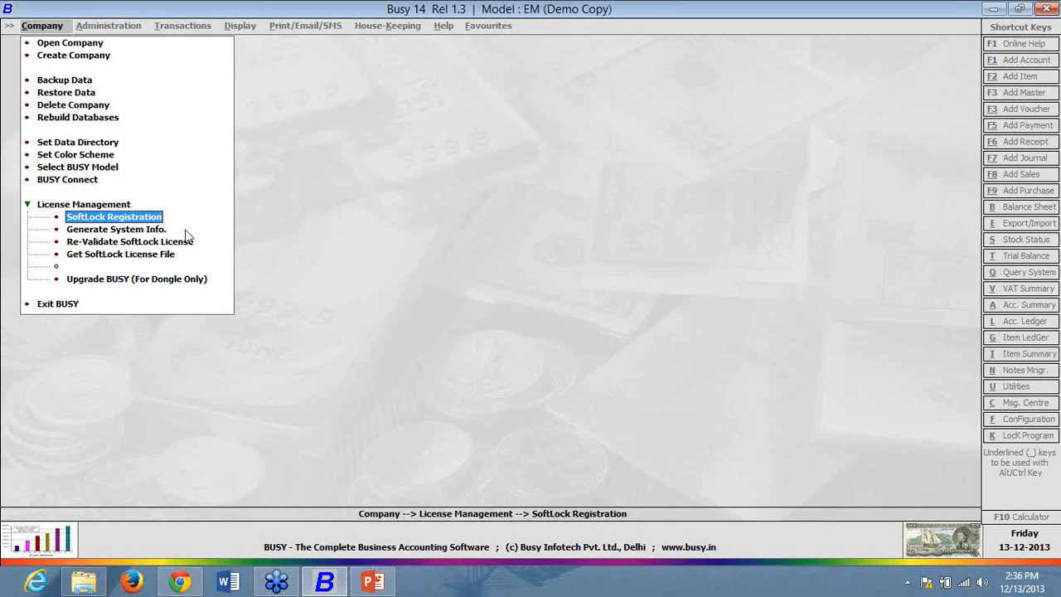
# - Open SoftLock Registration from License Management, then minimize Busy 14 to the desktop
pyautogui.click(28, 206)
pyautogui.click(28, 205)
pyautogui.click(29, 206)
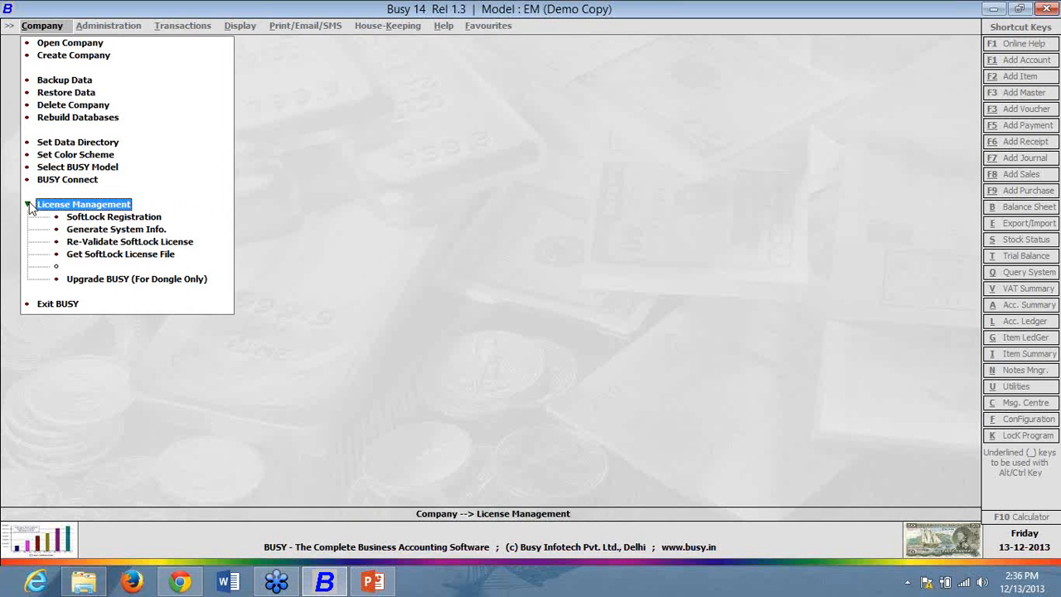
pyautogui.click(117, 218)
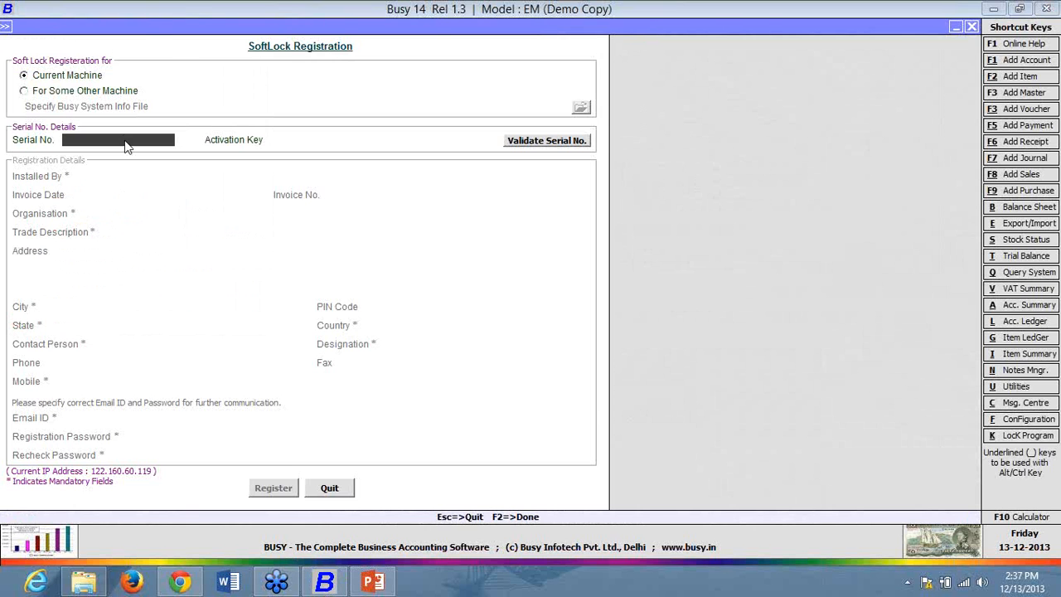
pyautogui.press('super+d')
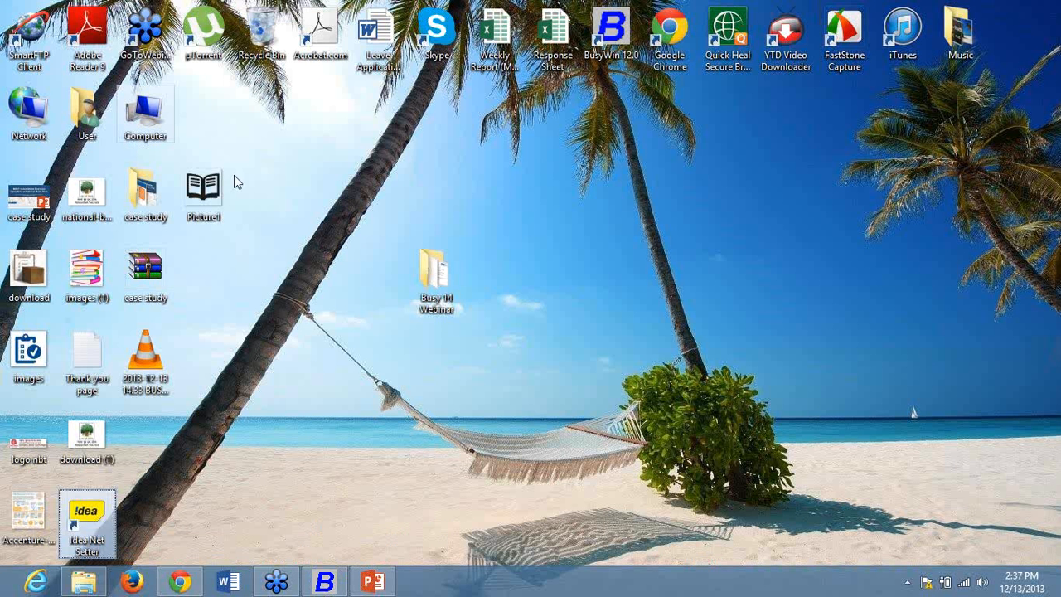
# - Open Reg. File from the Busy 14 Webinar folder and paste its serial number into Serial No
pyautogui.doubleClick(440, 292)
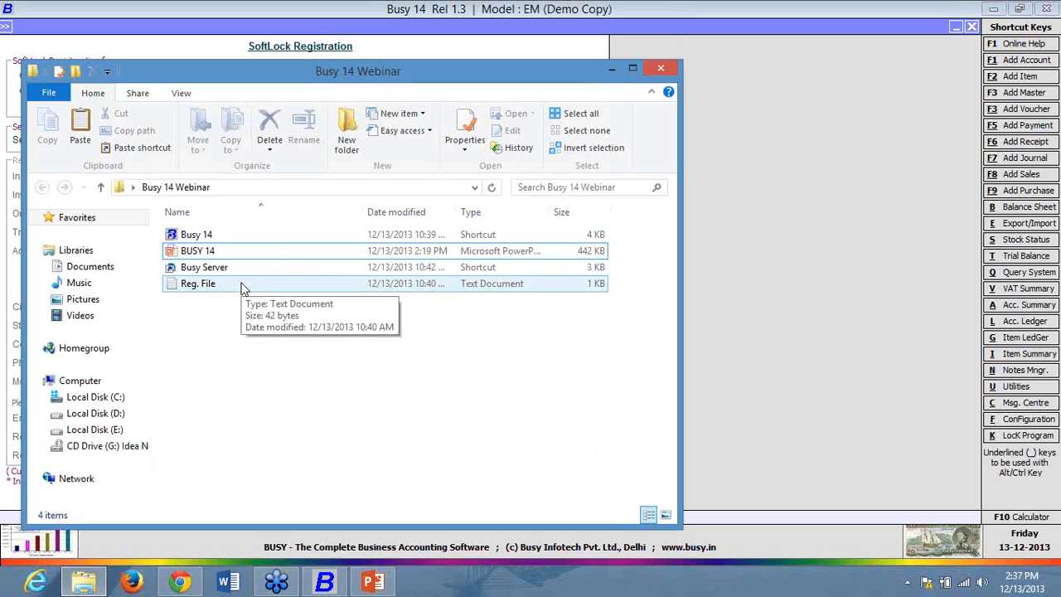
pyautogui.doubleClick(240, 284)
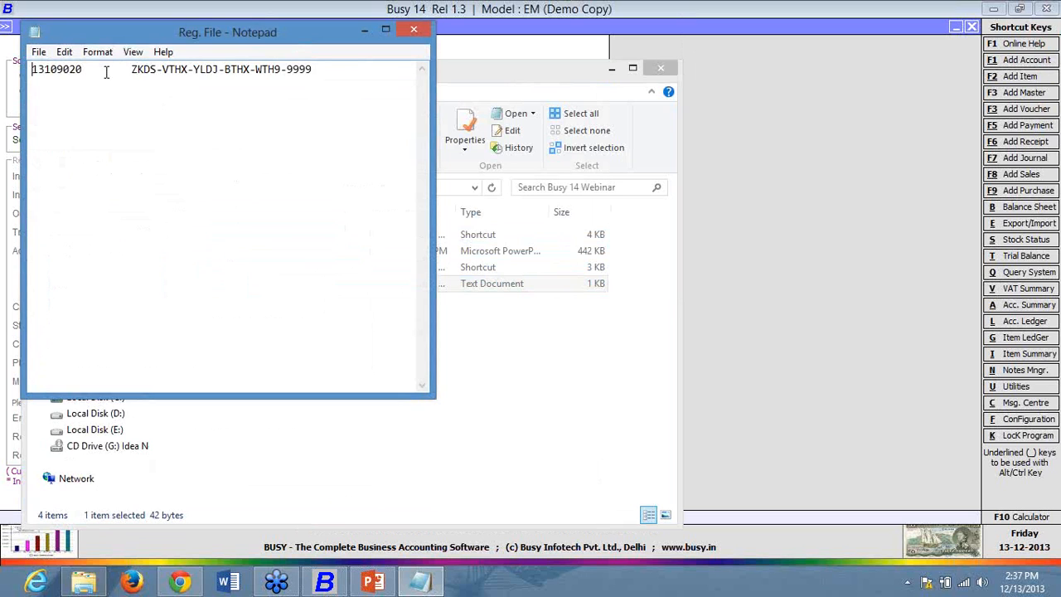
pyautogui.moveTo(80, 69); pyautogui.dragTo(33, 70)
pyautogui.rightClick(52, 74)
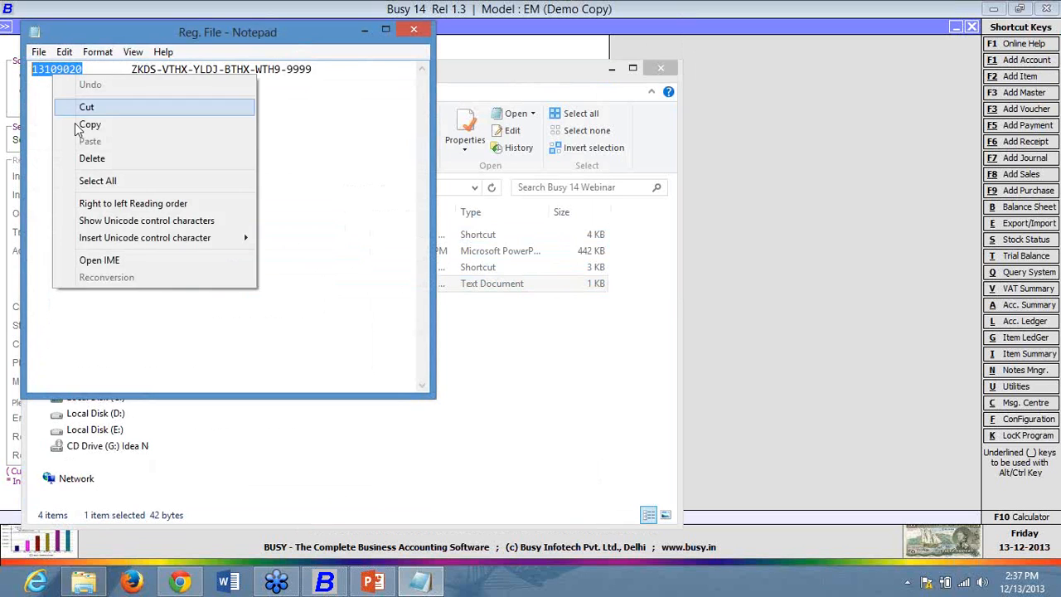
pyautogui.click(98, 126)
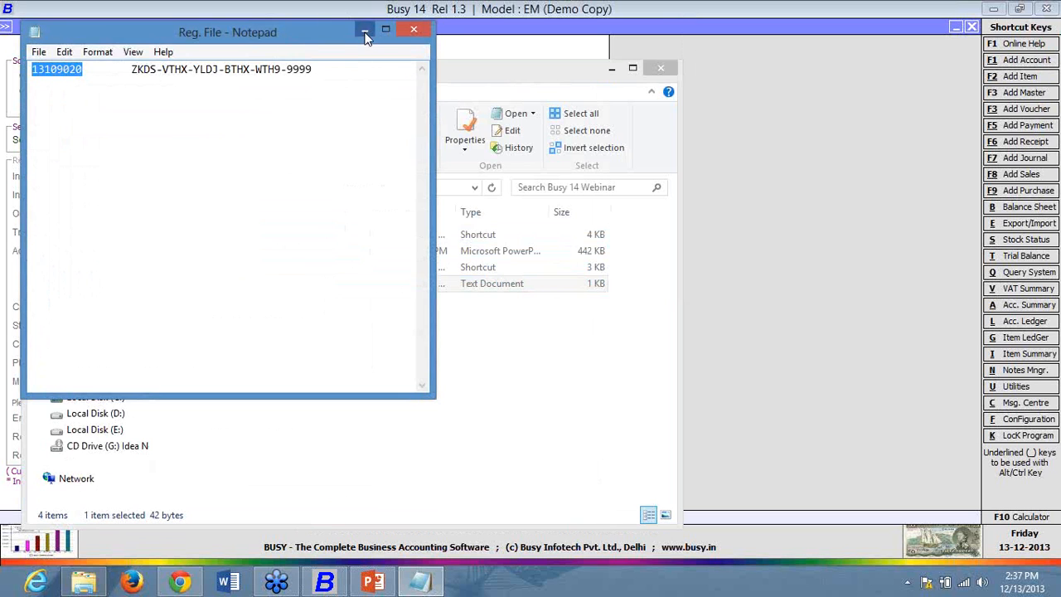
pyautogui.click(364, 32)
pyautogui.click(613, 72)
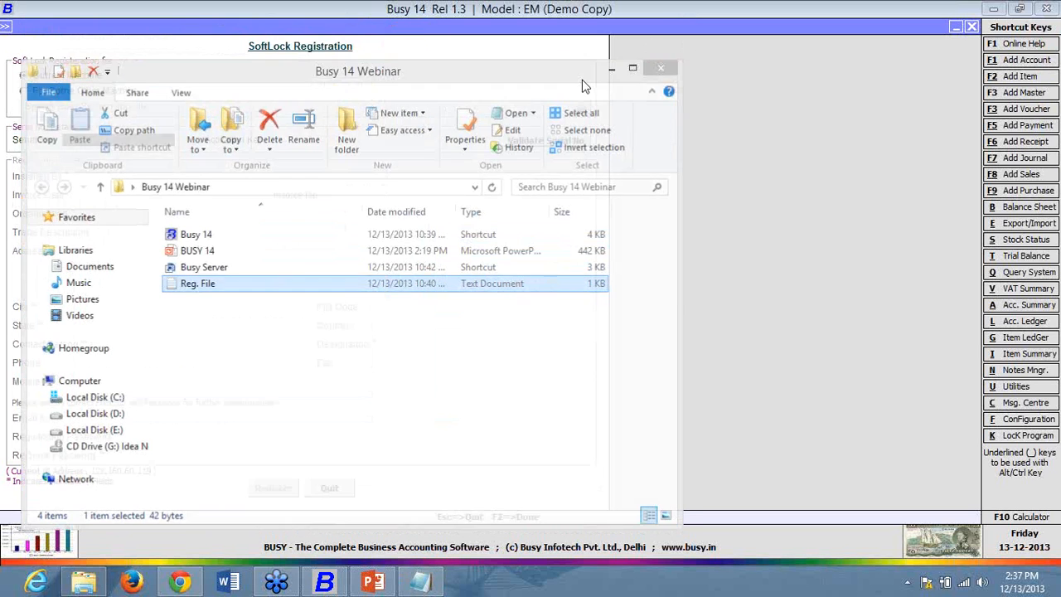
pyautogui.rightClick(113, 139)
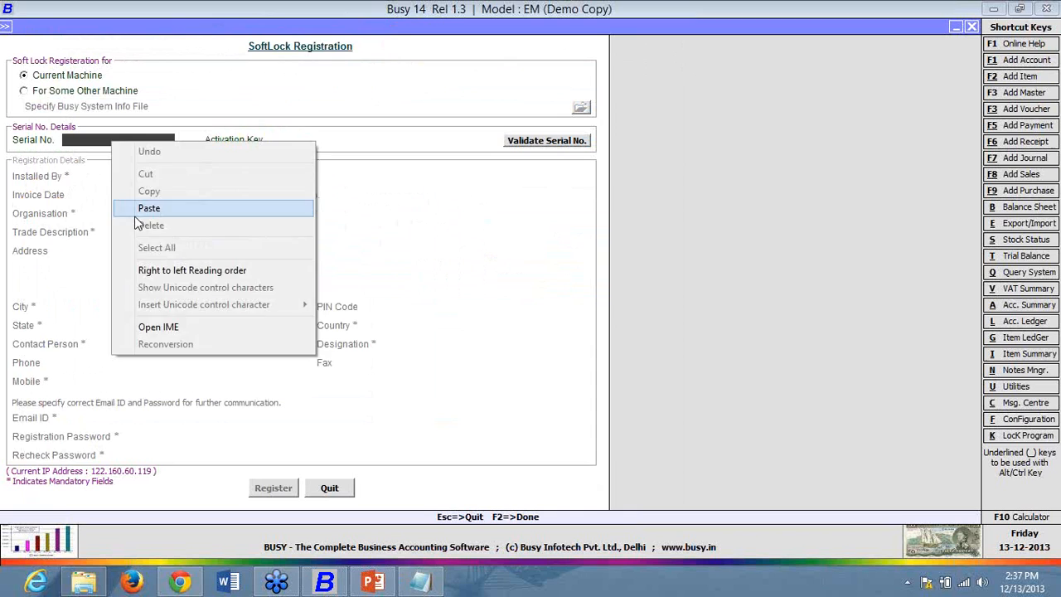
pyautogui.click(151, 208)
# - Copy the activation key from Reg. File and paste it into the Activation Key field
pyautogui.click(422, 583)
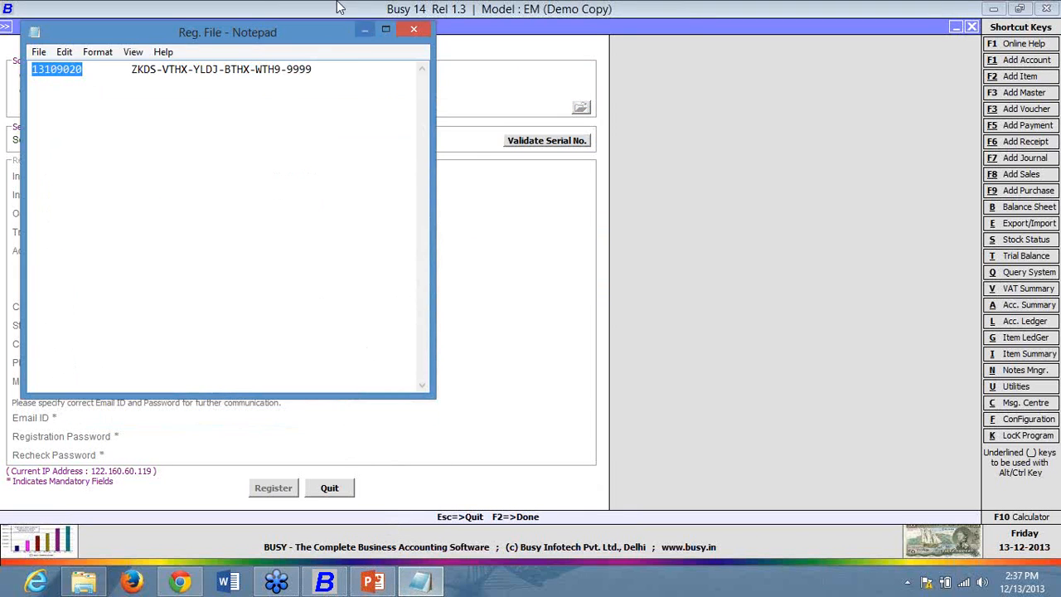
pyautogui.moveTo(133, 70); pyautogui.dragTo(312, 70)
pyautogui.rightClick(303, 72)
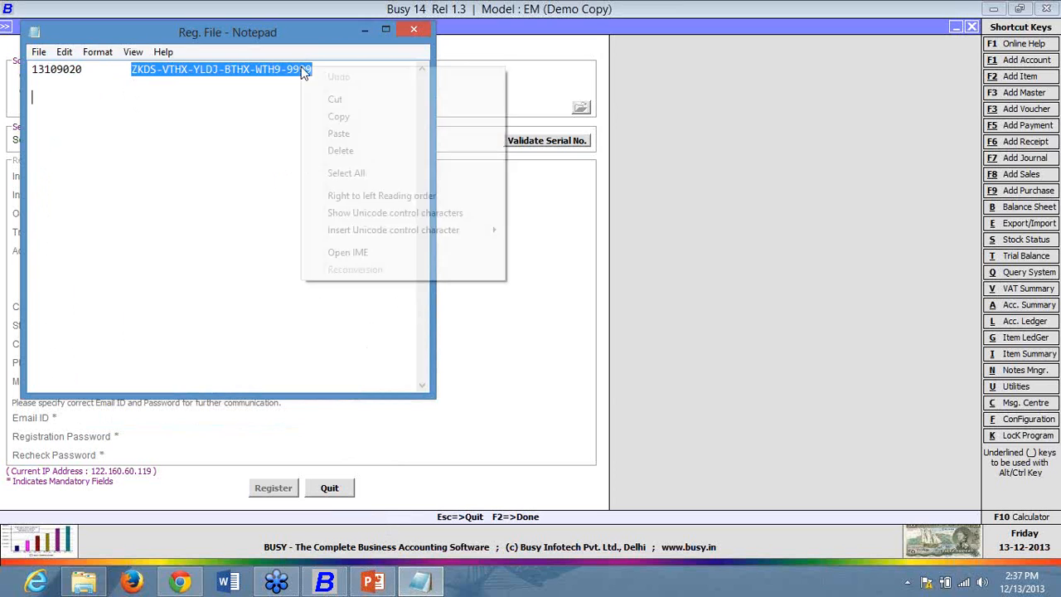
pyautogui.click(324, 116)
pyautogui.click(287, 130)
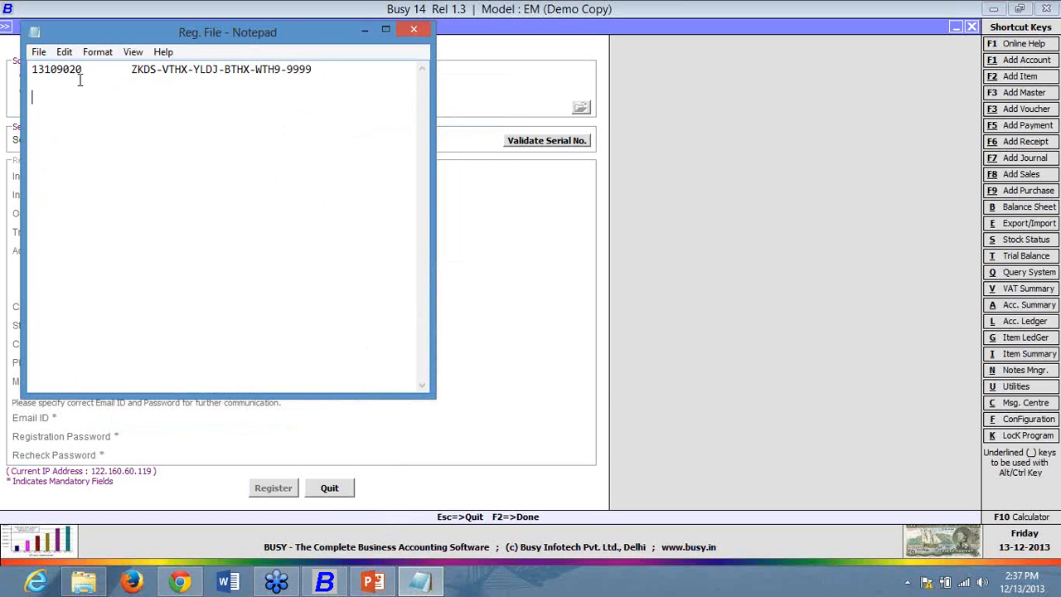
pyautogui.moveTo(83, 70); pyautogui.dragTo(32, 70)
pyautogui.moveTo(131, 70); pyautogui.dragTo(461, 95)
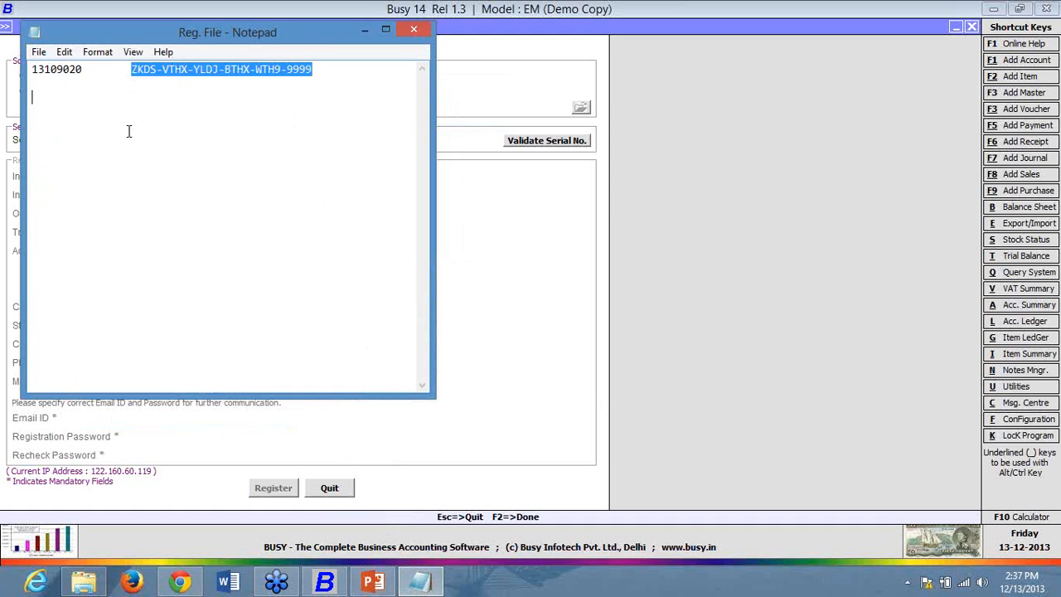
pyautogui.click(364, 30)
pyautogui.click(318, 140)
pyautogui.rightClick(318, 140)
pyautogui.click(359, 207)
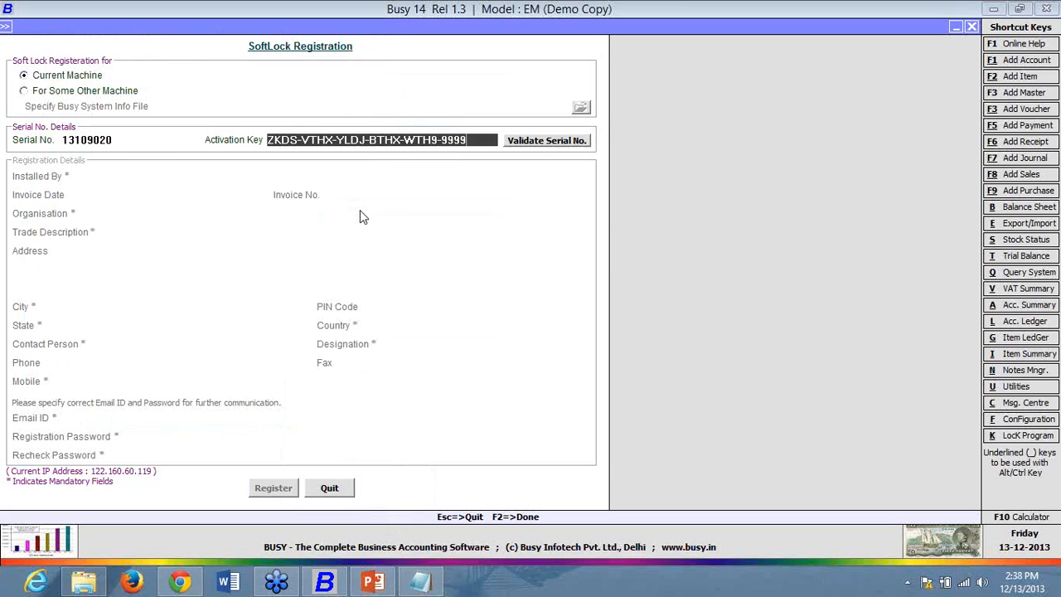
# - Validate the serial number and activation key to load the registration details
pyautogui.click(546, 140)
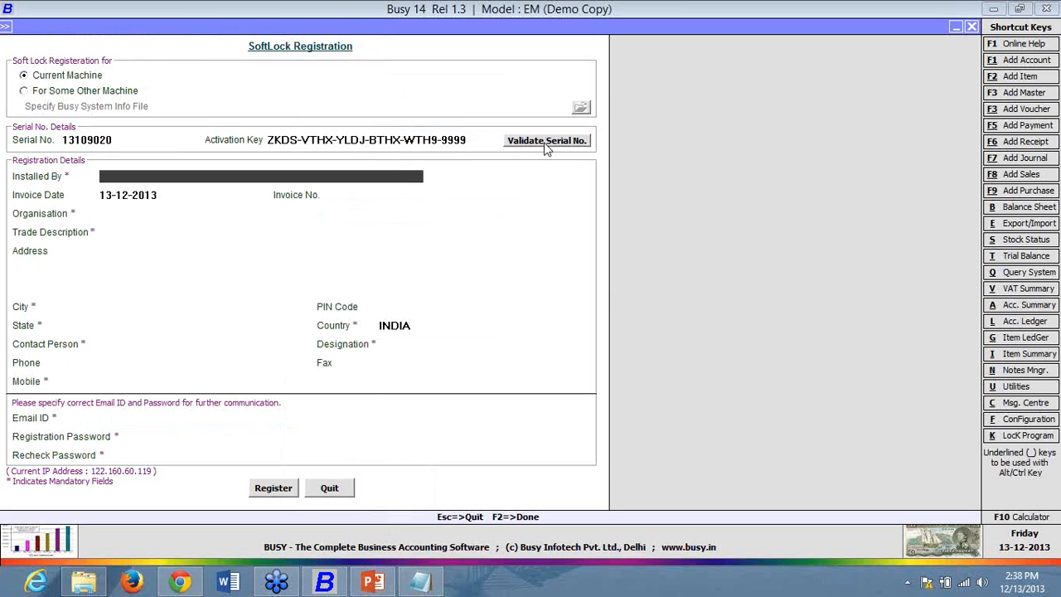
pyautogui.click(135, 141)
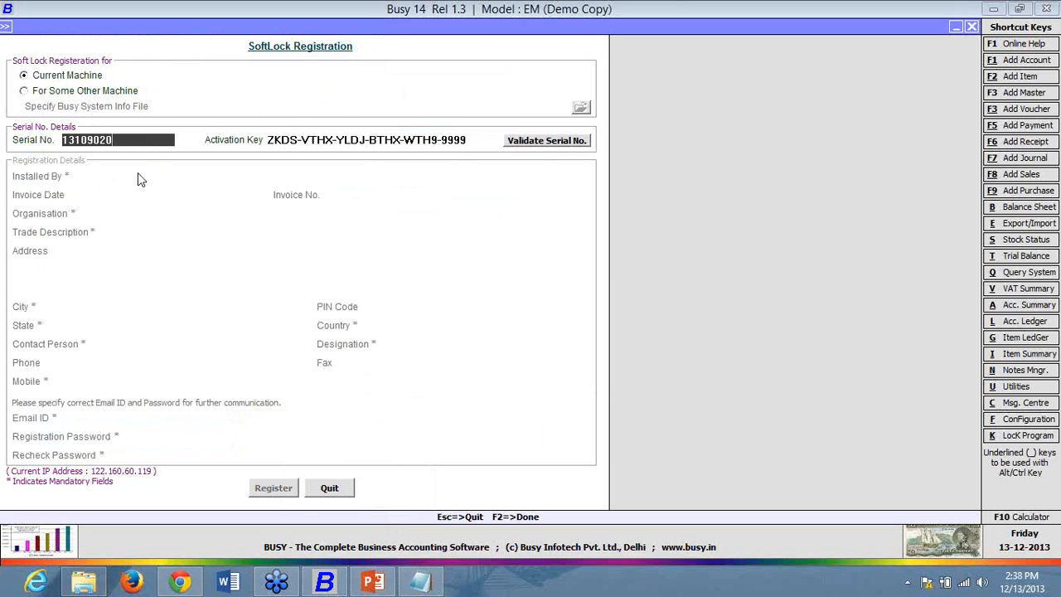
pyautogui.click(540, 143)
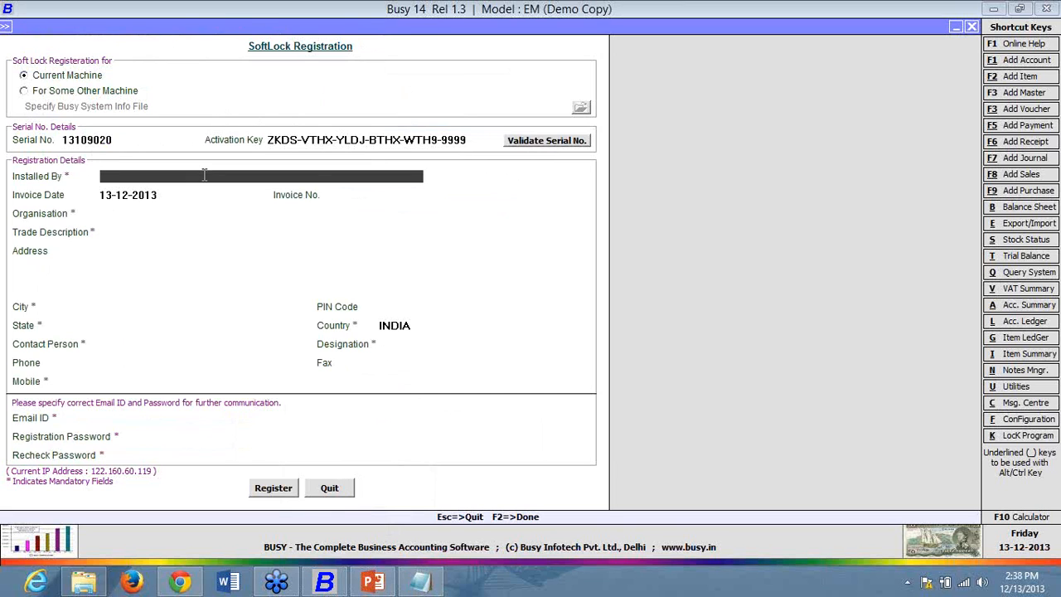
# - Enter the installer's name, invoice number 1, organisation 'xyz' and trade description 'trading jewellery'
pyautogui.write('abc')
pyautogui.press('Return')
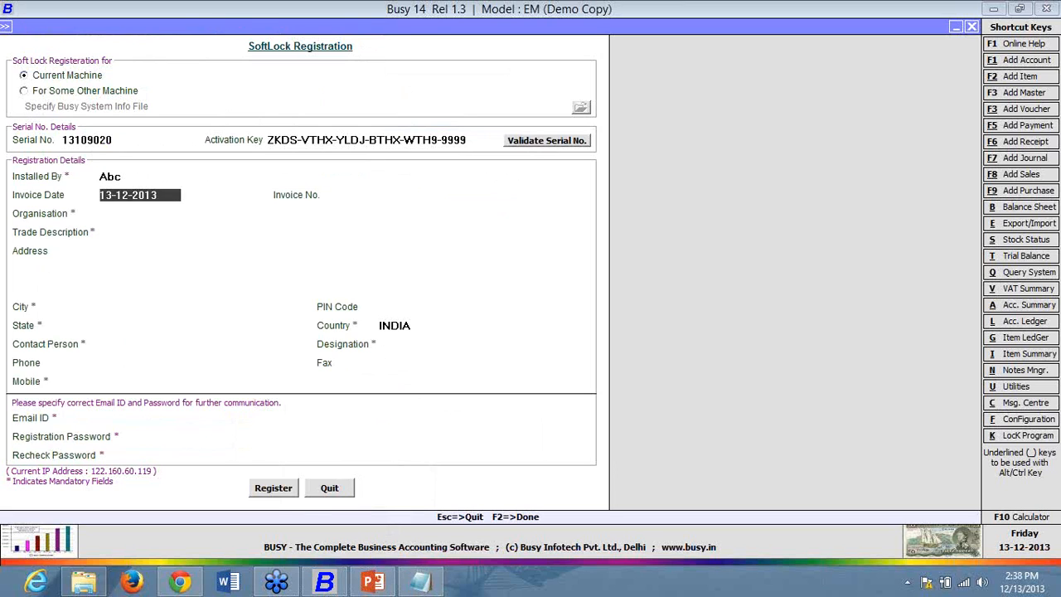
pyautogui.press('Return')
pyautogui.write('1')
pyautogui.press('Return')
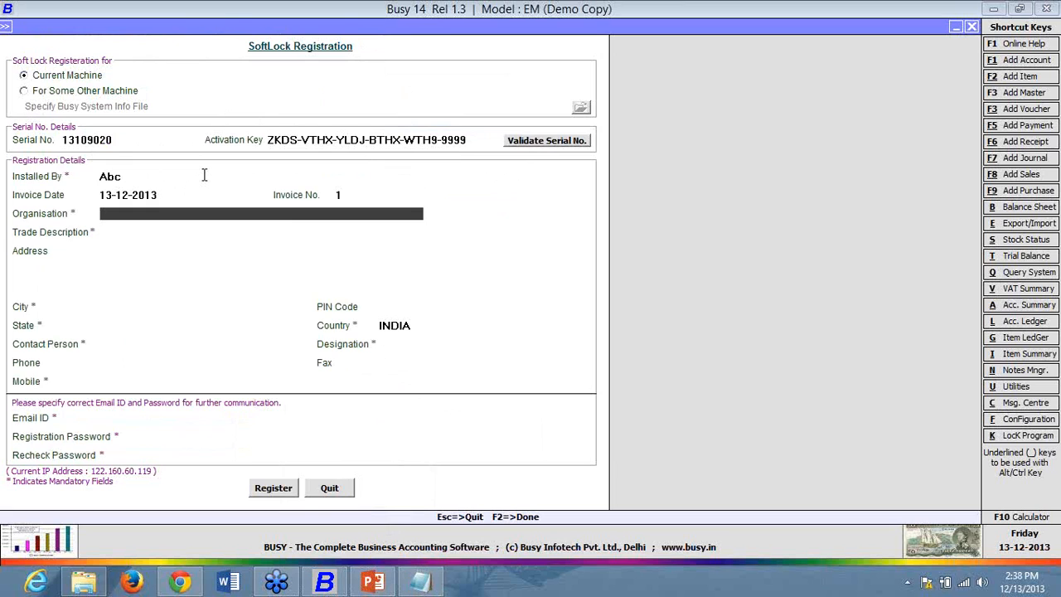
pyautogui.write('xyz')
pyautogui.press('Return')
pyautogui.write('tra')
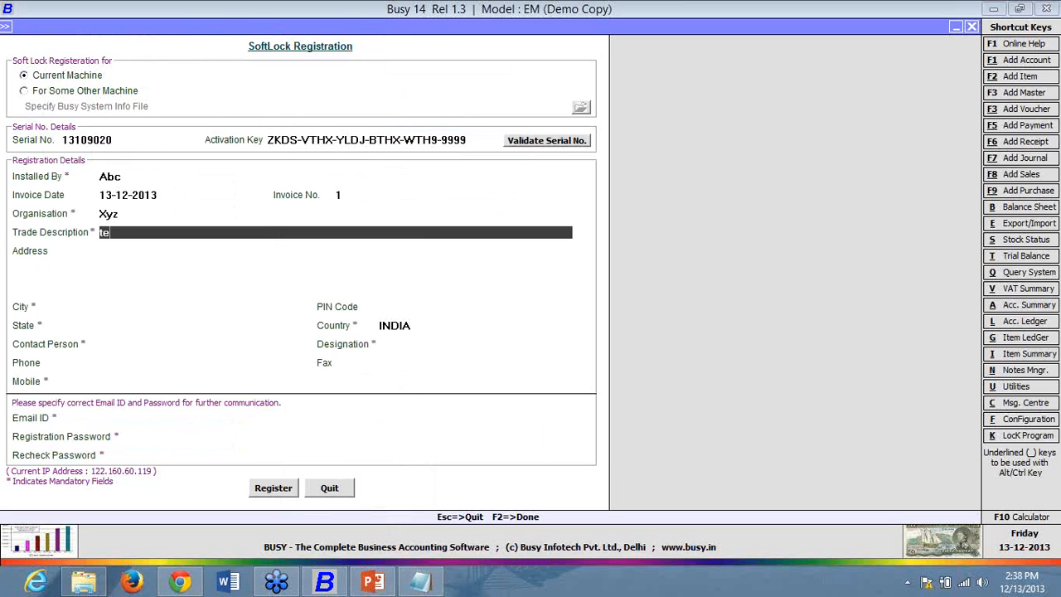
pyautogui.write('ding jewellery')
pyautogui.press('Return')
# - Fill in the address, city, PIN code and state Delhi, keeping India as country
pyautogui.write('address 1')
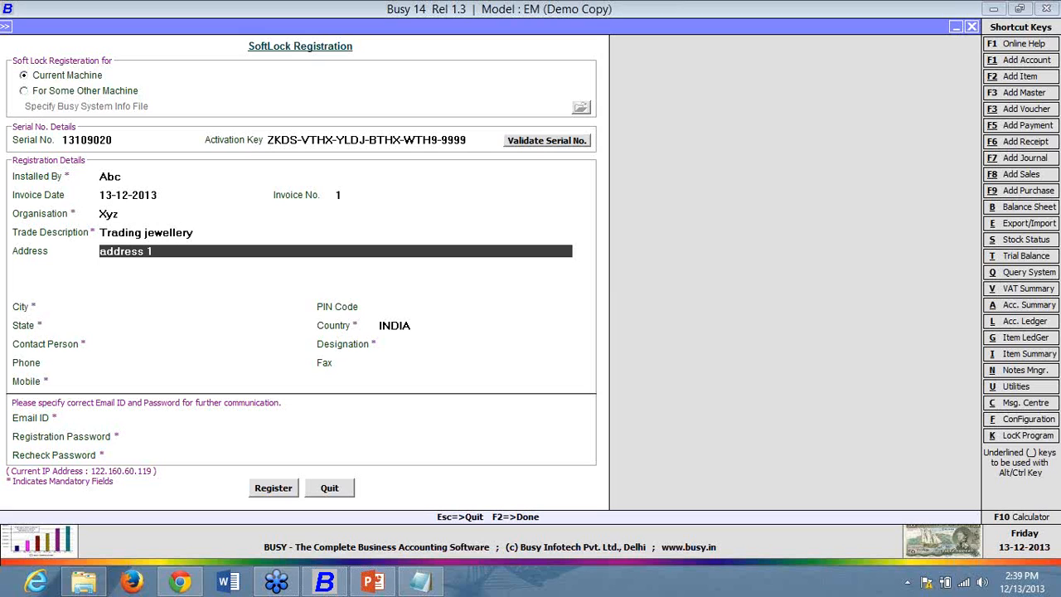
pyautogui.write(',2,3')
pyautogui.press('Return')
pyautogui.press('Return')
pyautogui.press('Return')
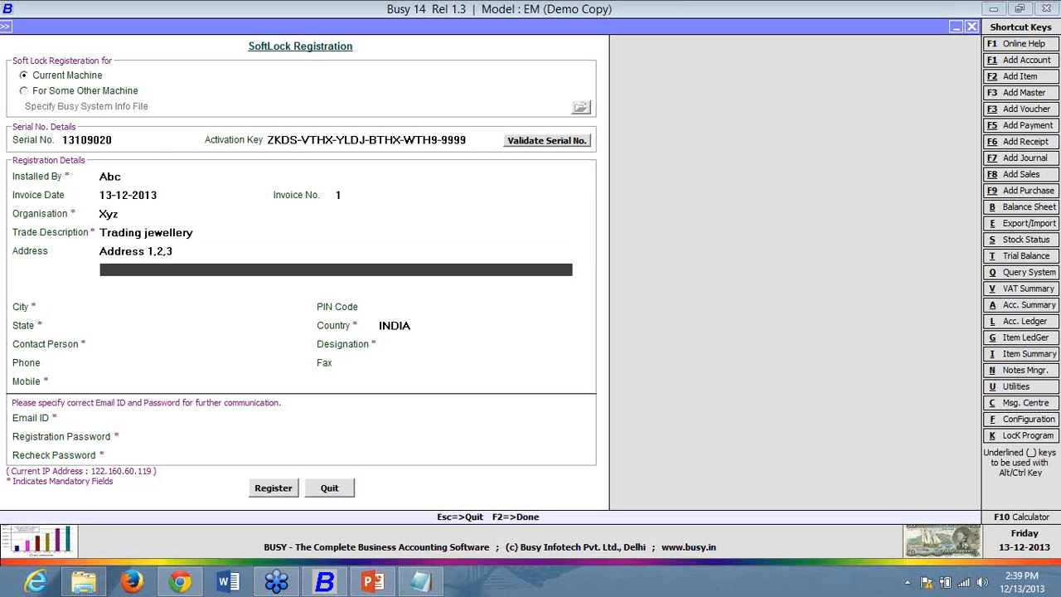
pyautogui.press('Return')
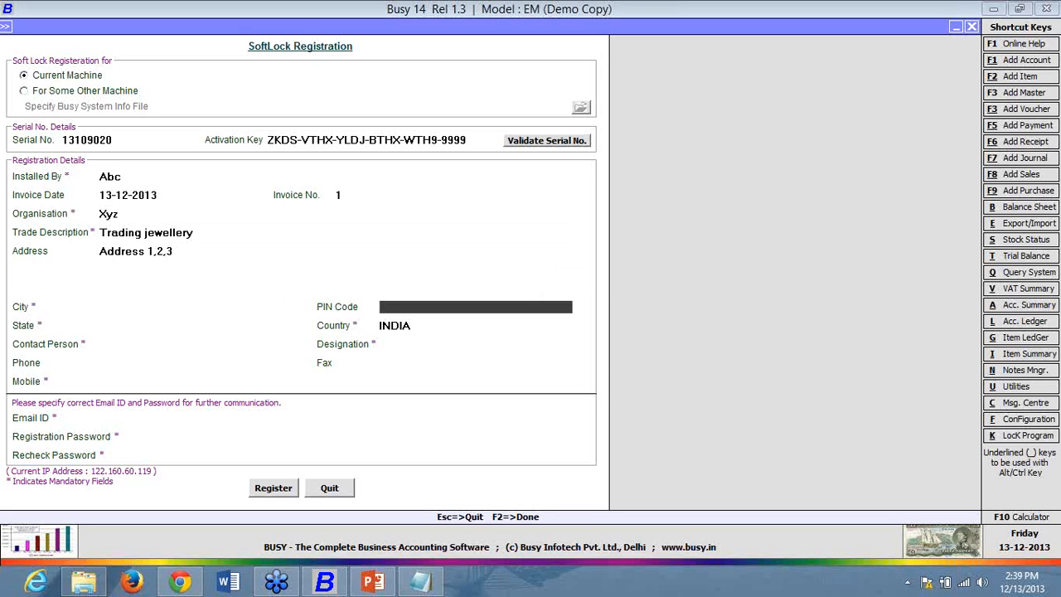
pyautogui.press('Up')
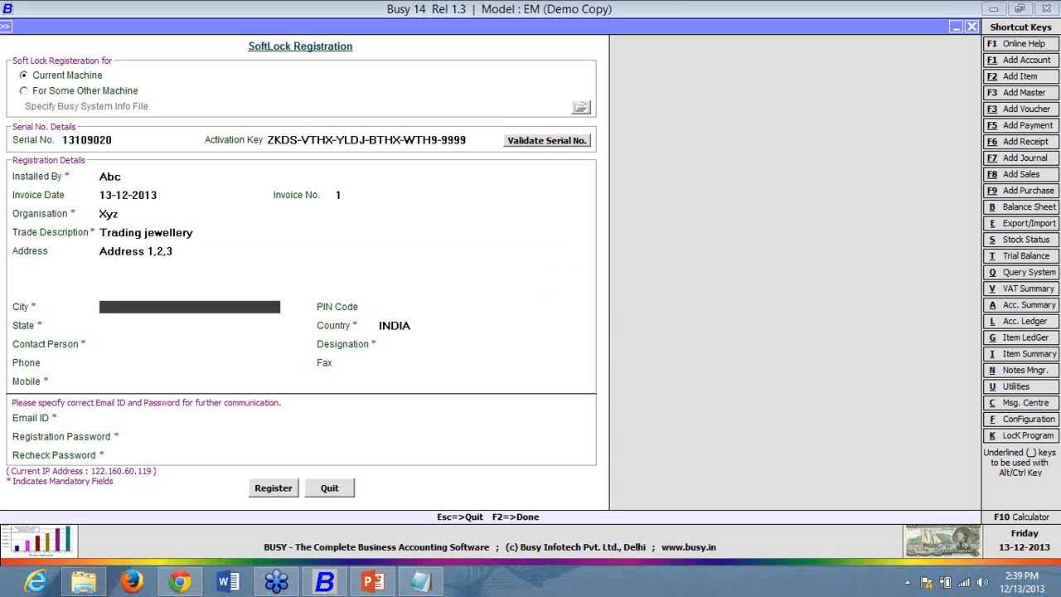
pyautogui.write('delhi')
pyautogui.press('Return')
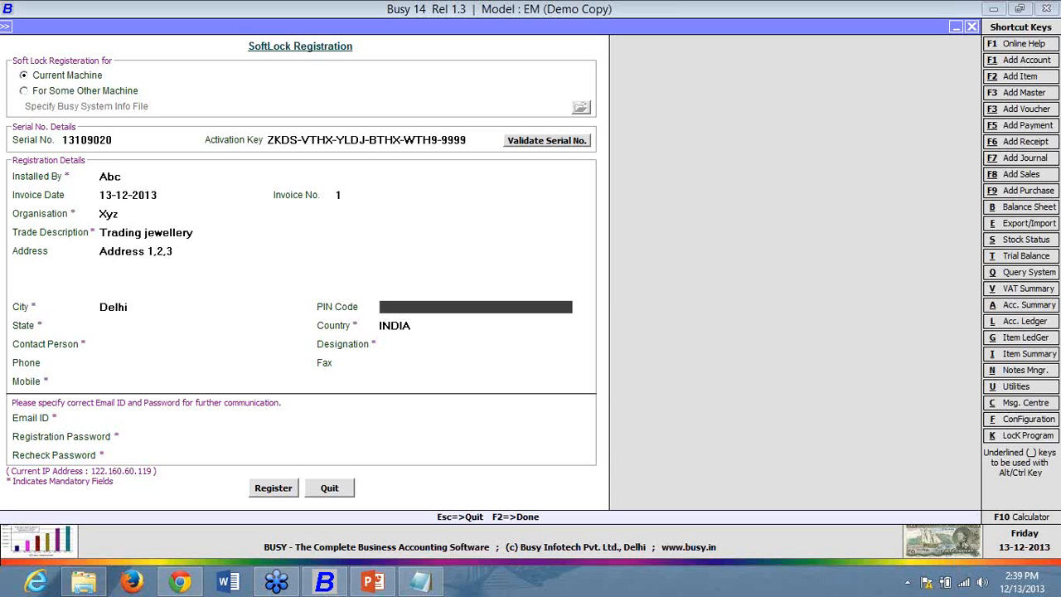
pyautogui.write('110005')
pyautogui.press('Return')
pyautogui.write('de')
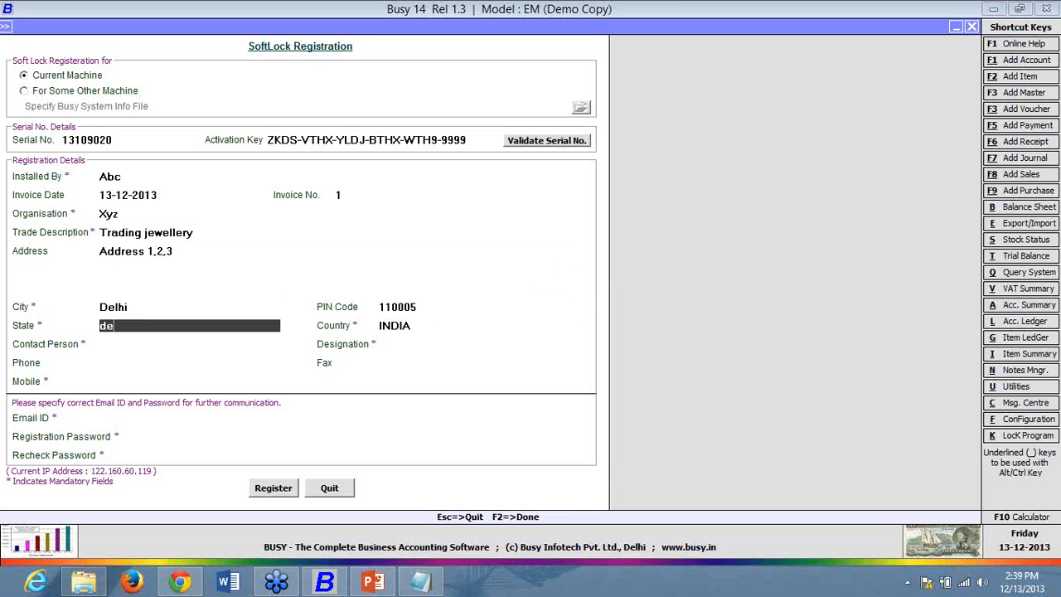
pyautogui.write('lhi')
pyautogui.press('Return')
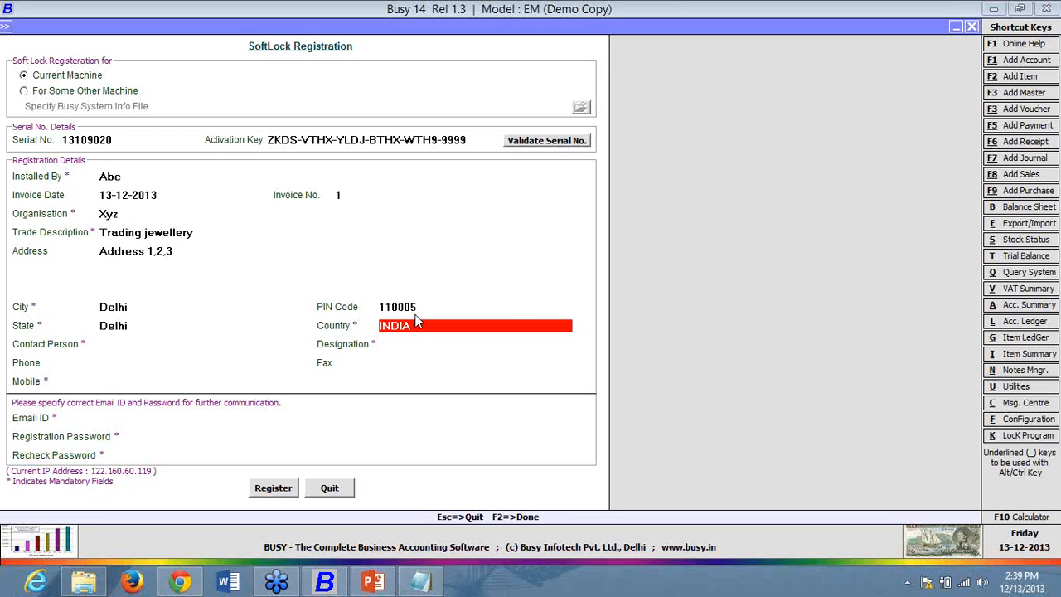
pyautogui.press('Return')
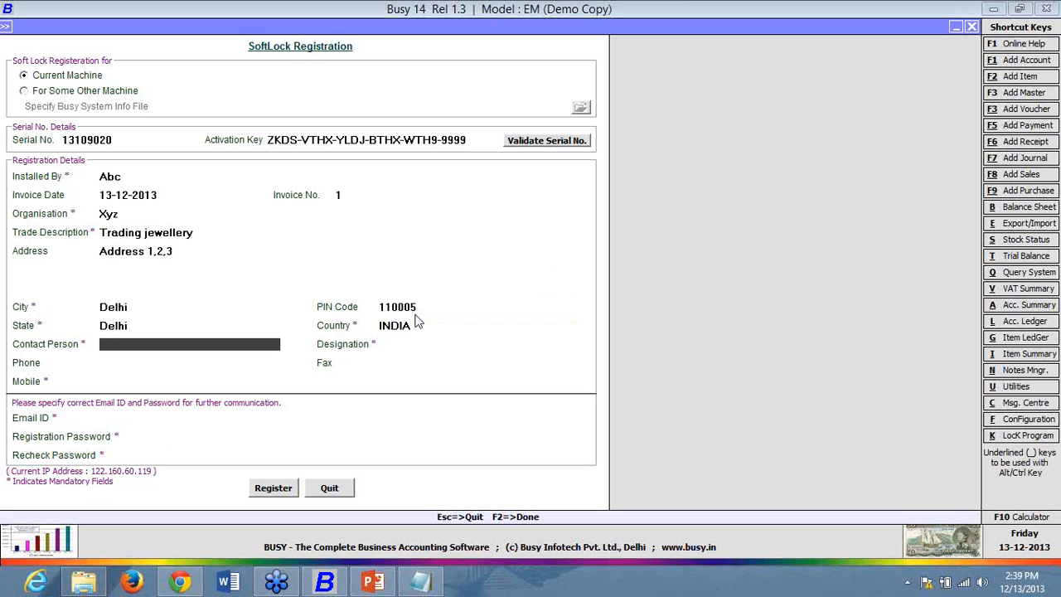
# - Enter the contact person's name, designation 'owner' and phone number, leaving Fax empty
pyautogui.press('Return')
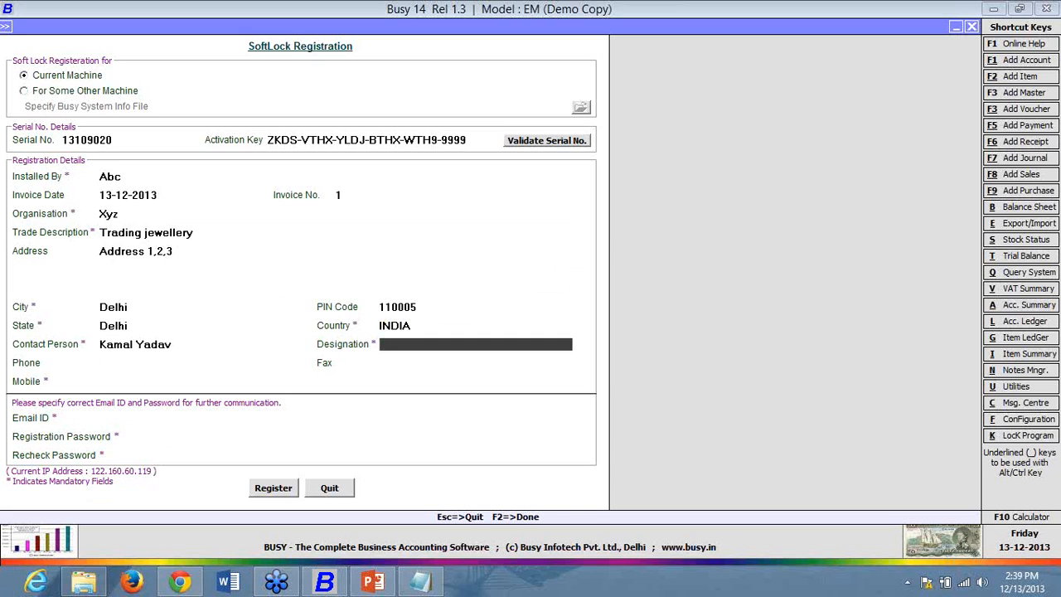
pyautogui.write('owner')
pyautogui.press('Return')
pyautogui.write('99999999')
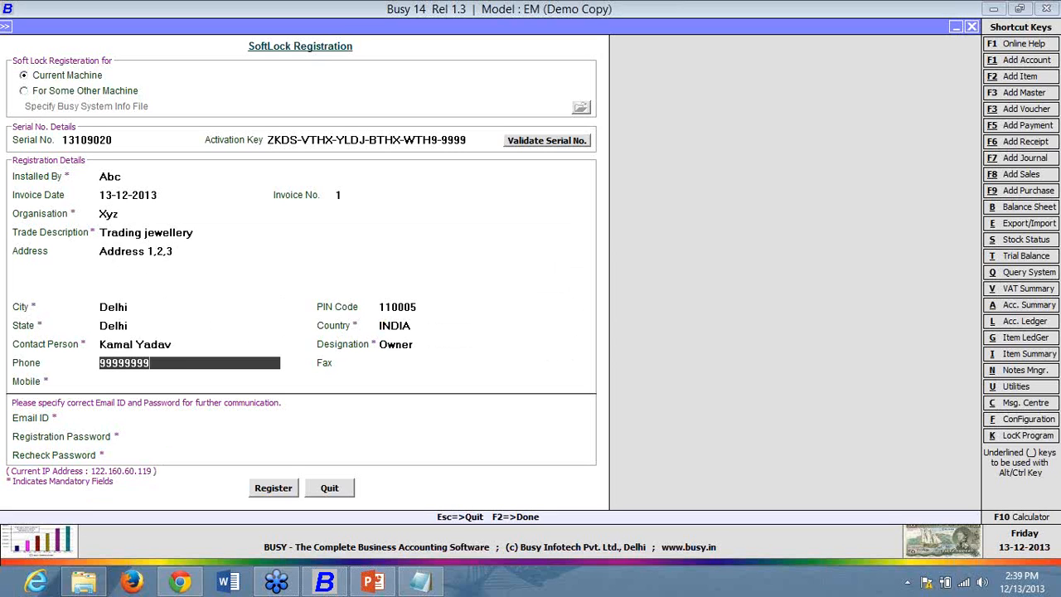
pyautogui.press('Return')
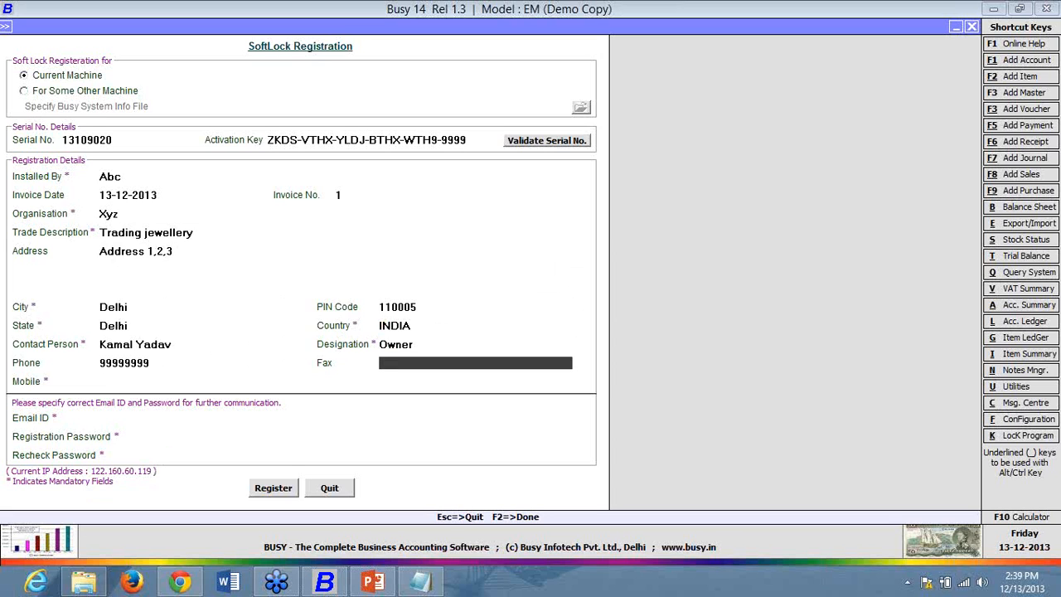
pyautogui.press('Return')
# - Enter the mobile number and the contact's e-mail address, correcting the typo
pyautogui.write('8')
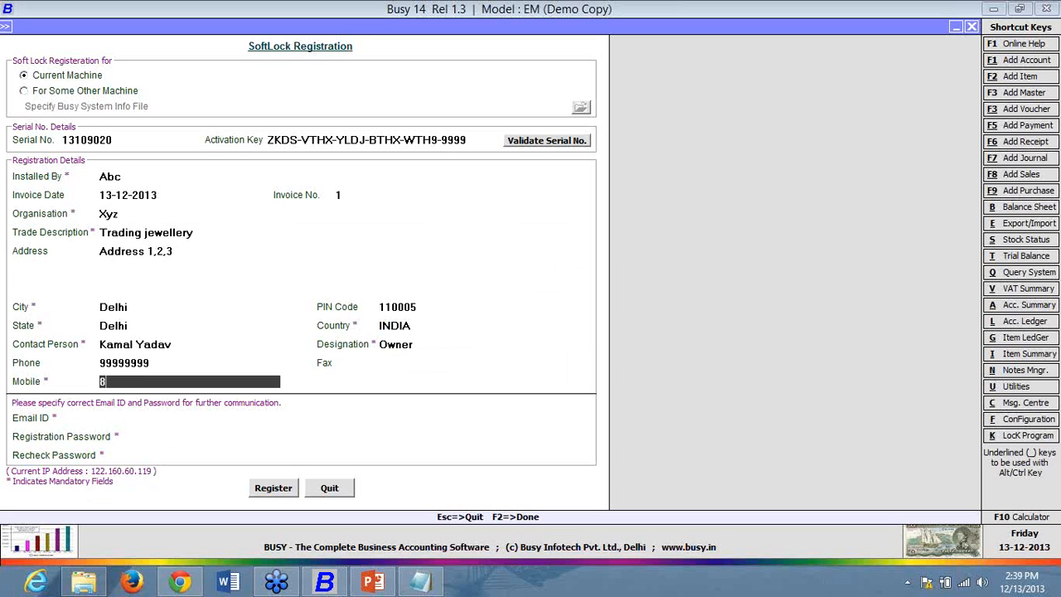
pyautogui.write('8888888')
pyautogui.press('Return')
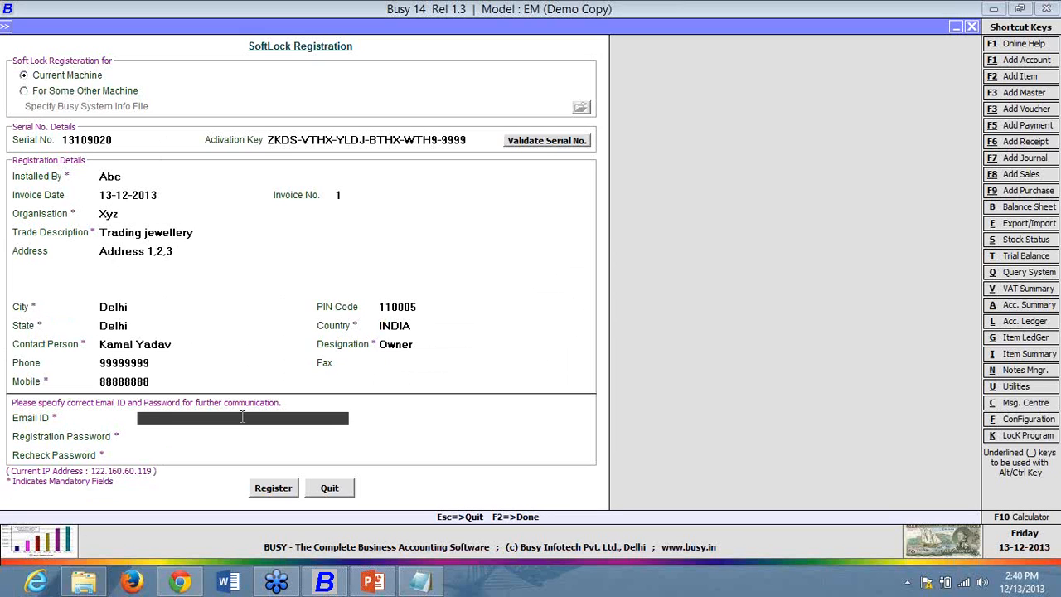
pyautogui.press('Return')
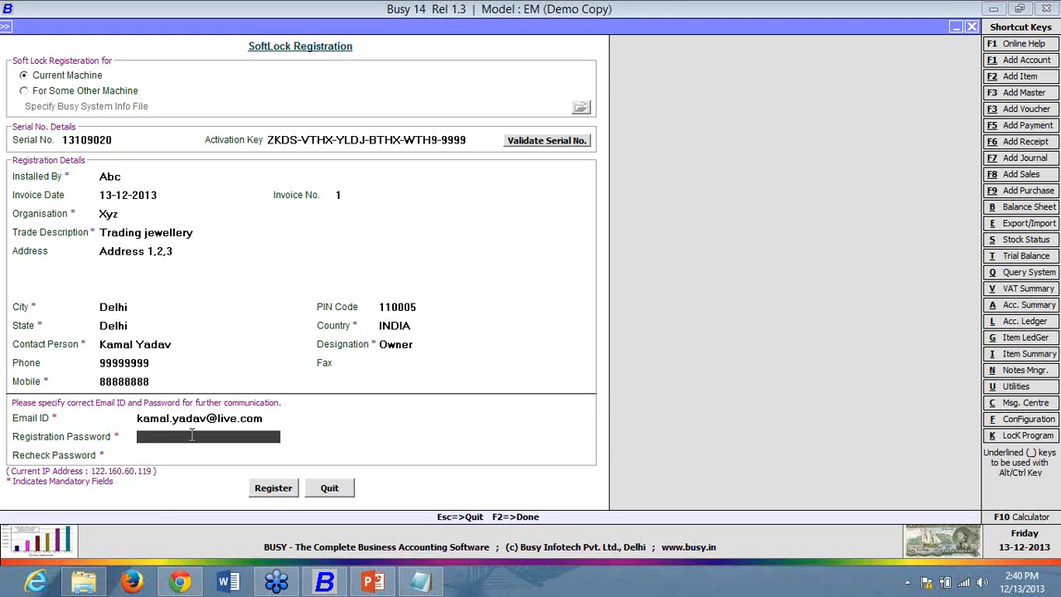
# - Type the registration password and repeat it in Recheck Password
pyautogui.write('***')
pyautogui.press('Return')
pyautogui.write('***')
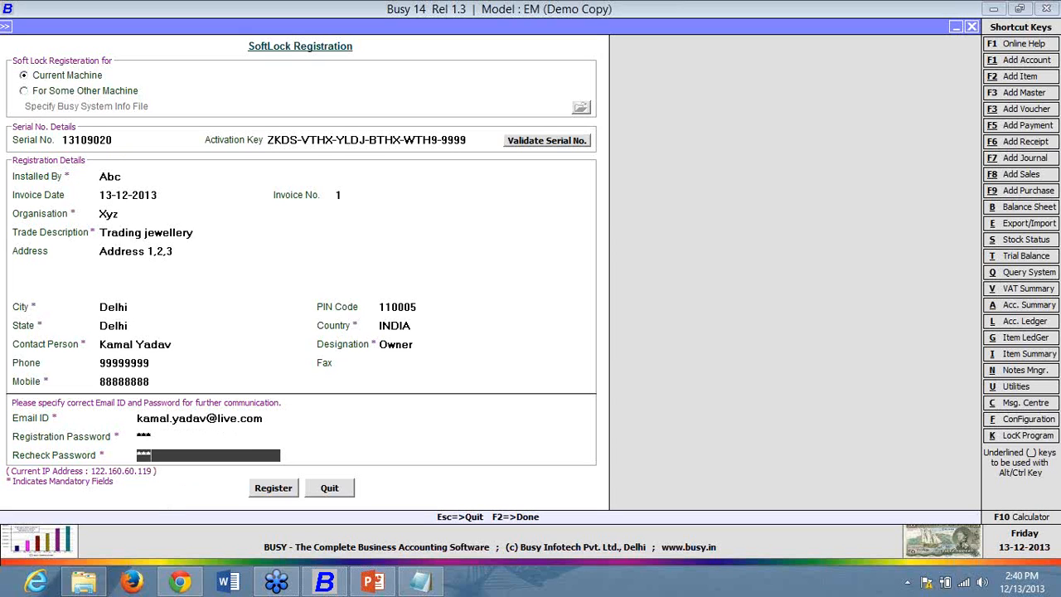
# - Register the SoftLock details and confirm Yes in the Register SoftLock dialog
pyautogui.click(289, 494)
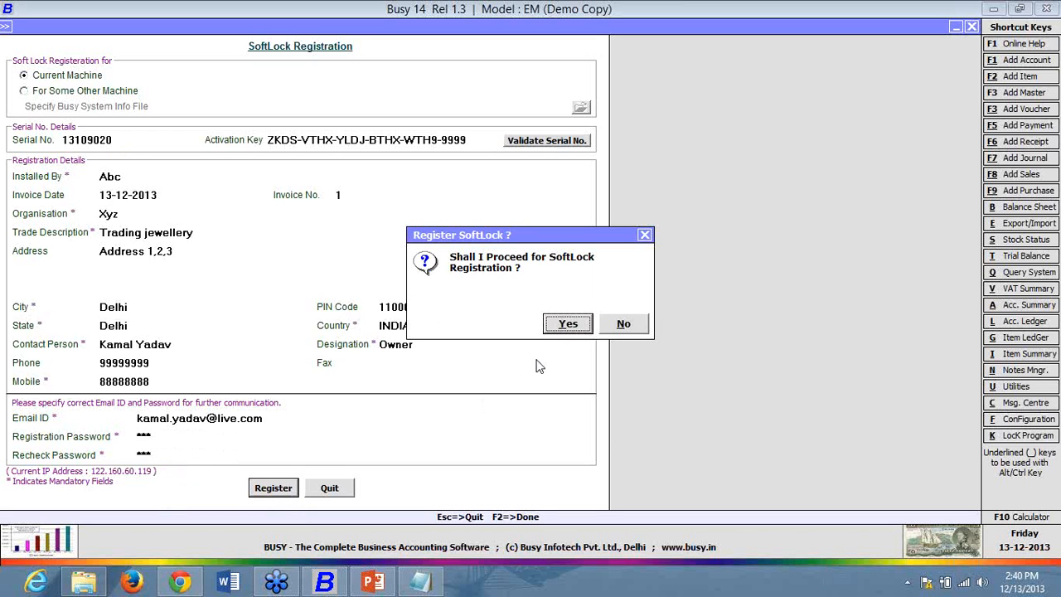
pyautogui.click(552, 324)
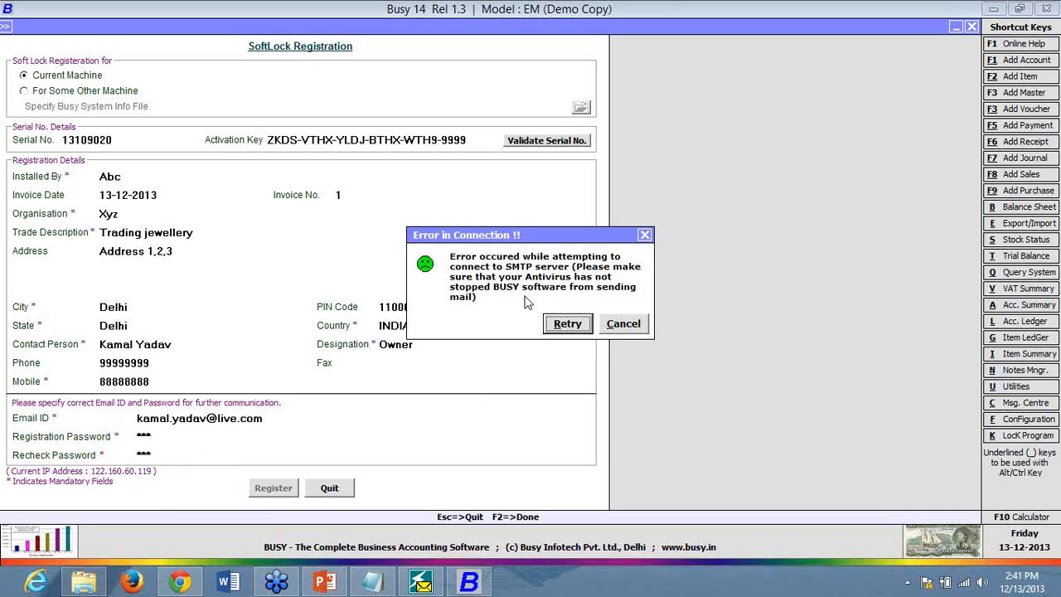
# - Retry the SMTP connection, then cancel when the Error in Connection returns
pyautogui.click(568, 324)
pyautogui.click(622, 325)
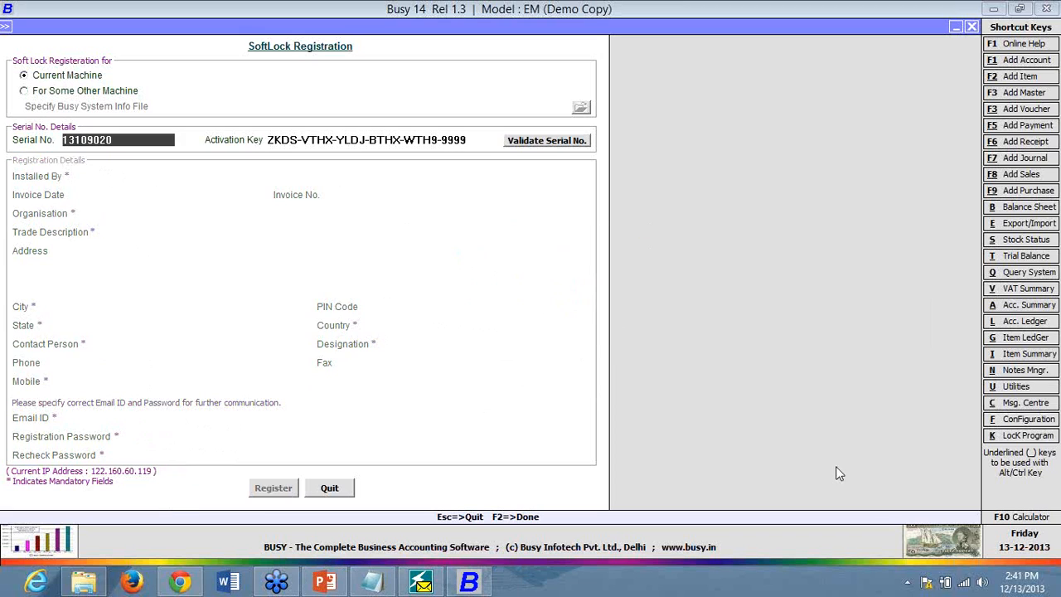
# - Re-enable Quick Heal virus protection, then revalidate the serial and agree to get the license file
pyautogui.click(909, 586)
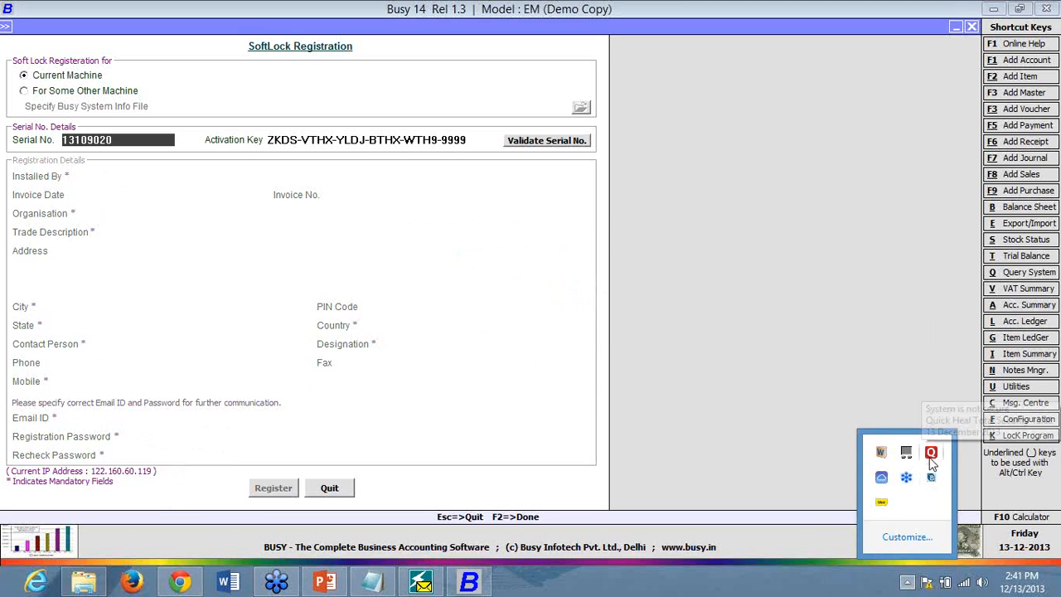
pyautogui.rightClick(931, 464)
pyautogui.click(937, 388)
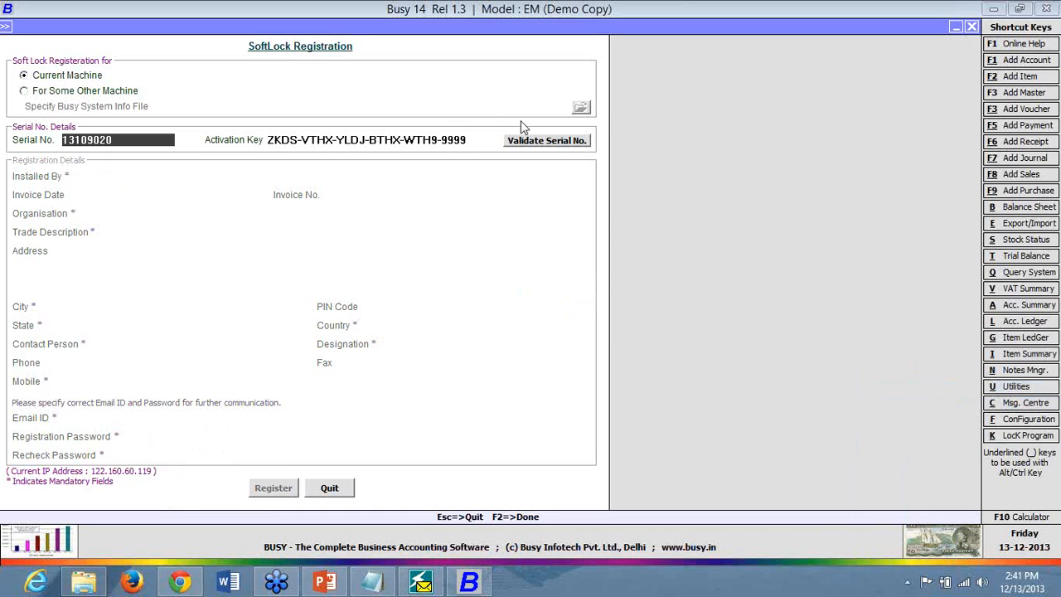
pyautogui.click(580, 142)
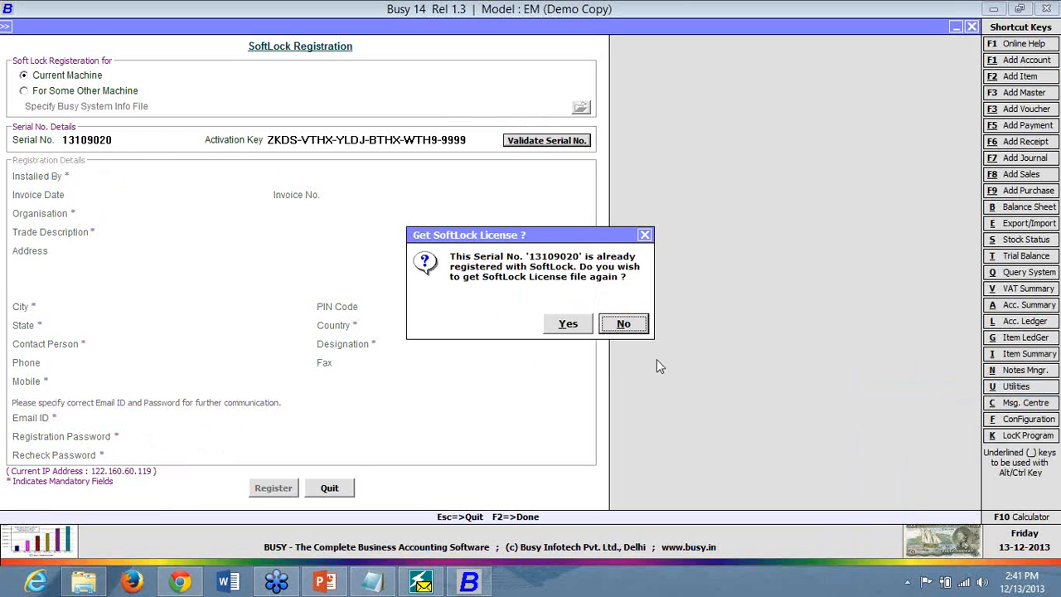
pyautogui.click(574, 331)
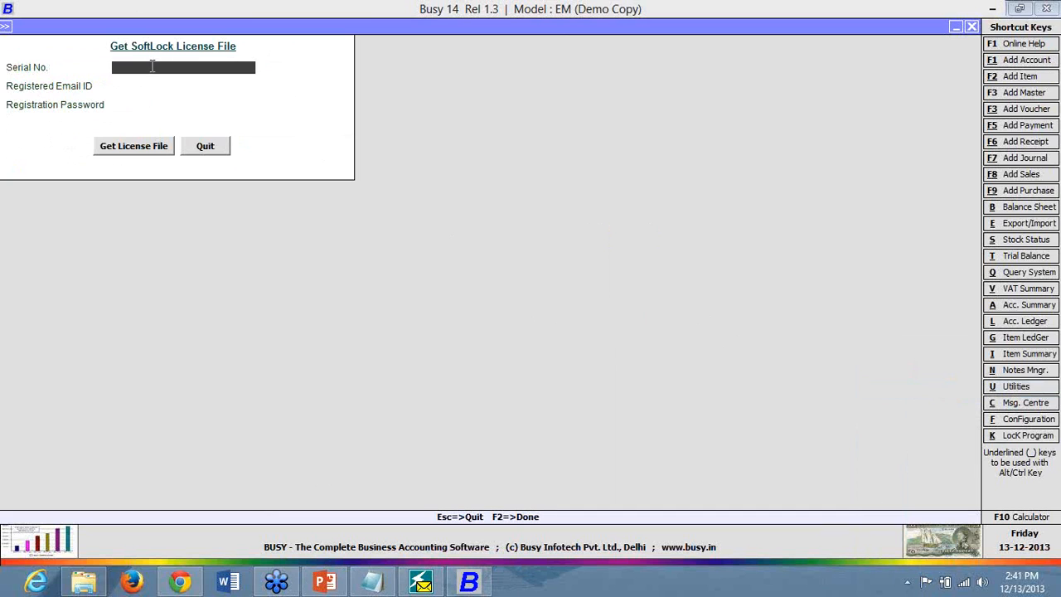
# - Copy the serial number from Reg. File into the license form's Serial No. field
pyautogui.click(372, 582)
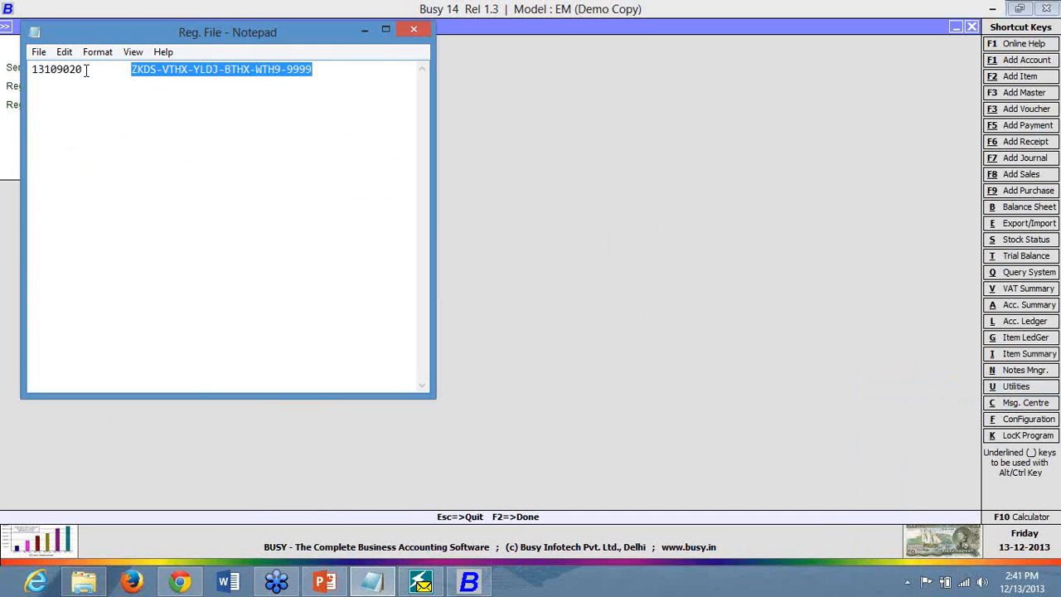
pyautogui.moveTo(86, 70); pyautogui.dragTo(9, 68)
pyautogui.rightClick(57, 72)
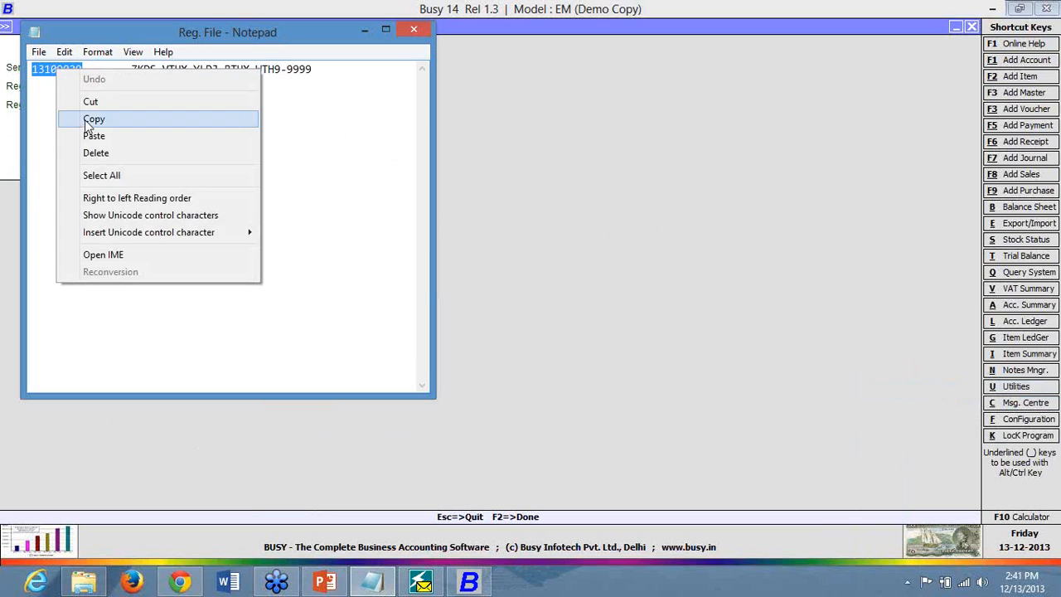
pyautogui.click(89, 120)
pyautogui.click(365, 31)
pyautogui.rightClick(208, 67)
pyautogui.click(247, 133)
# - Copy the activation key from Reg. File and return to Busy 14
pyautogui.click(373, 582)
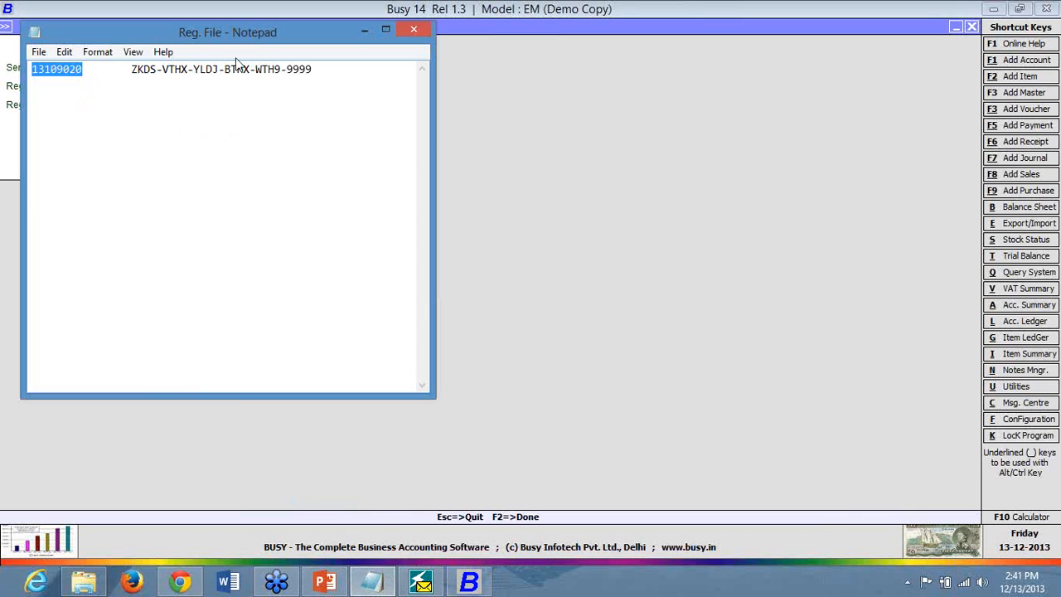
pyautogui.moveTo(131, 71); pyautogui.dragTo(312, 71)
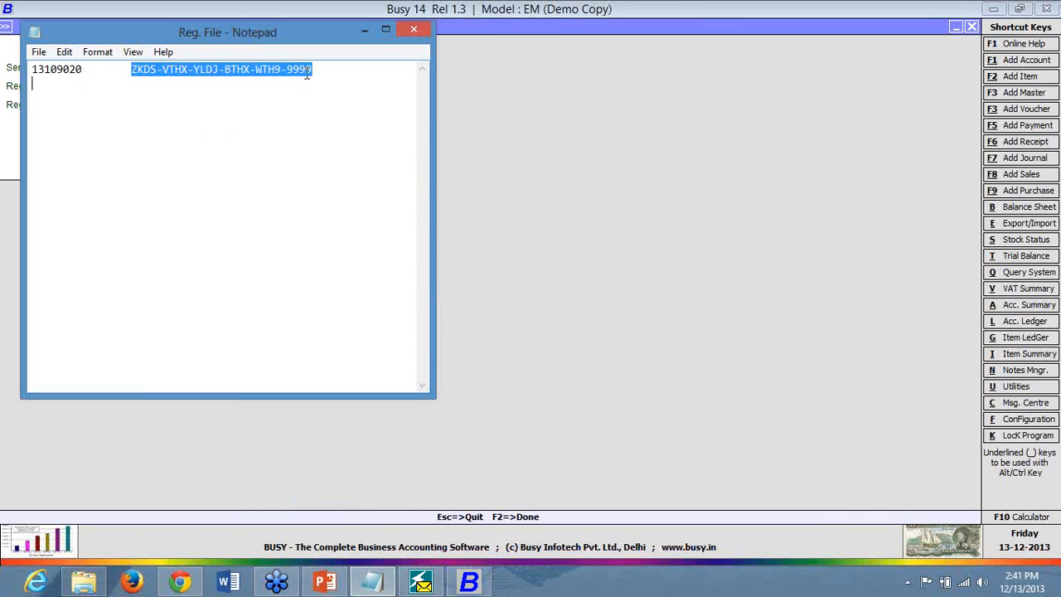
pyautogui.rightClick(306, 72)
pyautogui.click(344, 123)
pyautogui.click(364, 31)
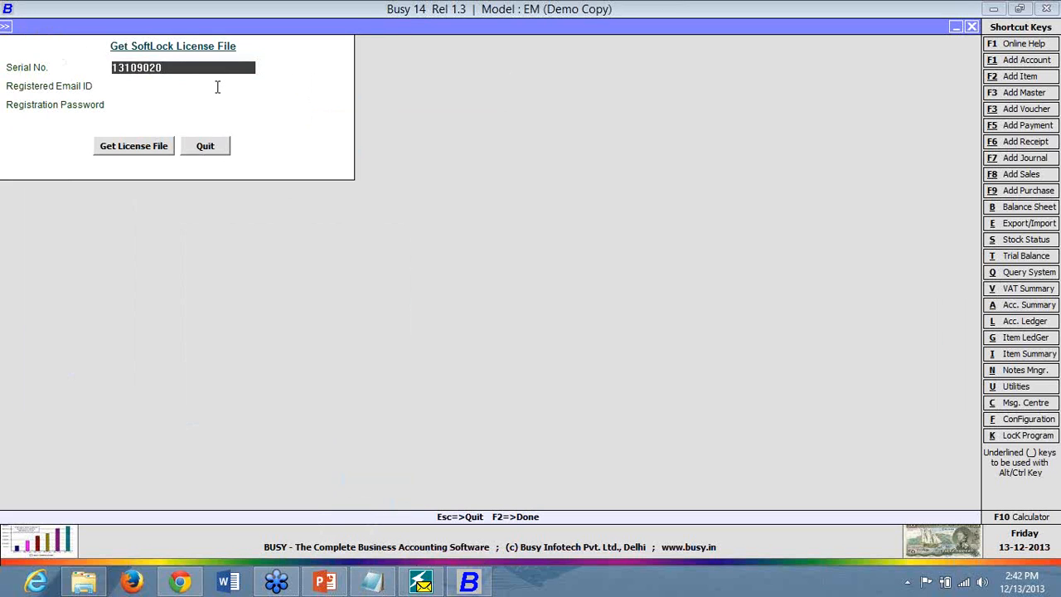
# - Enter the registered e-mail address and the registration password
pyautogui.click(217, 86)
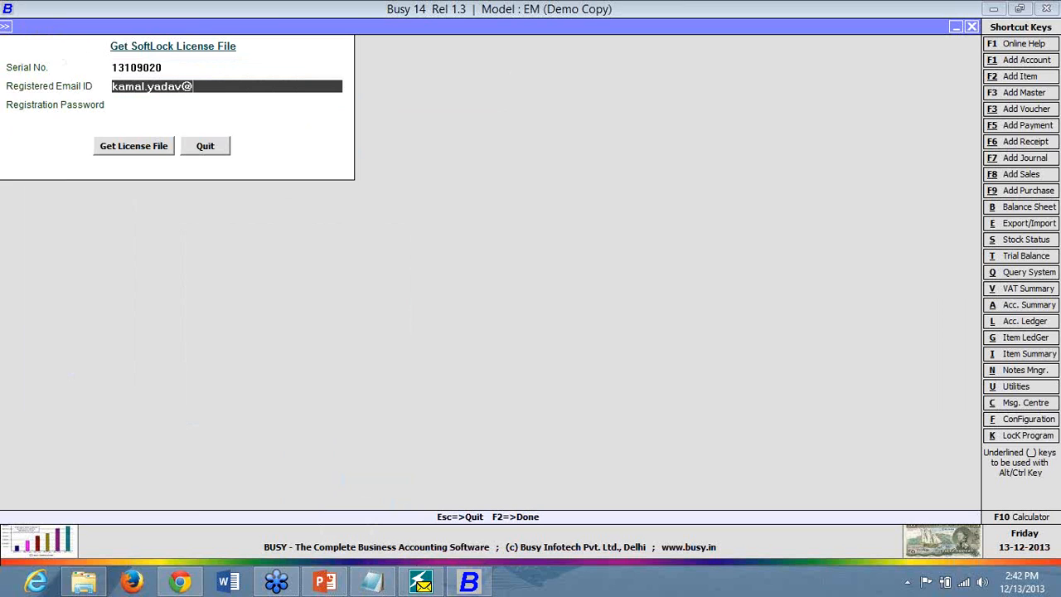
pyautogui.press('Return')
pyautogui.write('***')
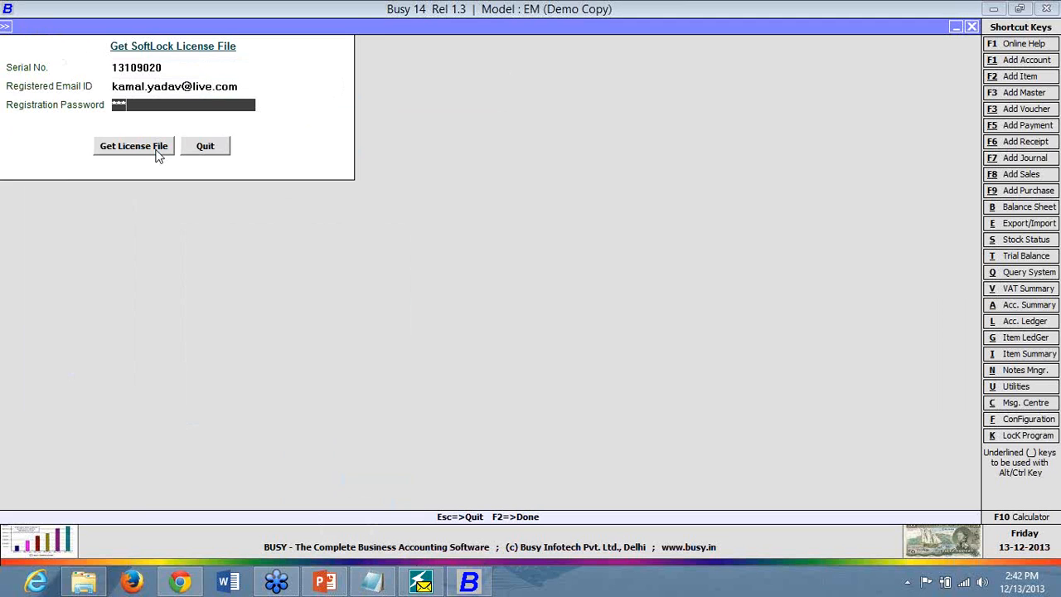
# - Request the license file, then retry and cancel the SMTP connection error
pyautogui.click(160, 156)
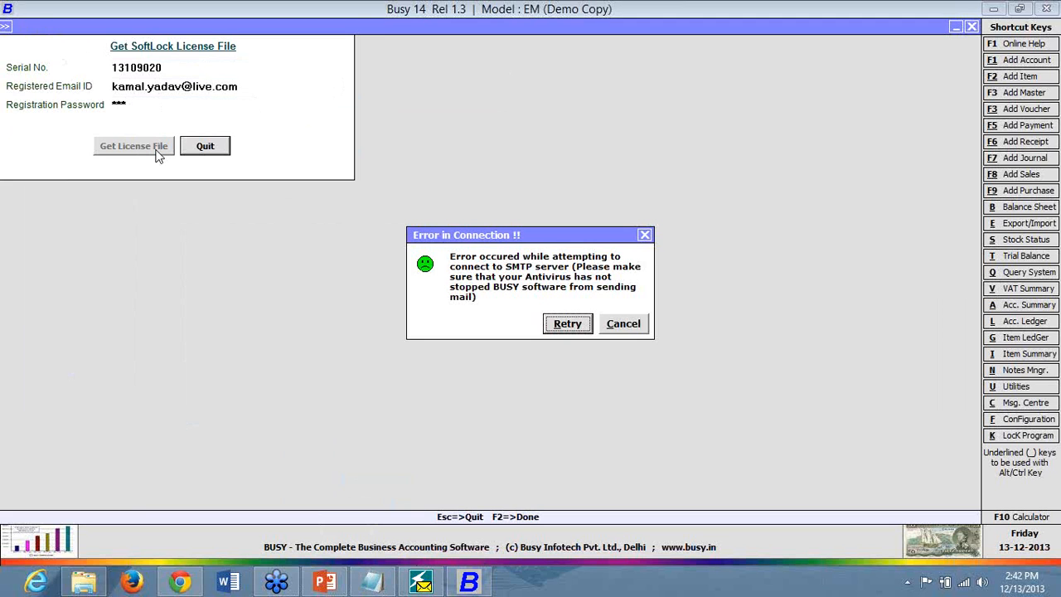
pyautogui.click(565, 333)
pyautogui.click(637, 325)
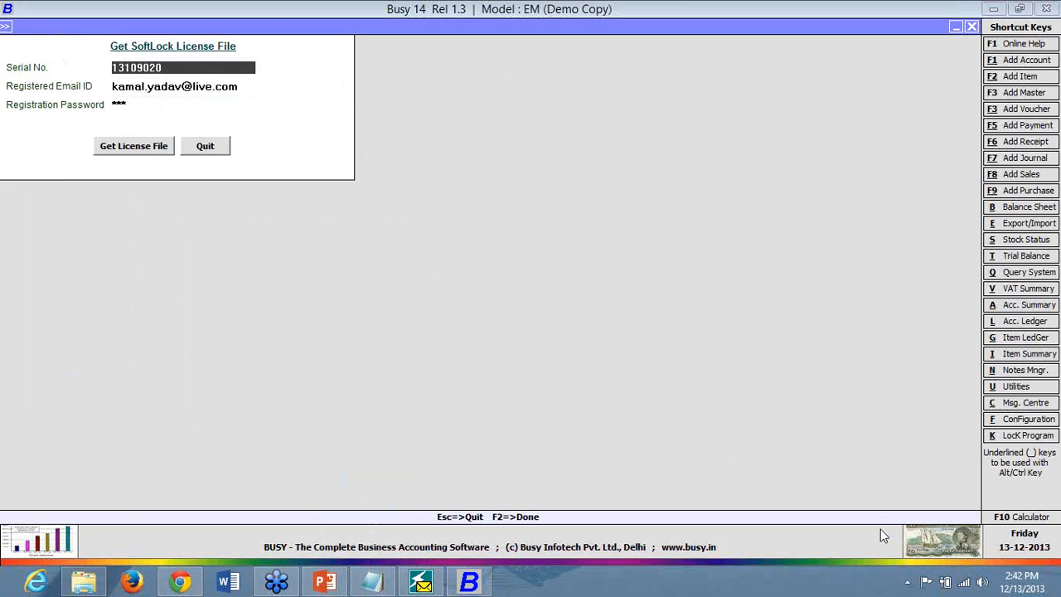
pyautogui.click(907, 583)
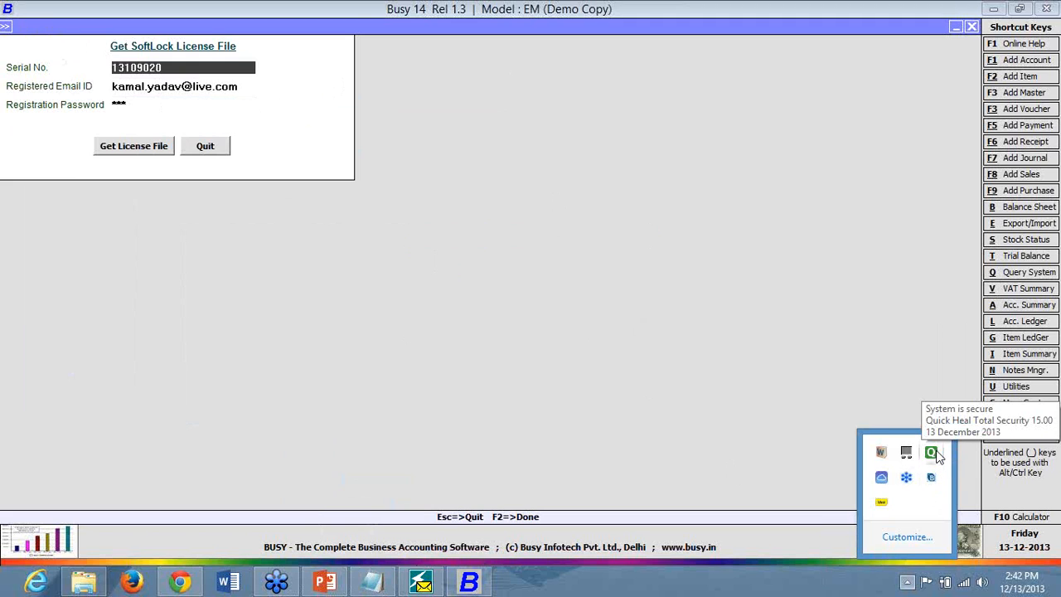
# - In Quick Heal, turn off Firewall, Browsing, Malware and Phishing Protection under Internet & Network
pyautogui.click(932, 453)
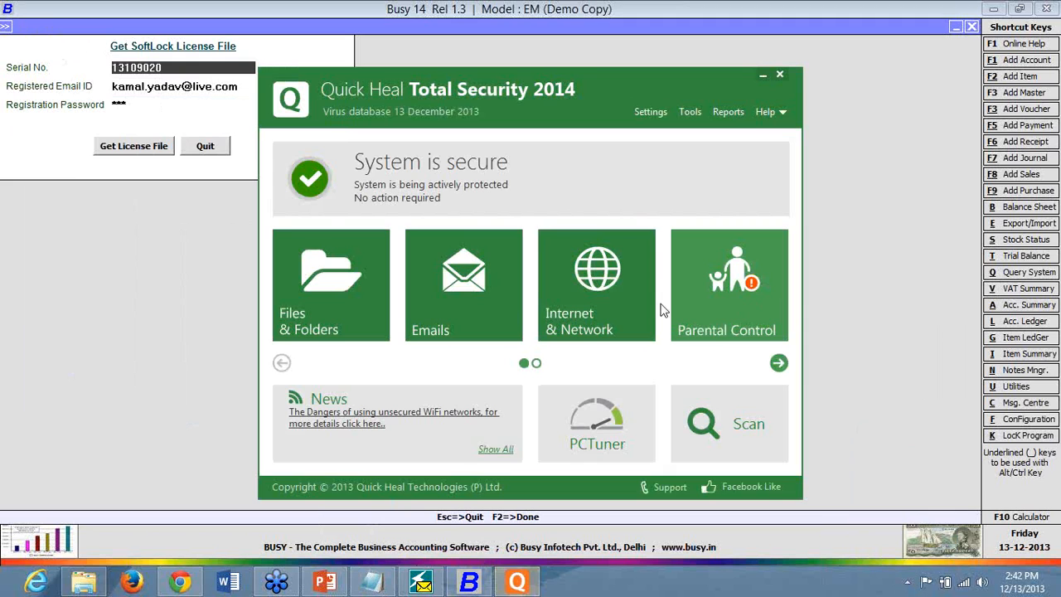
pyautogui.click(512, 322)
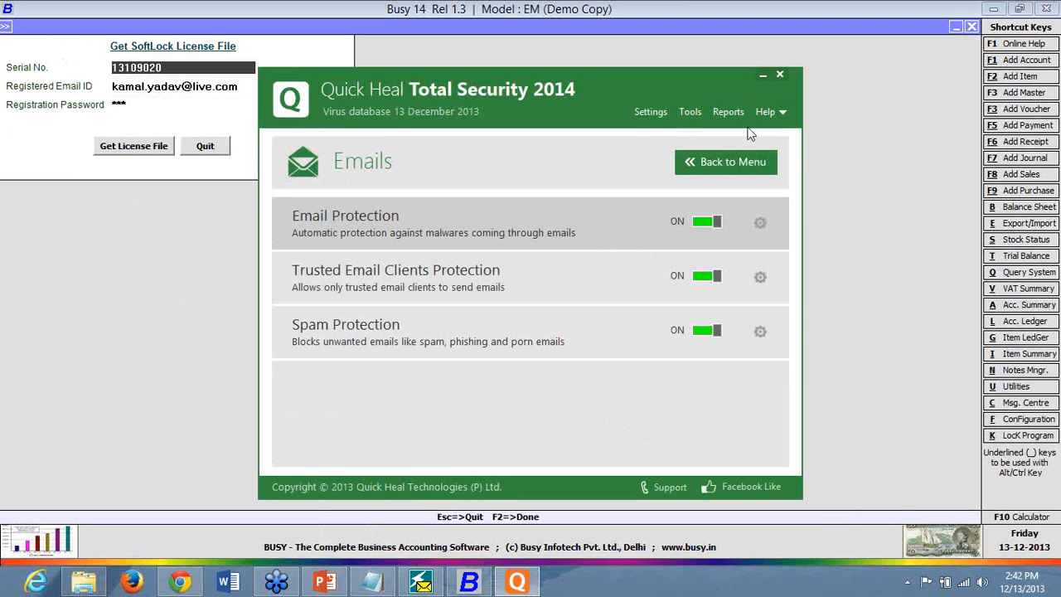
pyautogui.click(716, 169)
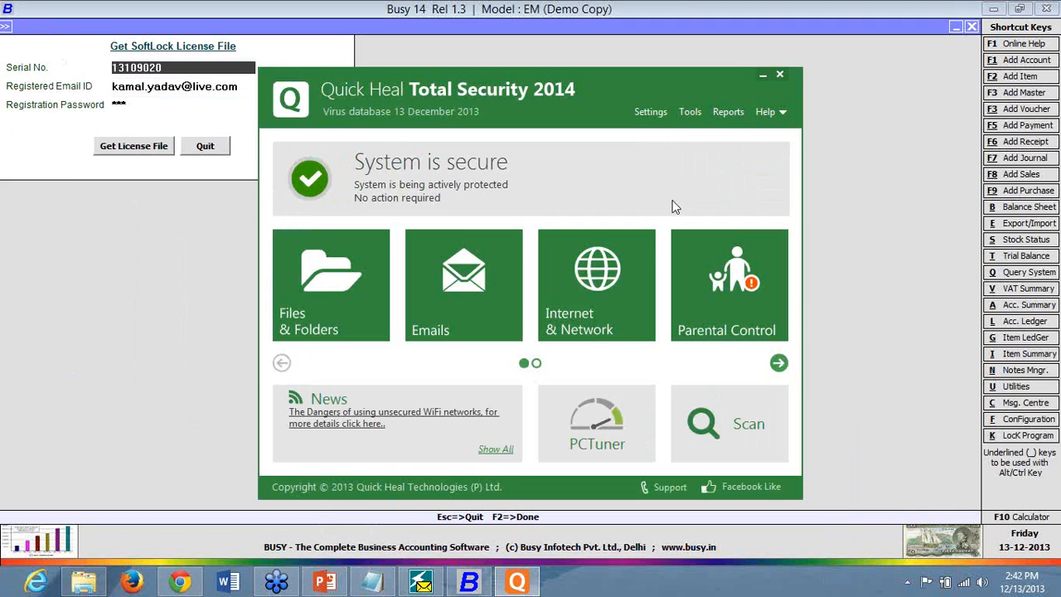
pyautogui.click(638, 256)
pyautogui.click(707, 224)
pyautogui.click(707, 276)
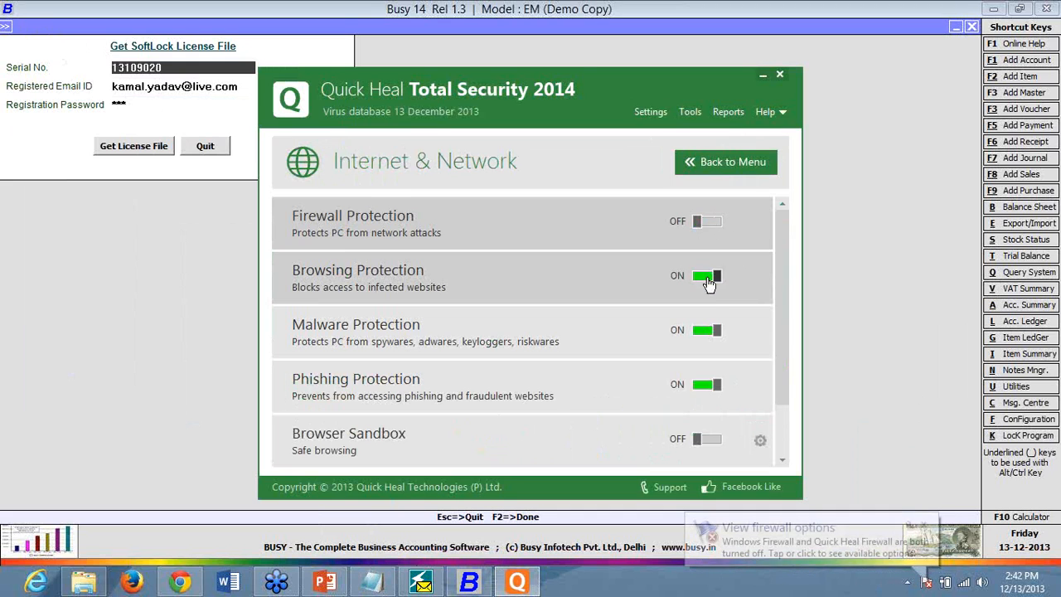
pyautogui.click(702, 332)
pyautogui.click(703, 385)
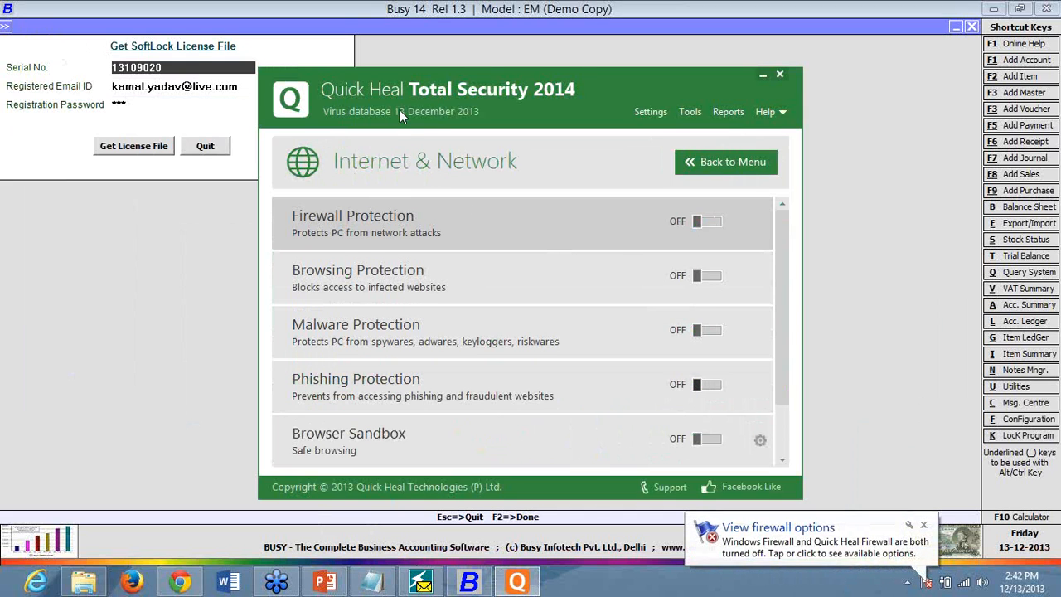
pyautogui.click(726, 162)
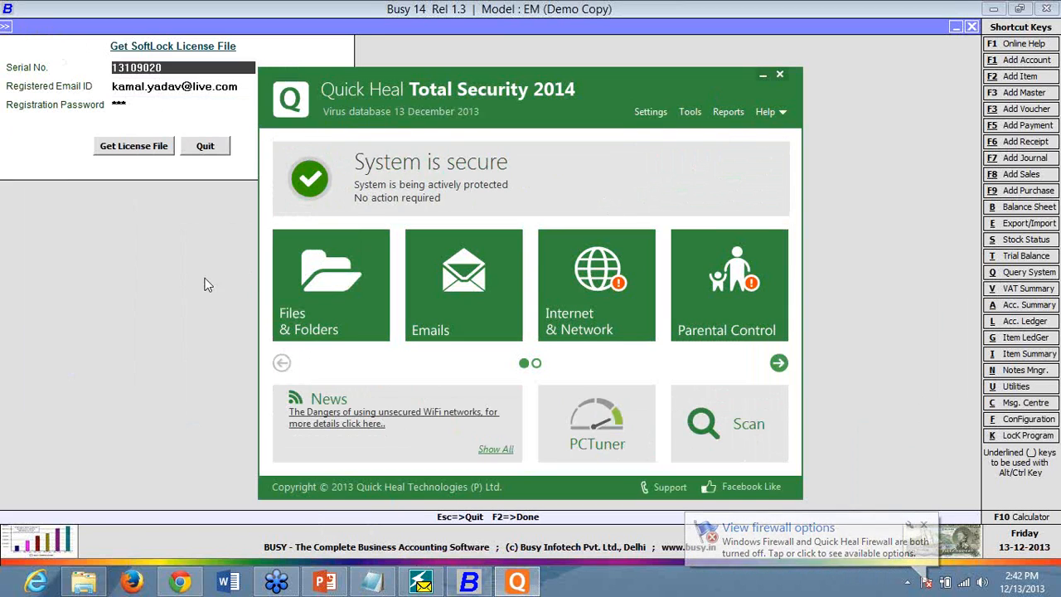
# - Retry the license file request in Busy, then view Quick Heal's Tools page and close it
pyautogui.click(145, 142)
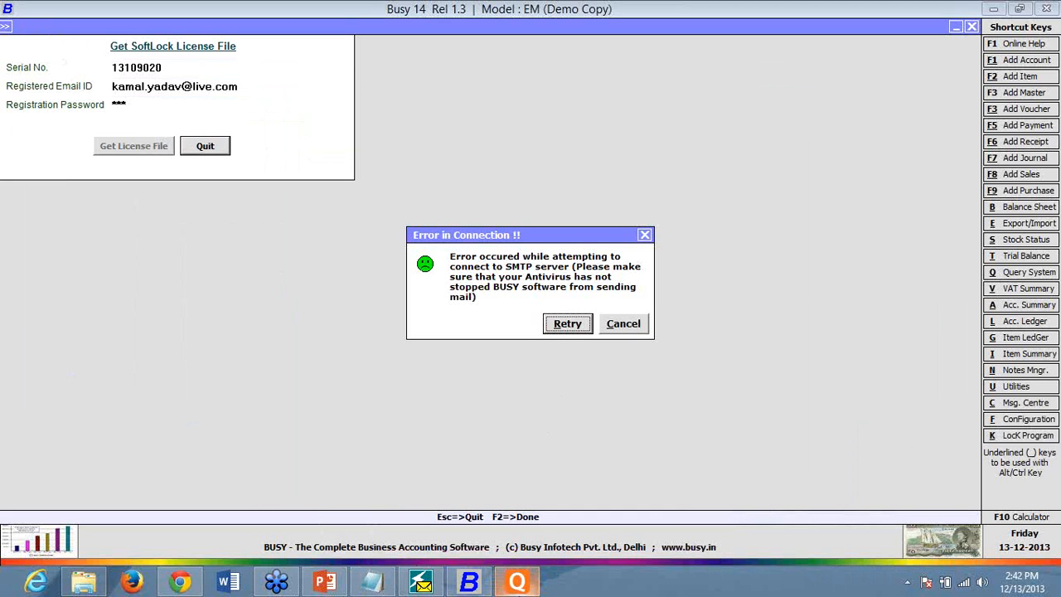
pyautogui.click(502, 585)
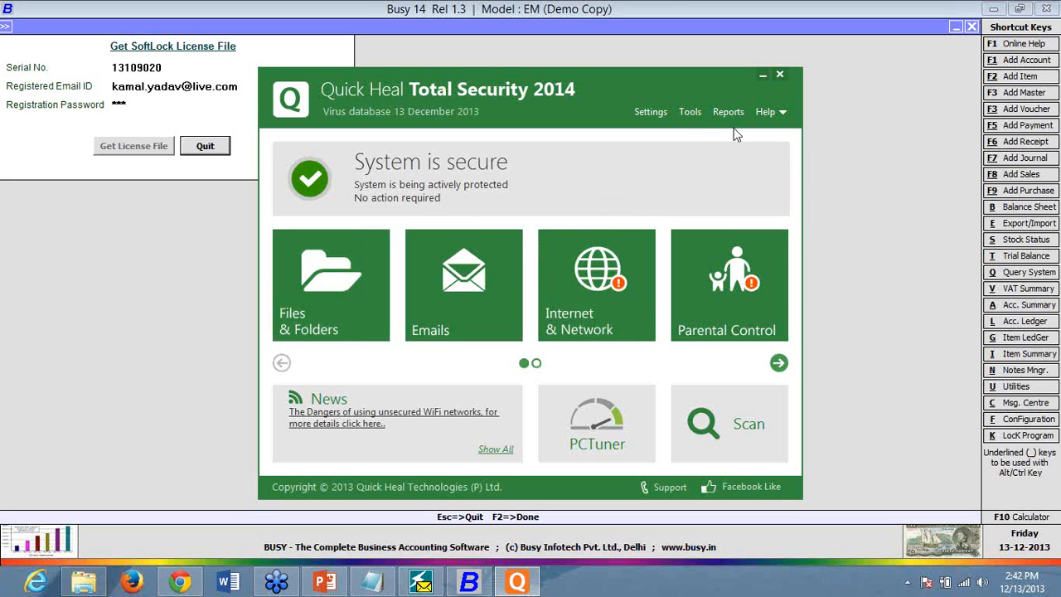
pyautogui.click(689, 111)
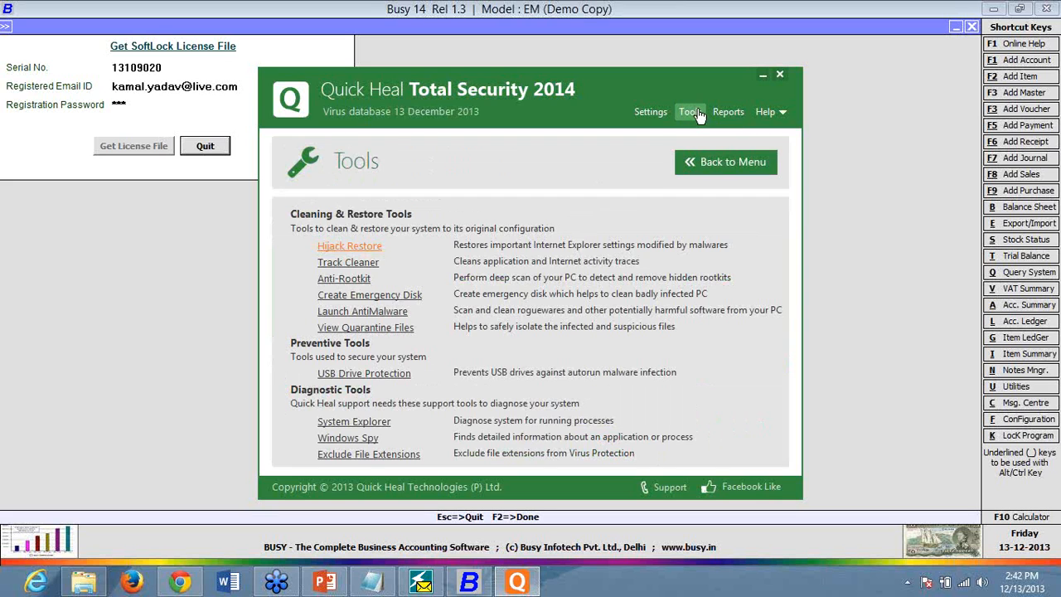
pyautogui.click(784, 77)
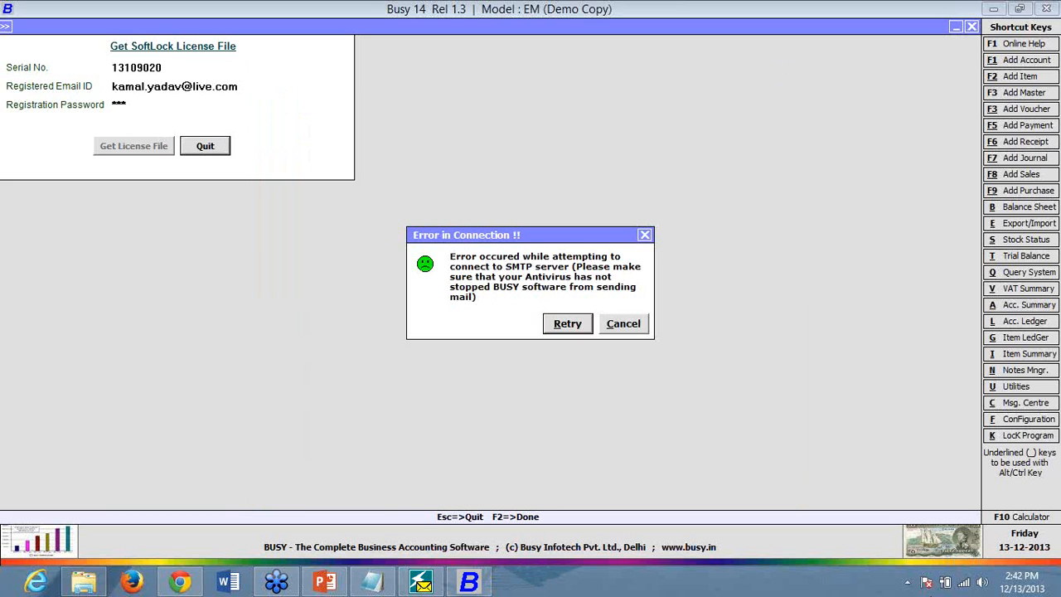
# - Disable Quick Heal virus protection from the tray icon, choosing a re-enable time
pyautogui.click(909, 583)
pyautogui.rightClick(932, 454)
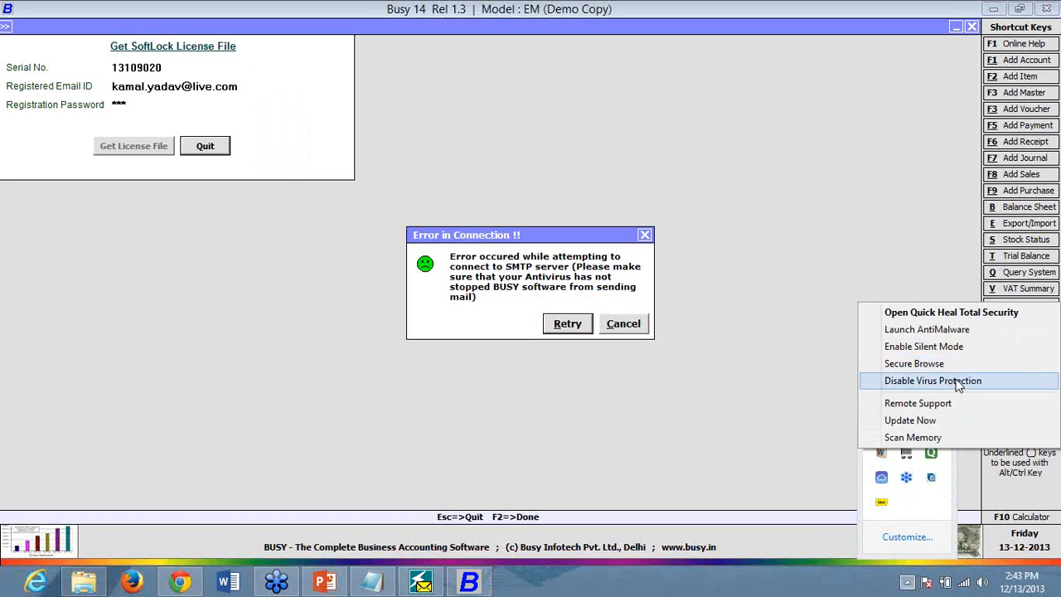
pyautogui.click(933, 381)
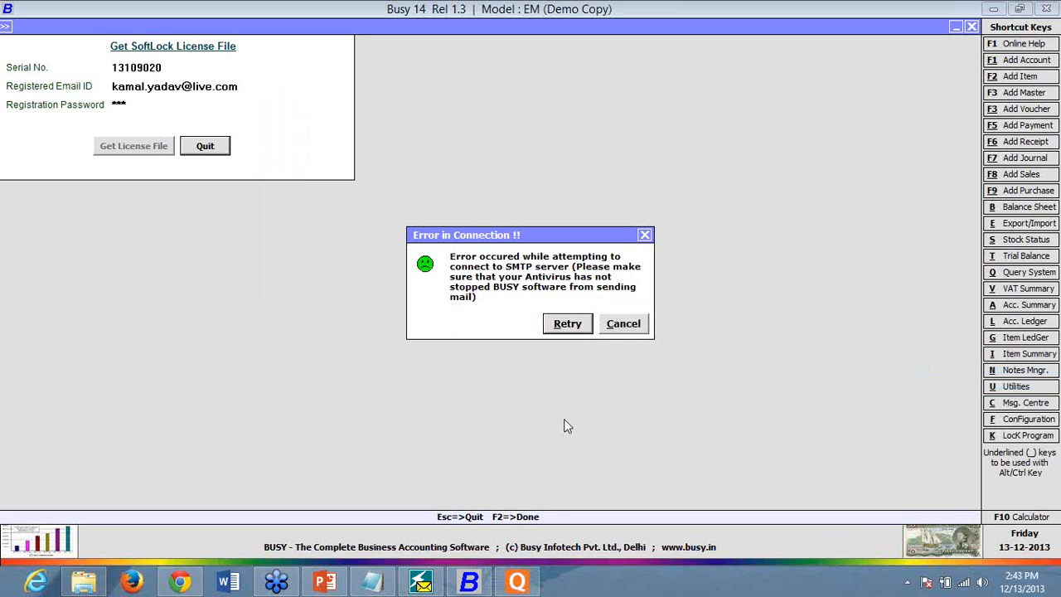
pyautogui.click(533, 586)
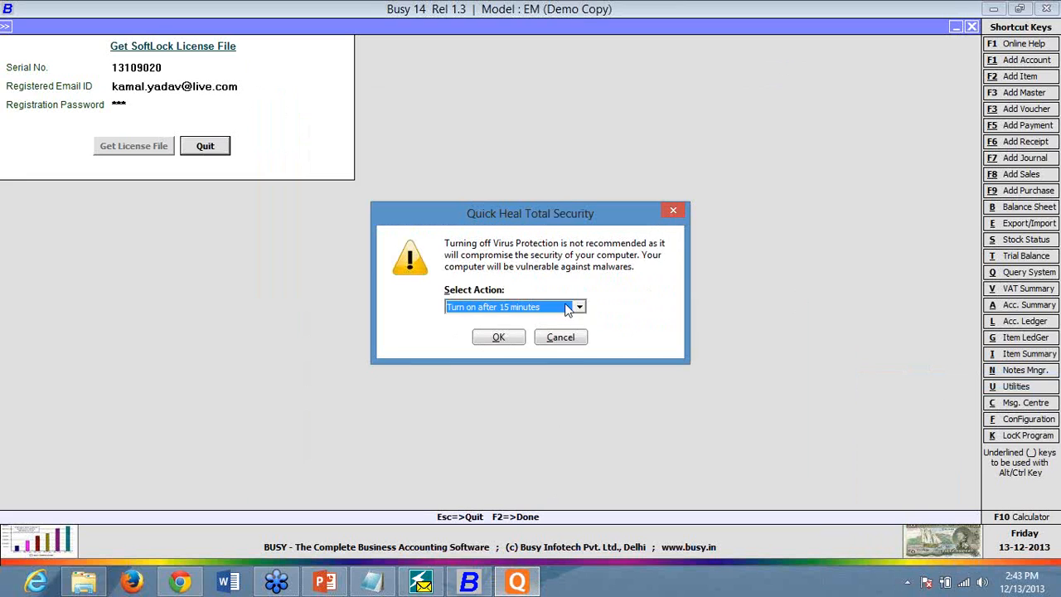
pyautogui.click(581, 307)
pyautogui.click(514, 342)
pyautogui.click(501, 338)
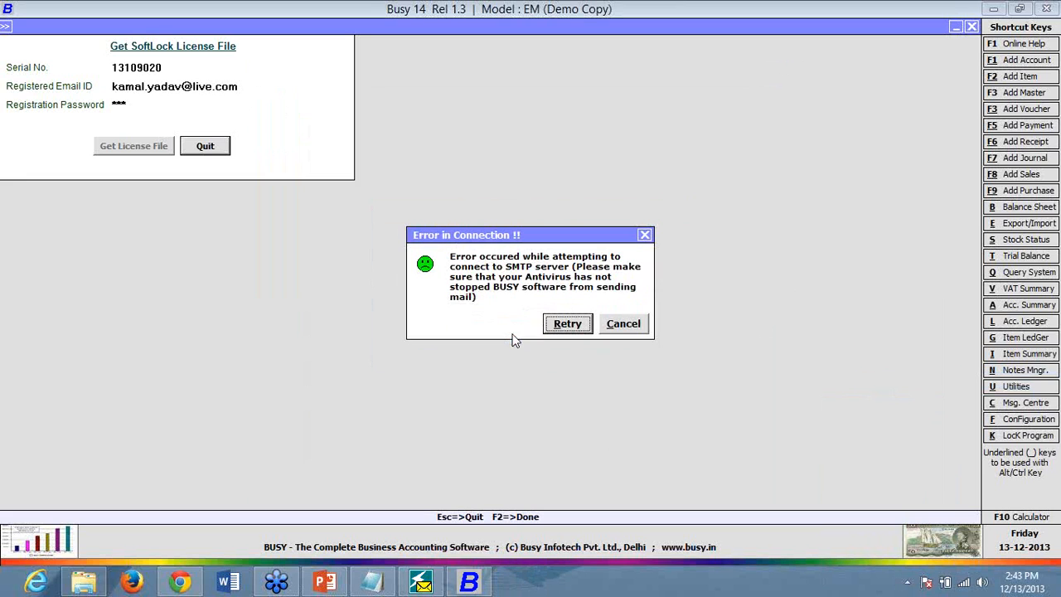
# - Cancel the connection error, retry Get License File, and dismiss the repeated error
pyautogui.click(628, 326)
pyautogui.click(127, 147)
pyautogui.click(628, 322)
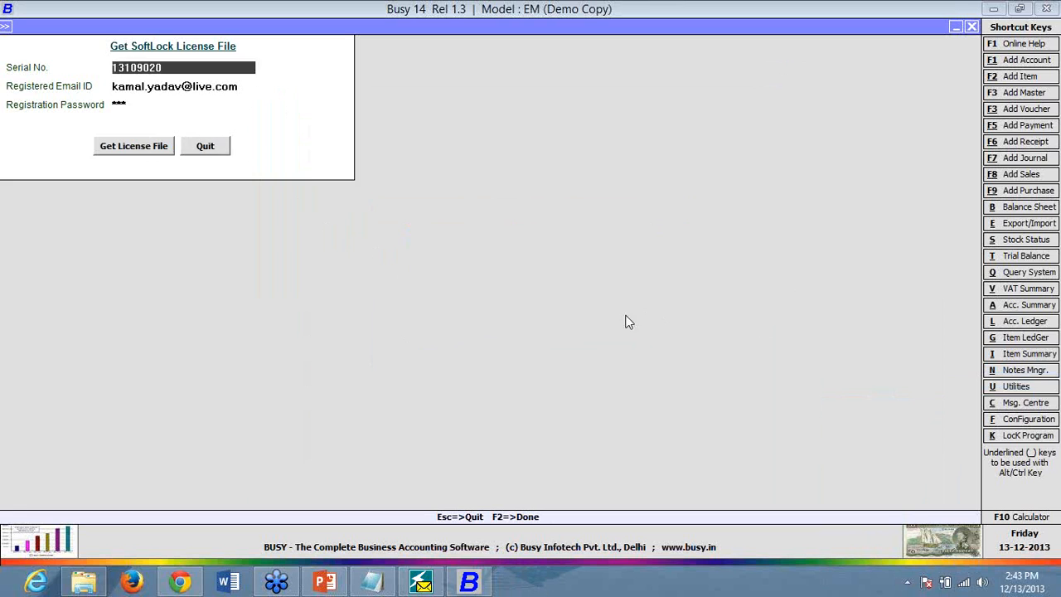
# - Quit the Get SoftLock License File form to return to the Company menu
pyautogui.click(219, 151)
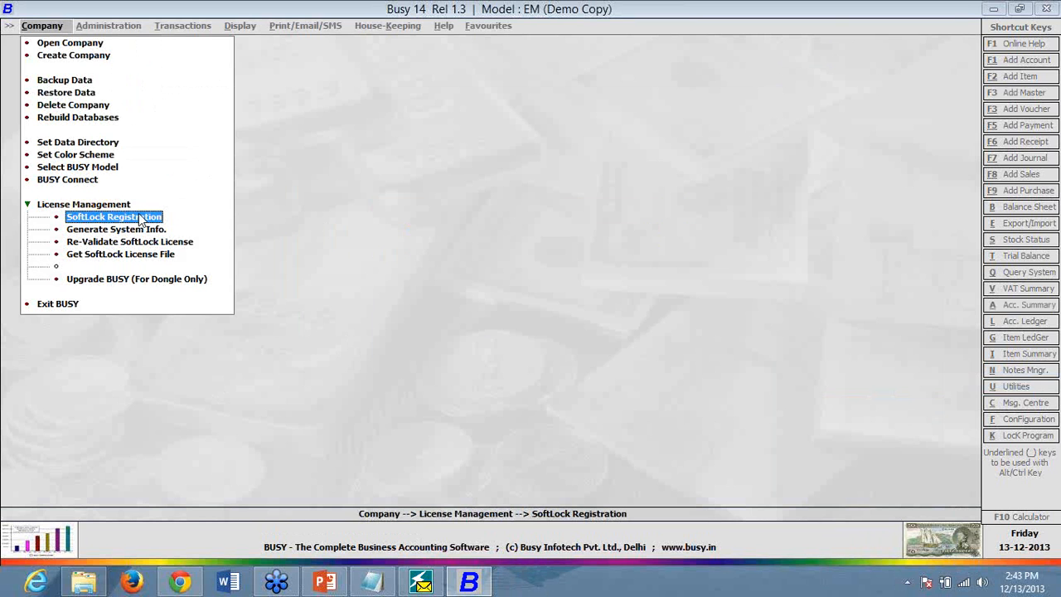
# - Accept Quick Heal's Email Protection prompt to trust Busy14.exe, then restore Busy 14
pyautogui.click(997, 9)
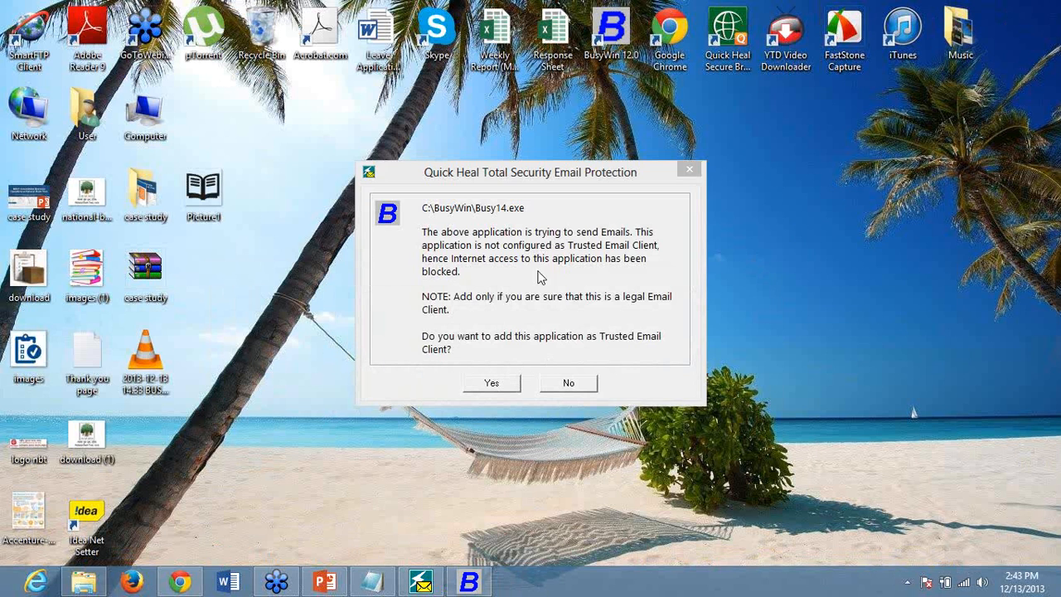
pyautogui.click(494, 383)
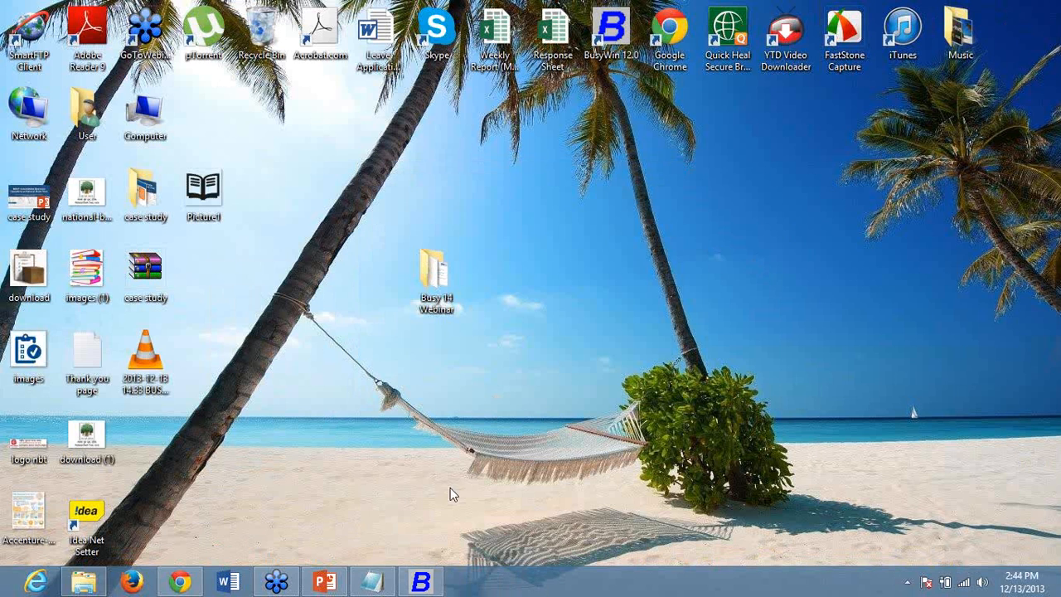
pyautogui.click(423, 582)
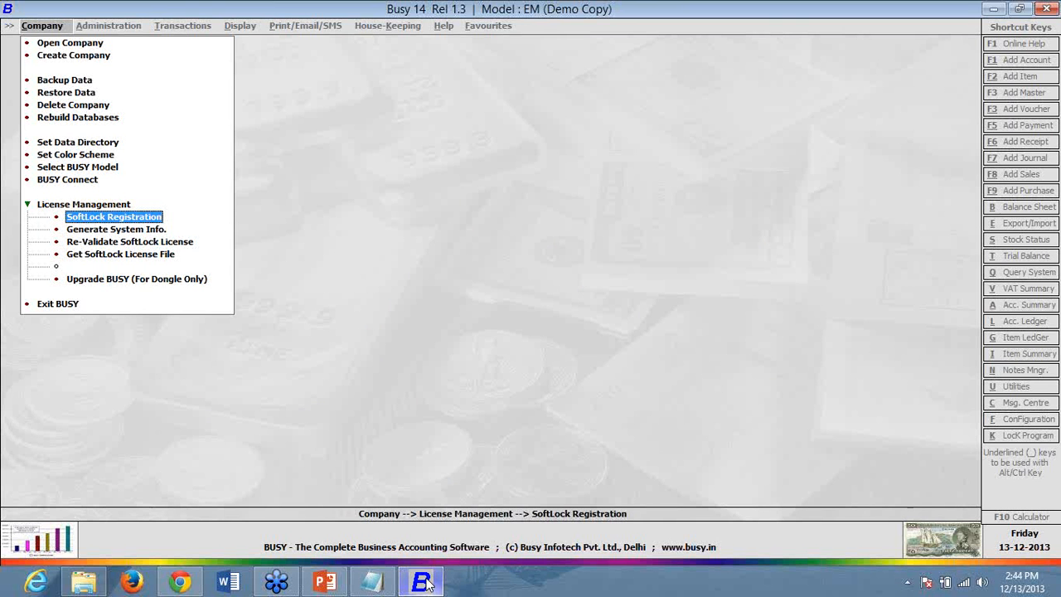
# - Open the Get SoftLock License File form and paste in the serial number copied from the Reg. File notes
pyautogui.click(158, 216)
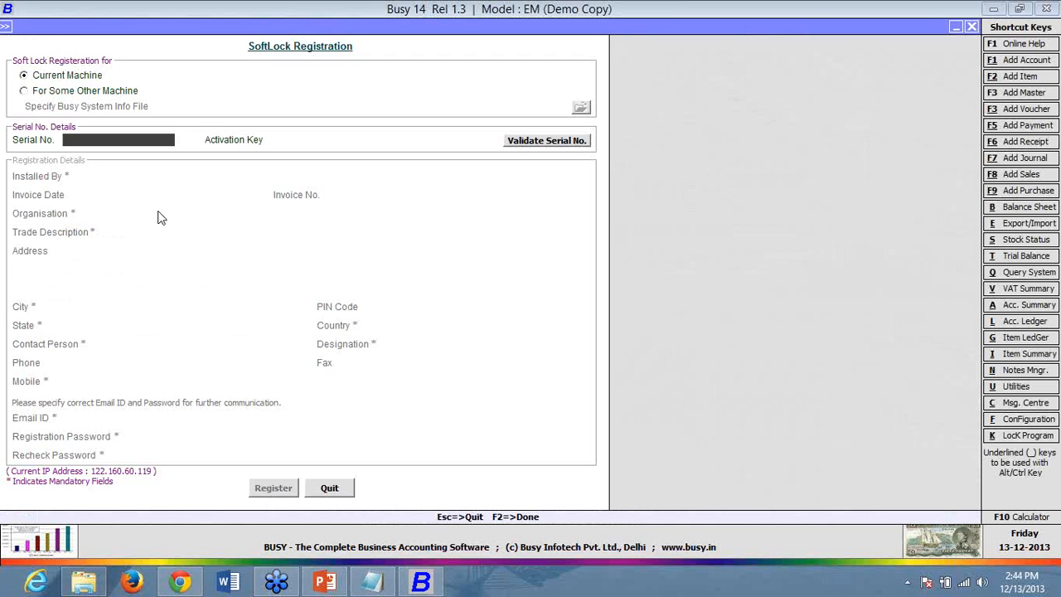
pyautogui.click(340, 491)
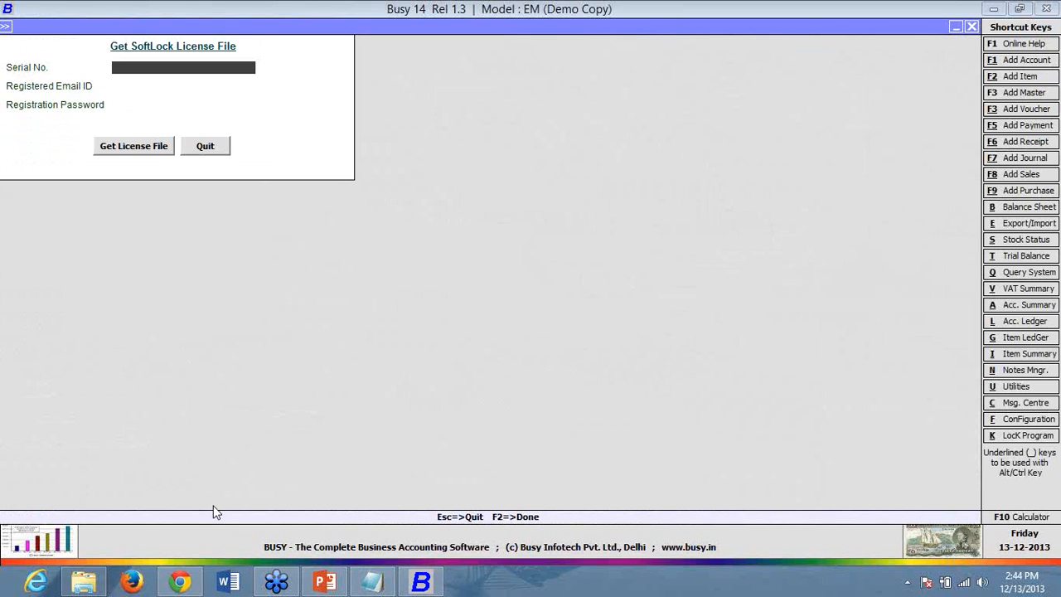
pyautogui.click(383, 578)
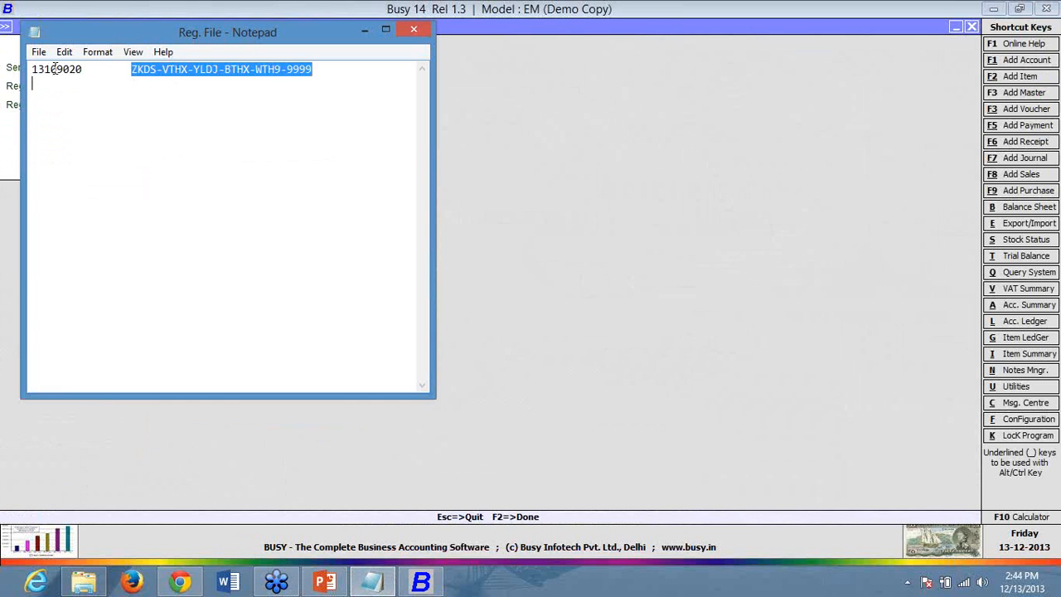
pyautogui.moveTo(83, 72); pyautogui.dragTo(32, 69)
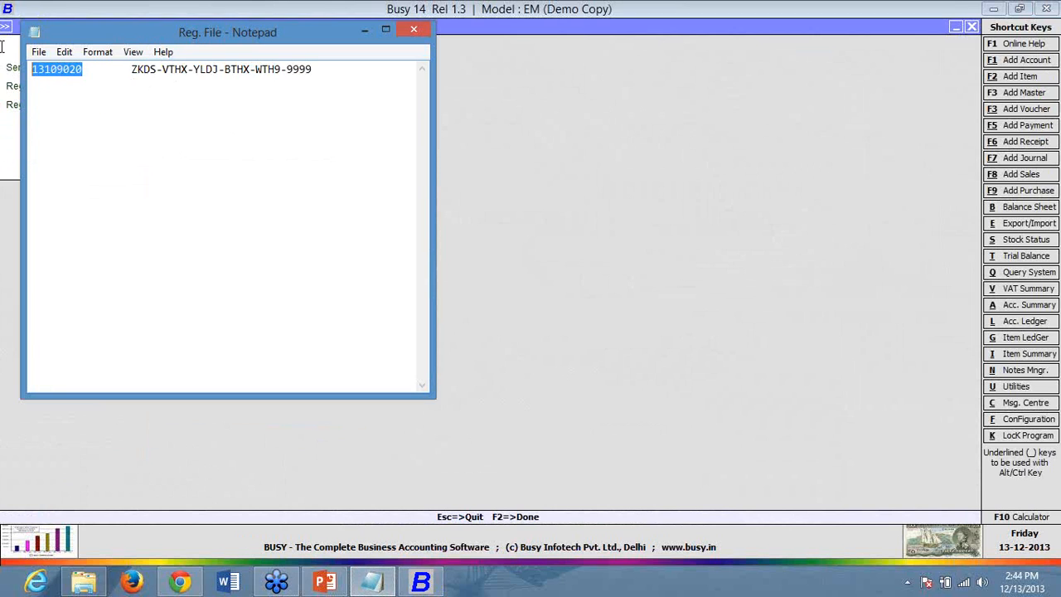
pyautogui.rightClick(41, 77)
pyautogui.click(74, 127)
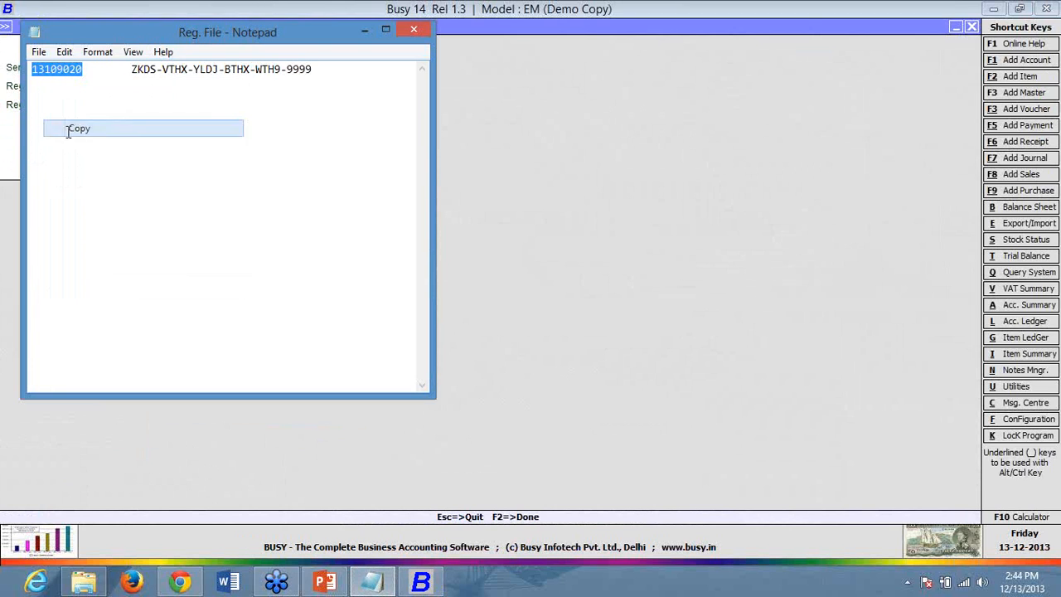
pyautogui.click(364, 32)
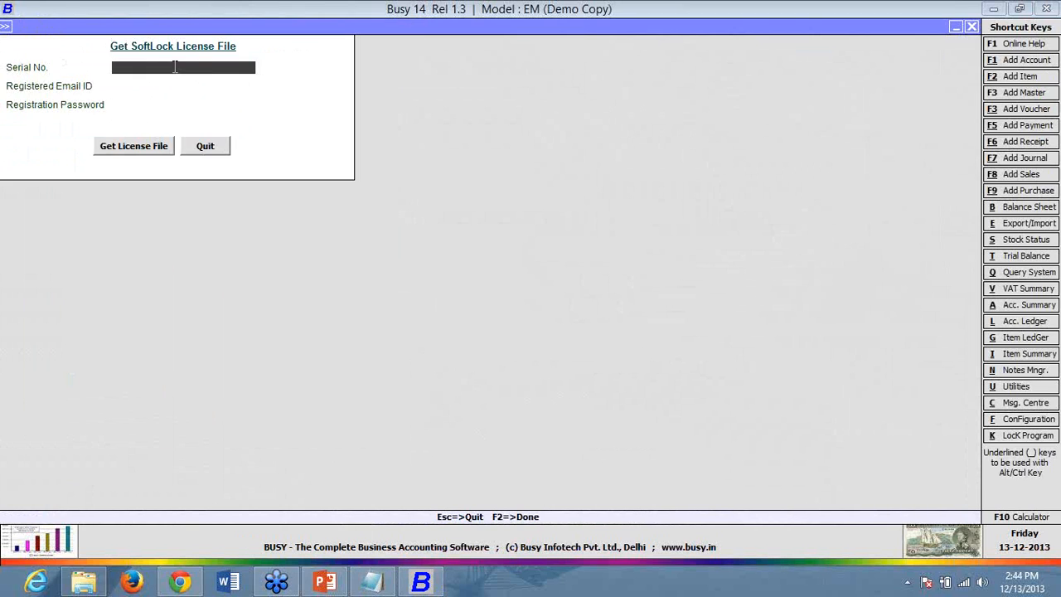
pyautogui.rightClick(175, 70)
pyautogui.click(210, 132)
# - Enter the registered email ID and registration password, then submit the license file request
pyautogui.click(211, 87)
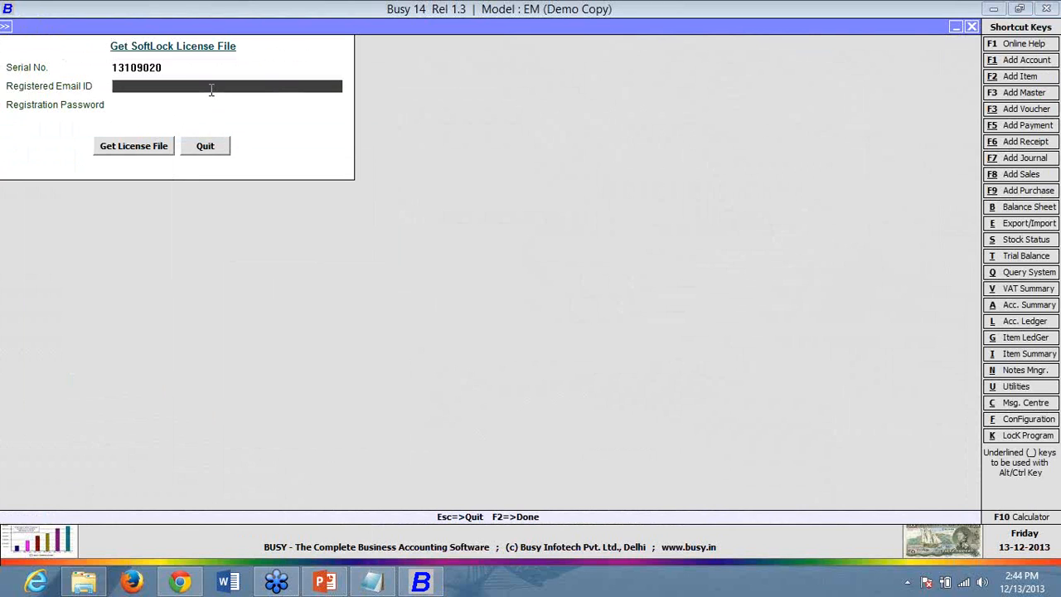
pyautogui.press('Return')
pyautogui.write('***')
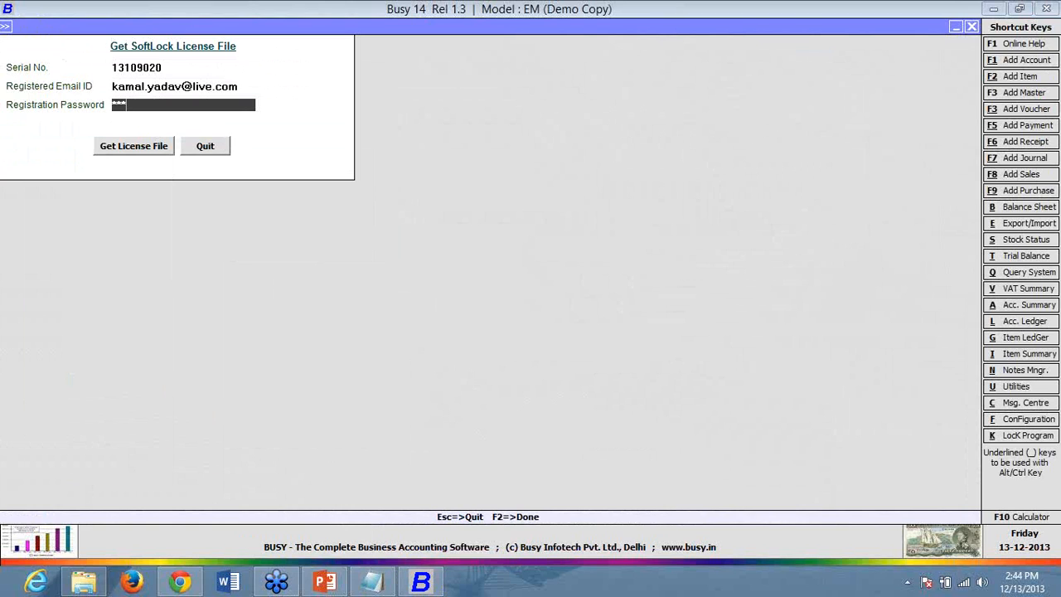
pyautogui.click(155, 146)
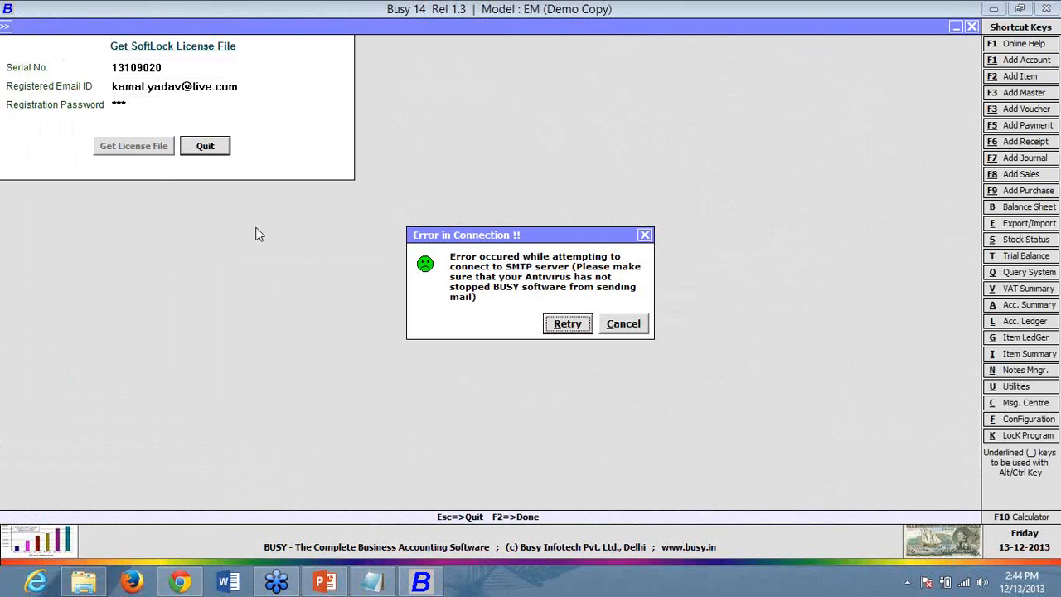
# - Retry the send, cancel the connection error, quit the license form and minimize Busy
pyautogui.click(557, 325)
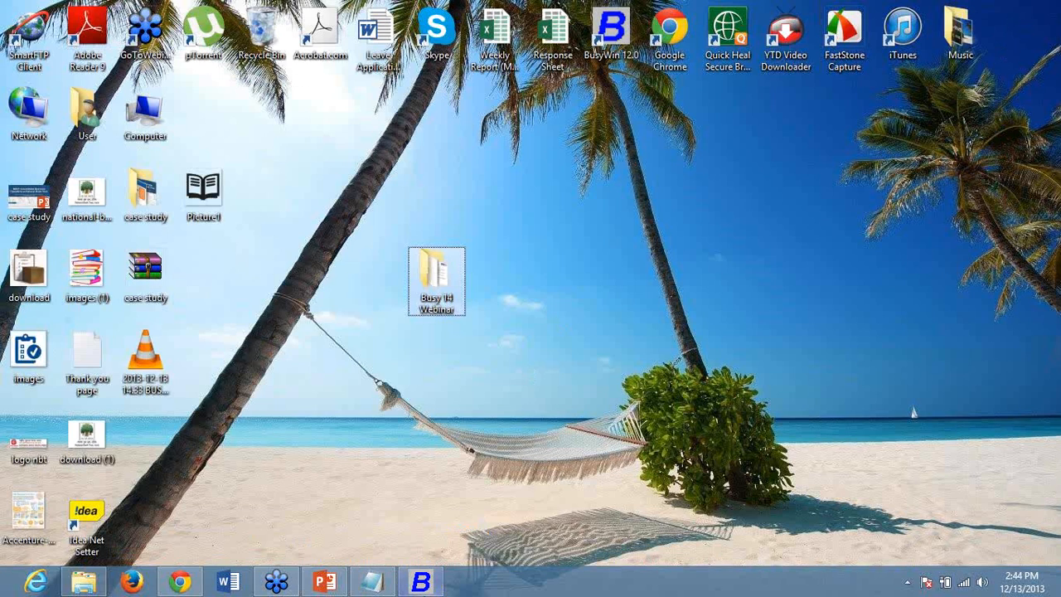
pyautogui.click(423, 587)
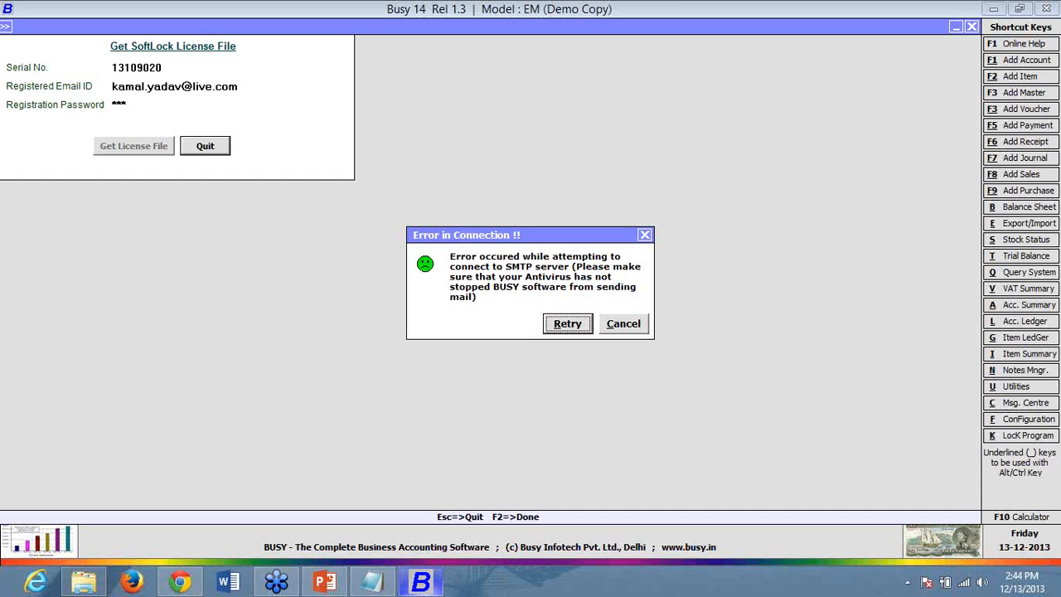
pyautogui.click(623, 324)
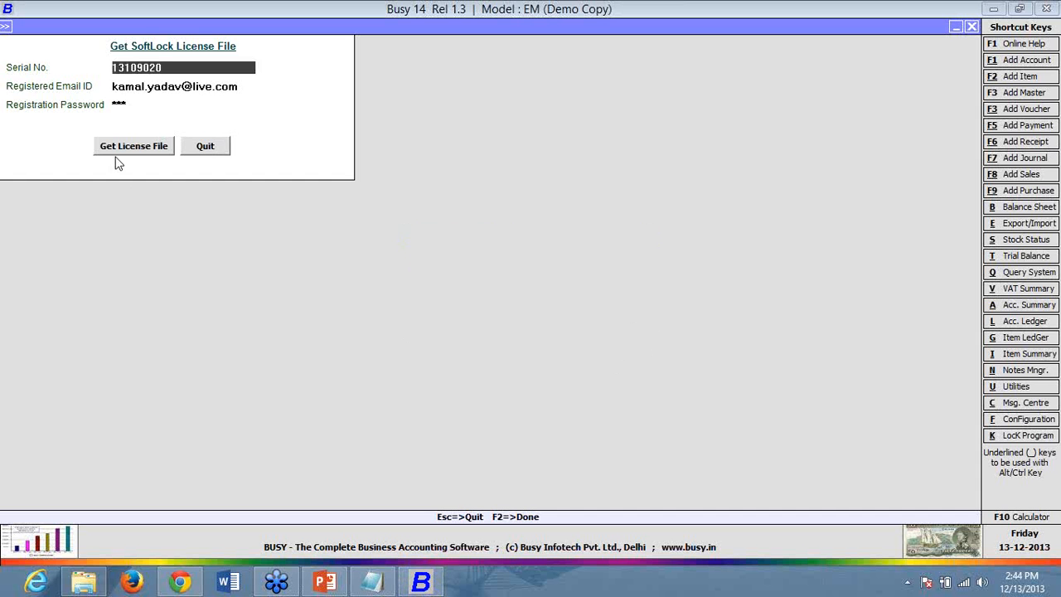
pyautogui.click(199, 146)
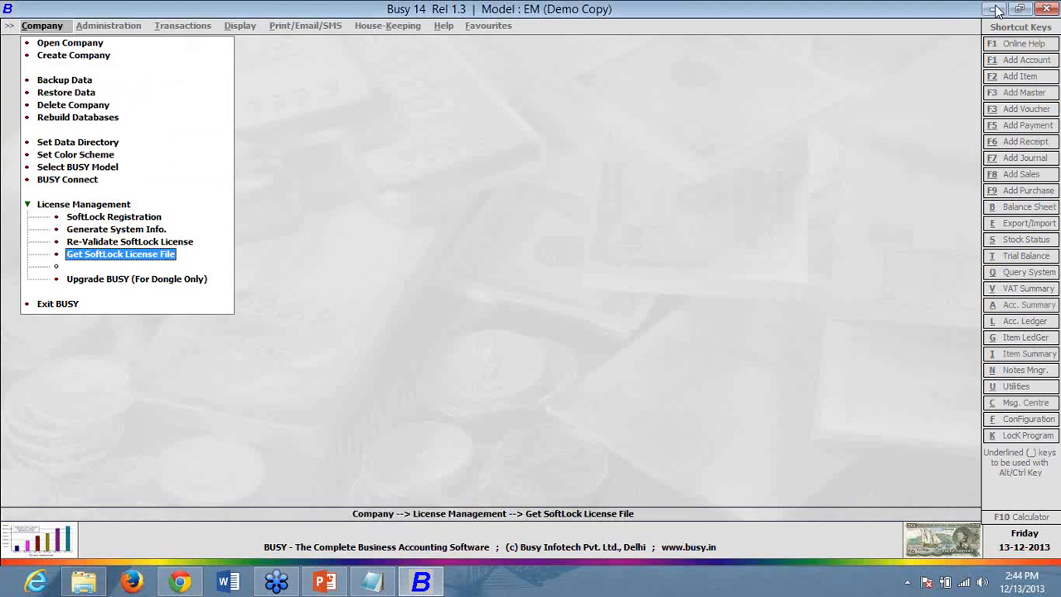
pyautogui.click(994, 9)
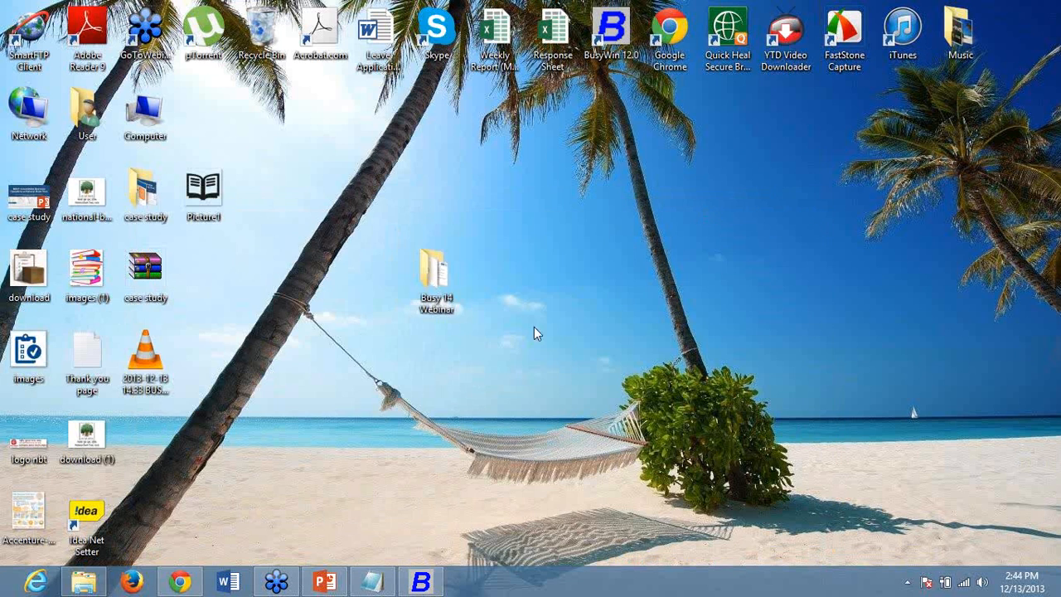
# - Reopen the Get SoftLock License File form, paste the serial, enter the registered email and password, and submit
pyautogui.click(907, 582)
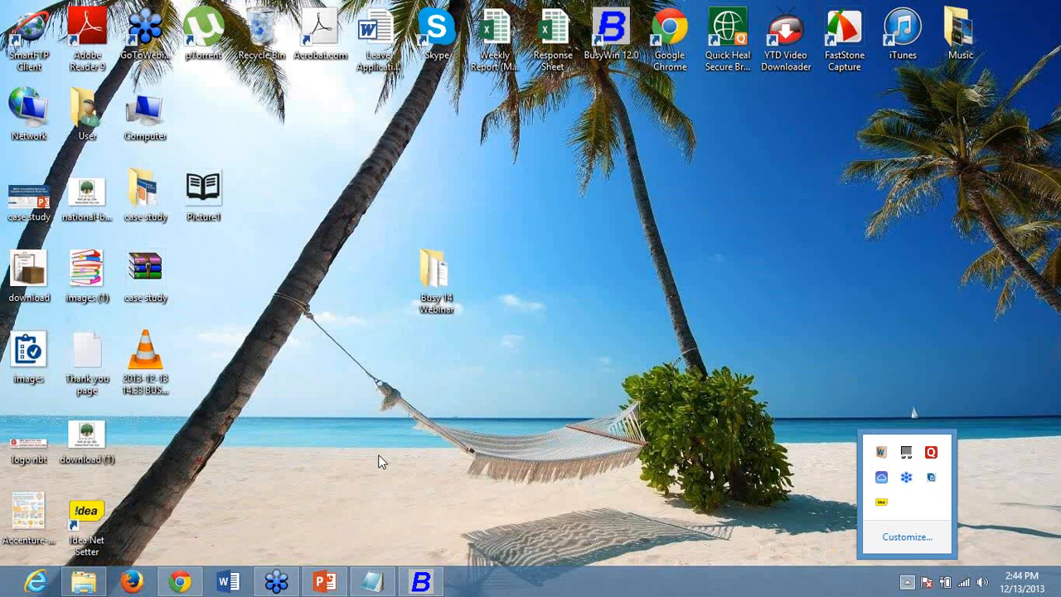
pyautogui.click(421, 582)
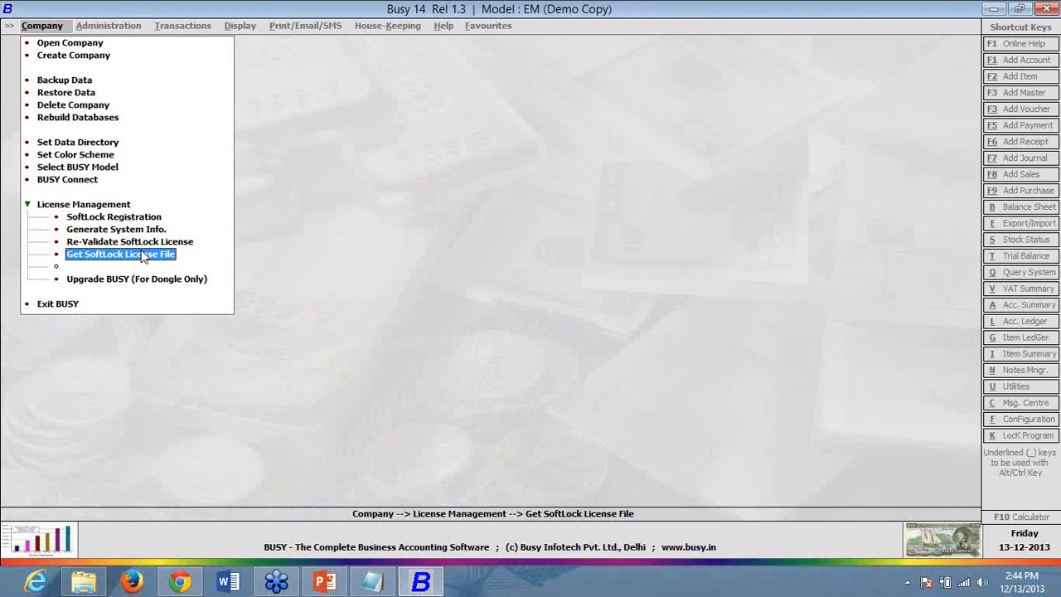
pyautogui.click(143, 256)
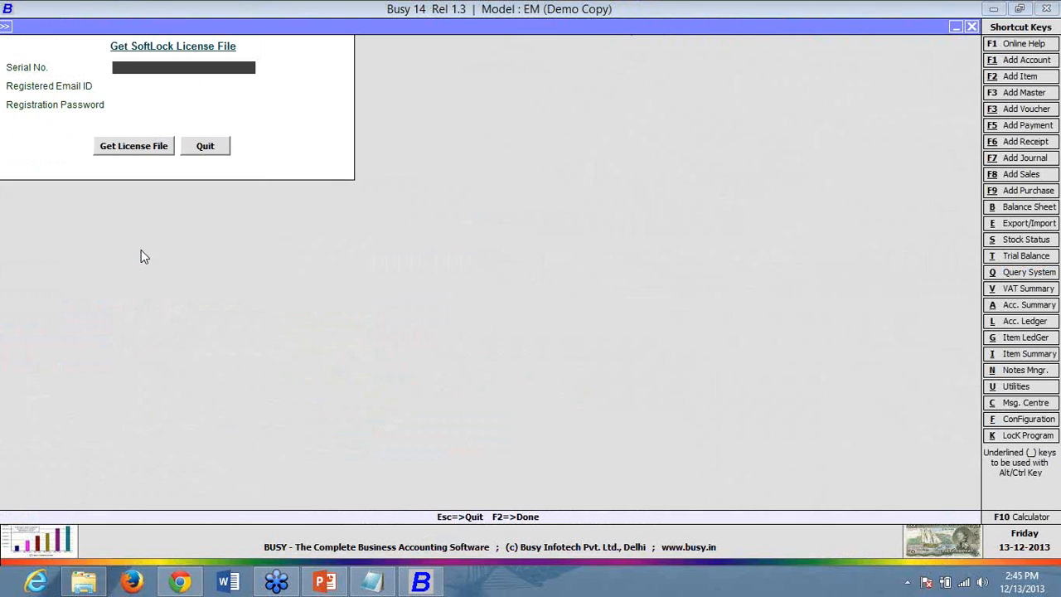
pyautogui.rightClick(173, 70)
pyautogui.click(194, 136)
pyautogui.click(189, 83)
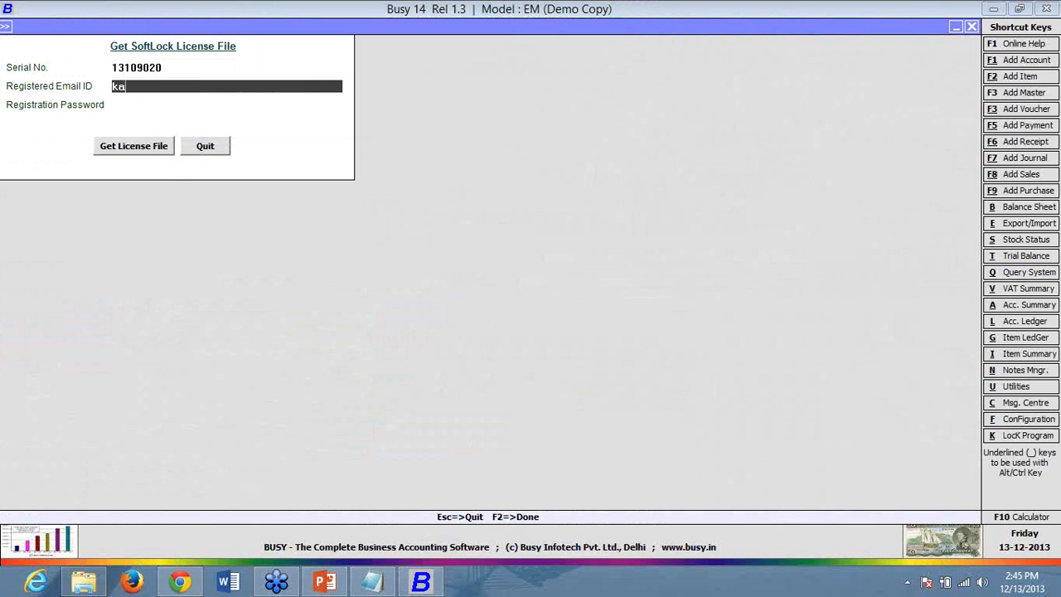
pyautogui.press('Return')
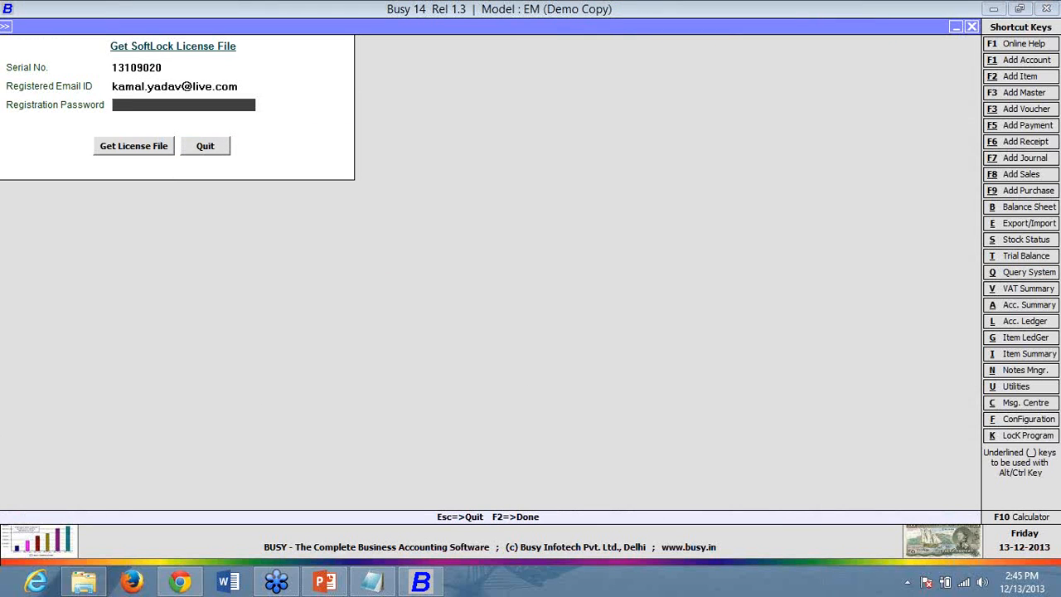
pyautogui.write('***')
pyautogui.click(133, 156)
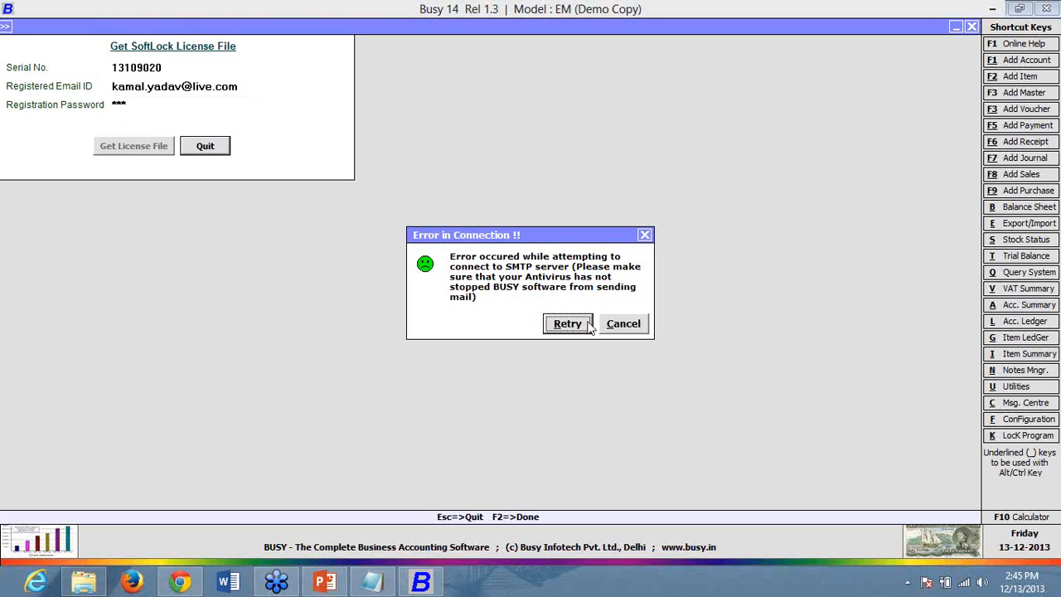
# - Dismiss the new SMTP error, close the license file form, and minimize Busy to the desktop
pyautogui.click(643, 327)
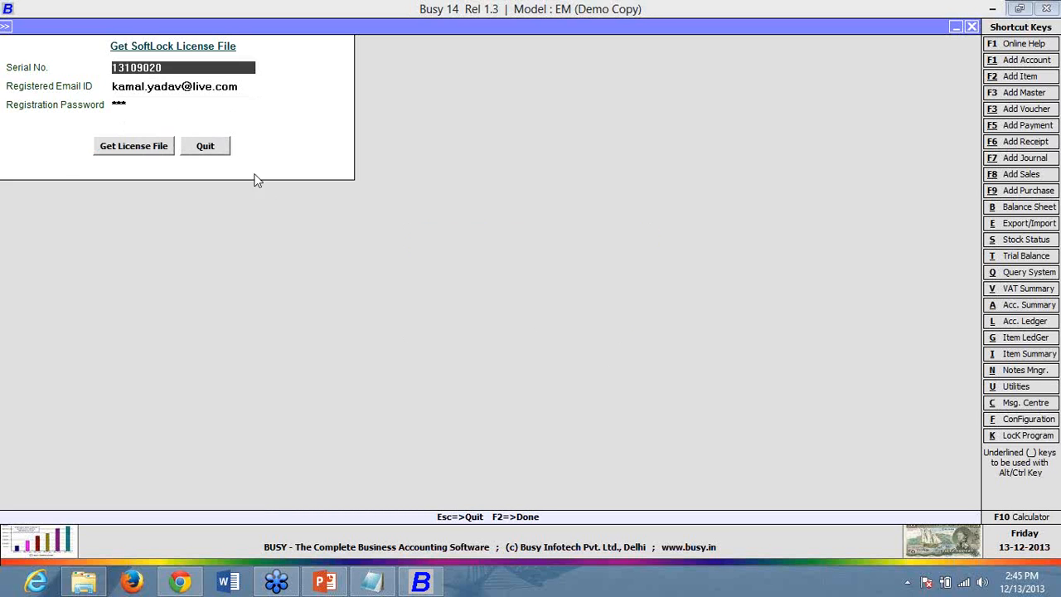
pyautogui.click(218, 153)
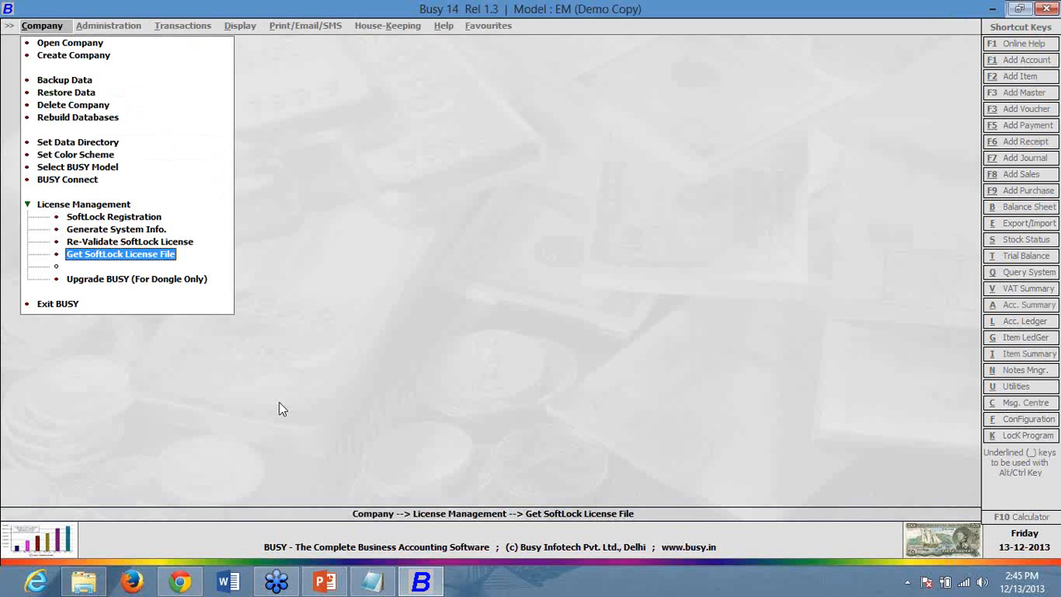
pyautogui.click(995, 7)
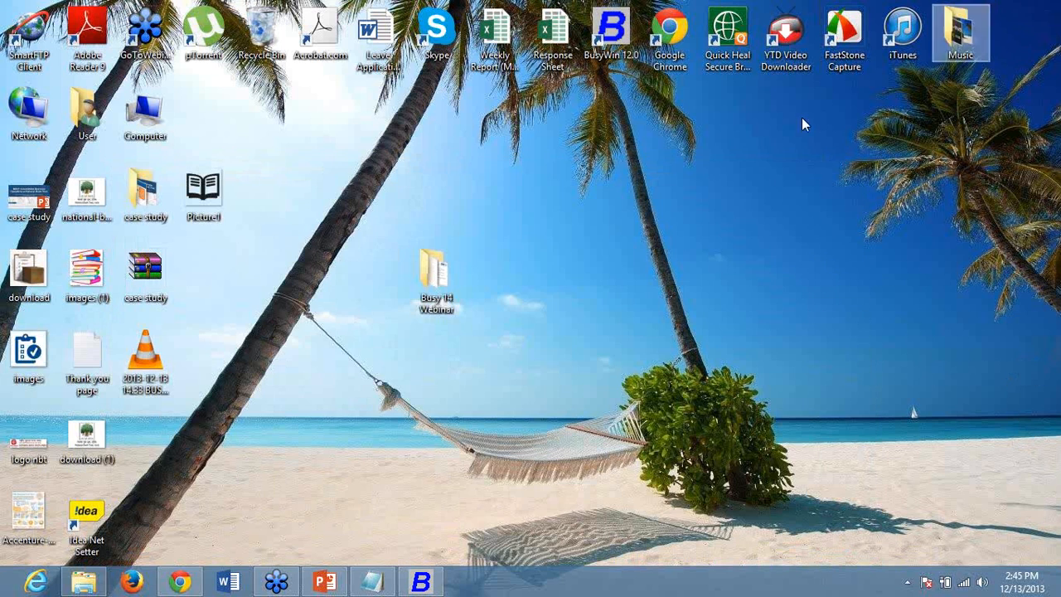
# - Browse Computer > Local Disk (C:) > BusyWin in Explorer, then close it and restore Busy 14
pyautogui.doubleClick(160, 133)
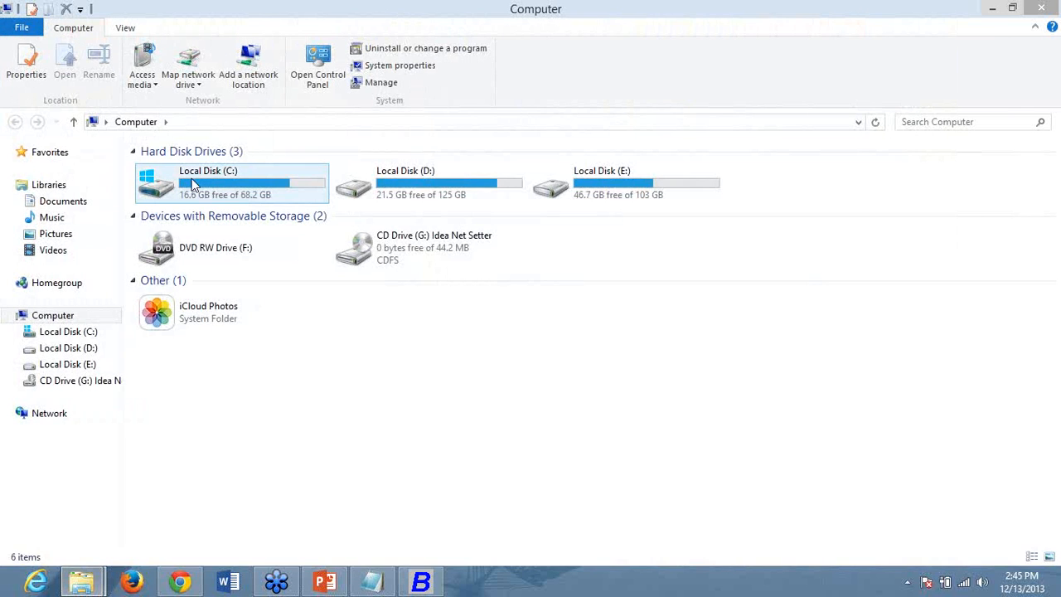
pyautogui.doubleClick(191, 184)
pyautogui.click(192, 184)
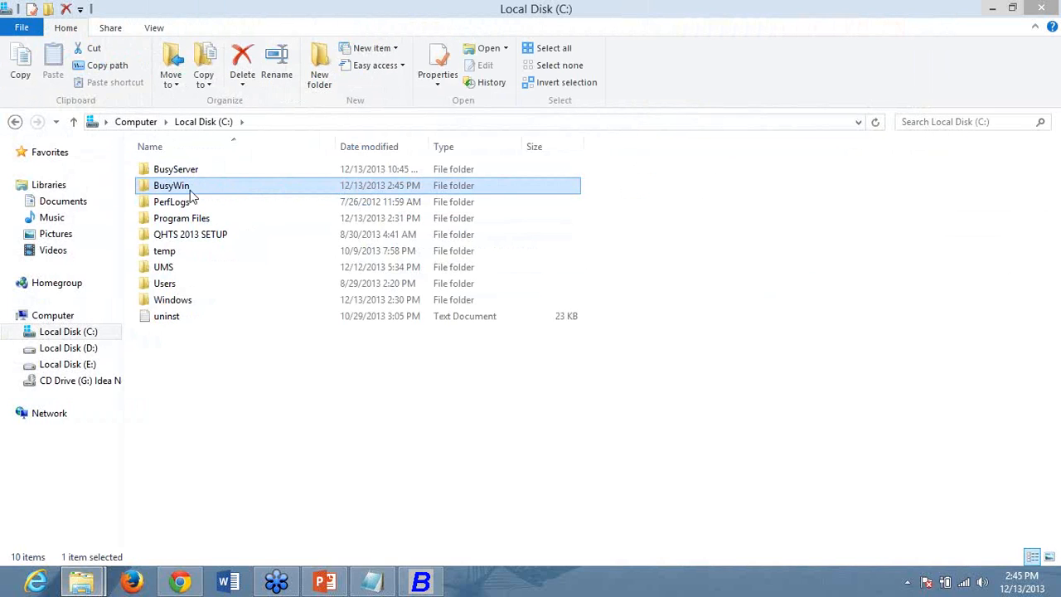
pyautogui.doubleClick(191, 189)
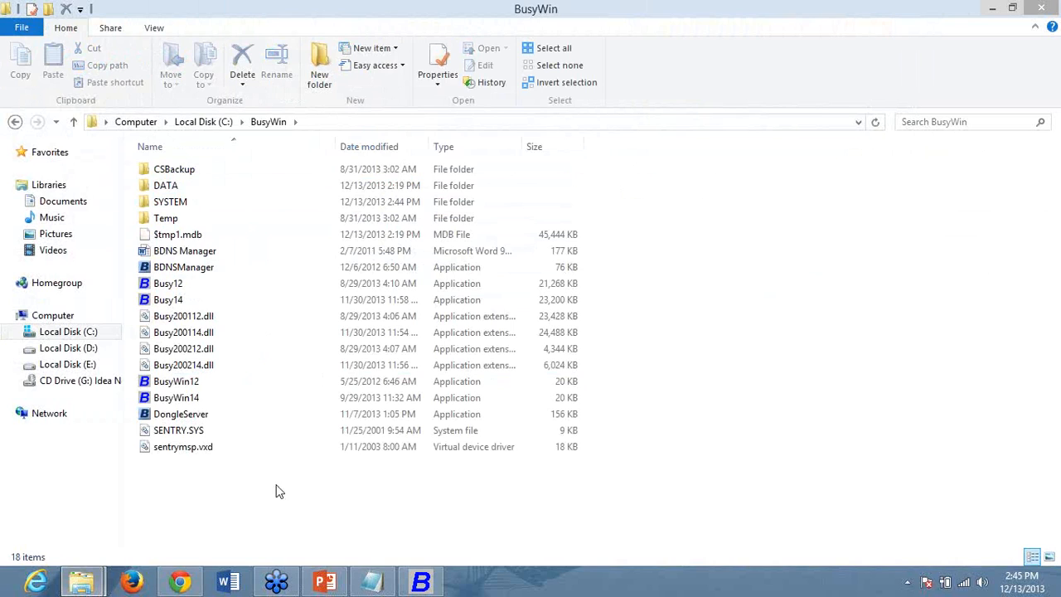
pyautogui.click(1043, 7)
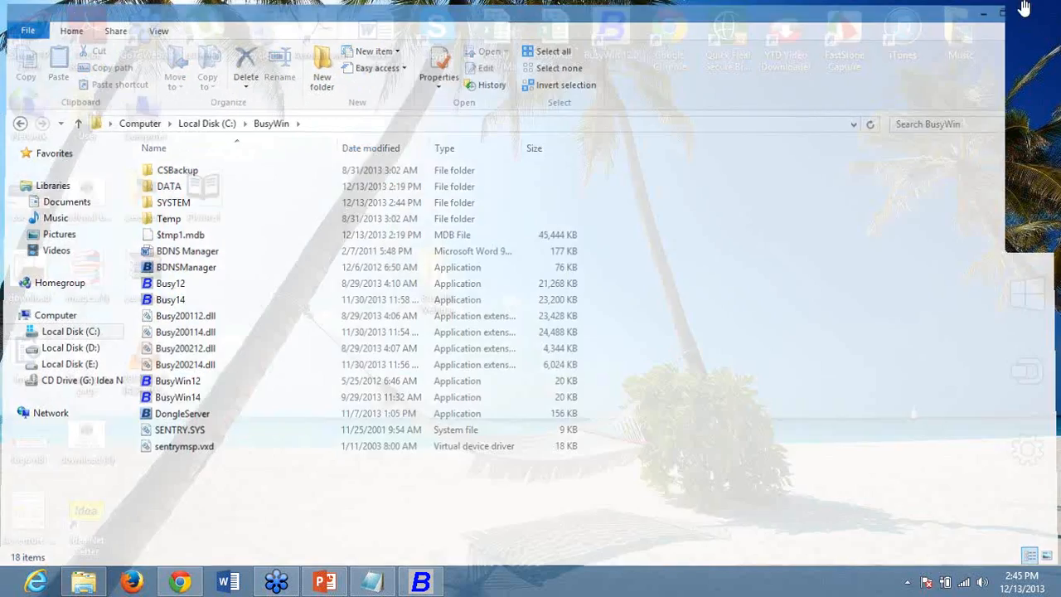
pyautogui.click(421, 582)
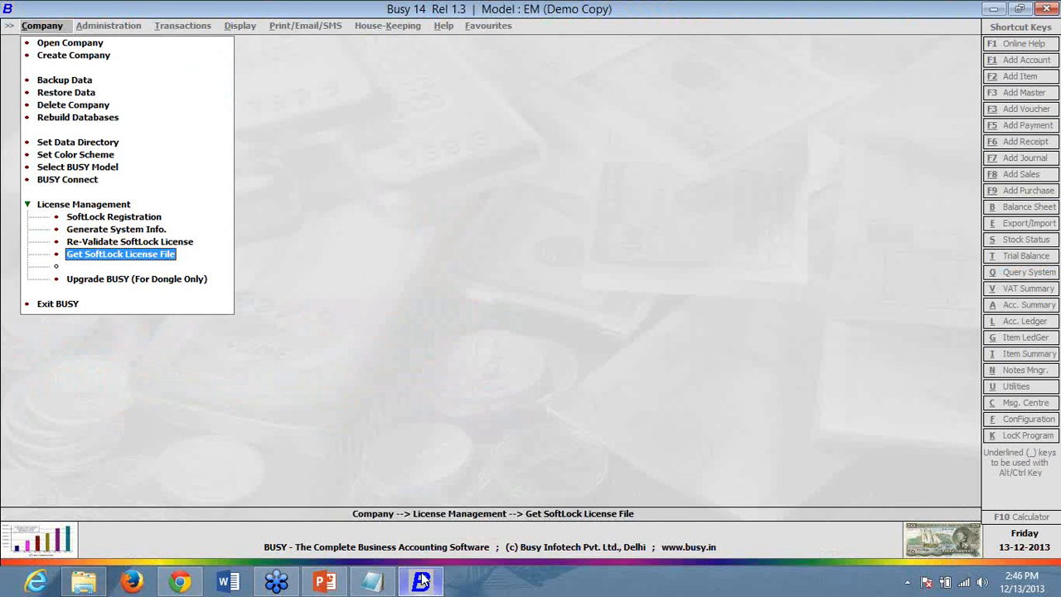
pyautogui.click(150, 220)
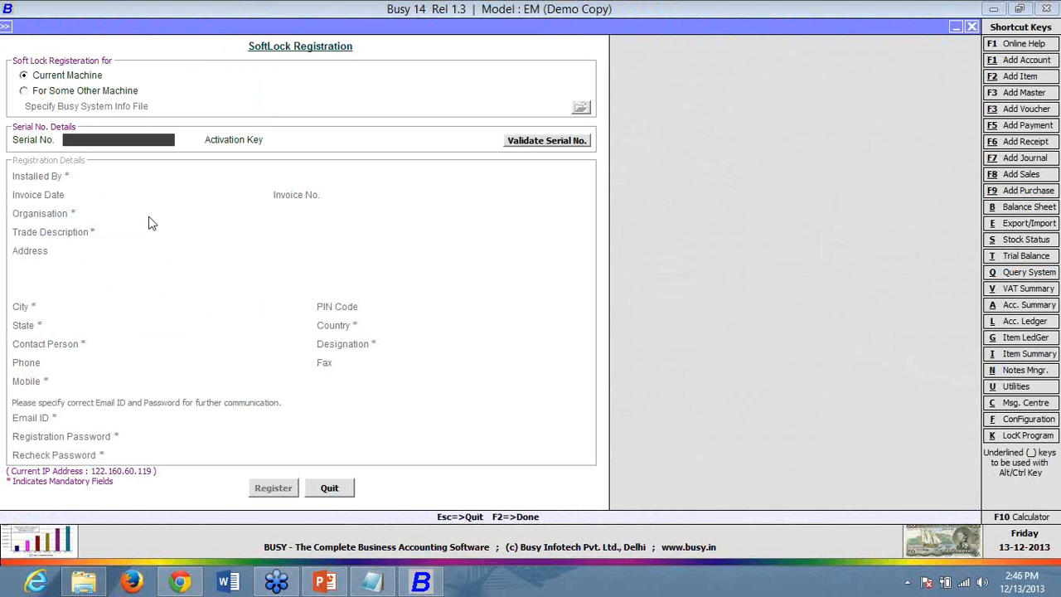
pyautogui.click(336, 494)
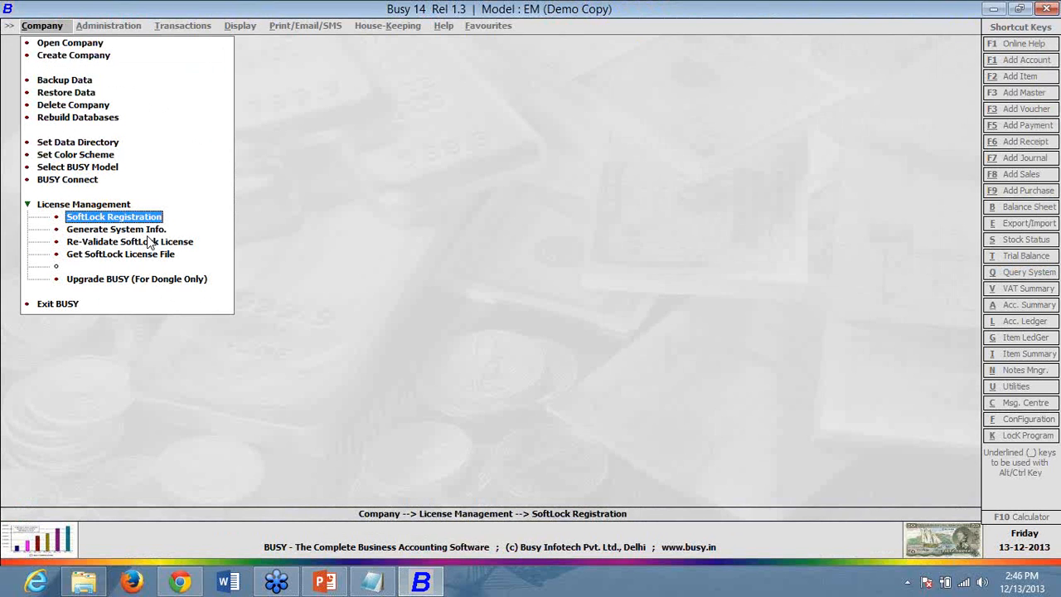
# - Create BusySystemInfo.BMF in C:\BusyWin via Generate System Info., then reopen the SoftLock Registration form
pyautogui.click(152, 231)
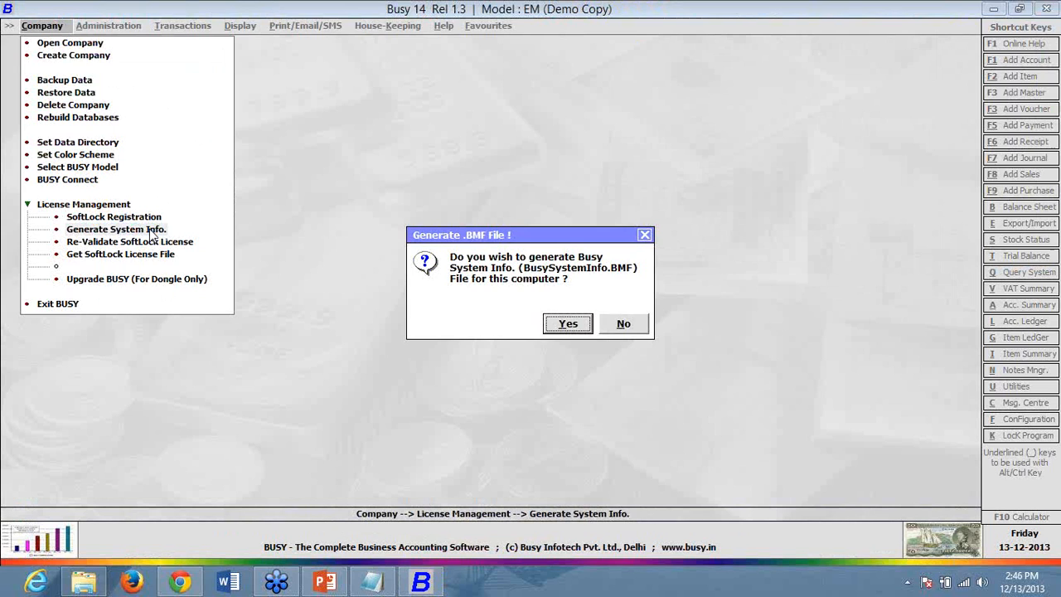
pyautogui.click(568, 324)
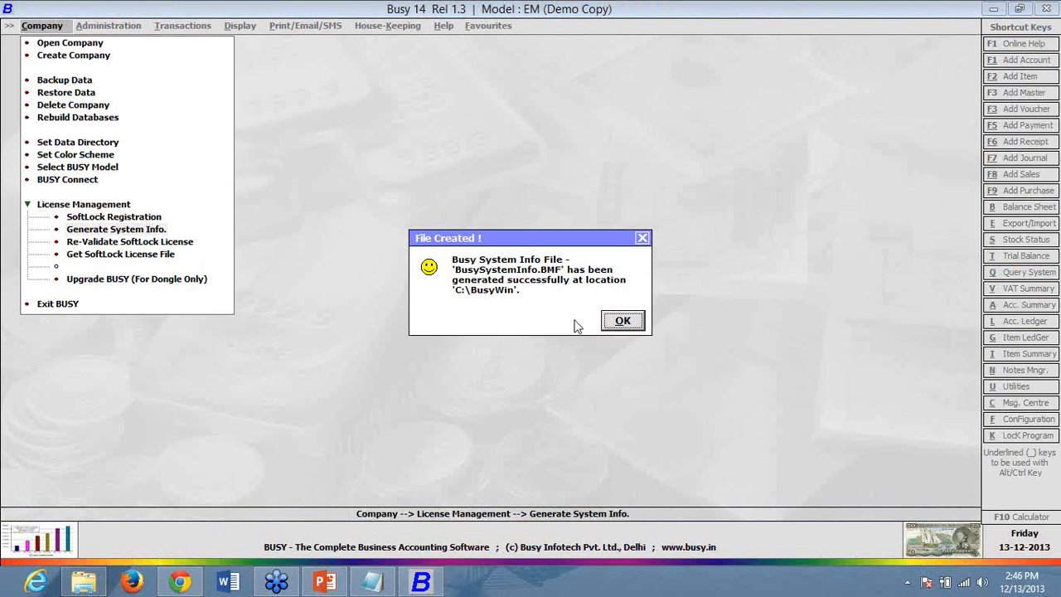
pyautogui.click(622, 321)
pyautogui.click(621, 321)
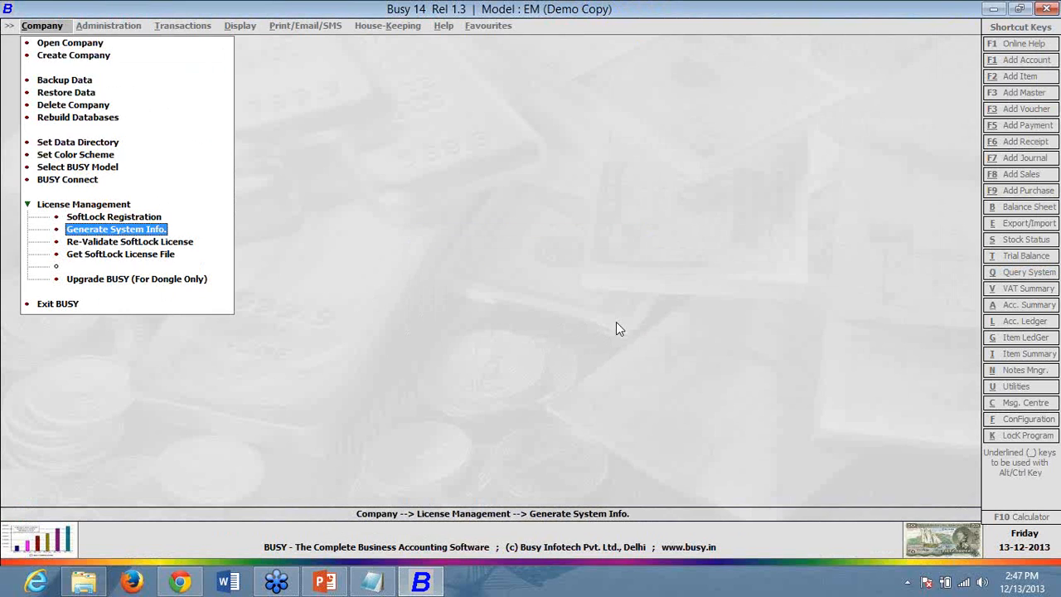
pyautogui.click(116, 217)
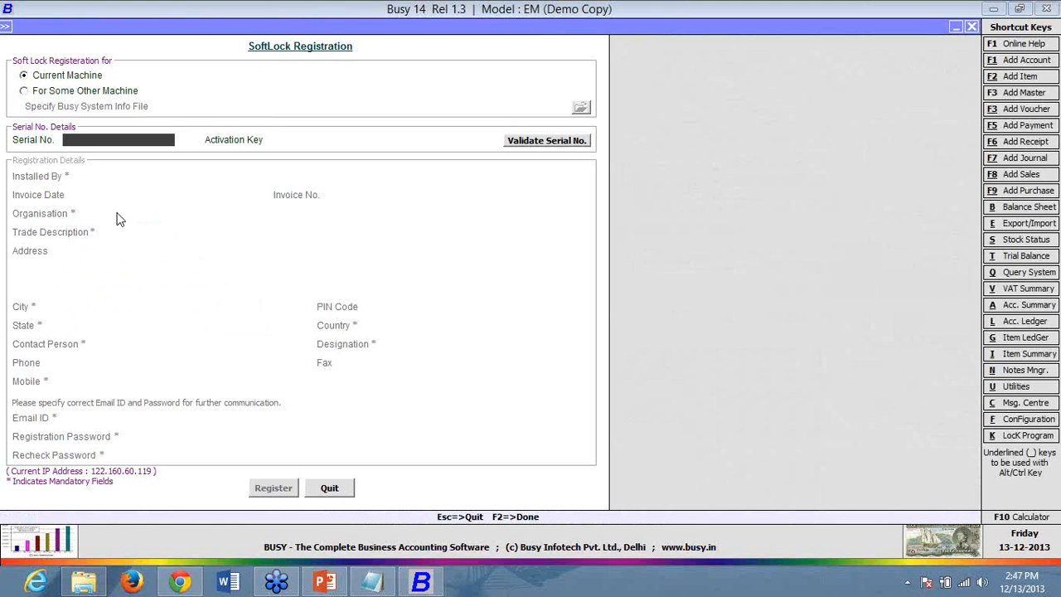
pyautogui.click(89, 95)
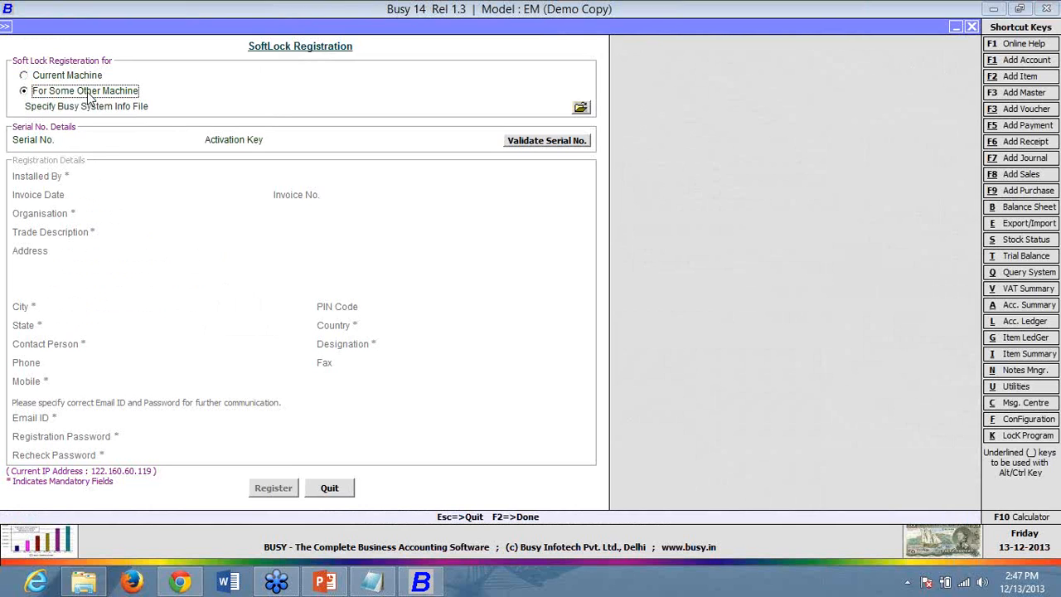
pyautogui.click(580, 108)
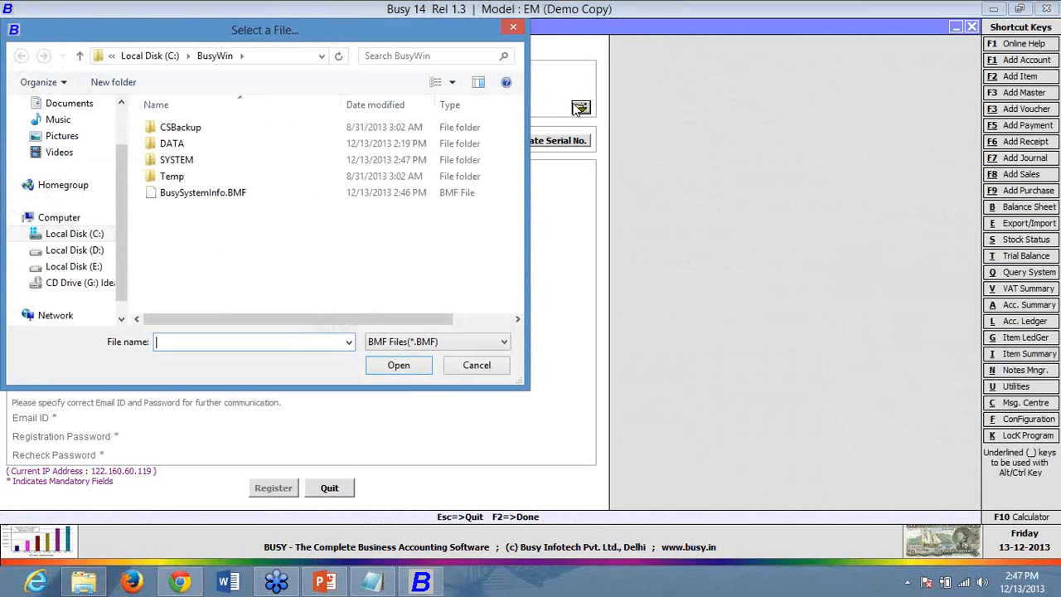
pyautogui.click(260, 198)
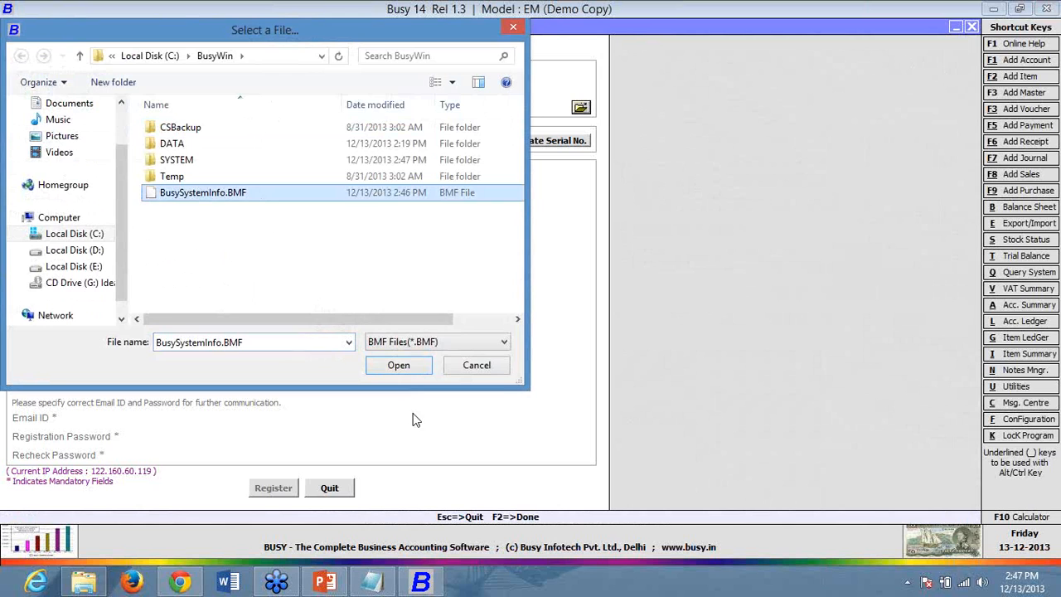
pyautogui.click(420, 364)
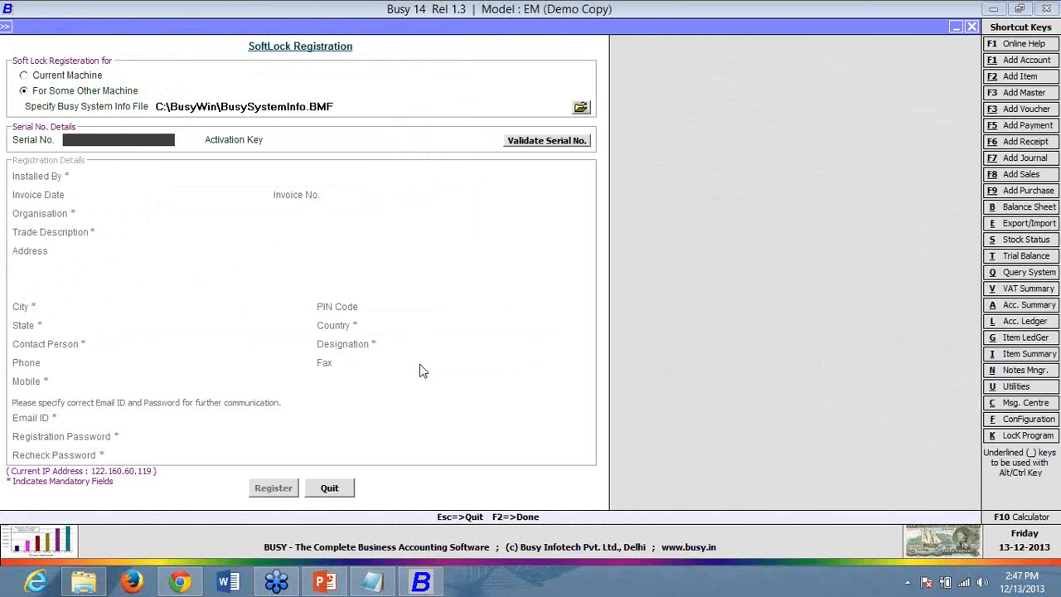
pyautogui.click(298, 109)
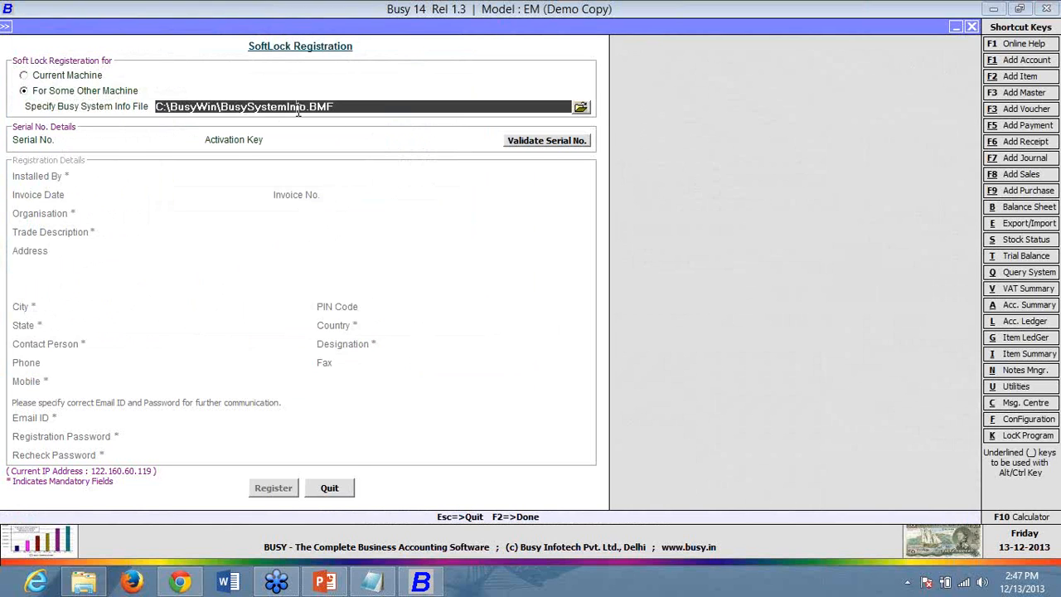
pyautogui.click(166, 141)
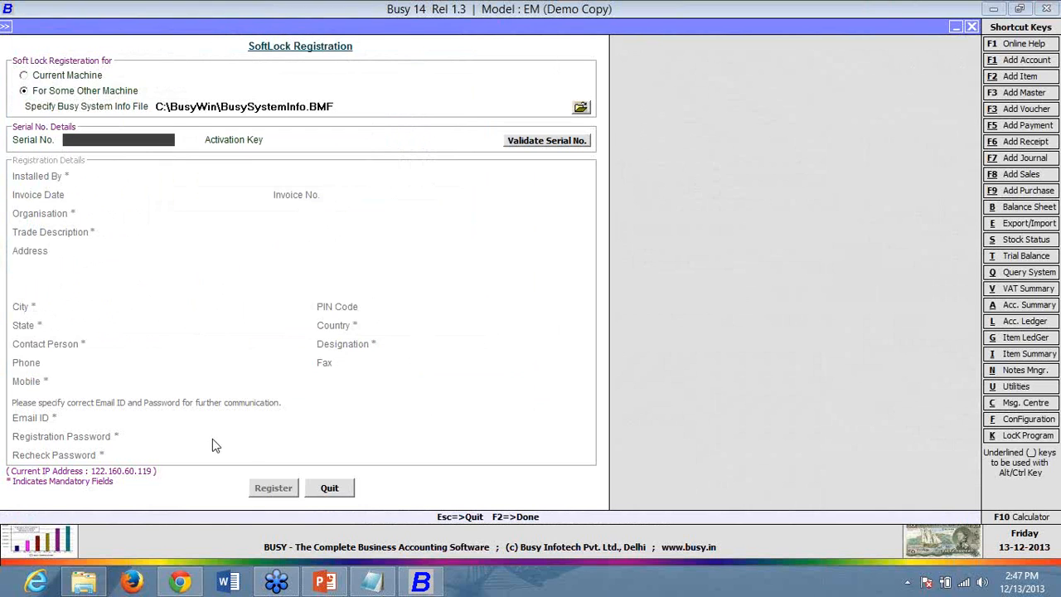
pyautogui.click(329, 489)
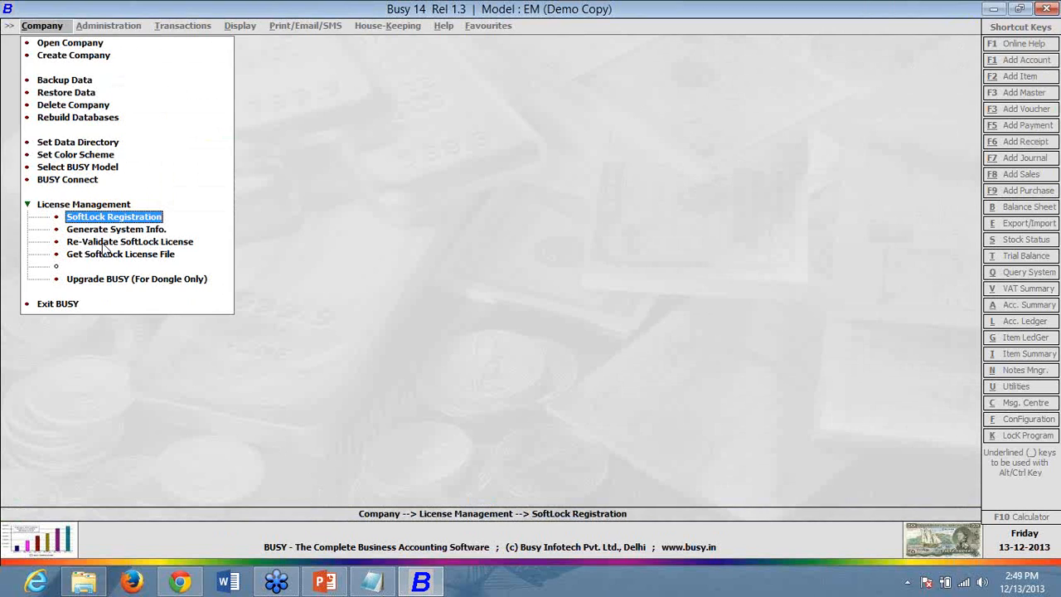
# - Answer No to Re-Validate SoftLock License, then open the Get SoftLock License File form
pyautogui.click(146, 244)
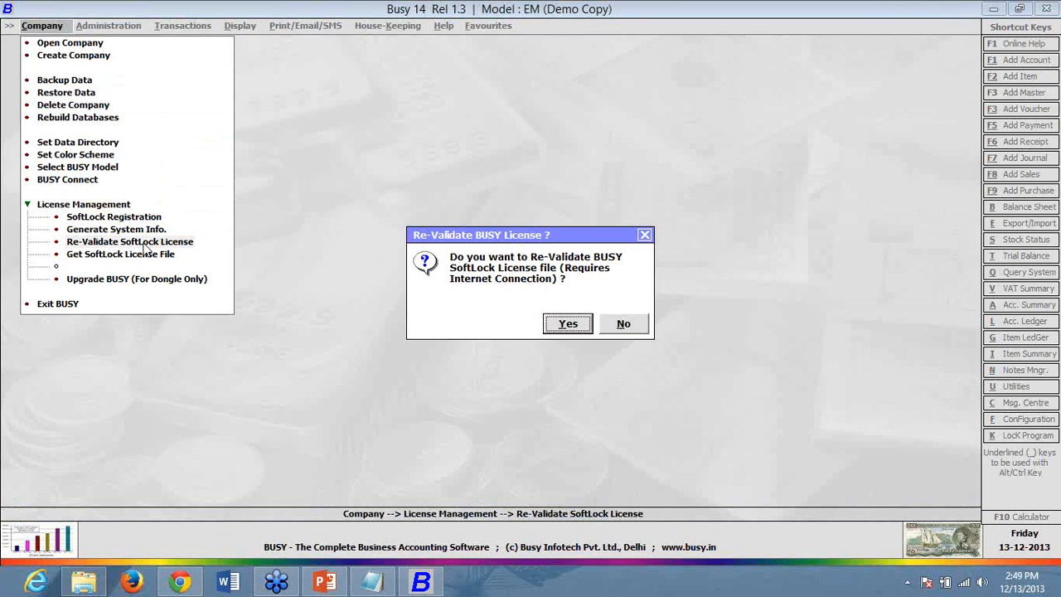
pyautogui.click(620, 330)
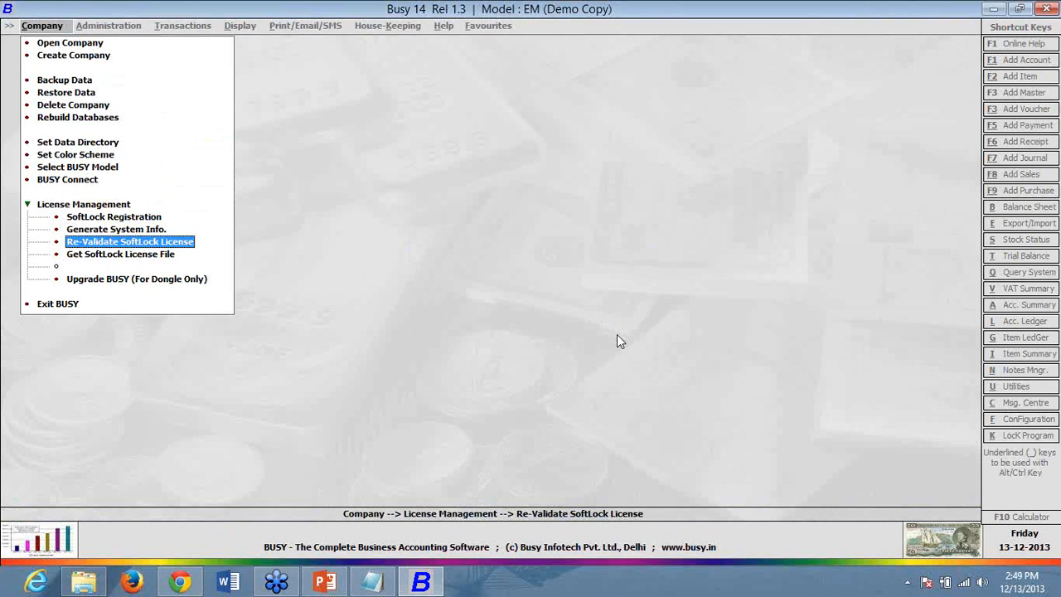
pyautogui.click(171, 260)
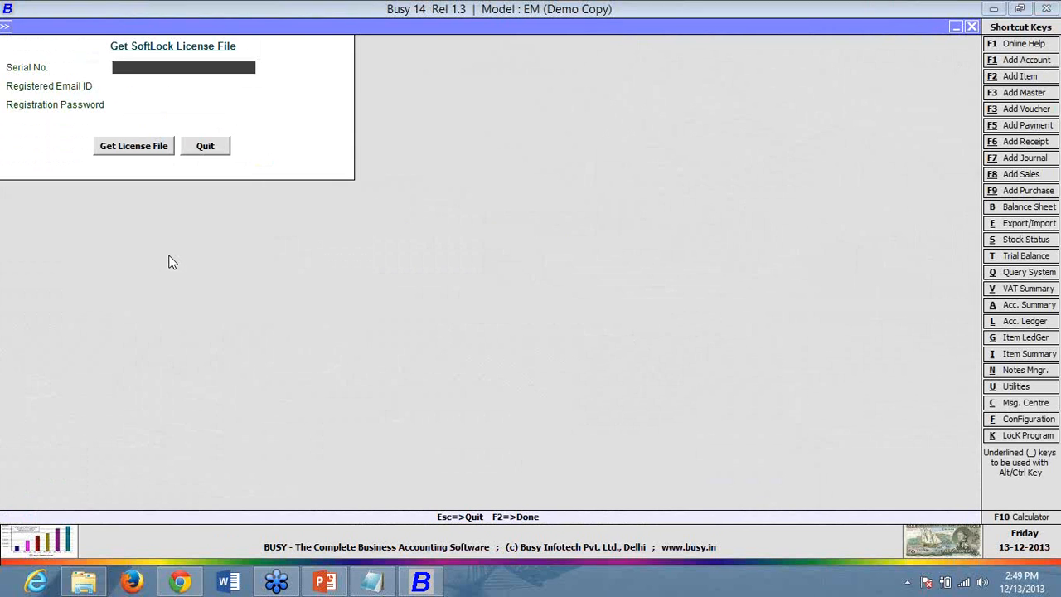
# - Copy the serial number from the registration notes file and return to the license form
pyautogui.click(372, 581)
pyautogui.rightClick(67, 75)
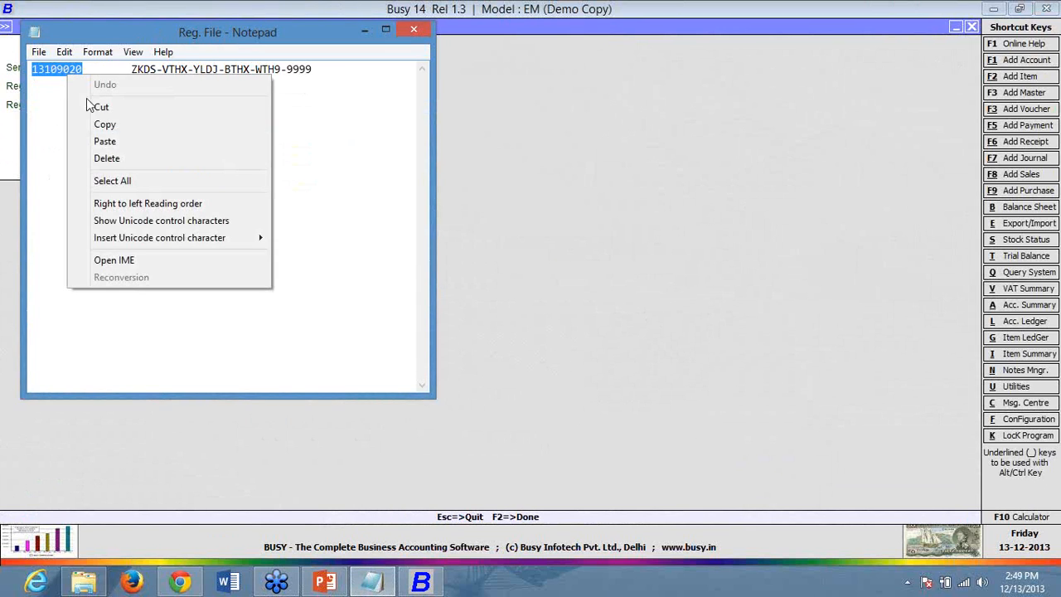
pyautogui.click(123, 124)
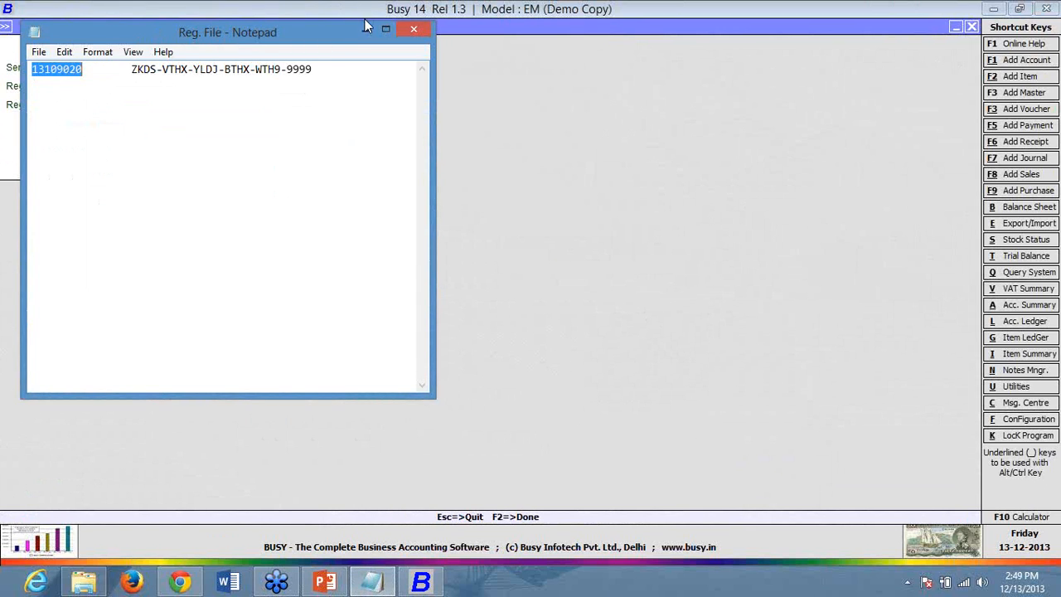
pyautogui.click(364, 30)
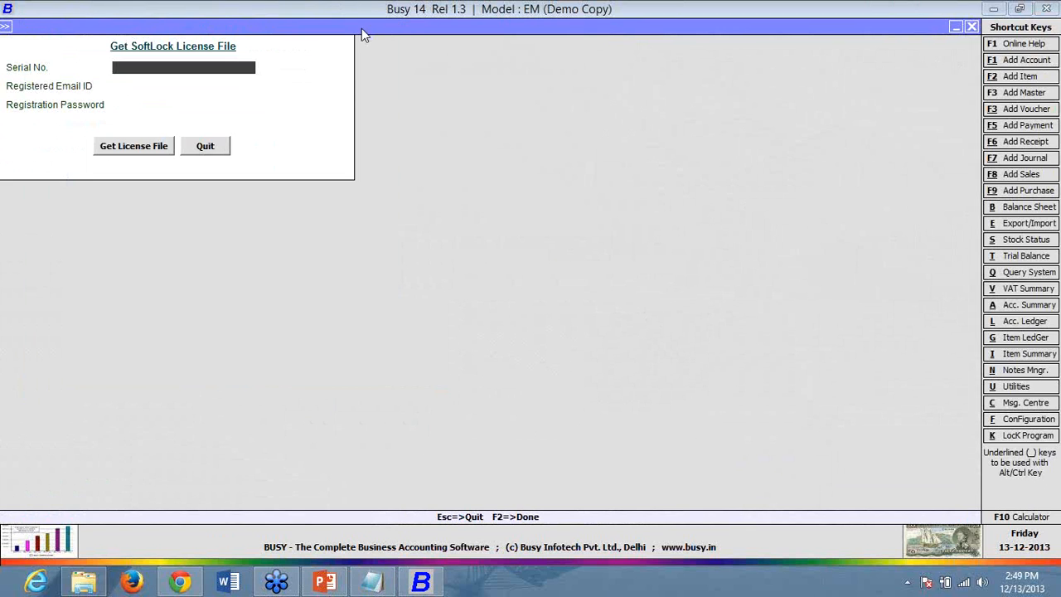
# - Turn Quick Heal virus protection back on from the tray and open Quick Heal Total Security
pyautogui.click(907, 582)
pyautogui.rightClick(931, 452)
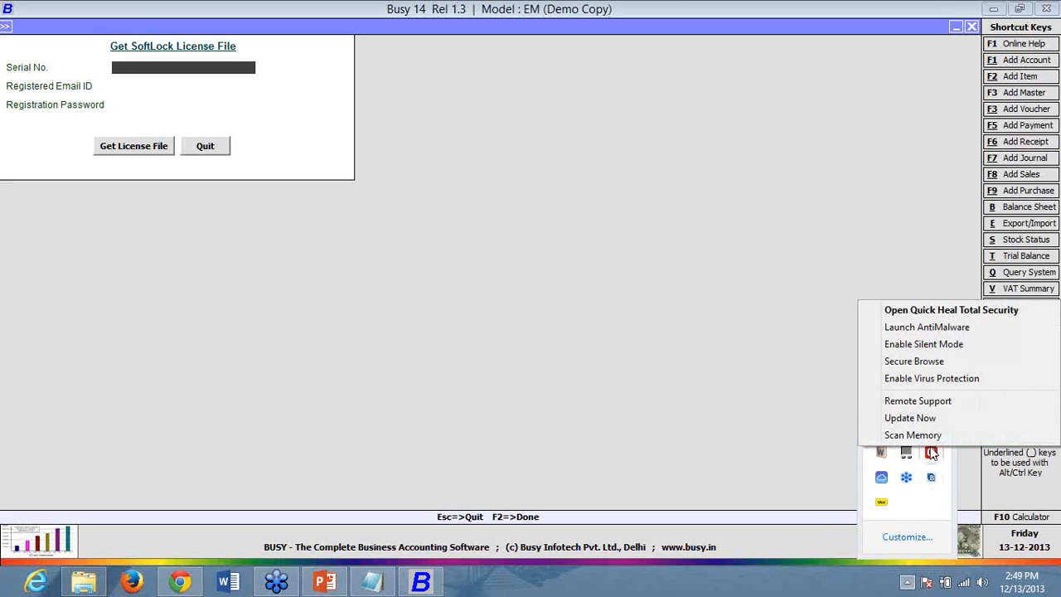
pyautogui.click(945, 378)
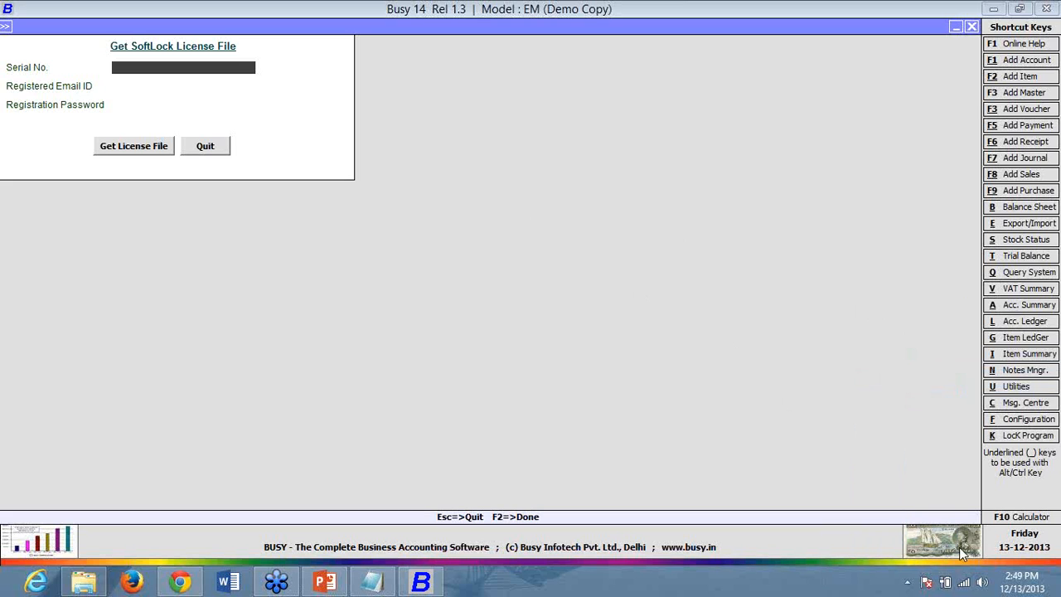
pyautogui.click(906, 584)
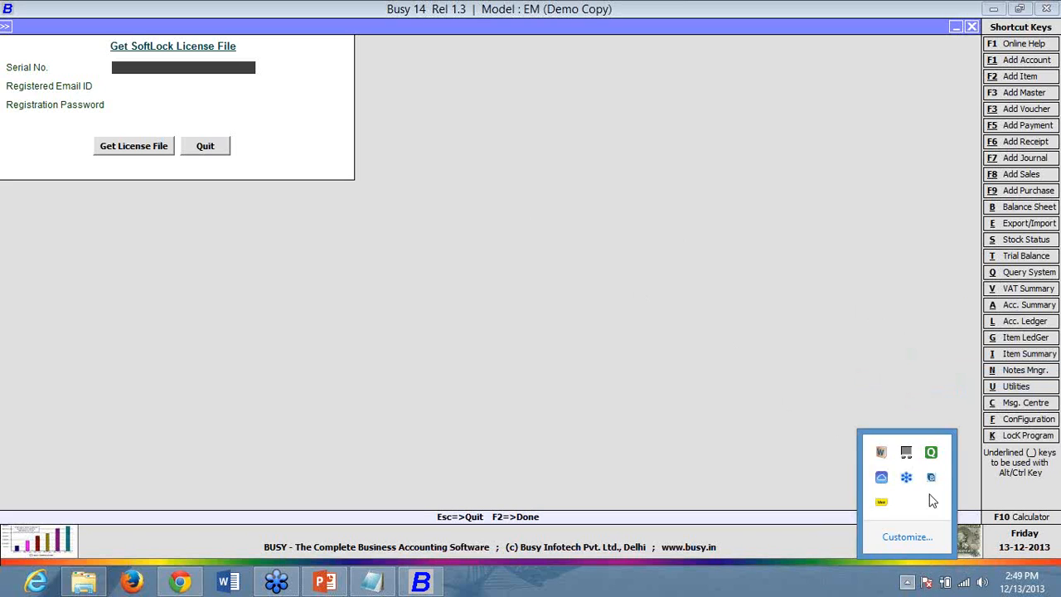
pyautogui.doubleClick(939, 450)
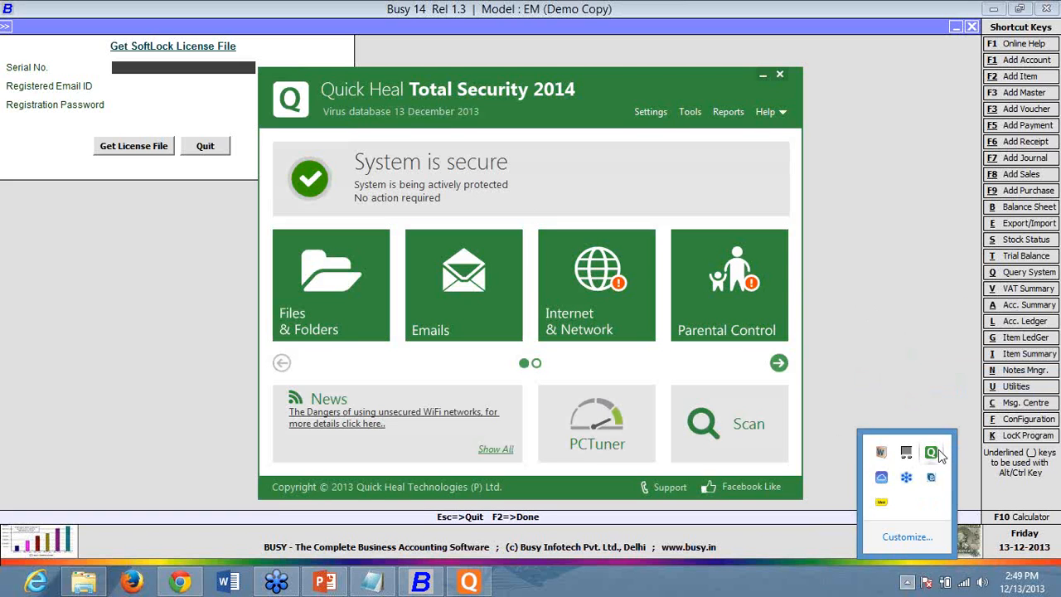
# - Browse Quick Heal's Settings and Tools pages, minimize it, and open the Serial No. field's context menu
pyautogui.click(651, 120)
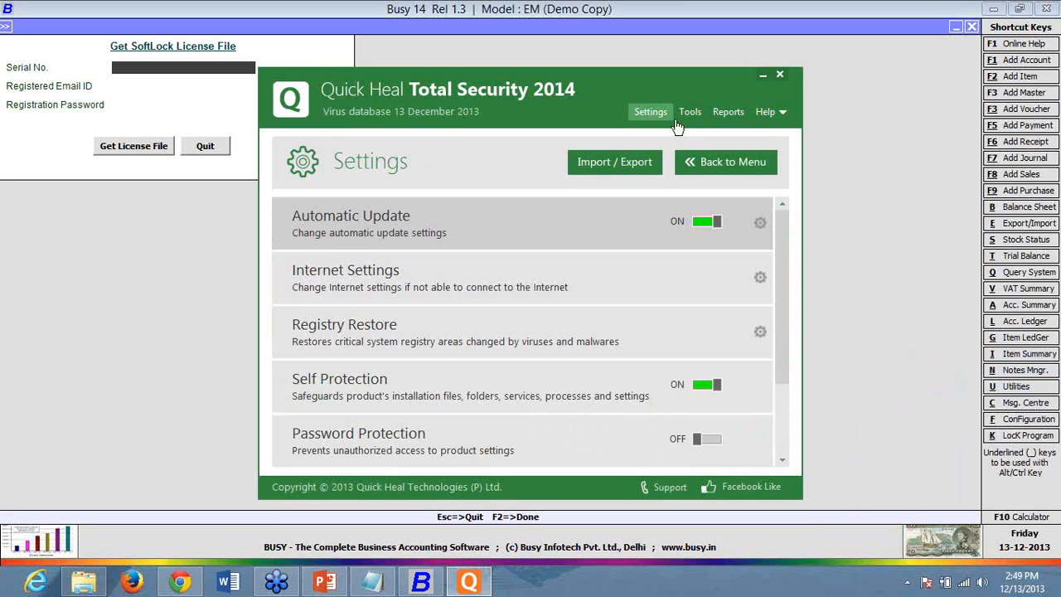
pyautogui.click(679, 122)
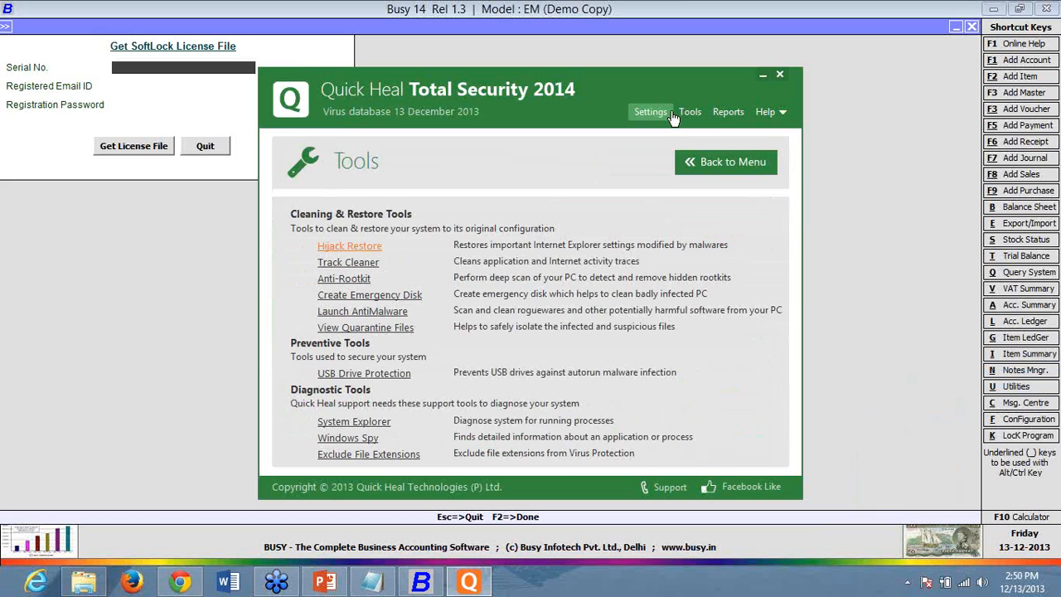
pyautogui.click(672, 117)
pyautogui.scroll(-3, 673, 119)
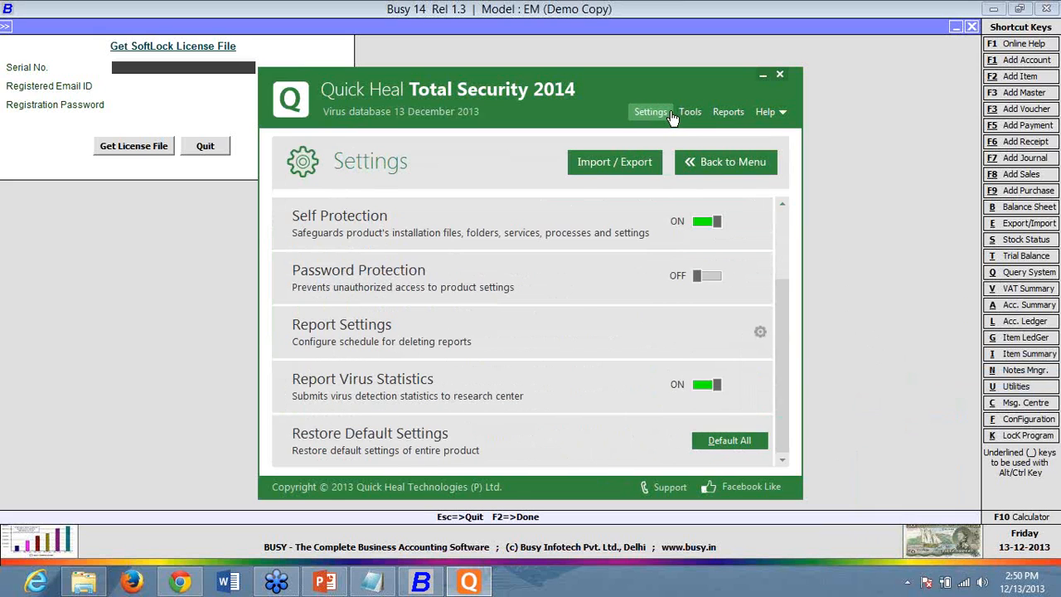
pyautogui.scroll(3, 672, 117)
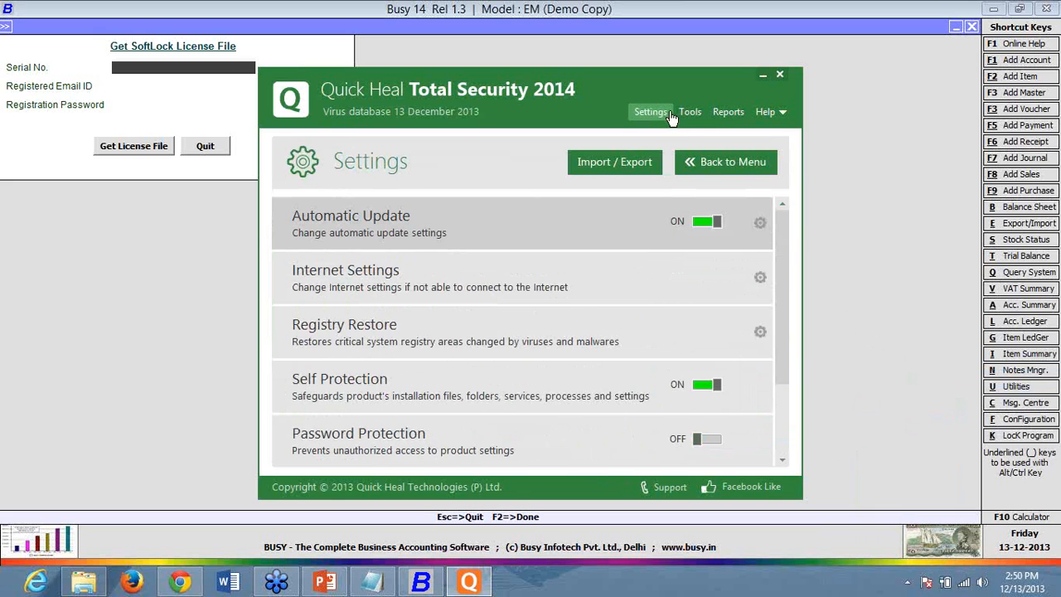
pyautogui.click(757, 77)
pyautogui.rightClick(139, 75)
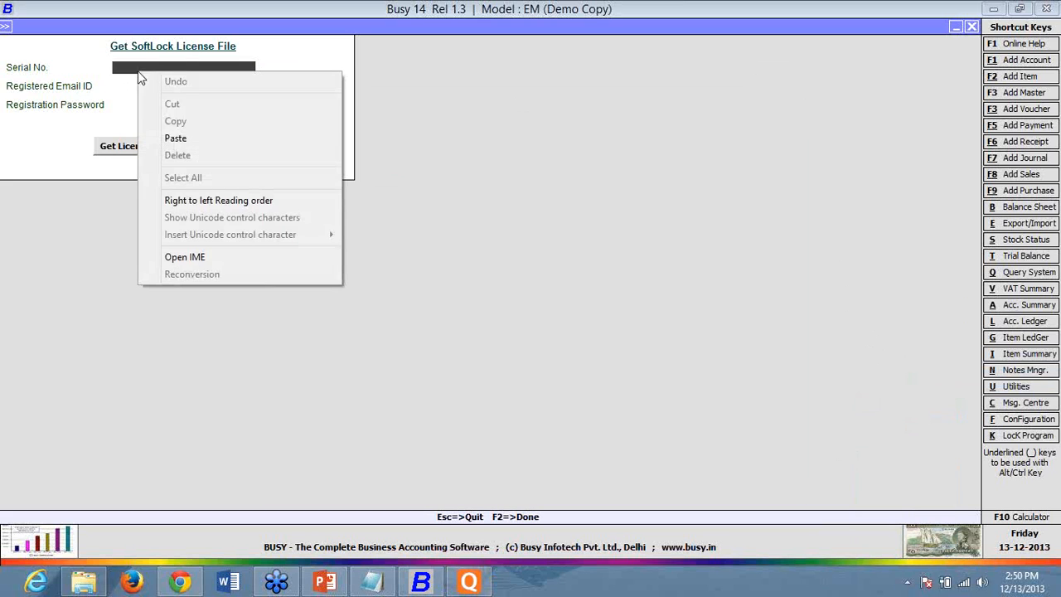
# - Paste the serial number, then enter the registered e-mail address and password
pyautogui.click(184, 138)
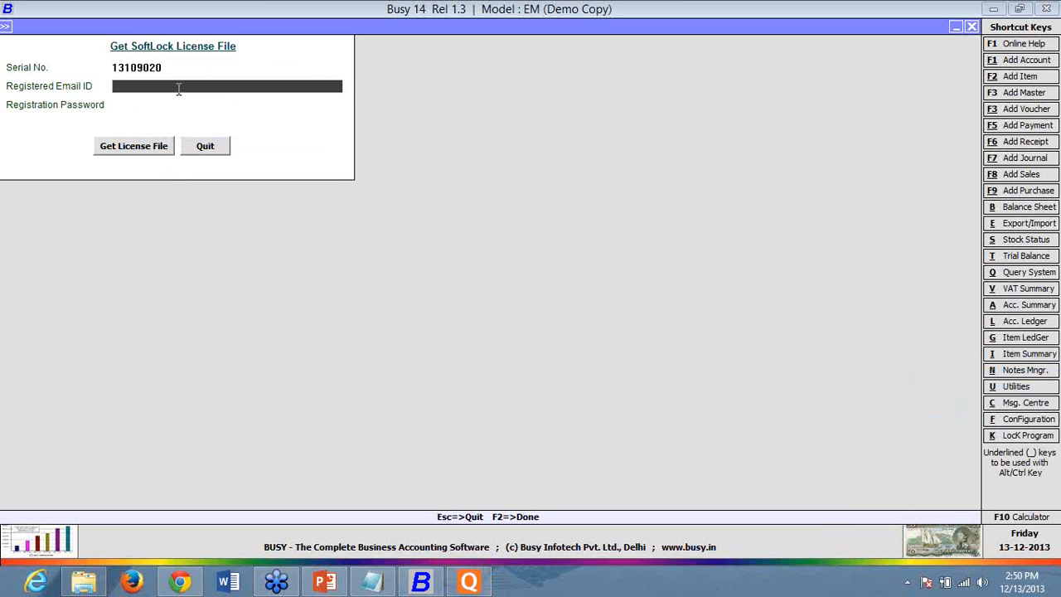
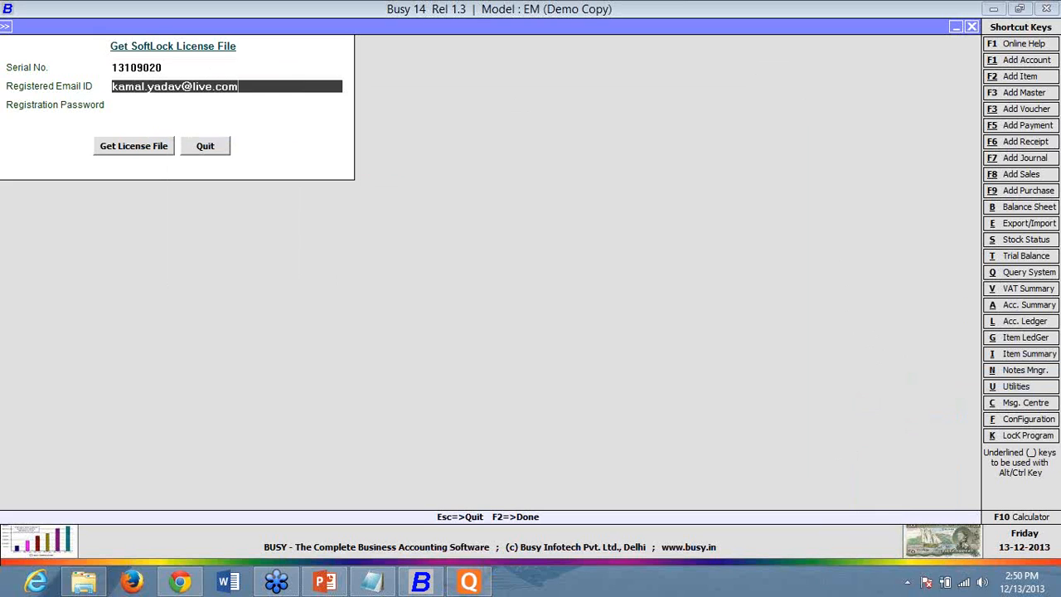
pyautogui.press('Return')
pyautogui.write('***')
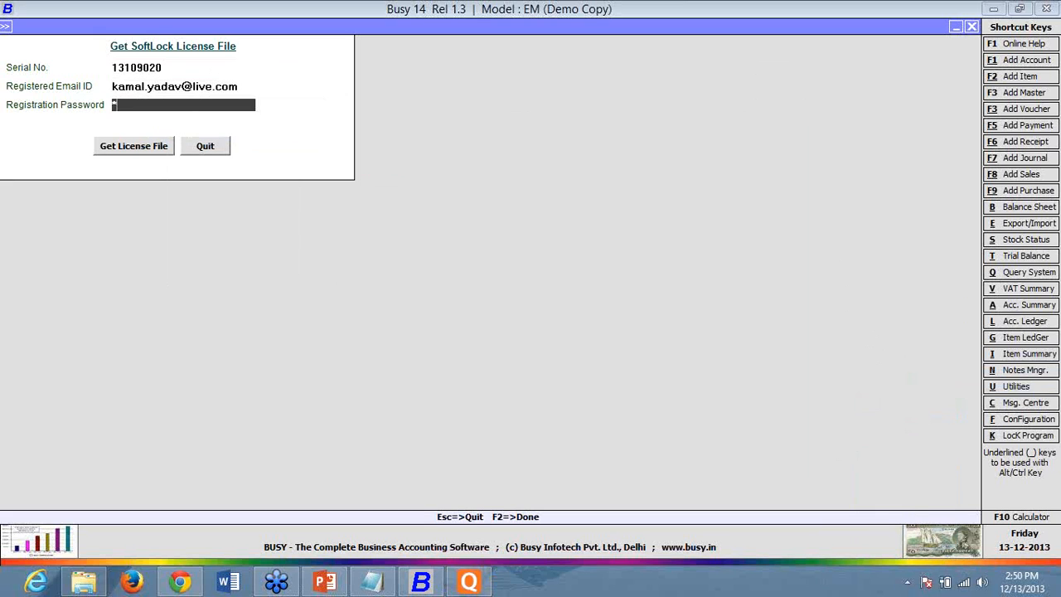
# - Request the SoftLock license file, retry after the SMTP connection error, then cancel it
pyautogui.click(133, 145)
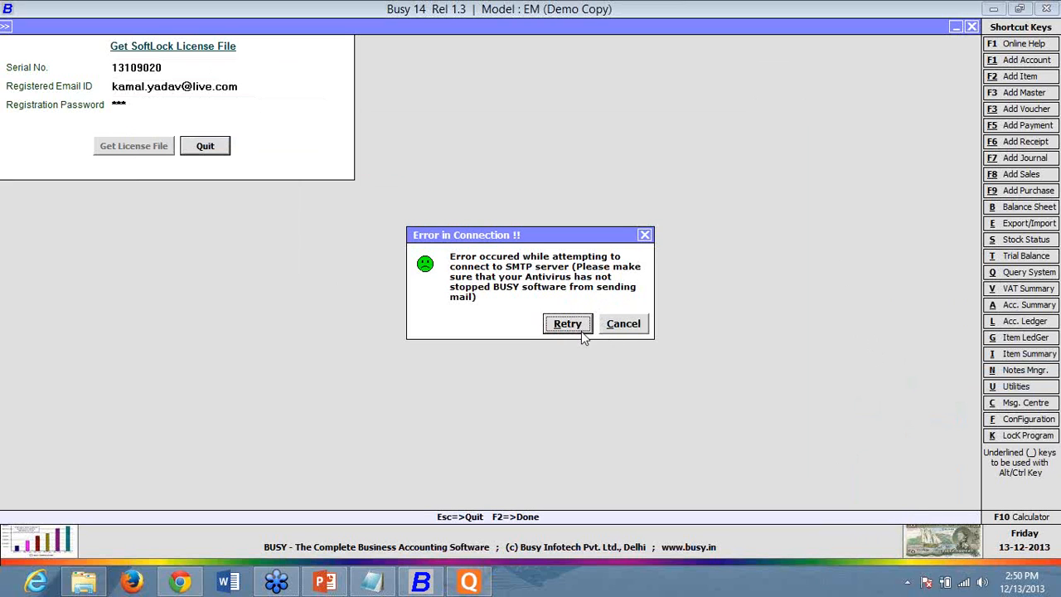
pyautogui.click(581, 331)
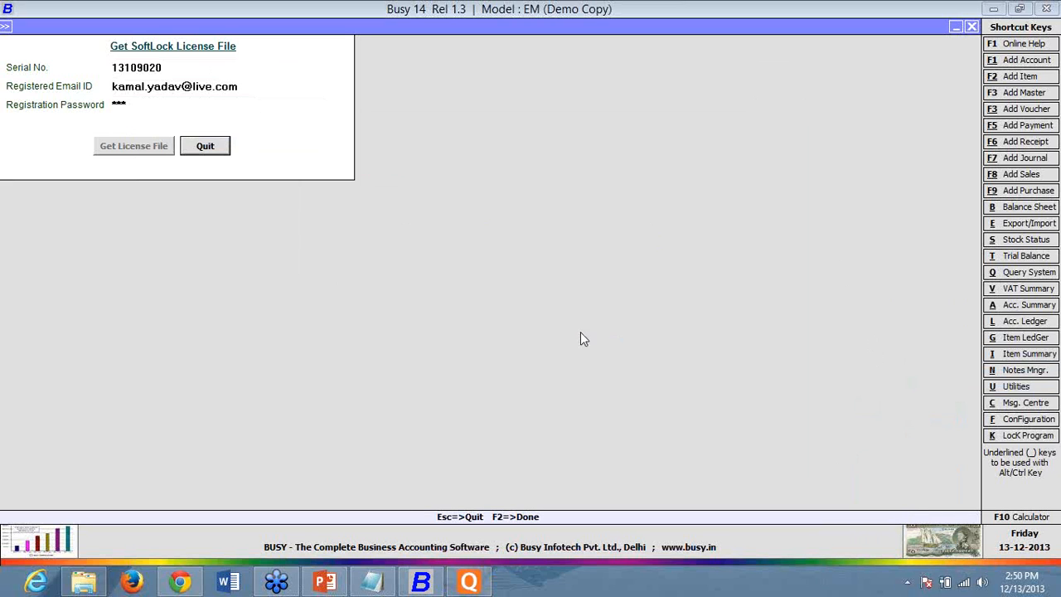
pyautogui.click(638, 324)
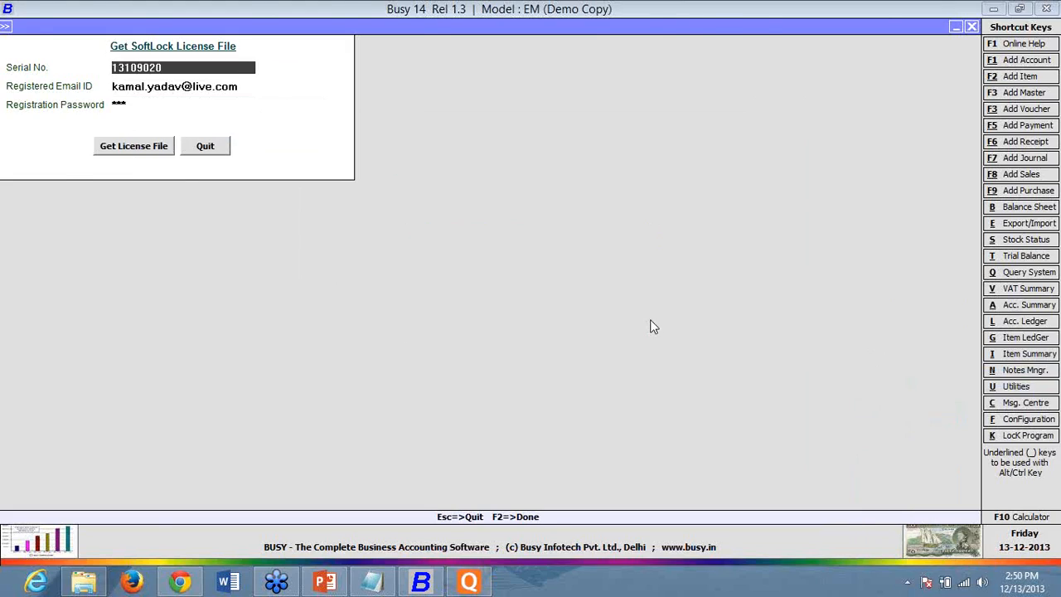
pyautogui.press('super+d')
pyautogui.hotkey('alt', 'Tab')
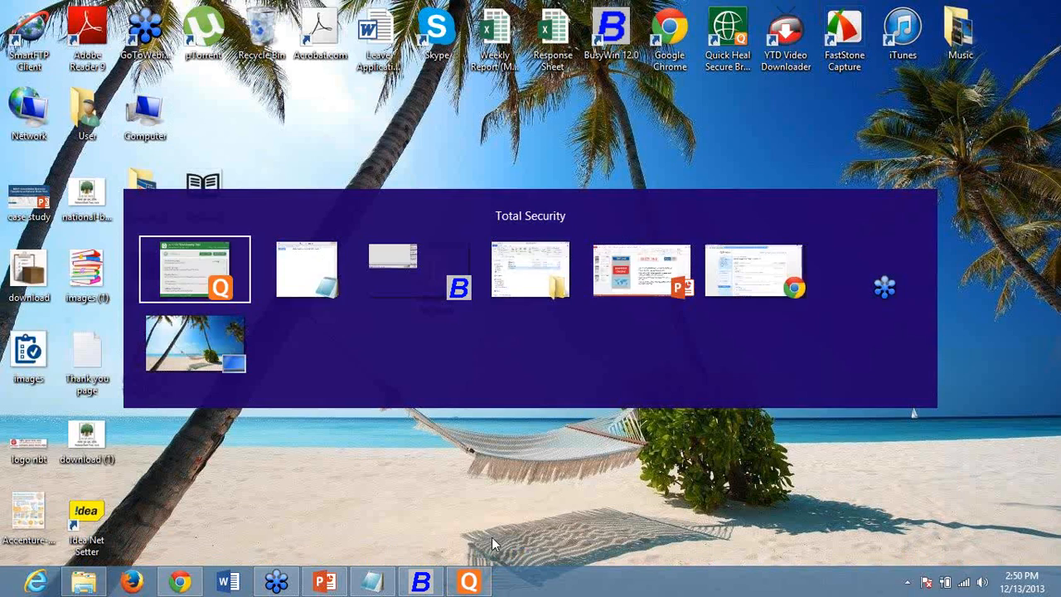
pyautogui.press('Tab')
pyautogui.press('Tab')
pyautogui.press('Tab')
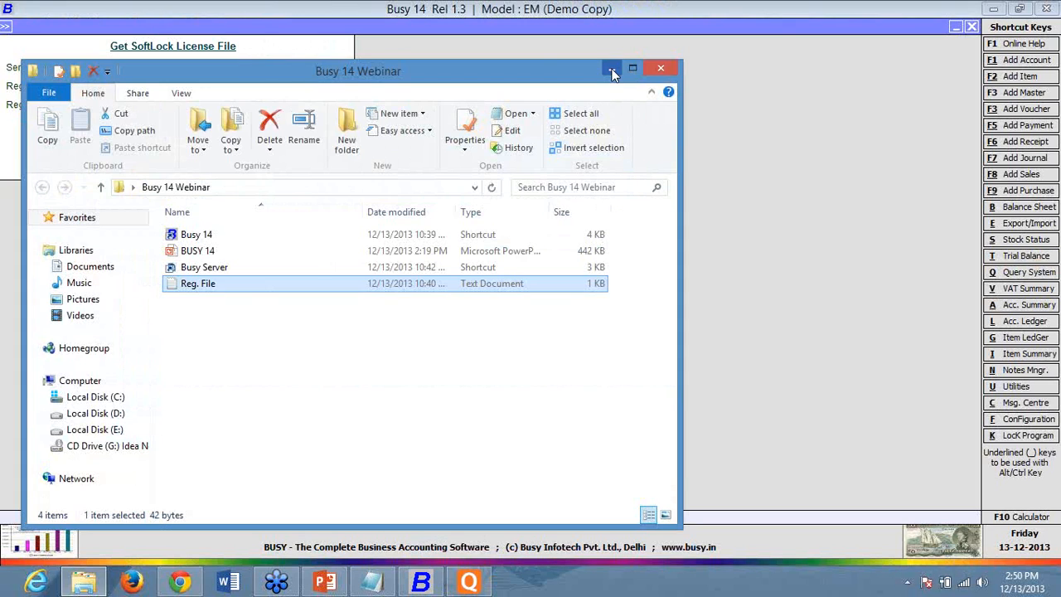
pyautogui.click(608, 74)
pyautogui.click(185, 108)
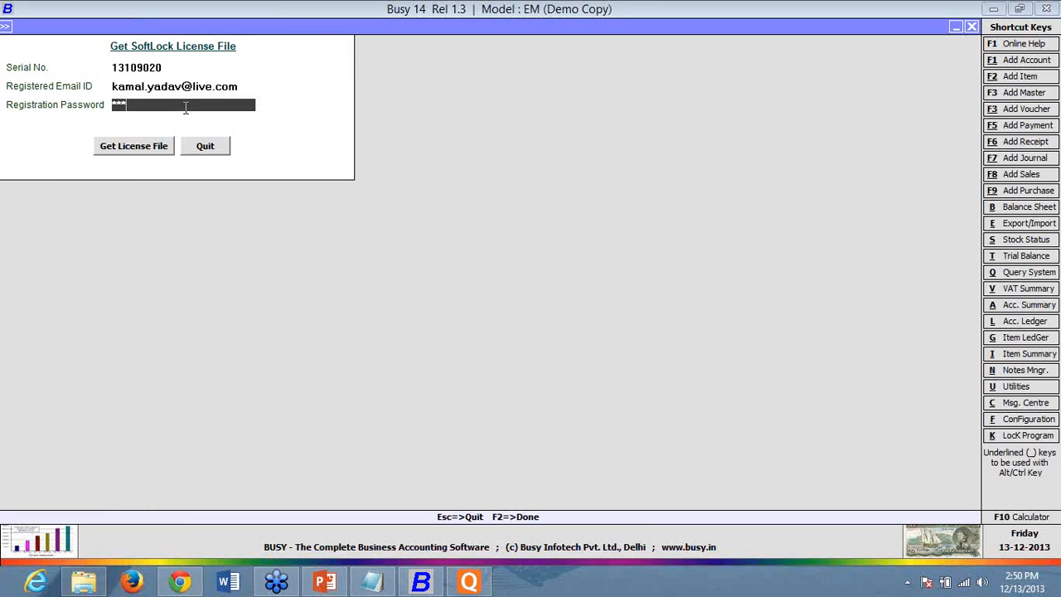
pyautogui.moveTo(142, 105); pyautogui.dragTo(79, 59)
# - Quit the Get SoftLock License File form and return to the license revalidation option
pyautogui.click(207, 154)
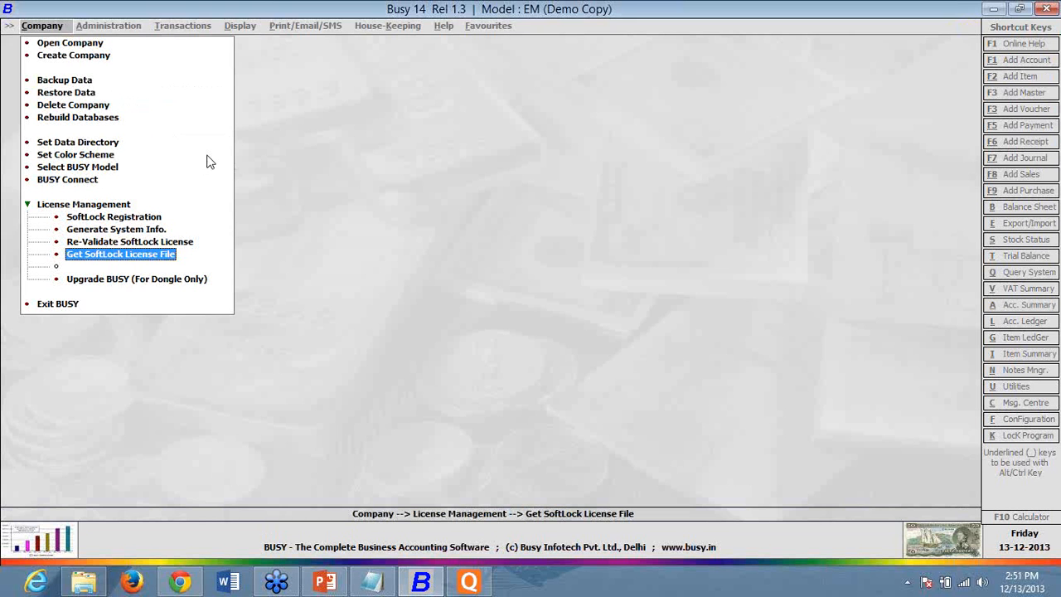
pyautogui.press('Down')
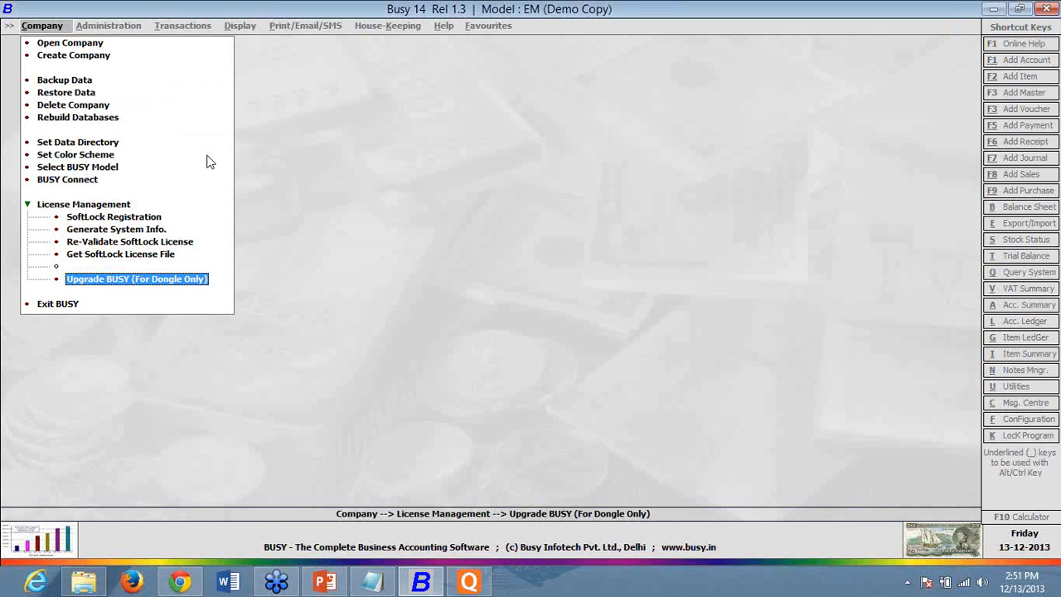
pyautogui.press('Up')
pyautogui.press('Up')
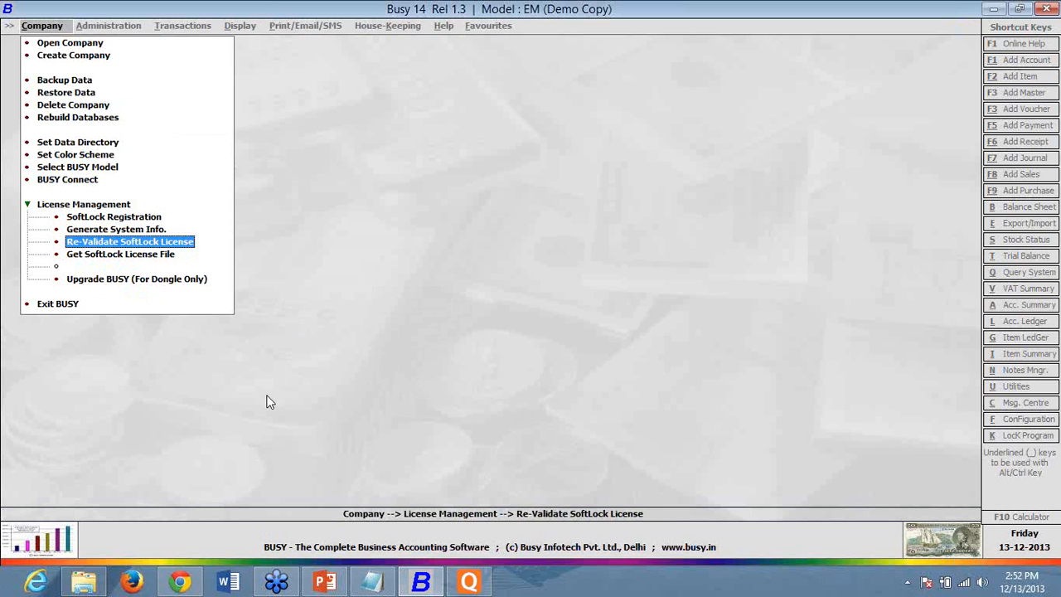
# - Close Quick Heal Total Security and switch to the BUSY 14 PowerPoint presentation
pyautogui.click(472, 584)
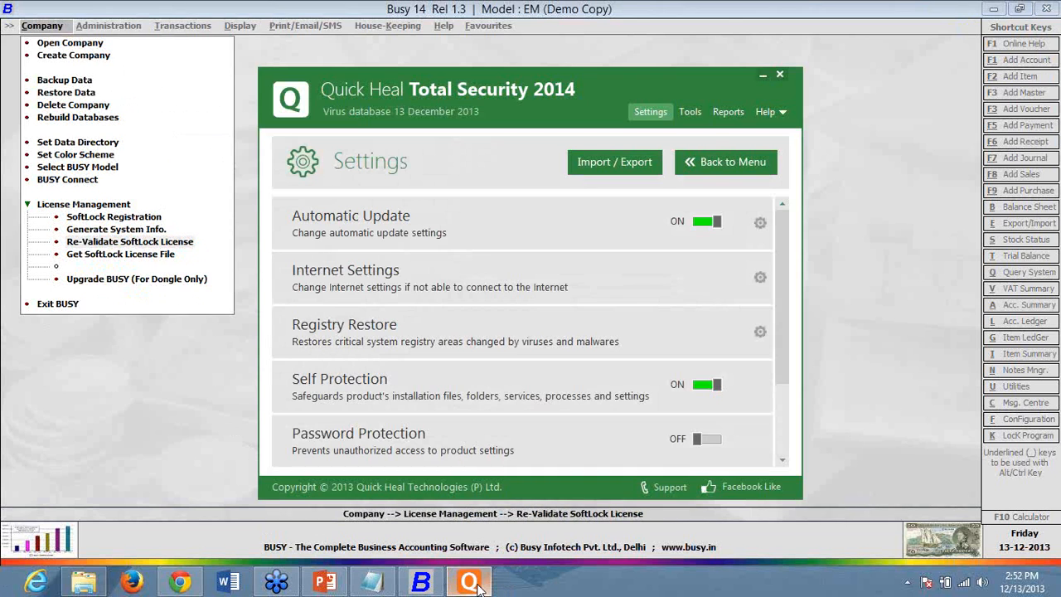
pyautogui.click(780, 75)
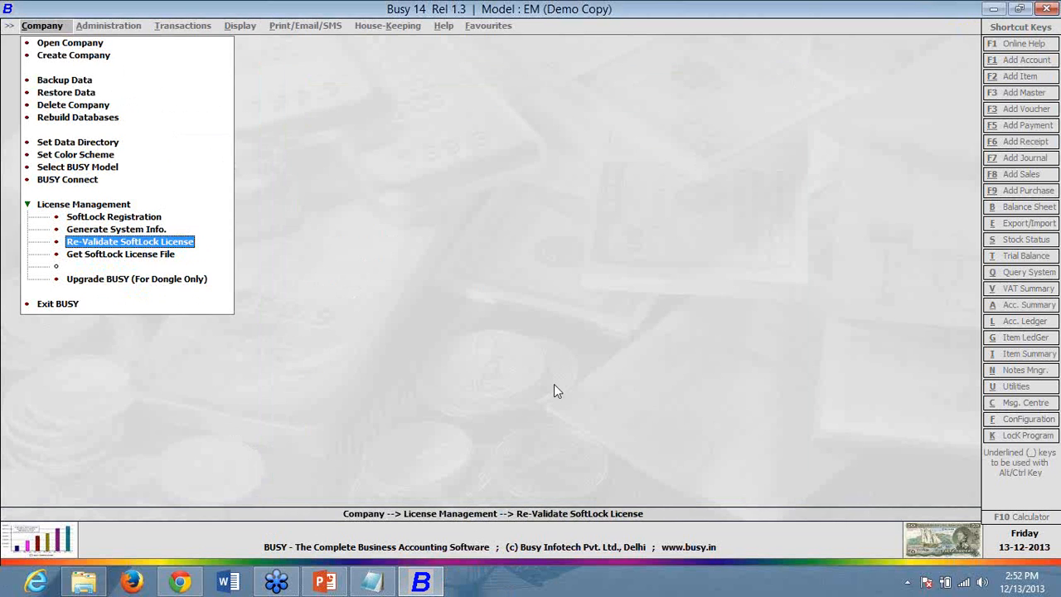
pyautogui.click(326, 582)
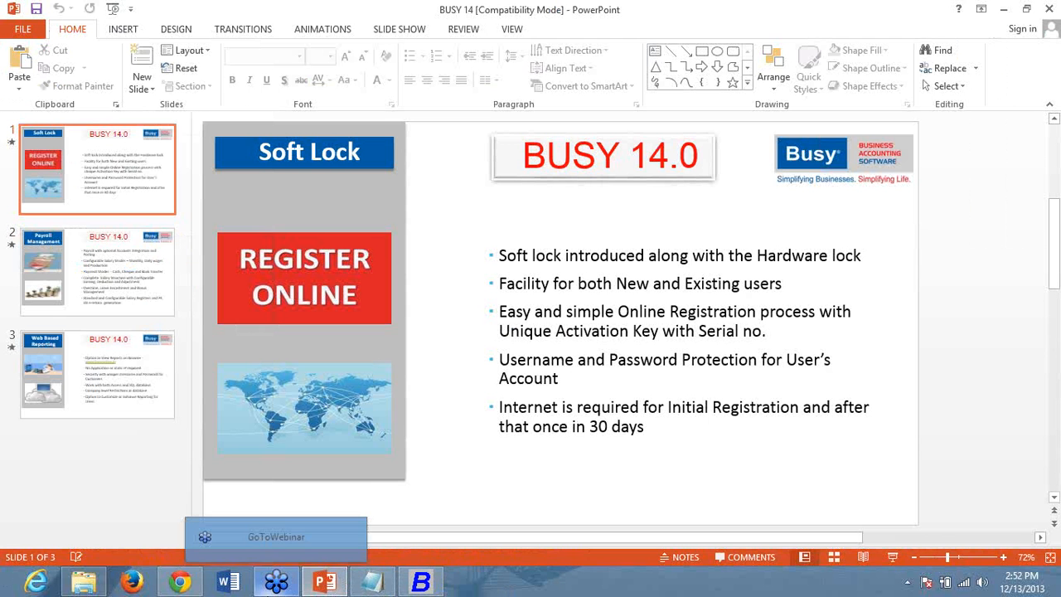
# - Preview the Payroll Management and Web Based Reporting slides, then start the slide show and advance one slide
pyautogui.click(99, 317)
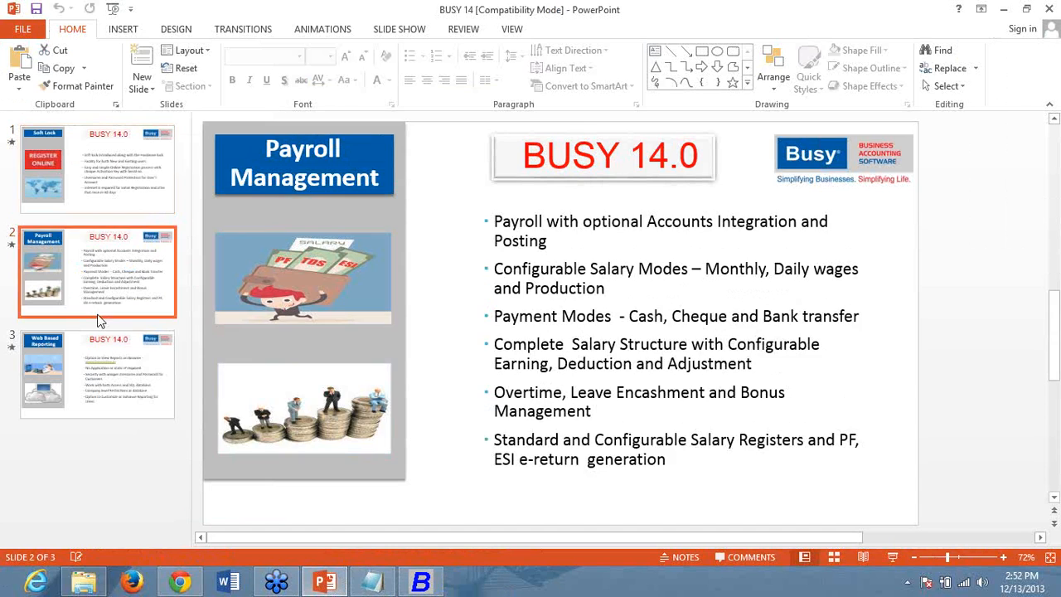
pyautogui.click(97, 339)
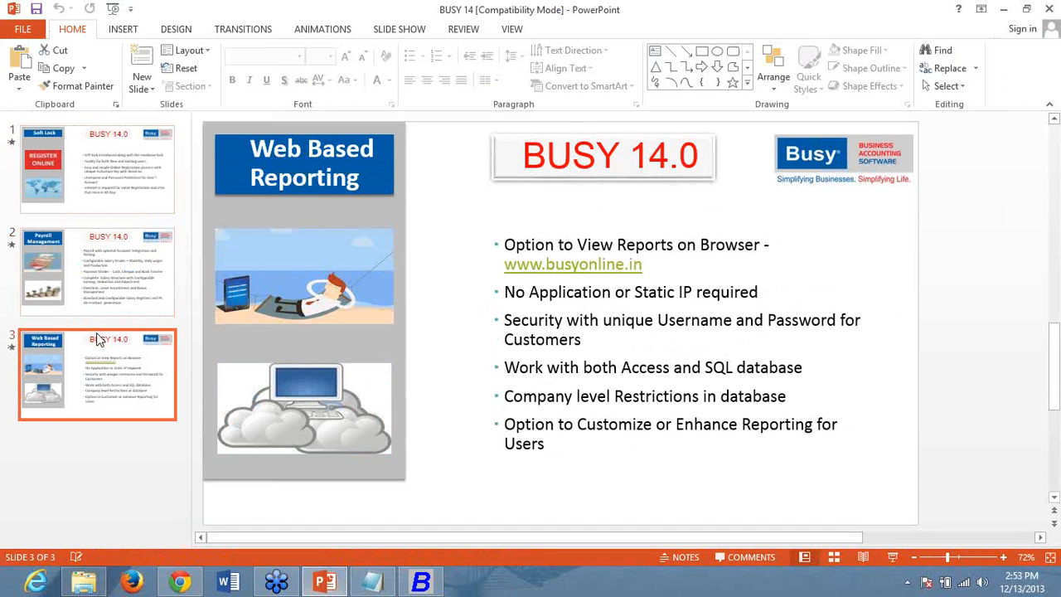
pyautogui.click(98, 278)
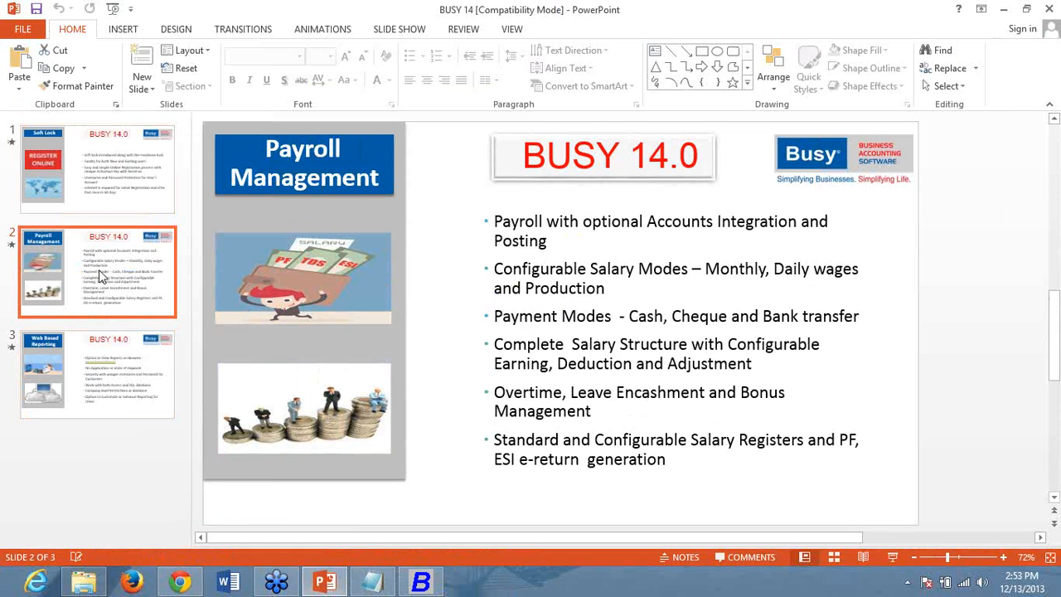
pyautogui.press('F5')
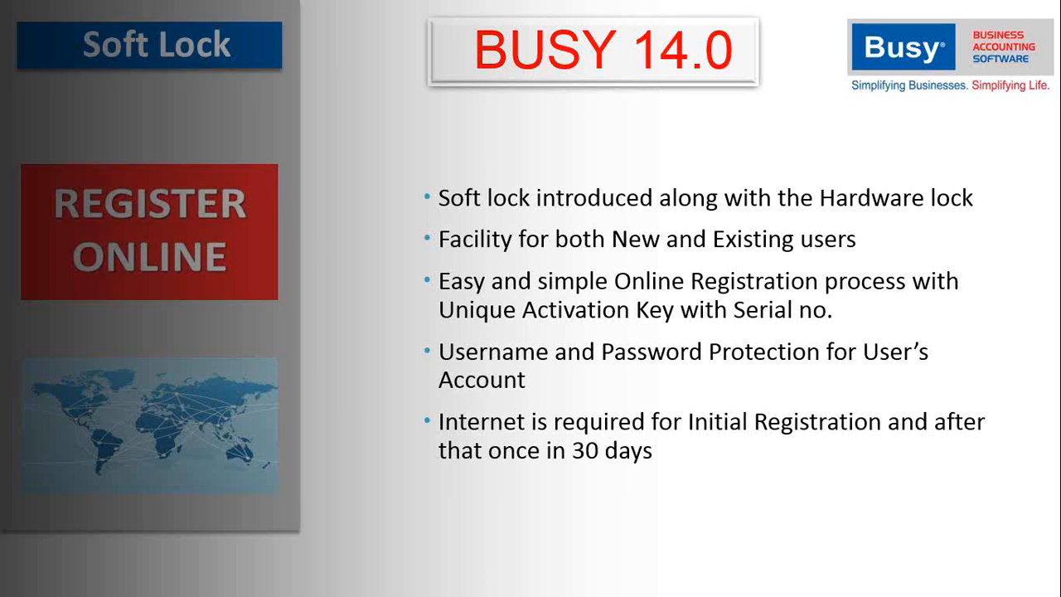
pyautogui.press('Right')
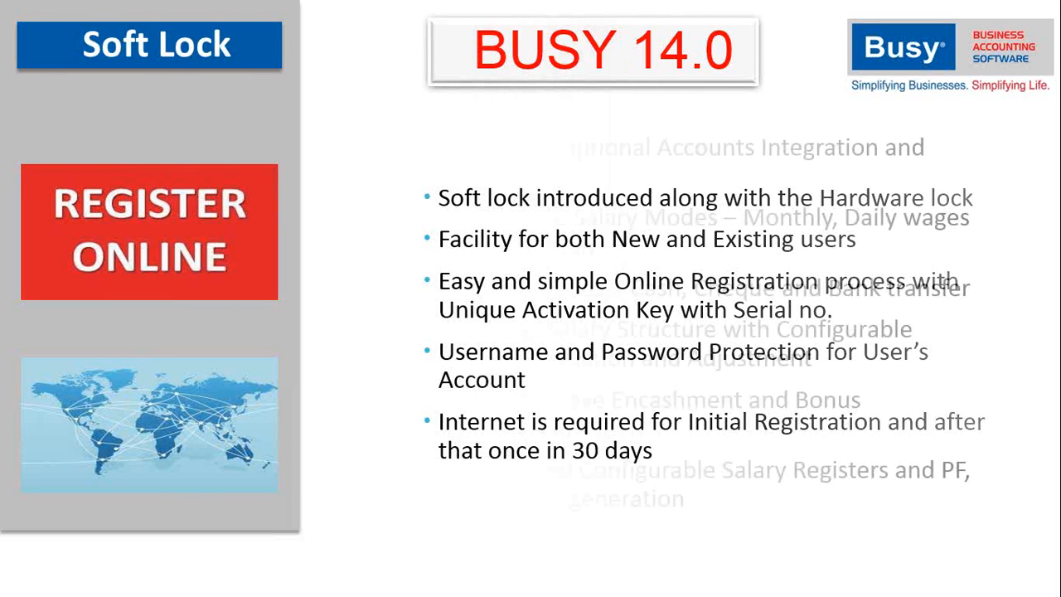
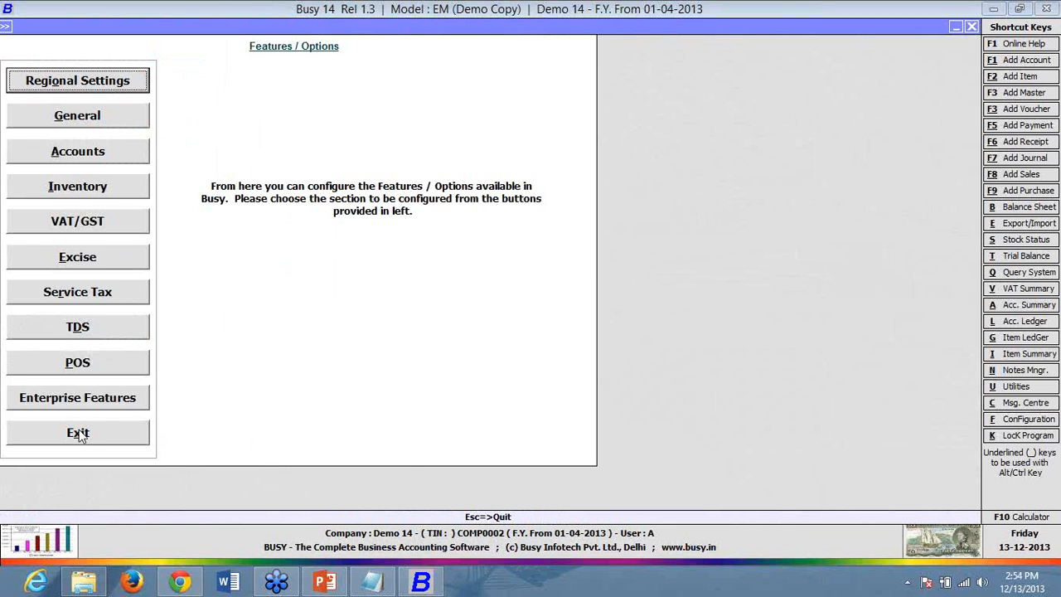
# - Set Enable Payroll to Y under Enterprise Features and open its Payroll Configuration
pyautogui.click(96, 401)
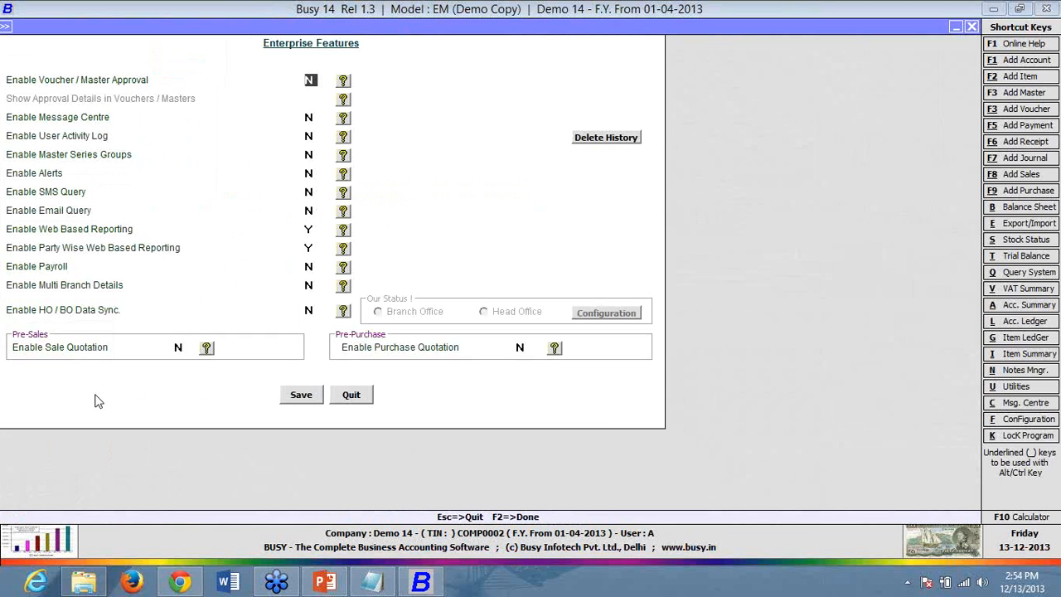
pyautogui.click(317, 270)
pyautogui.press('y')
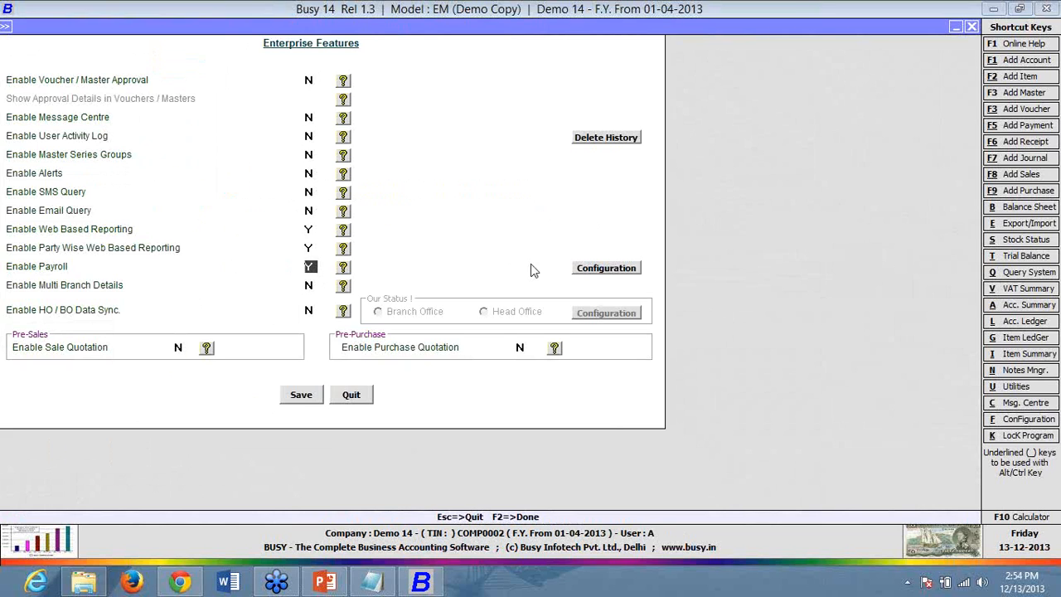
pyautogui.click(604, 263)
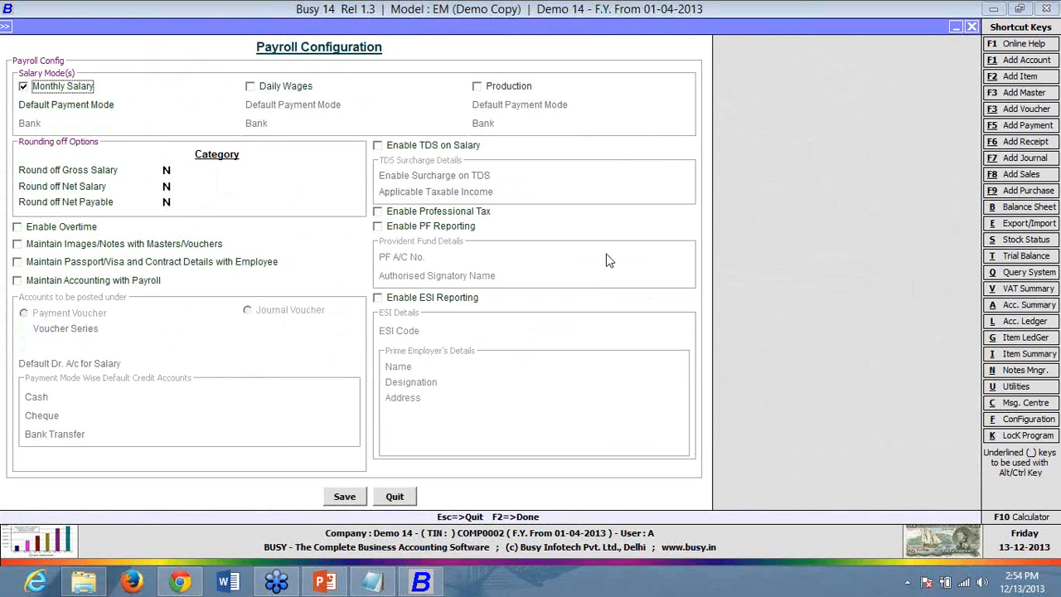
# - Set Monthly Salary to pay by Bank Transfer and create a new 'Bank 1' account
pyautogui.click(140, 106)
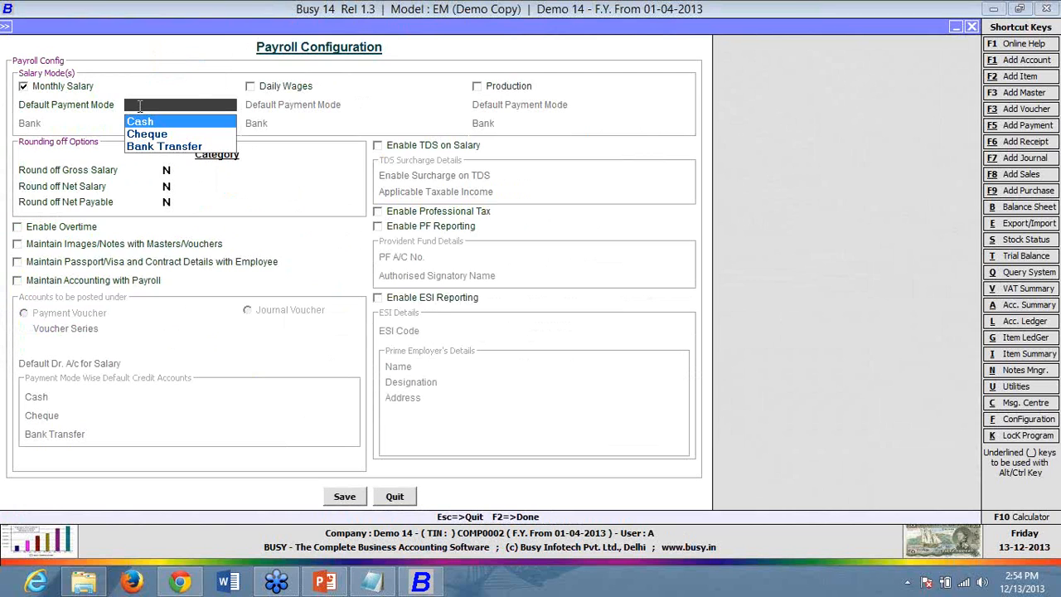
pyautogui.press('Down')
pyautogui.press('Down')
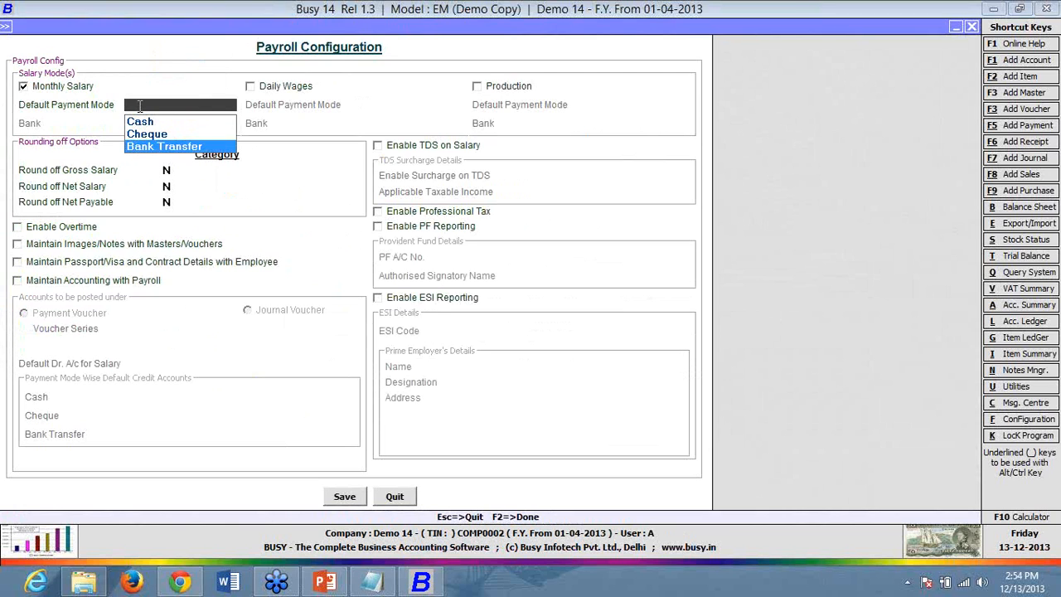
pyautogui.press('Return')
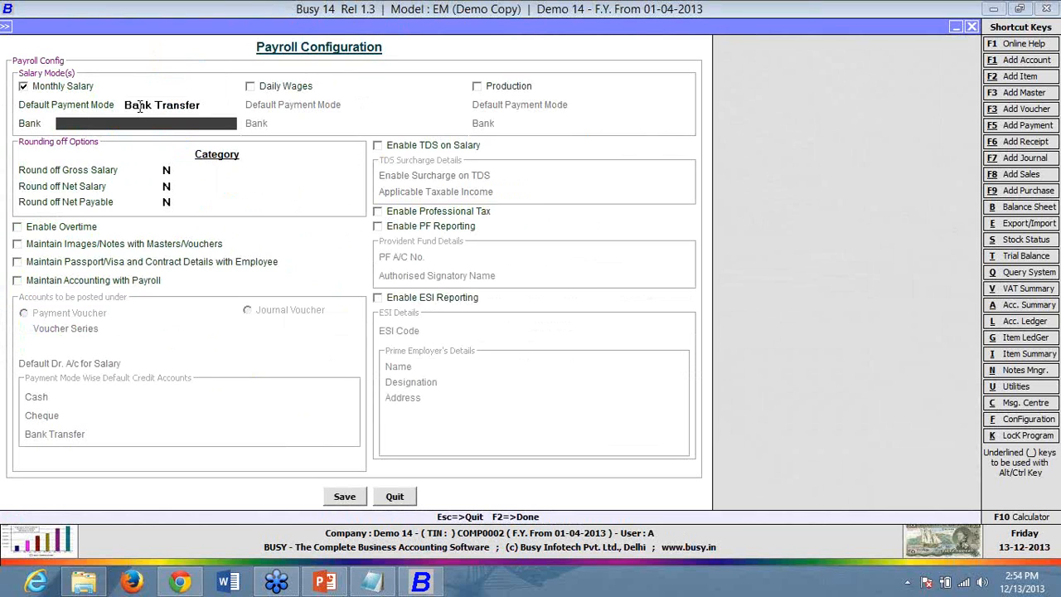
pyautogui.press('F3')
pyautogui.write('Bank 1')
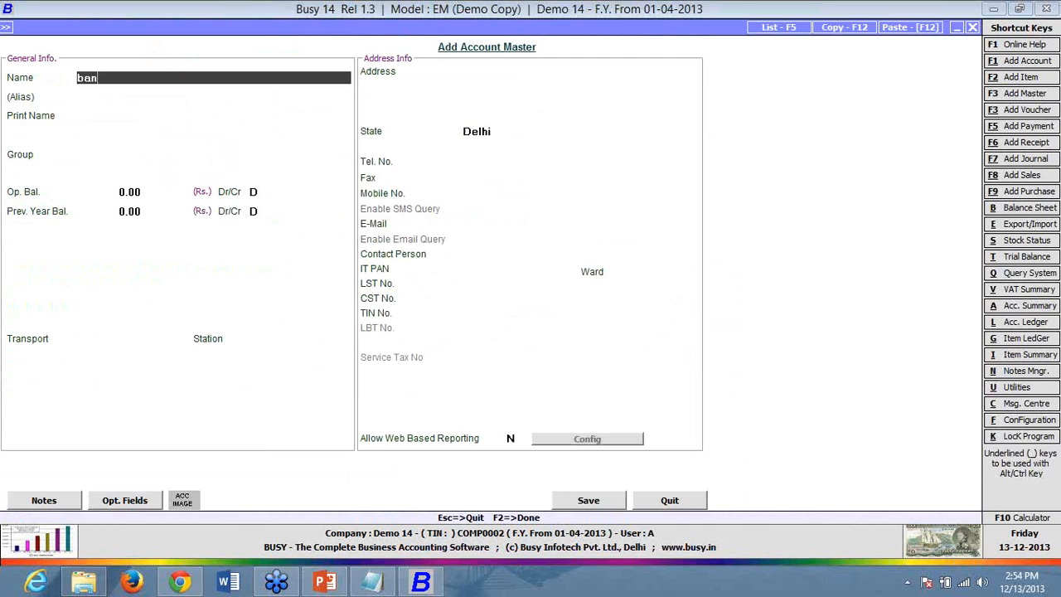
pyautogui.press('Return')
pyautogui.press('Return')
pyautogui.press('Return')
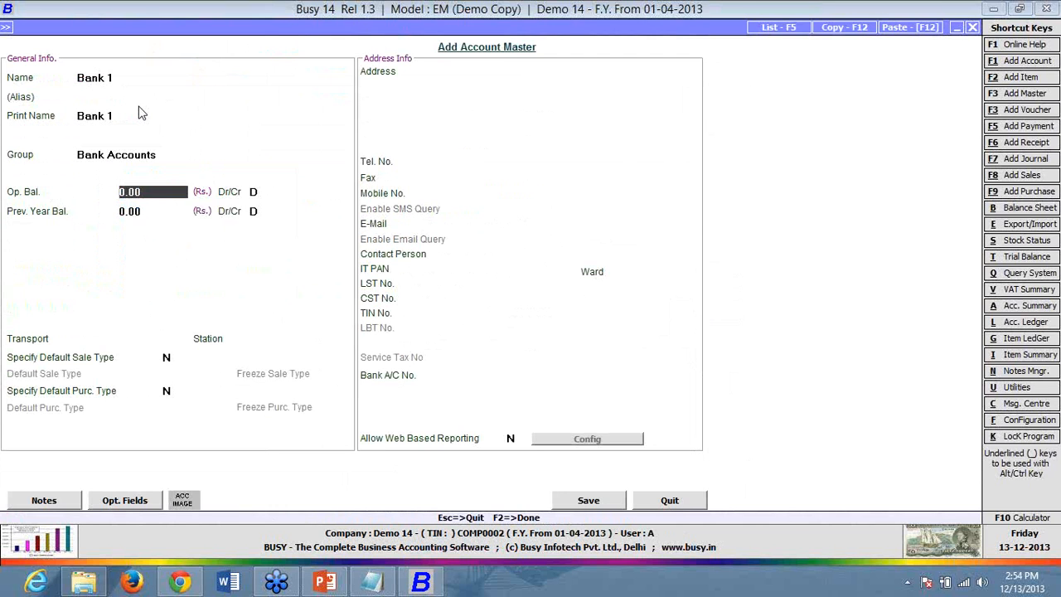
pyautogui.press('F2')
pyautogui.press('F2')
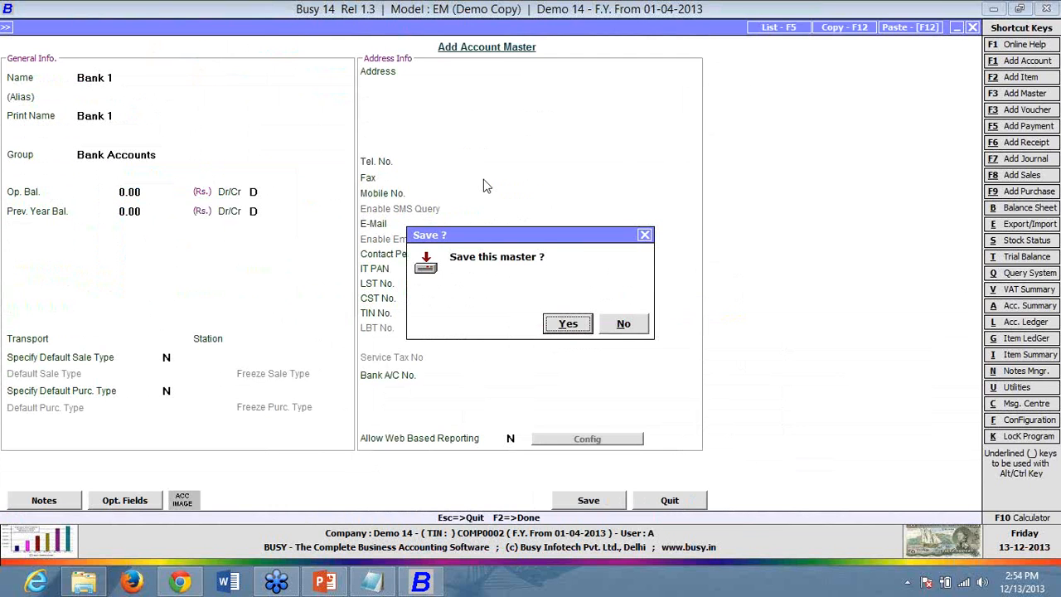
pyautogui.press('Return')
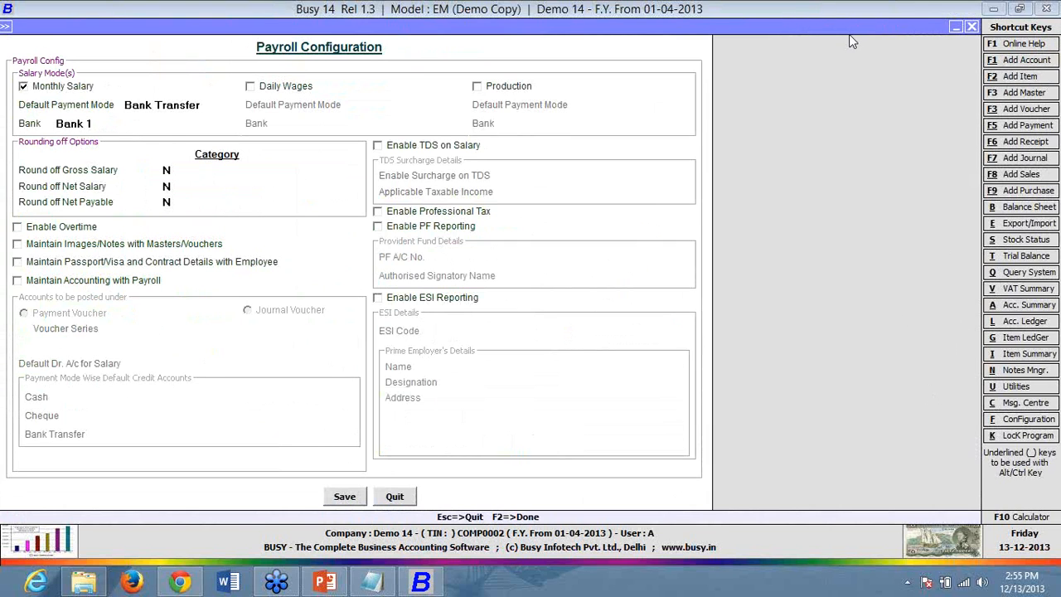
# - Enable Daily Wages paid by Cash and Production paid by Cheque, keeping Monthly Salary on Bank Transfer
pyautogui.click(291, 87)
pyautogui.click(410, 106)
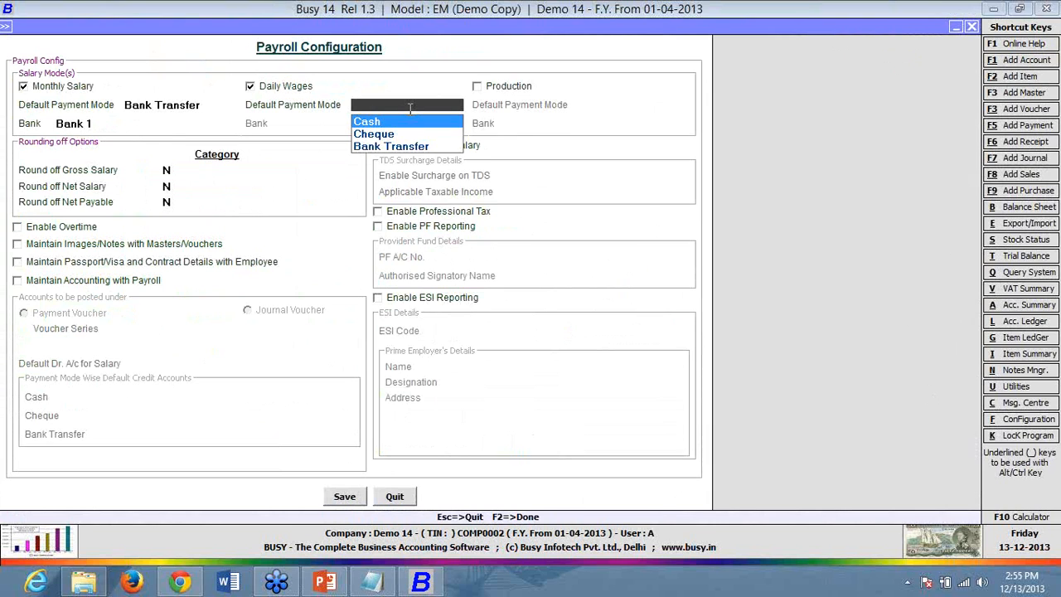
pyautogui.press('Return')
pyautogui.press('space')
pyautogui.click(605, 106)
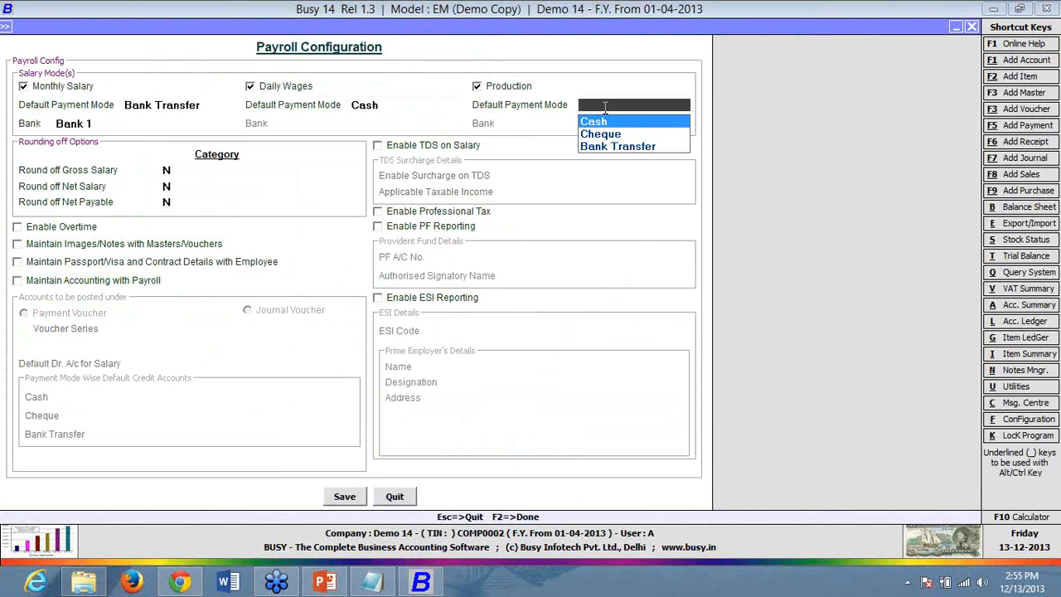
pyautogui.press('Down')
pyautogui.press('Return')
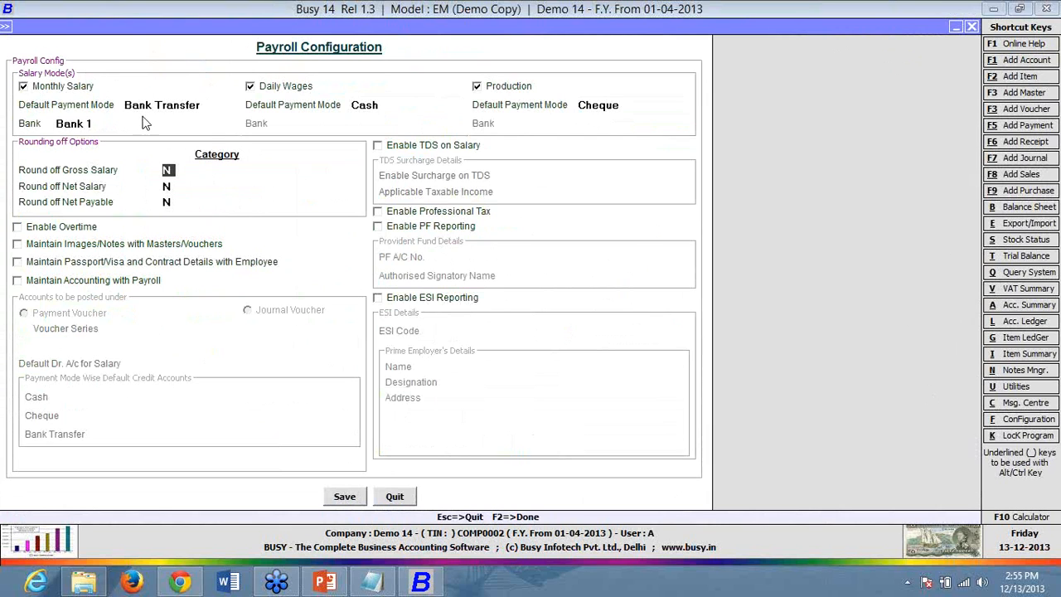
pyautogui.click(208, 105)
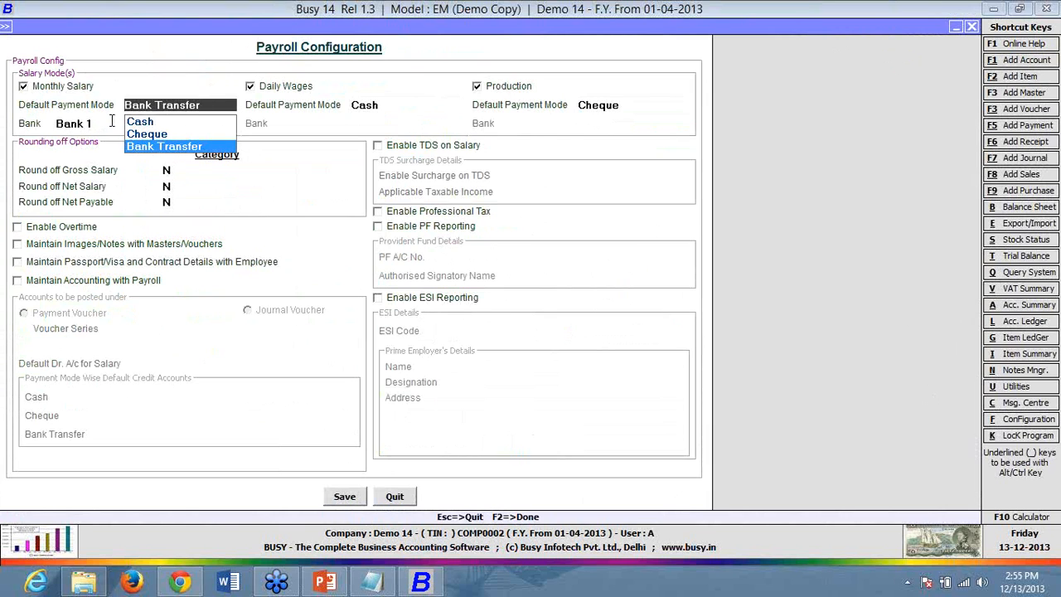
pyautogui.press('Return')
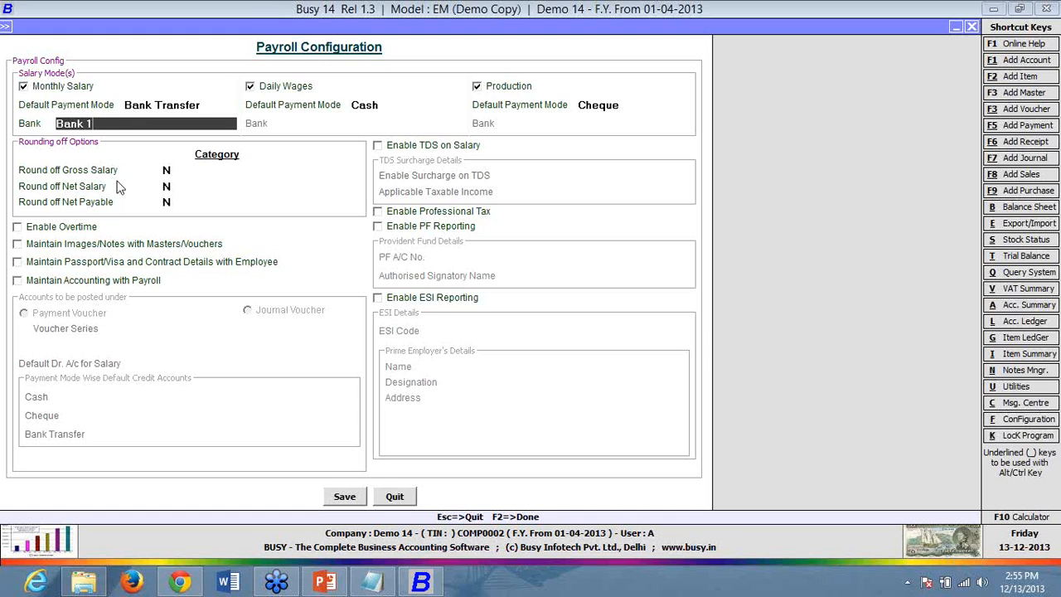
# - Set Round off Gross Salary, Net Salary and Net Payable all to Y
pyautogui.click(168, 171)
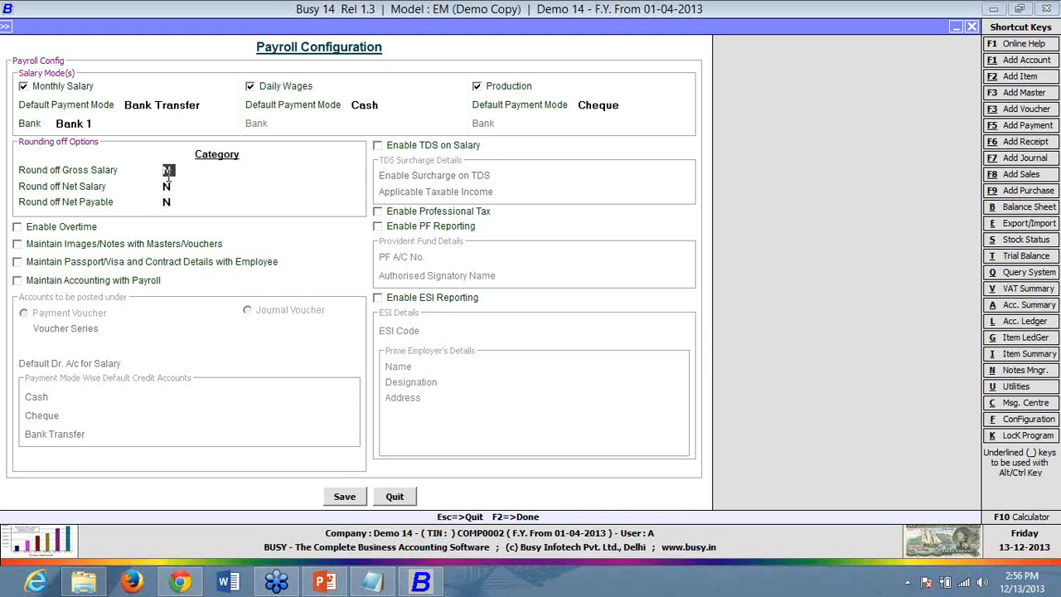
pyautogui.write('y')
pyautogui.press('Return')
pyautogui.write('y')
pyautogui.press('Return')
pyautogui.write('y')
# - Enable overtime, images/notes with masters and vouchers, and passport/visa/contract details
pyautogui.click(79, 234)
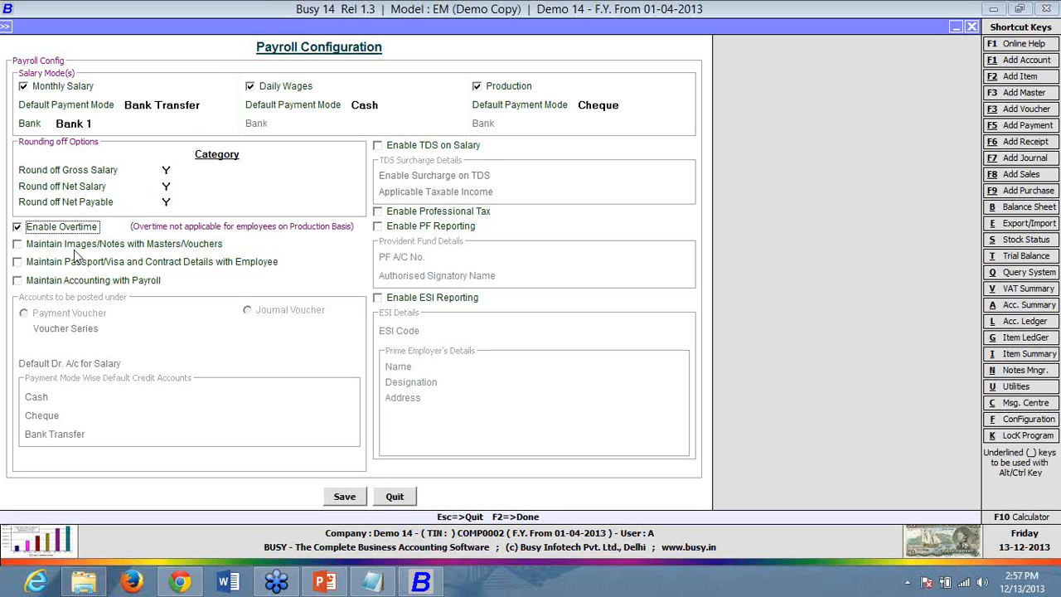
pyautogui.click(74, 252)
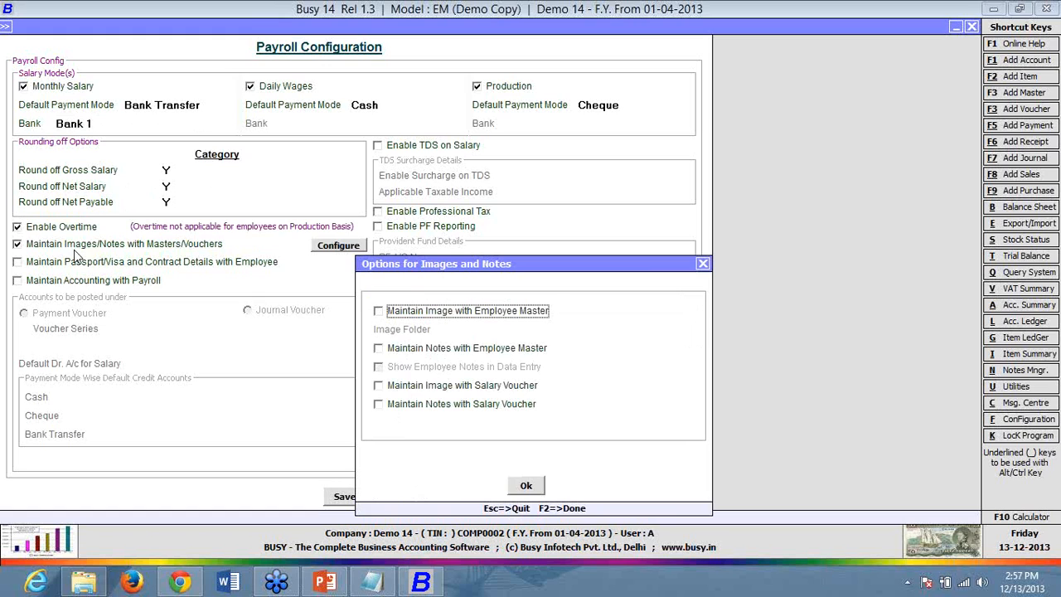
pyautogui.click(702, 264)
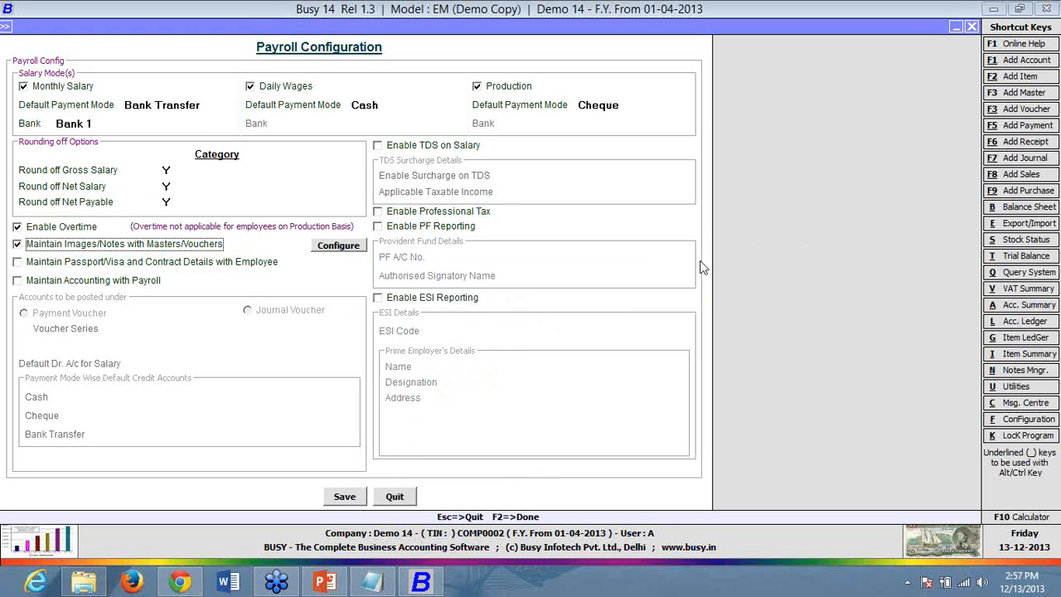
pyautogui.click(18, 246)
pyautogui.click(17, 245)
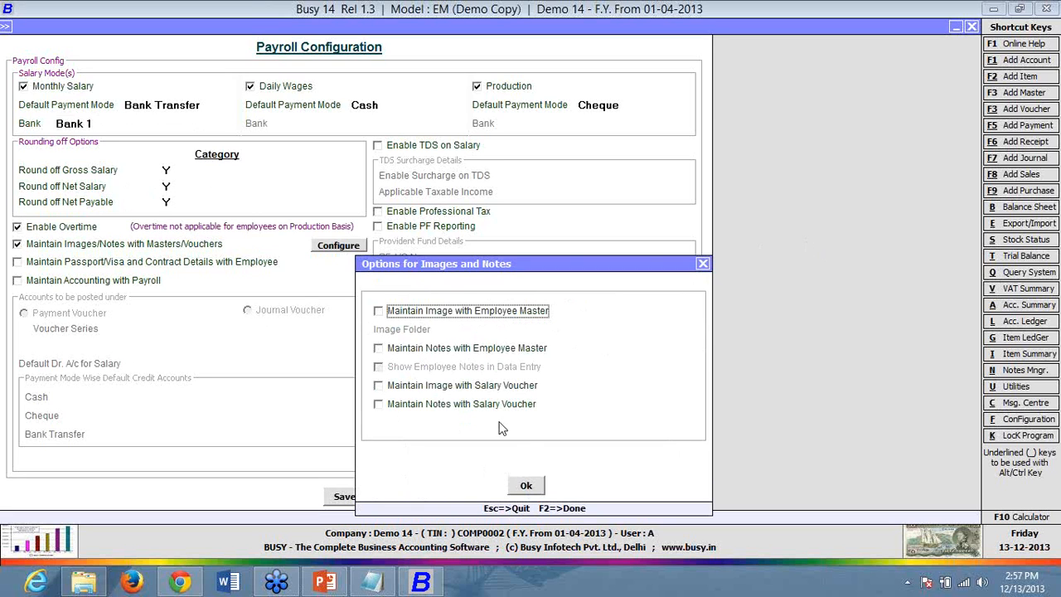
pyautogui.click(539, 489)
pyautogui.click(124, 262)
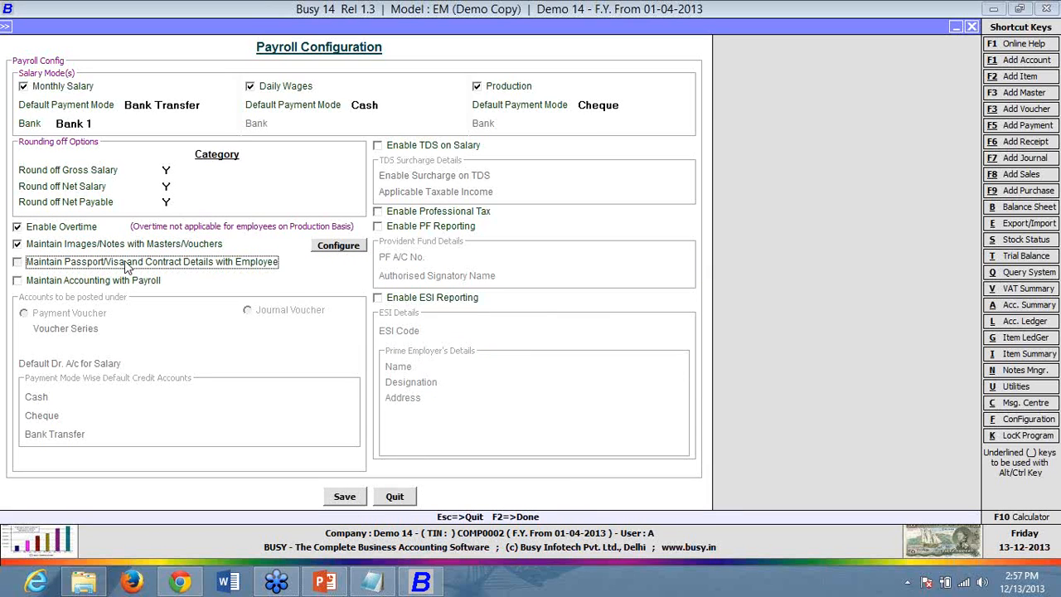
# - Enable payroll accounting via Journal Voucher, Main series, debiting Salary and crediting Cash
pyautogui.click(80, 281)
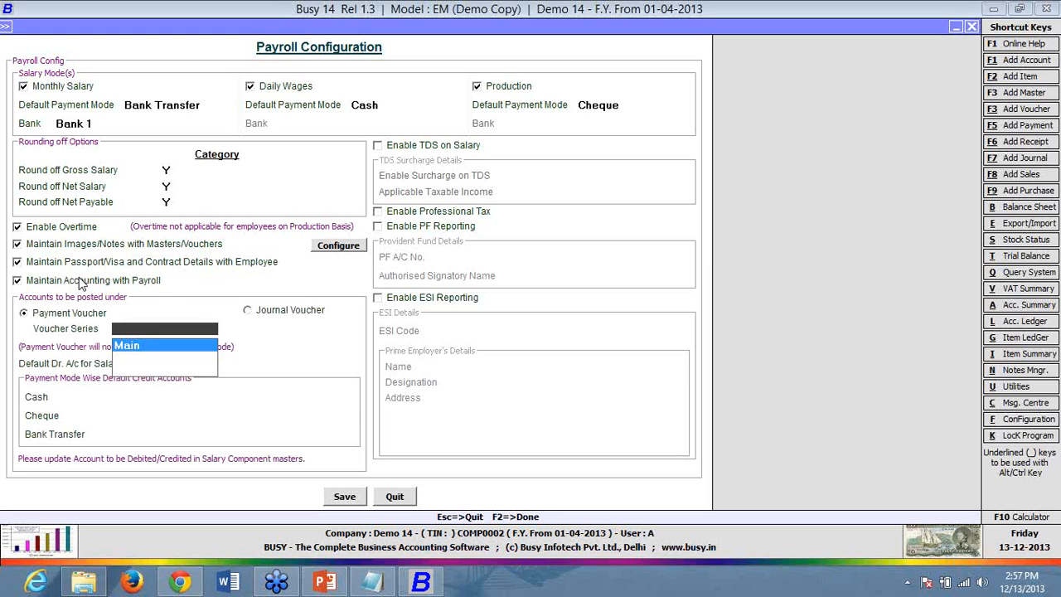
pyautogui.click(290, 312)
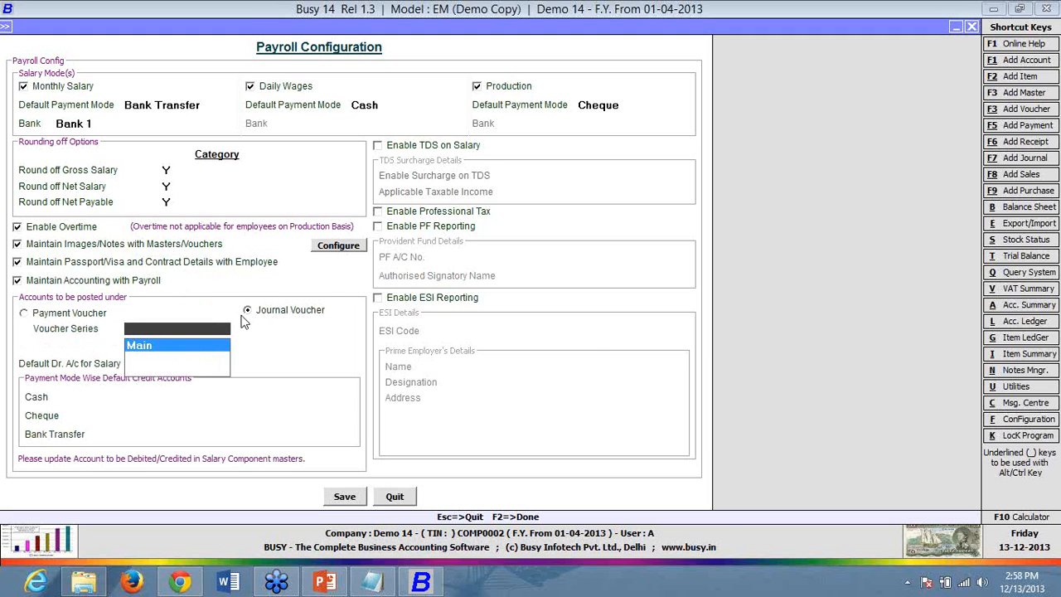
pyautogui.press('Return')
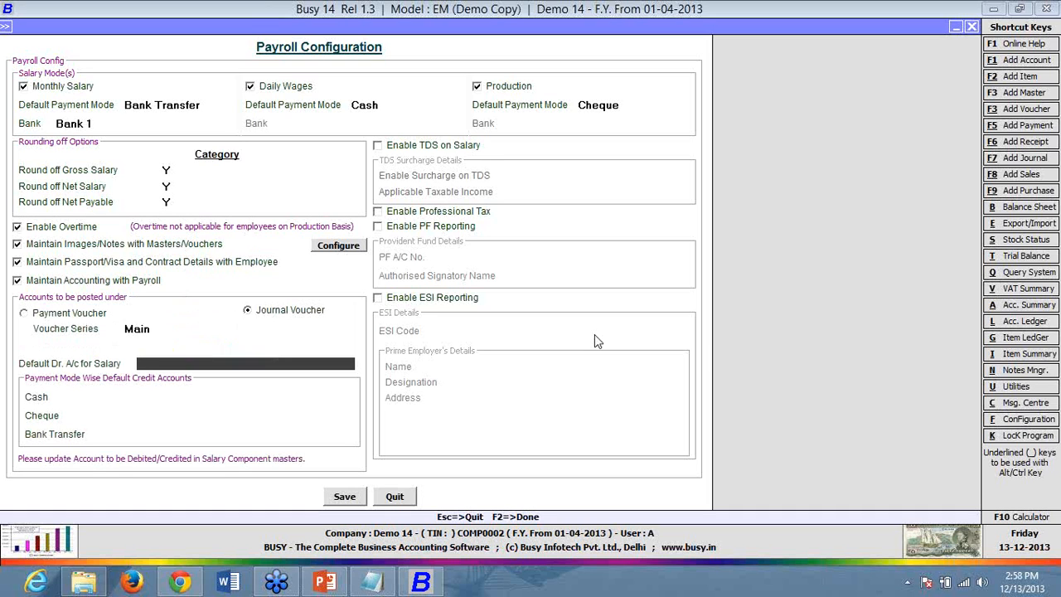
pyautogui.press('F3')
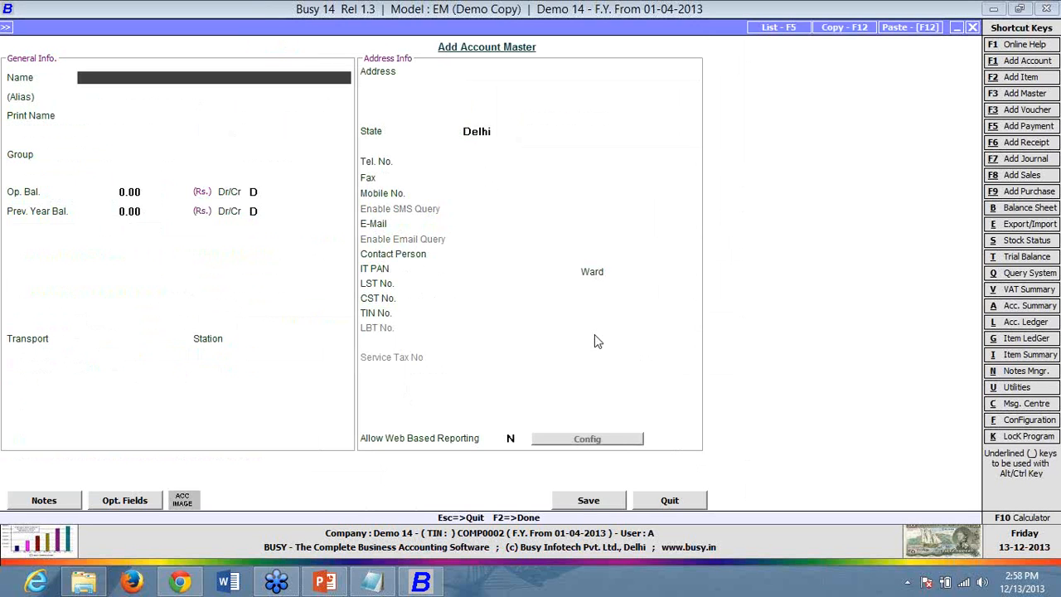
pyautogui.press('Escape')
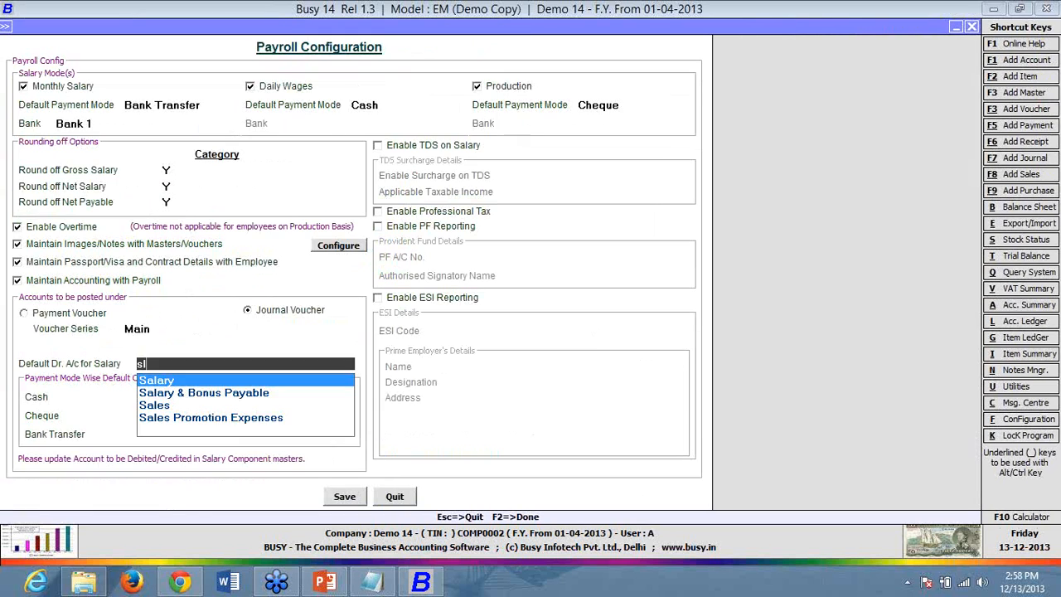
pyautogui.press('Return')
pyautogui.write('cash')
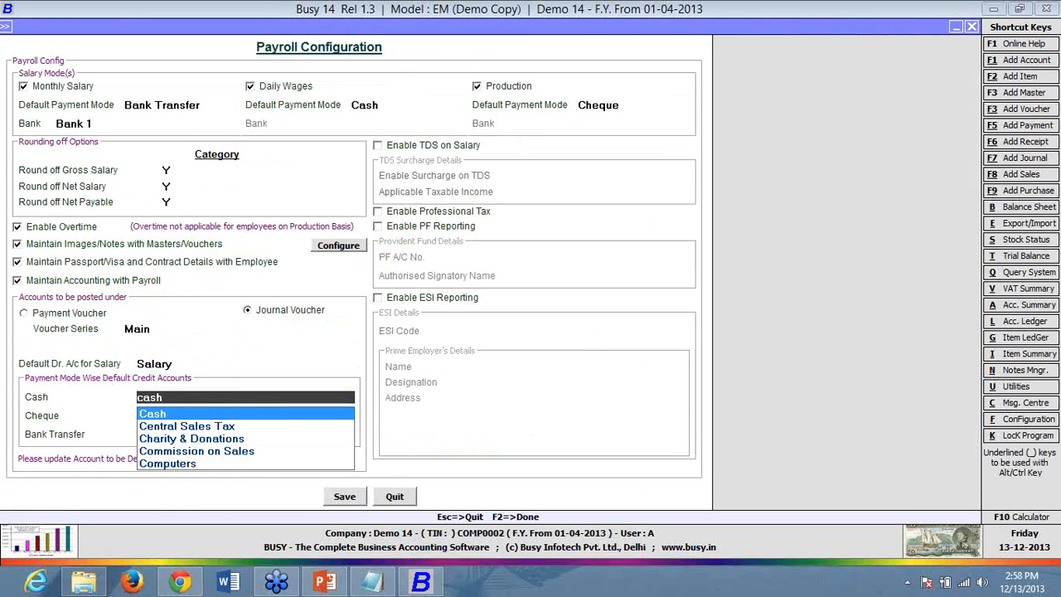
pyautogui.press('Return')
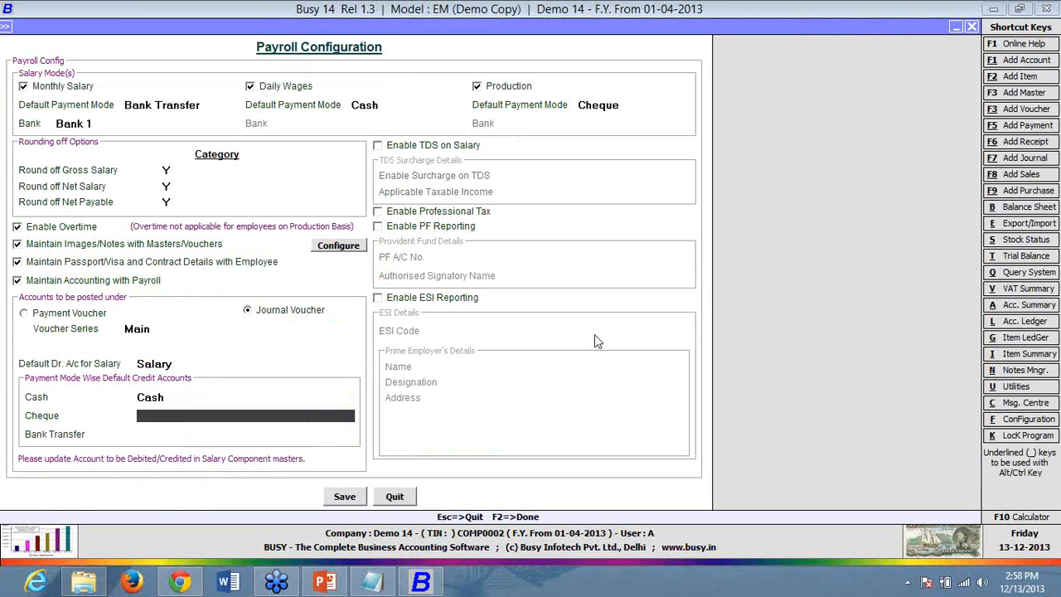
# - Create a 'bank 2' account for cheque payments and use Bank 1 for bank transfers
pyautogui.press('F3')
pyautogui.write('ban')
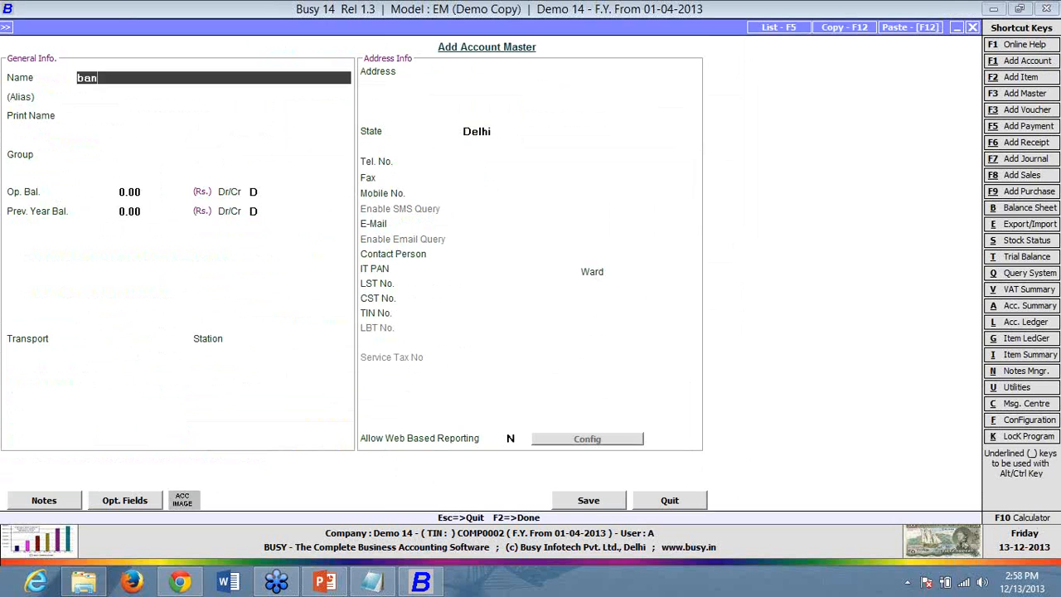
pyautogui.write('k 2')
pyautogui.press('Return')
pyautogui.press('Return')
pyautogui.press('Return')
pyautogui.write('b')
pyautogui.press('Return')
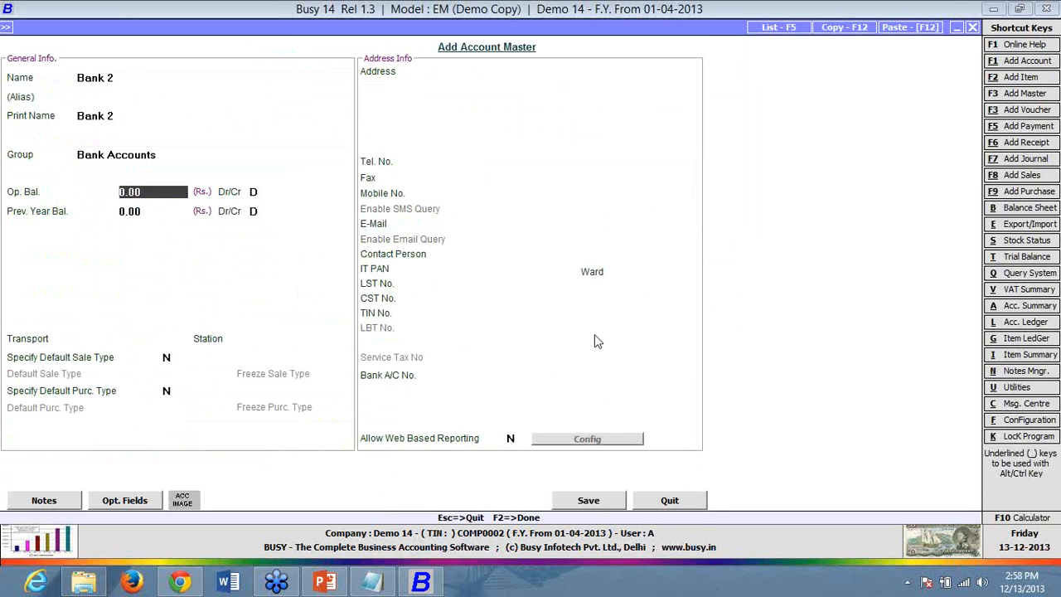
pyautogui.press('Return')
pyautogui.press('Return')
pyautogui.press('Return')
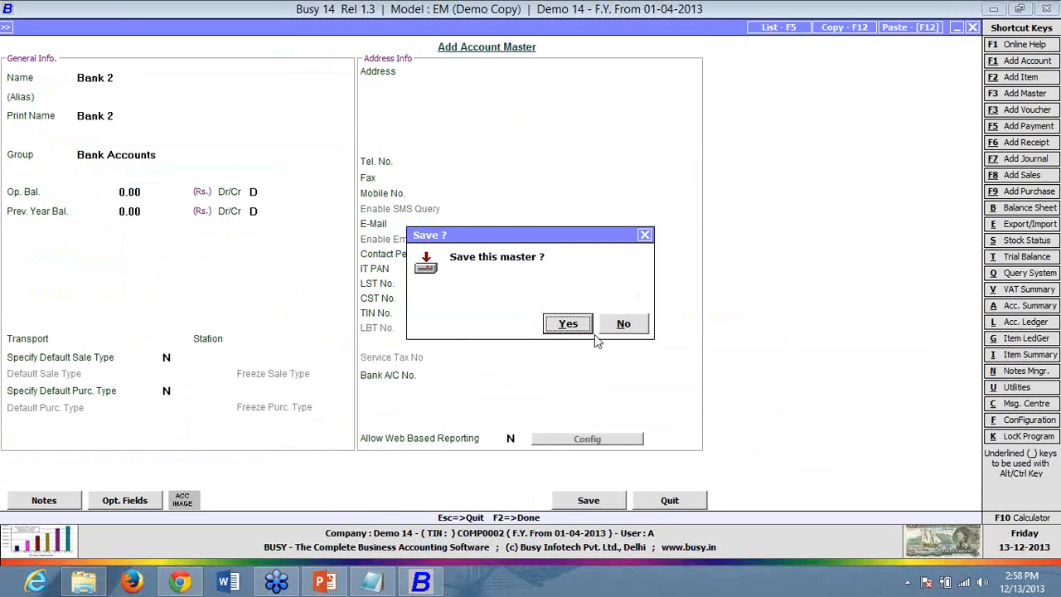
pyautogui.press('Return')
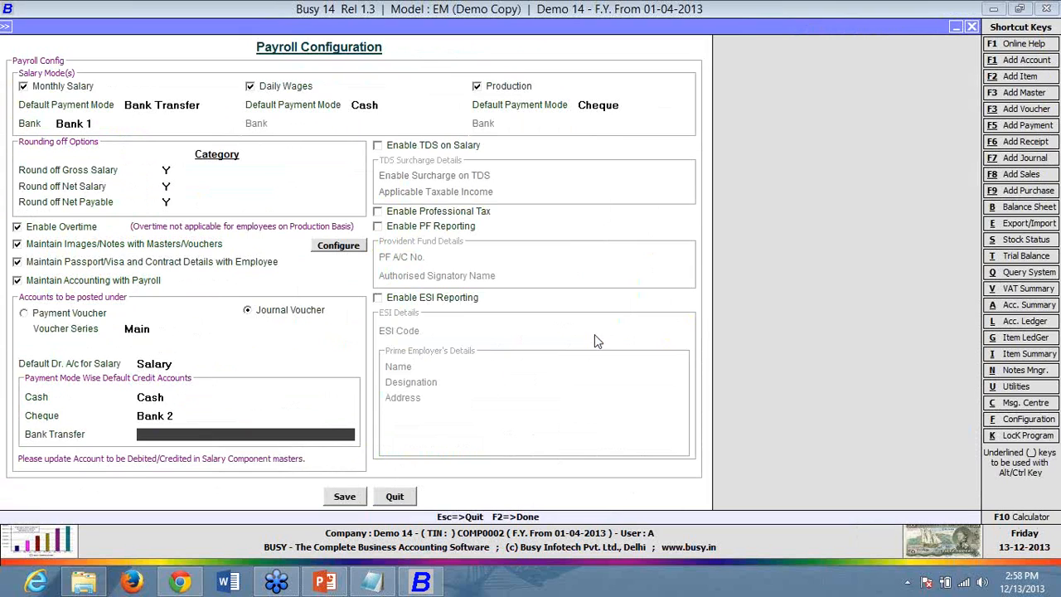
pyautogui.press('Return')
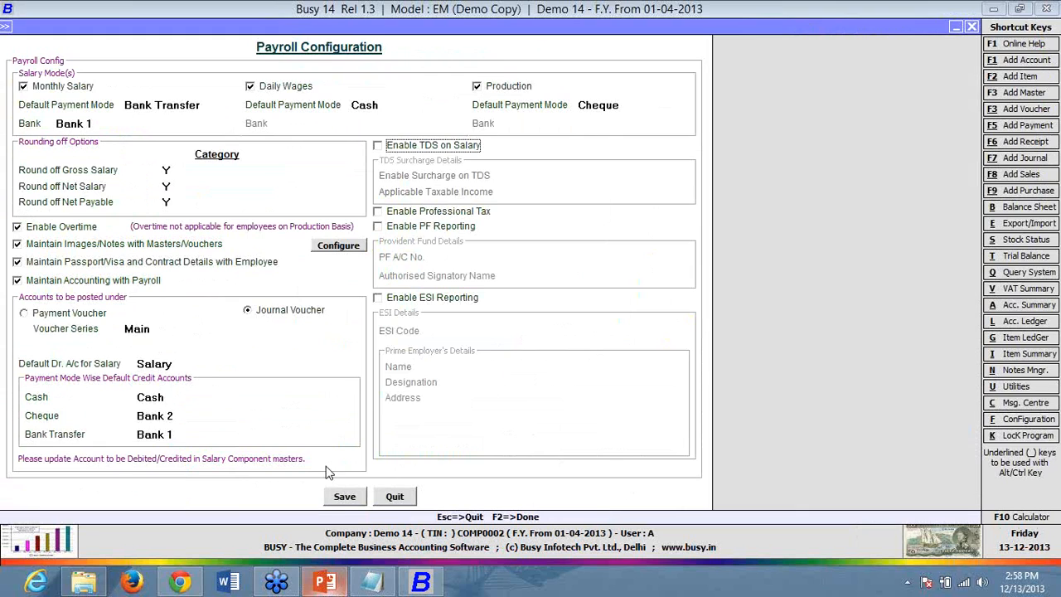
# - Try saving the payroll configuration and dismiss the cannot-save and invalid round off category errors
pyautogui.click(342, 498)
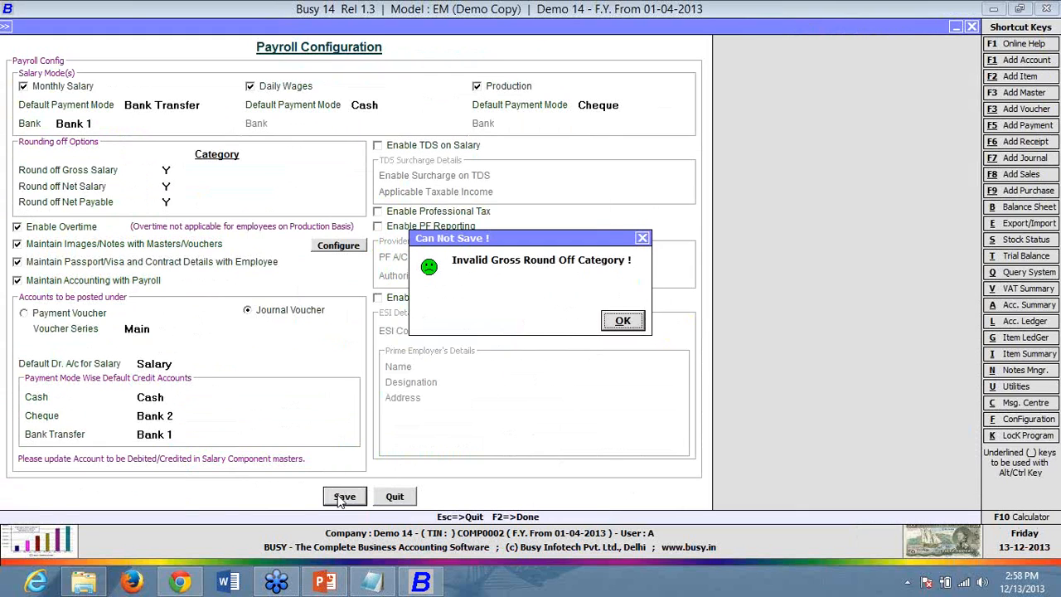
pyautogui.click(618, 324)
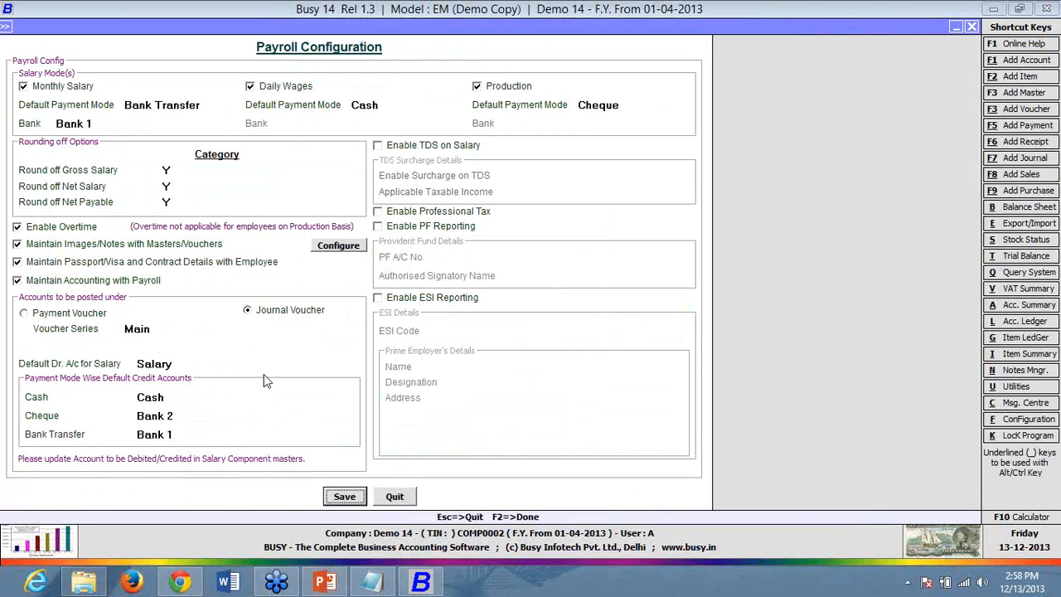
pyautogui.click(362, 496)
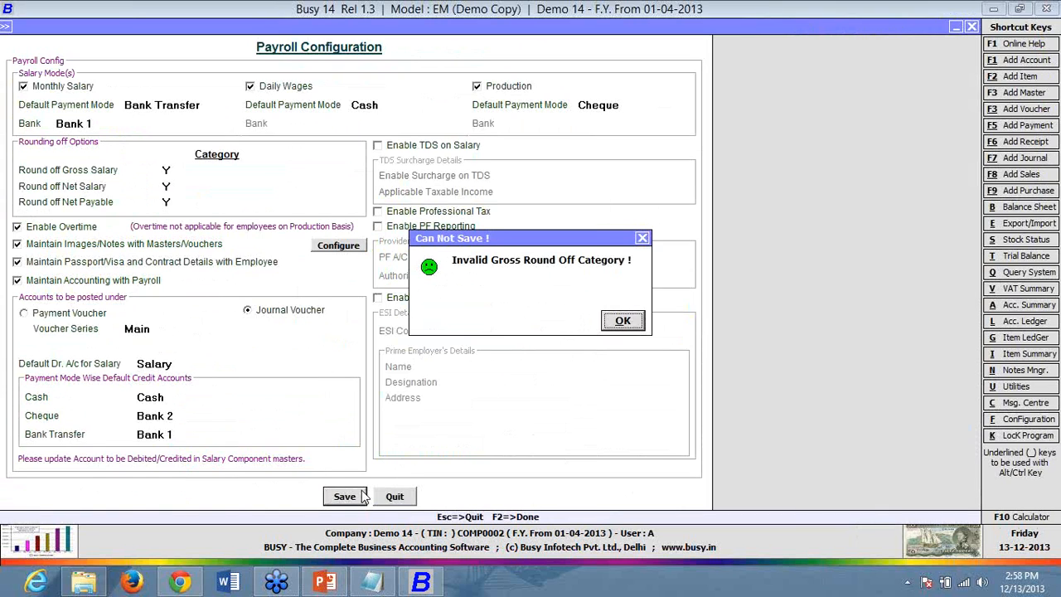
pyautogui.click(628, 321)
# - Set gross salary, net salary and net payable round off categories to Automatic and save
pyautogui.click(337, 170)
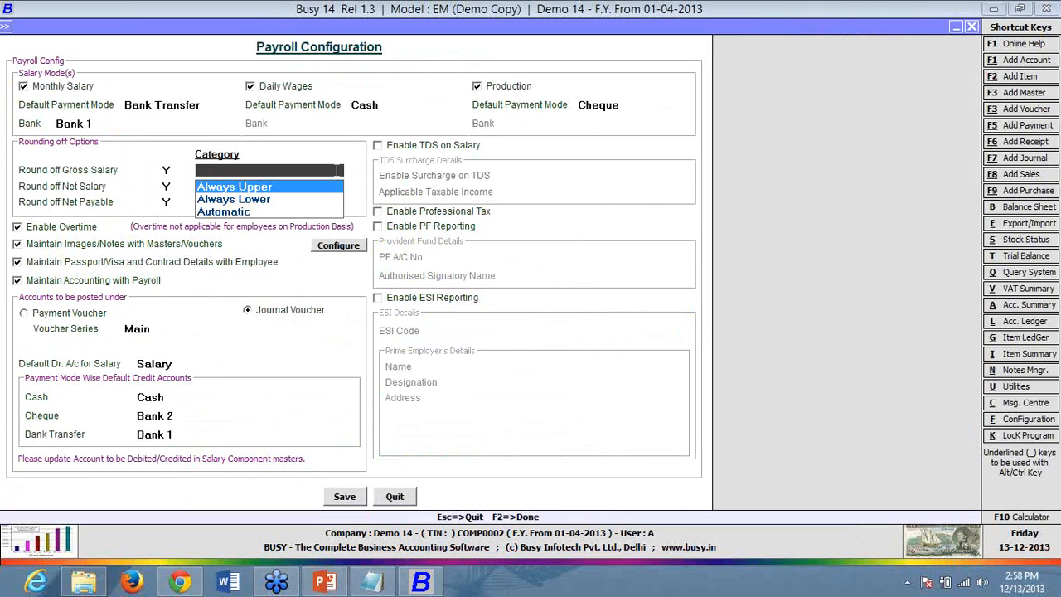
pyautogui.press('Down')
pyautogui.press('Down')
pyautogui.press('Return')
pyautogui.press('Down')
pyautogui.press('Down')
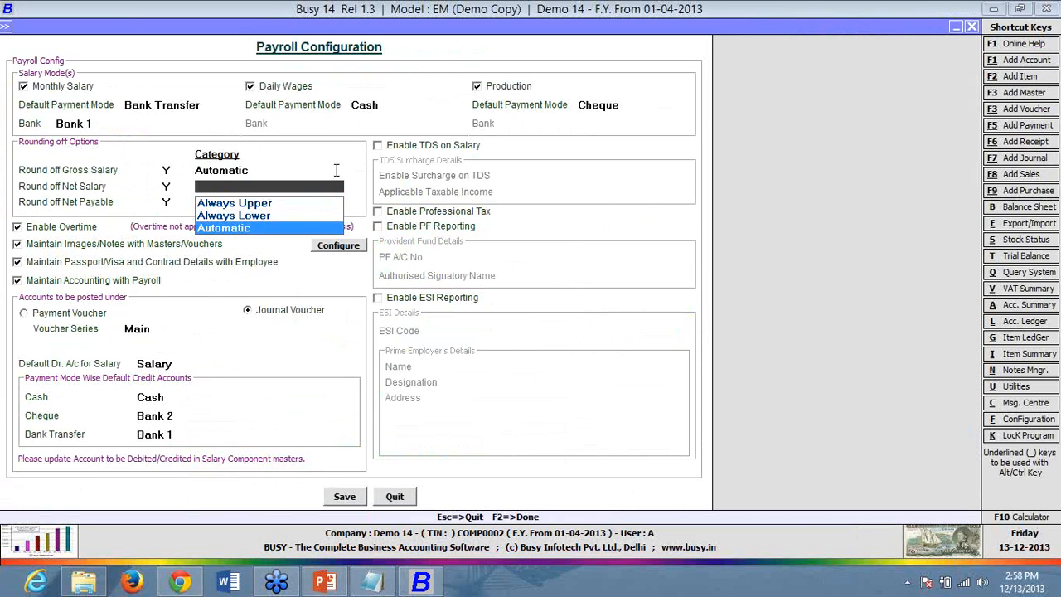
pyautogui.press('Return')
pyautogui.press('Down')
pyautogui.press('Down')
pyautogui.press('Return')
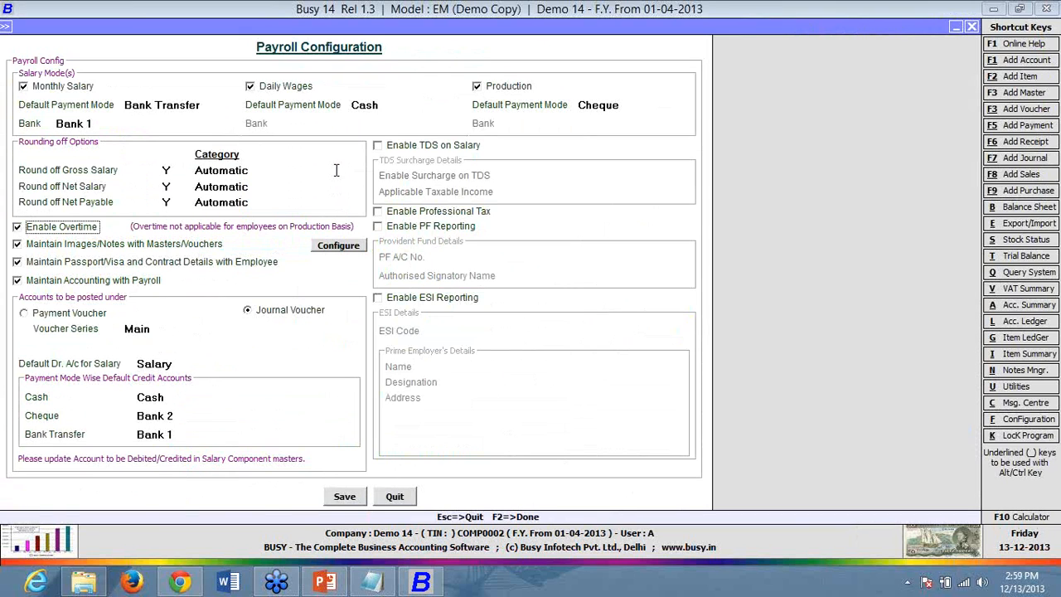
pyautogui.click(339, 501)
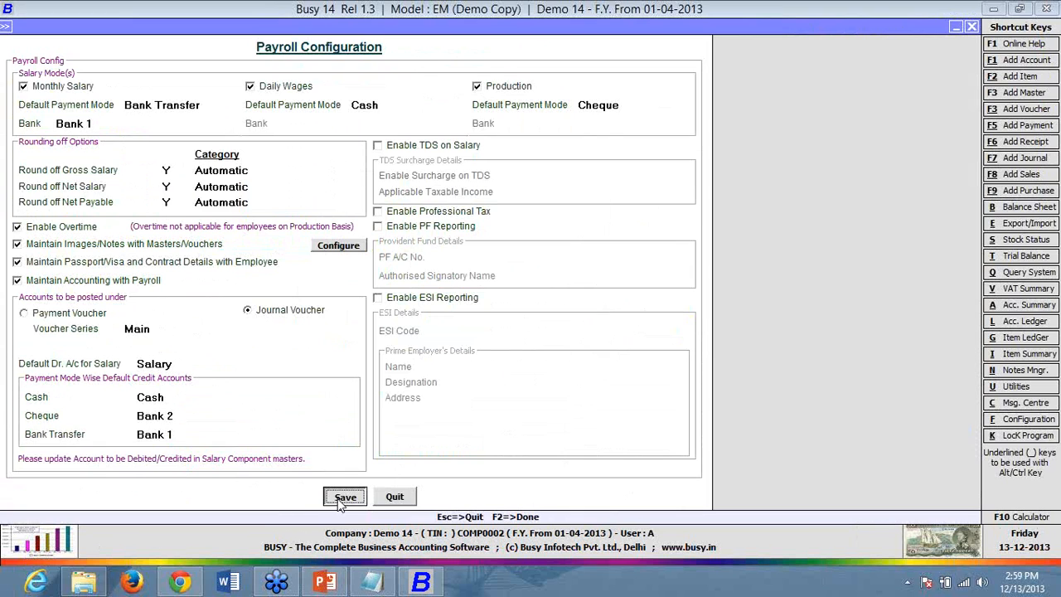
# - Exit the features screen and list Salary Components from Masters in Administration
pyautogui.click(313, 400)
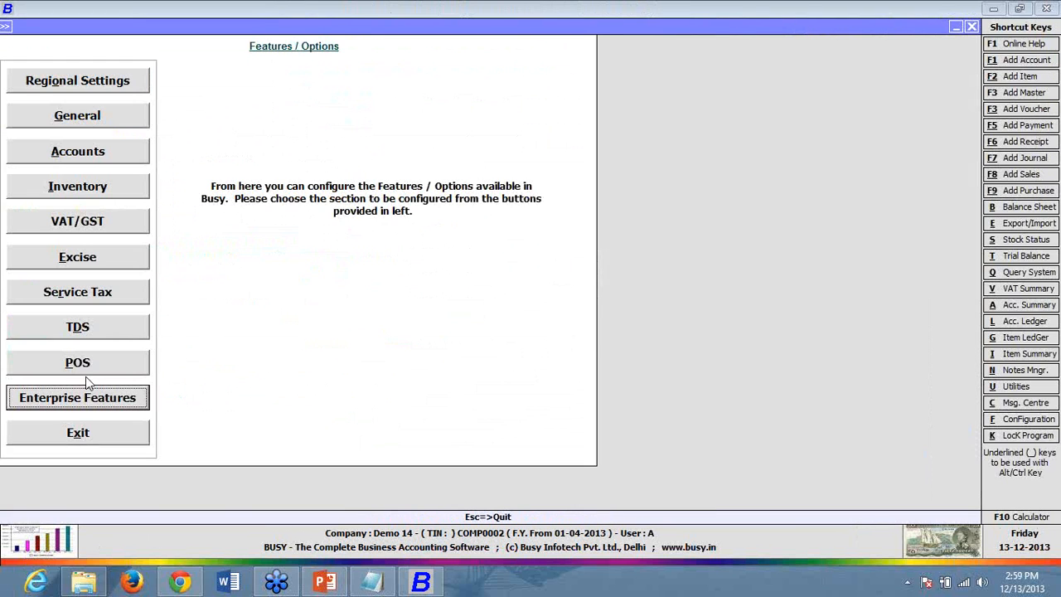
pyautogui.click(80, 433)
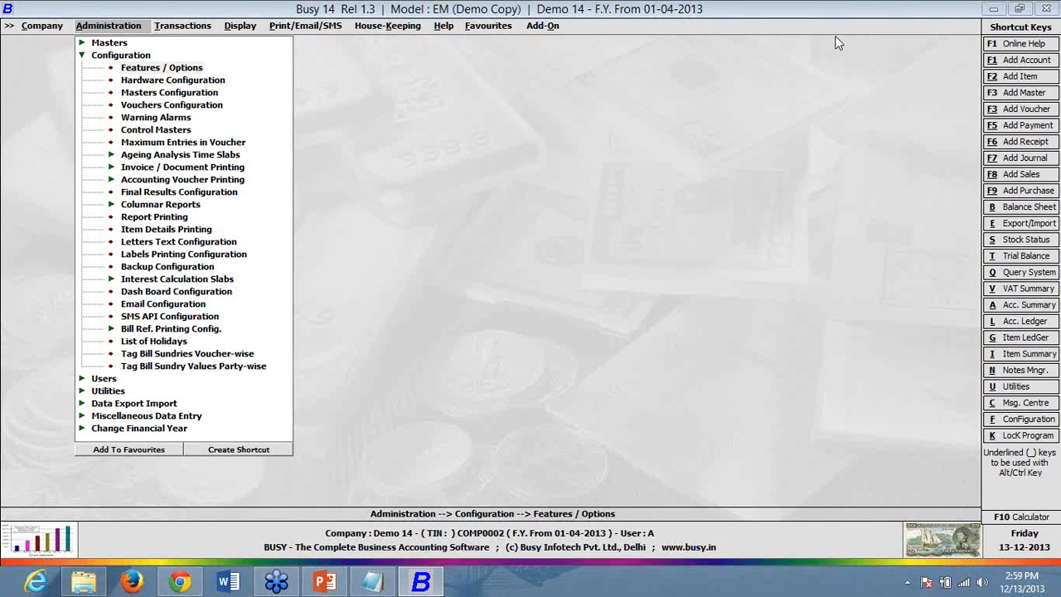
pyautogui.click(123, 44)
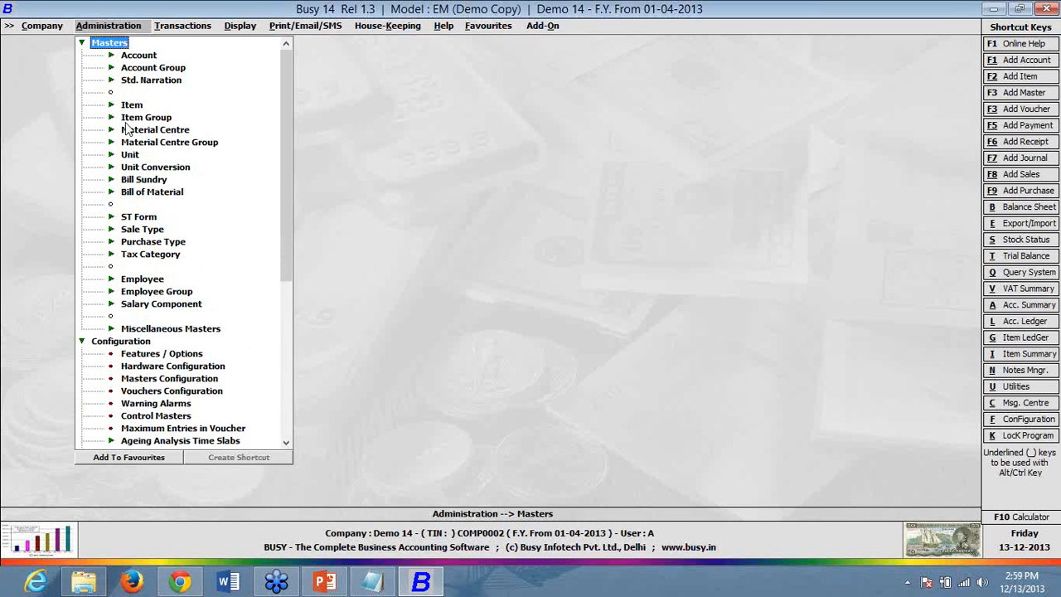
pyautogui.click(113, 306)
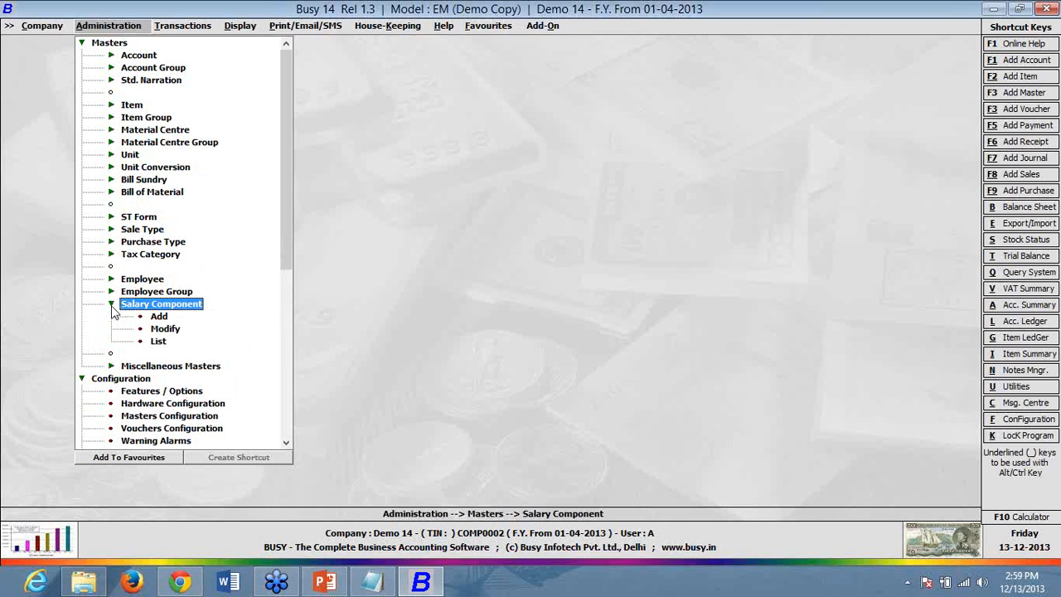
pyautogui.click(159, 341)
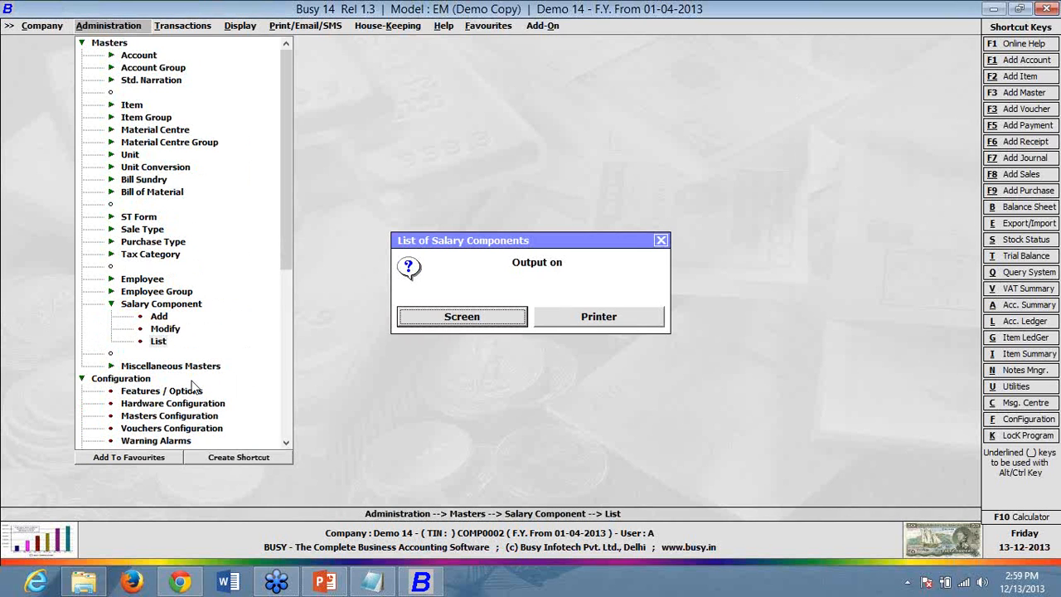
# - Show the salary component list on screen, review Basic Salary, then open Dearness Allowance
pyautogui.press('Return')
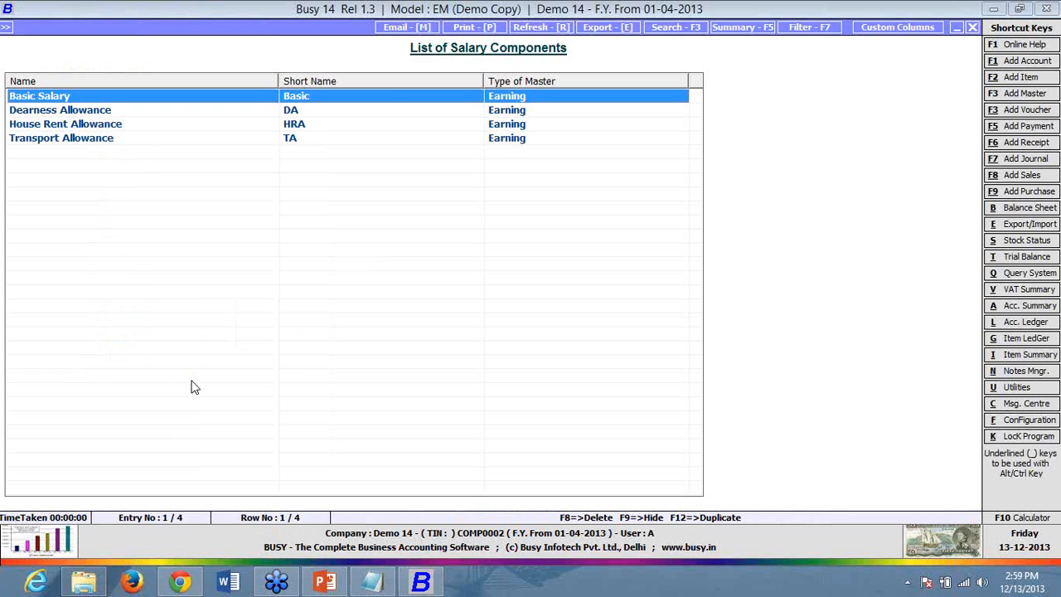
pyautogui.press('Return')
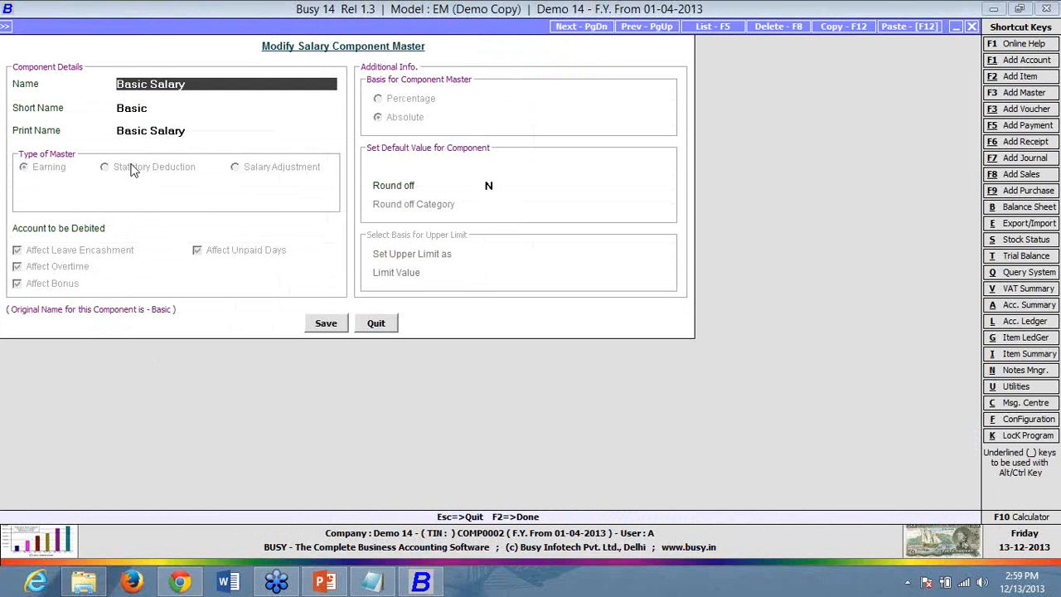
pyautogui.click(382, 326)
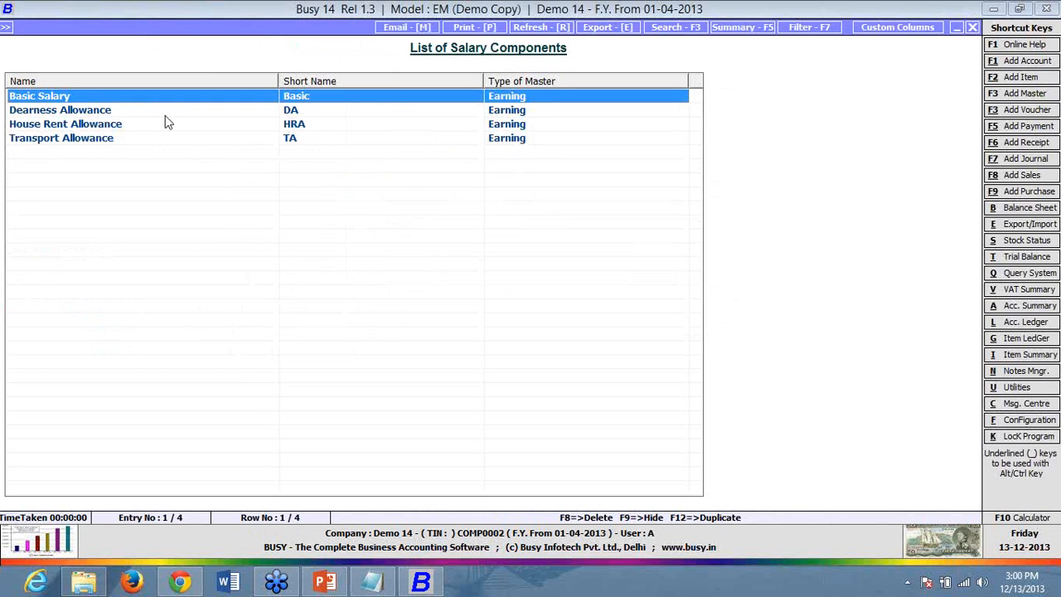
pyautogui.doubleClick(169, 115)
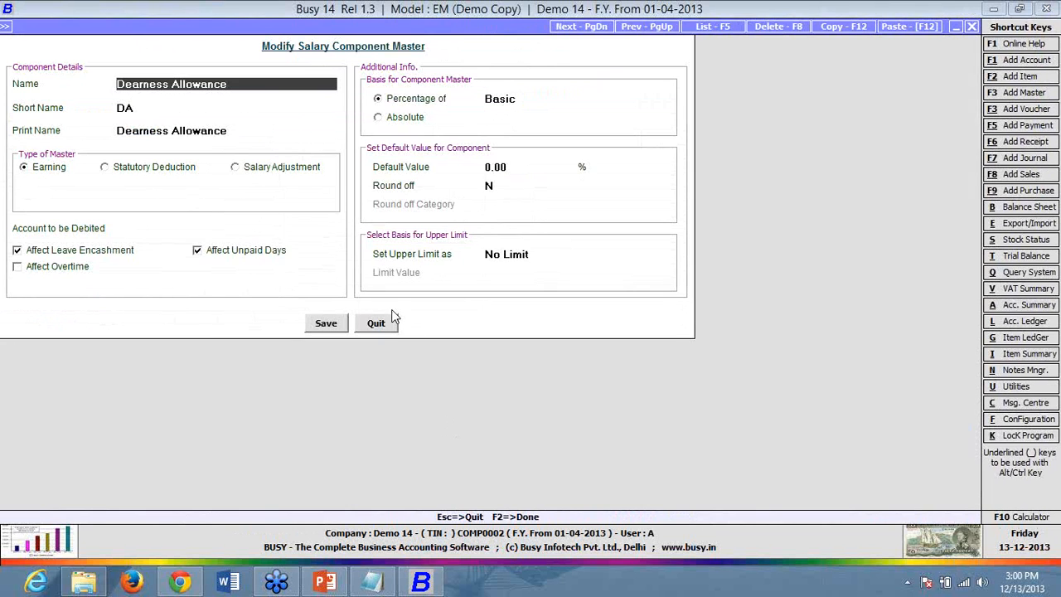
pyautogui.click(381, 325)
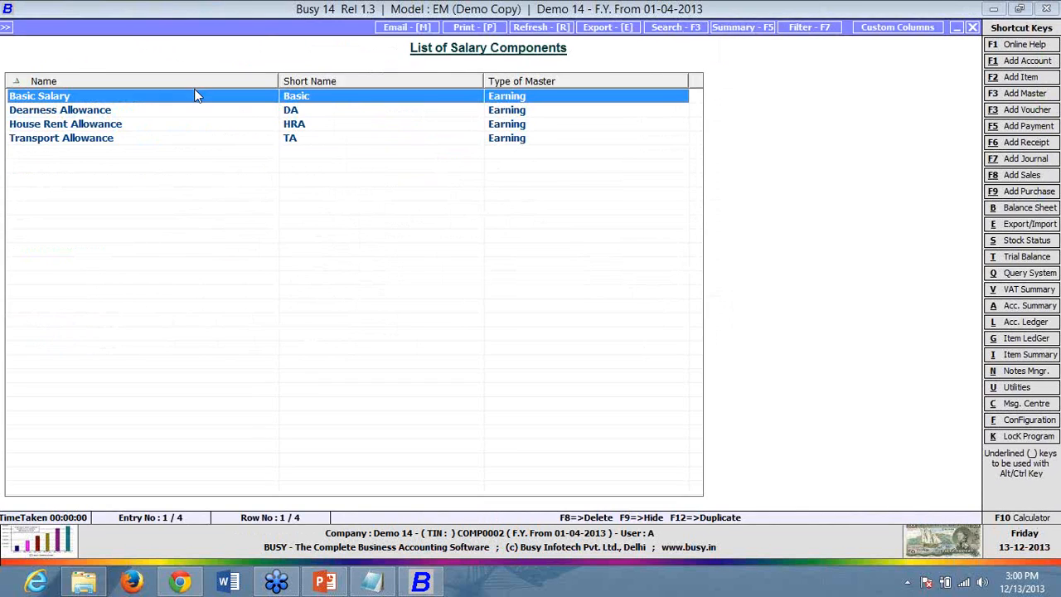
pyautogui.doubleClick(197, 94)
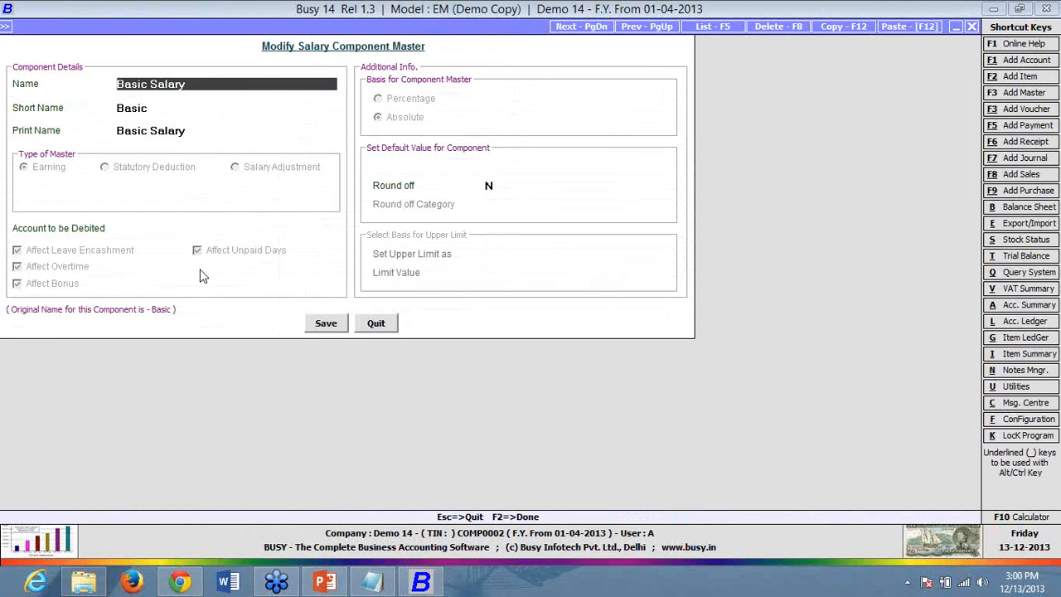
pyautogui.click(387, 328)
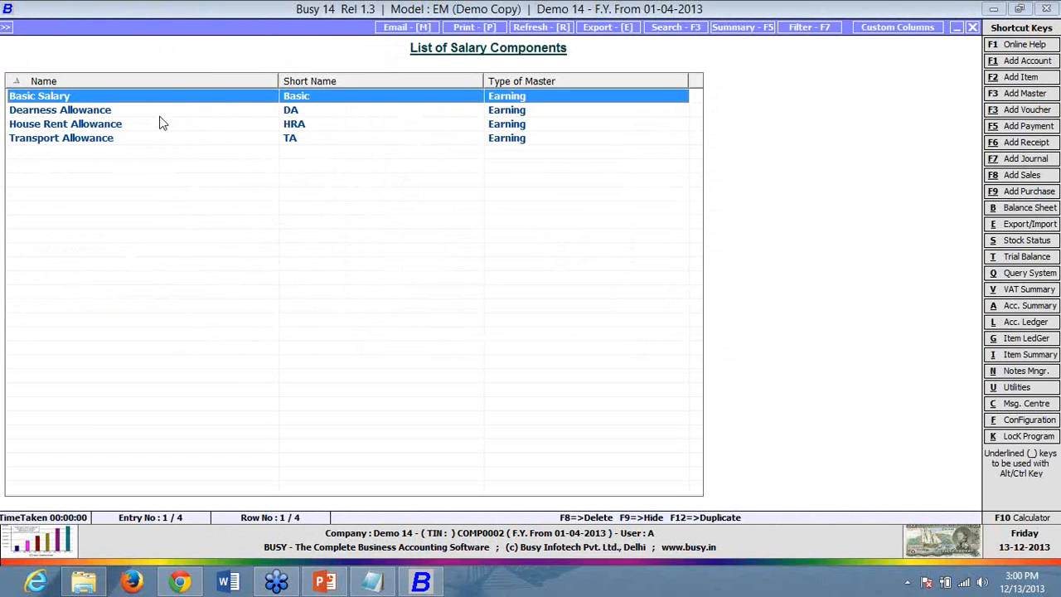
pyautogui.press('Down')
pyautogui.press('Return')
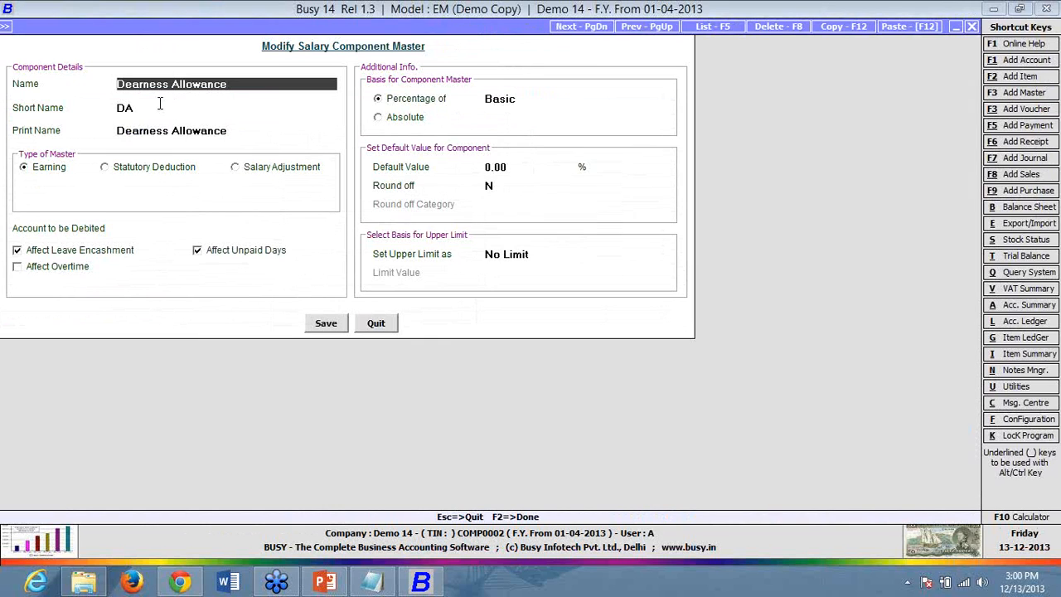
pyautogui.click(162, 108)
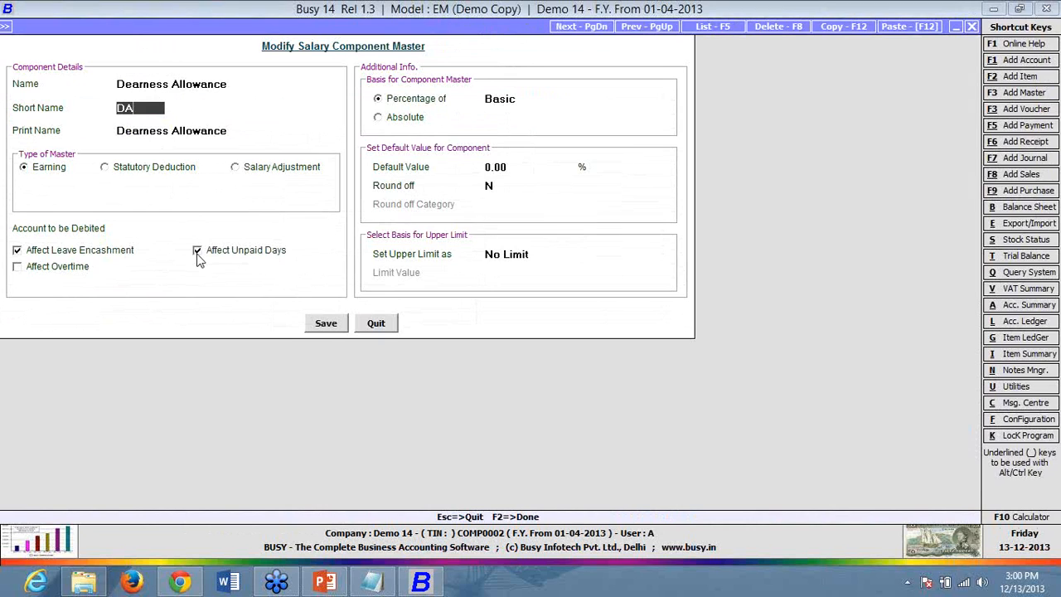
pyautogui.doubleClick(150, 105)
pyautogui.click(52, 275)
pyautogui.click(52, 275)
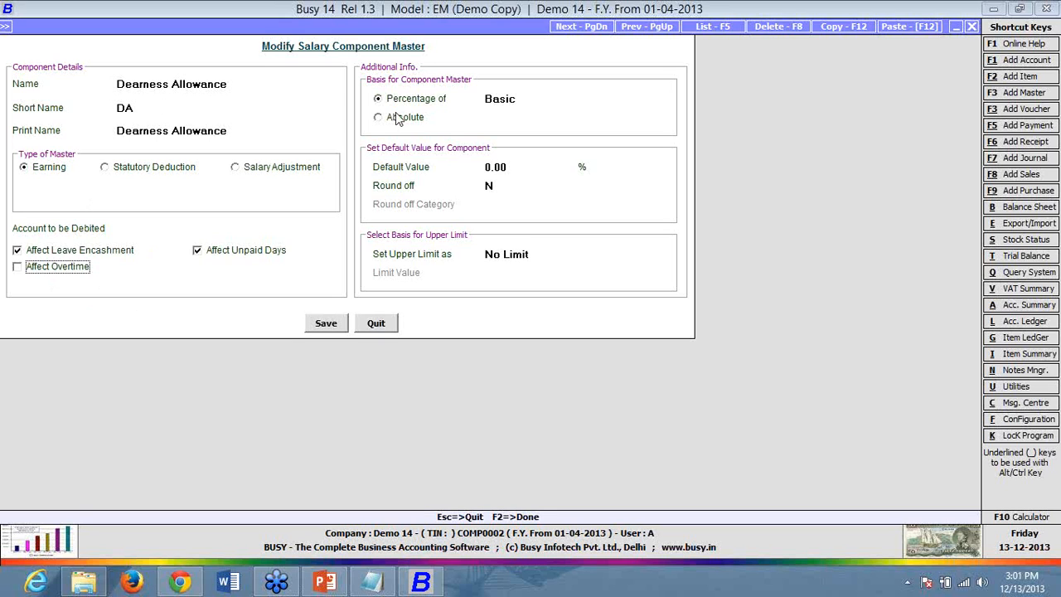
pyautogui.click(501, 100)
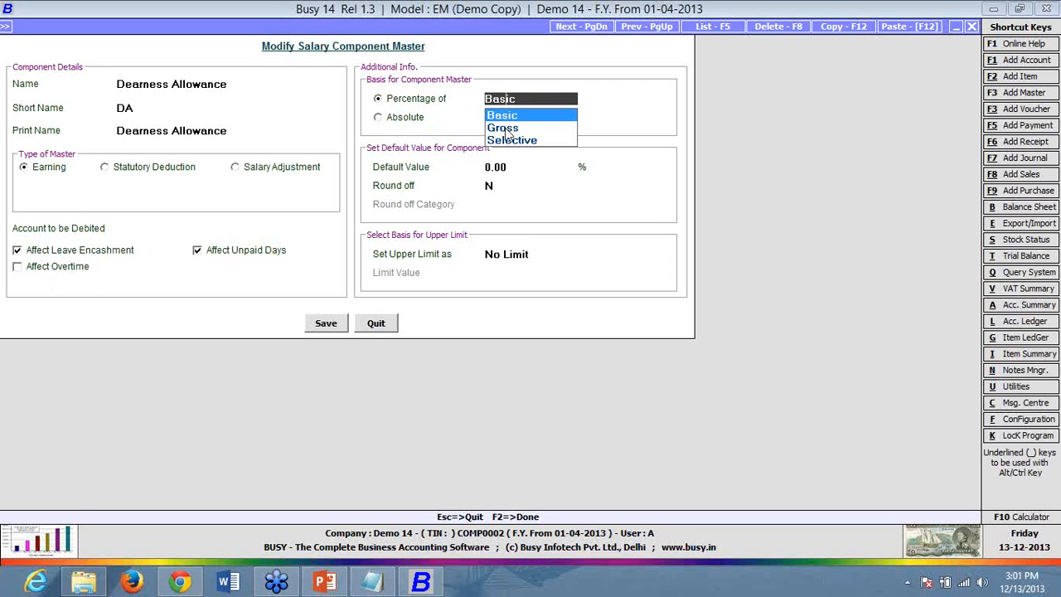
# - Try a Selective percentage basis, adding Basic and HRA as base components with 50
pyautogui.press('Down')
pyautogui.press('Down')
pyautogui.press('Return')
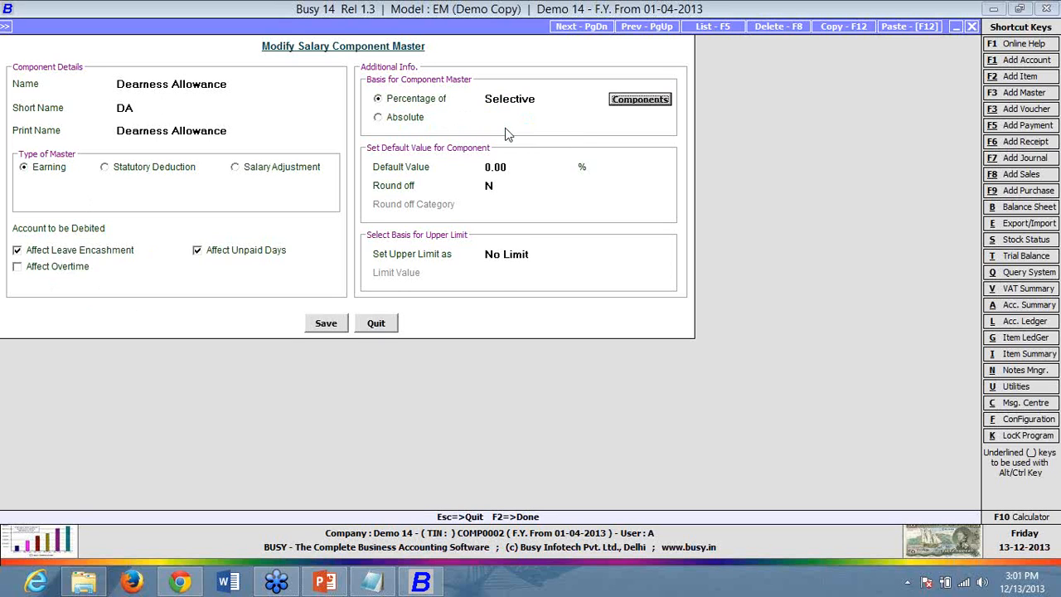
pyautogui.press('Return')
pyautogui.press('space')
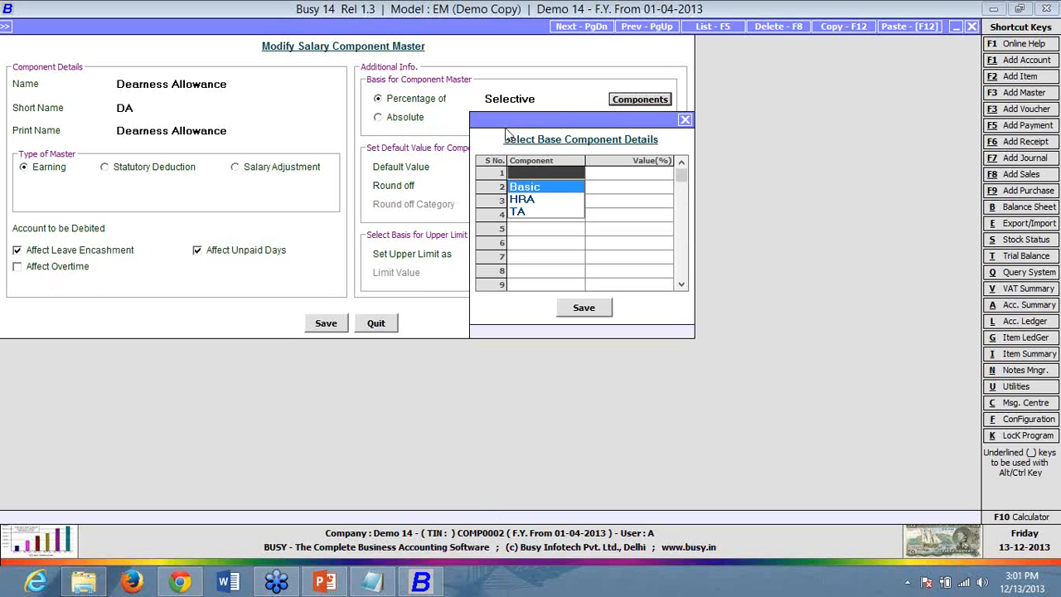
pyautogui.press('Return')
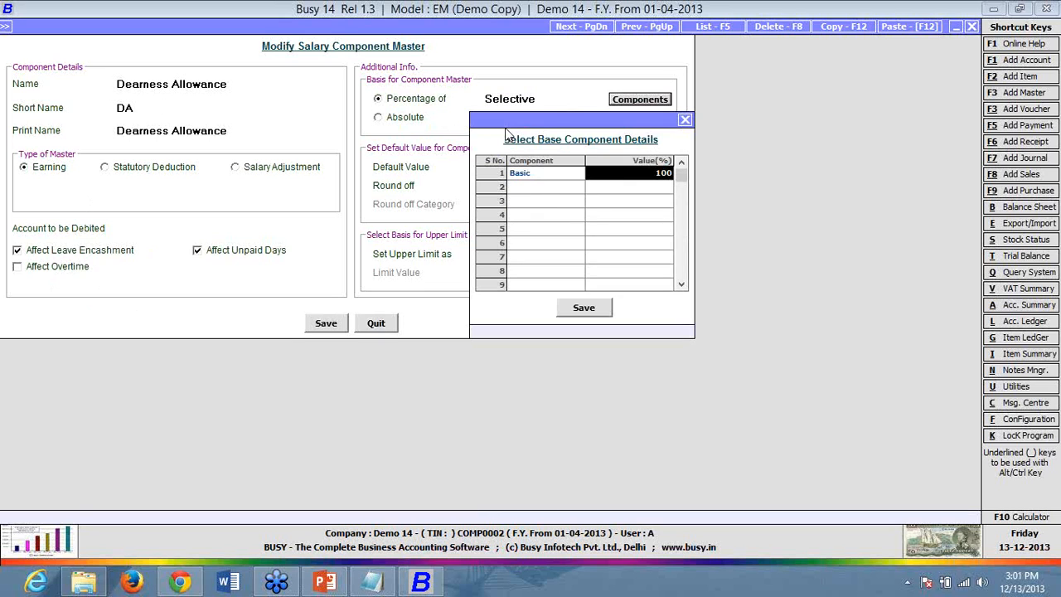
pyautogui.press('Return')
pyautogui.press('Down')
pyautogui.press('Return')
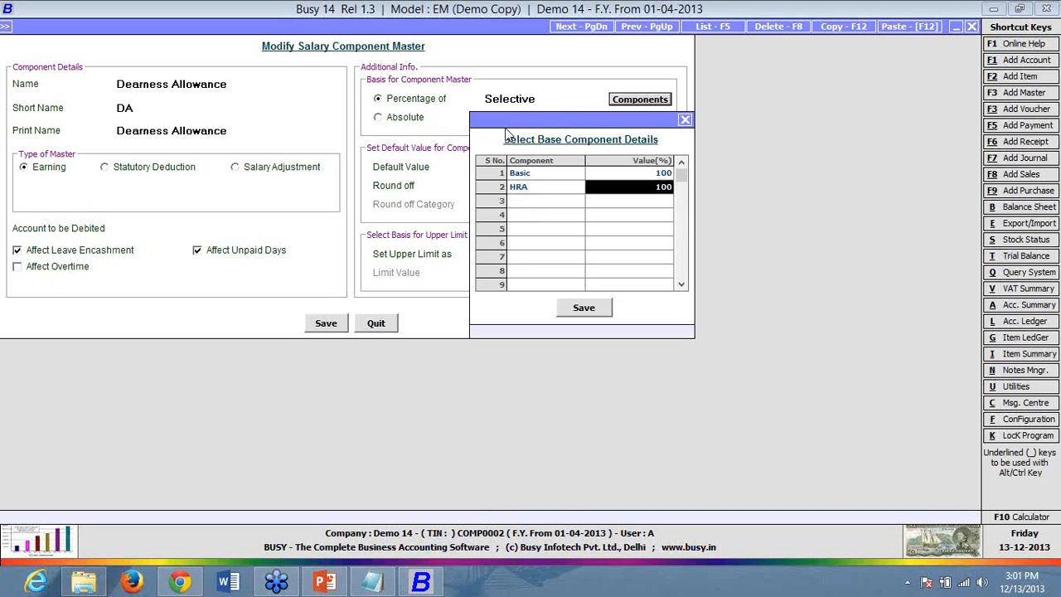
pyautogui.write('50')
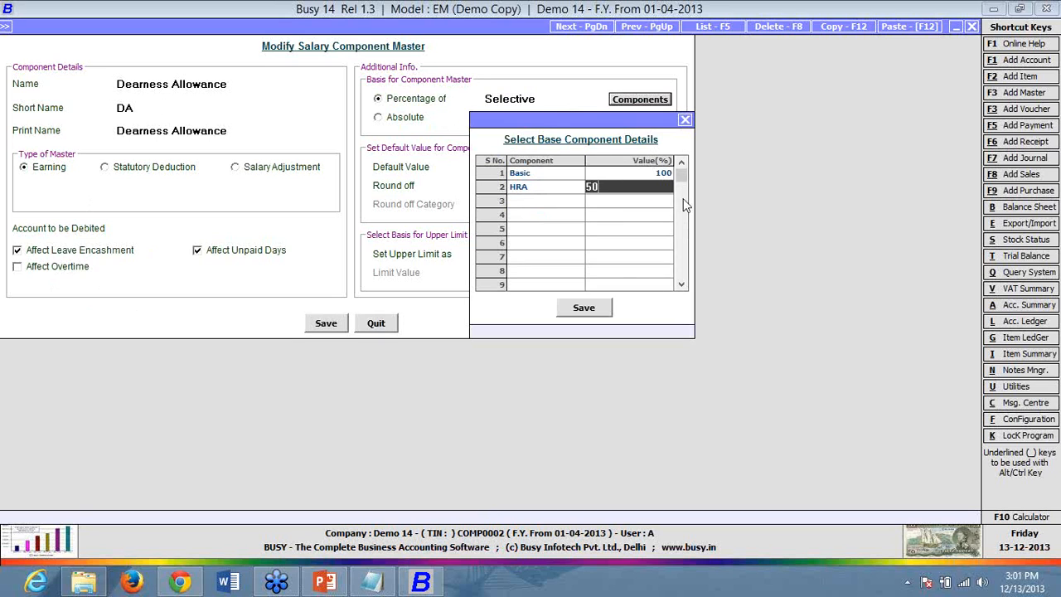
# - Close the base component details and set the percentage basis back to Basic
pyautogui.click(685, 119)
pyautogui.click(543, 94)
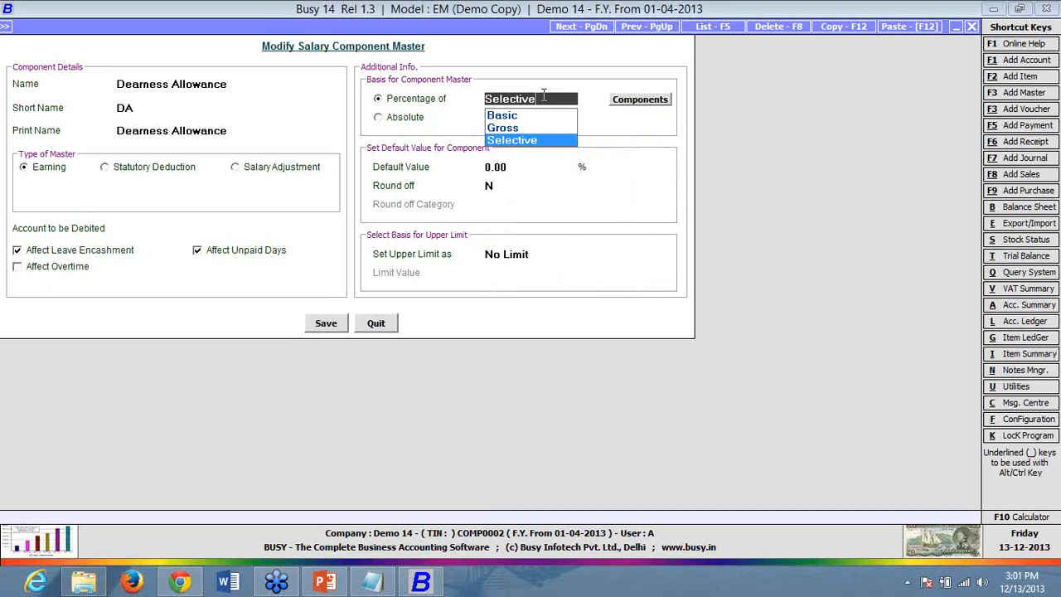
pyautogui.press('Up')
pyautogui.press('Up')
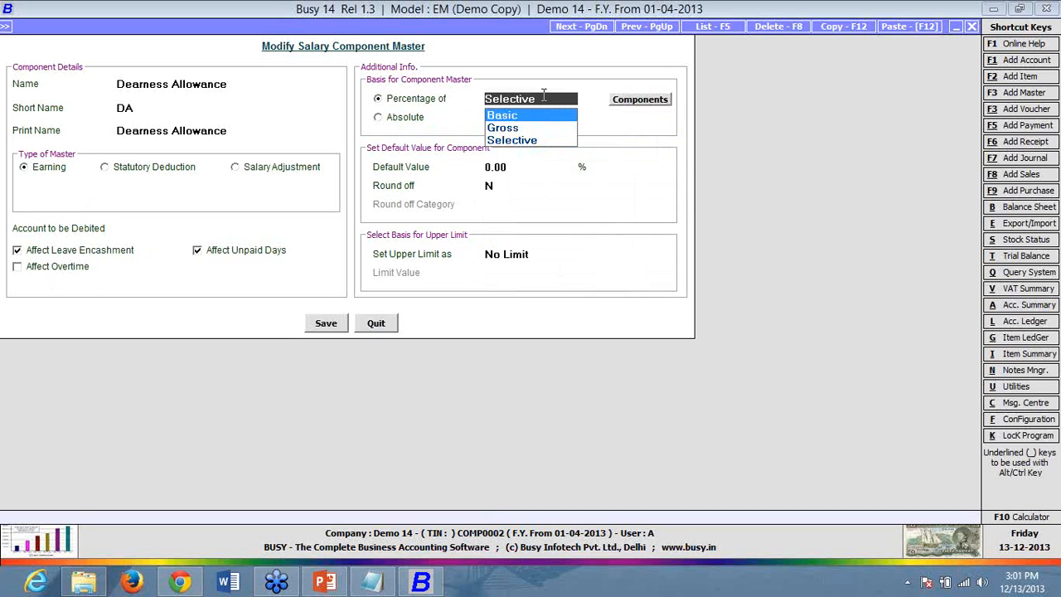
pyautogui.press('Return')
# - Give Dearness Allowance a 10% default value with a Limit of Wages upper limit of 10000
pyautogui.write('10')
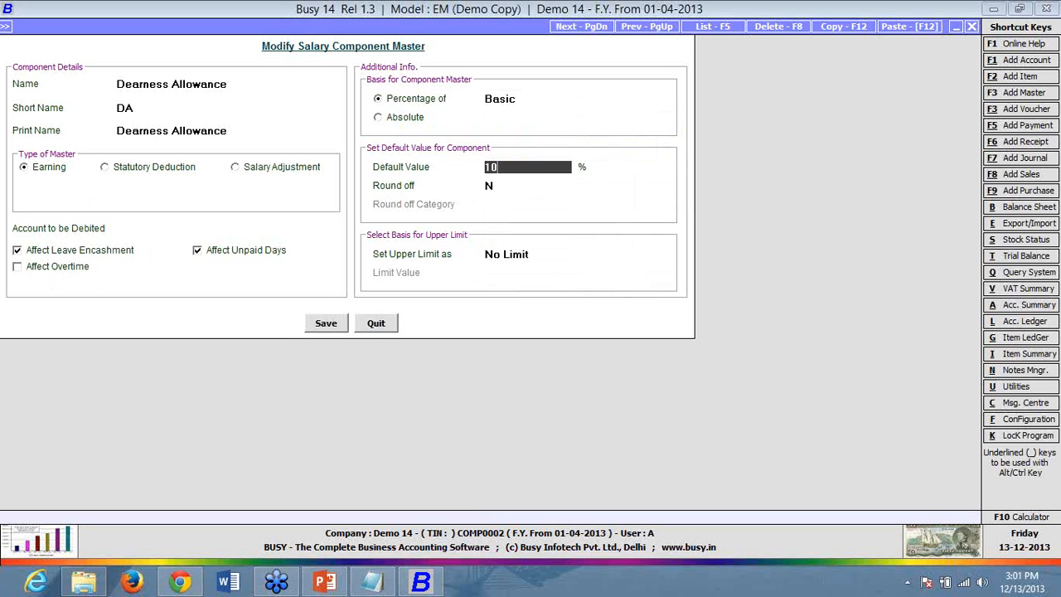
pyautogui.press('Return')
pyautogui.press('Return')
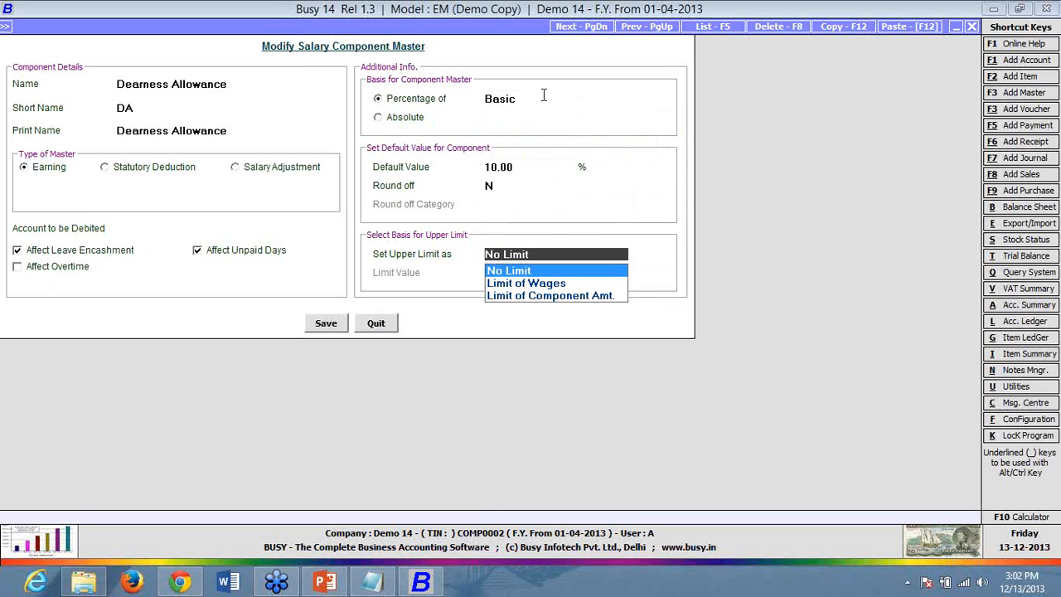
pyautogui.press('Down')
pyautogui.press('Return')
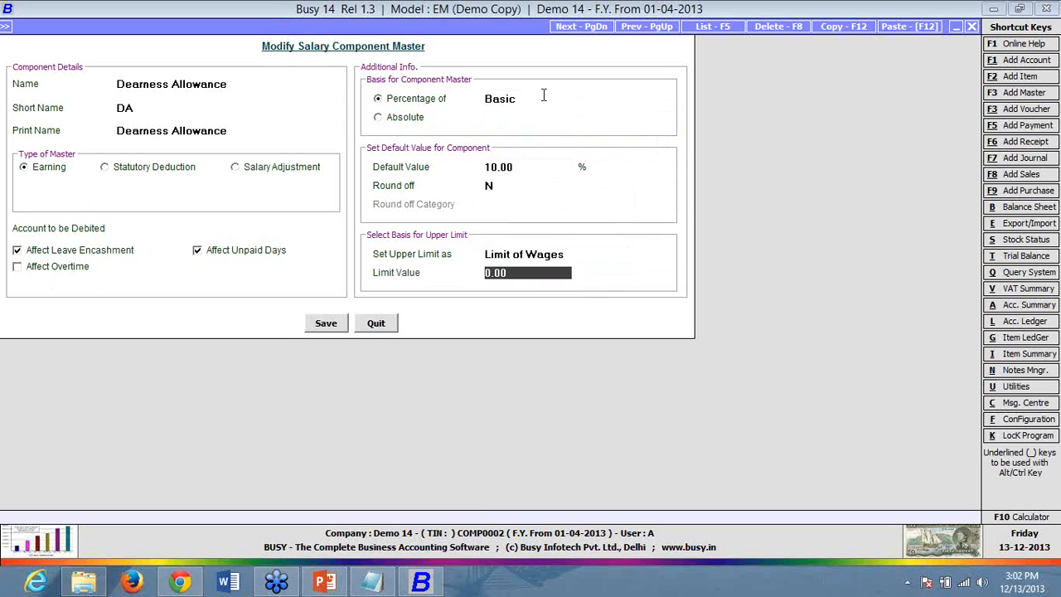
pyautogui.write('10000')
pyautogui.press('Return')
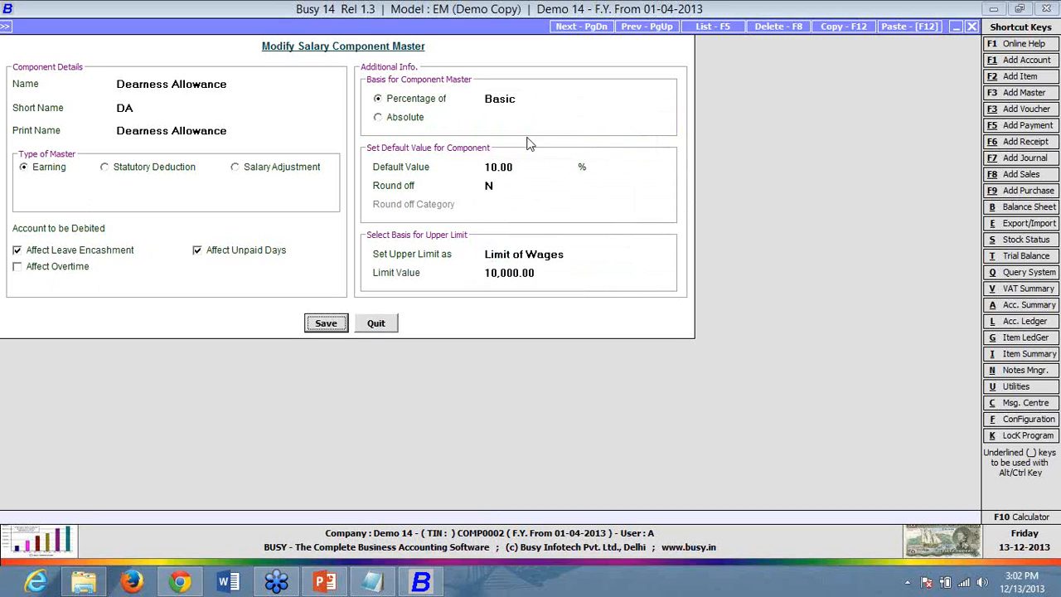
# - Try Limit of Component Amt. as the upper limit, keep Basic, then revert to No Limit
pyautogui.click(562, 256)
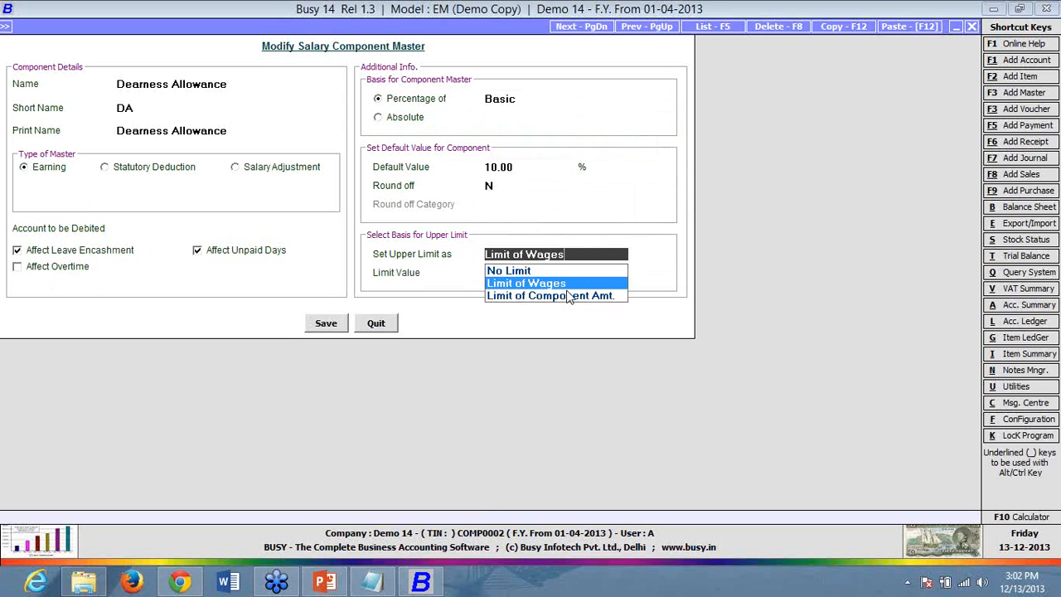
pyautogui.click(564, 297)
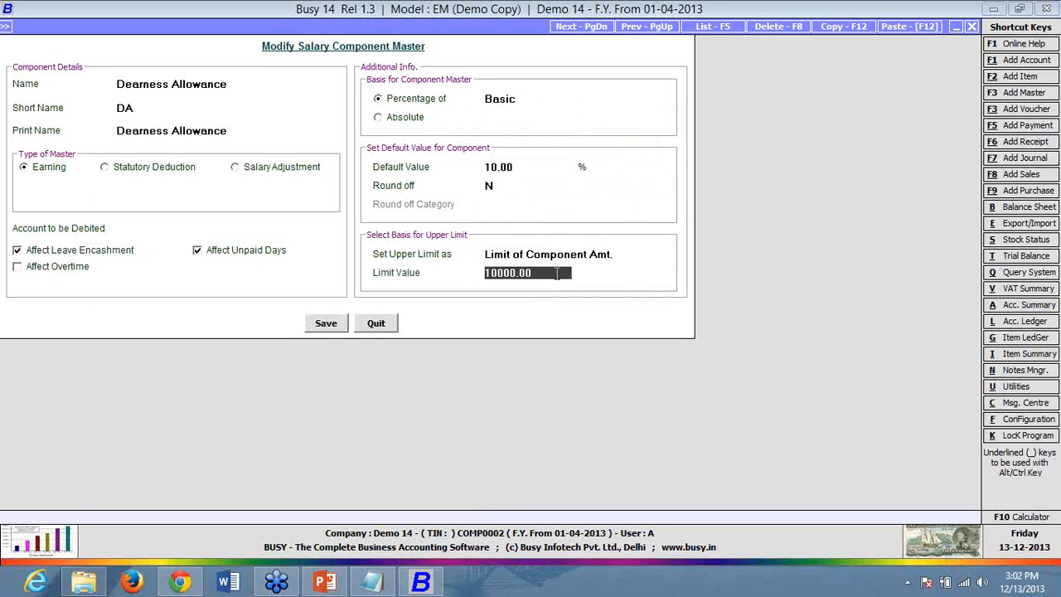
pyautogui.click(511, 101)
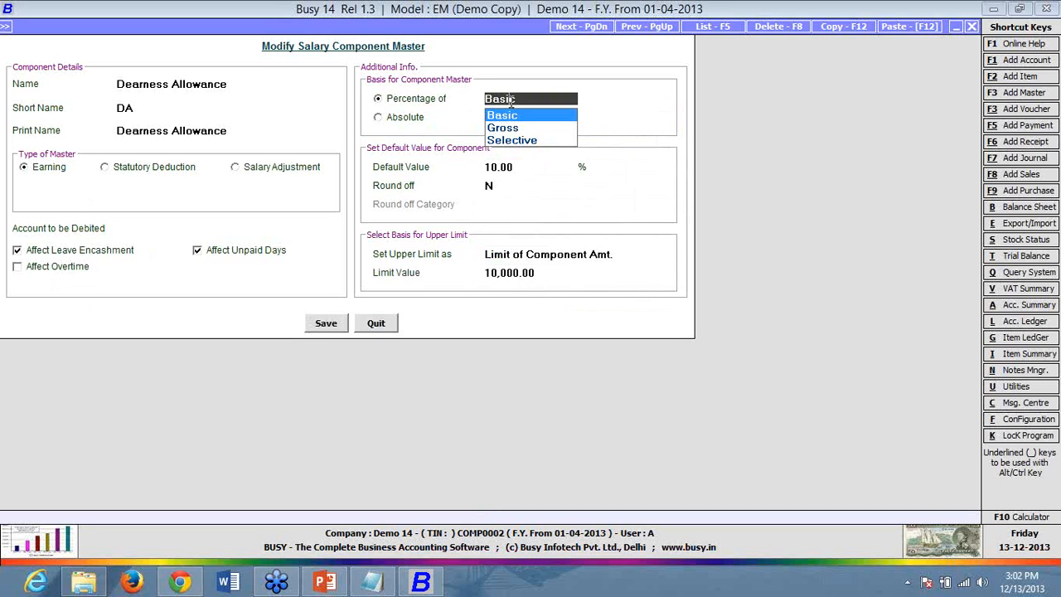
pyautogui.click(547, 272)
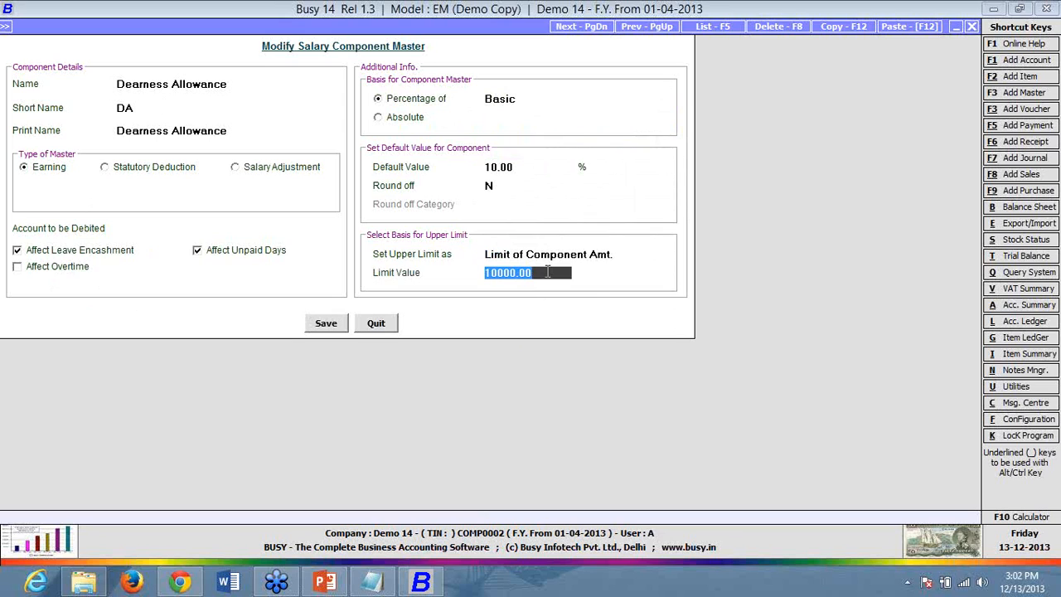
pyautogui.click(547, 272)
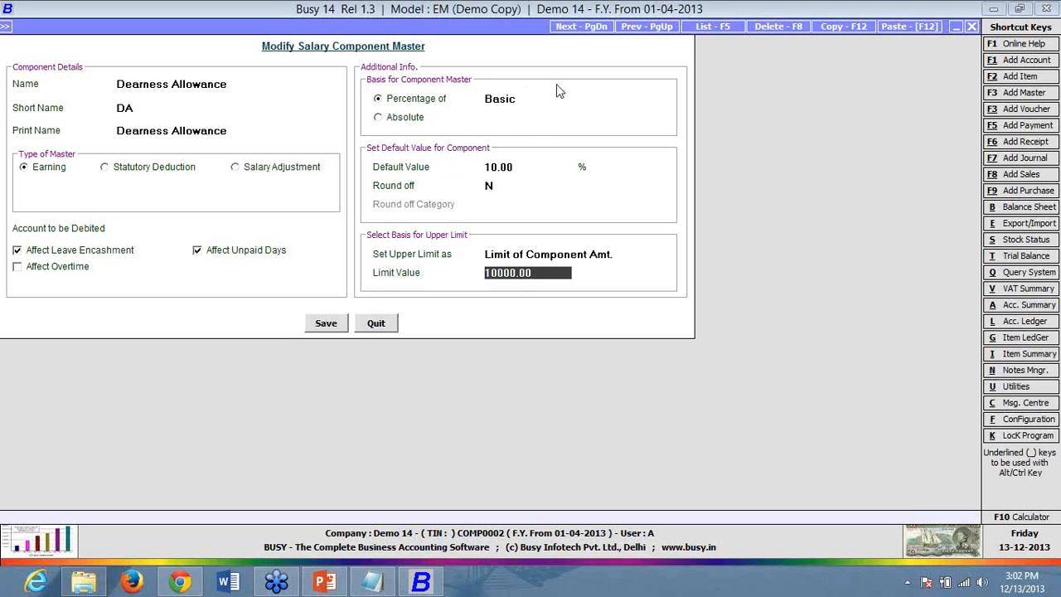
pyautogui.click(524, 98)
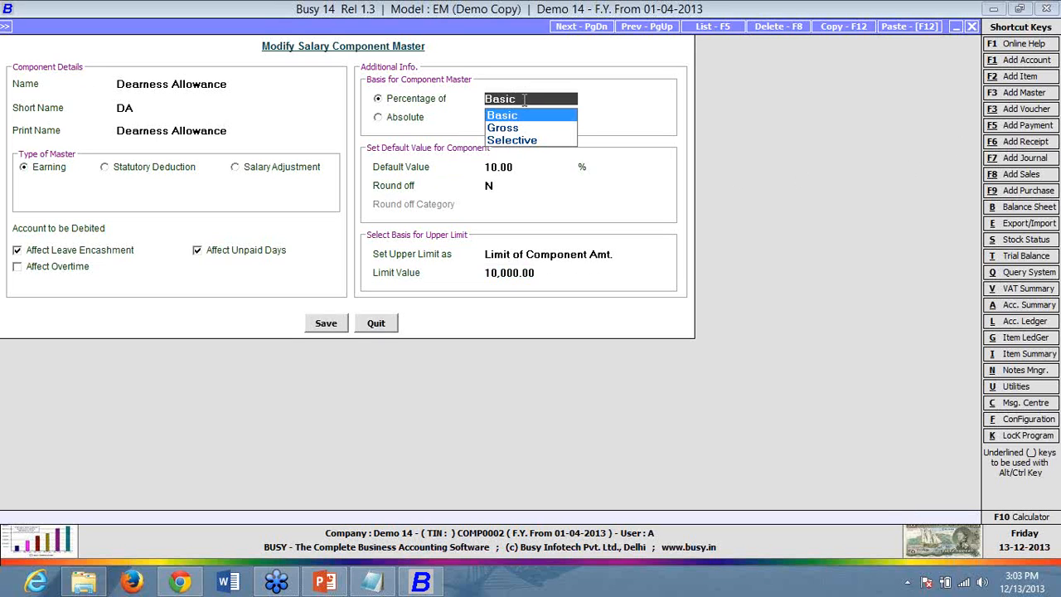
pyautogui.click(549, 276)
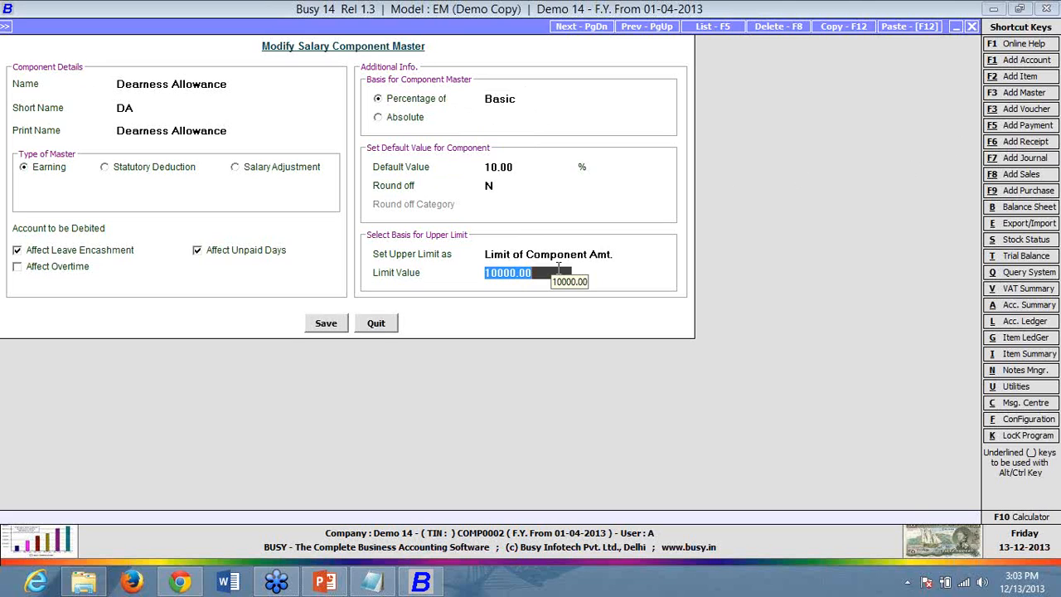
pyautogui.click(525, 254)
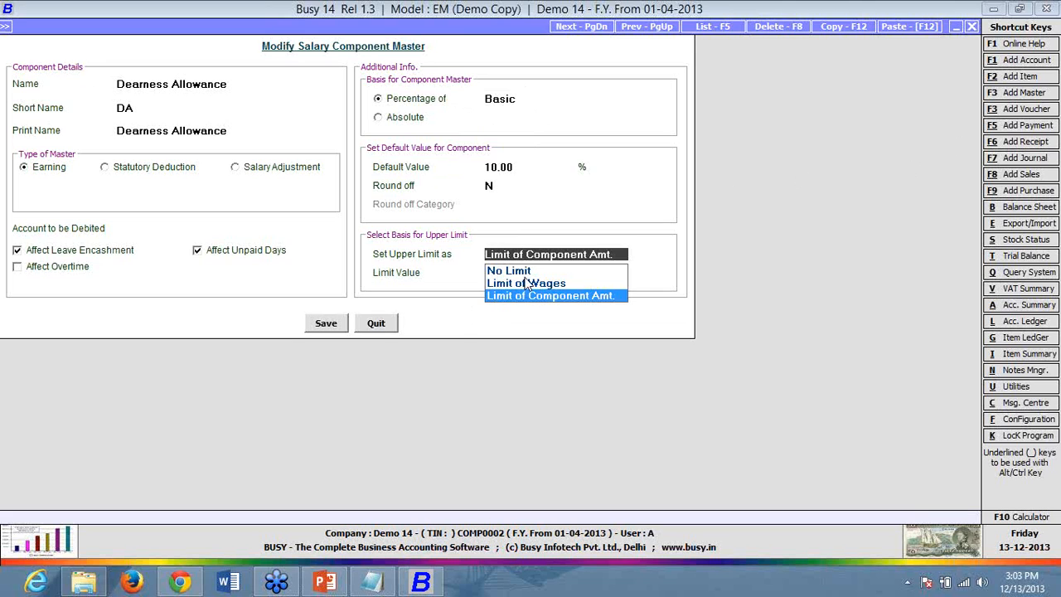
pyautogui.click(526, 271)
pyautogui.click(314, 329)
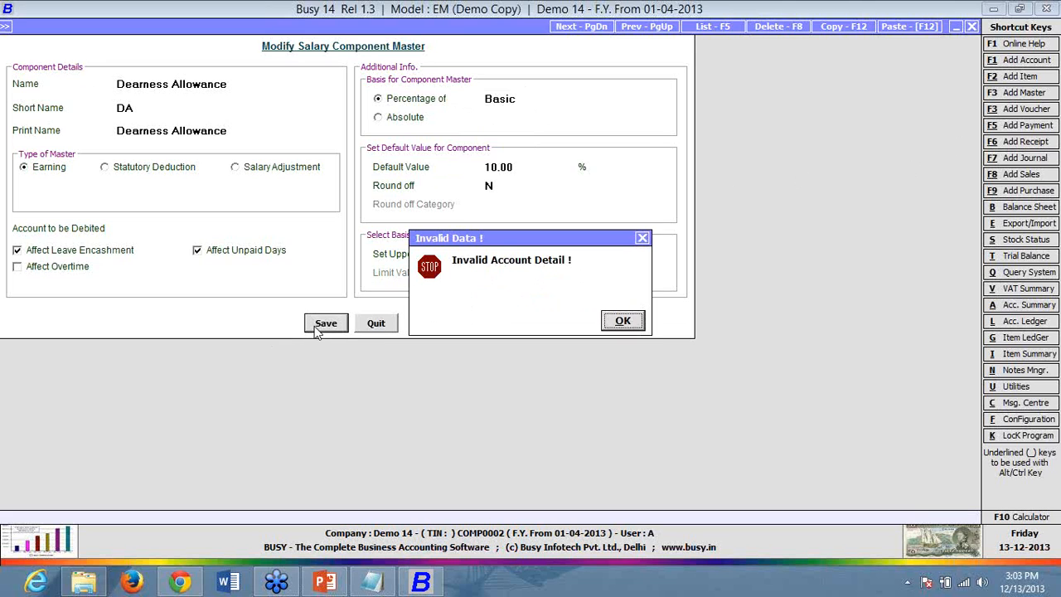
pyautogui.click(635, 324)
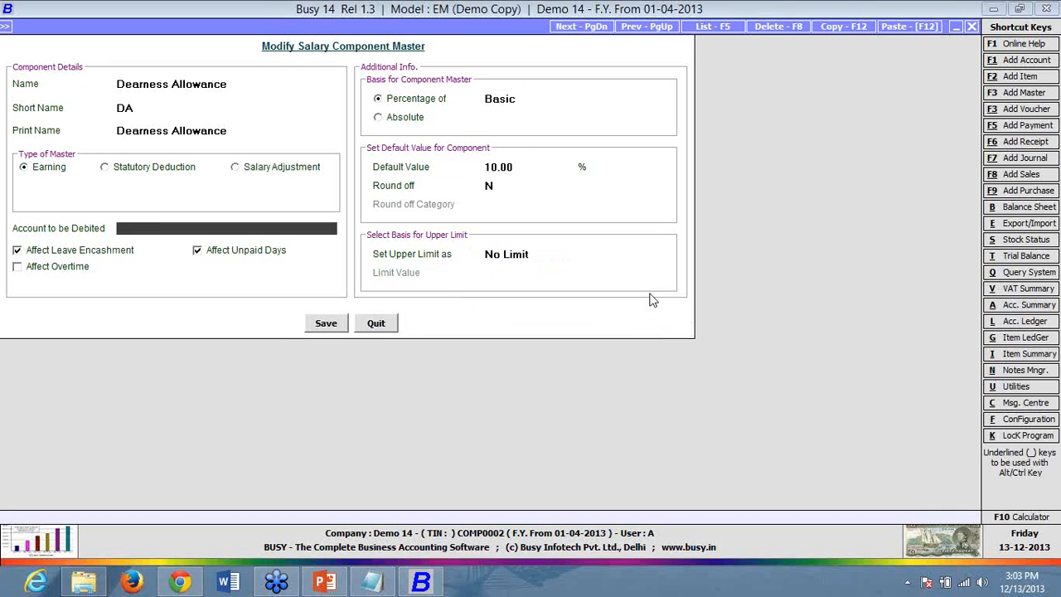
pyautogui.write('sal')
pyautogui.press('Return')
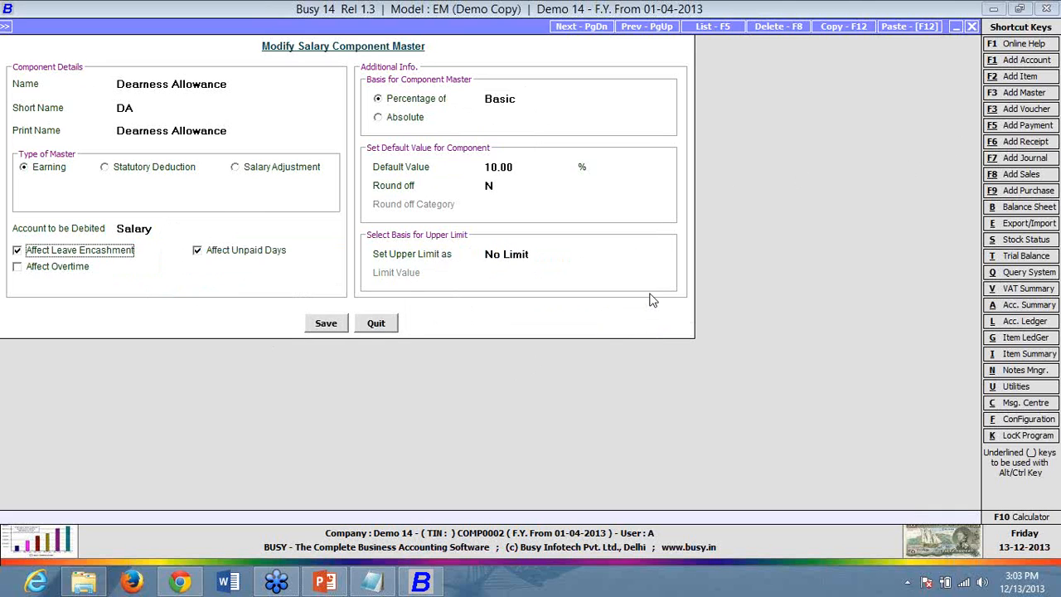
pyautogui.click(344, 324)
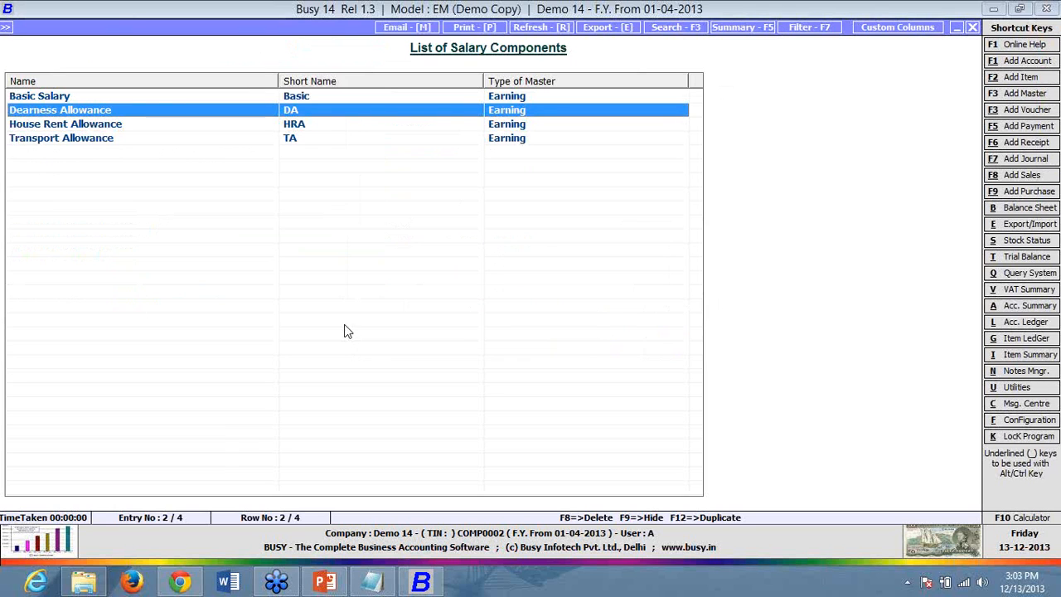
# - Set Salary as House Rent Allowance's debited account, save it, and close the component list
pyautogui.doubleClick(230, 123)
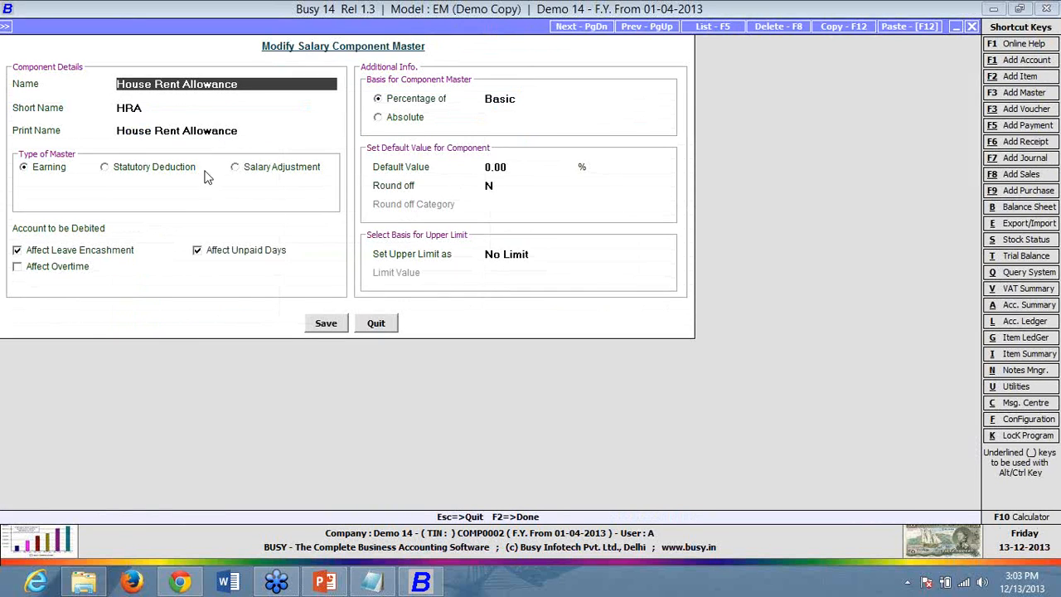
pyautogui.click(177, 226)
pyautogui.write('sala')
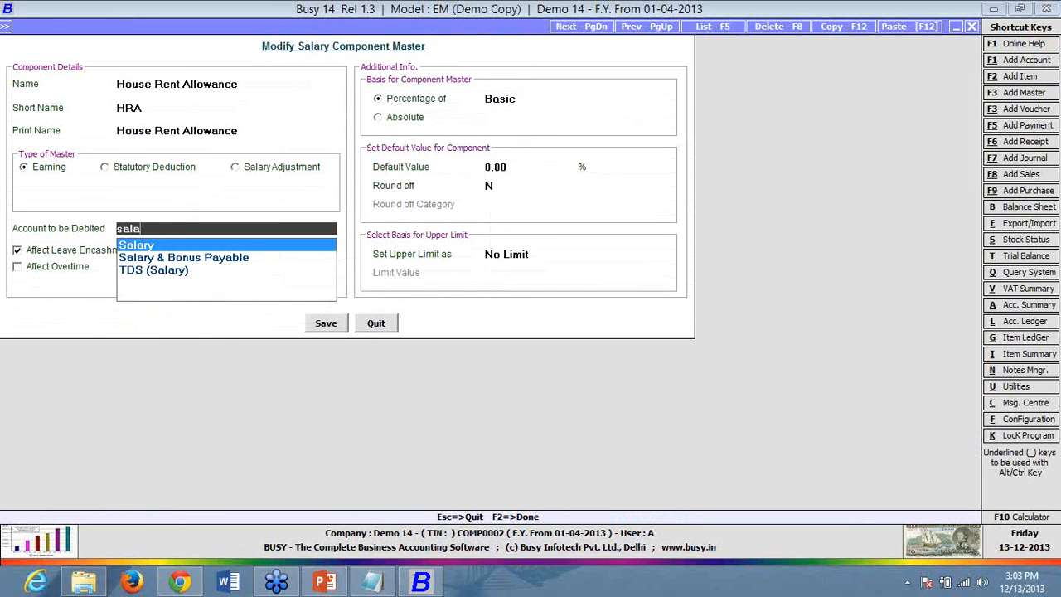
pyautogui.press('Return')
pyautogui.press('F2')
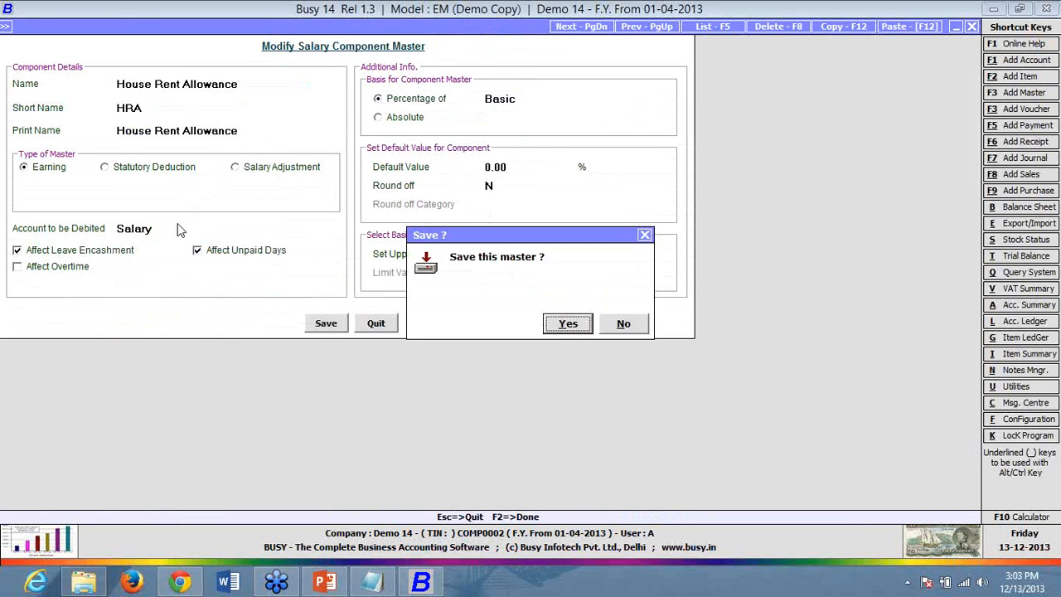
pyautogui.press('Return')
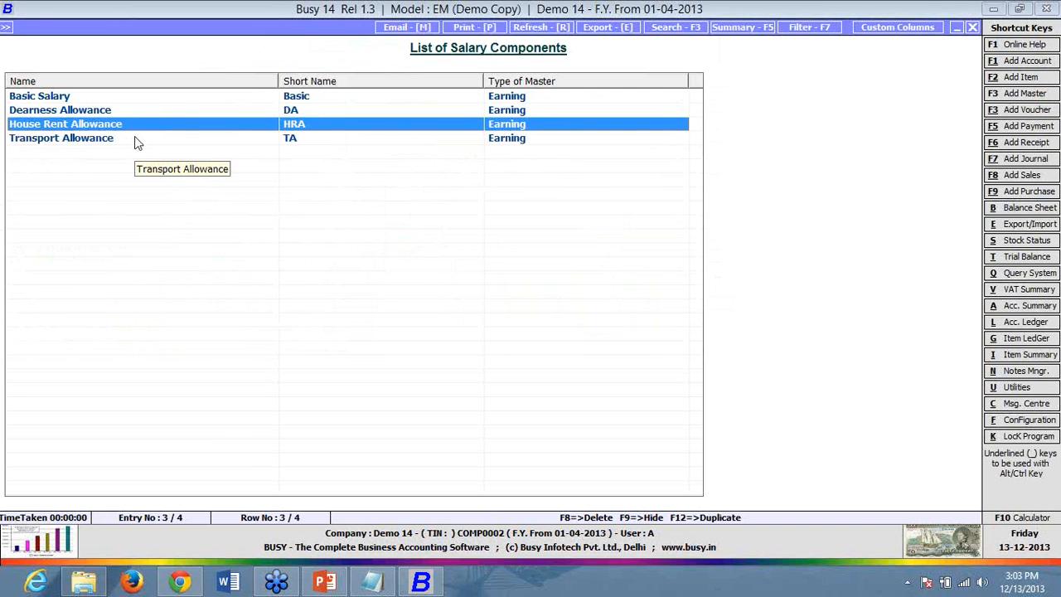
pyautogui.press('Escape')
pyautogui.press('Escape')
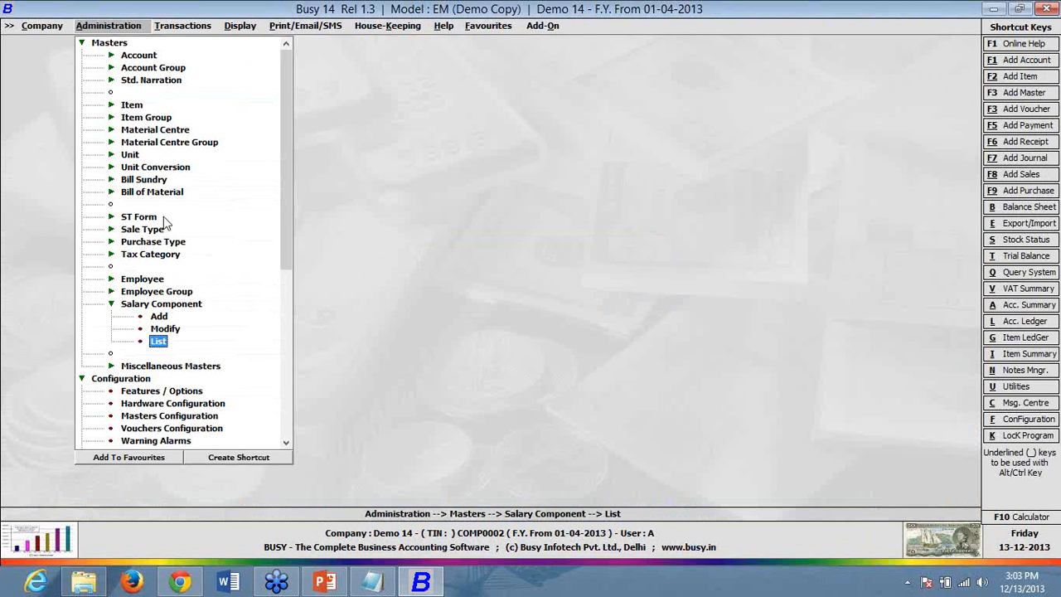
# - Add a new Provident Fund component as a Statutory Deduction with deduction type Others
pyautogui.doubleClick(165, 317)
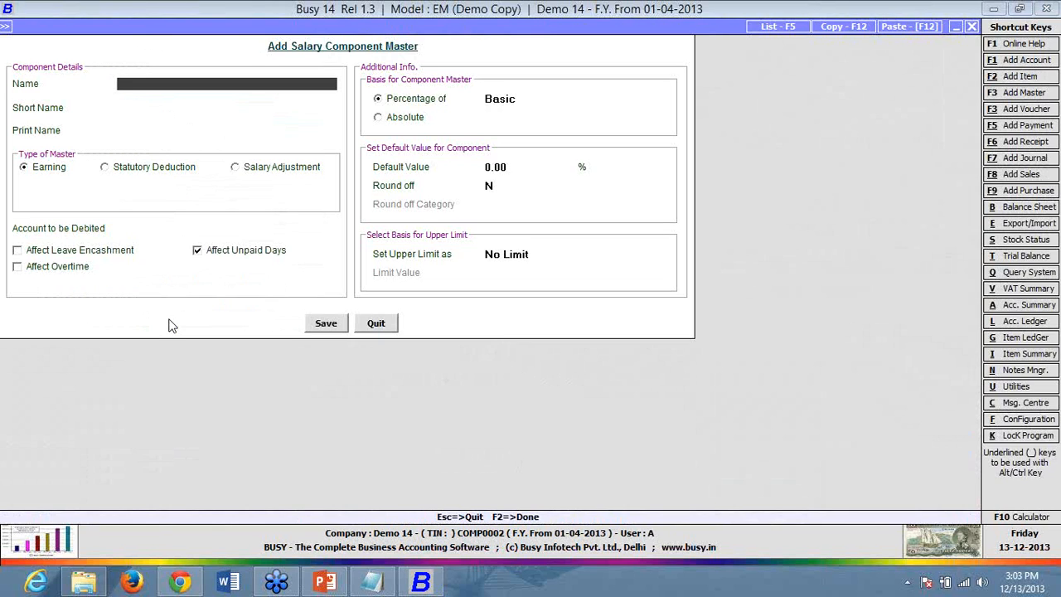
pyautogui.write('provident fund')
pyautogui.press('Return')
pyautogui.press('Return')
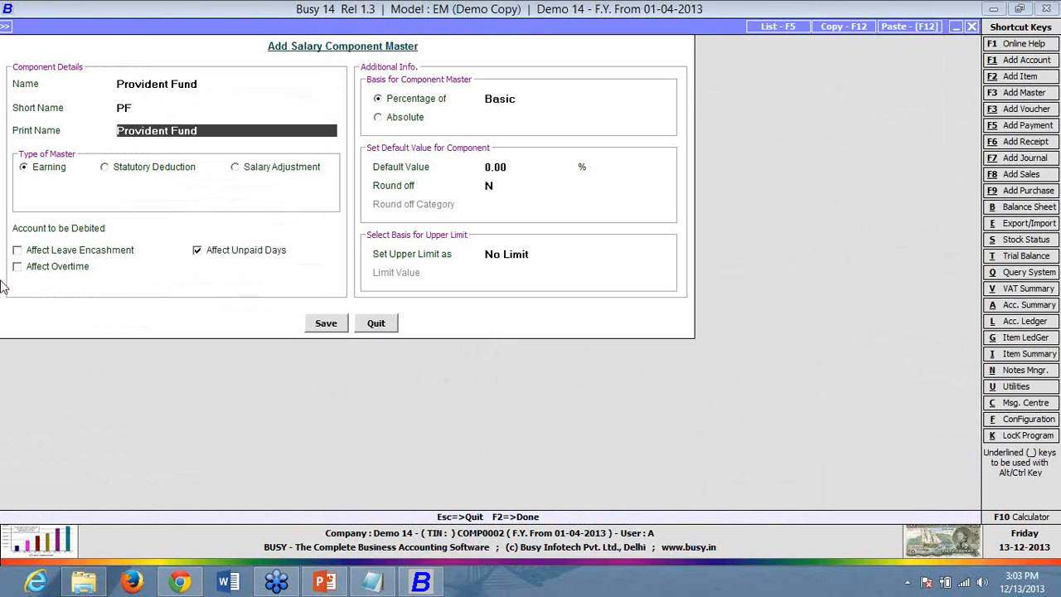
pyautogui.click(149, 170)
pyautogui.click(165, 194)
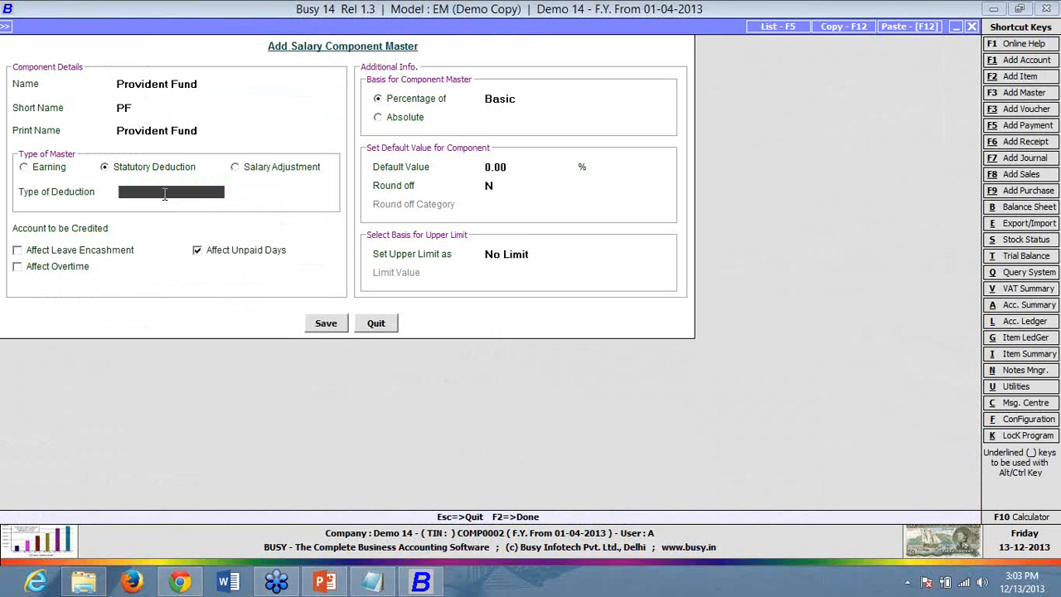
pyautogui.press('Return')
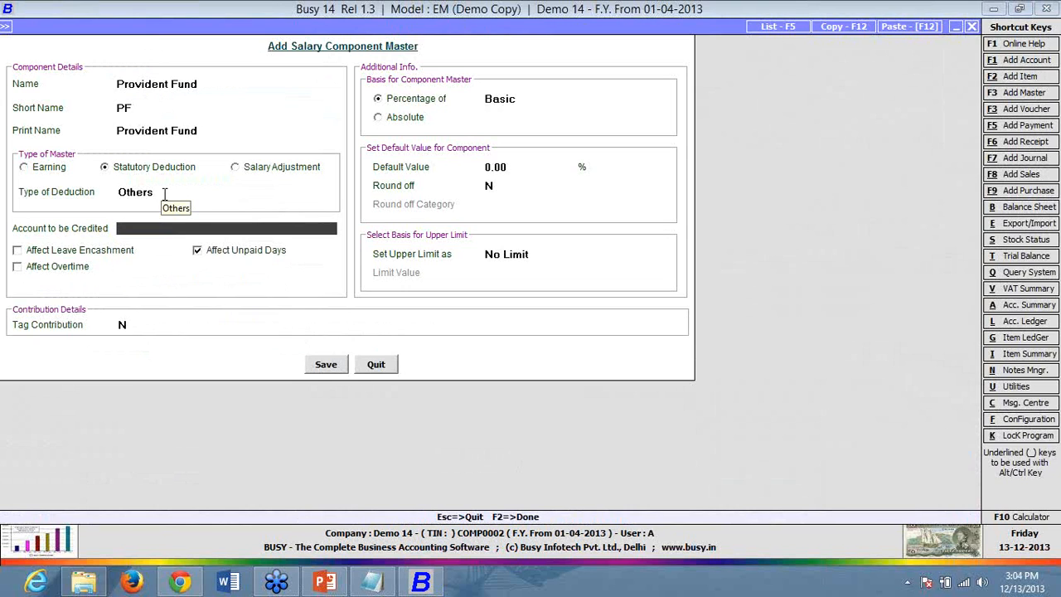
# - Create a new account 'Pf Deducted' under Current Liabilities as Provident Fund's credited account
pyautogui.press('F3')
pyautogui.write('pf')
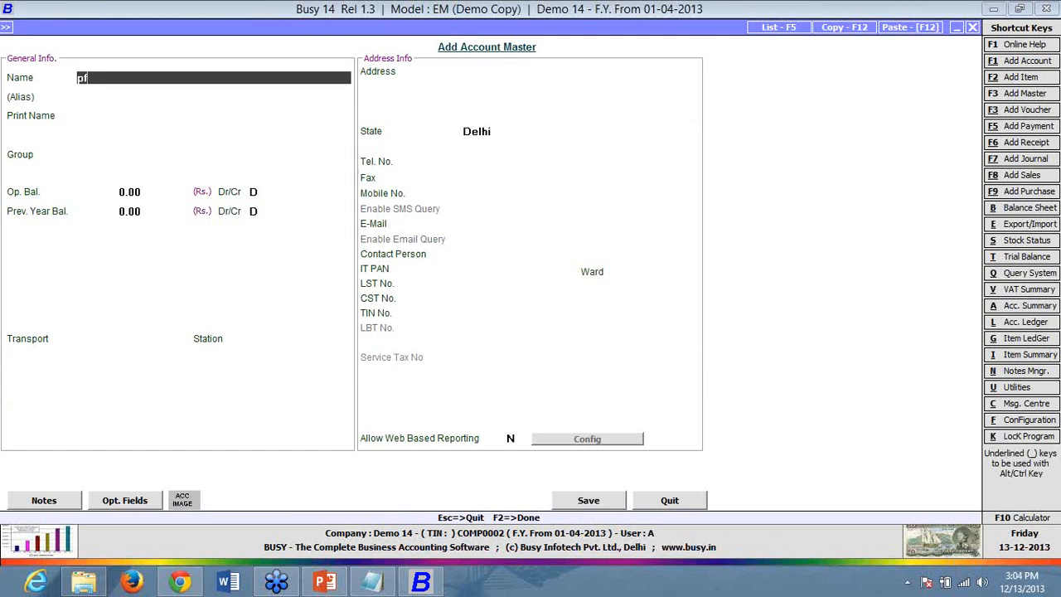
pyautogui.write(' deducted')
pyautogui.press('Return')
pyautogui.press('Return')
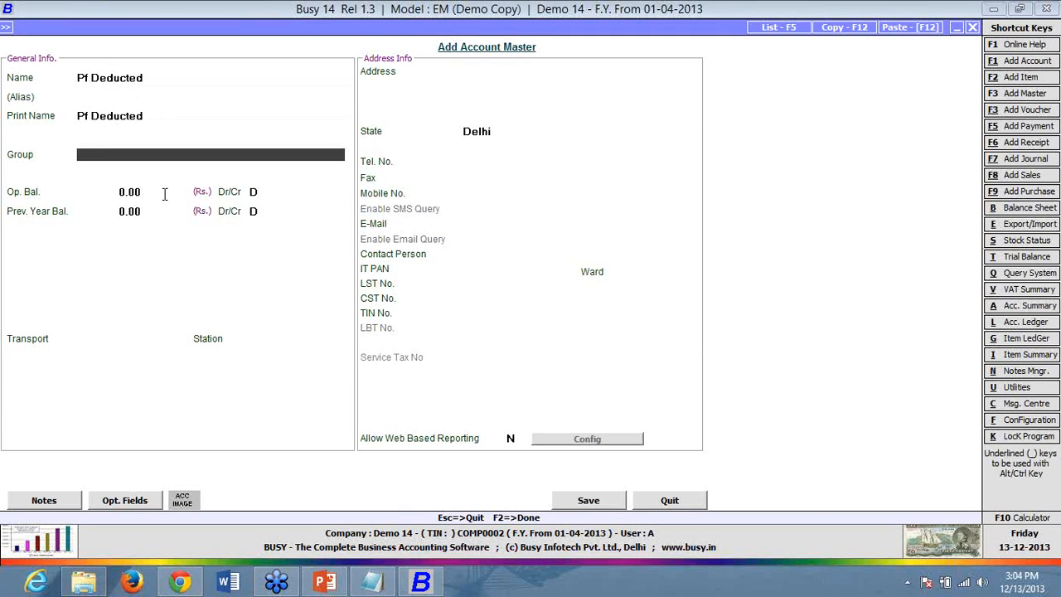
pyautogui.write('curr')
pyautogui.press('Down')
pyautogui.press('Return')
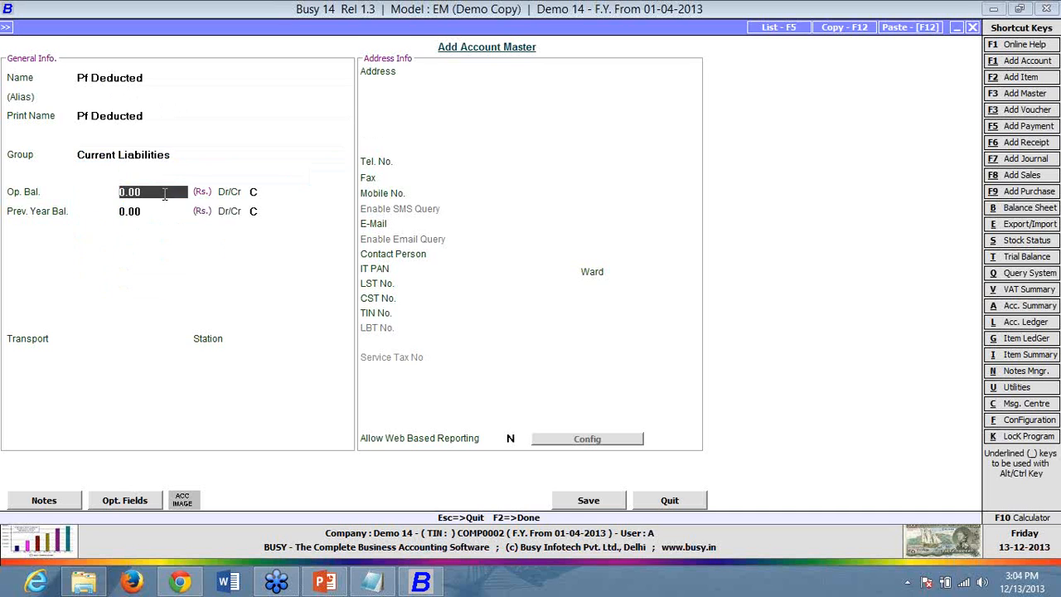
pyautogui.press('F2')
pyautogui.press('Return')
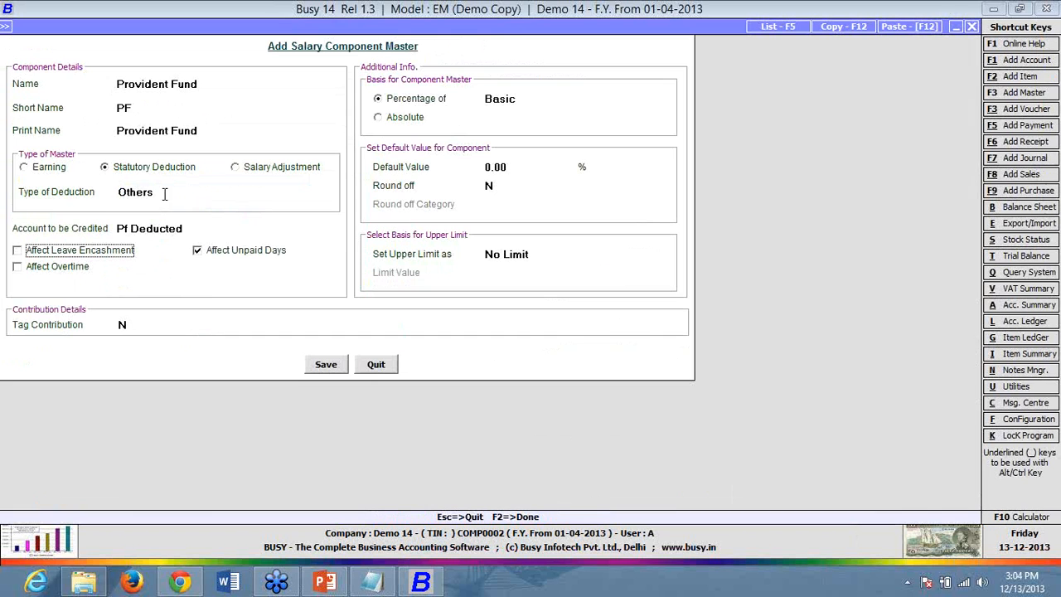
# - Give Provident Fund a default value of 10% of Basic and set Tag Contribution to Y
pyautogui.click(111, 248)
pyautogui.click(102, 257)
pyautogui.click(550, 96)
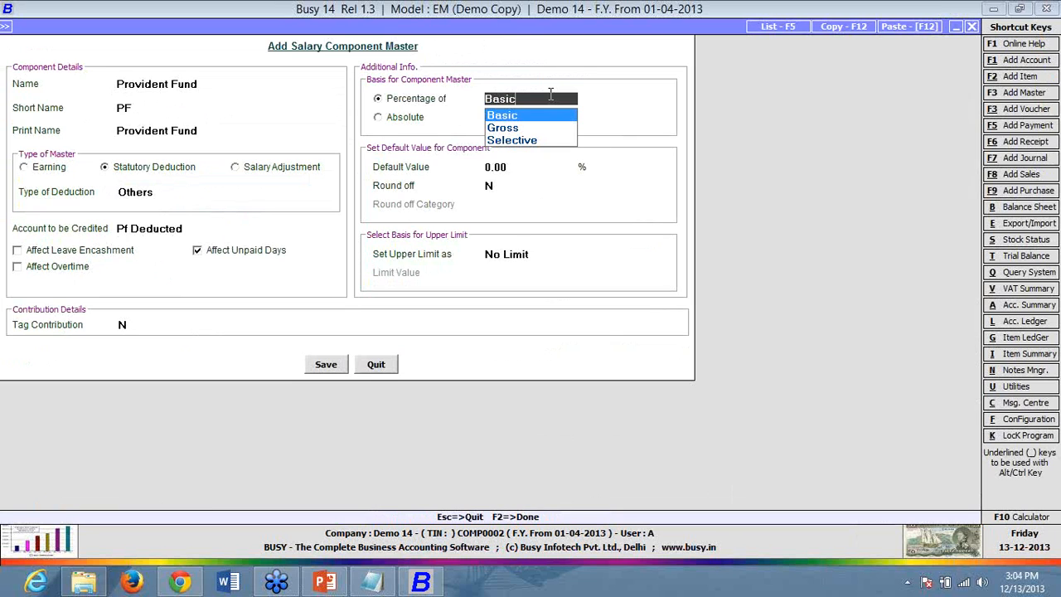
pyautogui.press('Return')
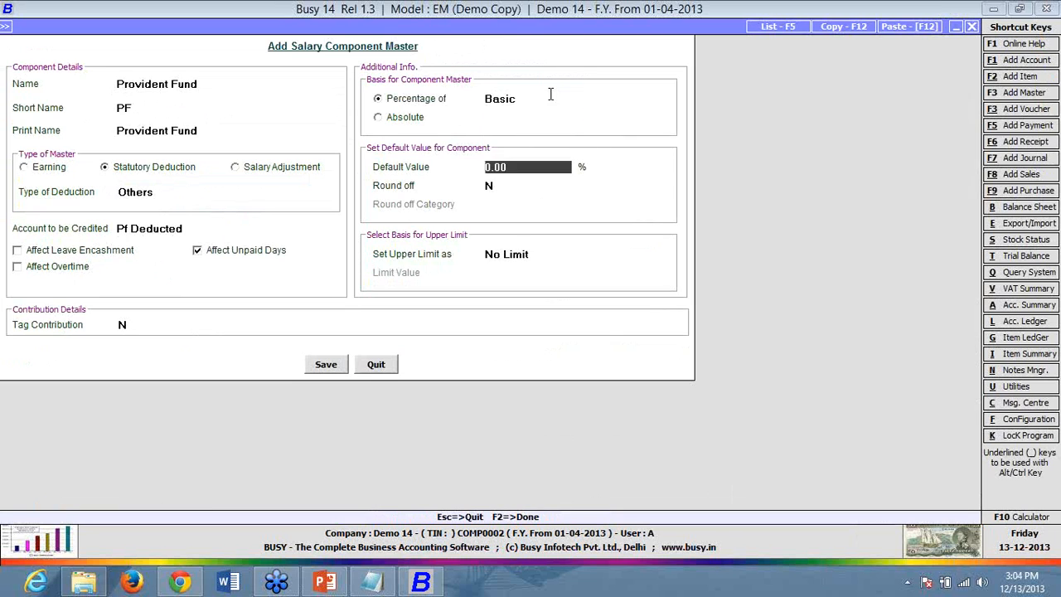
pyautogui.write('10')
pyautogui.press('Return')
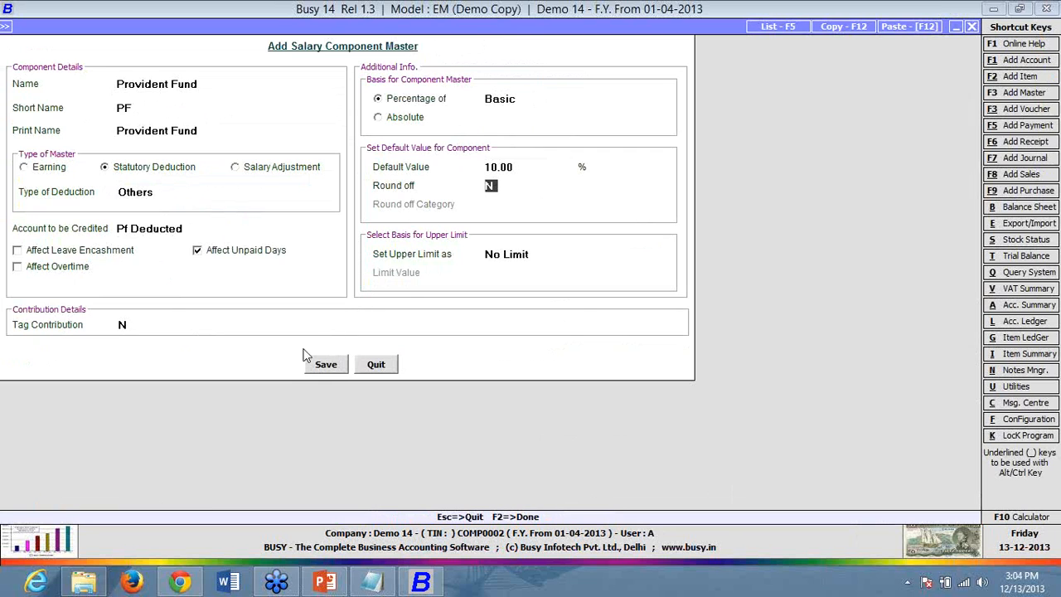
pyautogui.click(127, 324)
pyautogui.write('Y')
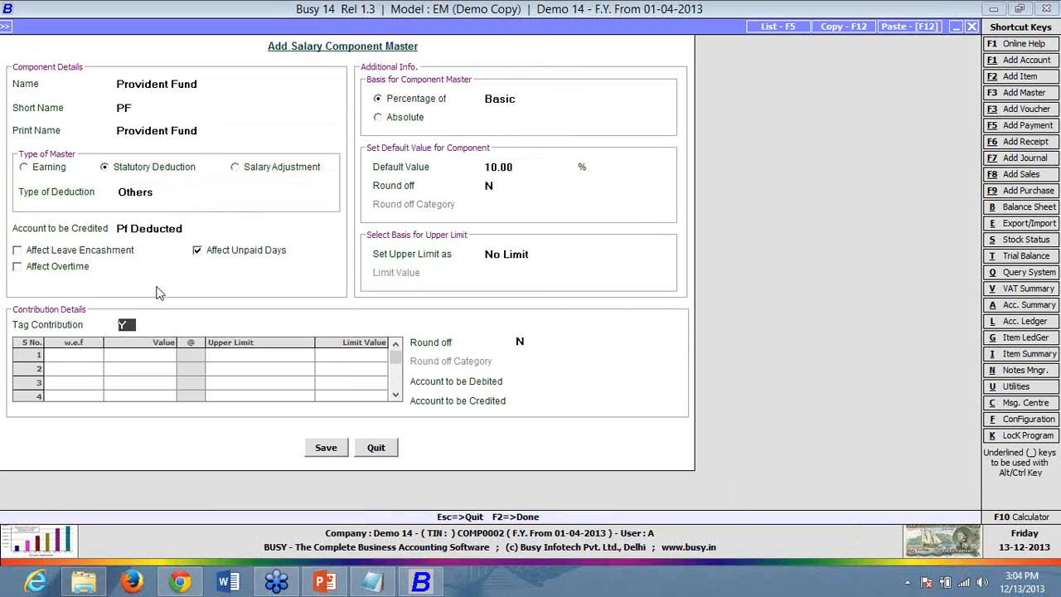
# - Keep Others as the Provident Fund deduction type
pyautogui.click(160, 169)
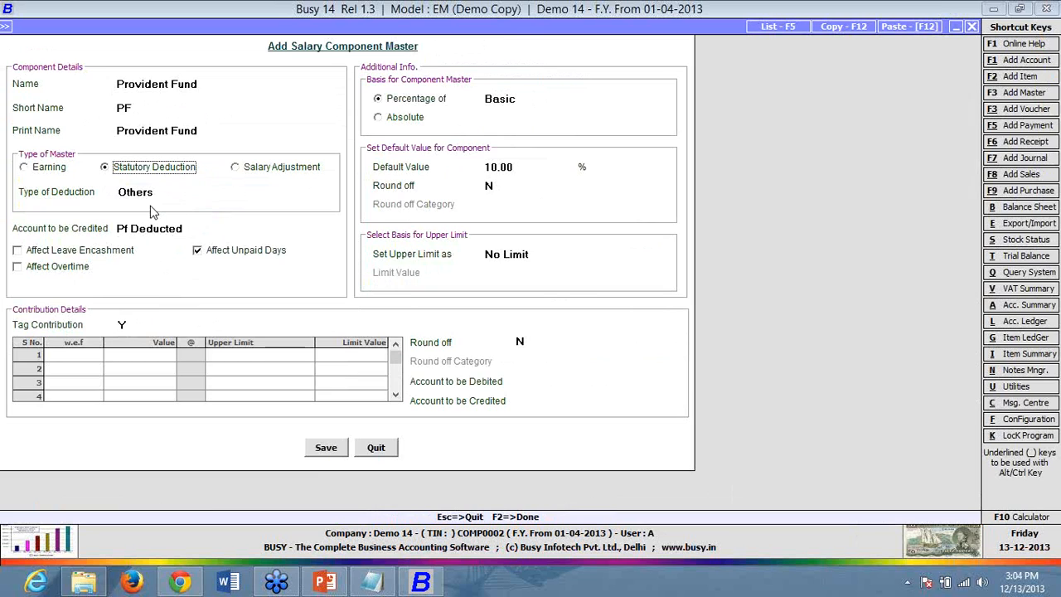
pyautogui.click(171, 192)
pyautogui.write('Ot')
pyautogui.press('BackSpace')
pyautogui.press('BackSpace')
pyautogui.press('BackSpace')
pyautogui.click(172, 192)
pyautogui.press('Return')
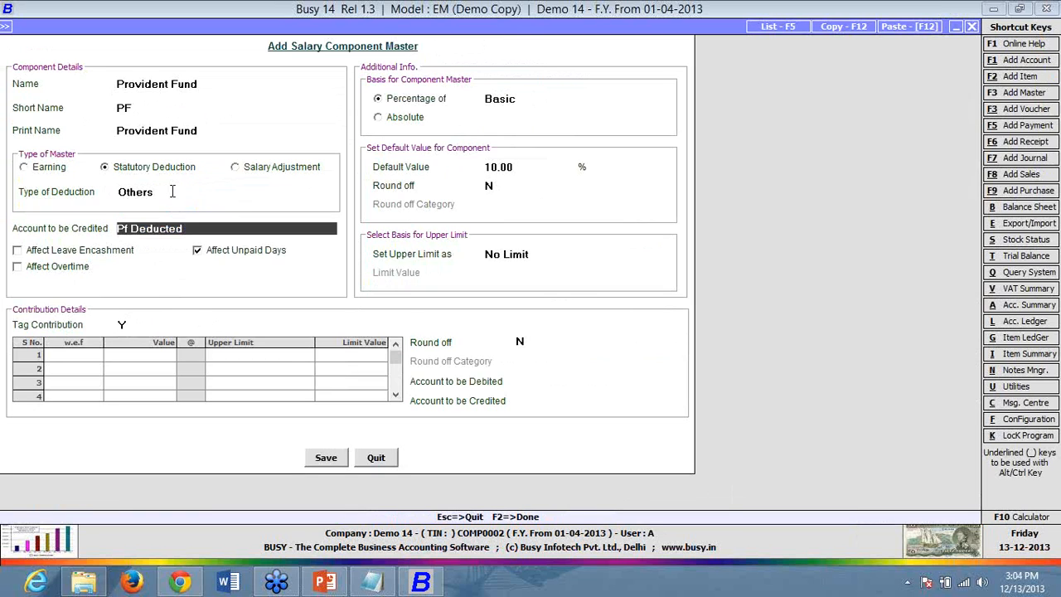
# - Add a contribution row of 10% effective 01-04-2013 with No Limit
pyautogui.click(79, 363)
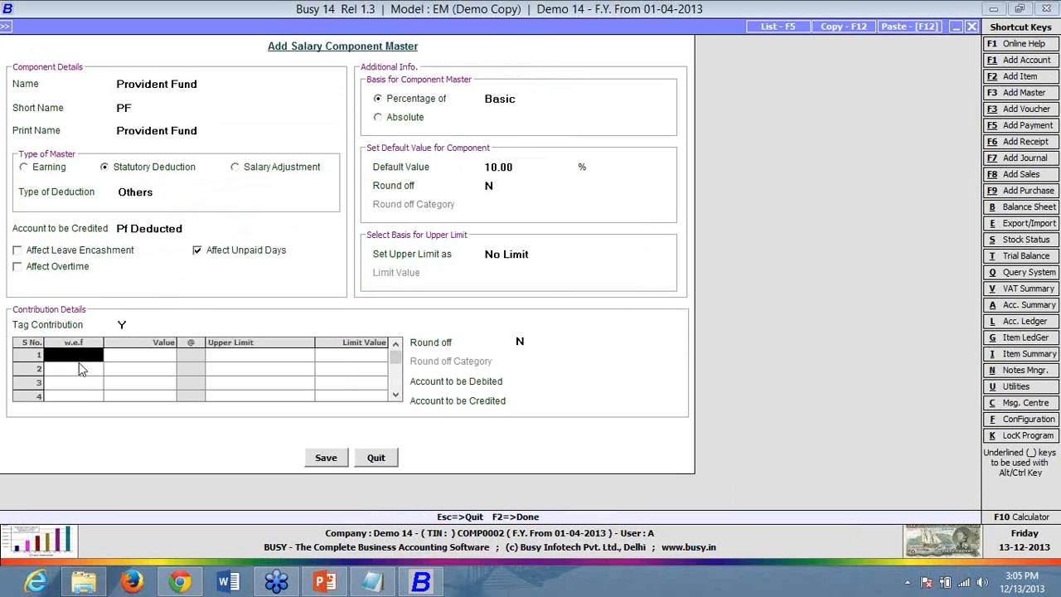
pyautogui.write('1')
pyautogui.write('-0')
pyautogui.write('4')
pyautogui.press('Return')
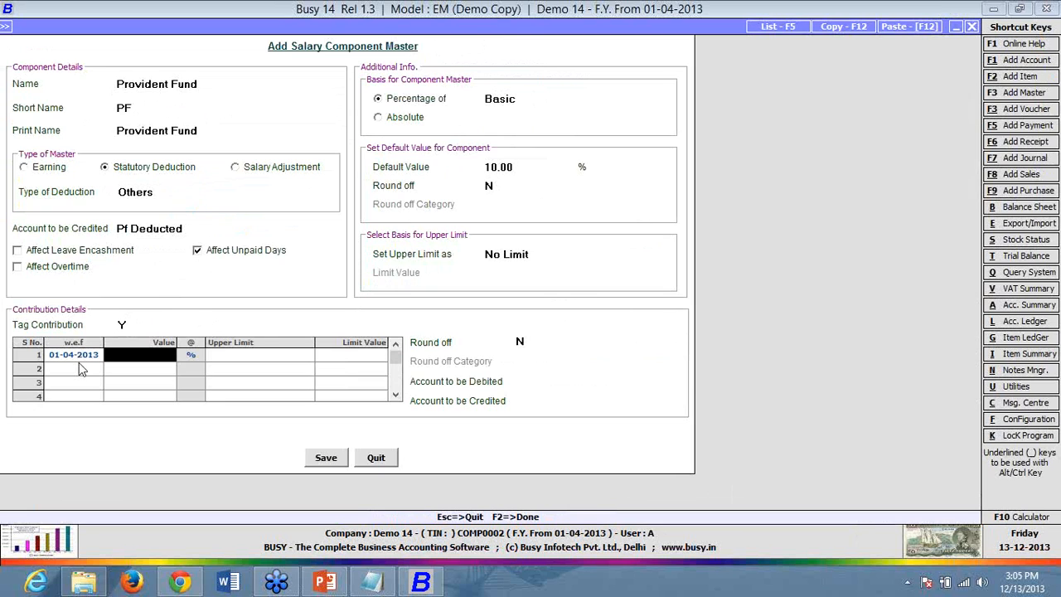
pyautogui.write('10')
pyautogui.press('Return')
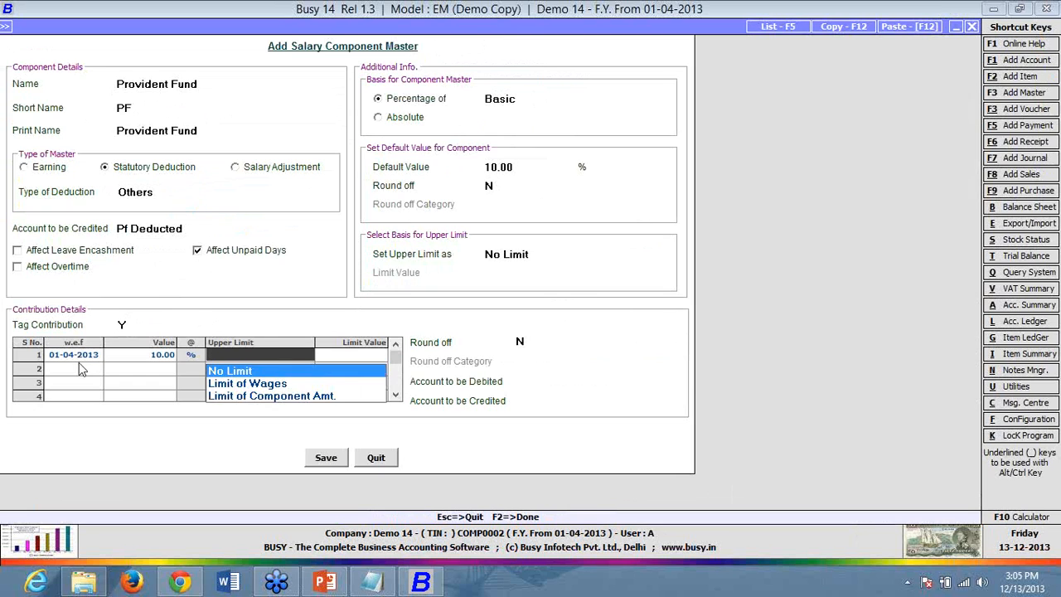
pyautogui.press('Return')
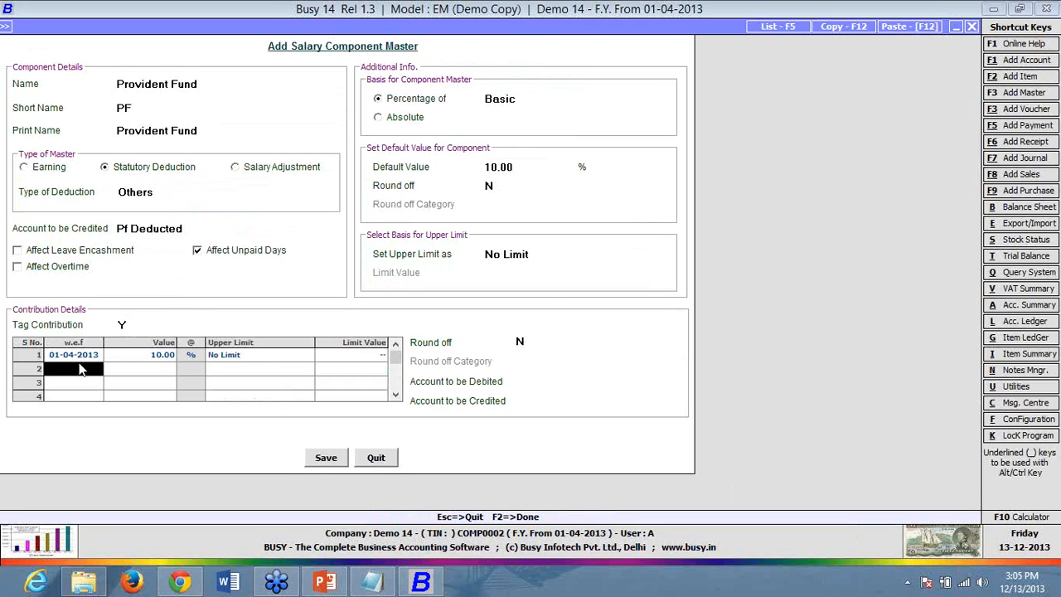
pyautogui.click(584, 382)
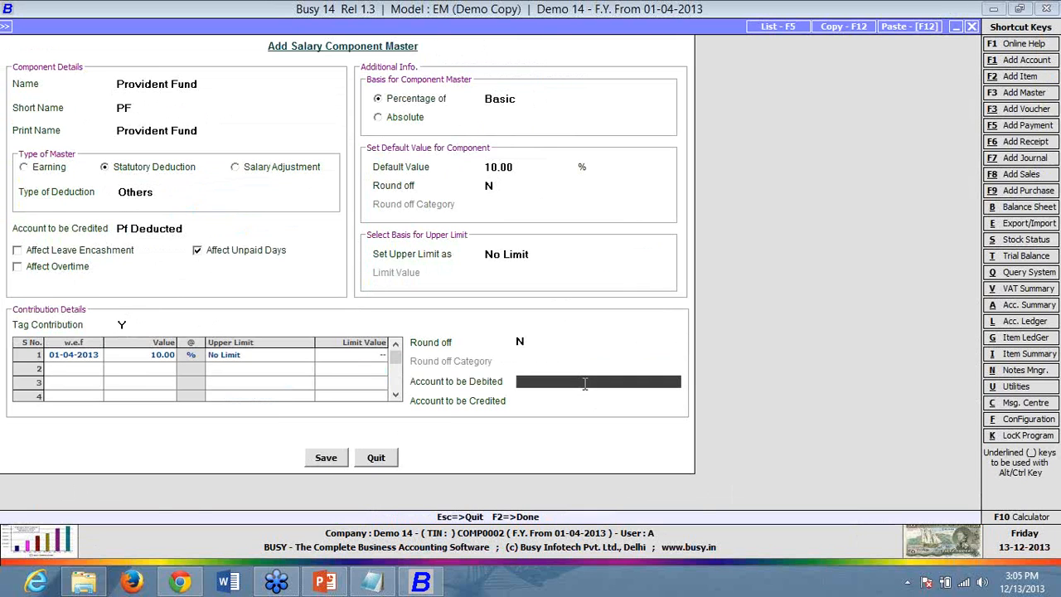
# - Create expense account 'Pf Given To Employee' under Expenses (Indirect/Admn.) as debit, crediting Pf Deducted
pyautogui.press('F3')
pyautogui.write('pf')
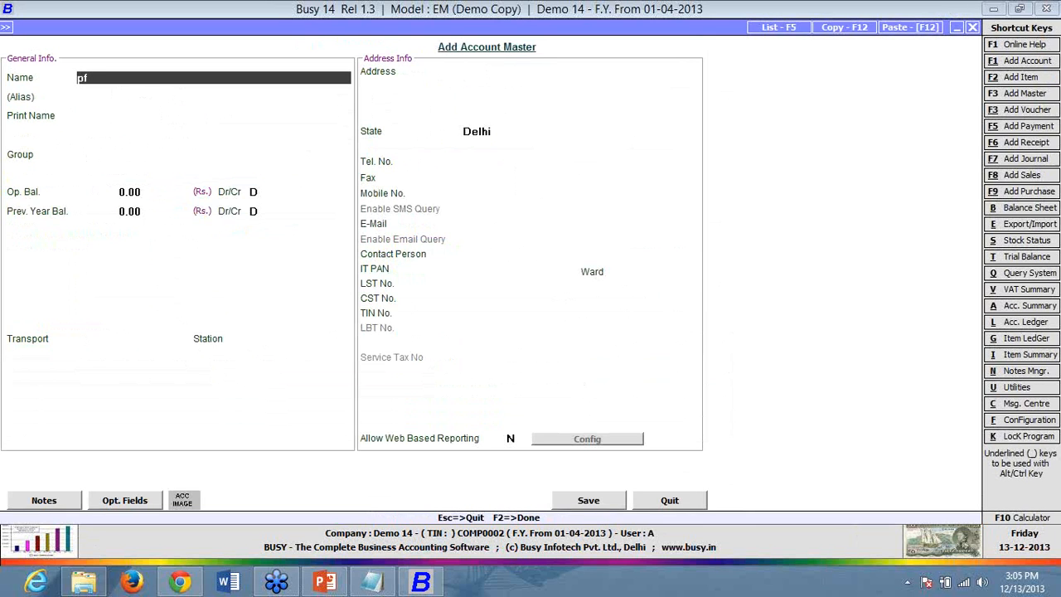
pyautogui.write(' given to employee')
pyautogui.press('Return')
pyautogui.press('Return')
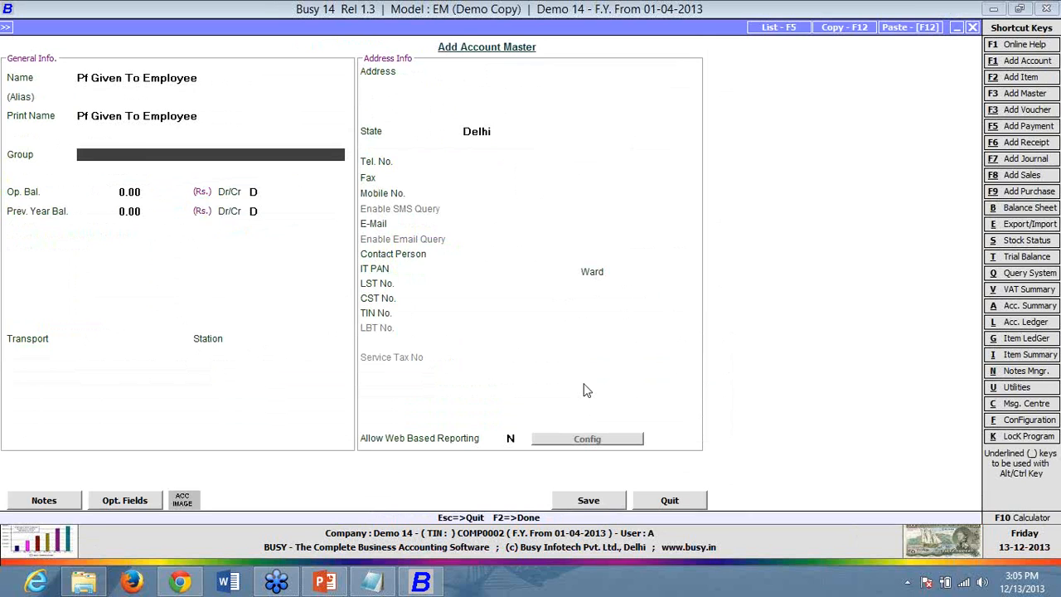
pyautogui.write('ex')
pyautogui.press('Down')
pyautogui.press('Return')
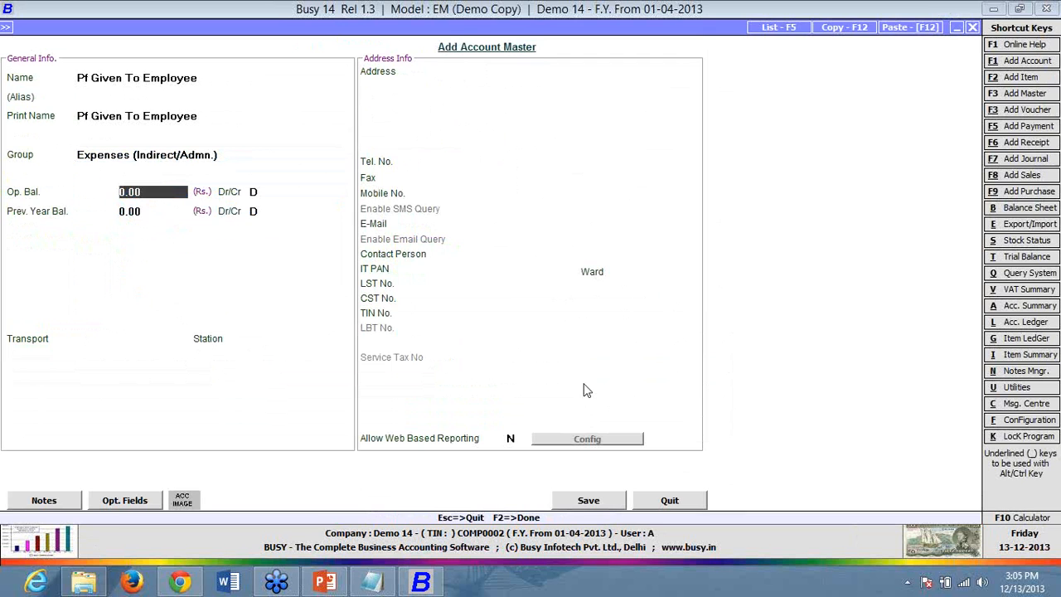
pyautogui.press('F2')
pyautogui.press('Return')
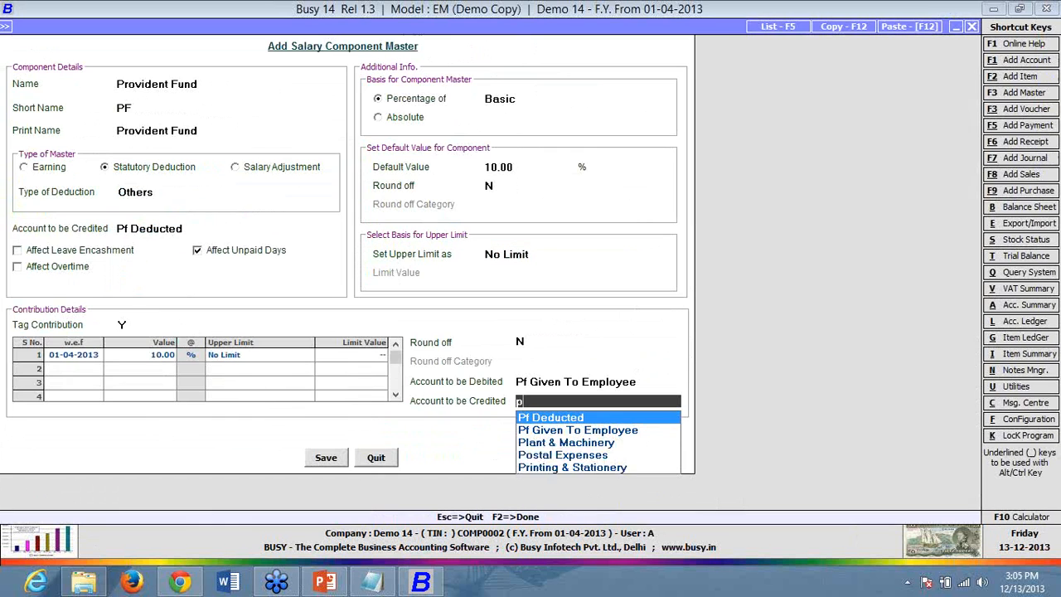
pyautogui.press('Return')
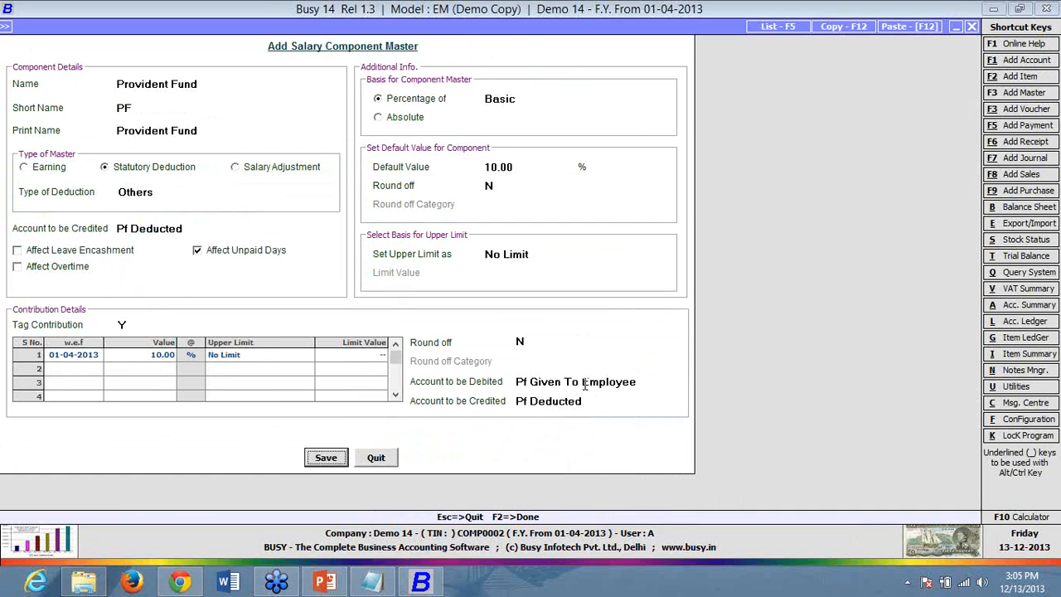
# - Save Provident Fund and start a new 'mobile reimbursement' component as an Additive salary adjustment
pyautogui.click(333, 464)
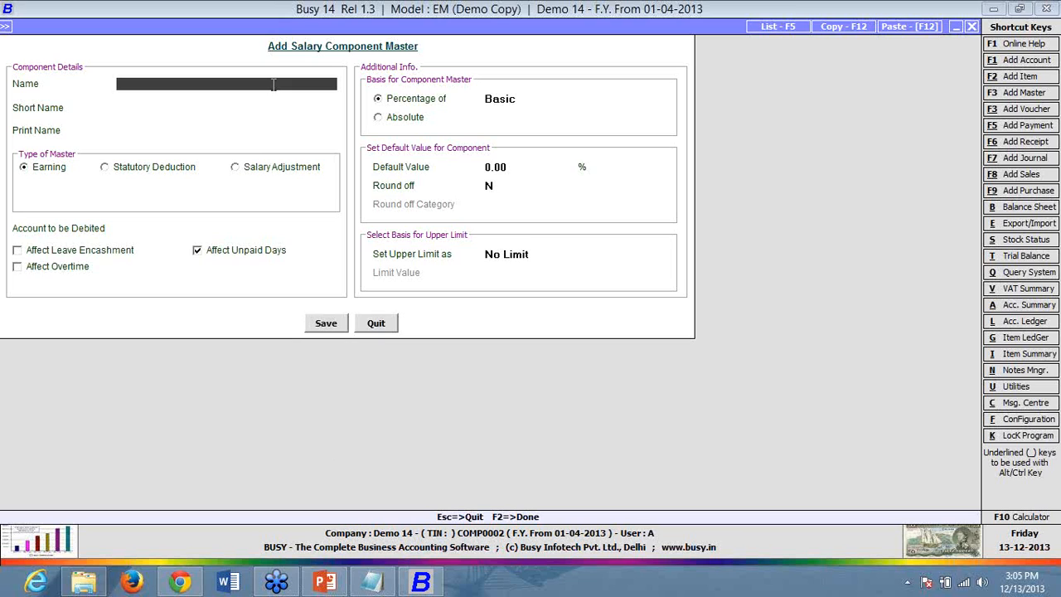
pyautogui.write("mobile reimbursement'")
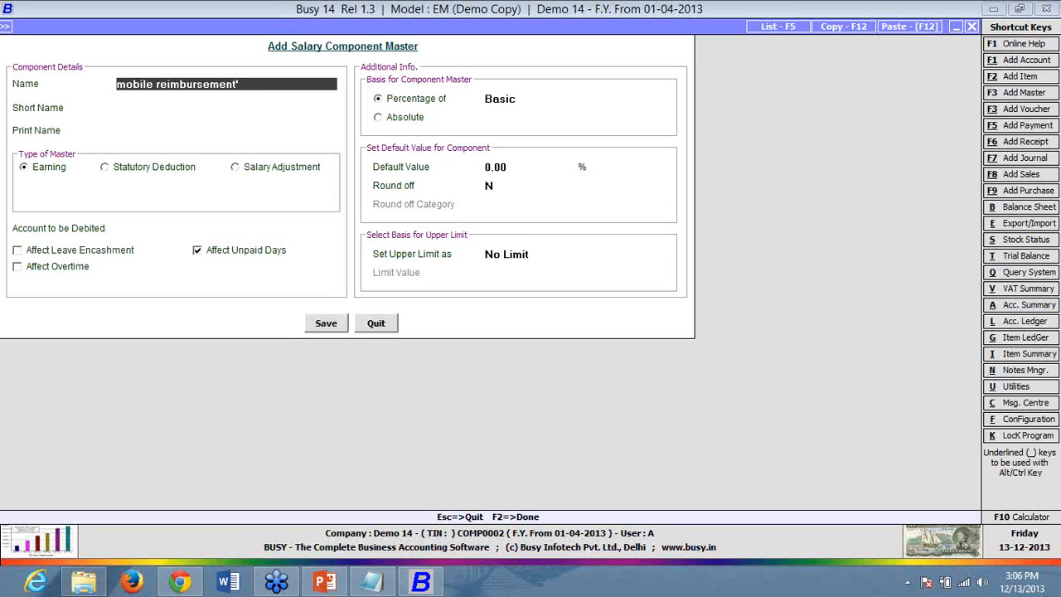
pyautogui.press('Return')
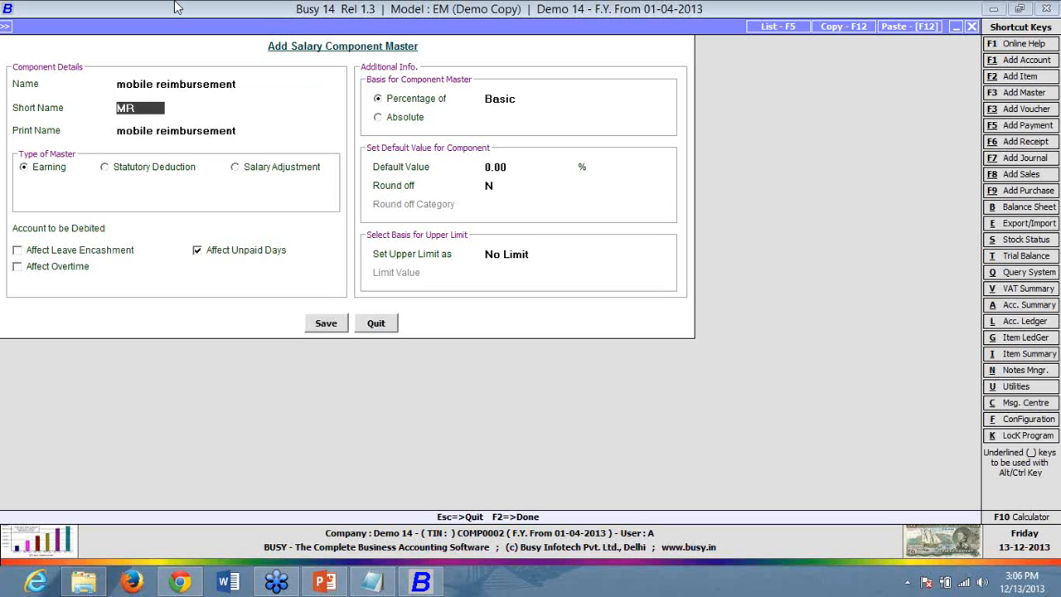
pyautogui.click(247, 170)
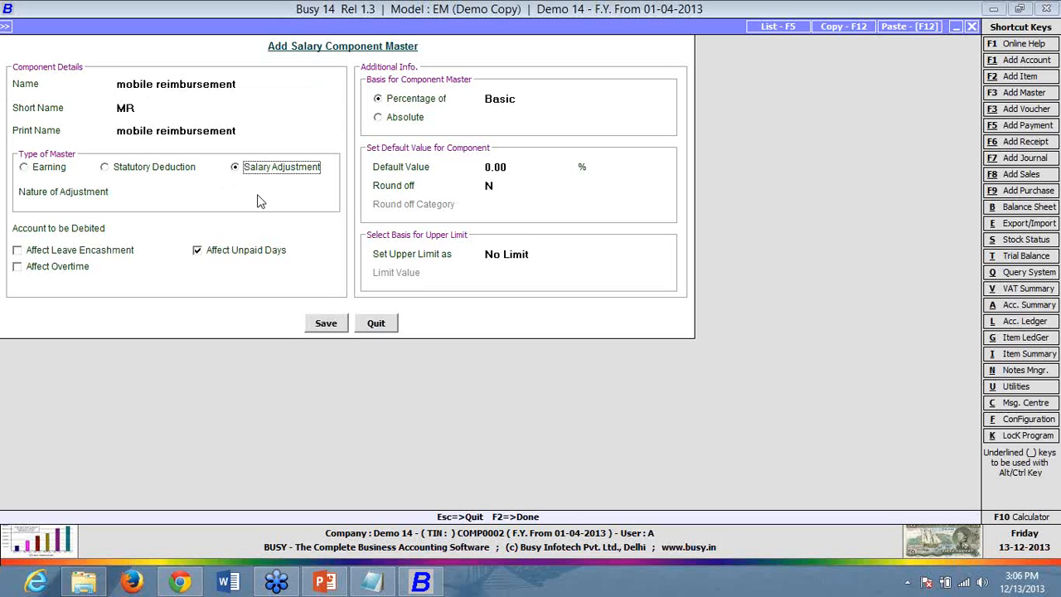
pyautogui.press('Return')
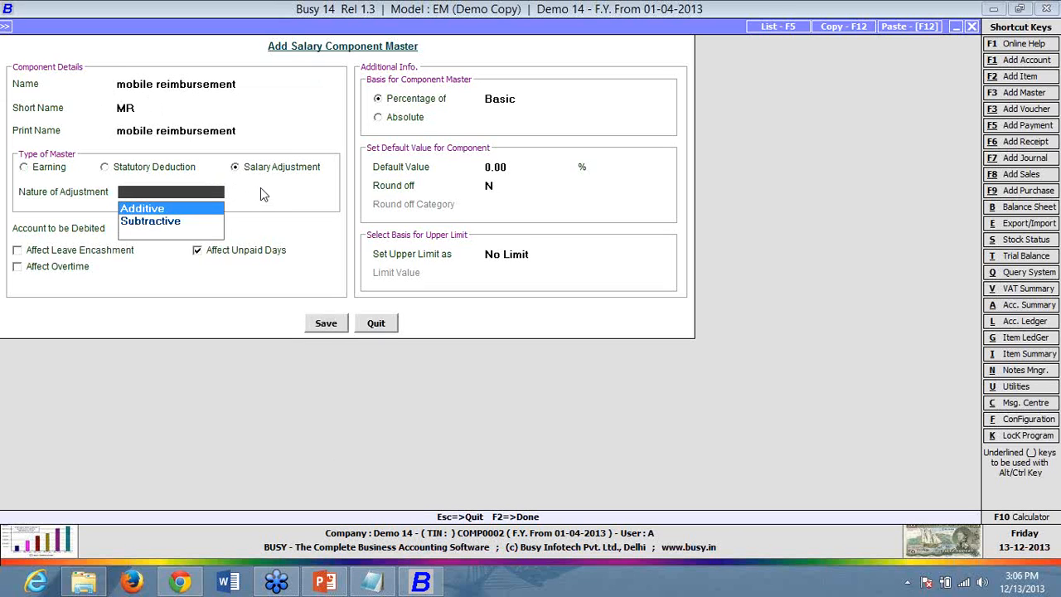
pyautogui.press('Return')
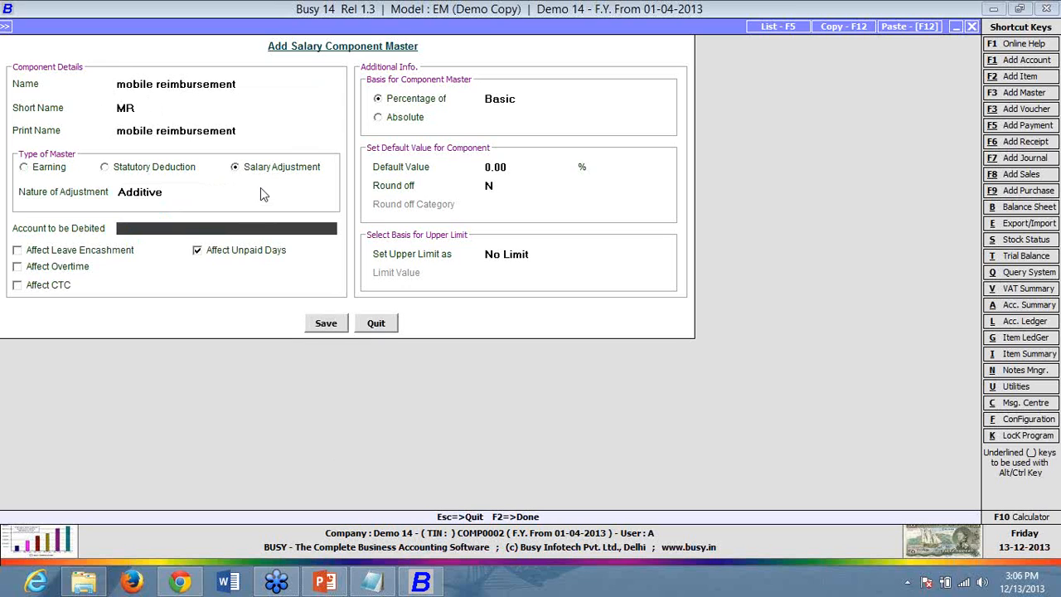
# - Debit Telephone Expenses, make mobile reimbursement an Absolute amount, and save it
pyautogui.write('te')
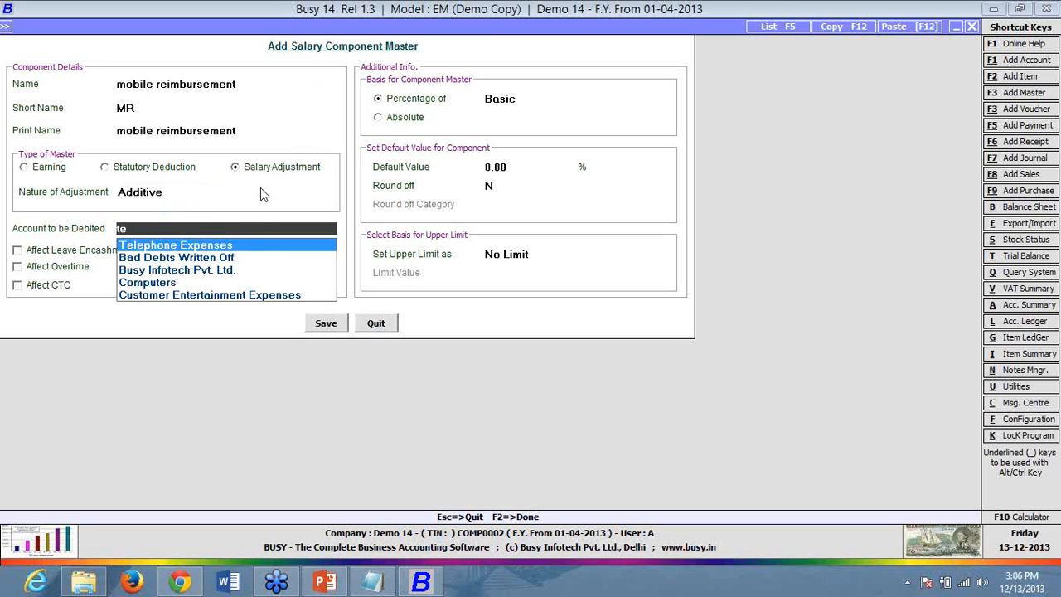
pyautogui.press('Return')
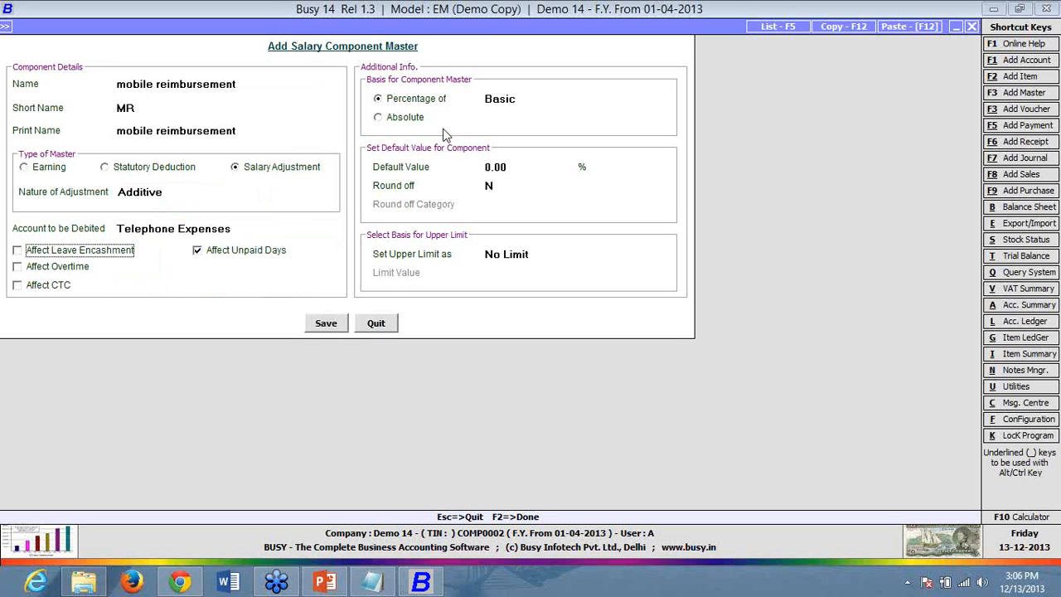
pyautogui.click(535, 97)
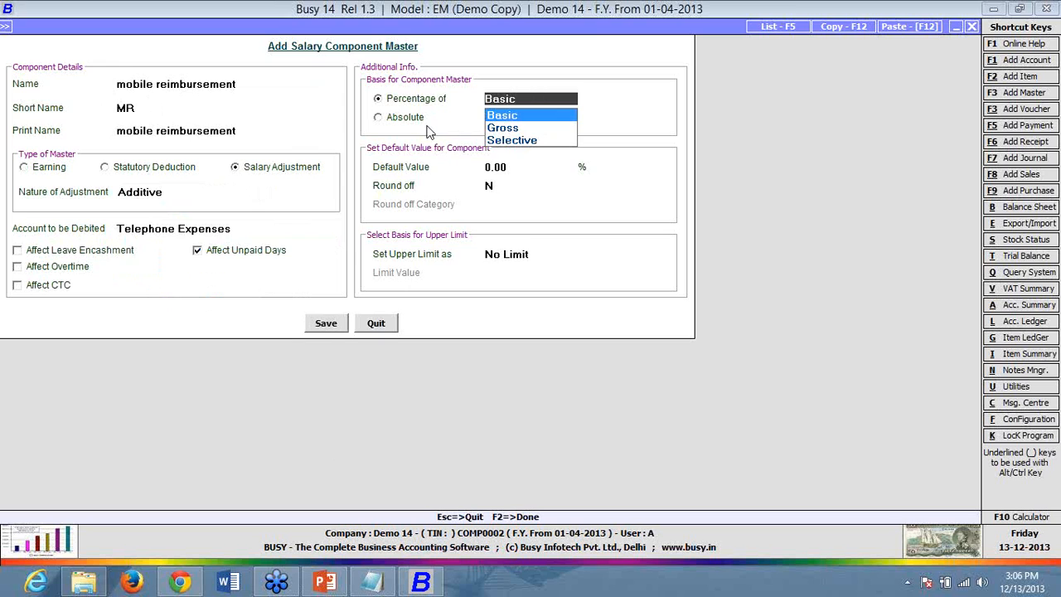
pyautogui.click(419, 118)
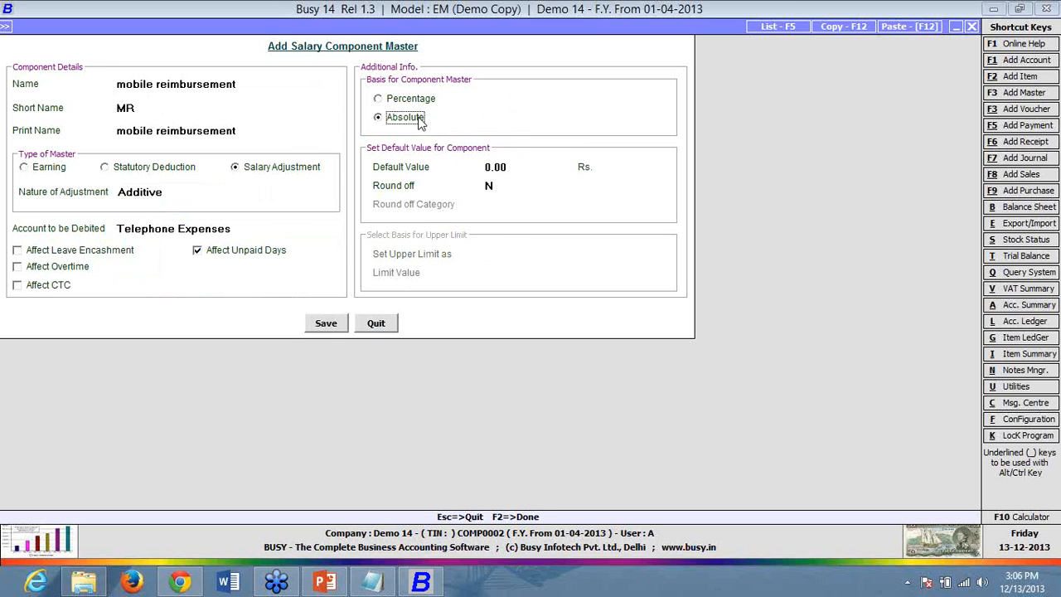
pyautogui.click(530, 166)
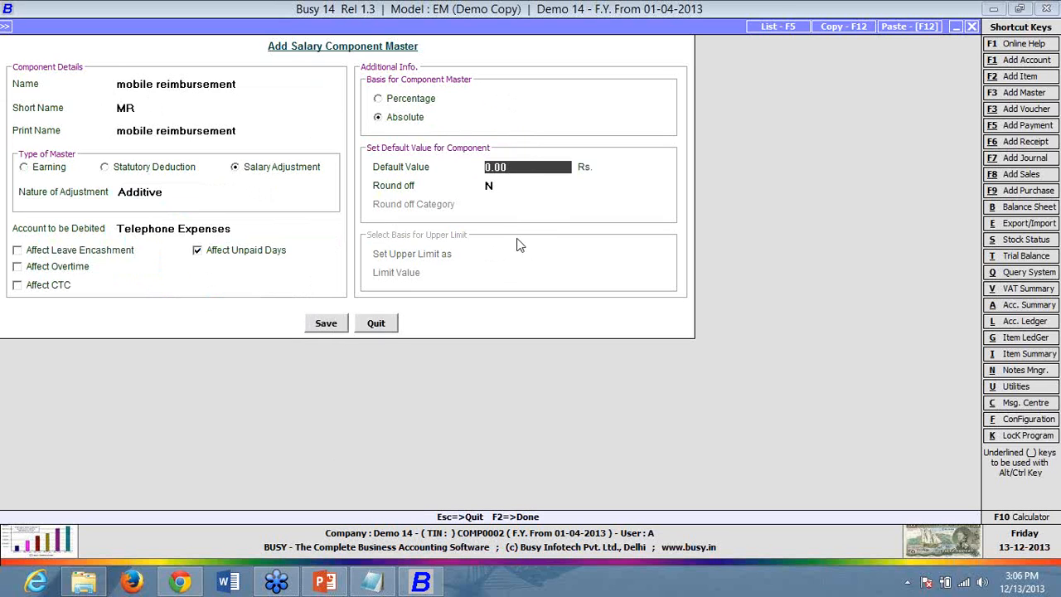
pyautogui.moveTo(520, 169); pyautogui.dragTo(444, 170)
pyautogui.click(326, 323)
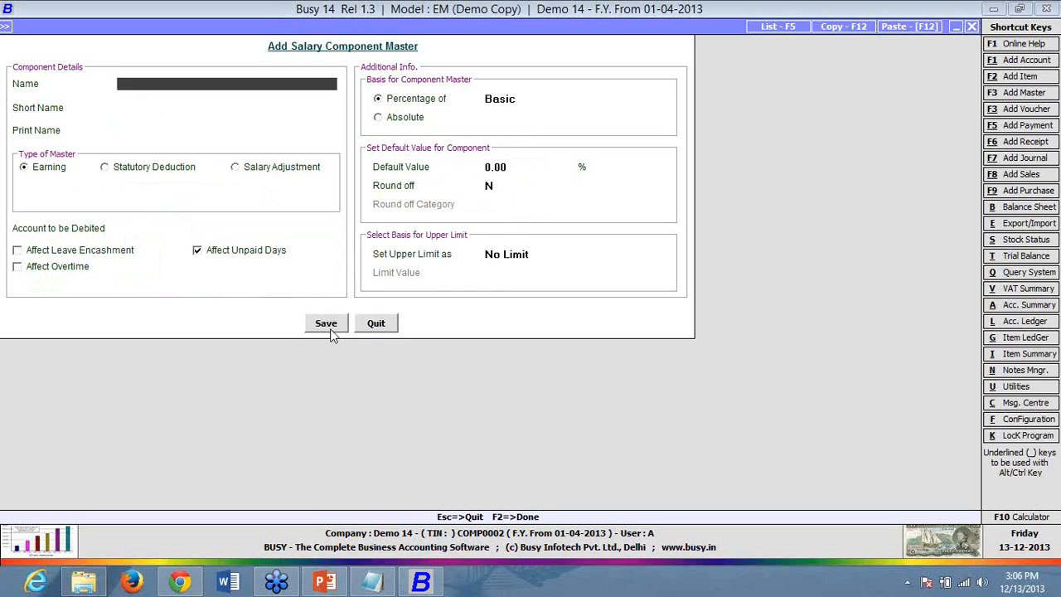
# - Close the blank component form and start adding a new Employee master
pyautogui.click(377, 323)
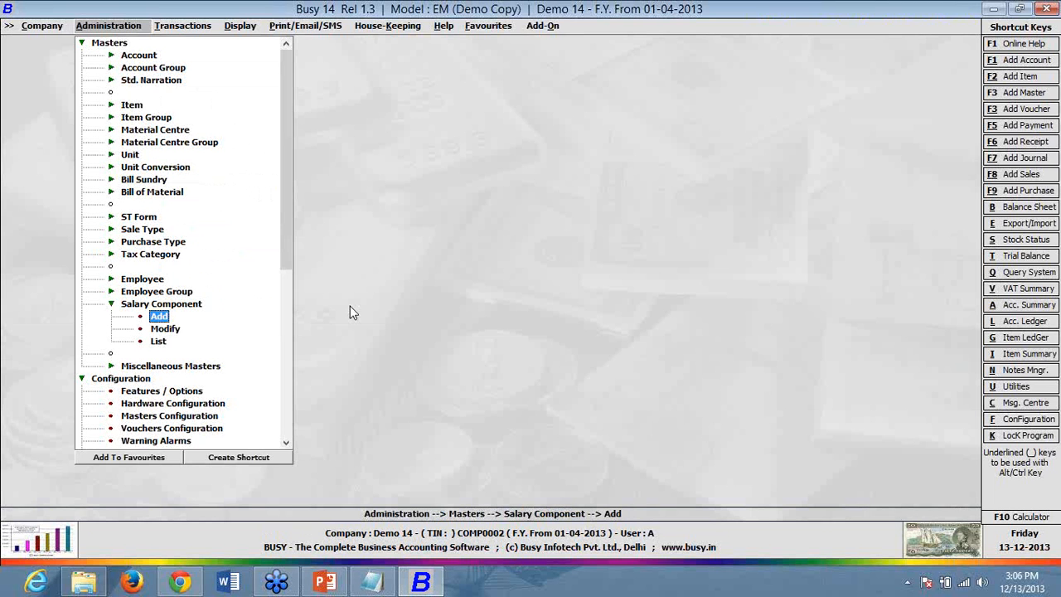
pyautogui.click(143, 291)
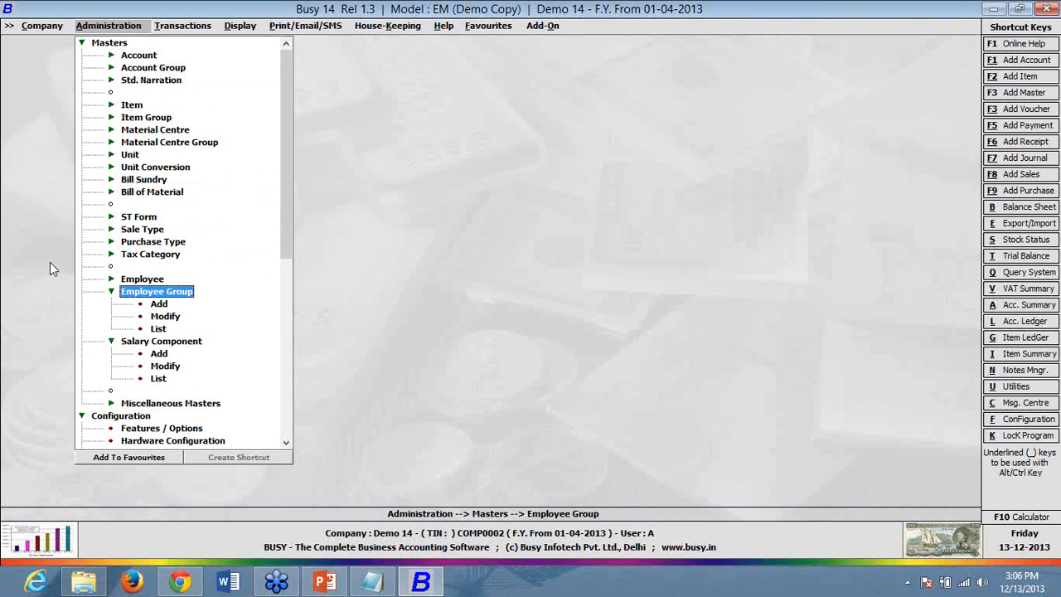
pyautogui.click(139, 283)
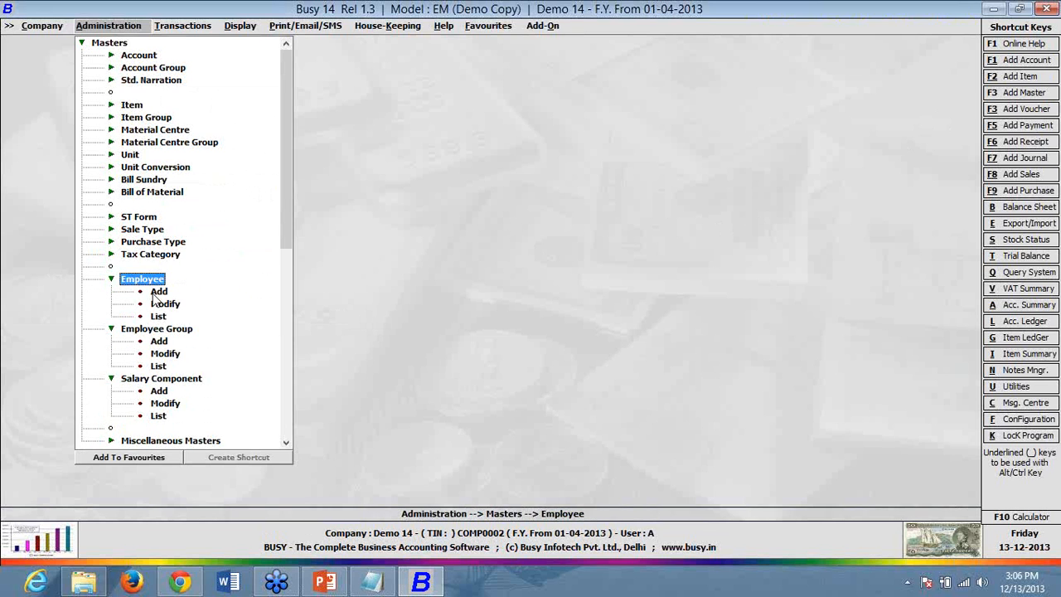
pyautogui.click(154, 295)
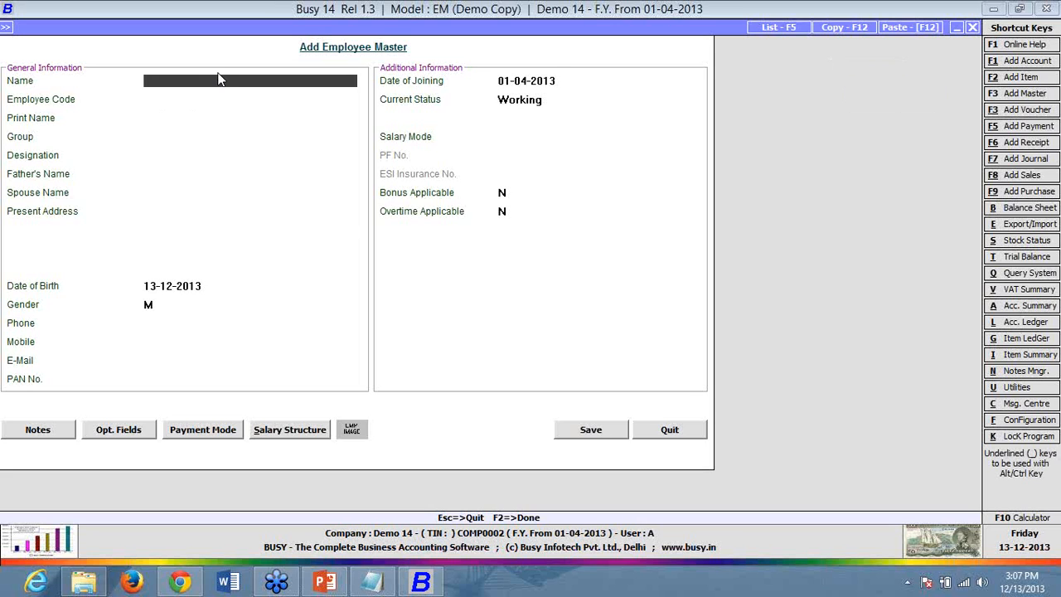
# - Name the employee 'employee 1' in group General with status Working
pyautogui.write('employee 1')
pyautogui.press('Return')
pyautogui.press('Return')
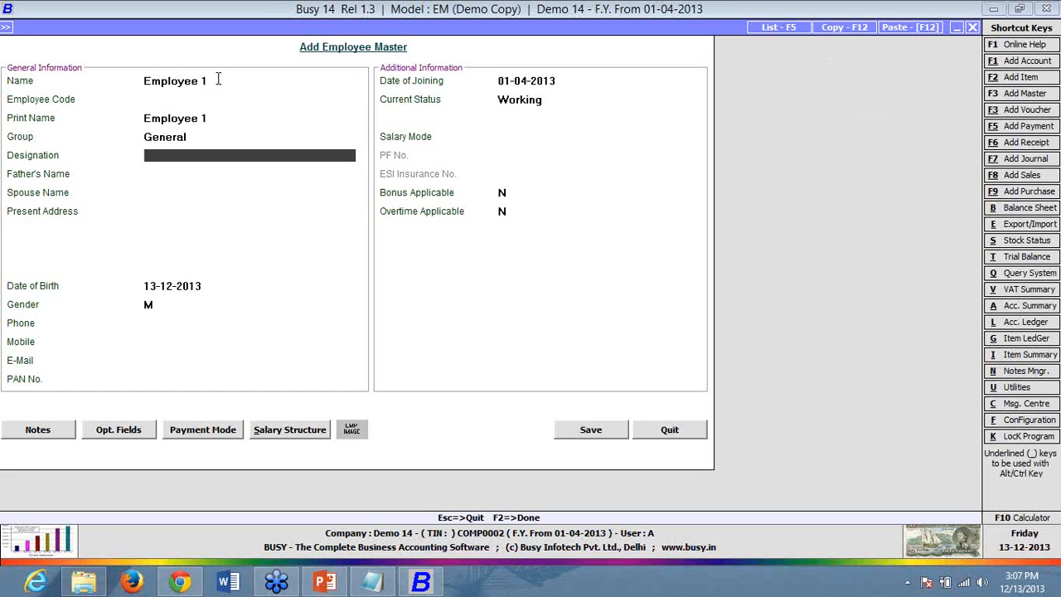
pyautogui.press('Return')
pyautogui.press('Return')
pyautogui.press('Return')
pyautogui.press('Return')
pyautogui.press('Return')
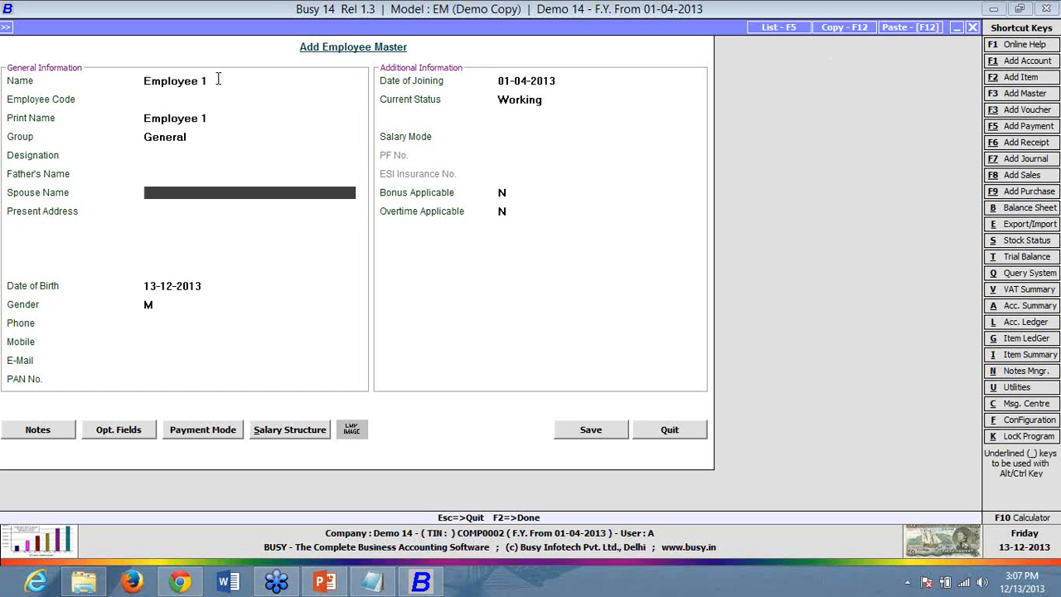
pyautogui.press('Return')
pyautogui.press('Return')
pyautogui.press('Return')
pyautogui.press('Return')
pyautogui.press('Return')
pyautogui.press('Return')
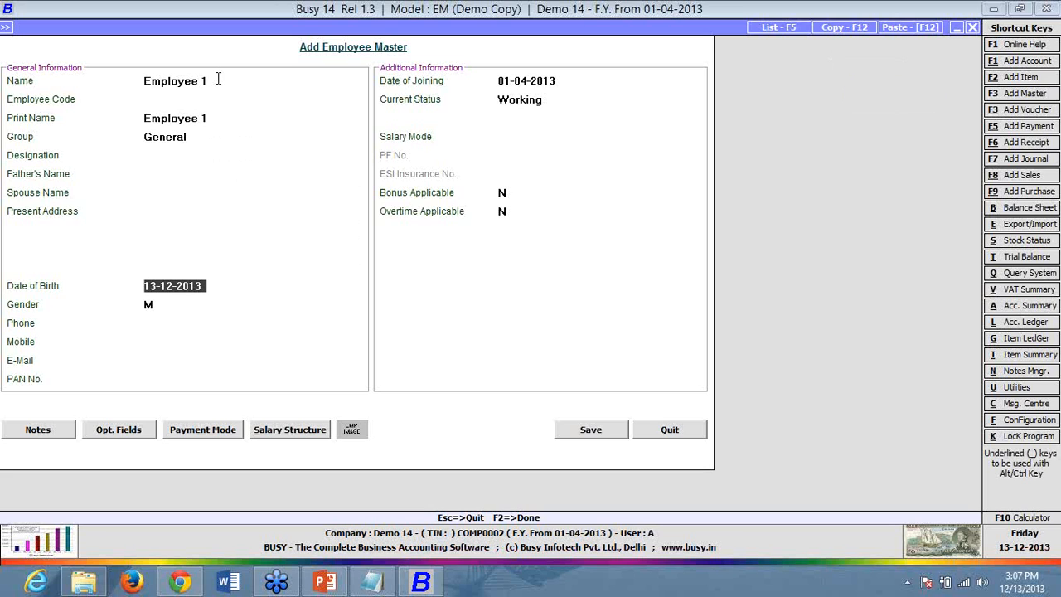
pyautogui.press('Return')
pyautogui.press('Return')
pyautogui.press('Return')
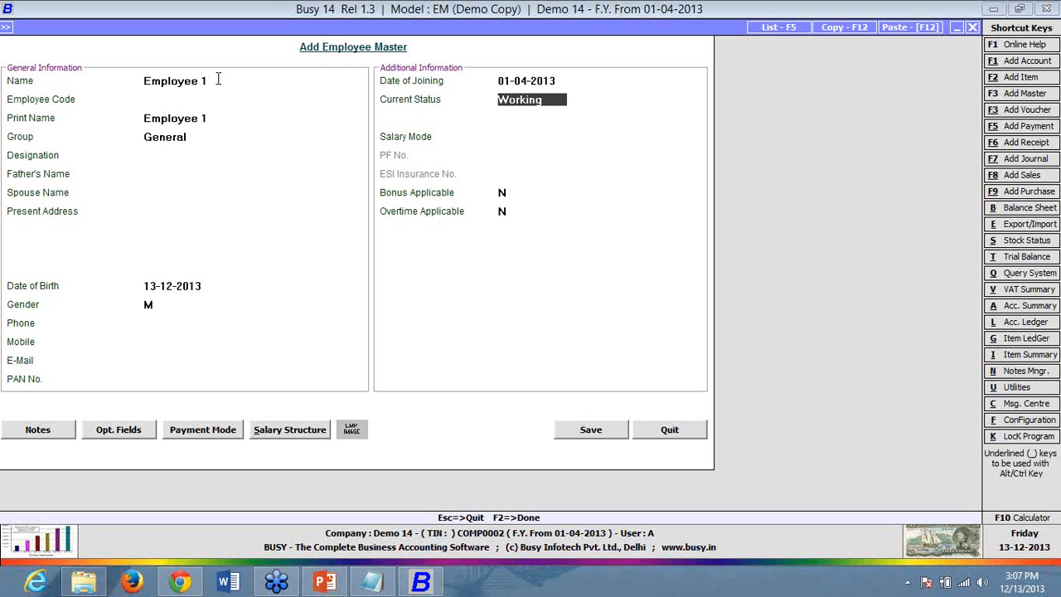
pyautogui.press('space')
pyautogui.press('Down')
pyautogui.press('Return')
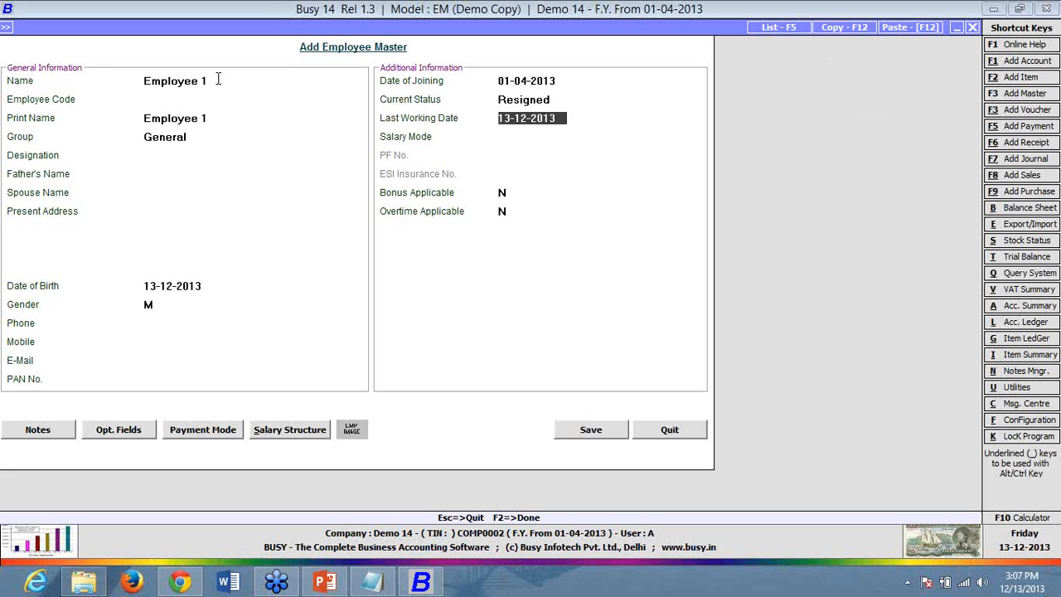
pyautogui.press('Up')
pyautogui.press('space')
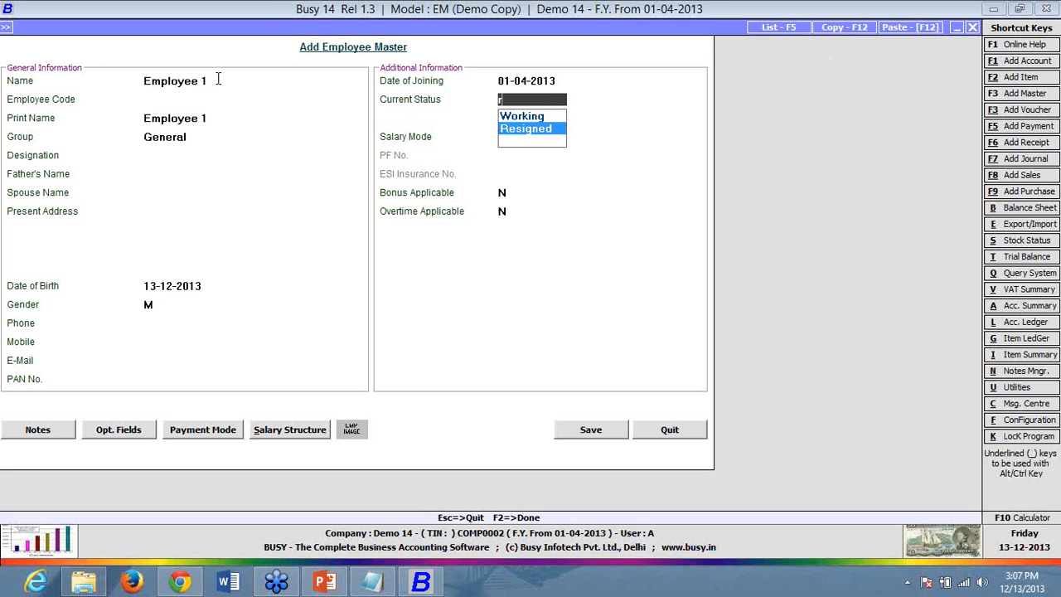
pyautogui.press('Up')
pyautogui.press('Return')
# - Set salary mode to Monthly Salary with Bonus and Overtime Applicable both Y
pyautogui.press('space')
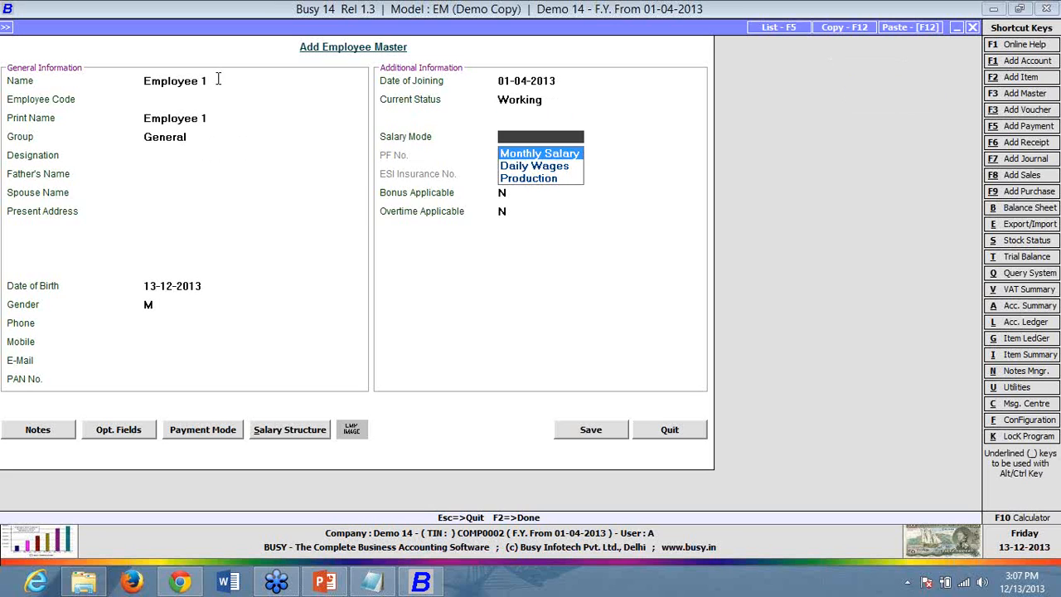
pyautogui.press('Return')
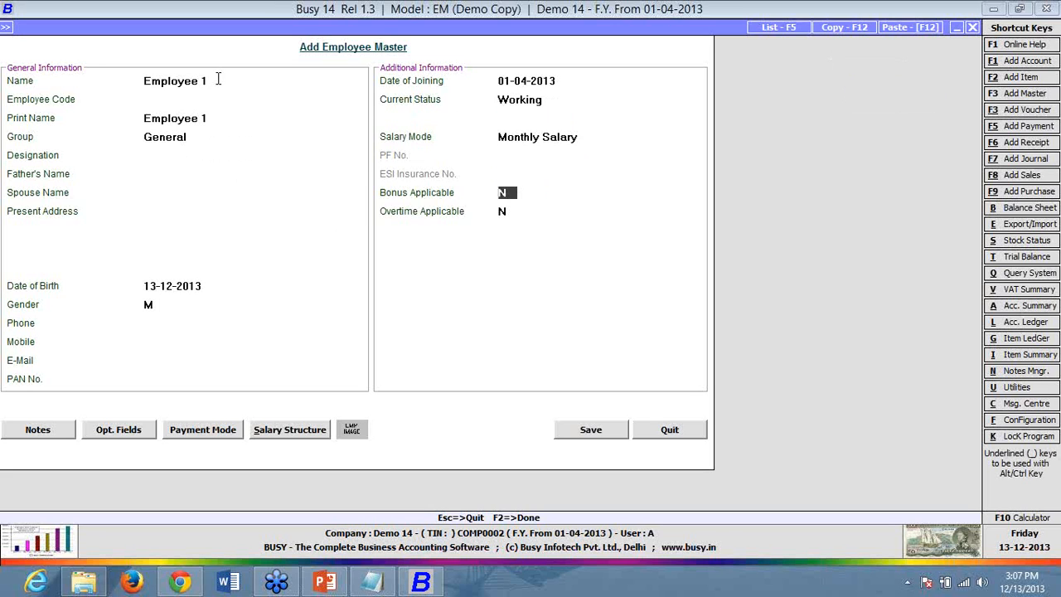
pyautogui.press('Return')
pyautogui.press('Up')
pyautogui.write('Y')
pyautogui.press('Return')
pyautogui.write('Y')
pyautogui.press('Return')
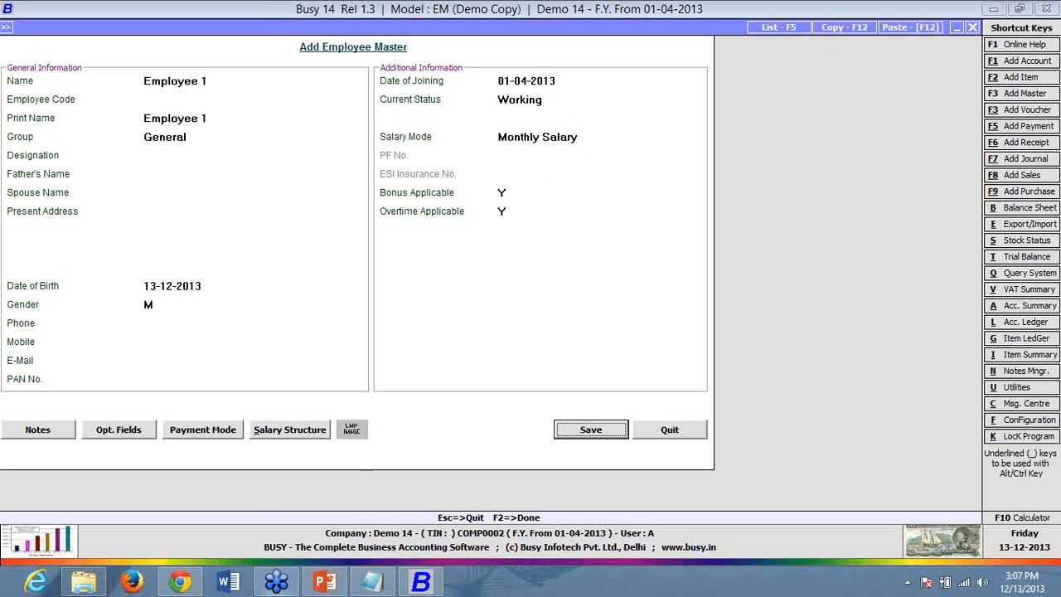
# - Start the salary structure from 01-12-2013 with Basic at 10,000
pyautogui.click(307, 430)
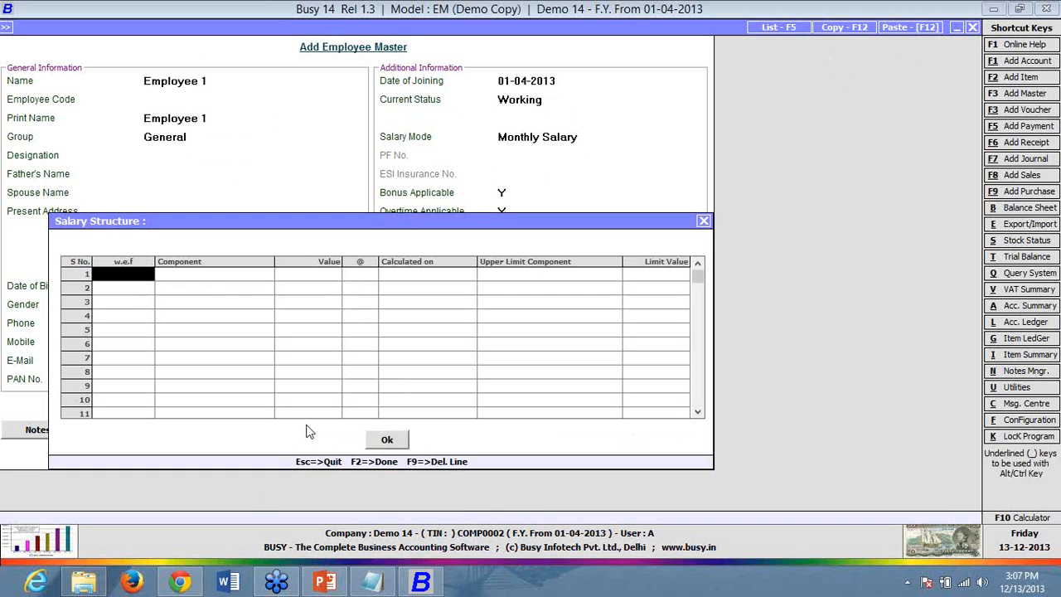
pyautogui.write('1')
pyautogui.press('Return')
pyautogui.press('space')
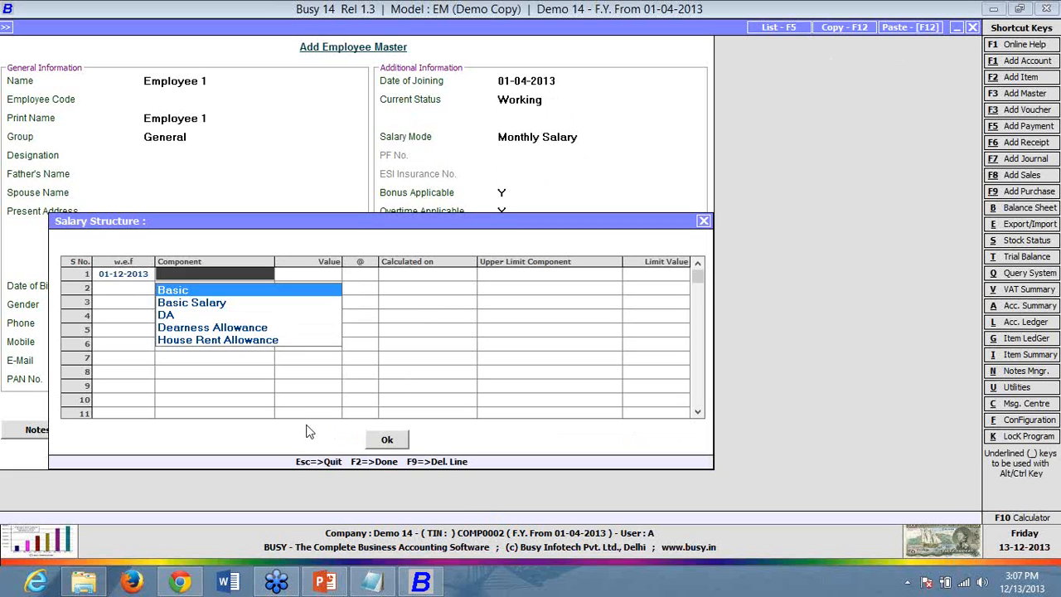
pyautogui.press('Return')
pyautogui.write('10000')
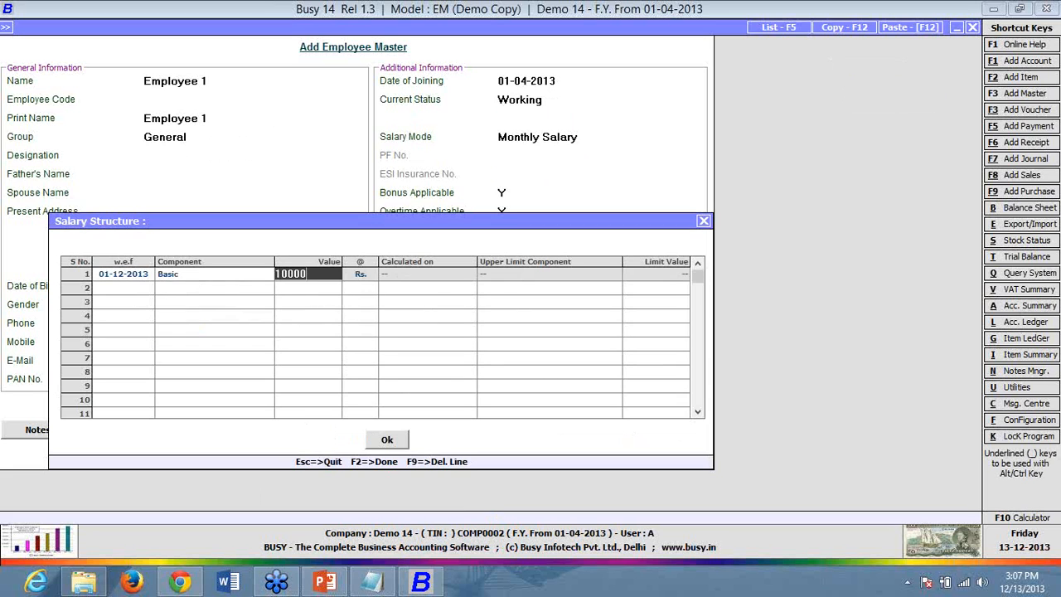
pyautogui.press('Return')
pyautogui.press('Return')
# - Add DA at 10% of Basic as the second row
pyautogui.press('space')
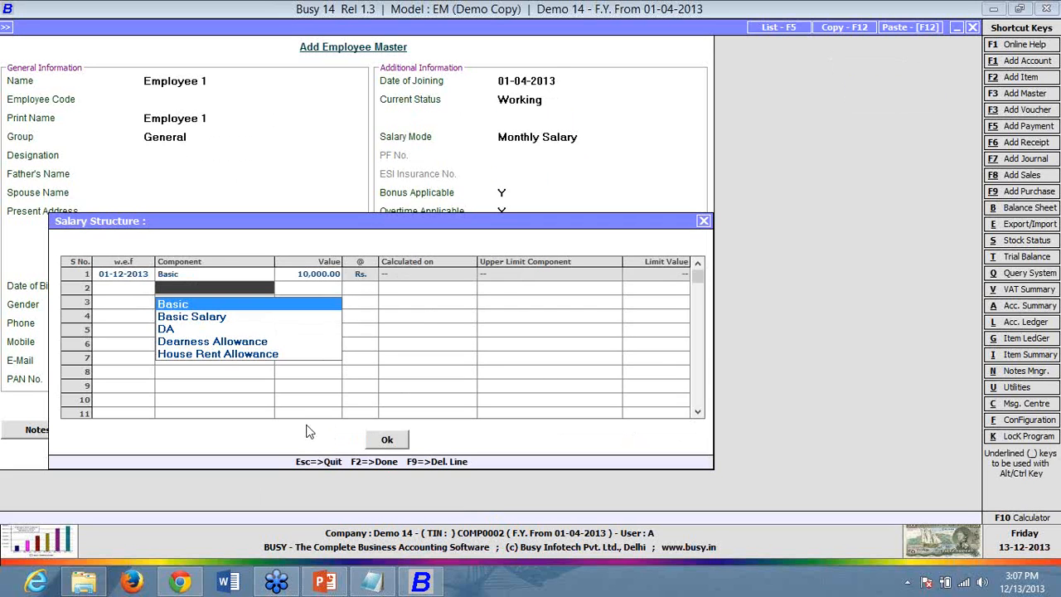
pyautogui.press('Down')
pyautogui.press('Down')
pyautogui.press('Return')
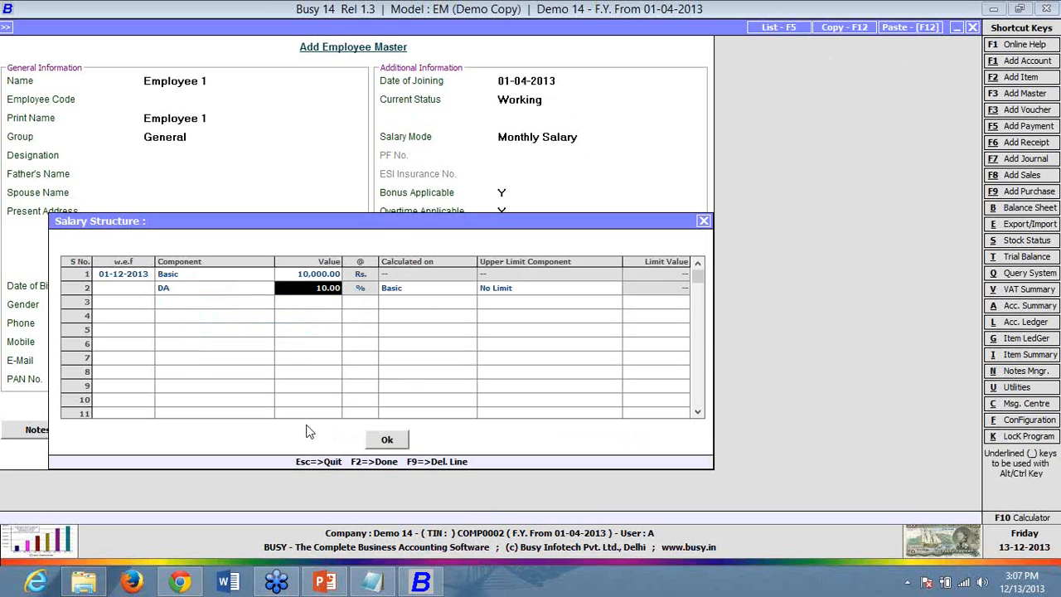
pyautogui.press('Left')
pyautogui.hotkey('alt', 'm')
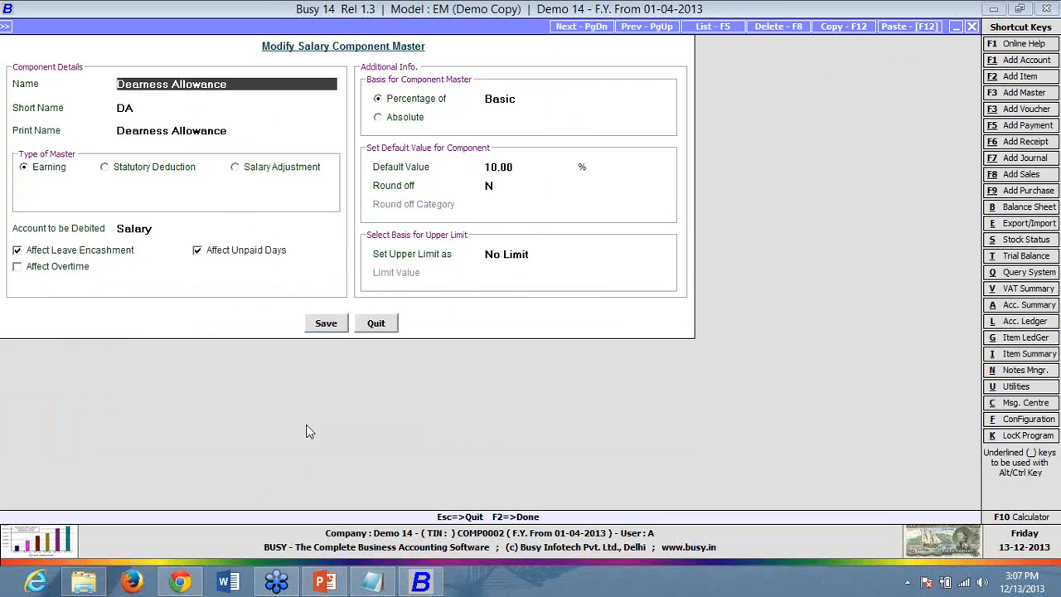
pyautogui.press('Escape')
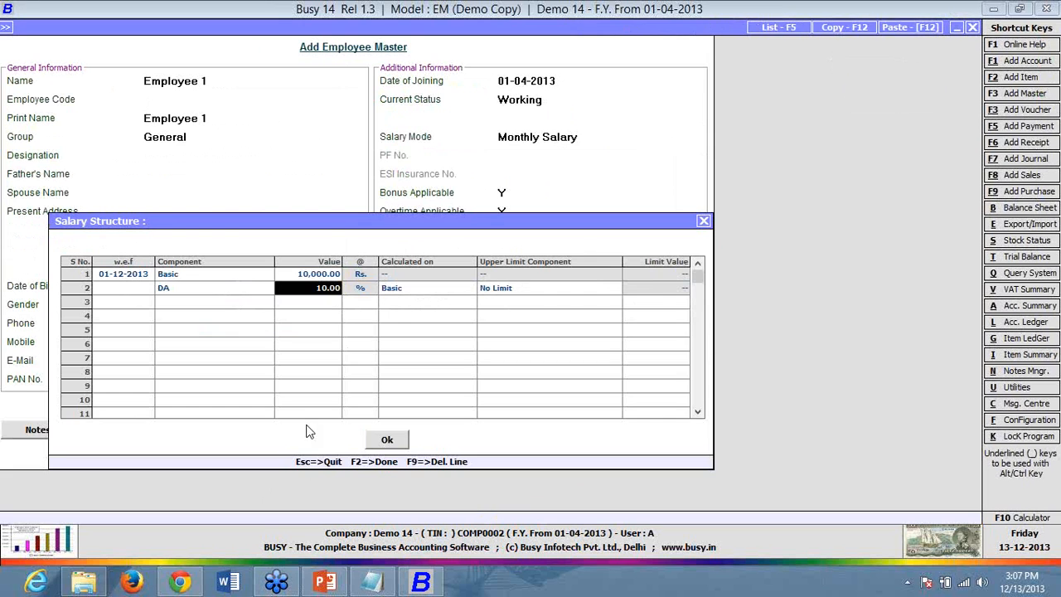
pyautogui.press('Return')
pyautogui.press('Return')
pyautogui.press('Return')
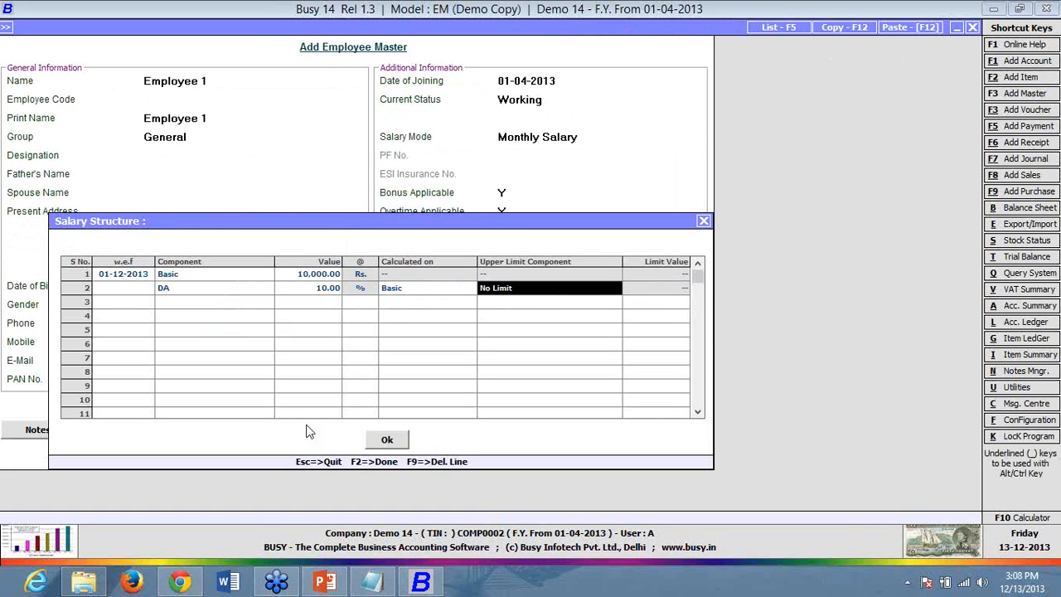
pyautogui.press('Return')
pyautogui.press('Return')
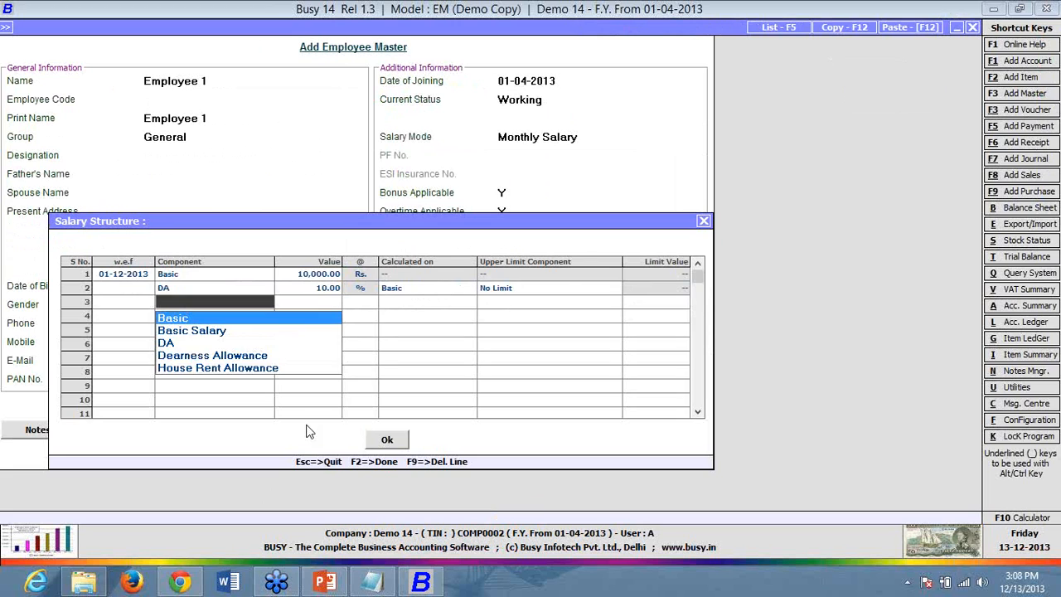
# - Add HRA at 10% of Basic as the third row
pyautogui.press('Down')
pyautogui.press('Down')
pyautogui.press('Down')
pyautogui.press('Down')
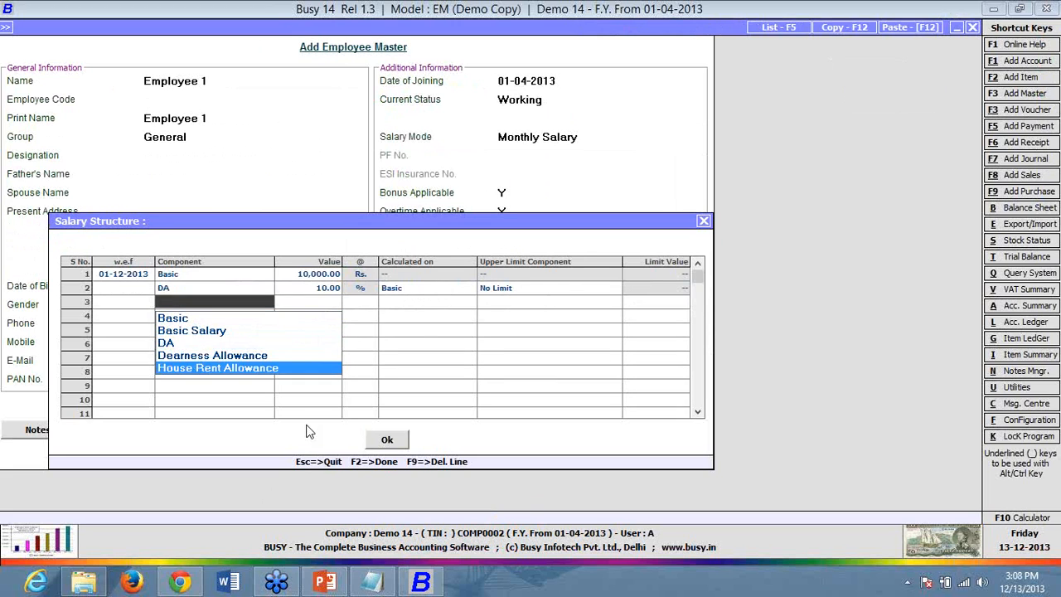
pyautogui.press('Return')
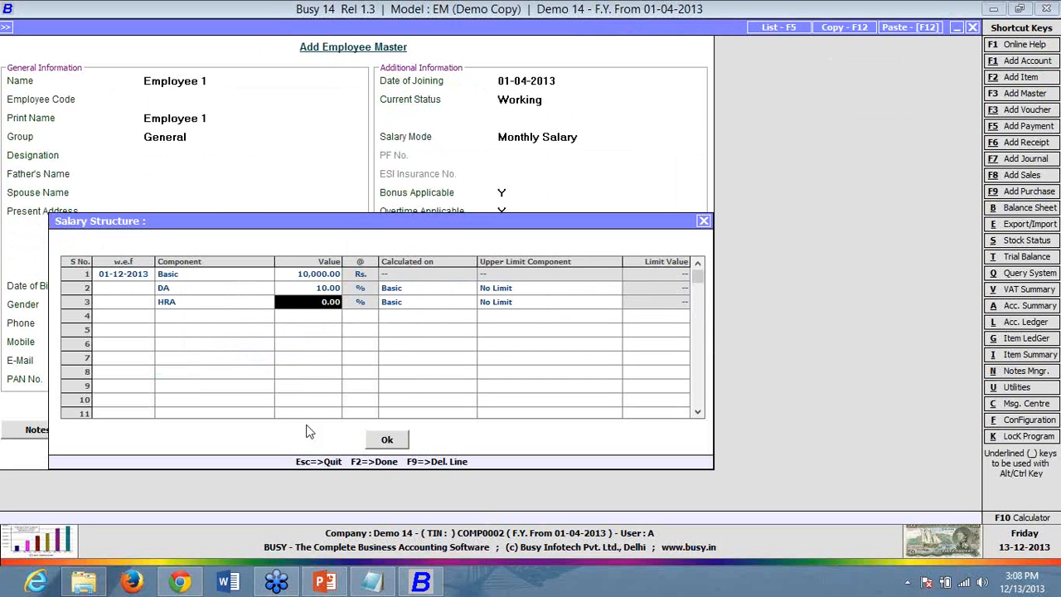
pyautogui.press('Left')
pyautogui.write('d')
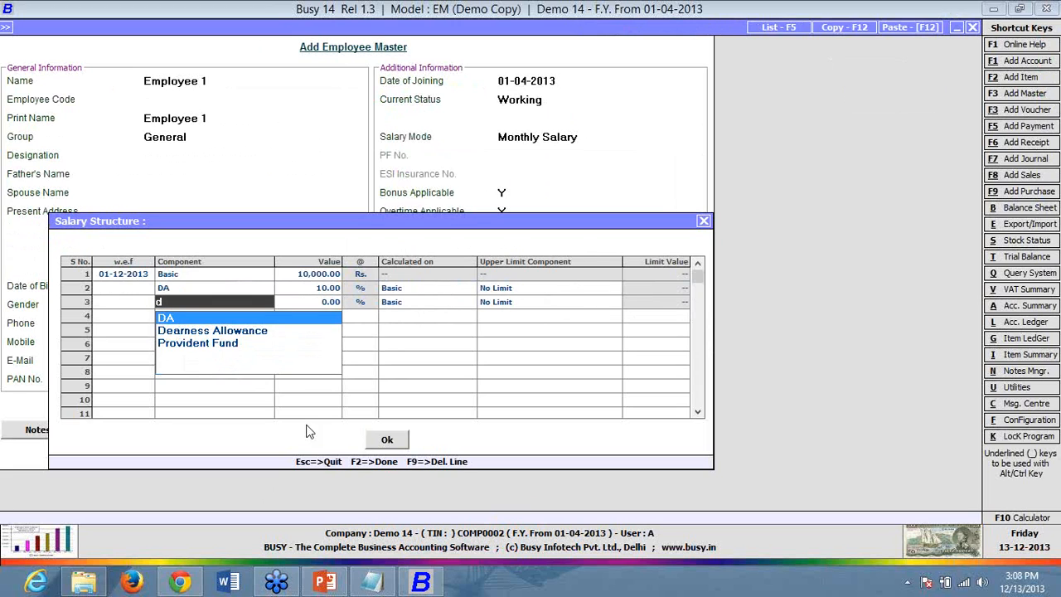
pyautogui.press('BackSpace')
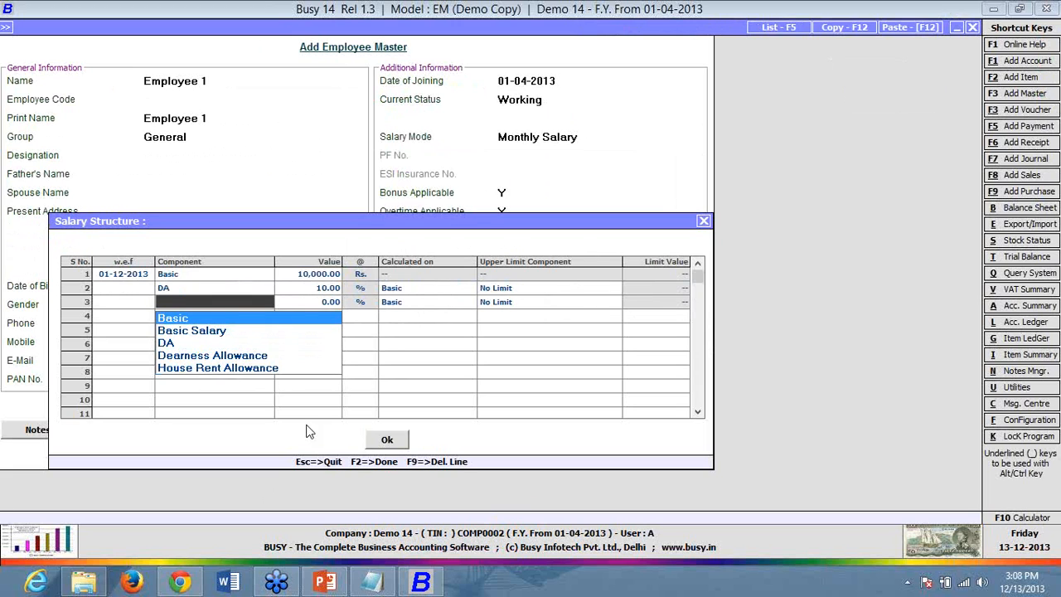
pyautogui.write('hr')
pyautogui.press('Return')
pyautogui.write('10')
pyautogui.press('Return')
pyautogui.press('Return')
pyautogui.press('Return')
pyautogui.press('Return')
pyautogui.press('Return')
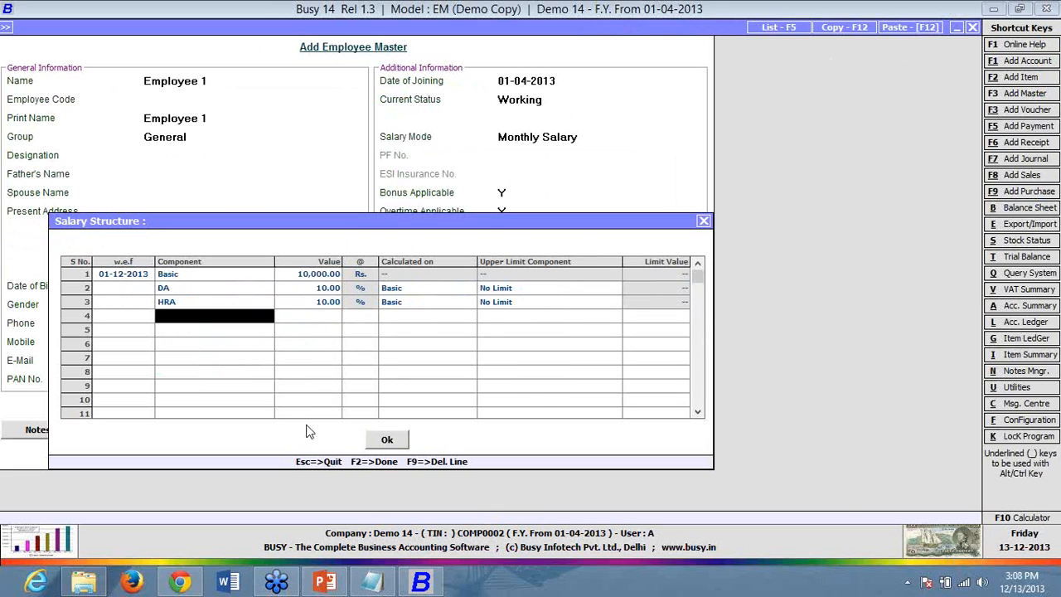
# - Add PF at 10% of Basic and MR at 1,000
pyautogui.write('pf')
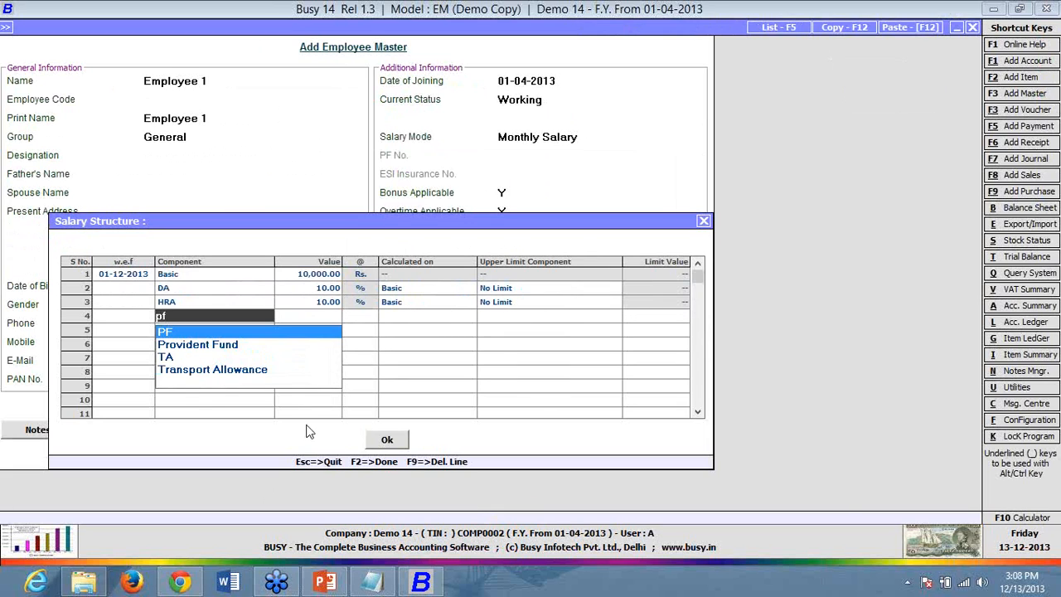
pyautogui.press('Return')
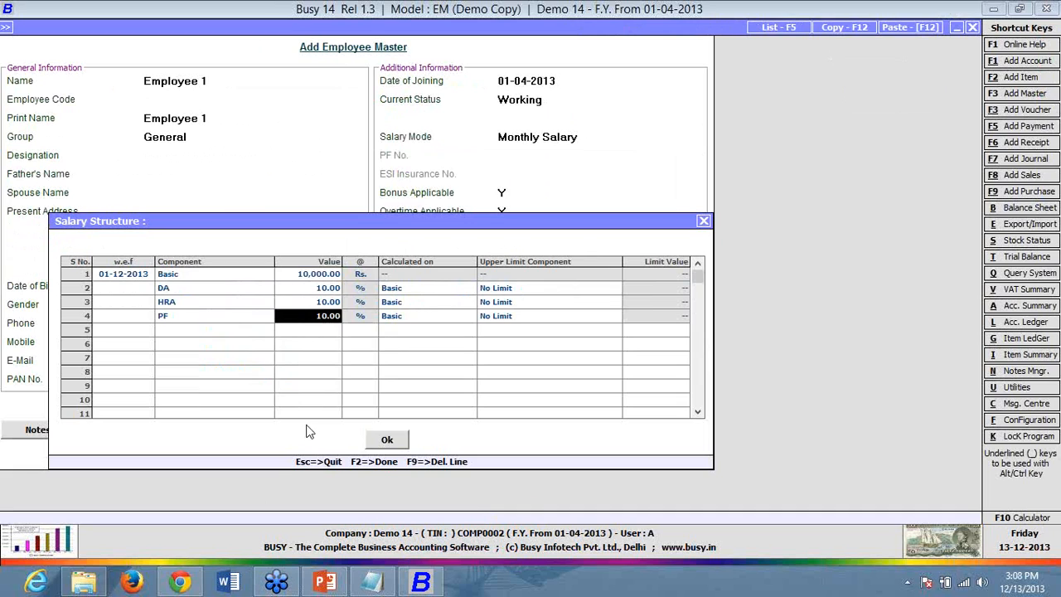
pyautogui.press('Return')
pyautogui.press('Return')
pyautogui.press('Return')
pyautogui.press('Return')
pyautogui.press('Return')
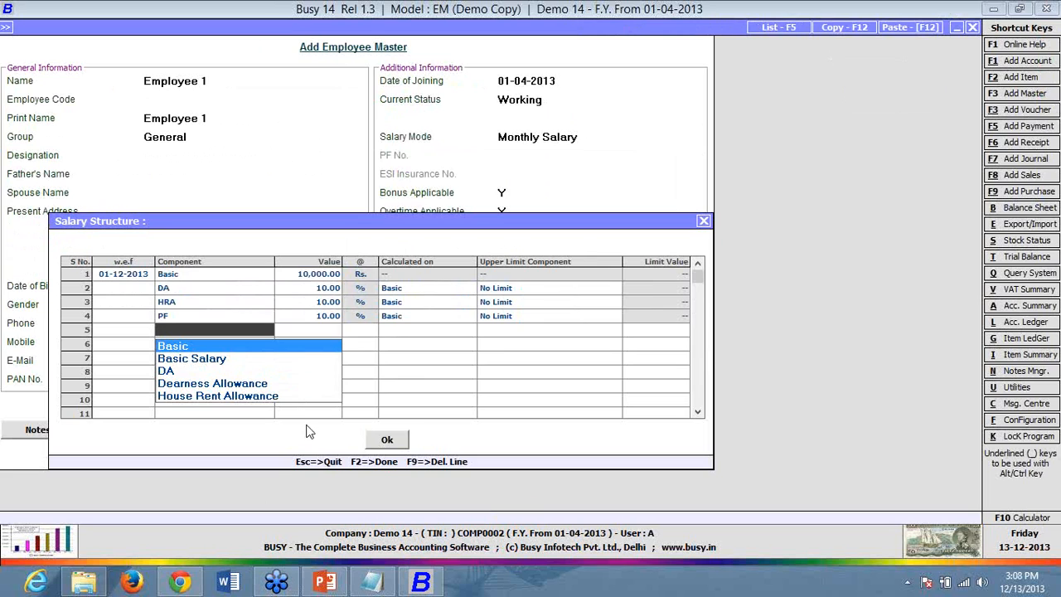
pyautogui.write('MR')
pyautogui.press('Return')
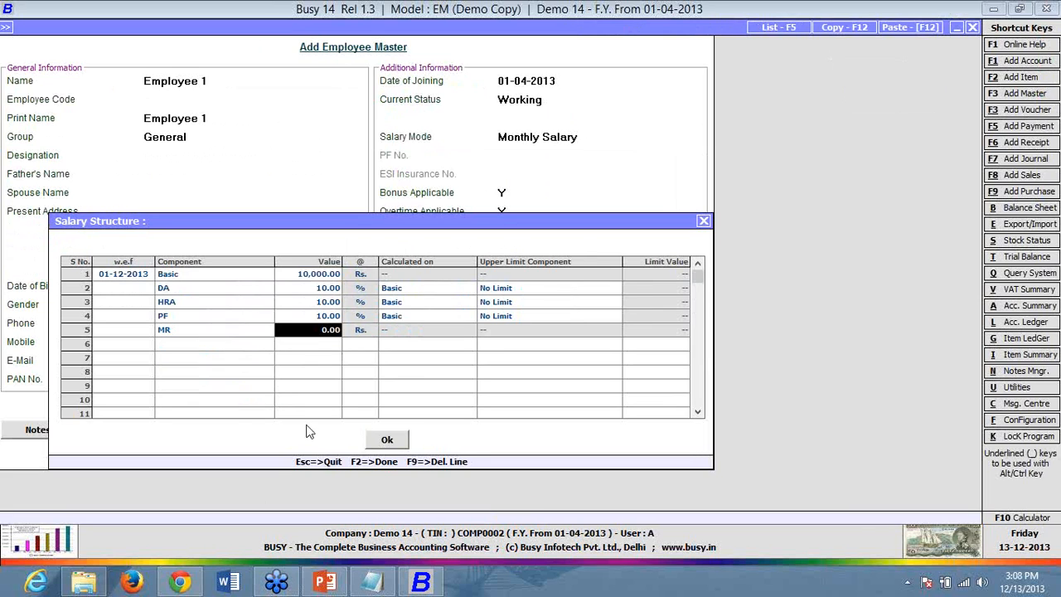
pyautogui.write('1000')
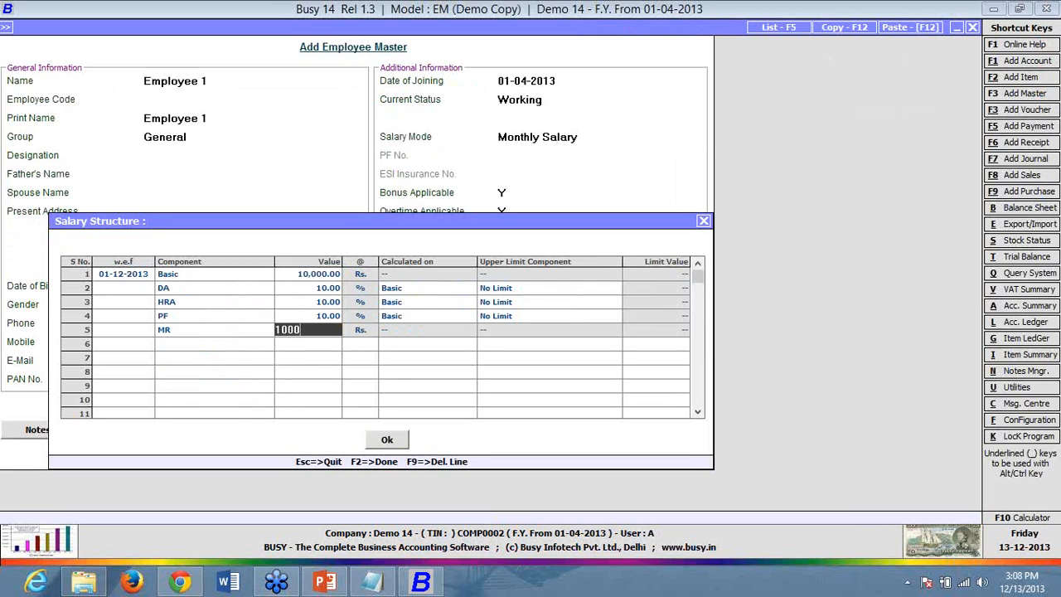
pyautogui.press('Return')
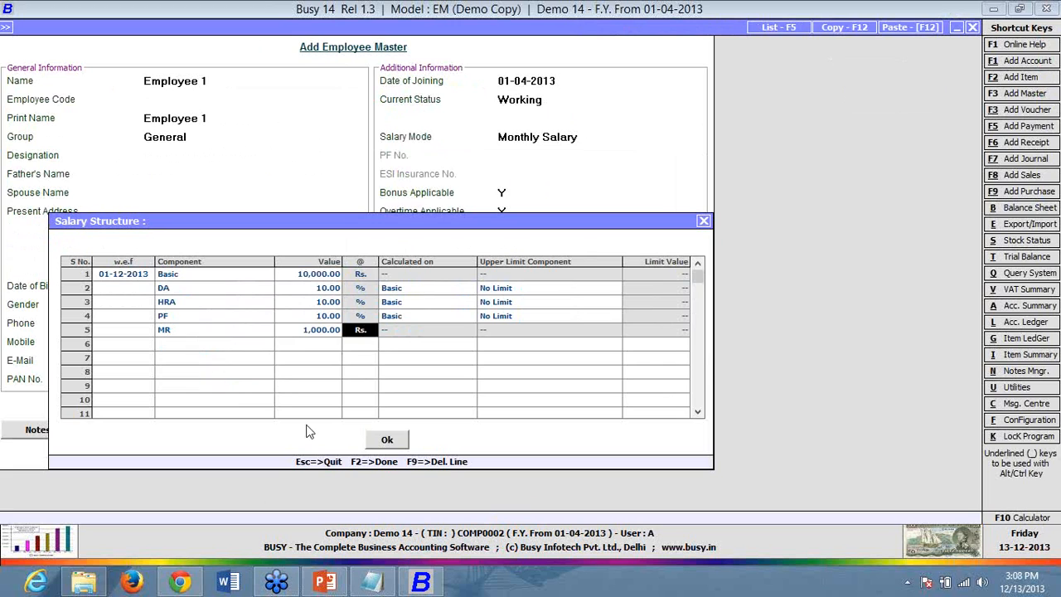
# - Set Employee 1's salary mode of payment to Bank Transfer
pyautogui.click(397, 445)
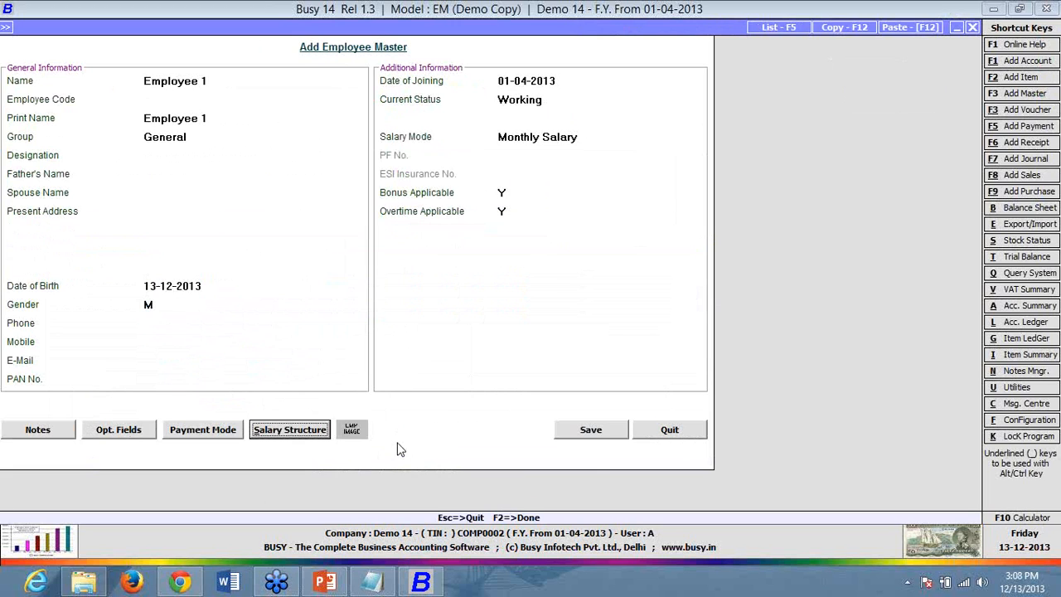
pyautogui.click(192, 434)
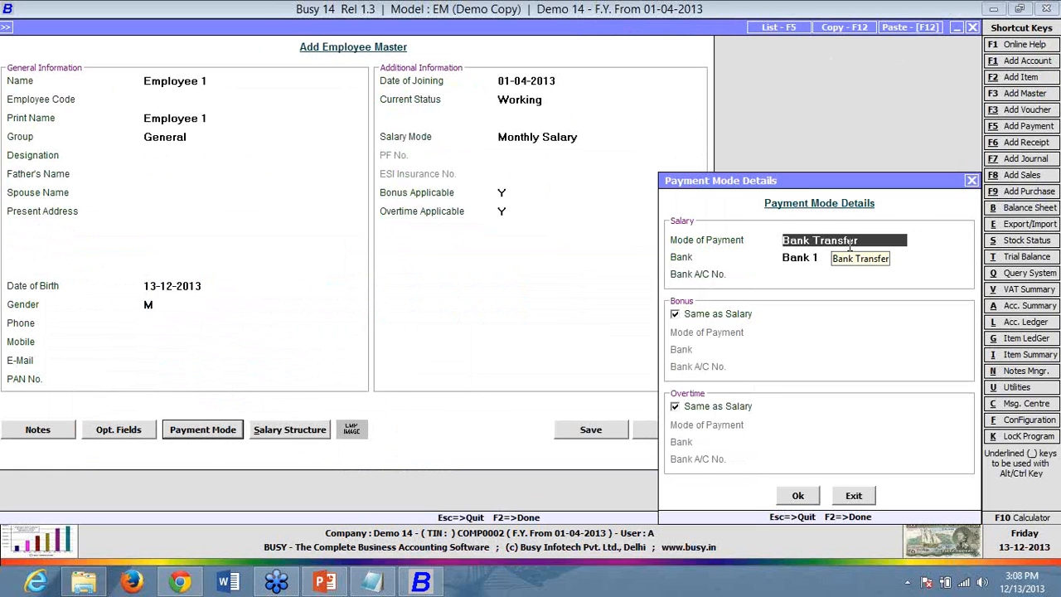
pyautogui.click(841, 259)
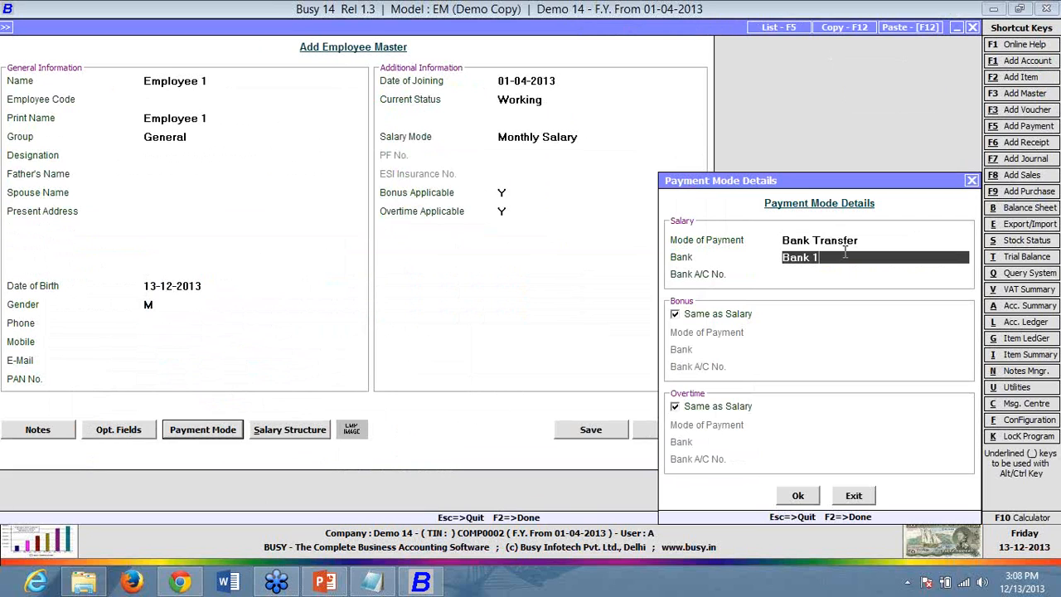
pyautogui.click(894, 239)
pyautogui.press('BackSpace')
pyautogui.press('BackSpace')
pyautogui.press('BackSpace')
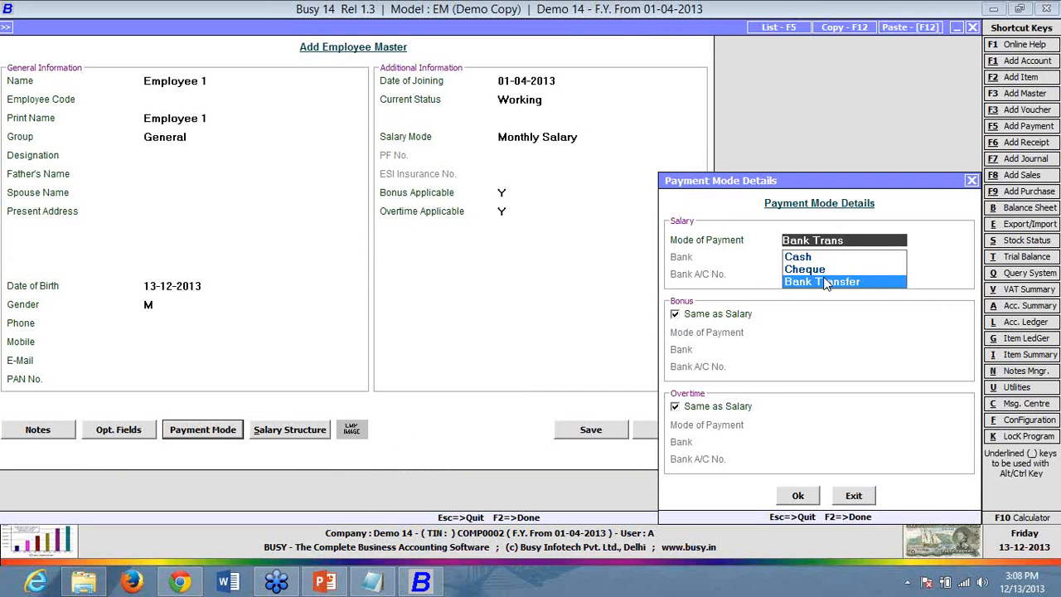
pyautogui.press('Up')
pyautogui.press('Up')
pyautogui.press('Return')
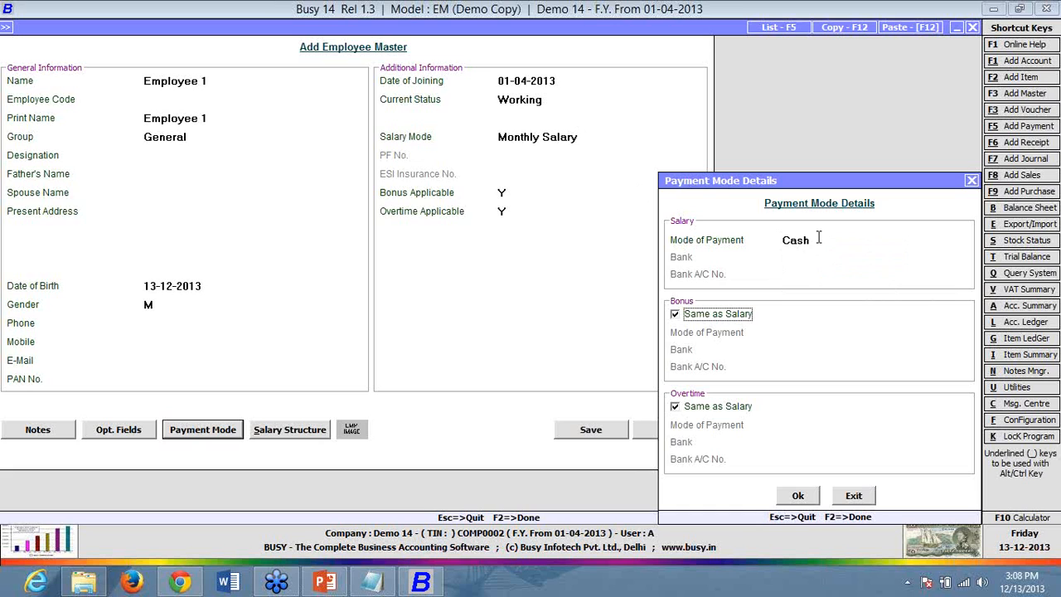
pyautogui.click(818, 239)
pyautogui.press('BackSpace')
pyautogui.press('Down')
pyautogui.press('Down')
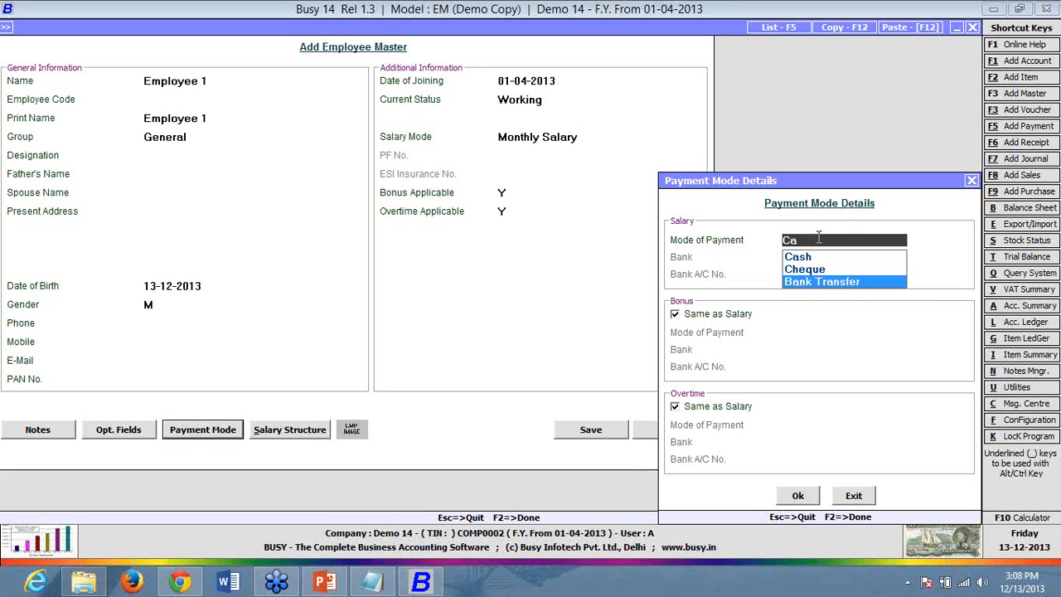
pyautogui.press('Return')
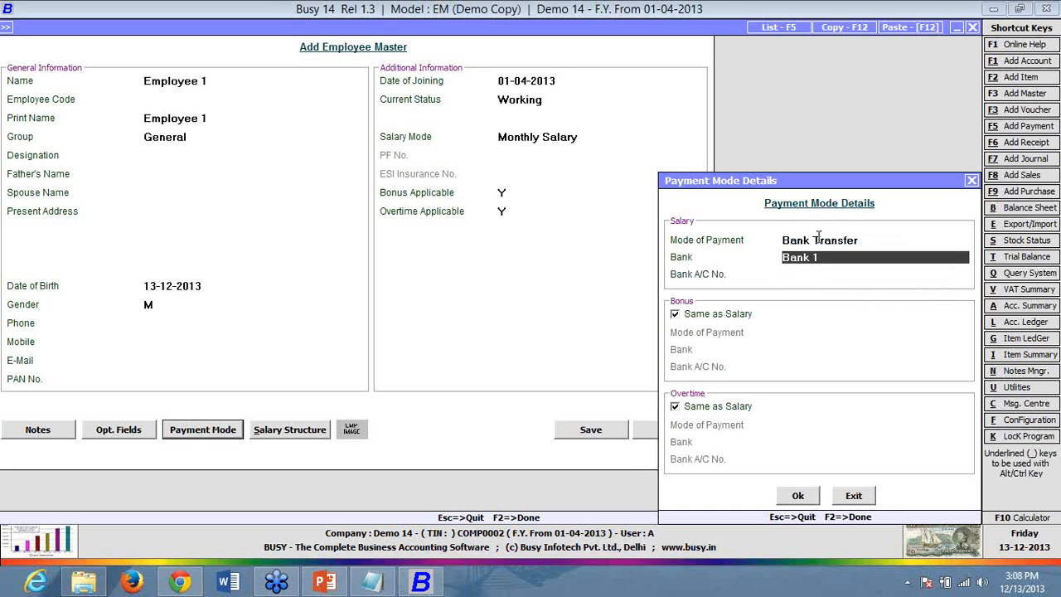
# - Choose Bank 1 as the salary bank and confirm the payment details
pyautogui.write('b')
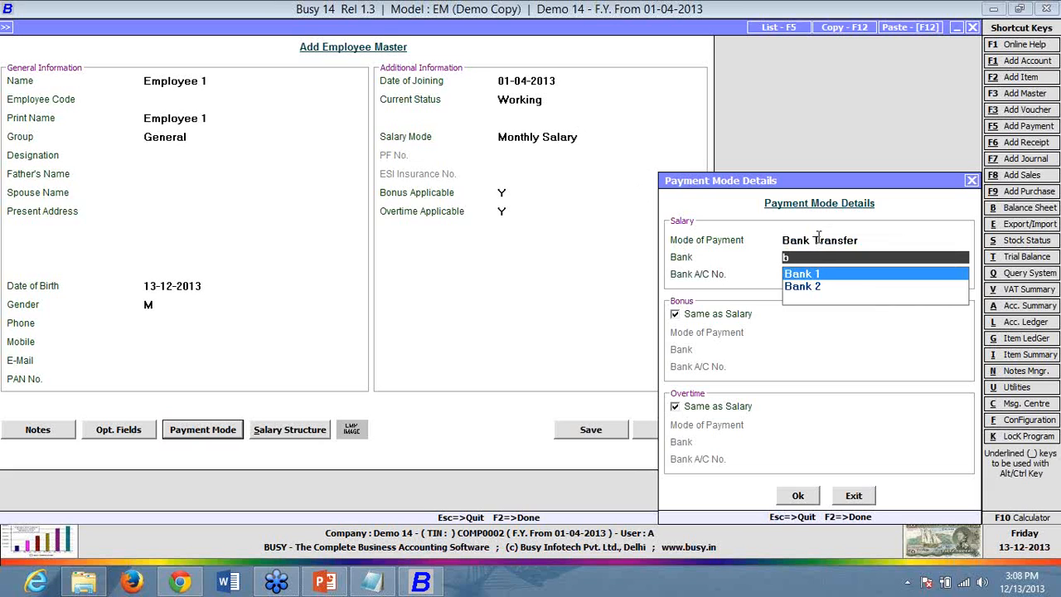
pyautogui.press('Return')
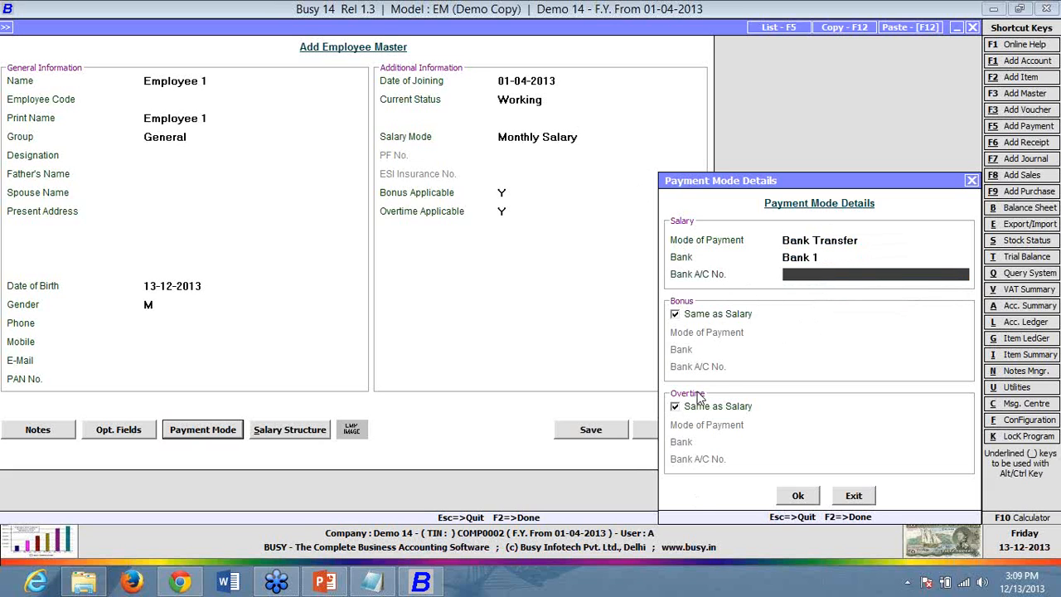
pyautogui.click(801, 494)
# - Save Employee 1's record, leave the blank add-employee form, and step through the passport and contract details
pyautogui.click(594, 432)
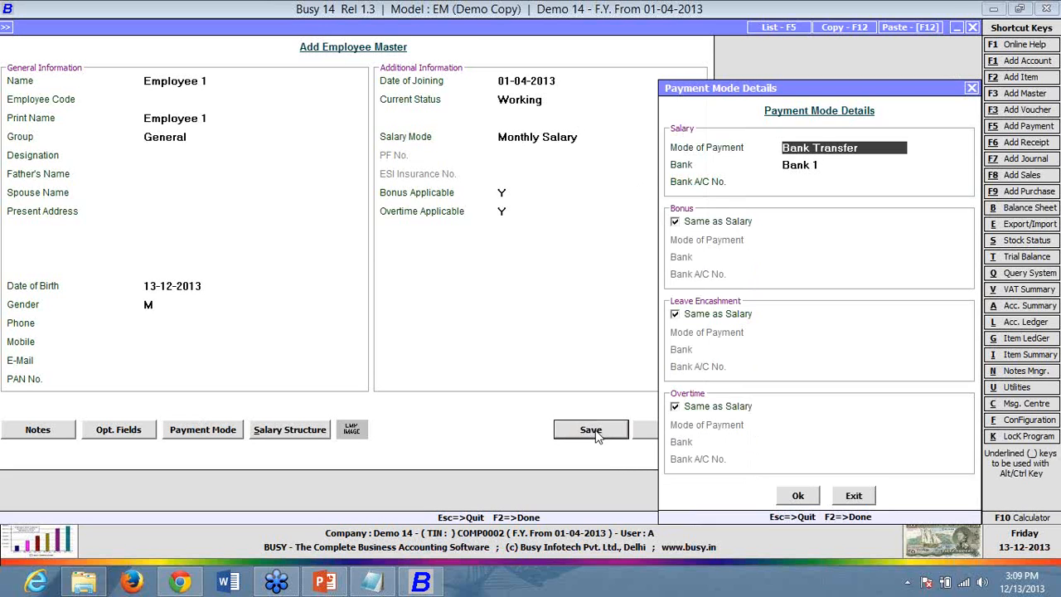
pyautogui.press('F2')
pyautogui.press('F2')
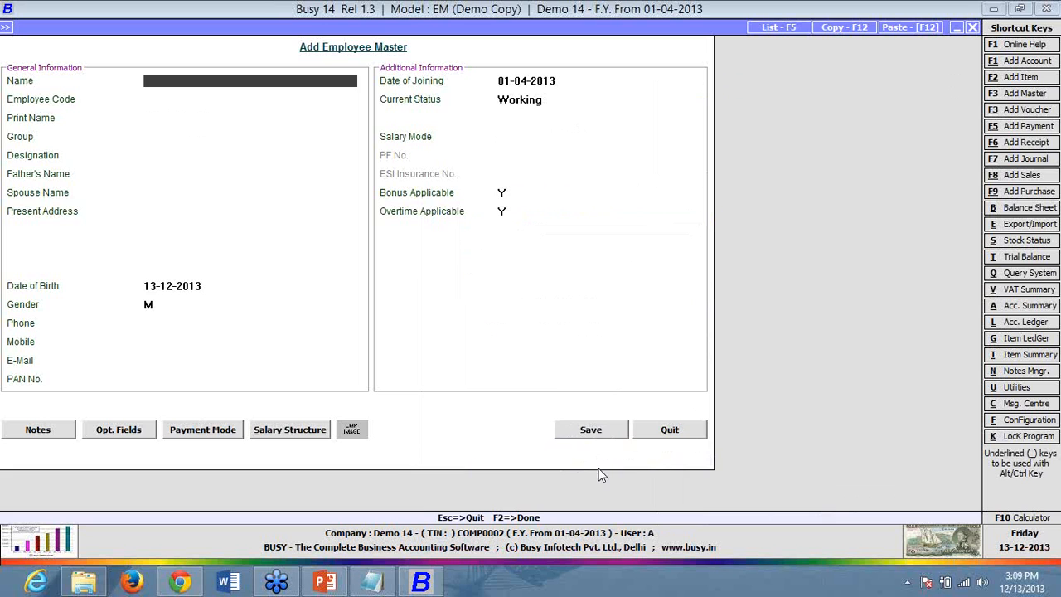
pyautogui.click(637, 431)
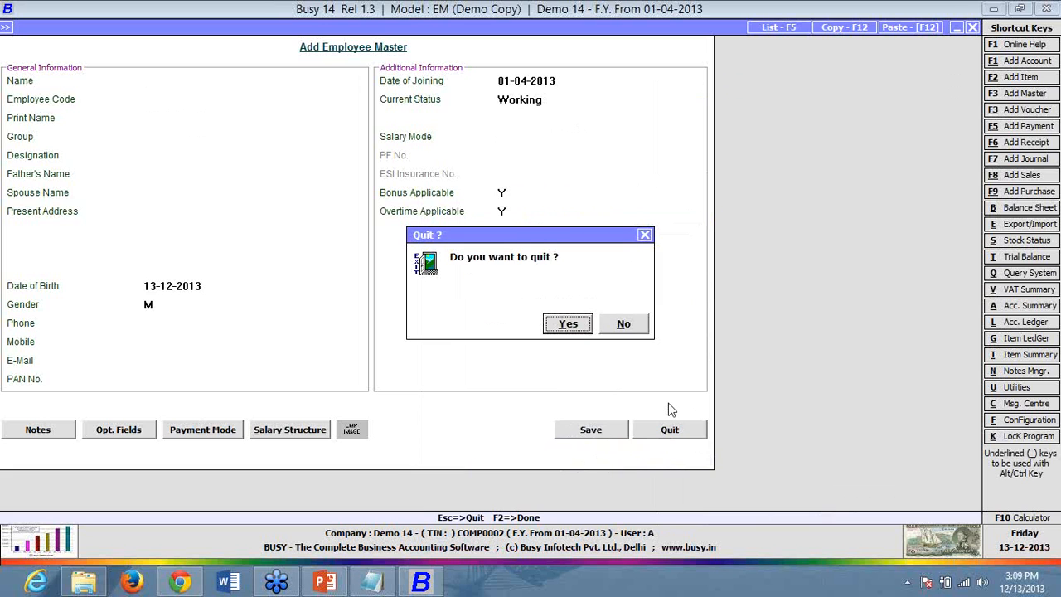
pyautogui.press('Return')
pyautogui.press('F2')
pyautogui.press('F2')
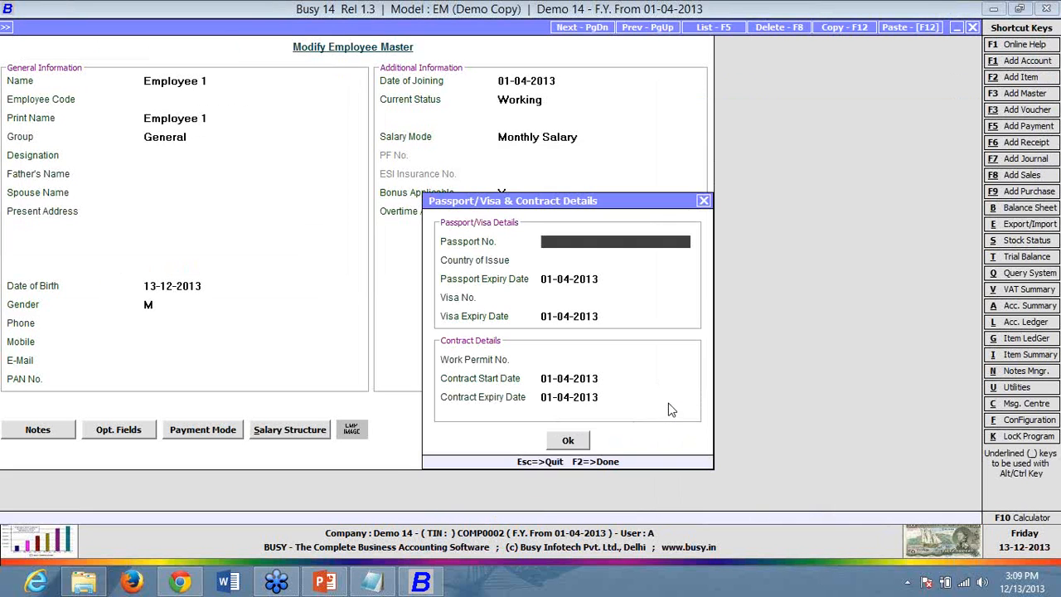
pyautogui.press('Return')
pyautogui.press('Return')
pyautogui.press('Return')
pyautogui.press('Return')
pyautogui.press('Return')
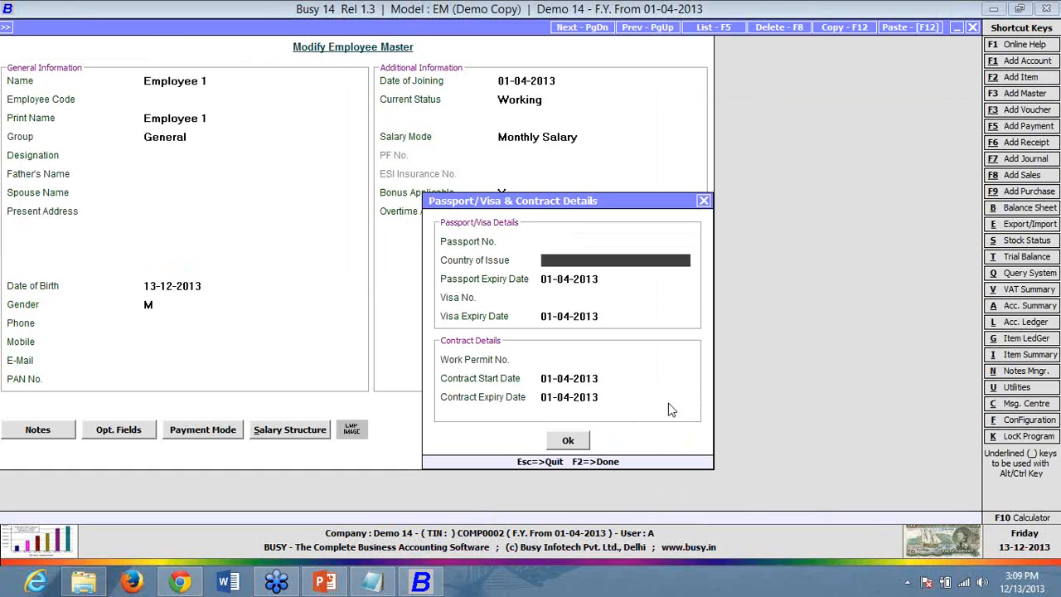
pyautogui.press('Return')
pyautogui.press('Return')
pyautogui.press('Return')
pyautogui.press('Return')
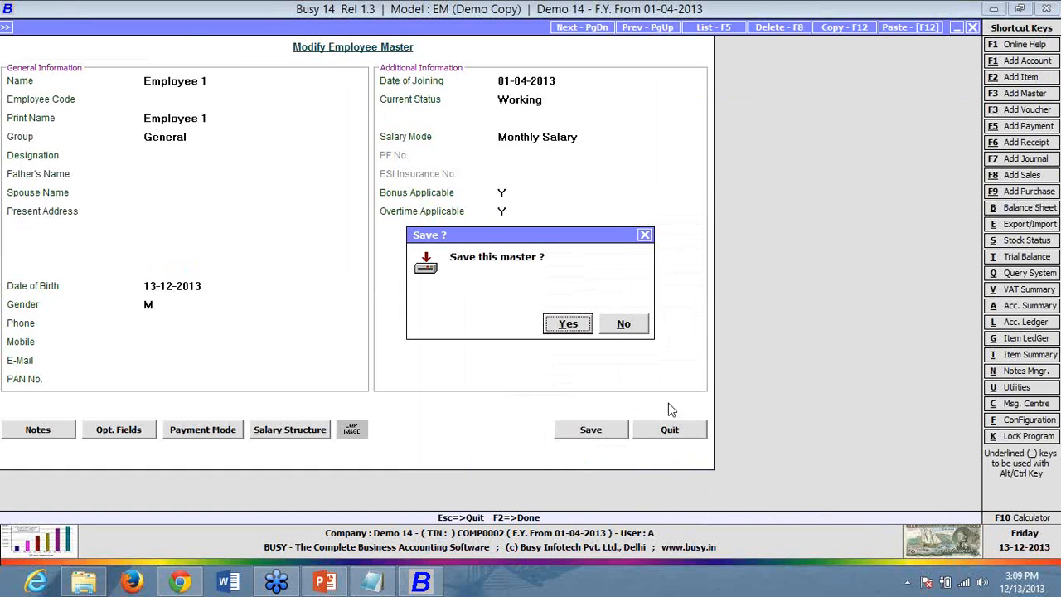
# - Confirm saving Employee 1's master and return to the Administration menu
pyautogui.press('Return')
pyautogui.press('Escape')
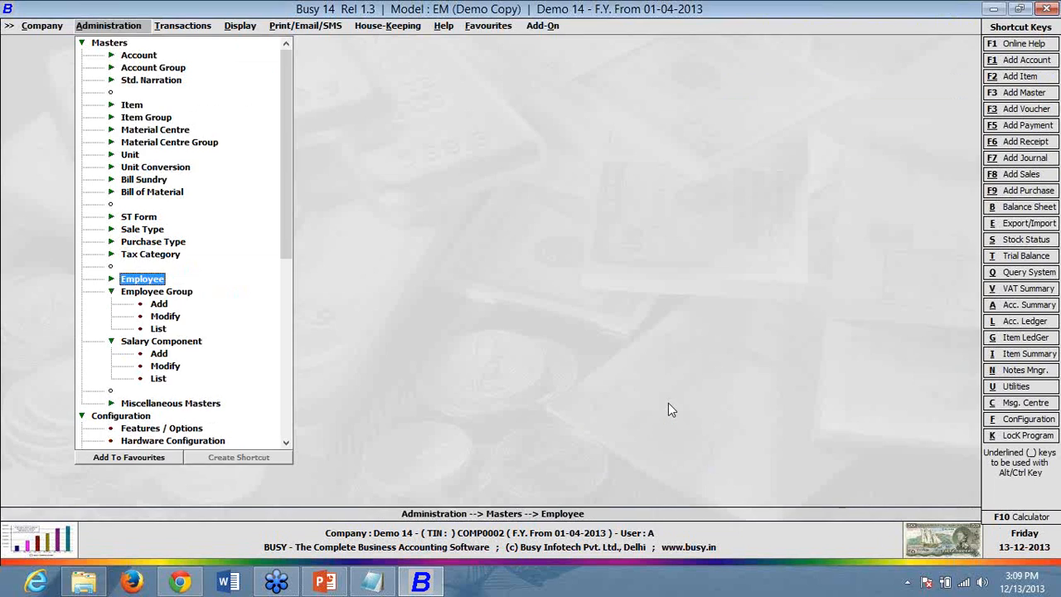
pyautogui.press('Escape')
# - Open the voucher configuration for the Salary Calculation Main series
pyautogui.press('Down')
pyautogui.press('Down')
pyautogui.press('Down')
pyautogui.press('Down')
pyautogui.press('Down')
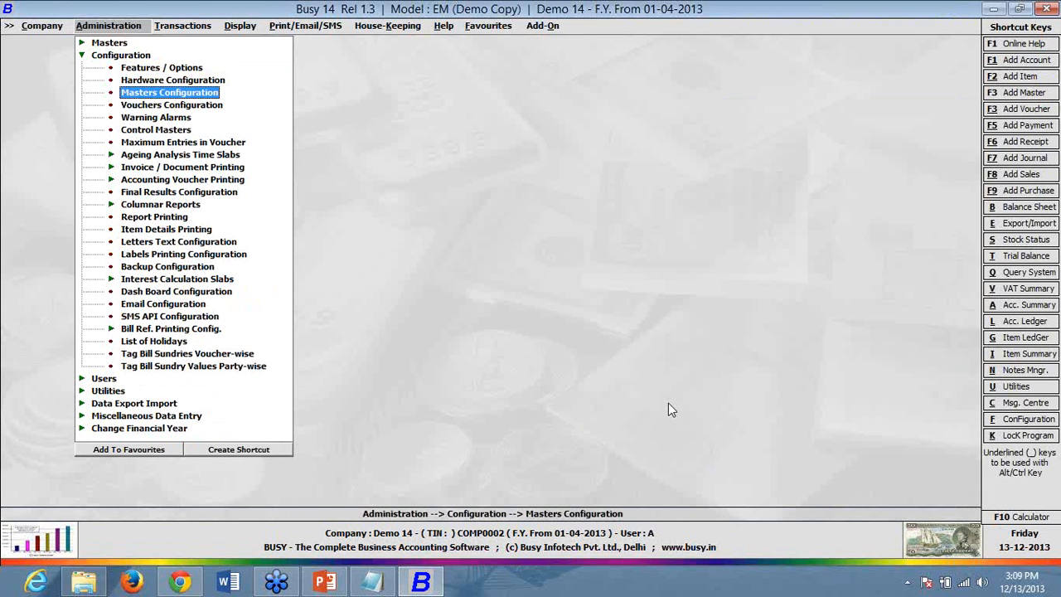
pyautogui.press('Return')
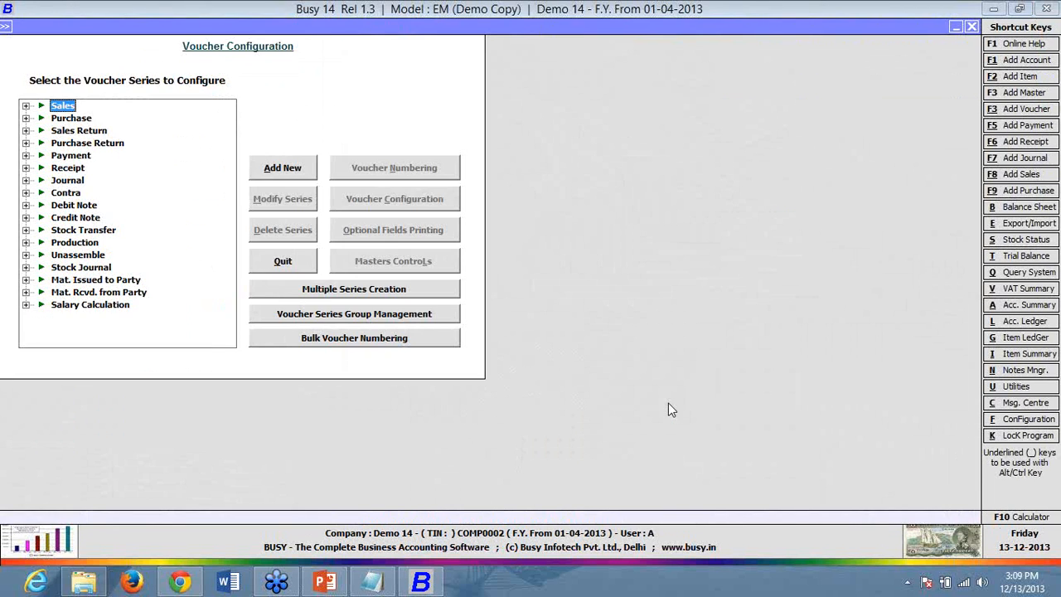
pyautogui.press('Down')
pyautogui.press('Down')
pyautogui.press('Down')
pyautogui.press('Down')
pyautogui.press('Down')
pyautogui.press('Down')
pyautogui.press('Down')
pyautogui.press('Down')
pyautogui.press('Down')
pyautogui.press('Down')
pyautogui.press('Down')
pyautogui.press('Down')
pyautogui.press('Down')
pyautogui.press('Down')
pyautogui.press('Down')
pyautogui.press('Down')
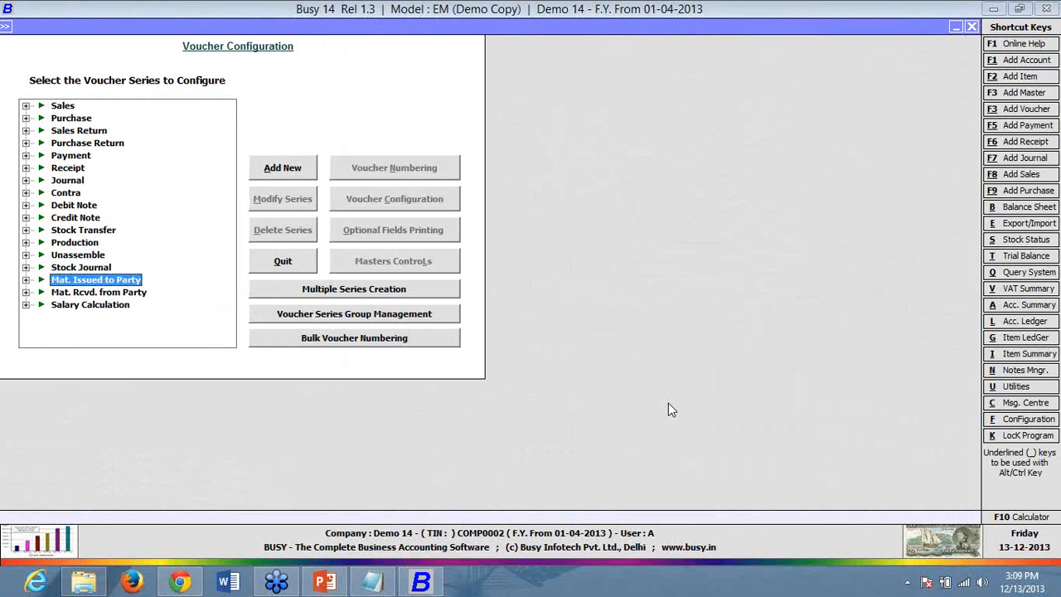
pyautogui.press('Right')
pyautogui.press('Down')
pyautogui.press('Tab')
pyautogui.press('Tab')
pyautogui.press('Tab')
pyautogui.press('Tab')
pyautogui.press('Tab')
pyautogui.press('Tab')
pyautogui.press('Tab')
pyautogui.press('Tab')
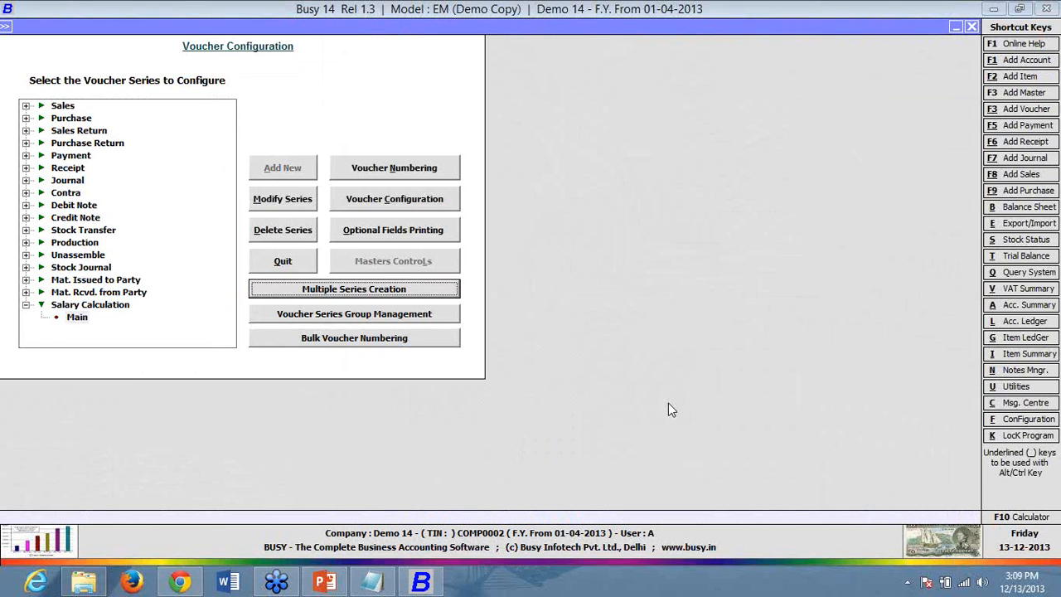
pyautogui.press('Return')
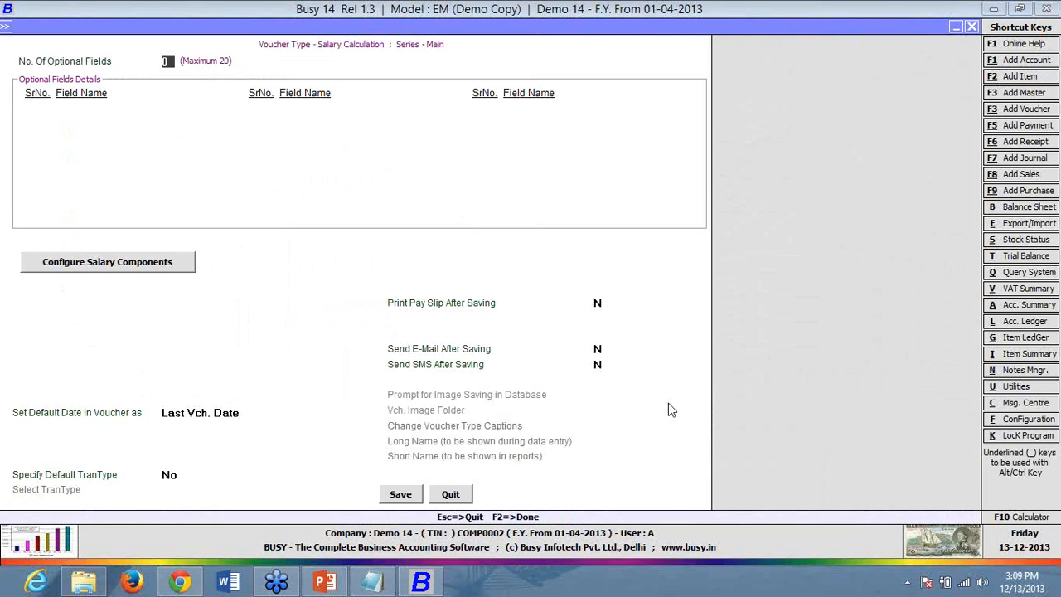
# - Set the salary component earnings to Basic, DA, HRA and TA, in that order
pyautogui.click(156, 261)
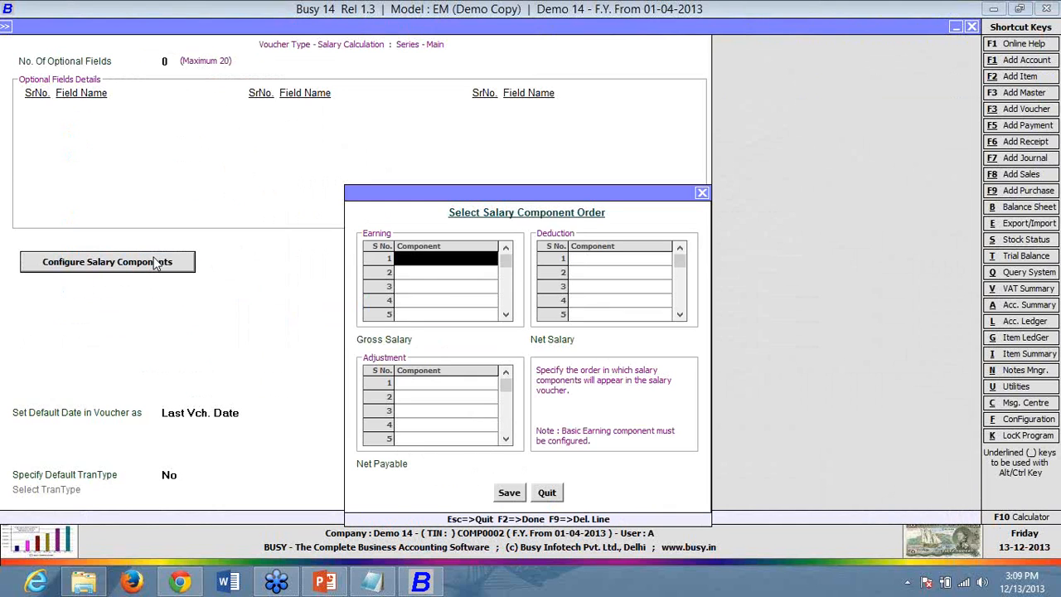
pyautogui.press('space')
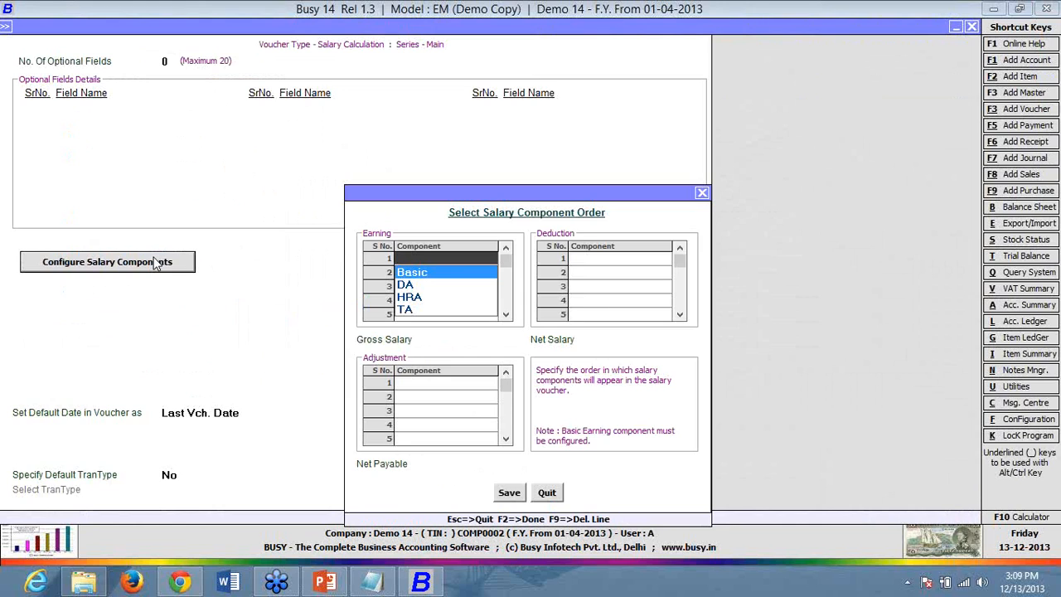
pyautogui.press('Return')
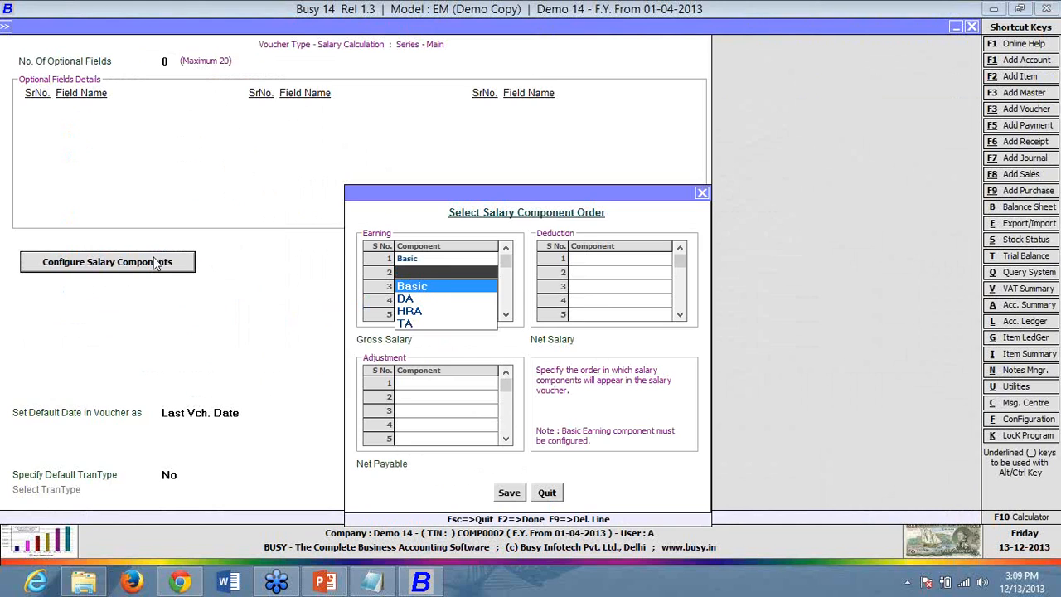
pyautogui.press('Down')
pyautogui.press('Return')
pyautogui.press('Down')
pyautogui.press('Down')
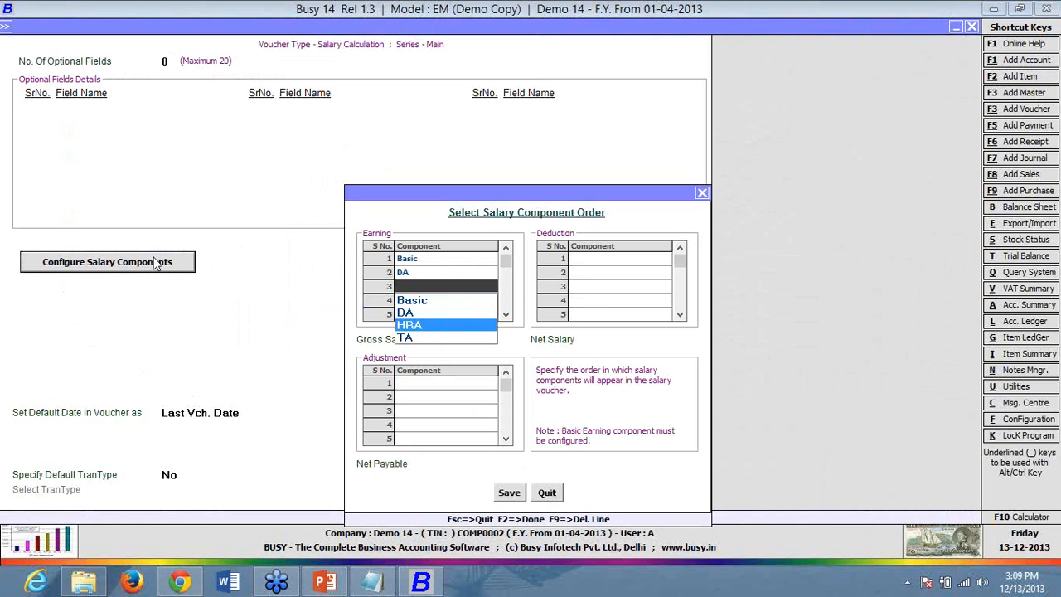
pyautogui.press('Return')
pyautogui.write('ta')
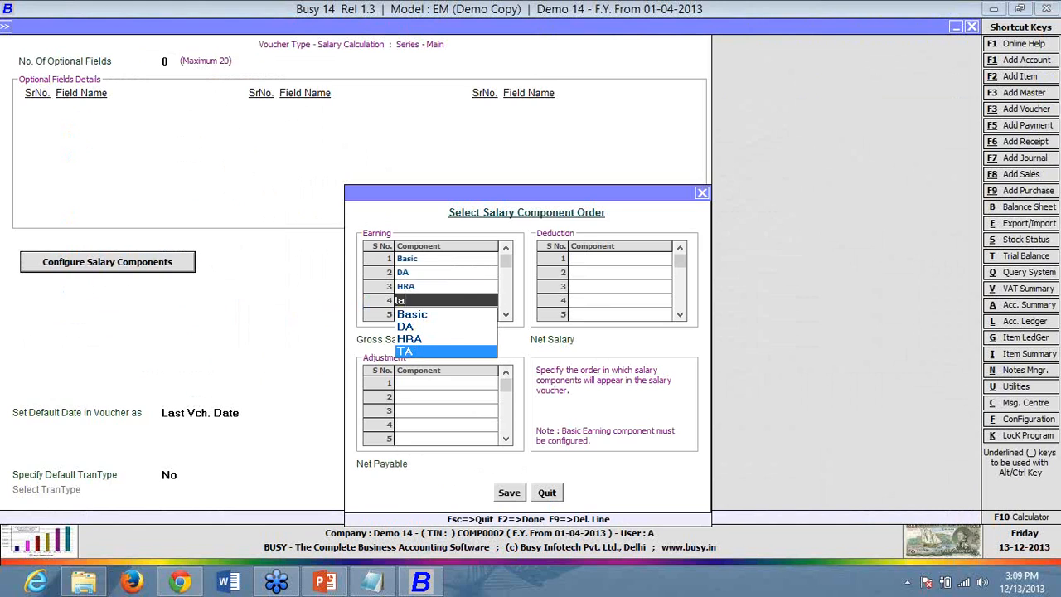
pyautogui.press('Return')
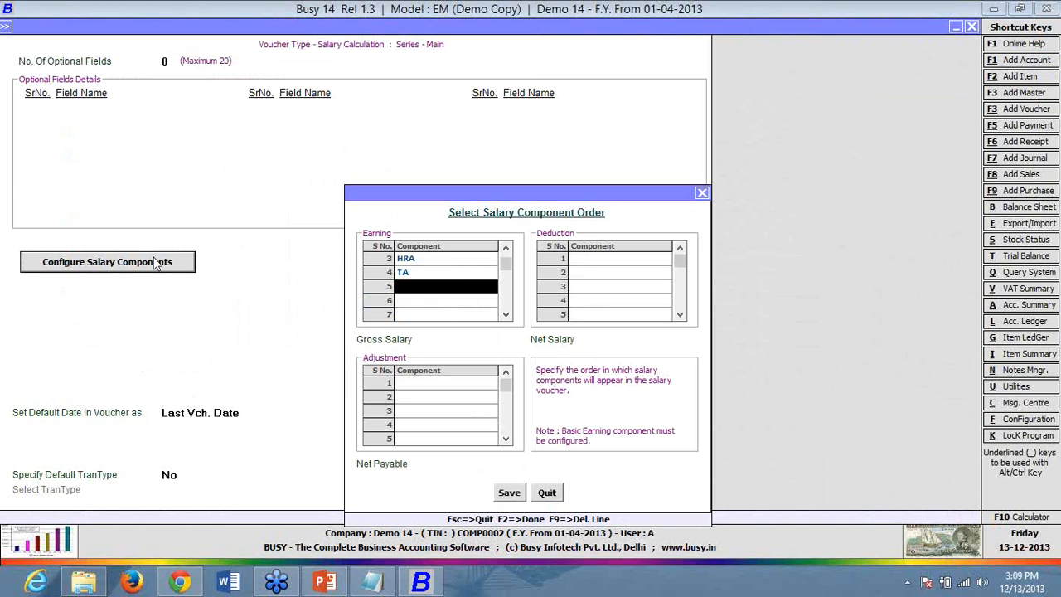
pyautogui.press('Up')
pyautogui.press('Up')
pyautogui.press('Up')
pyautogui.press('Up')
pyautogui.press('Down')
pyautogui.press('Down')
pyautogui.press('Down')
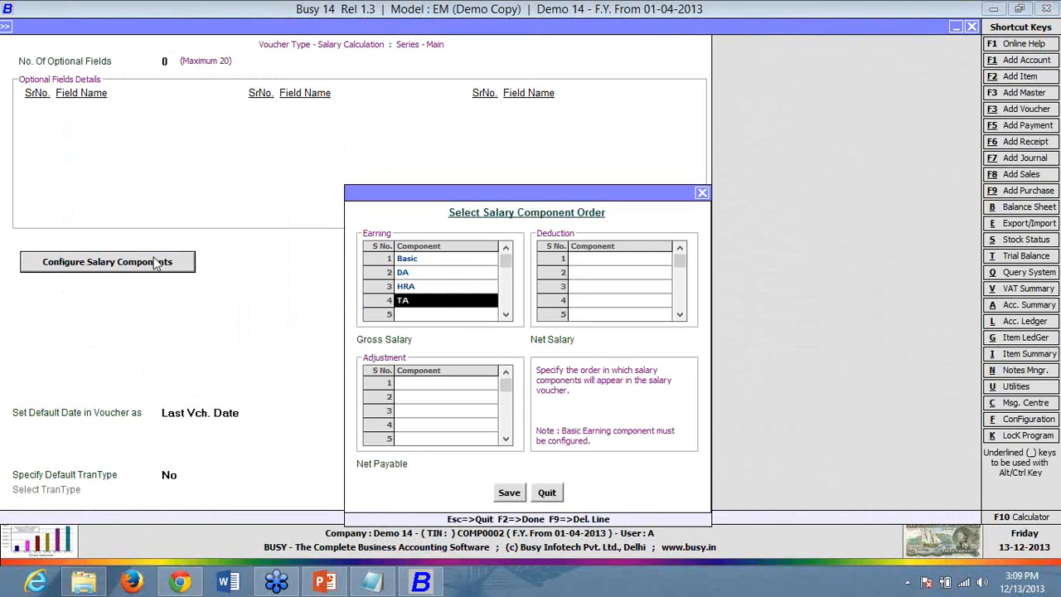
pyautogui.click(454, 262)
pyautogui.click(453, 285)
pyautogui.click(457, 274)
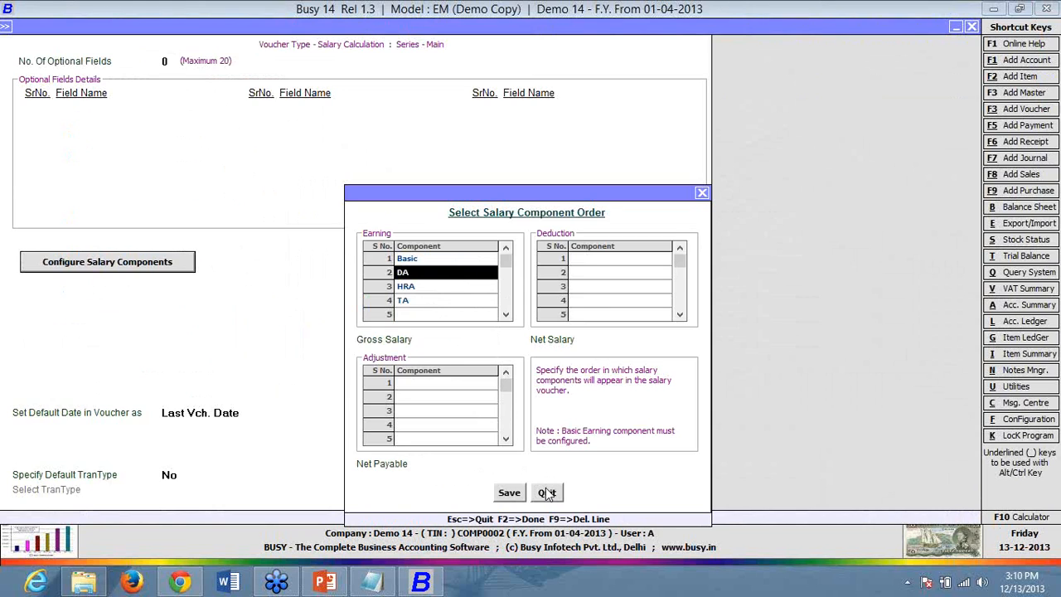
# - Add MR as the adjustment and PF as the deduction, then save the series settings
pyautogui.click(437, 386)
pyautogui.click(437, 384)
pyautogui.click(439, 393)
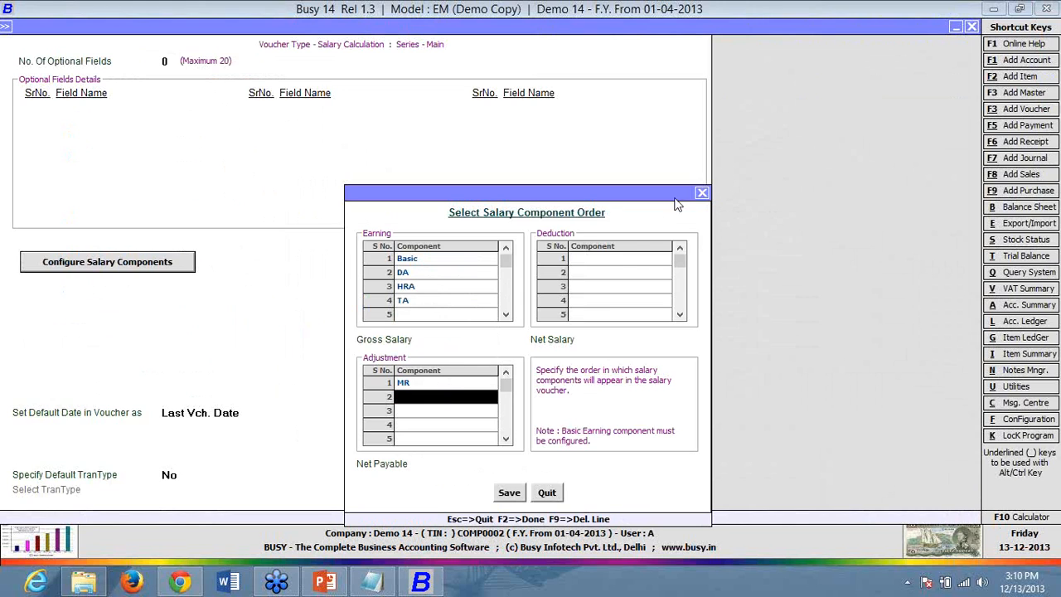
pyautogui.click(620, 258)
pyautogui.click(619, 259)
pyautogui.click(620, 271)
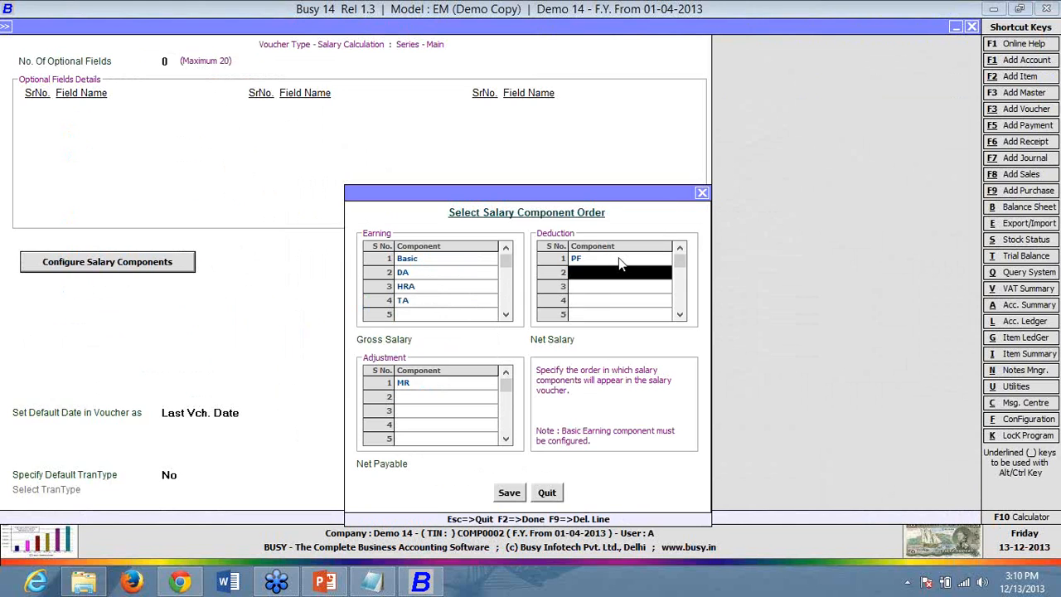
pyautogui.click(520, 492)
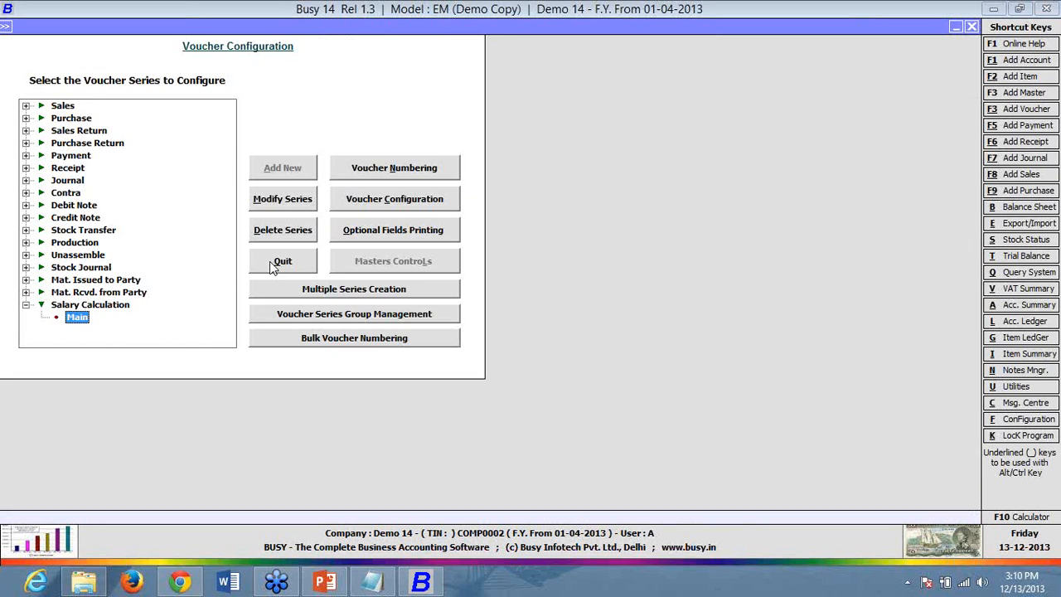
pyautogui.click(274, 263)
# - Start a Main-series Salary voucher for Monthly Salary, April, dated 01-05-2013
pyautogui.click(197, 30)
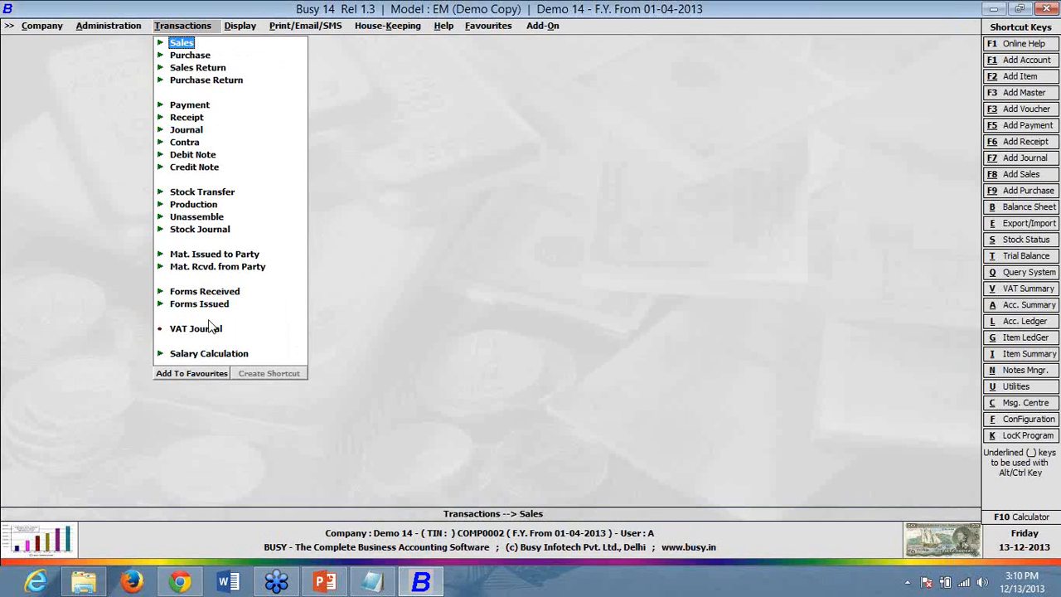
pyautogui.click(234, 355)
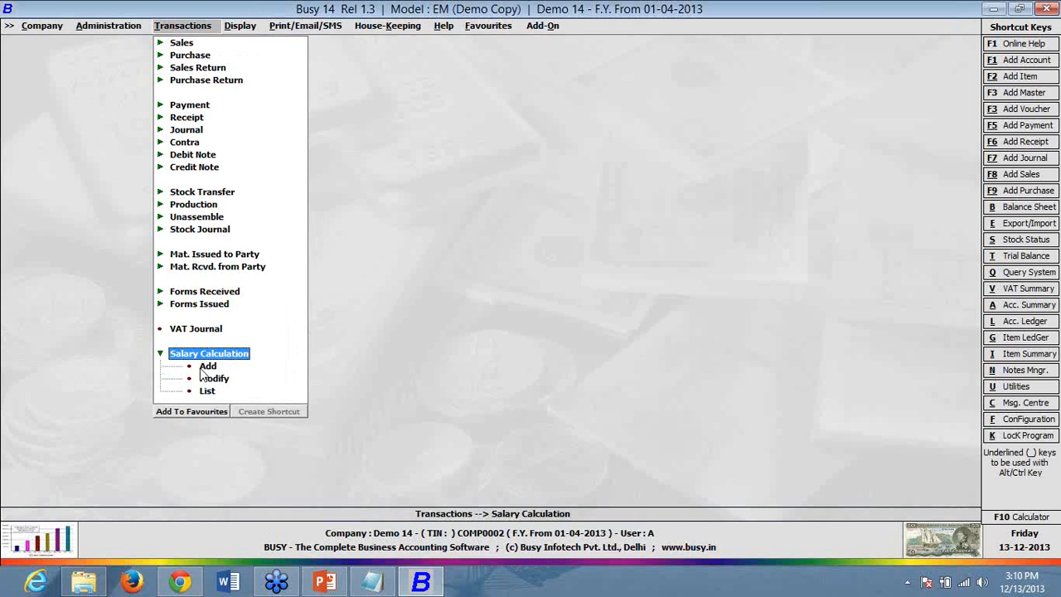
pyautogui.click(203, 368)
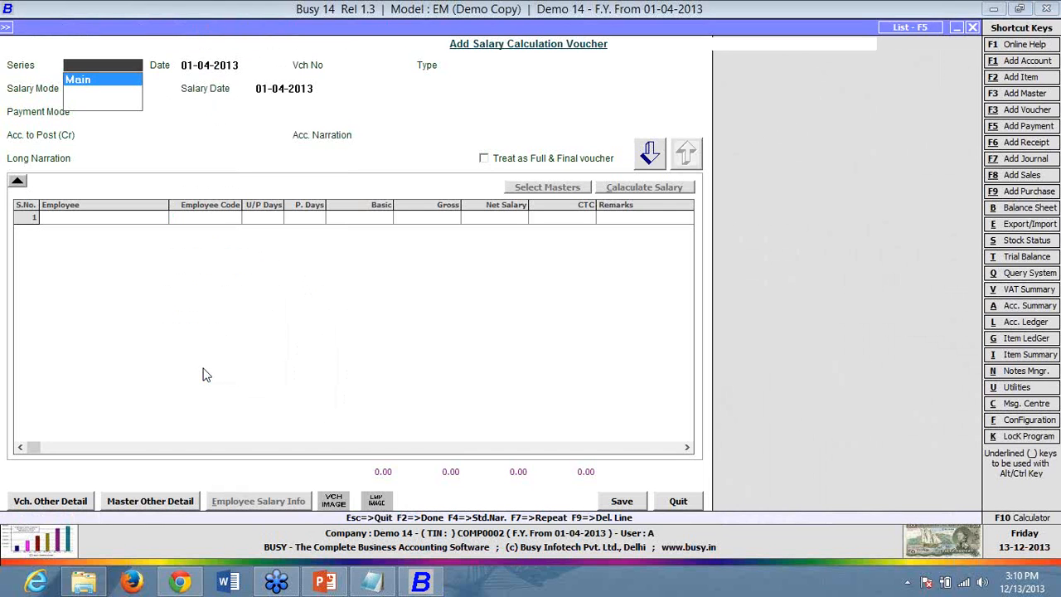
pyautogui.press('Return')
pyautogui.press('Return')
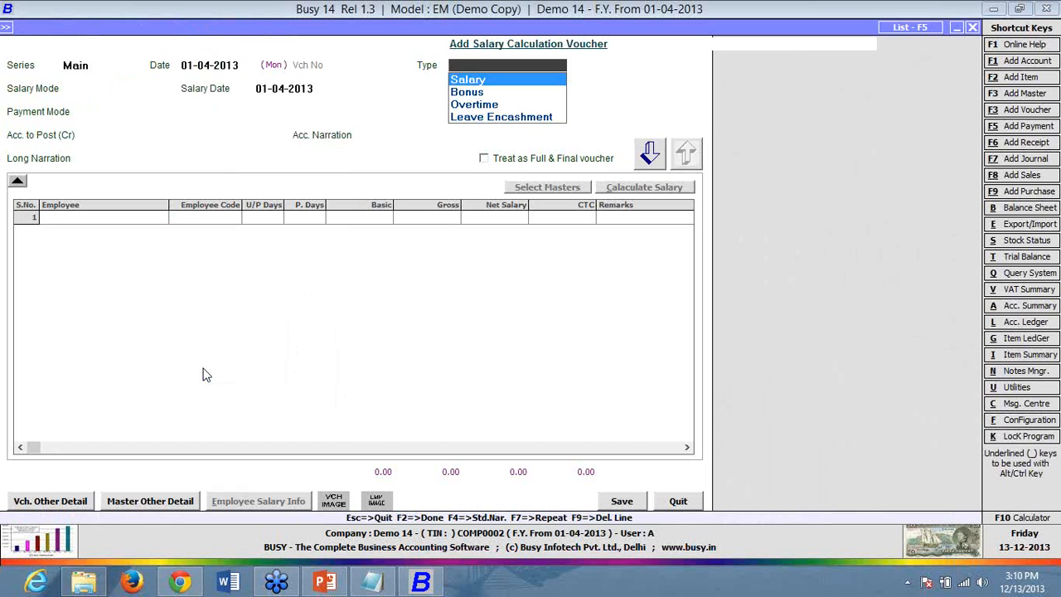
pyautogui.press('Return')
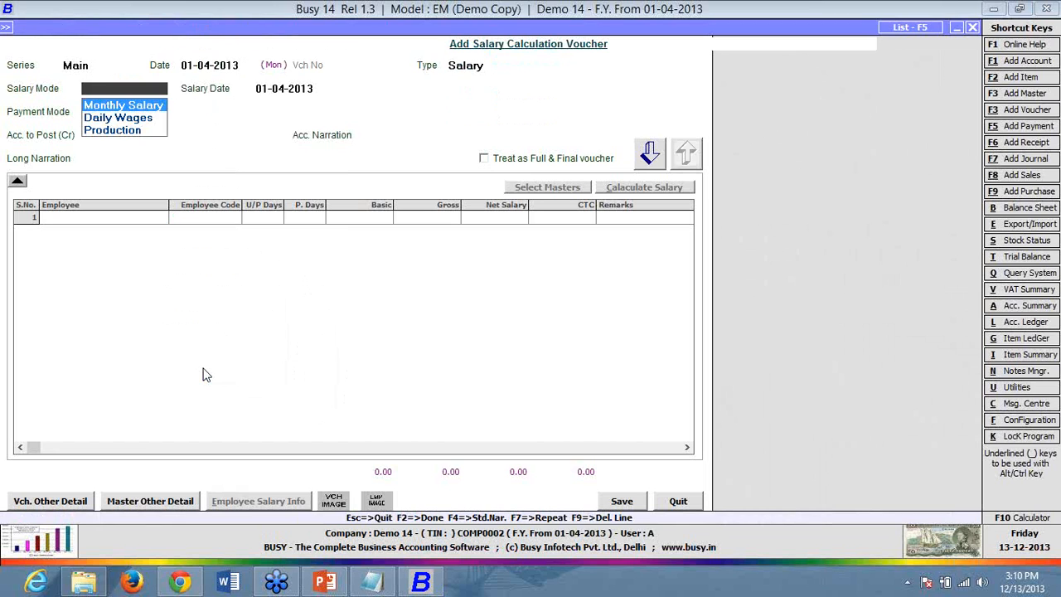
pyautogui.press('Return')
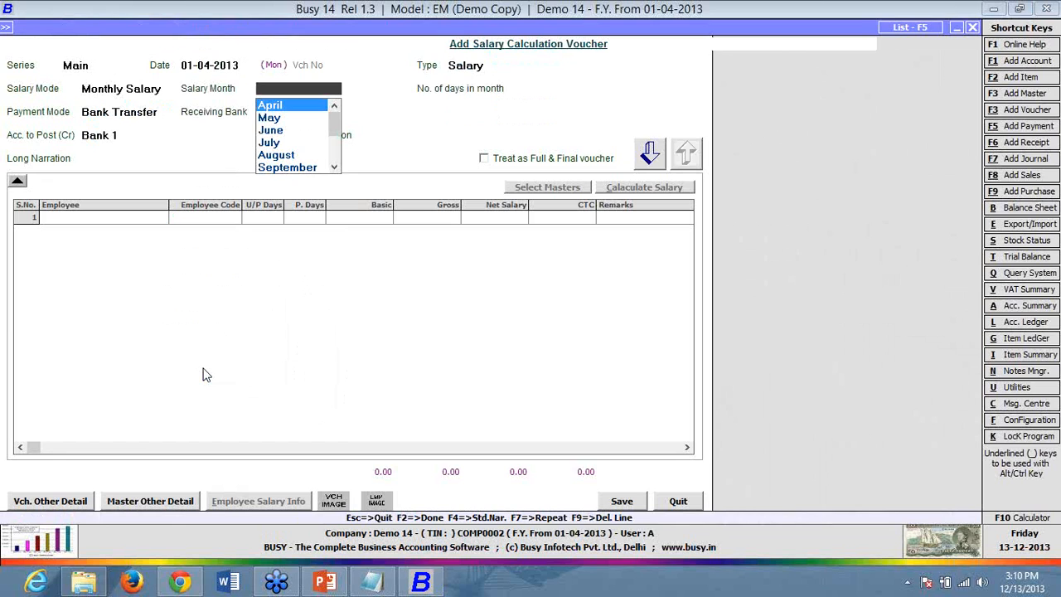
pyautogui.press('Return')
pyautogui.hotkey('shift', 'Tab')
pyautogui.hotkey('shift', 'Tab')
pyautogui.hotkey('shift', 'Tab')
pyautogui.hotkey('shift', 'Tab')
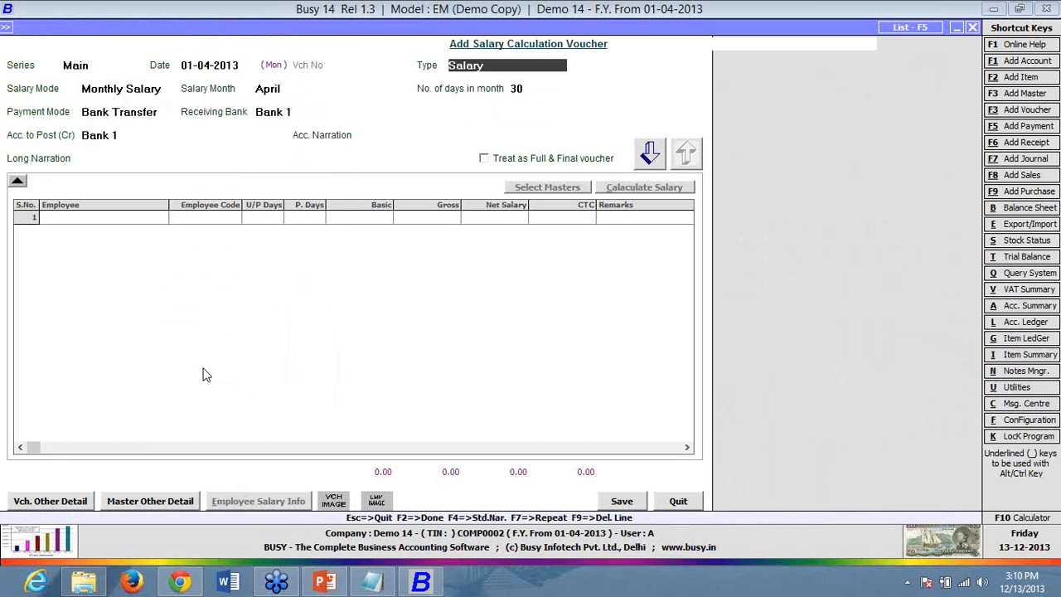
pyautogui.write('01-05-2013')
pyautogui.press('Return')
pyautogui.press('Return')
pyautogui.press('Return')
pyautogui.press('Return')
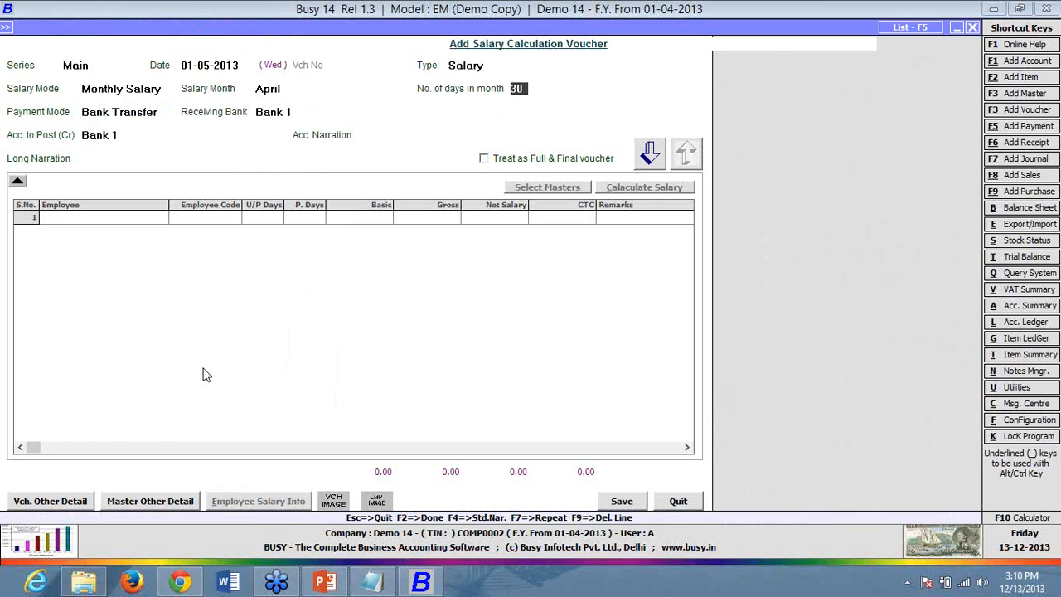
# - Set payment to Bank Transfer, with Bank 1 as receiving bank and account to credit
pyautogui.press('Return')
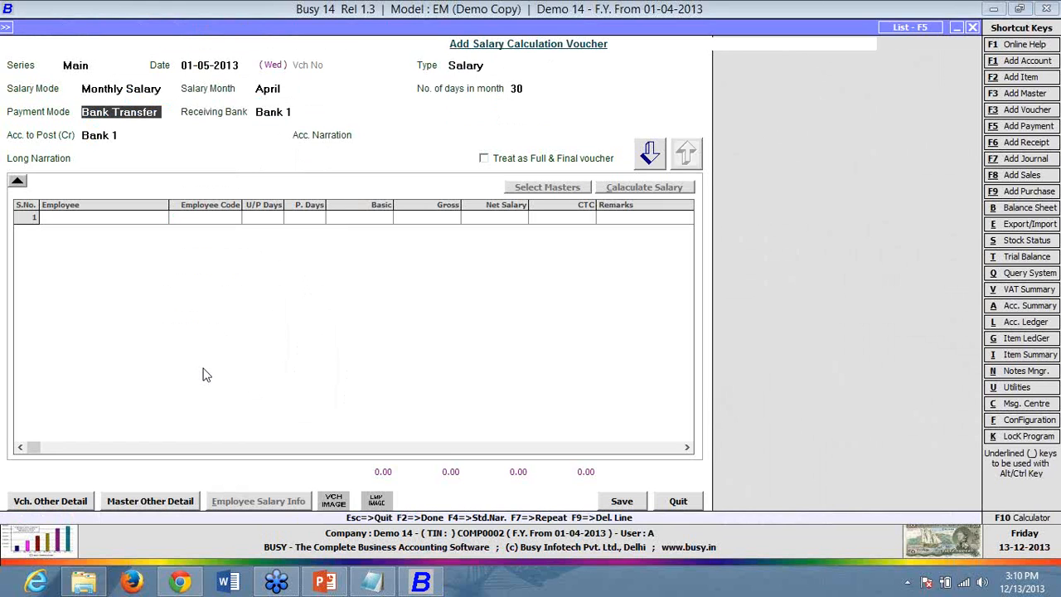
pyautogui.press('space')
pyautogui.press('Down')
pyautogui.press('Down')
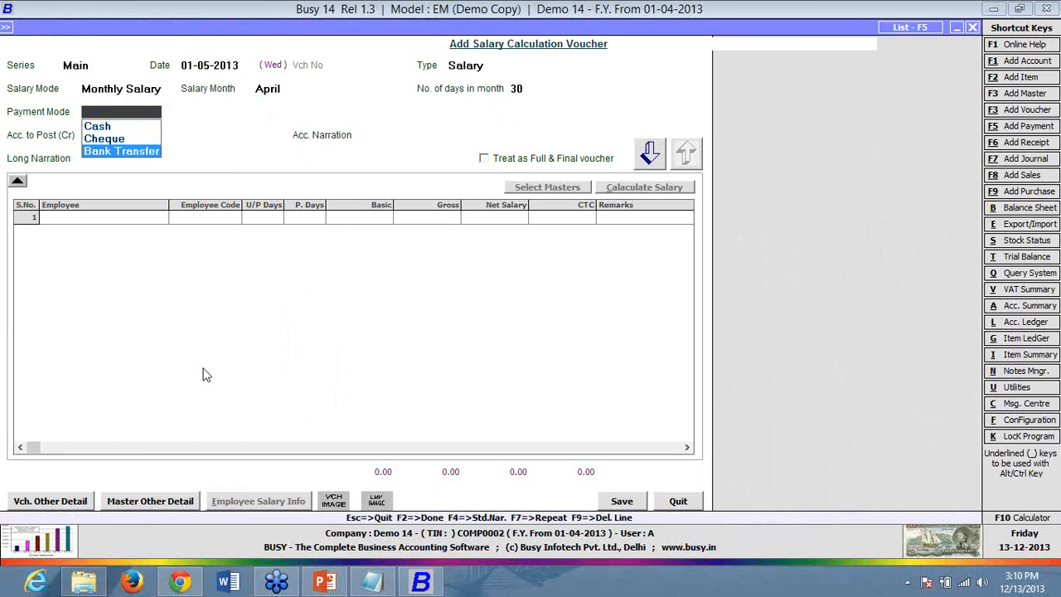
pyautogui.press('Return')
pyautogui.press('space')
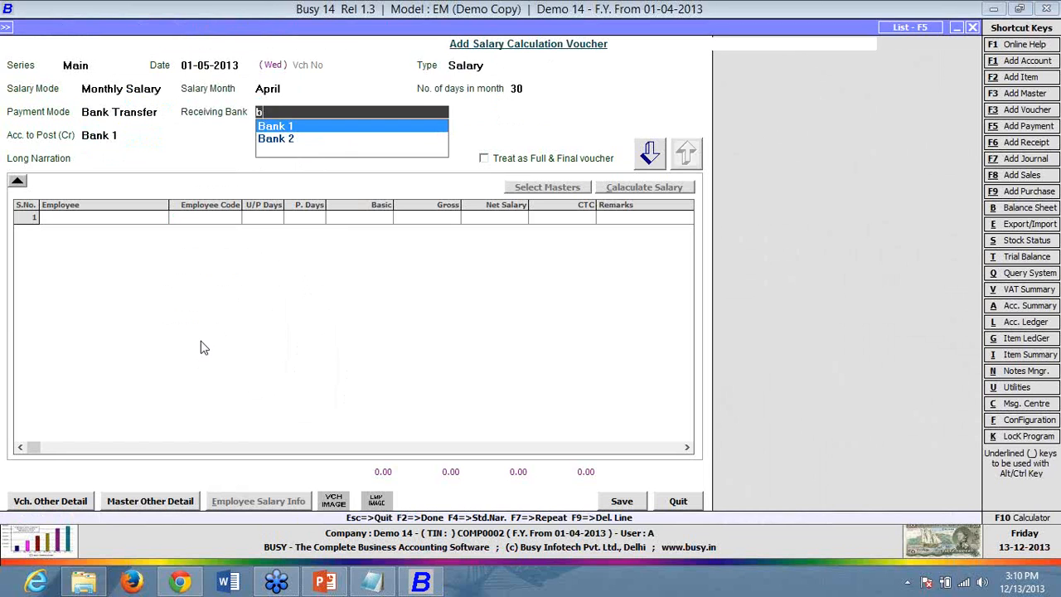
pyautogui.press('Return')
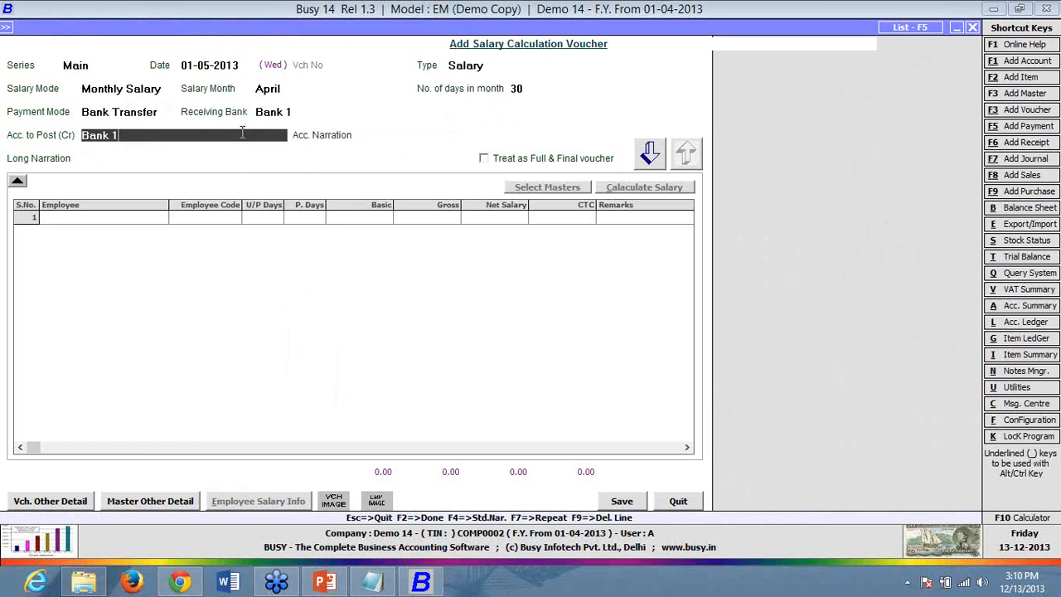
pyautogui.press('BackSpace')
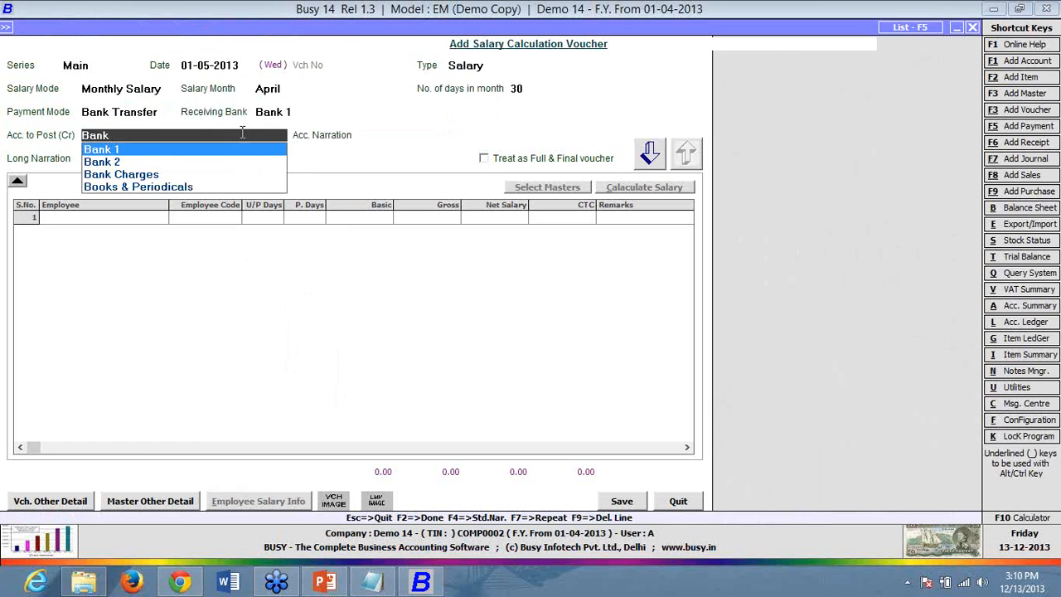
pyautogui.press('Return')
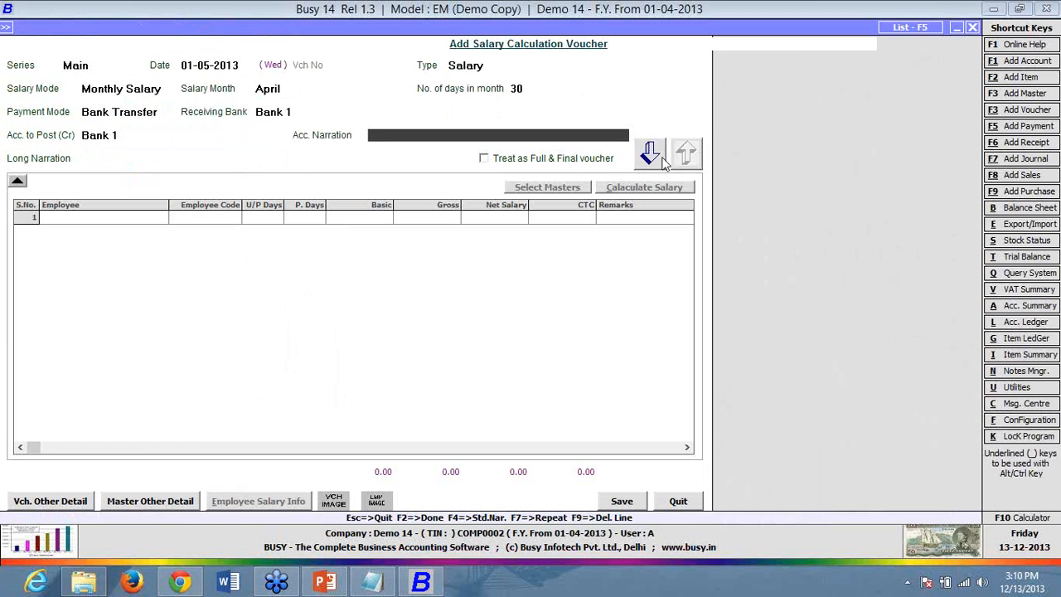
pyautogui.click(547, 187)
# - Try including Employee 1 from the employee list, cancel the refusal, and quit the voucher unsaved
pyautogui.click(261, 76)
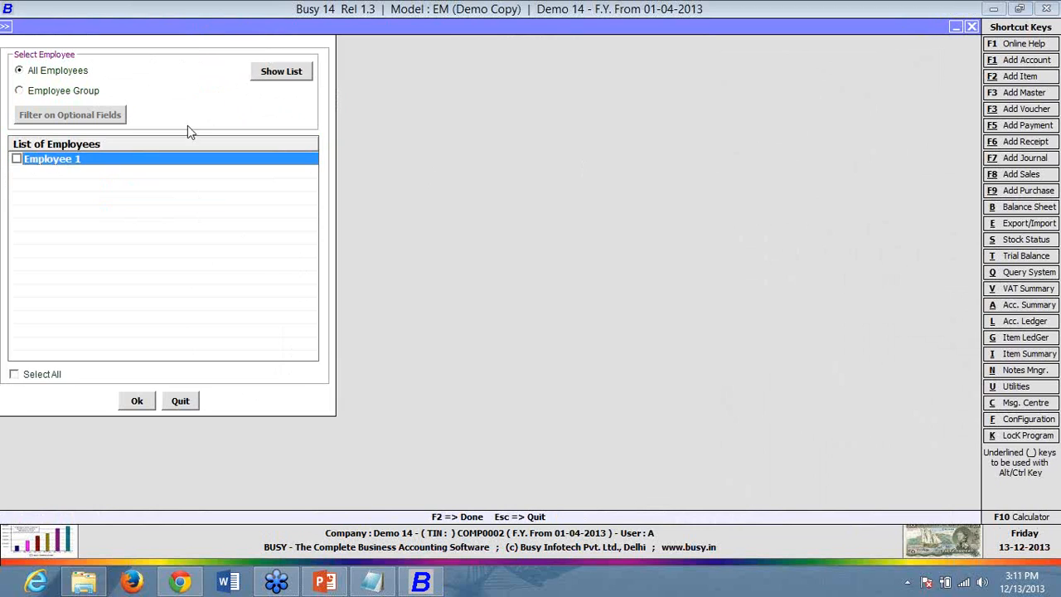
pyautogui.click(17, 159)
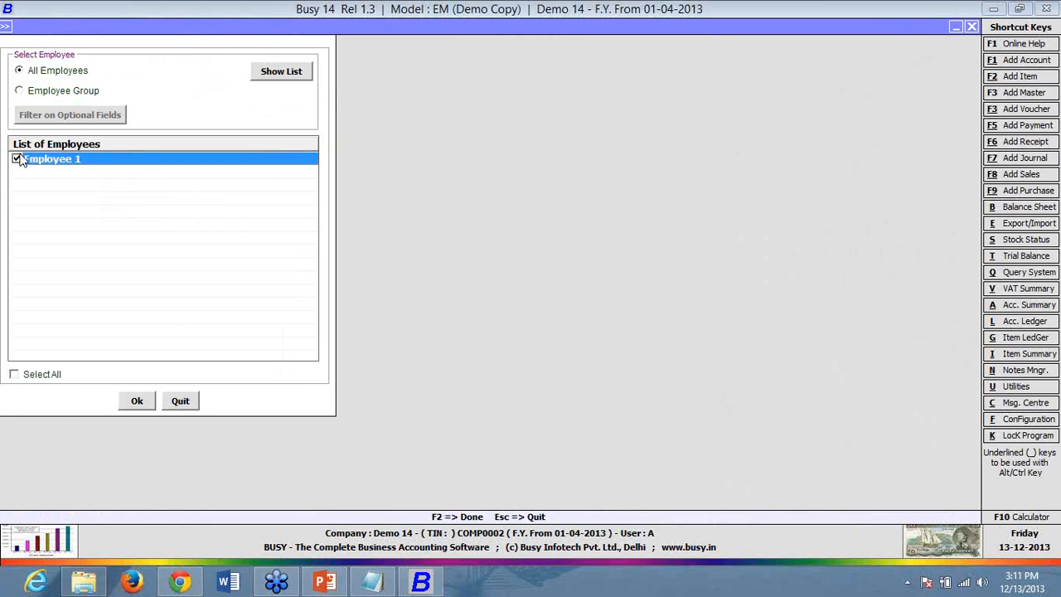
pyautogui.click(136, 401)
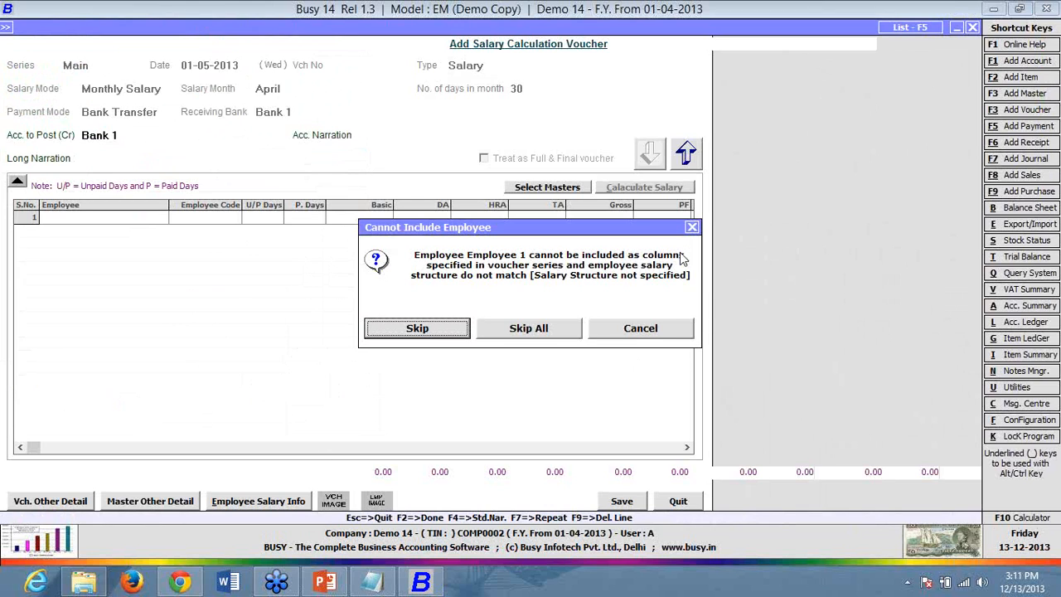
pyautogui.click(668, 328)
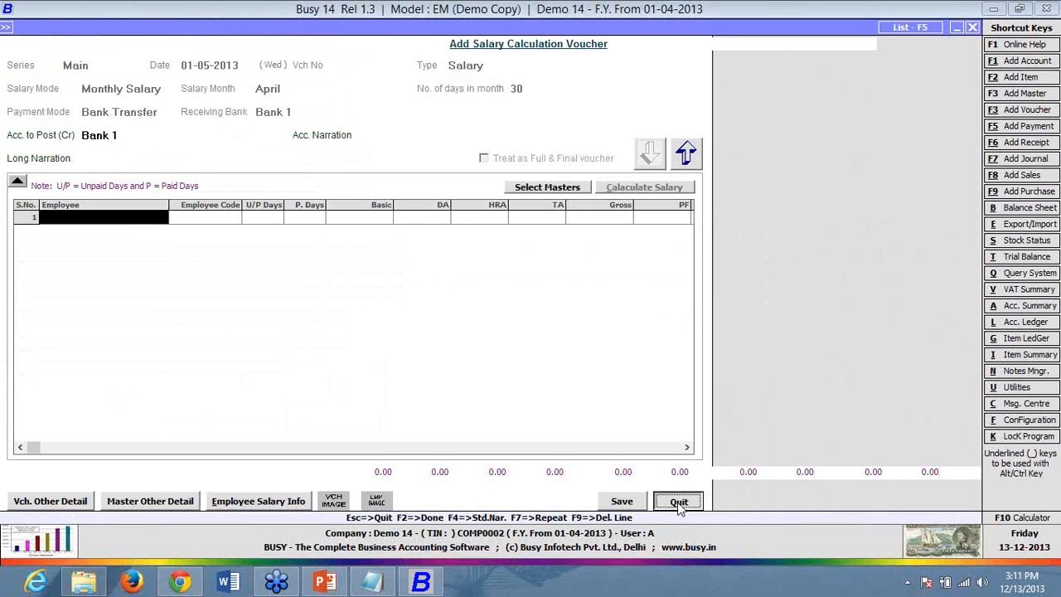
pyautogui.click(678, 500)
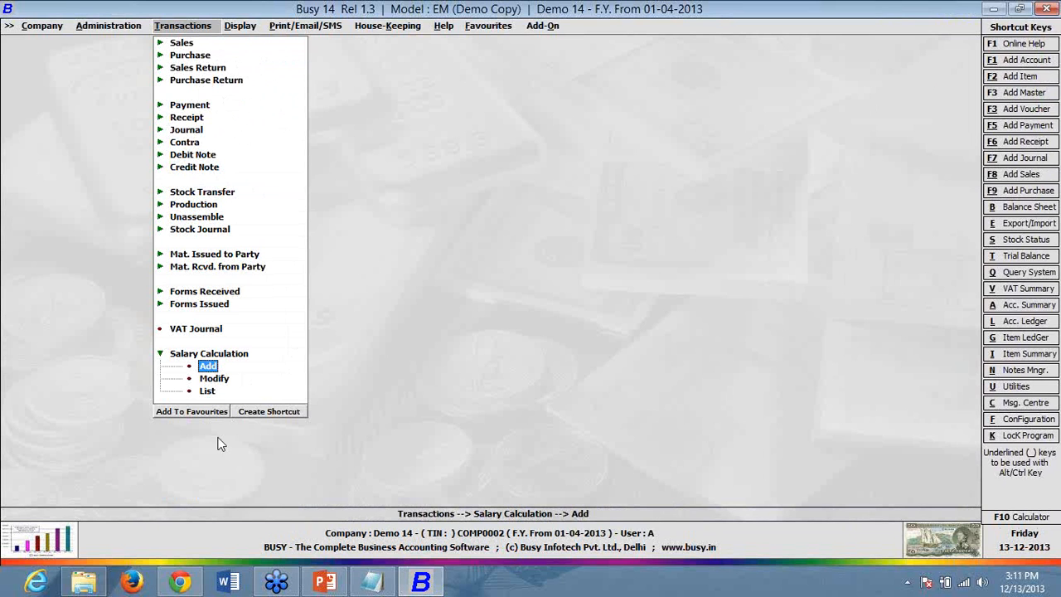
# - Open the General employee group for modification, then close it
pyautogui.click(114, 25)
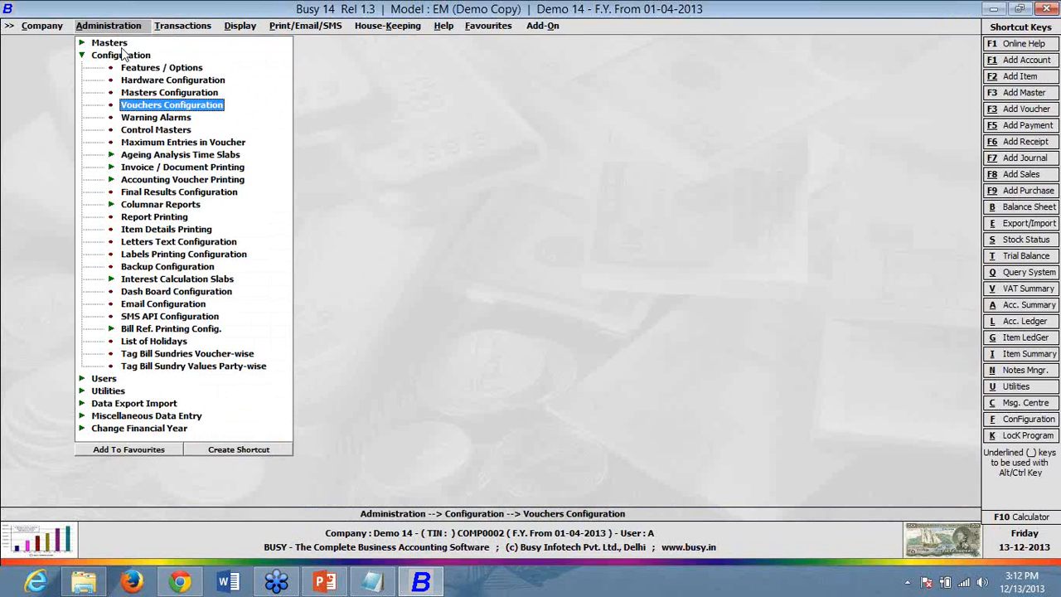
pyautogui.click(118, 44)
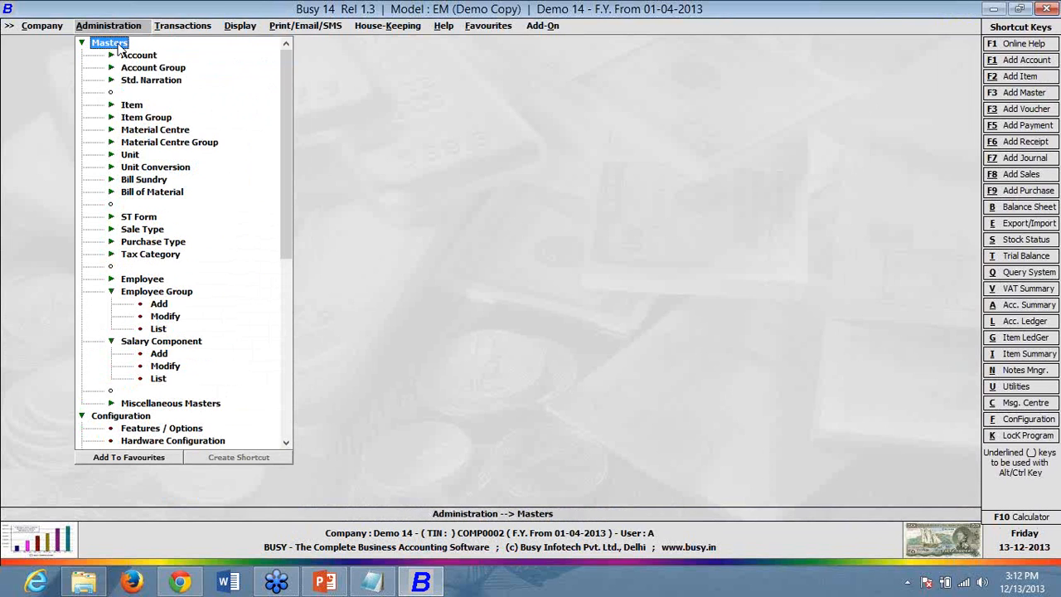
pyautogui.click(172, 320)
pyautogui.click(142, 258)
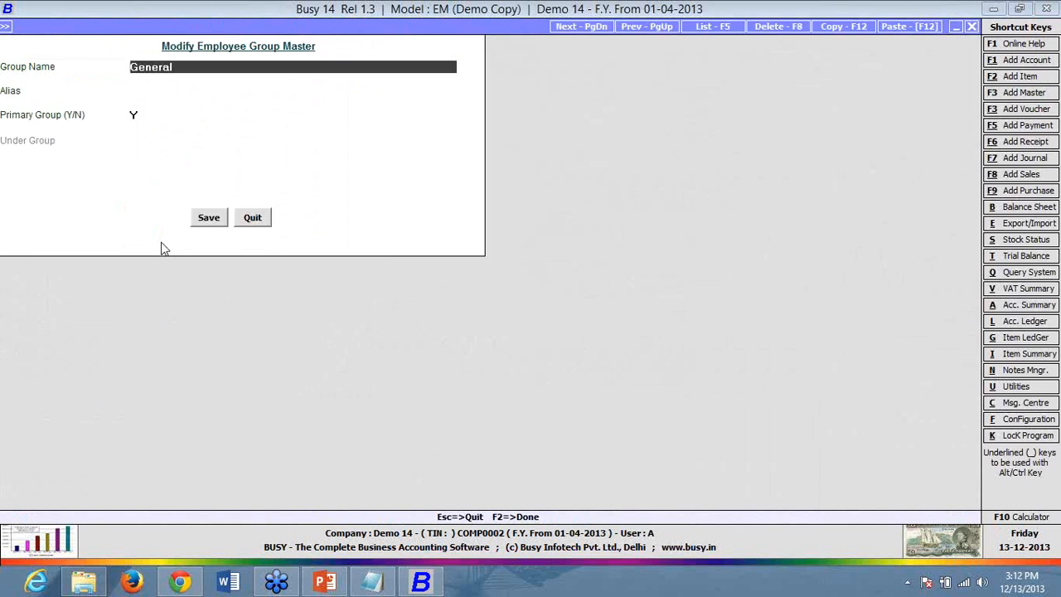
pyautogui.click(248, 219)
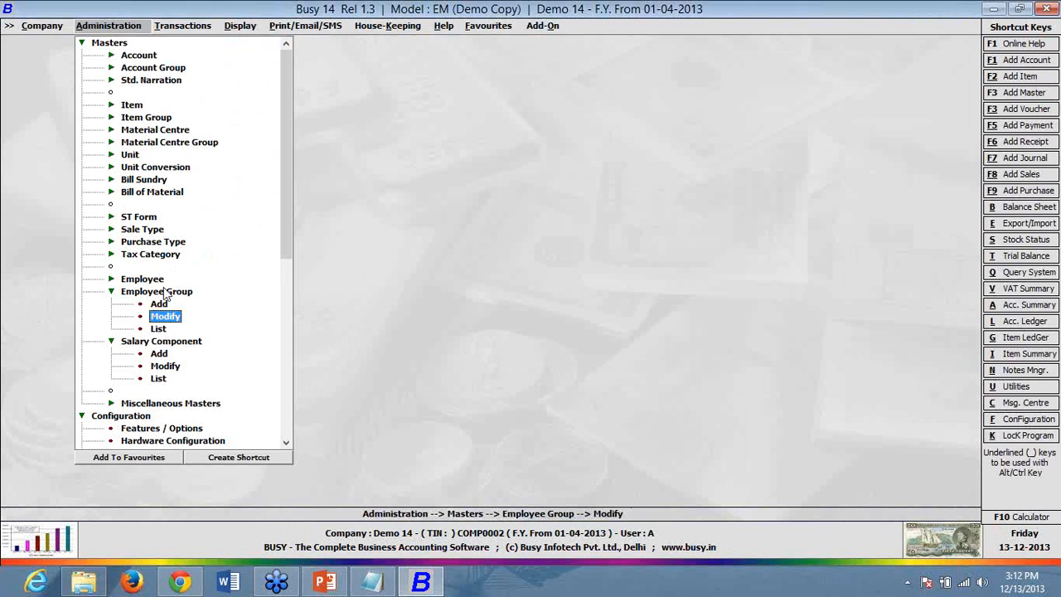
# - Open Employee 1's master for modification and view its salary structure
pyautogui.click(149, 279)
pyautogui.click(164, 304)
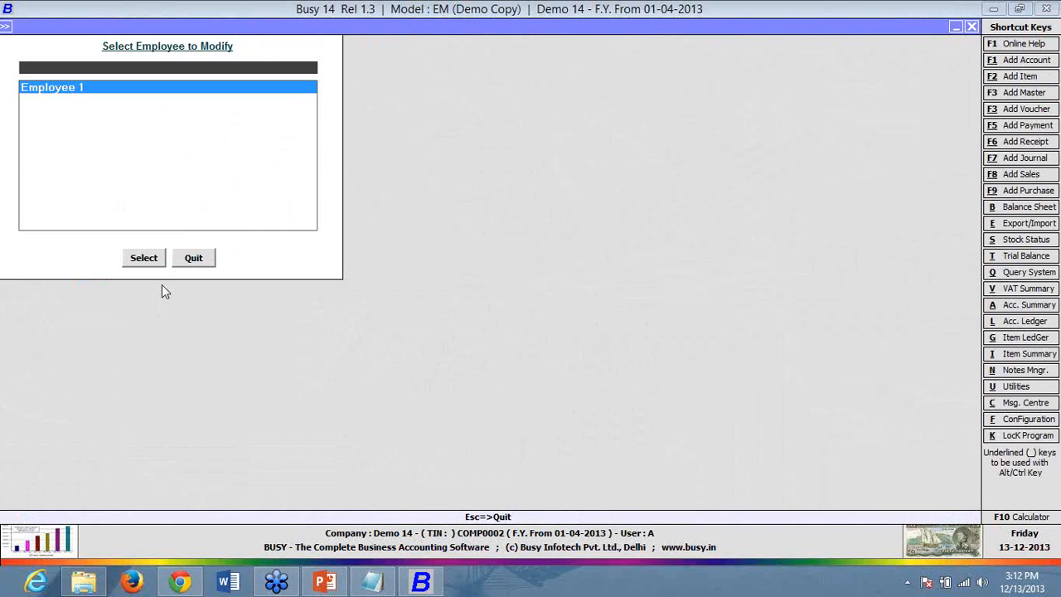
pyautogui.click(158, 262)
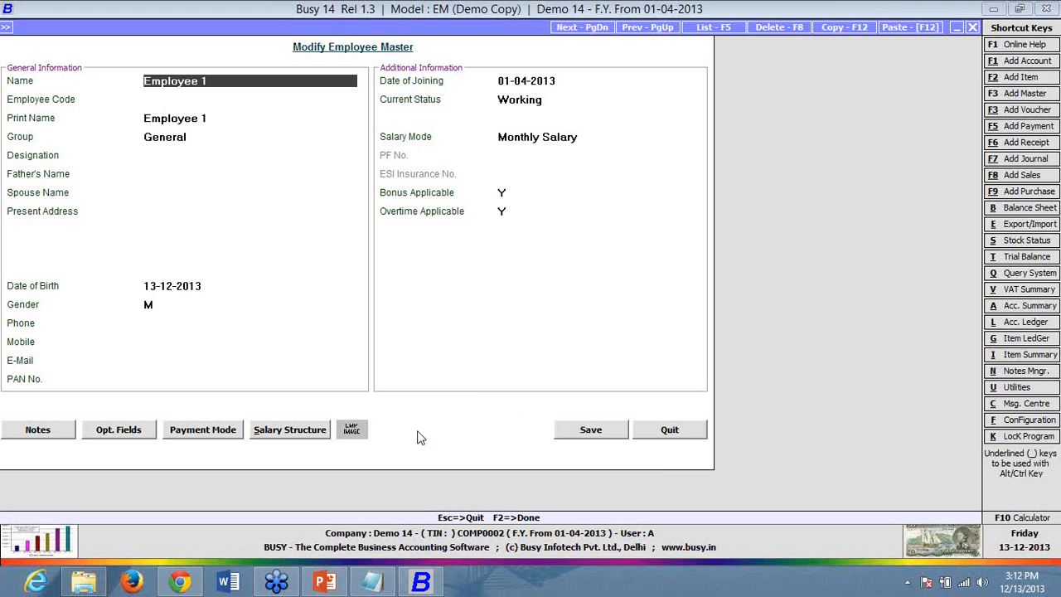
pyautogui.click(318, 429)
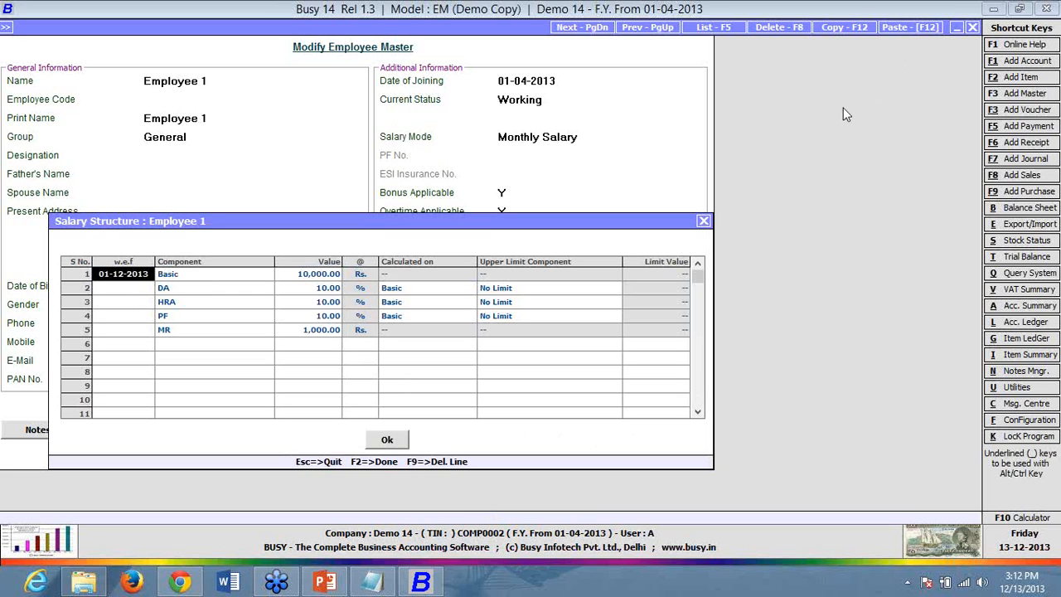
# - Close Employee 1's salary structure and employee master unchanged, returning to the Administration menu
pyautogui.click(704, 222)
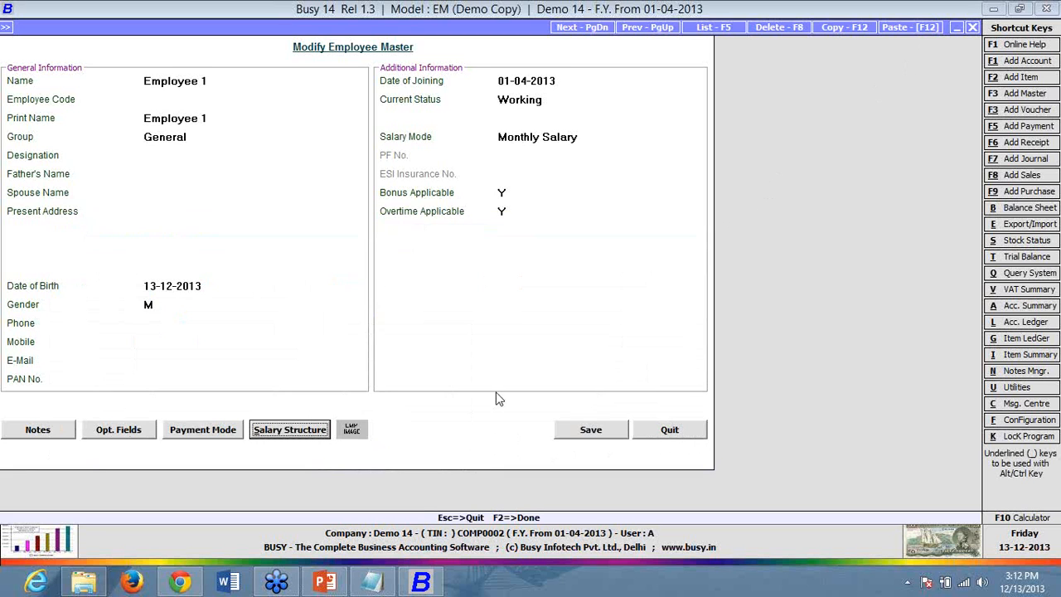
pyautogui.click(671, 435)
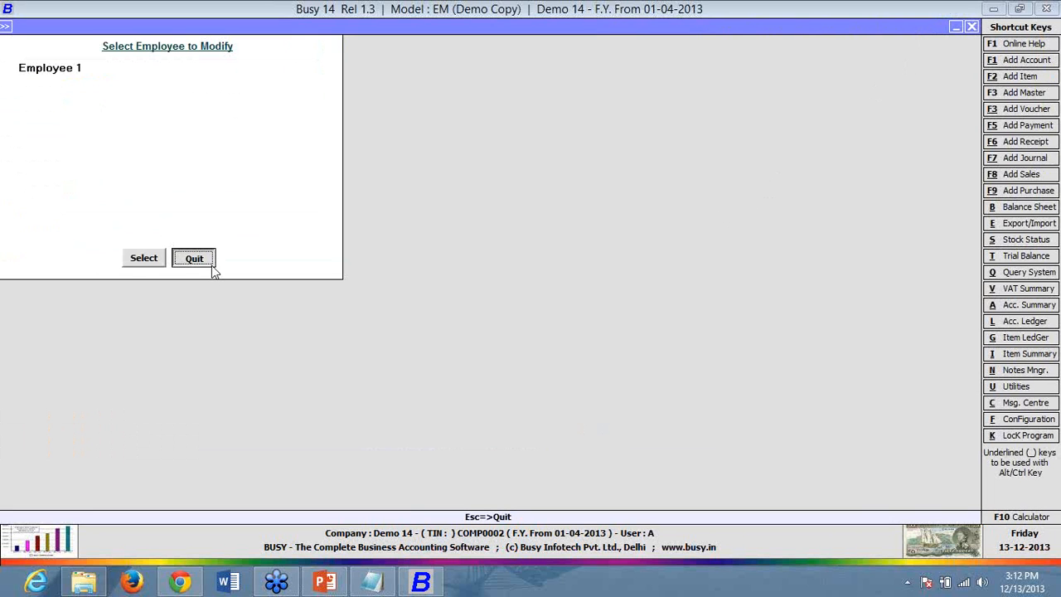
pyautogui.click(212, 265)
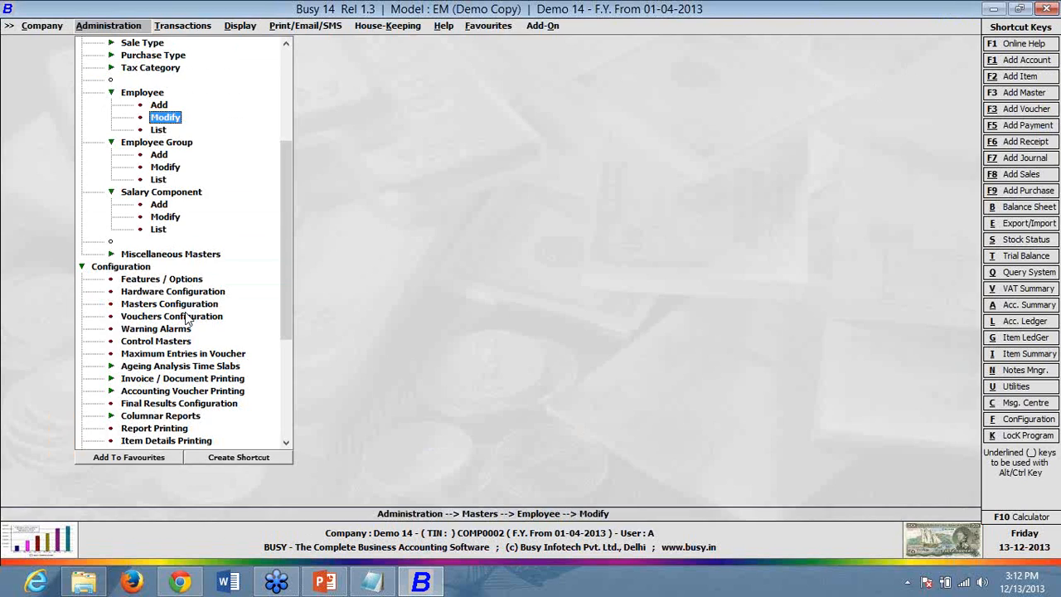
# - Open the salary component order settings for the Main Salary Calculation voucher series
pyautogui.click(189, 316)
pyautogui.click(25, 304)
pyautogui.click(83, 321)
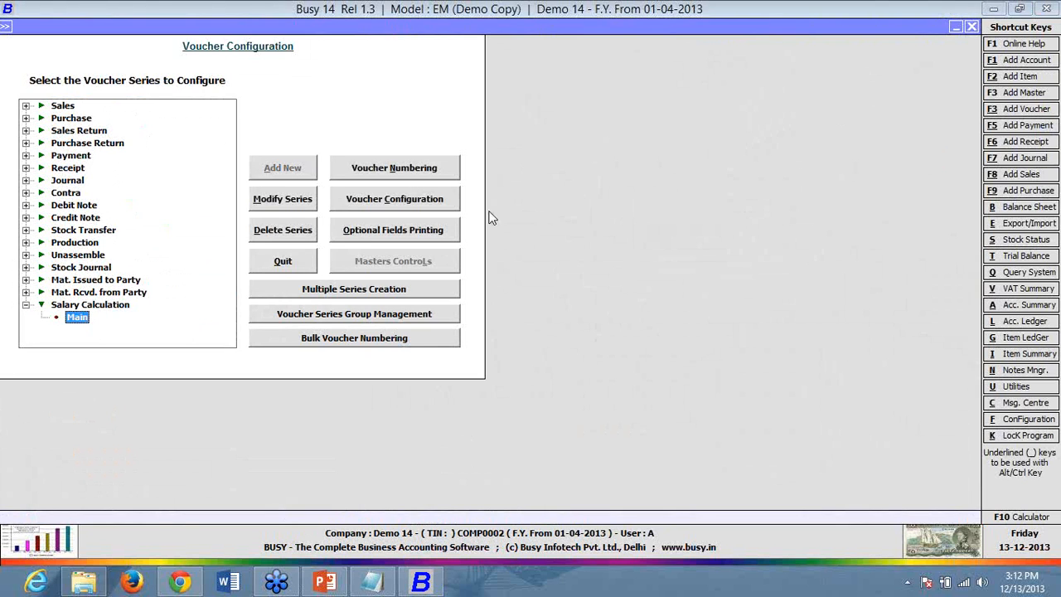
pyautogui.click(448, 204)
pyautogui.click(174, 270)
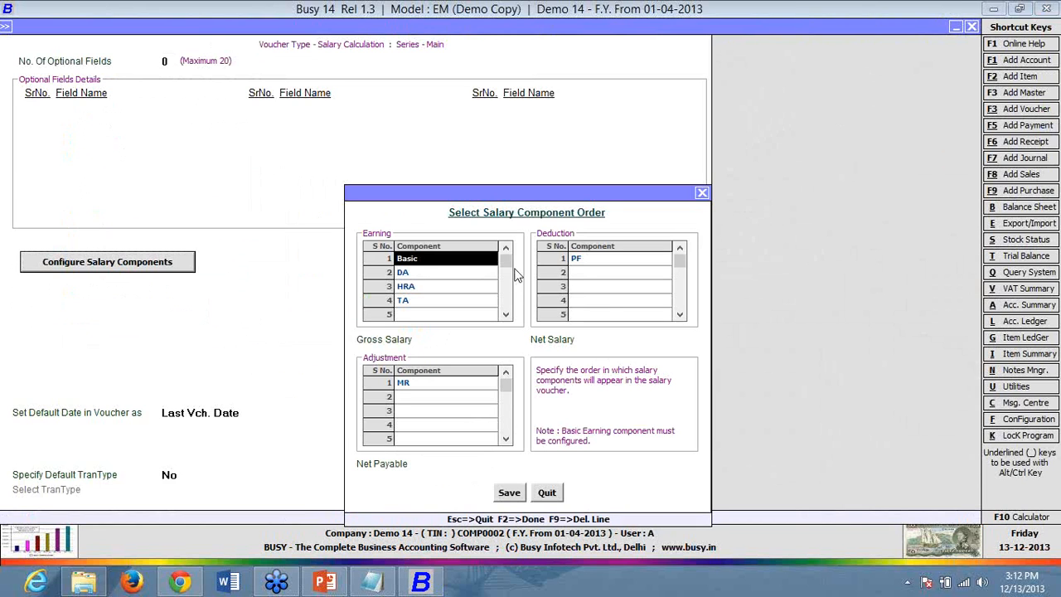
# - Delete TA from the earning components and save the Main series configuration
pyautogui.click(448, 315)
pyautogui.click(452, 275)
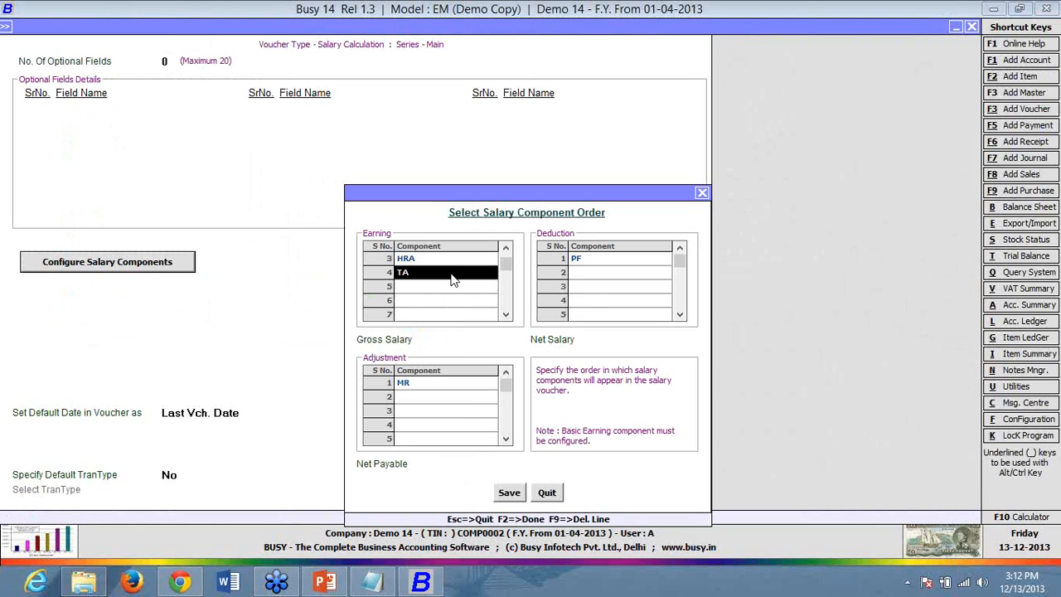
pyautogui.press('F9')
pyautogui.press('Down')
pyautogui.press('Down')
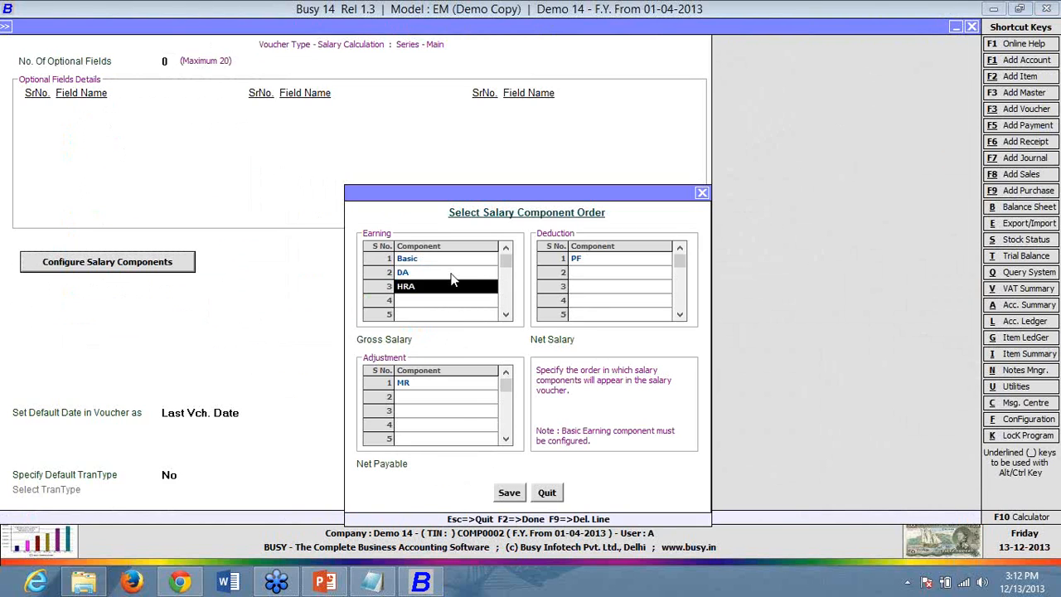
pyautogui.press('Down')
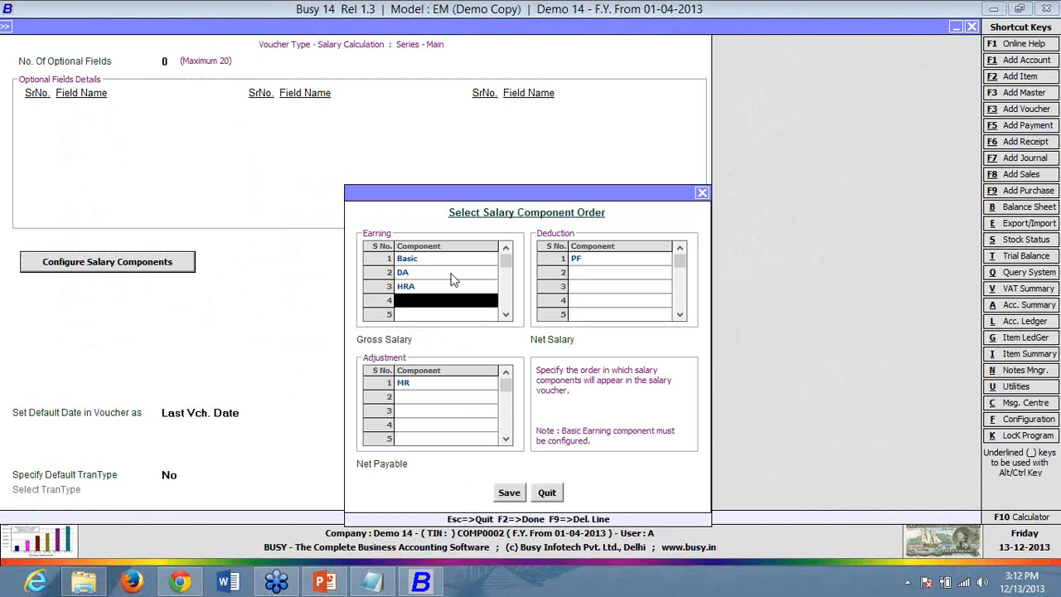
pyautogui.click(510, 494)
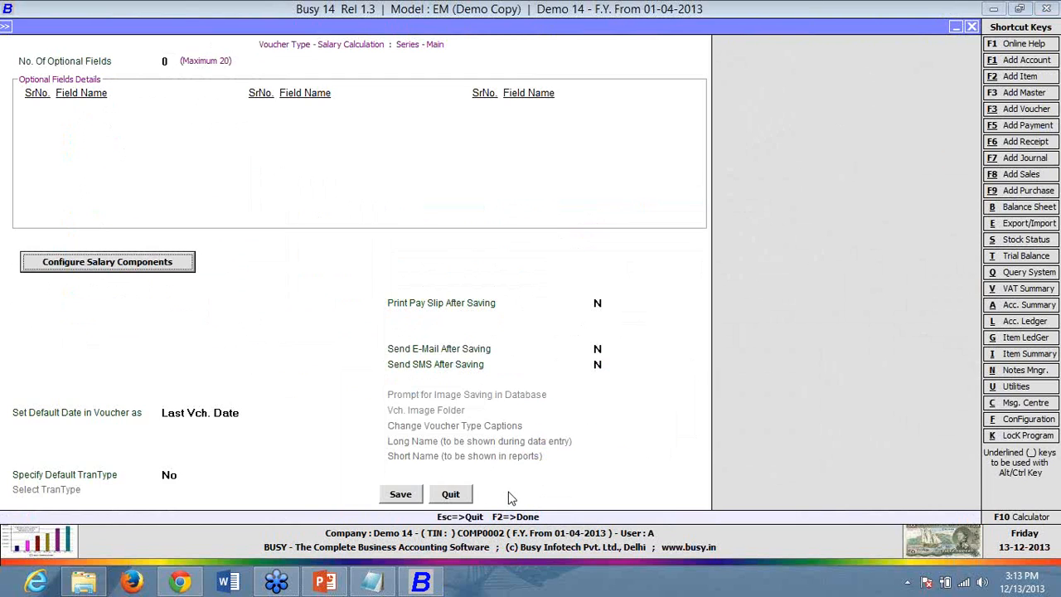
pyautogui.click(389, 497)
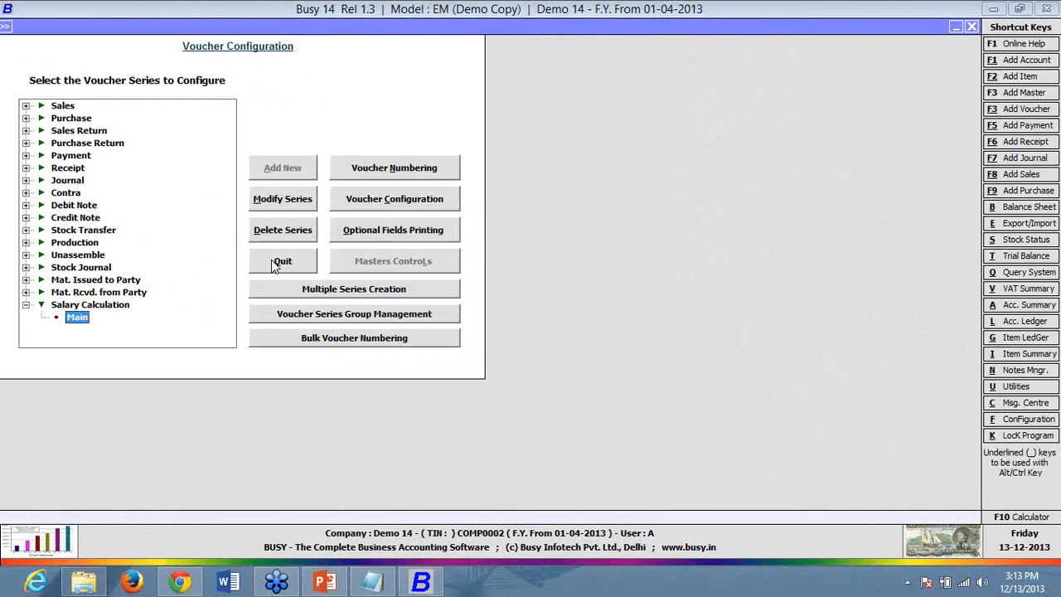
pyautogui.click(276, 264)
# - Start a Main series monthly salary voucher dated 01-05-2013 for April
pyautogui.click(212, 364)
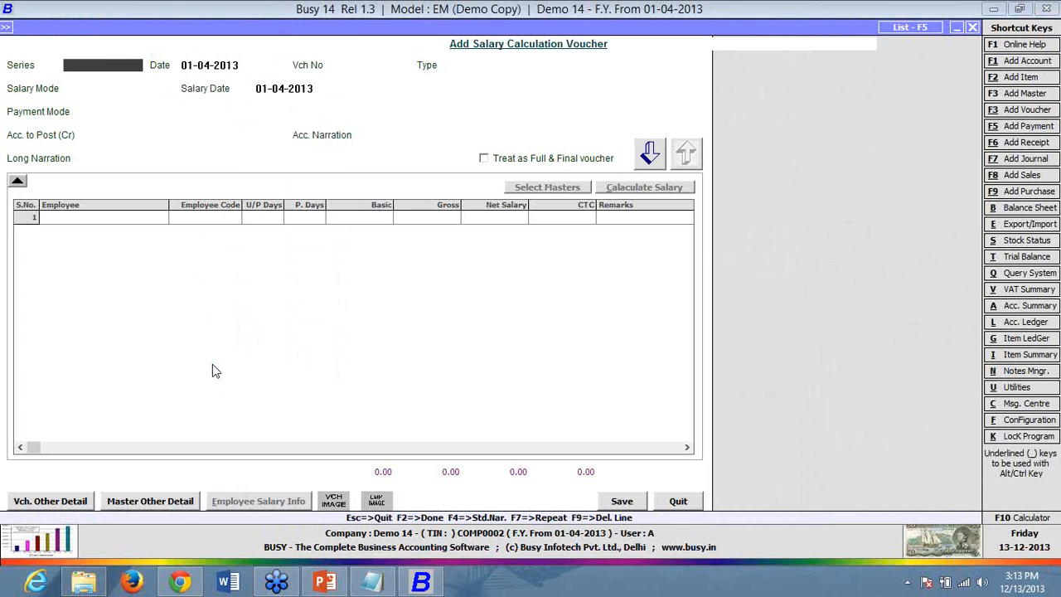
pyautogui.press('Return')
pyautogui.write('1-5')
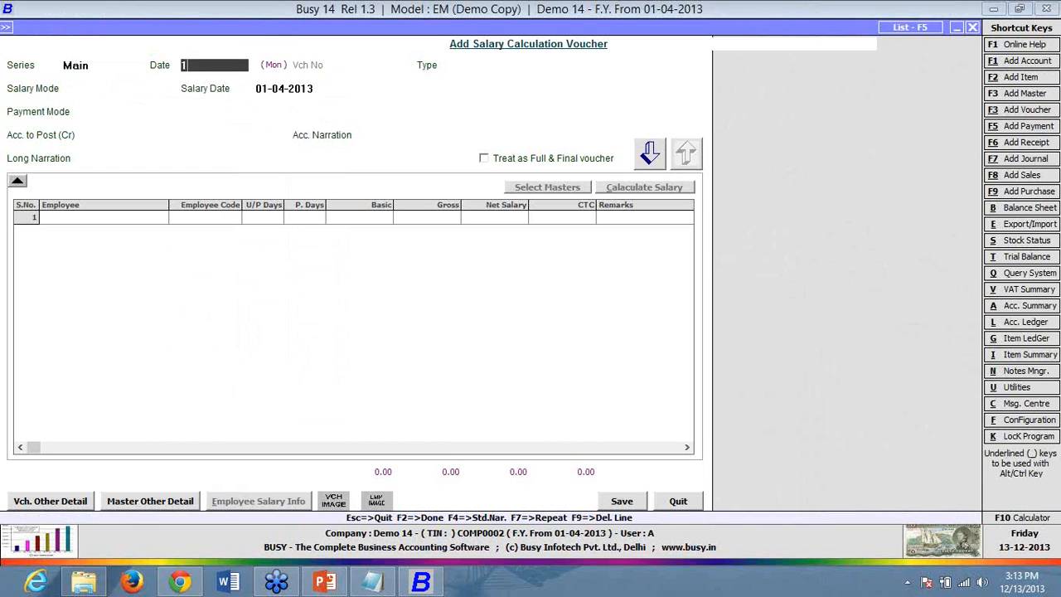
pyautogui.press('Return')
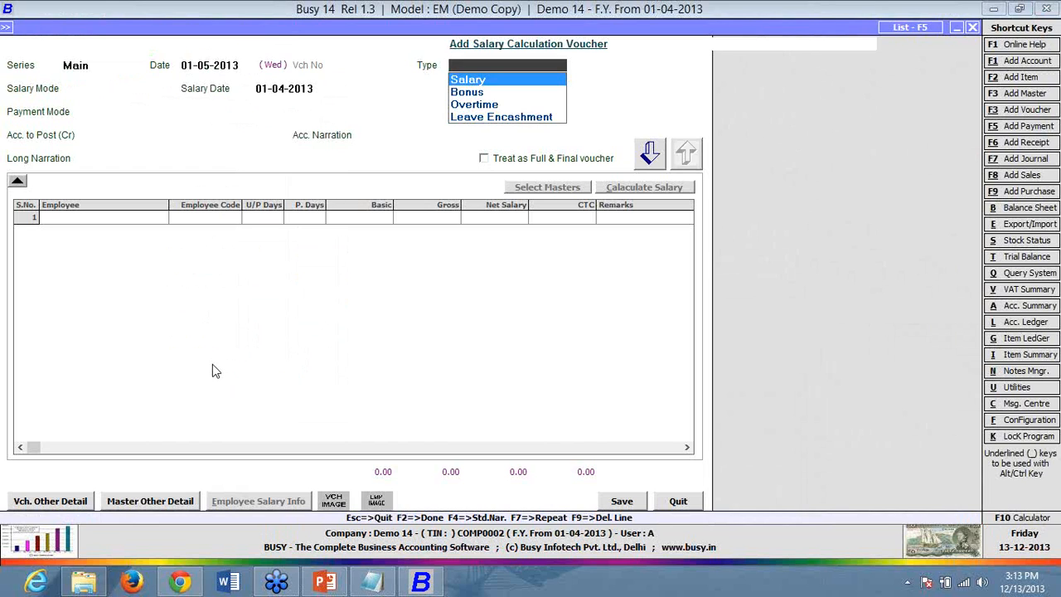
pyautogui.press('Return')
pyautogui.press('Return')
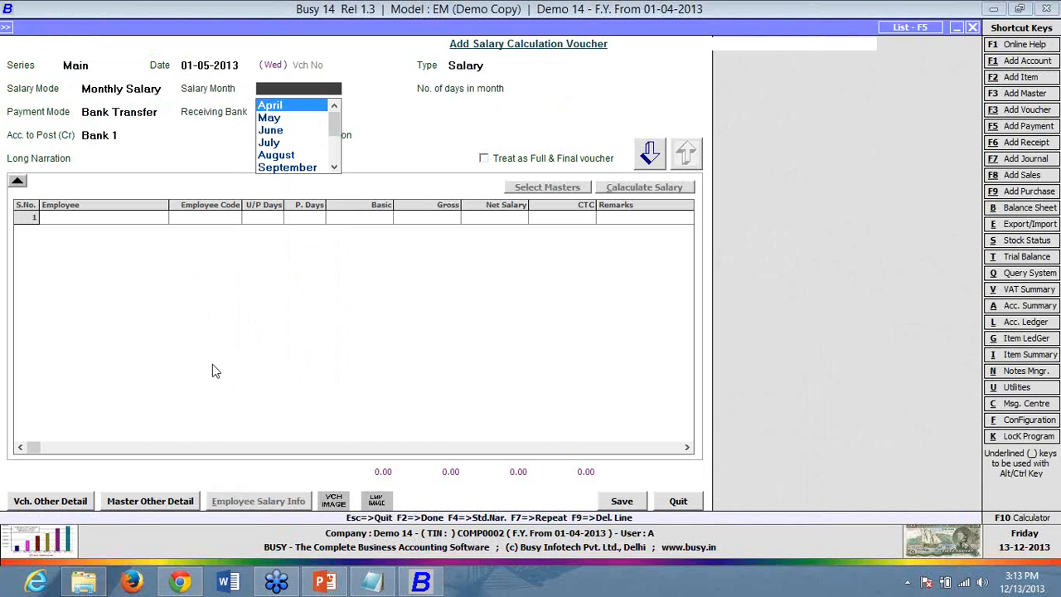
pyautogui.press('Return')
pyautogui.press('Return')
pyautogui.press('Return')
pyautogui.press('Return')
pyautogui.press('Return')
pyautogui.press('Return')
pyautogui.press('Return')
pyautogui.press('Return')
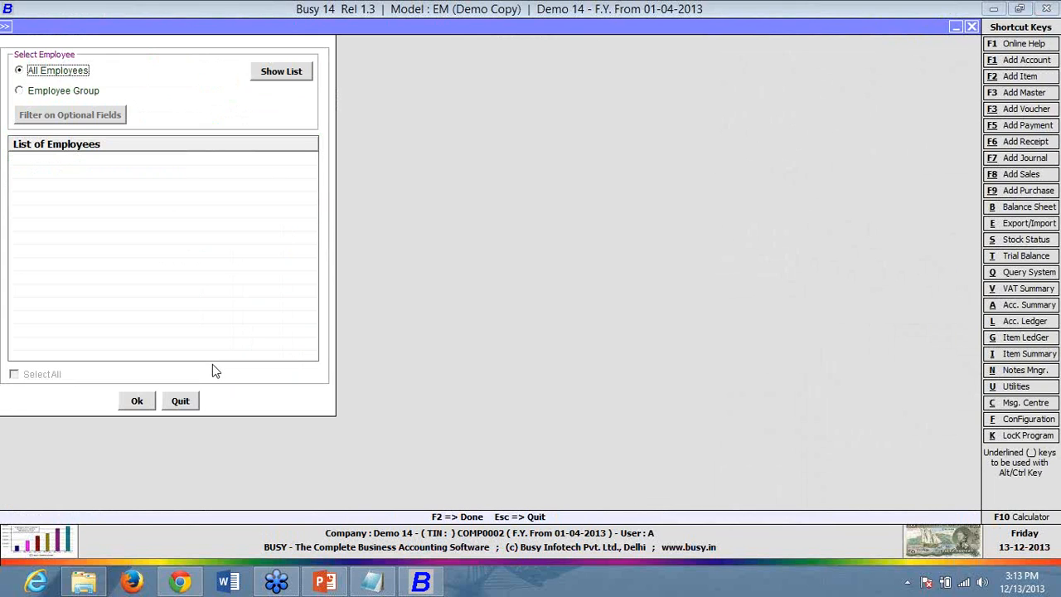
# - Try adding Employee 1 from the employee list, then cancel the mismatch warning
pyautogui.press('Return')
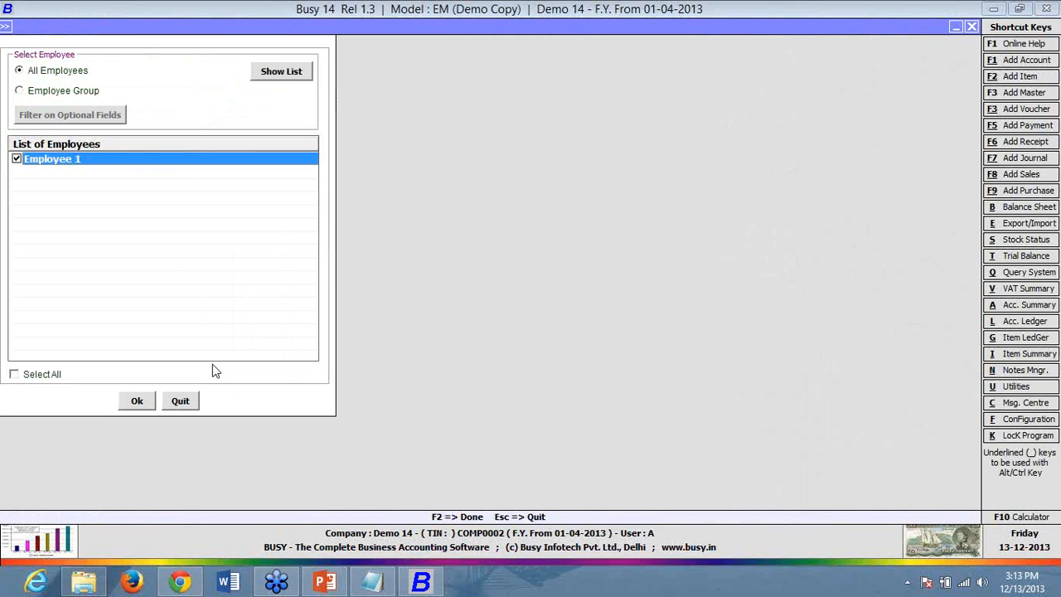
pyautogui.press('F2')
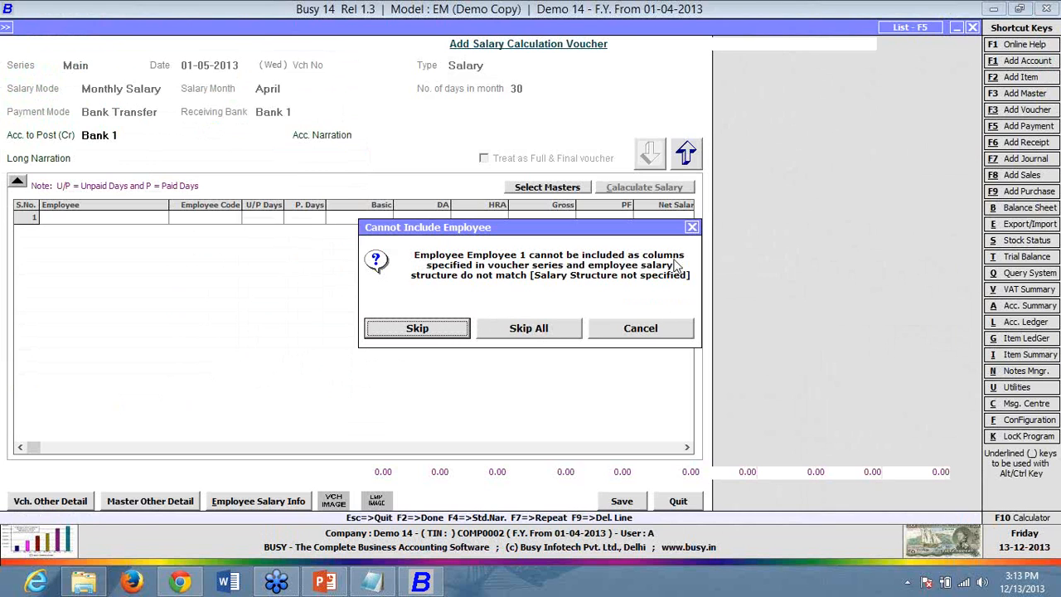
pyautogui.click(602, 336)
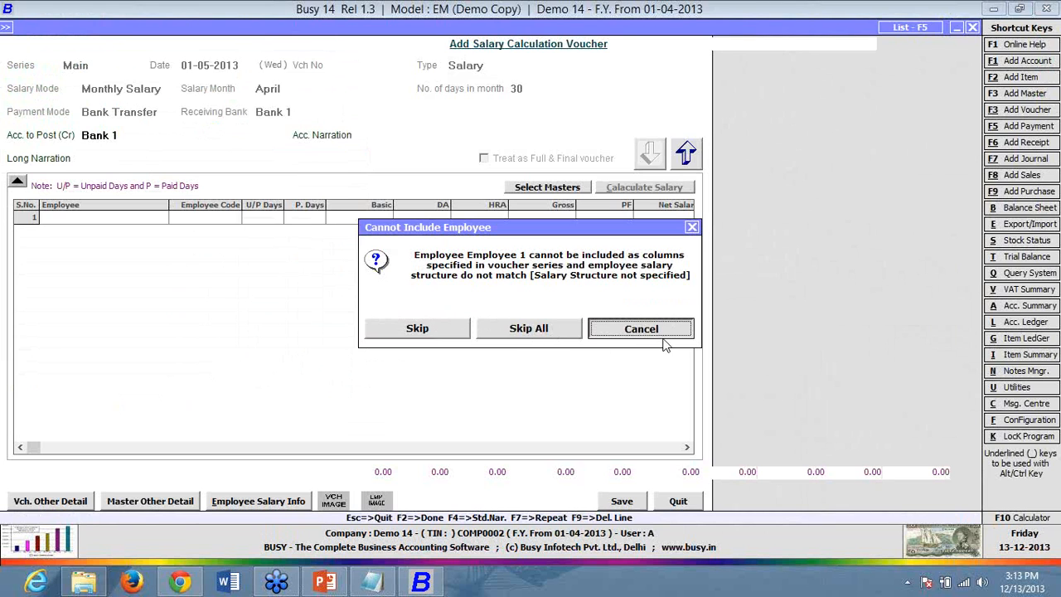
# - Quit the salary voucher and open Employee 1's salary structure for modification
pyautogui.press('Return')
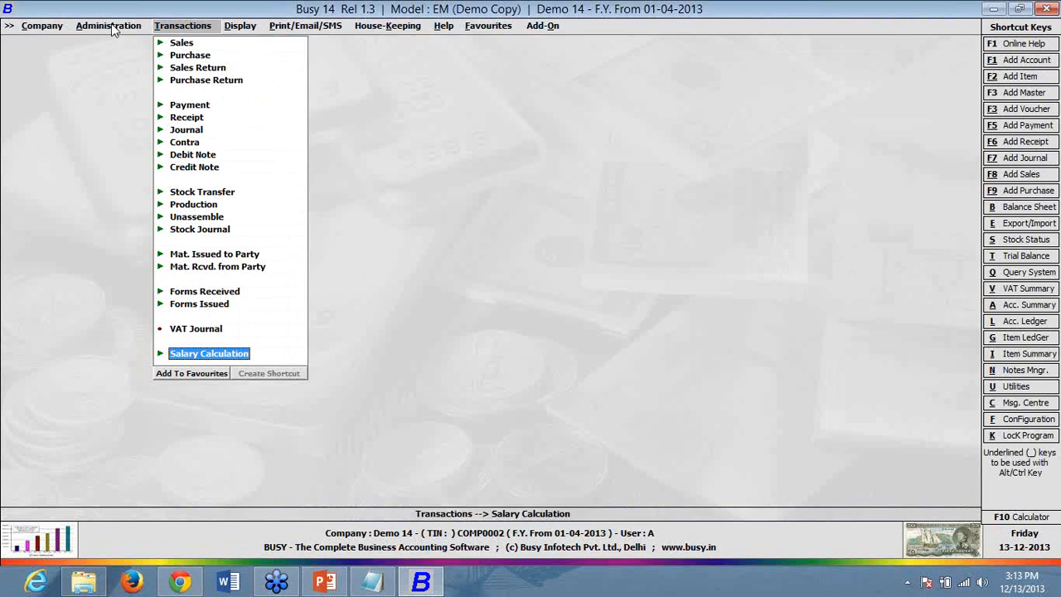
pyautogui.click(111, 25)
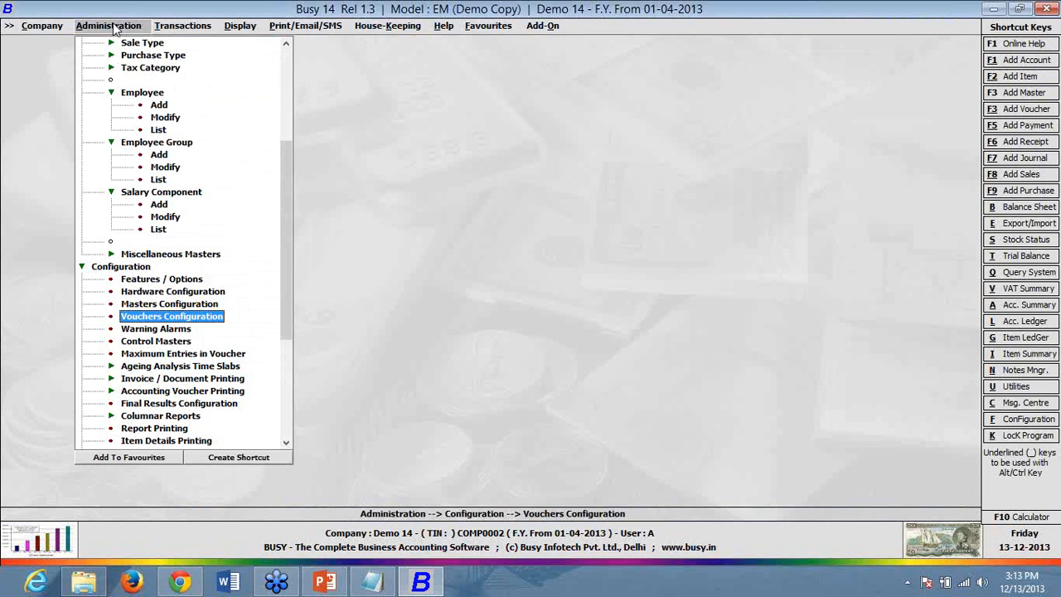
pyautogui.click(165, 117)
pyautogui.click(146, 259)
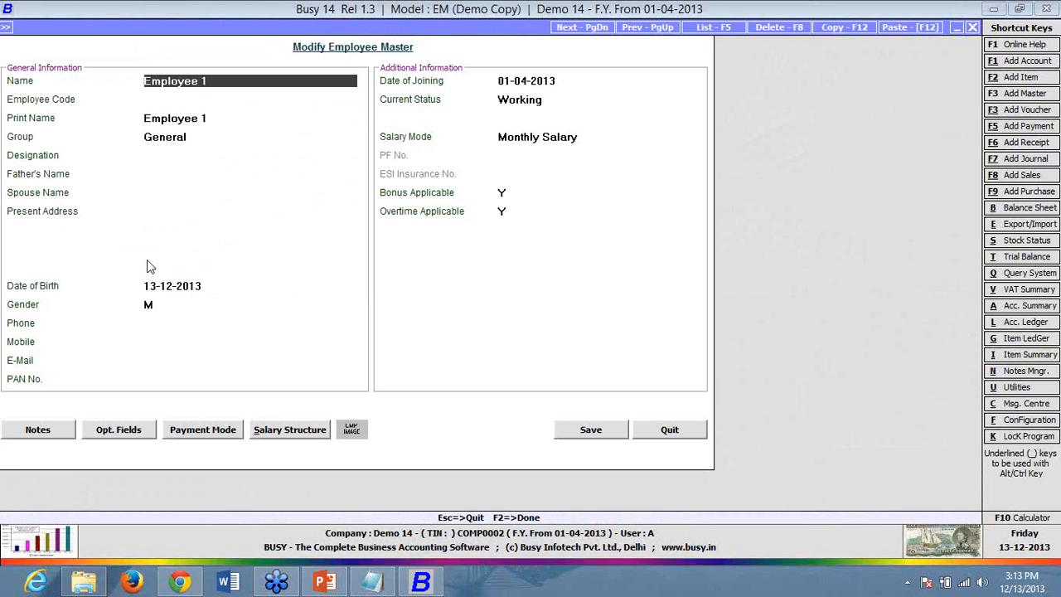
pyautogui.click(300, 439)
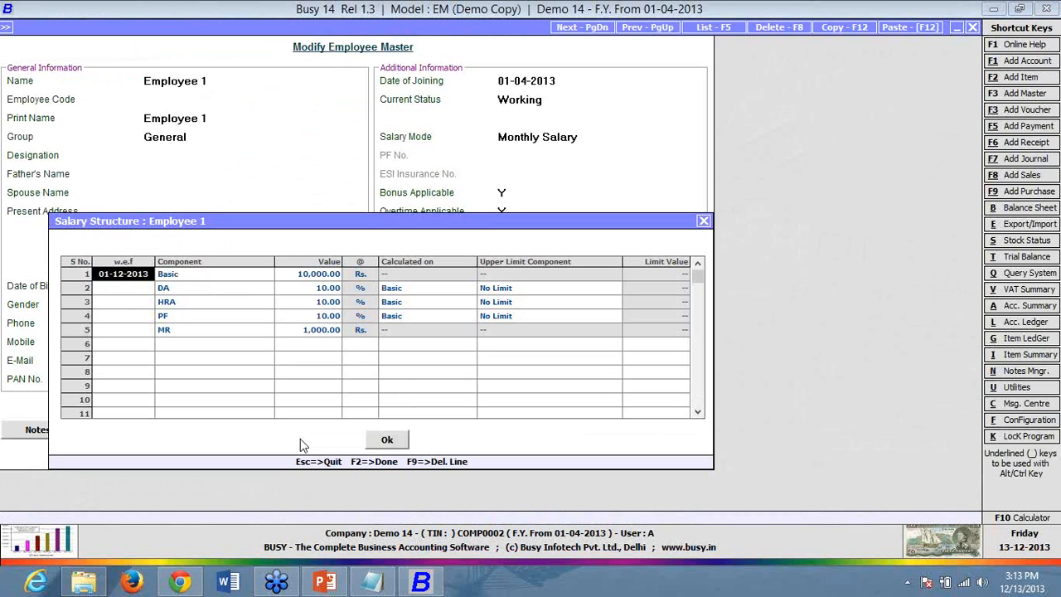
# - Change the salary structure's effective-from date to 01-04-2013 and save Employee 1's master
pyautogui.press('Return')
pyautogui.press('Return')
pyautogui.press('Return')
pyautogui.press('Return')
pyautogui.press('Return')
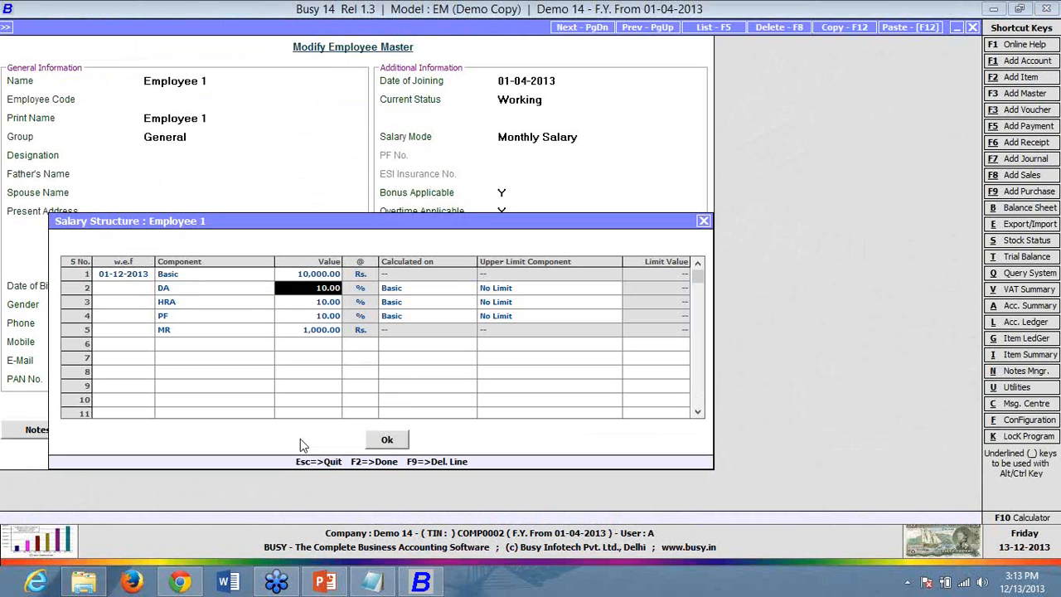
pyautogui.press('Return')
pyautogui.press('Return')
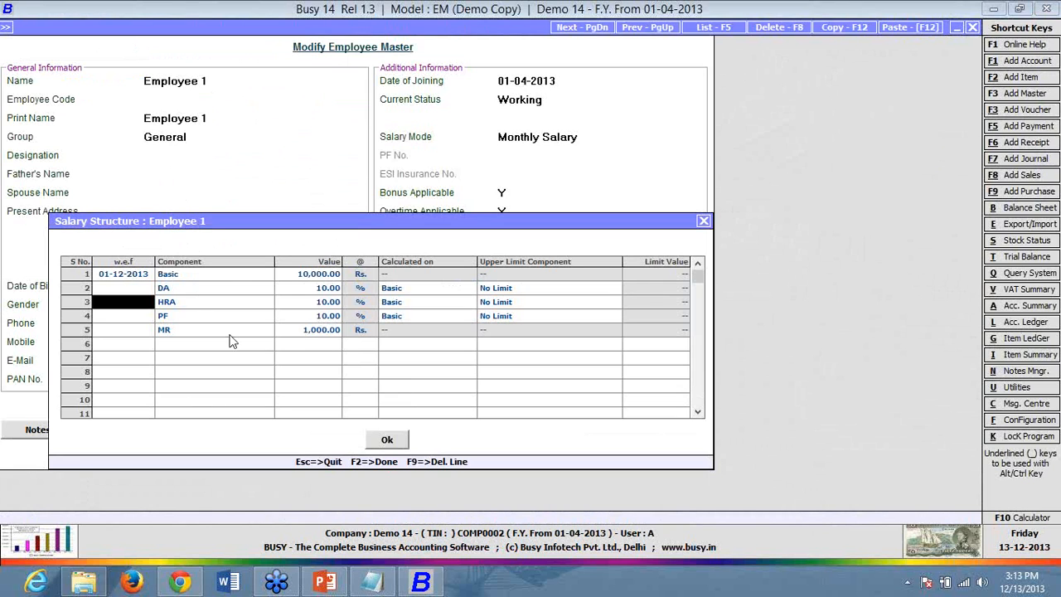
pyautogui.click(152, 275)
pyautogui.write('1-4')
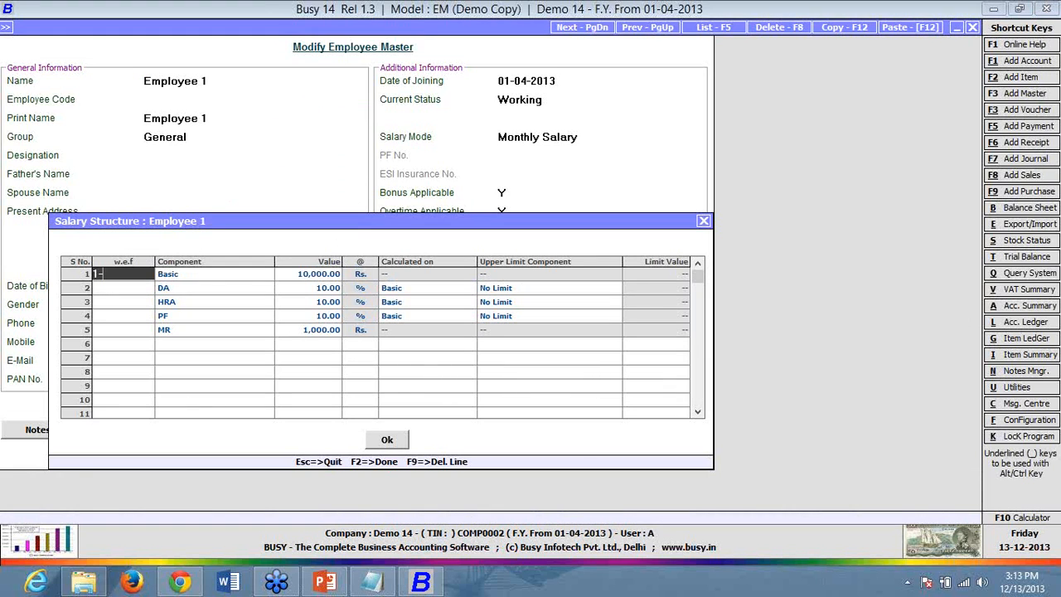
pyautogui.press('Return')
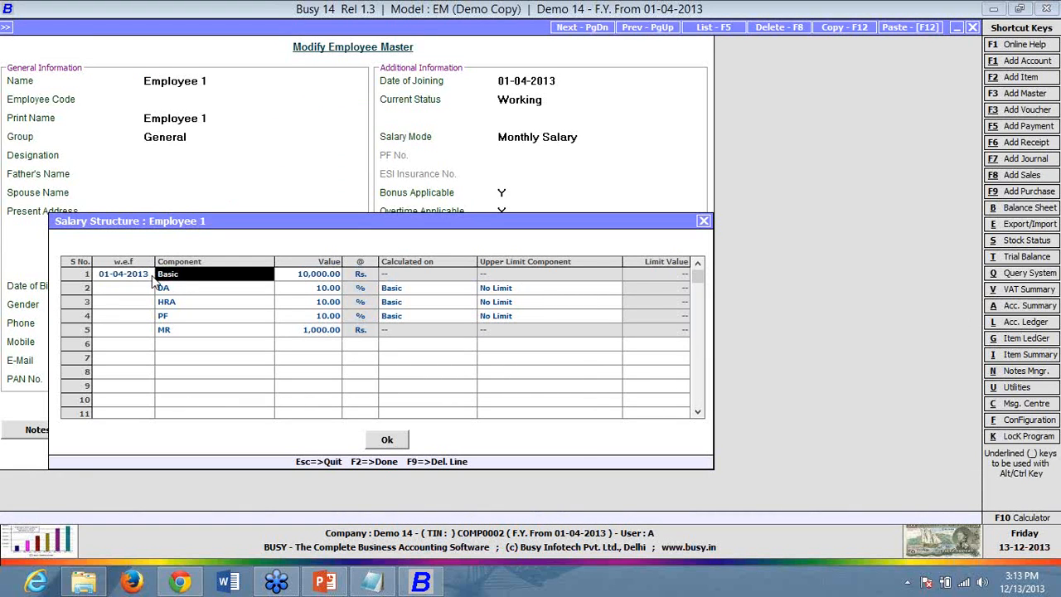
pyautogui.press('F2')
pyautogui.press('F2')
pyautogui.press('F2')
pyautogui.press('F2')
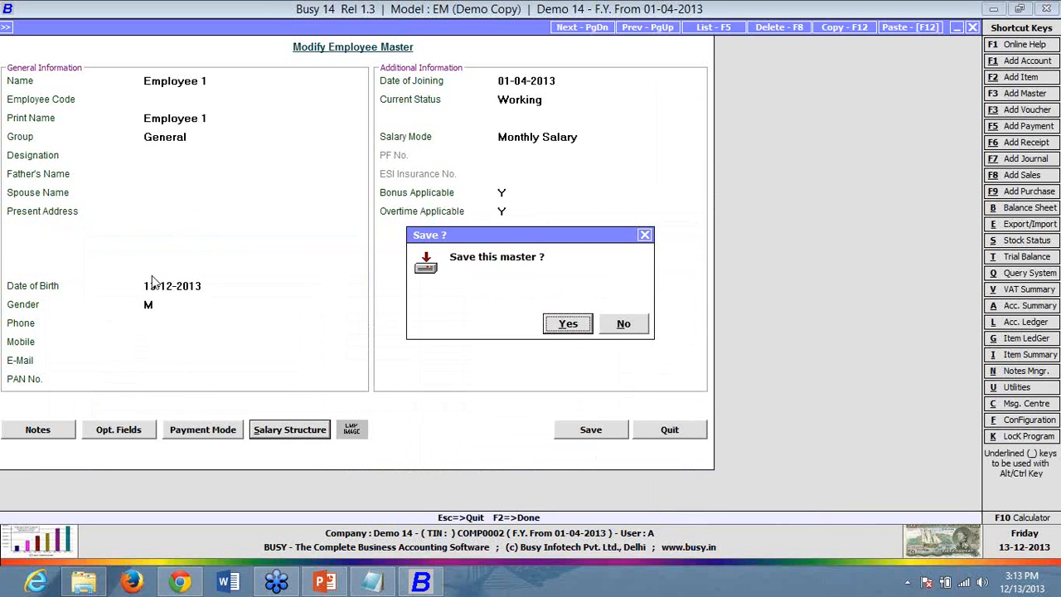
pyautogui.press('Return')
# - Start adding a new salary calculation voucher from Transactions
pyautogui.press('Right')
pyautogui.press('Up')
pyautogui.press('Return')
# - Fill a salary voucher dated 01-05-2013 with Employee 1's row, then quit without saving
pyautogui.press('Return')
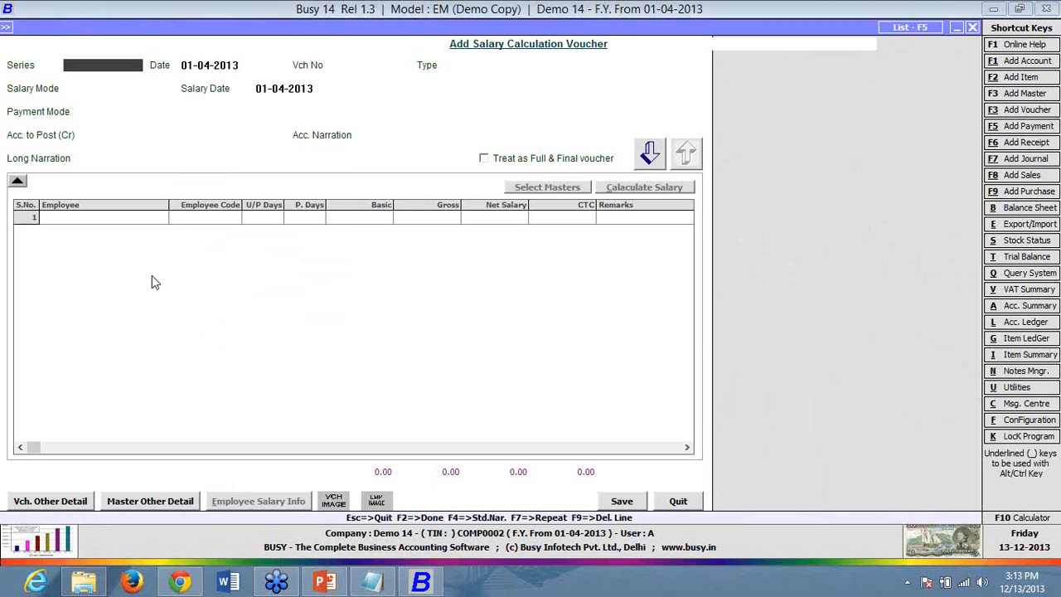
pyautogui.press('Return')
pyautogui.write('1-5')
pyautogui.press('Return')
pyautogui.press('Return')
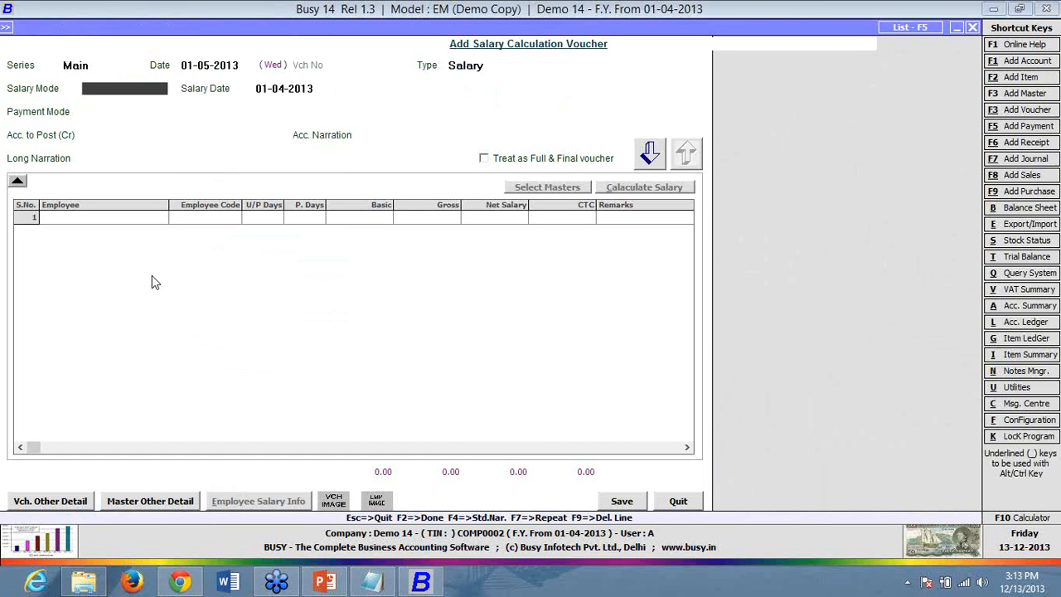
pyautogui.press('Return')
pyautogui.press('Return')
pyautogui.press('Return')
pyautogui.press('Return')
pyautogui.press('Return')
pyautogui.press('Return')
pyautogui.press('Return')
pyautogui.press('Return')
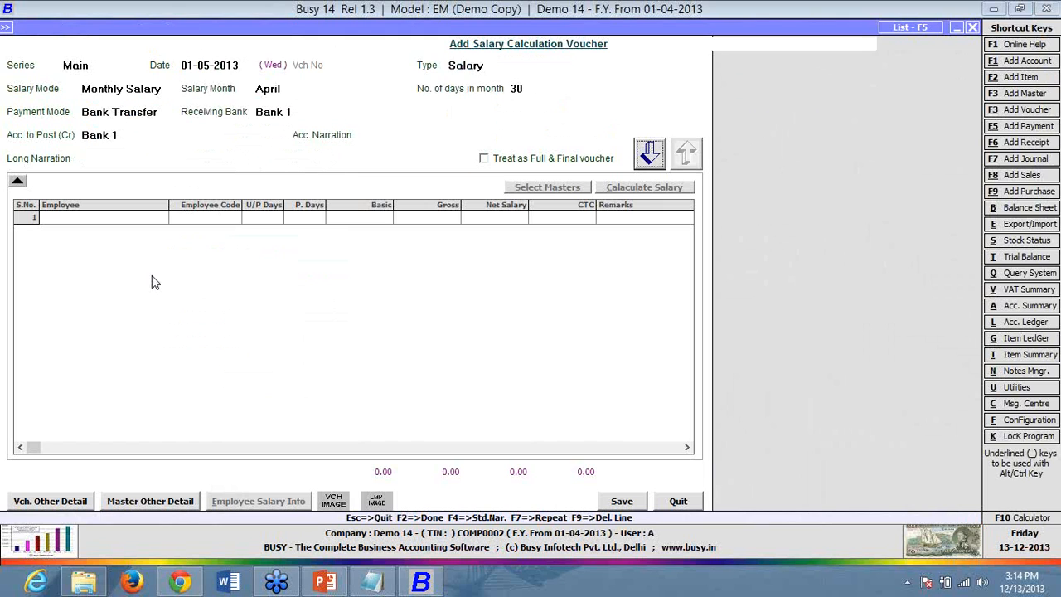
pyautogui.press('Return')
pyautogui.press('Return')
pyautogui.press('Return')
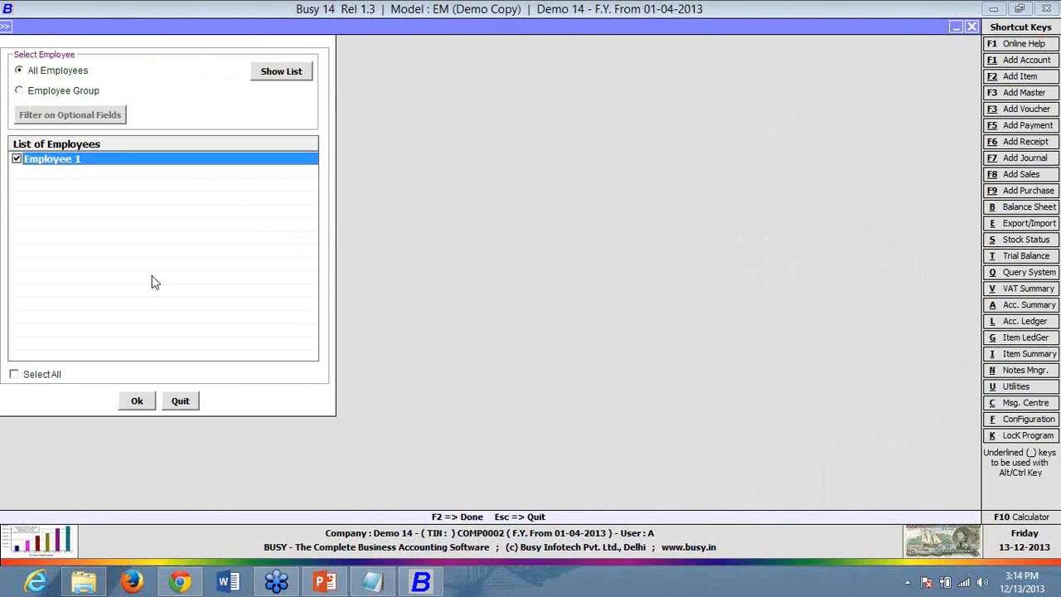
pyautogui.press('F2')
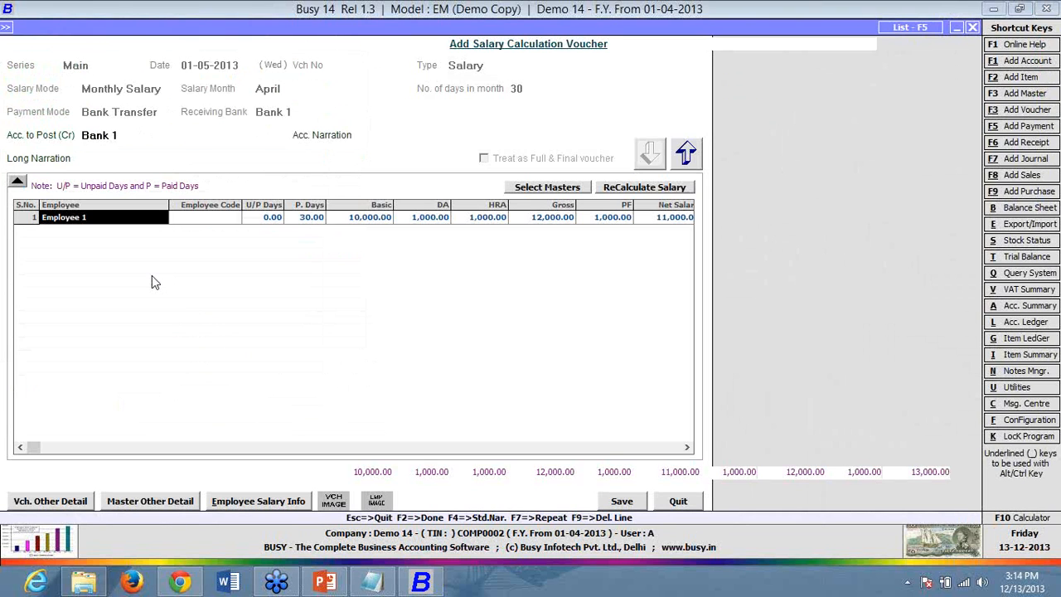
pyautogui.press('Escape')
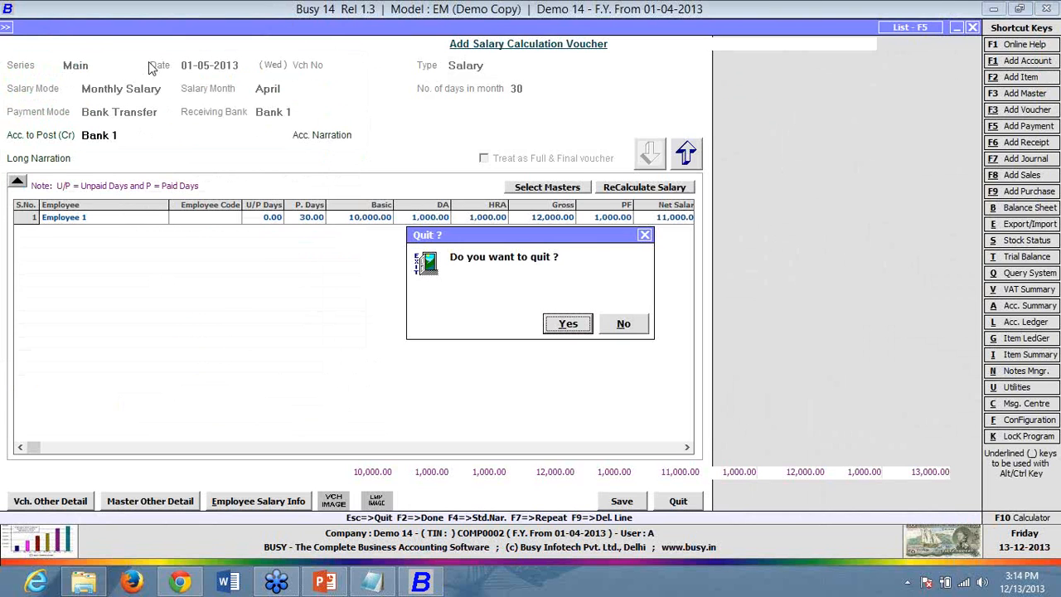
pyautogui.press('Return')
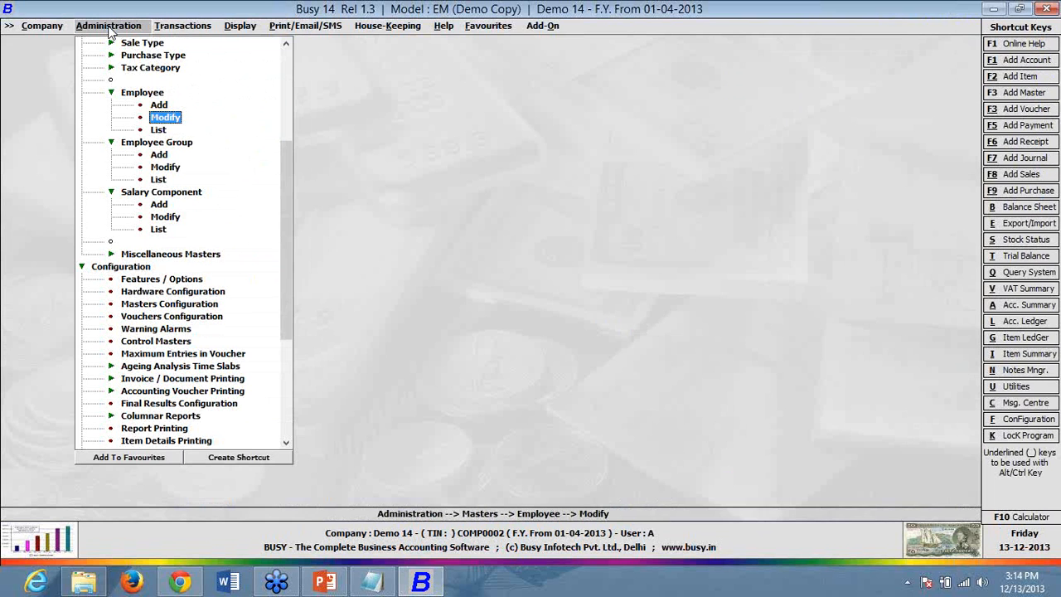
# - Review Employee 1's salary structure, effective 01-04-2013, and close the master unchanged
pyautogui.click(181, 118)
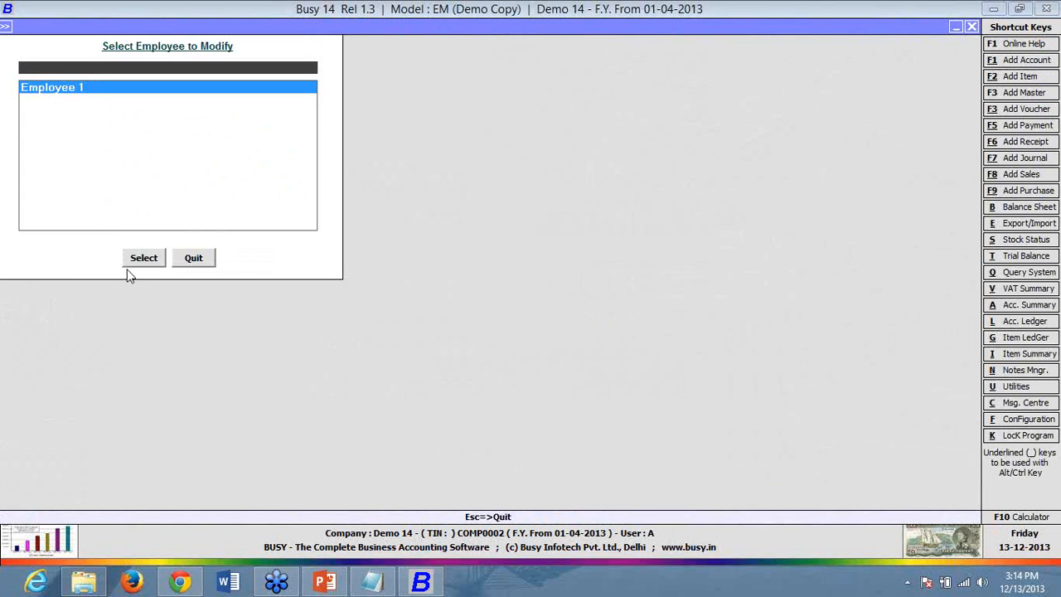
pyautogui.click(143, 258)
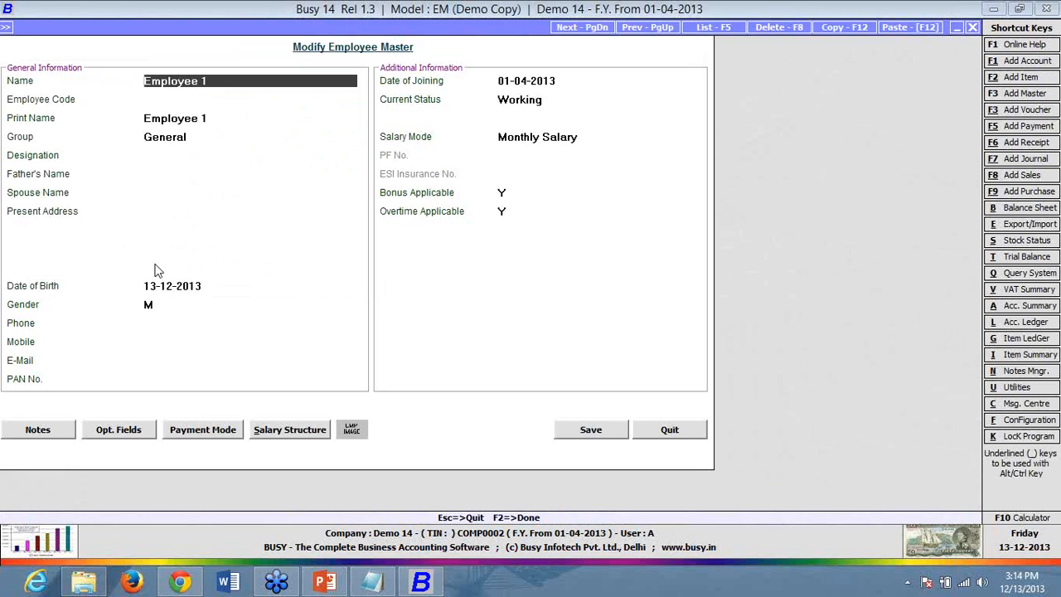
pyautogui.click(306, 437)
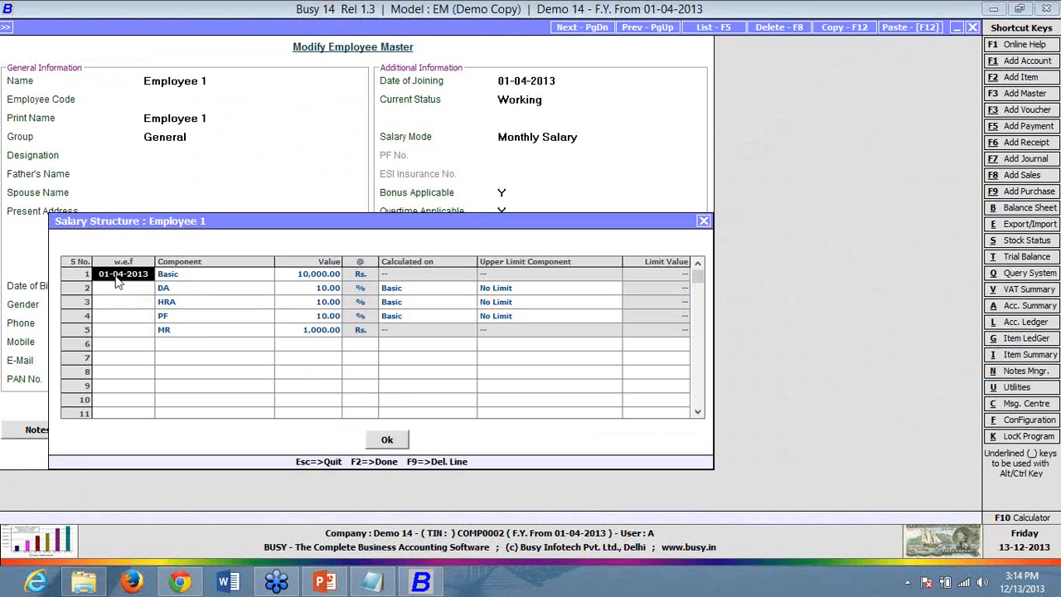
pyautogui.press('F2')
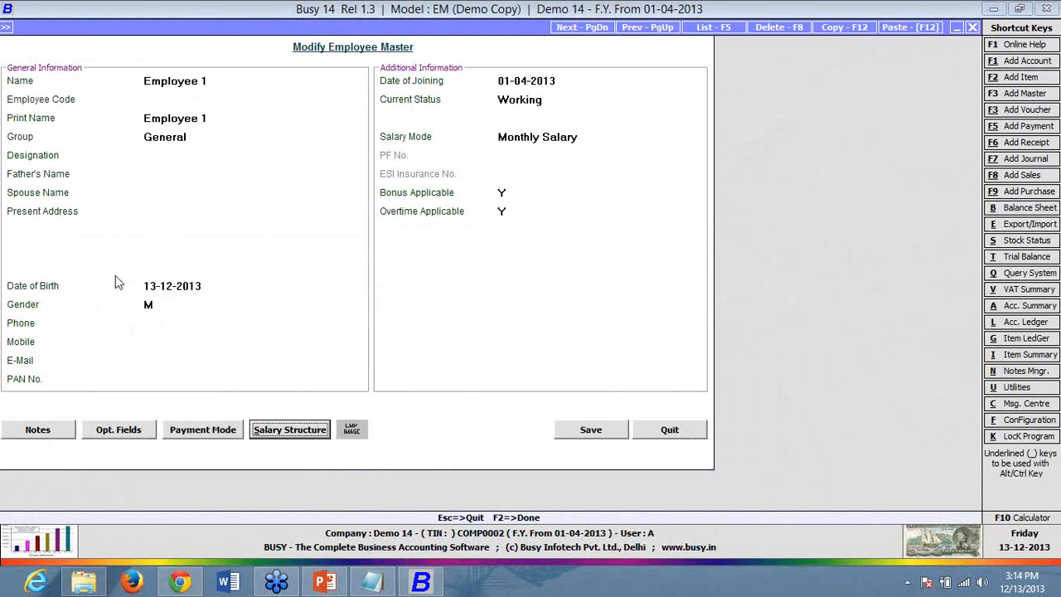
pyautogui.press('Escape')
pyautogui.click(210, 29)
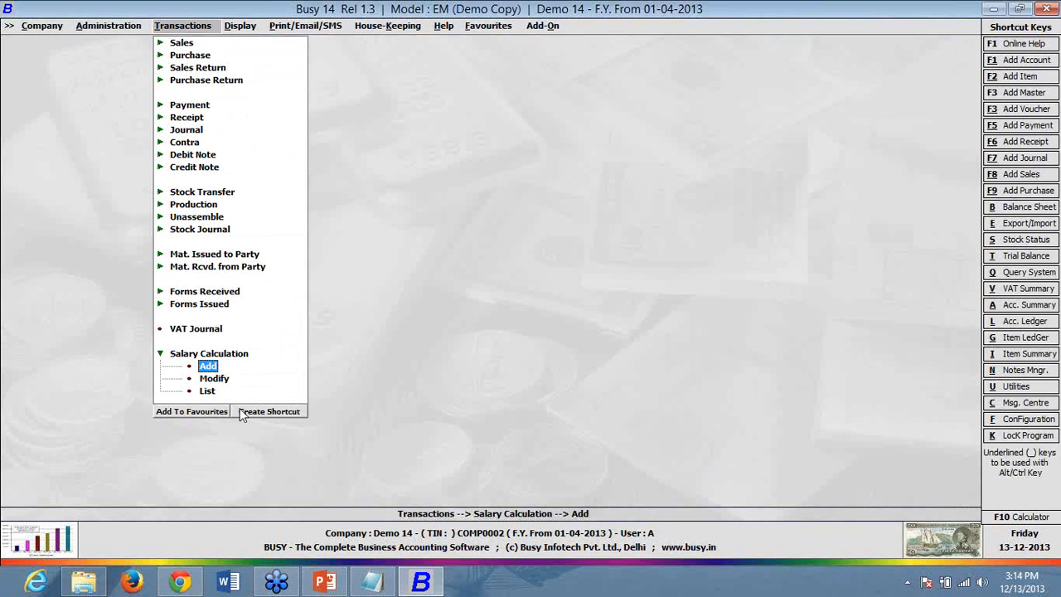
# - Start a Main series monthly salary voucher for April dated 01-05-2013
pyautogui.click(209, 367)
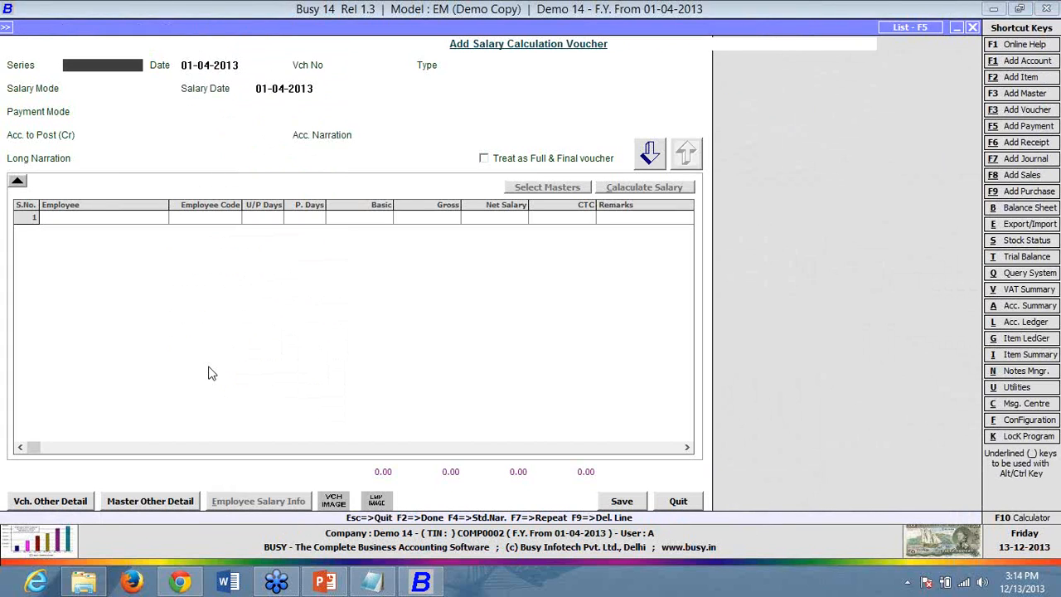
pyautogui.press('Return')
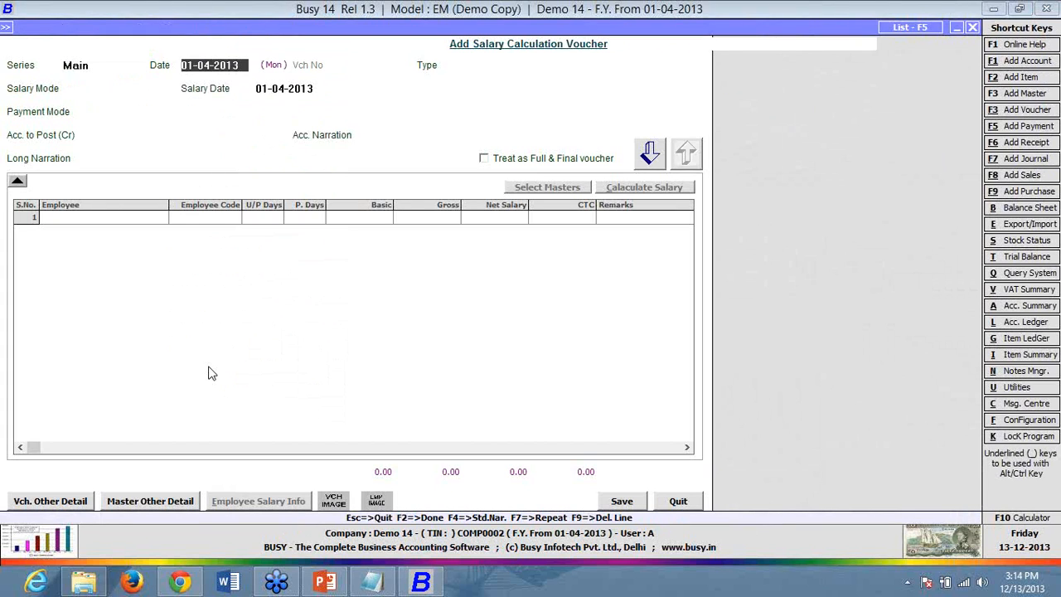
pyautogui.write('1-5')
pyautogui.press('Return')
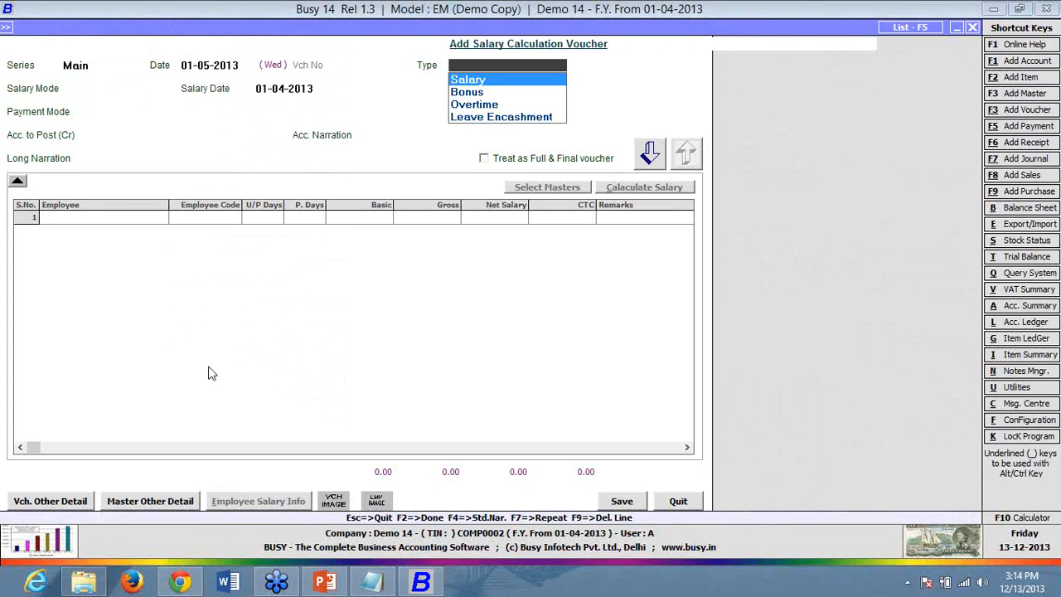
pyautogui.press('Return')
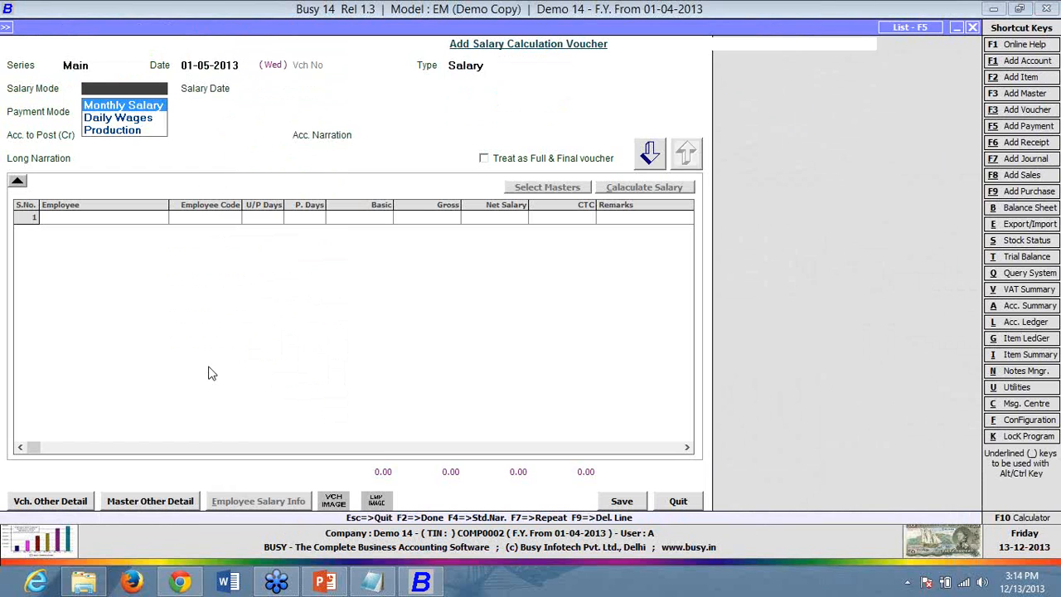
pyautogui.press('Return')
pyautogui.press('Return')
pyautogui.press('Return')
pyautogui.press('Return')
pyautogui.press('Return')
pyautogui.press('Return')
pyautogui.press('Return')
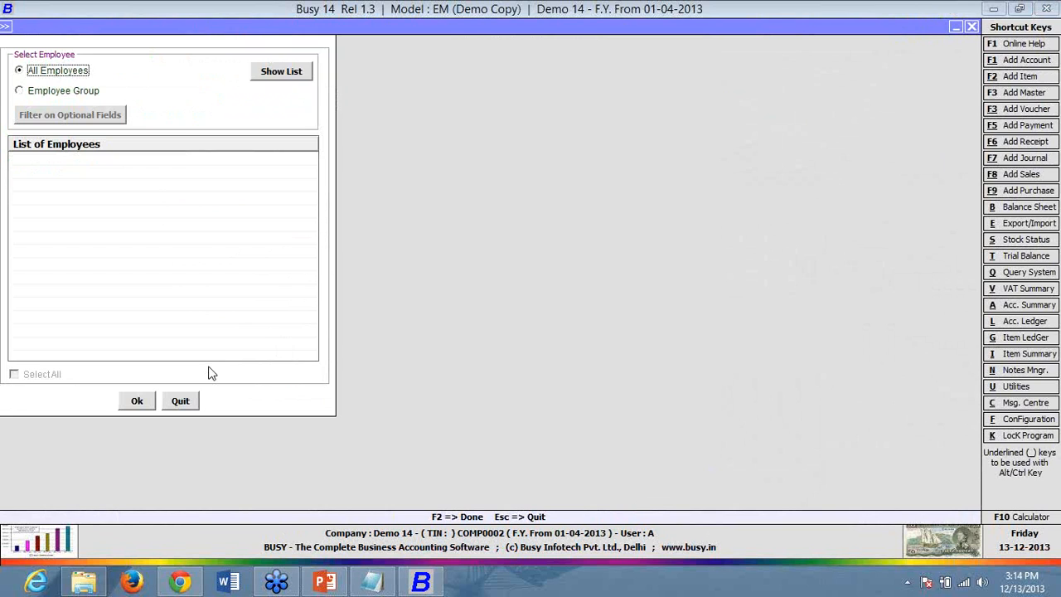
# - Add Employee 1 with 2 unpaid days, giving 28 paid days and net salary 10,267
pyautogui.press('Return')
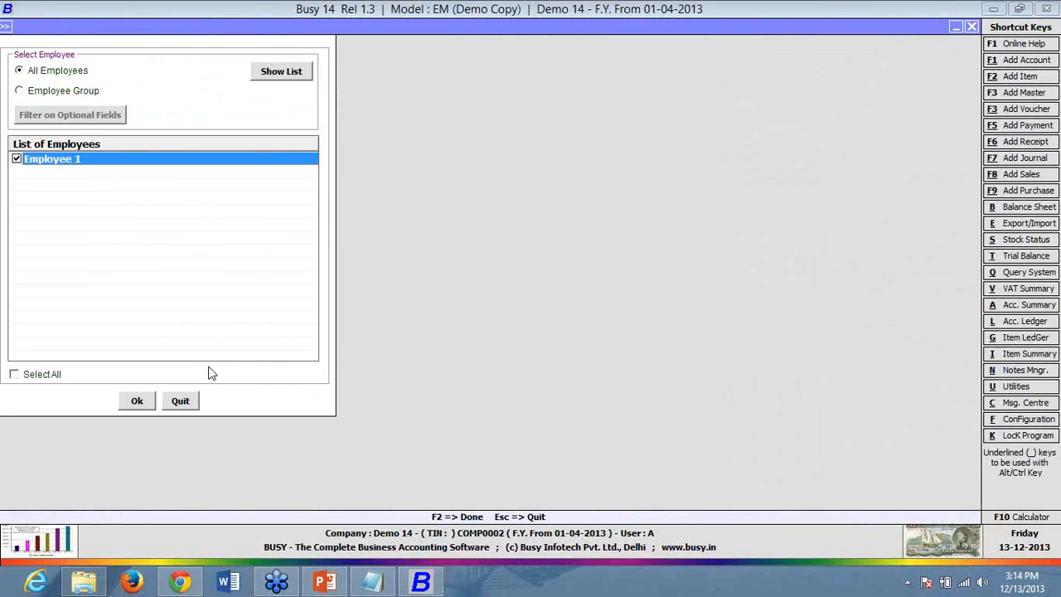
pyautogui.press('F2')
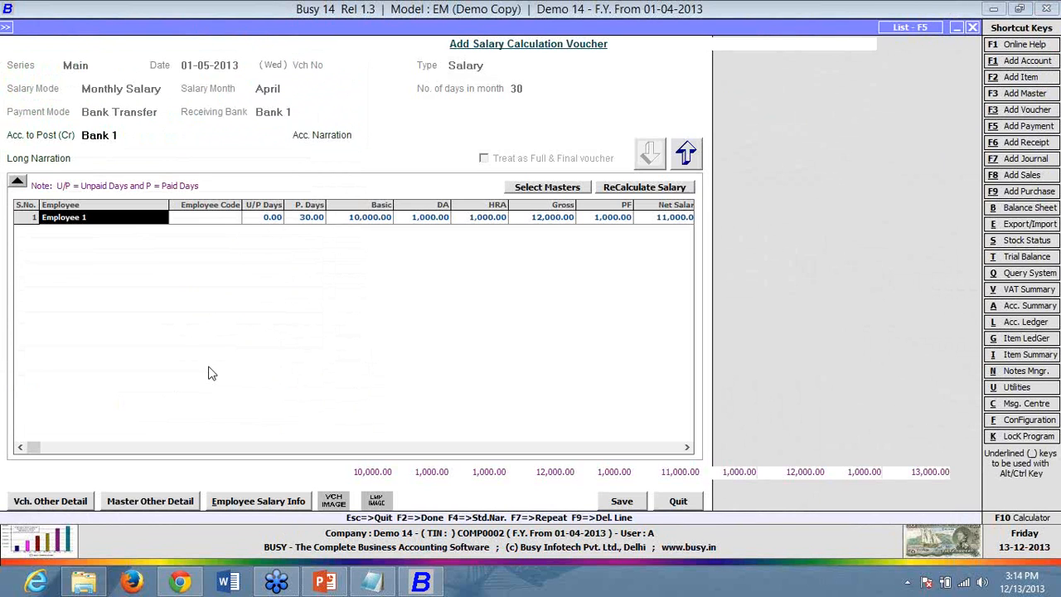
pyautogui.press('Return')
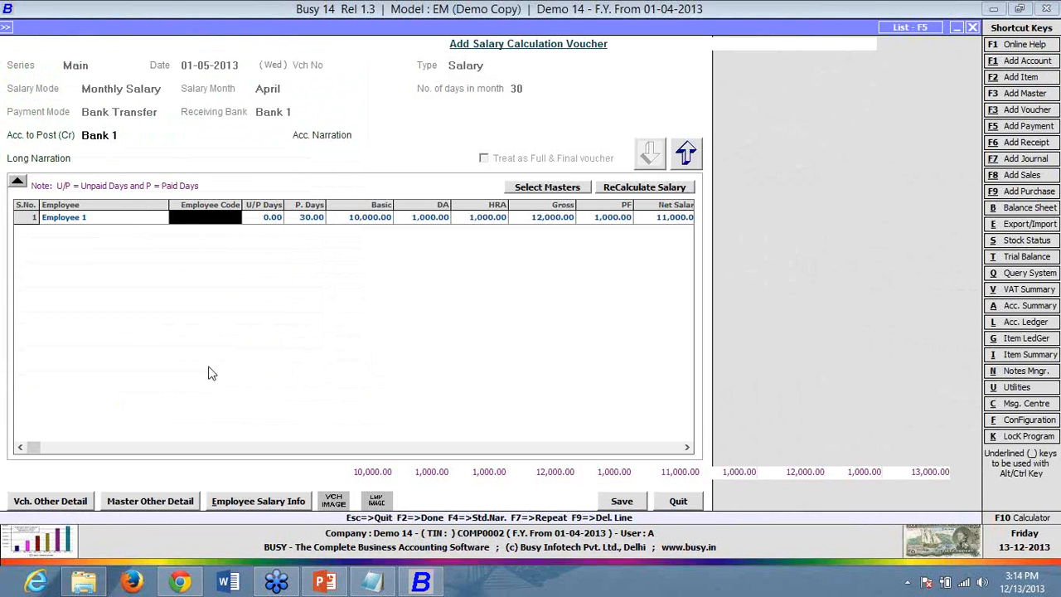
pyautogui.press('Return')
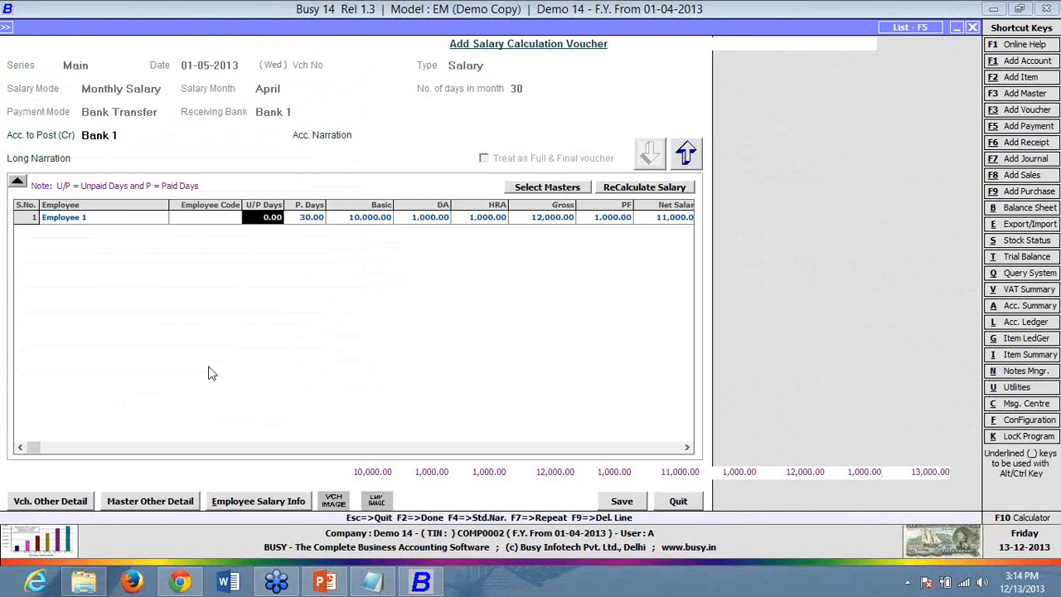
pyautogui.write('2')
pyautogui.press('Return')
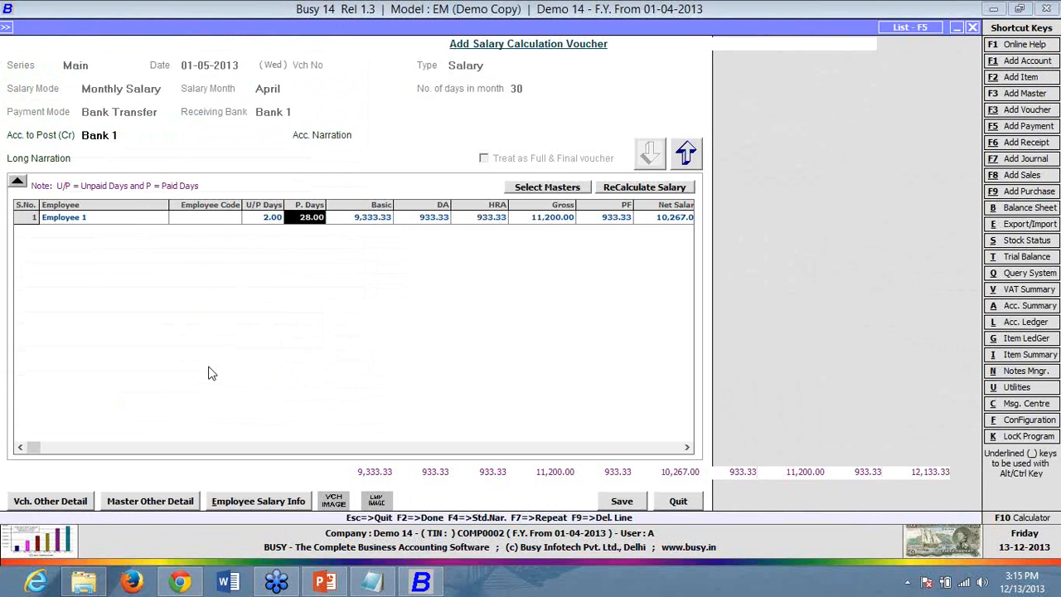
# - Review Employee 1's earnings and deductions including PF, then save the April salary voucher
pyautogui.click(258, 502)
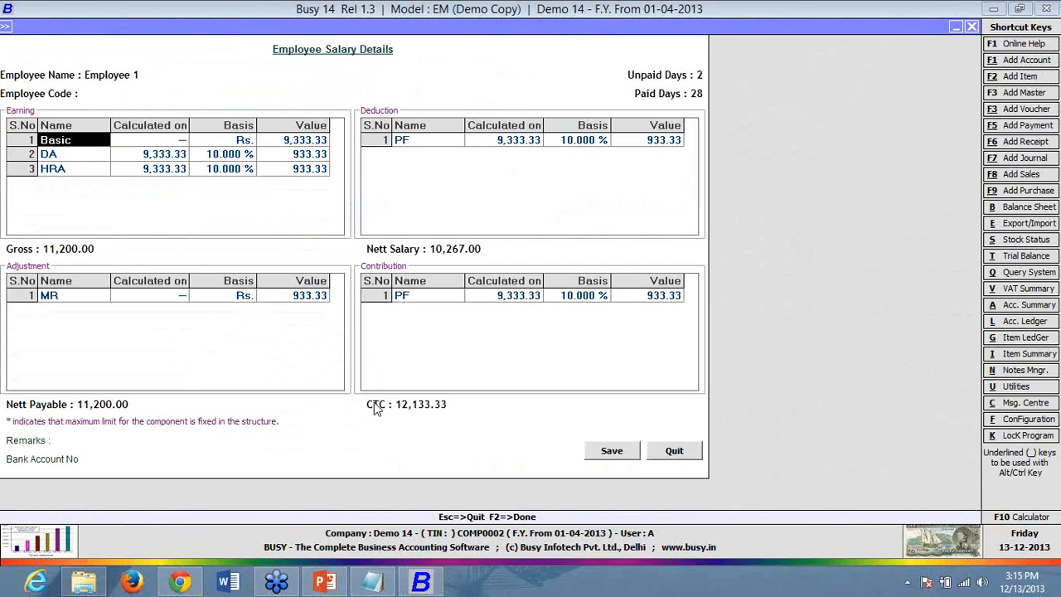
pyautogui.click(432, 299)
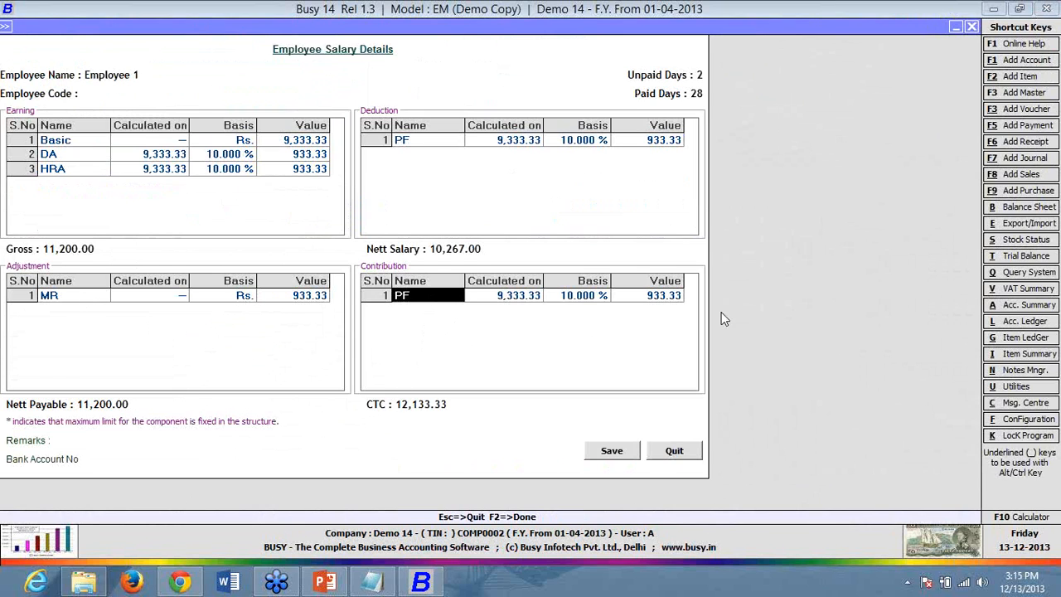
pyautogui.click(673, 450)
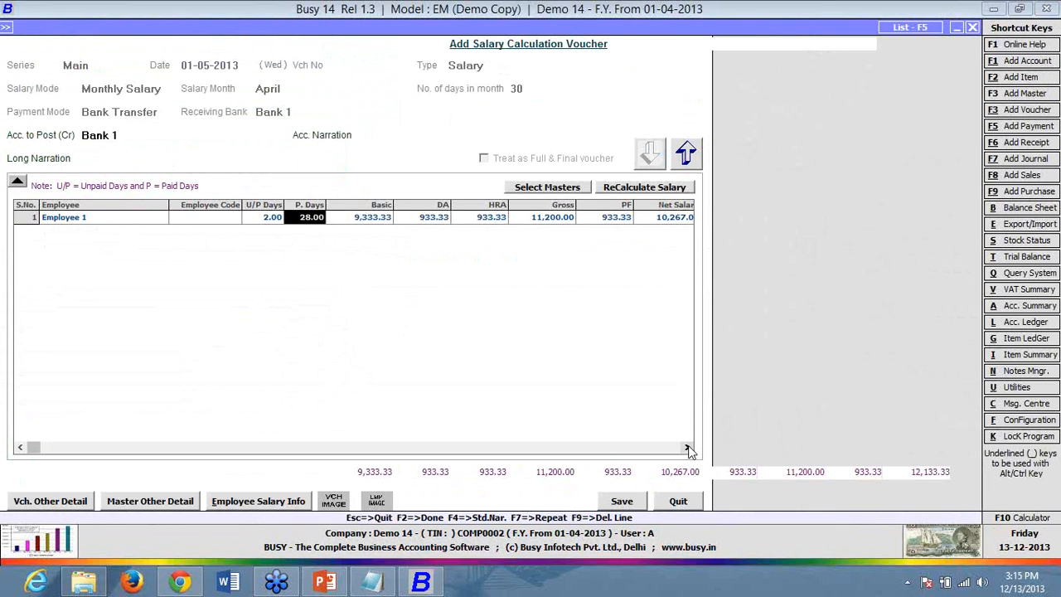
pyautogui.click(633, 501)
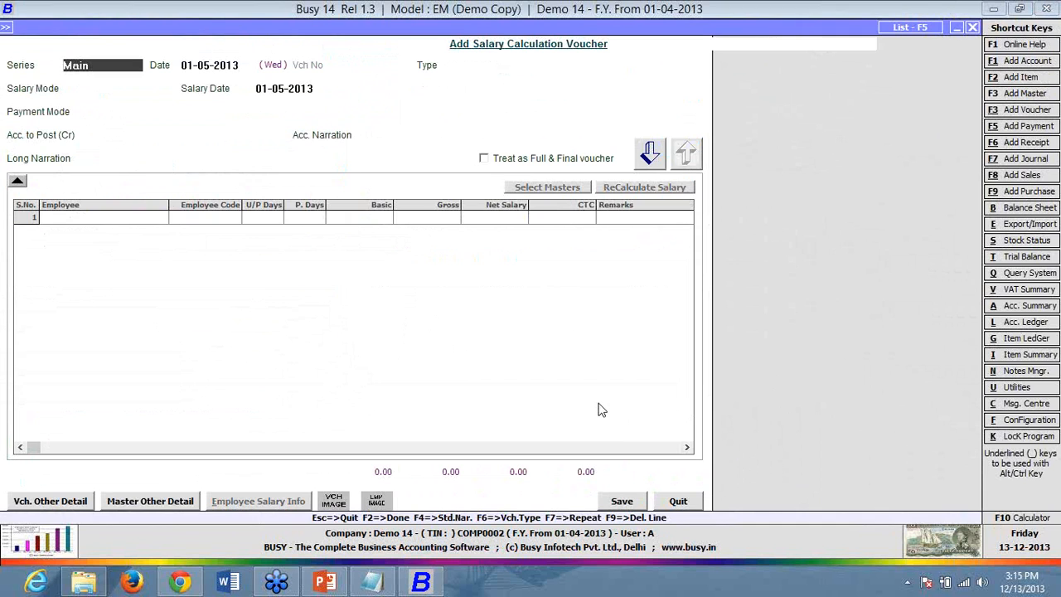
# - Leave the blank voucher and reopen the saved 01-05-2013 Main salary voucher
pyautogui.click(660, 502)
pyautogui.press('Return')
pyautogui.press('Return')
pyautogui.press('Return')
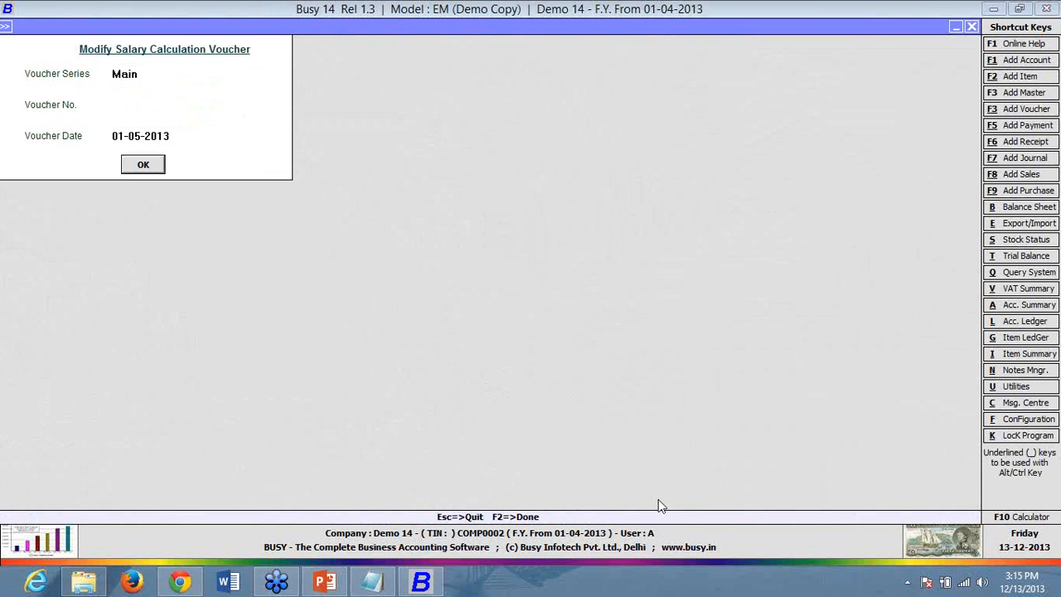
pyautogui.press('Return')
# - Configure the standard pay slip format and preview Employee 1's April pay slip
pyautogui.hotkey('alt', 'p')
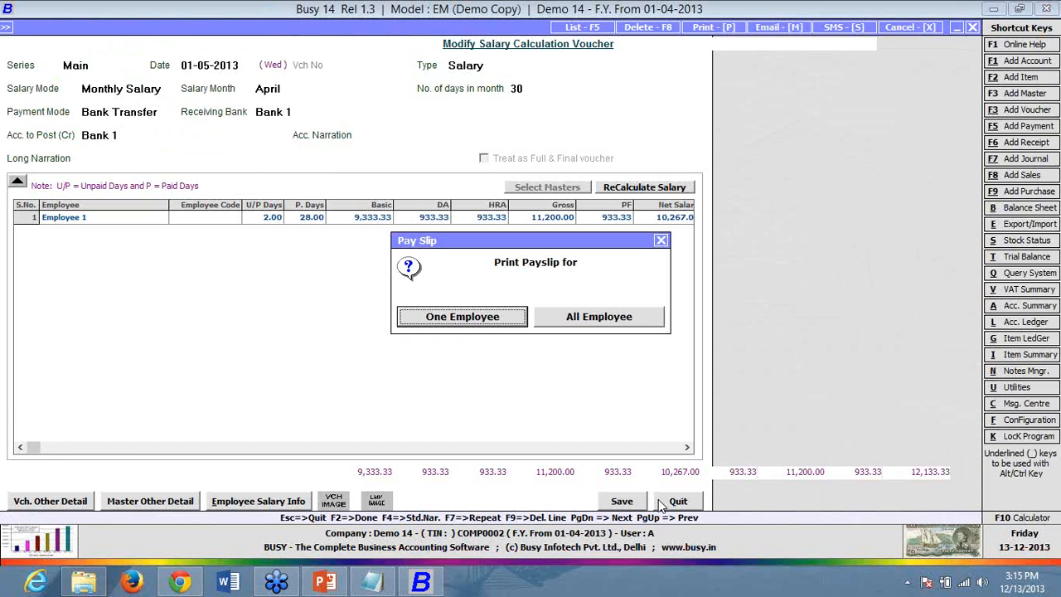
pyautogui.press('Return')
pyautogui.press('Return')
pyautogui.press('Return')
pyautogui.press('Return')
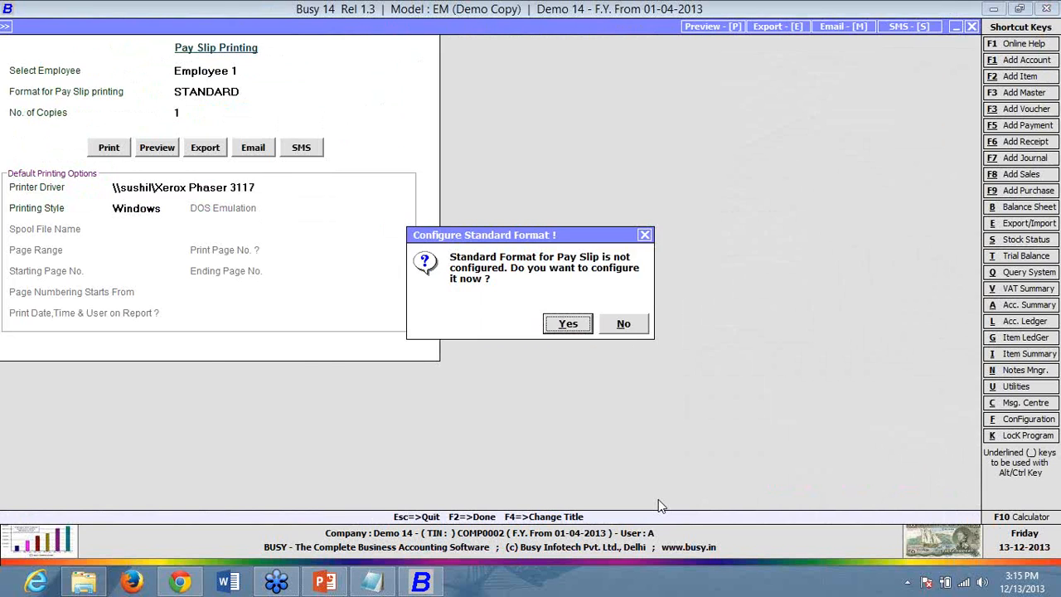
pyautogui.press('Return')
pyautogui.press('F2')
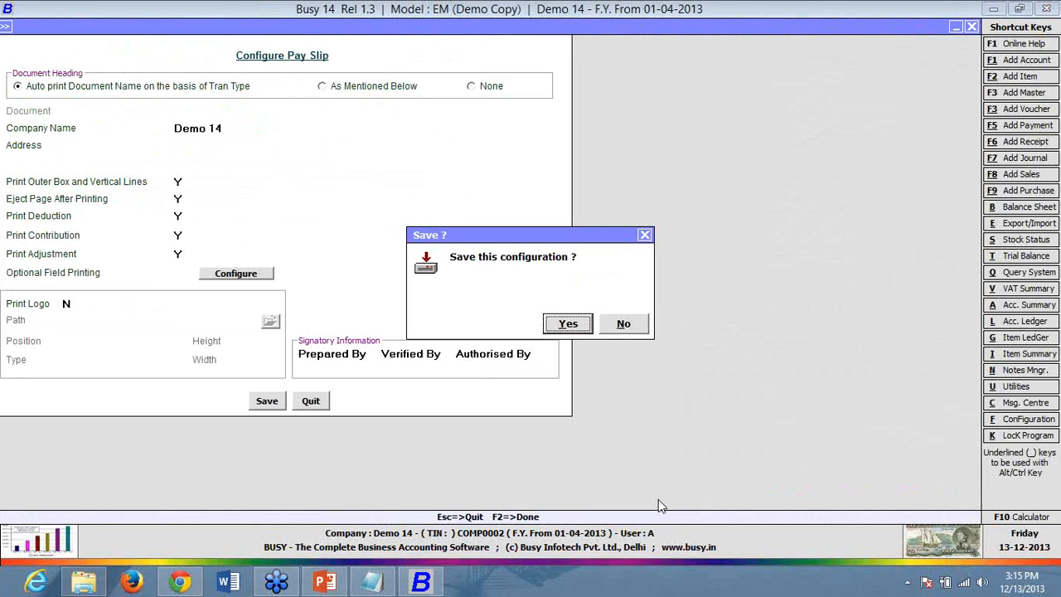
pyautogui.press('Return')
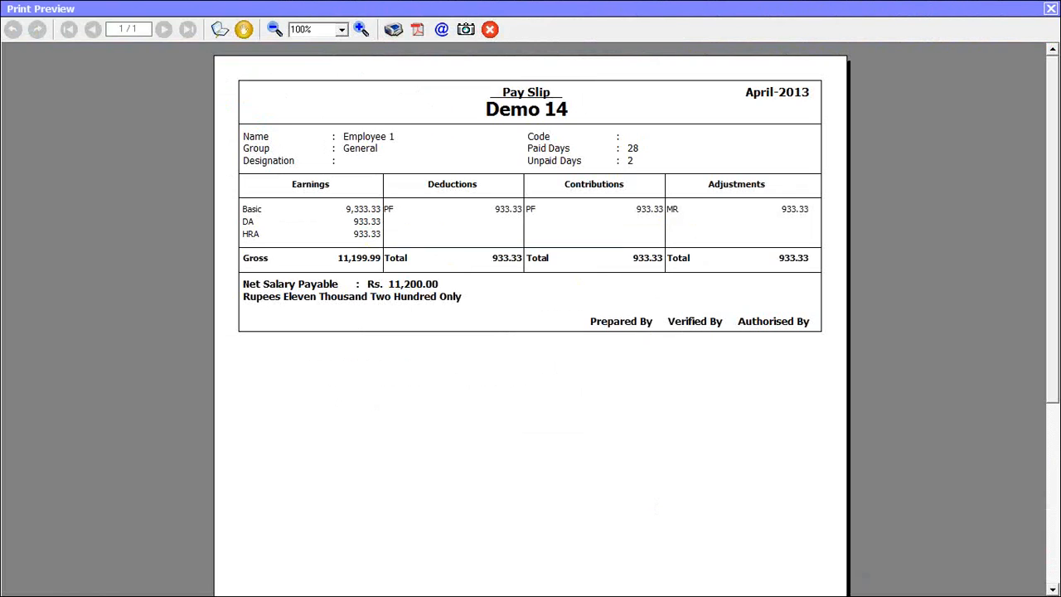
# - Close the pay slip preview and quit the saved salary voucher
pyautogui.click(1050, 9)
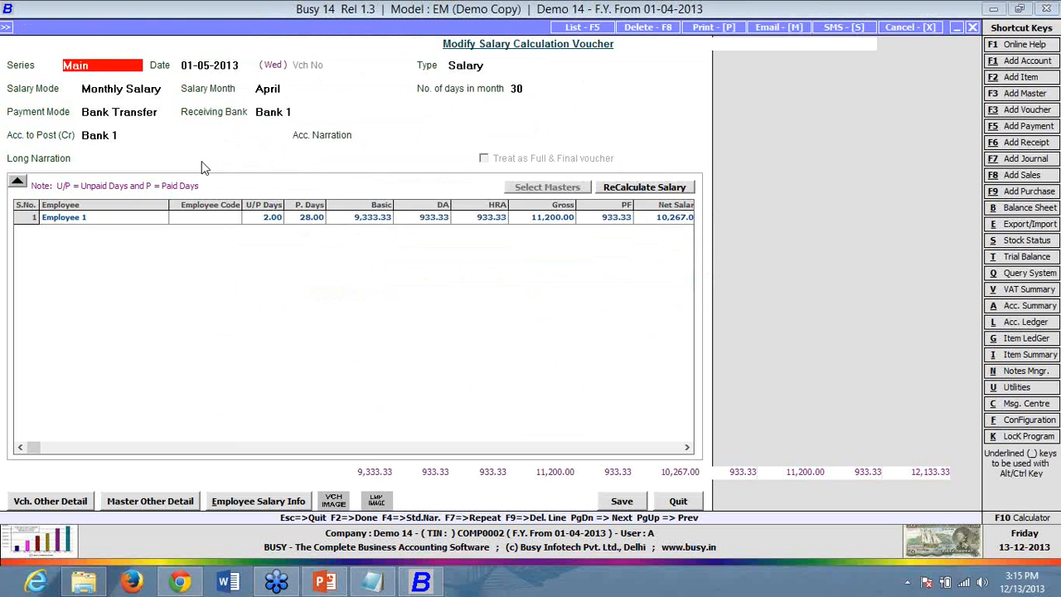
pyautogui.press('Escape')
pyautogui.press('Return')
# - Inspect the Pay Slip entry in Advanced Document Configuration, then close it
pyautogui.click(106, 27)
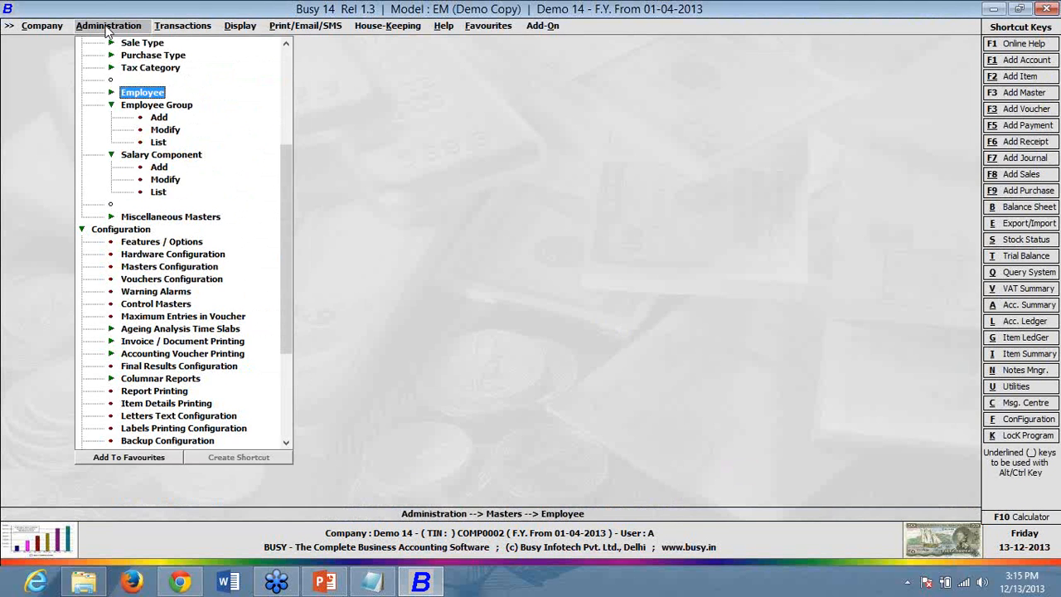
pyautogui.press('Escape')
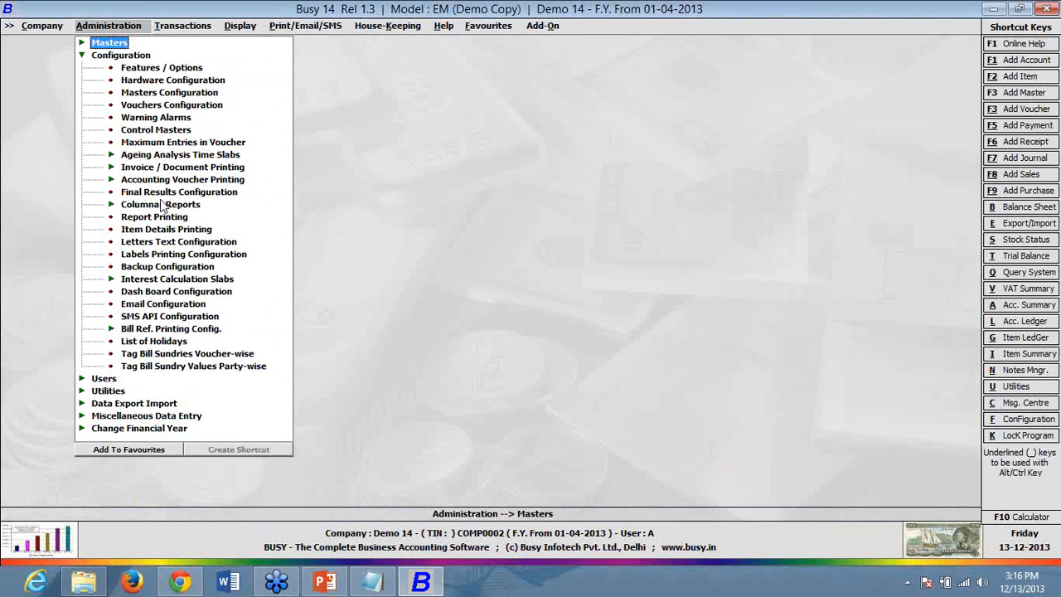
pyautogui.press('i')
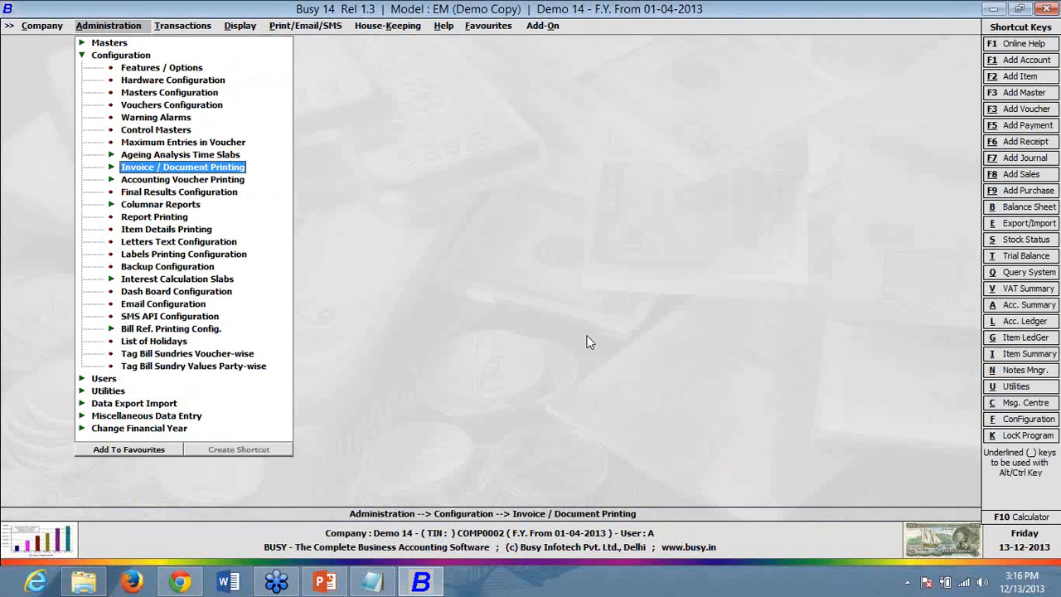
pyautogui.press('Return')
pyautogui.press('Down')
pyautogui.press('Return')
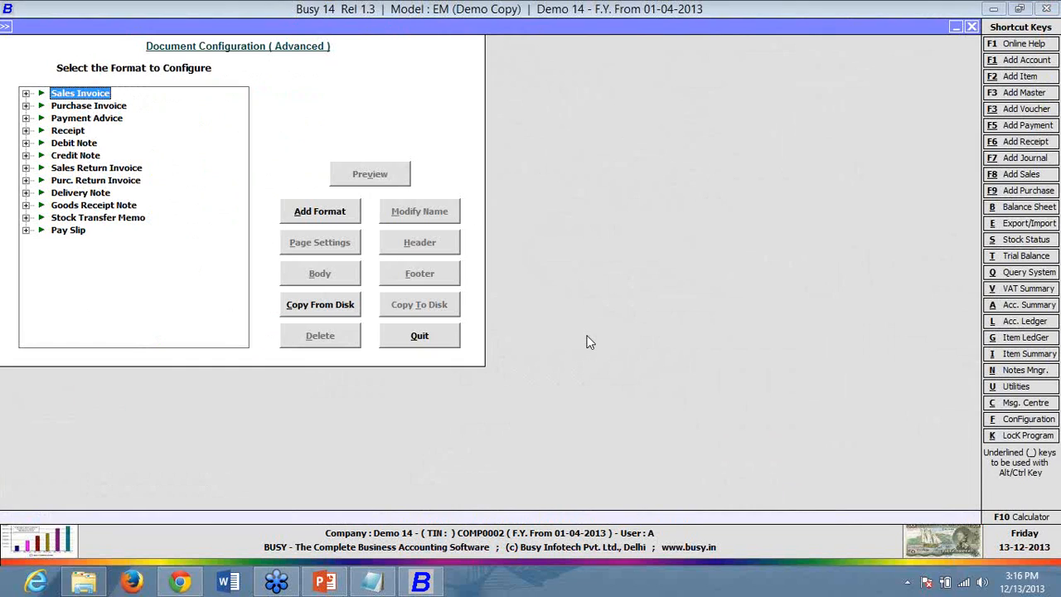
pyautogui.click(26, 231)
pyautogui.press('Escape')
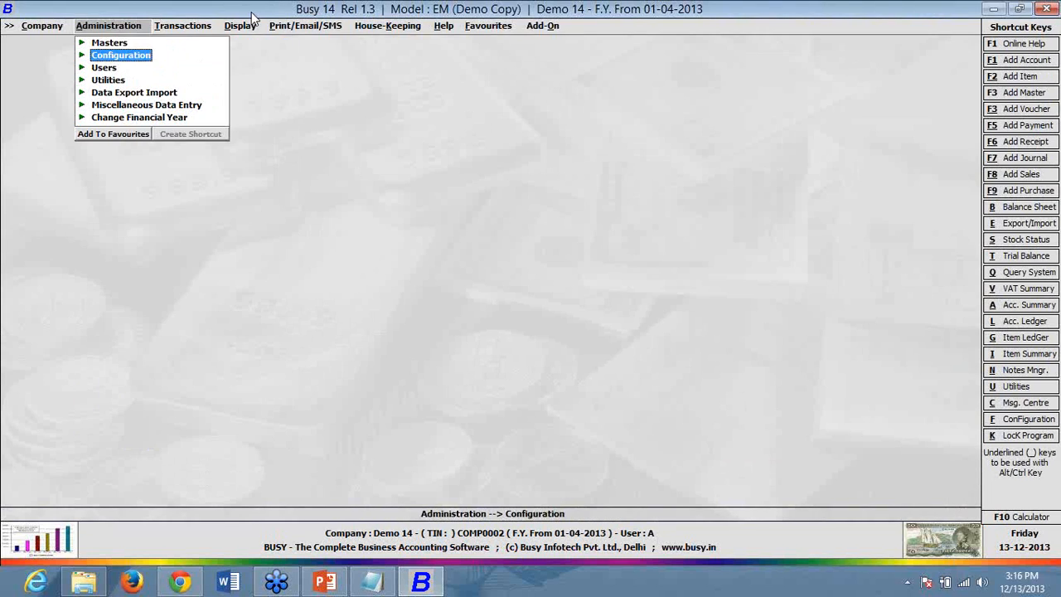
pyautogui.click(247, 26)
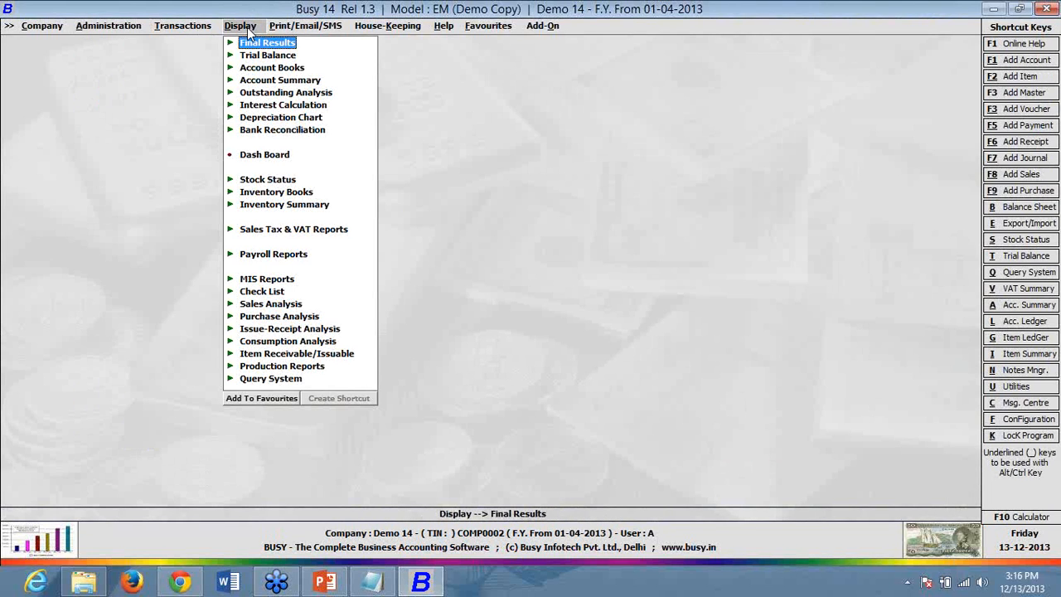
# - View the April 2013 monthly-salary bank advice for Bank 1, showing Employee 1 at 11,200.00, then close it
pyautogui.click(305, 260)
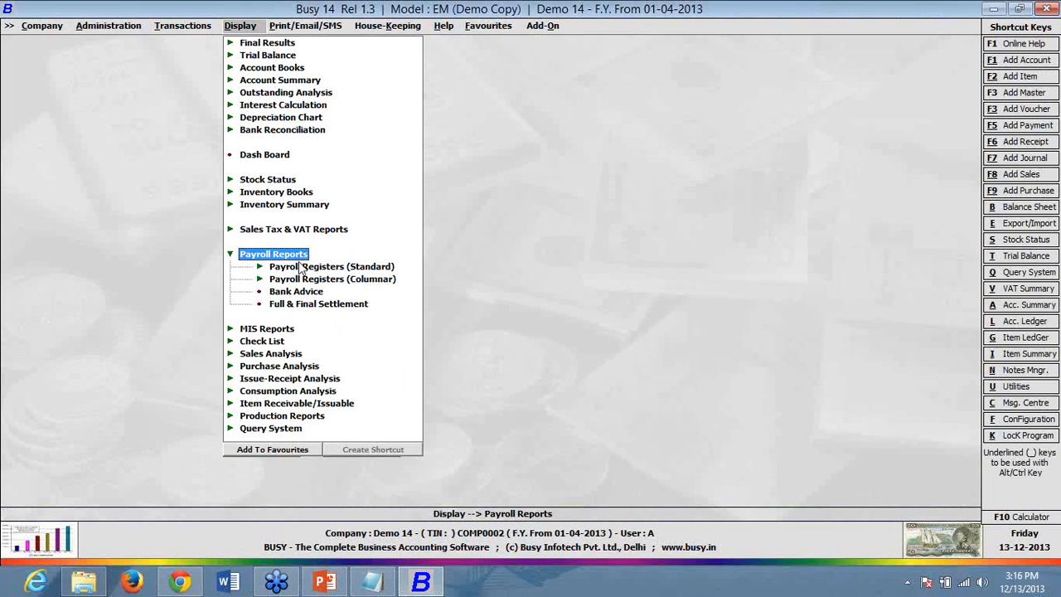
pyautogui.click(296, 293)
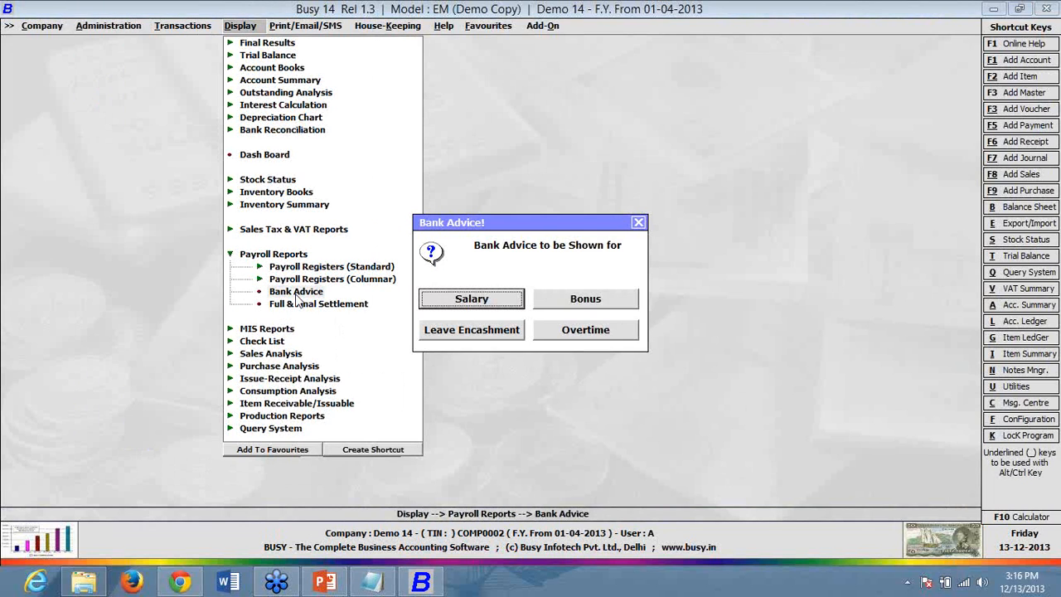
pyautogui.press('Return')
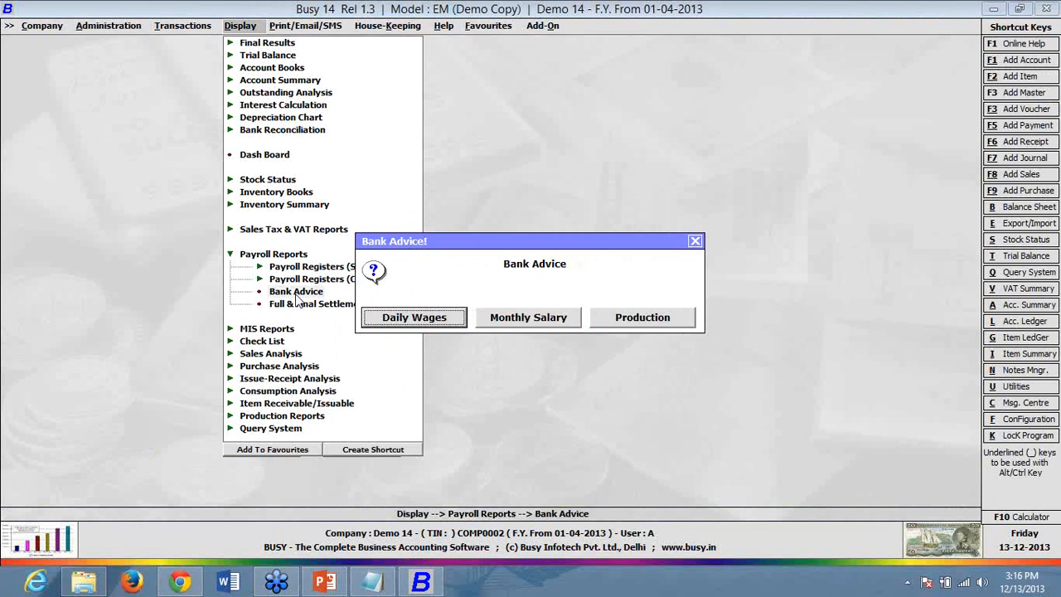
pyautogui.press('Right')
pyautogui.press('Return')
pyautogui.press('Return')
pyautogui.press('Return')
pyautogui.press('Return')
pyautogui.press('F2')
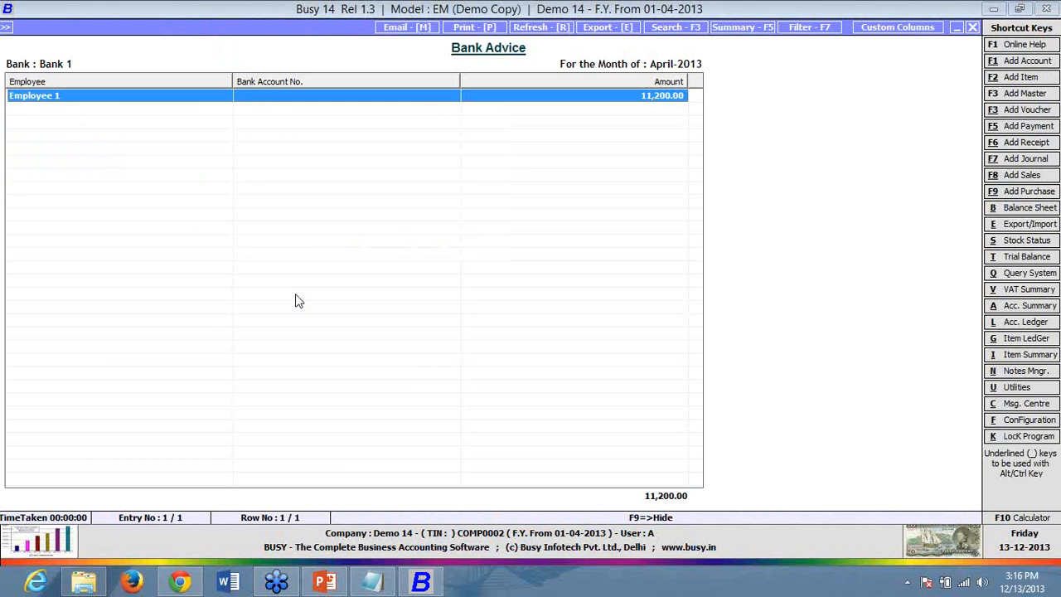
pyautogui.press('Escape')
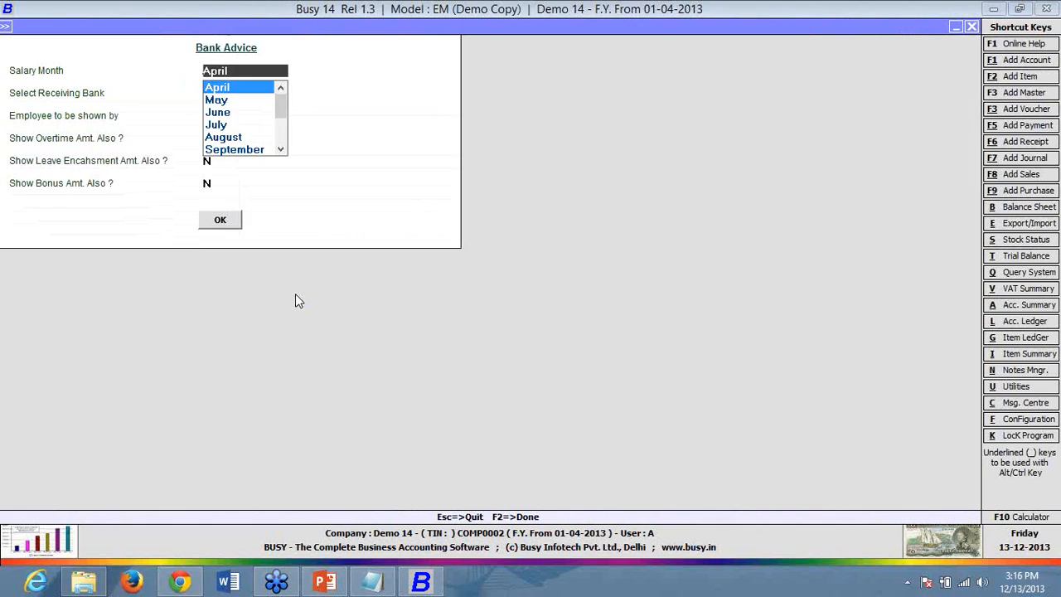
pyautogui.press('Escape')
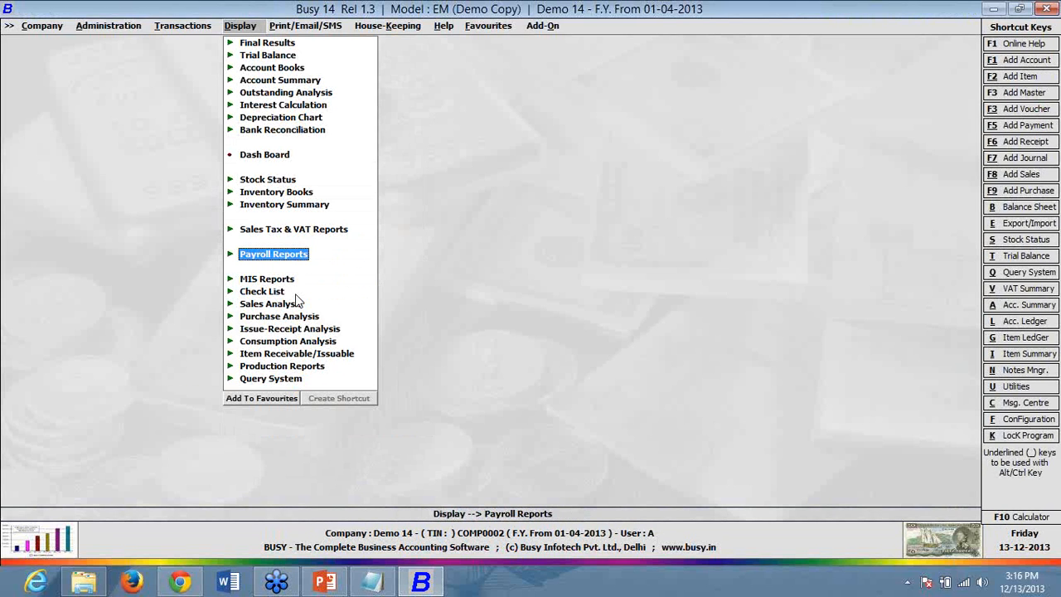
pyautogui.press('Left')
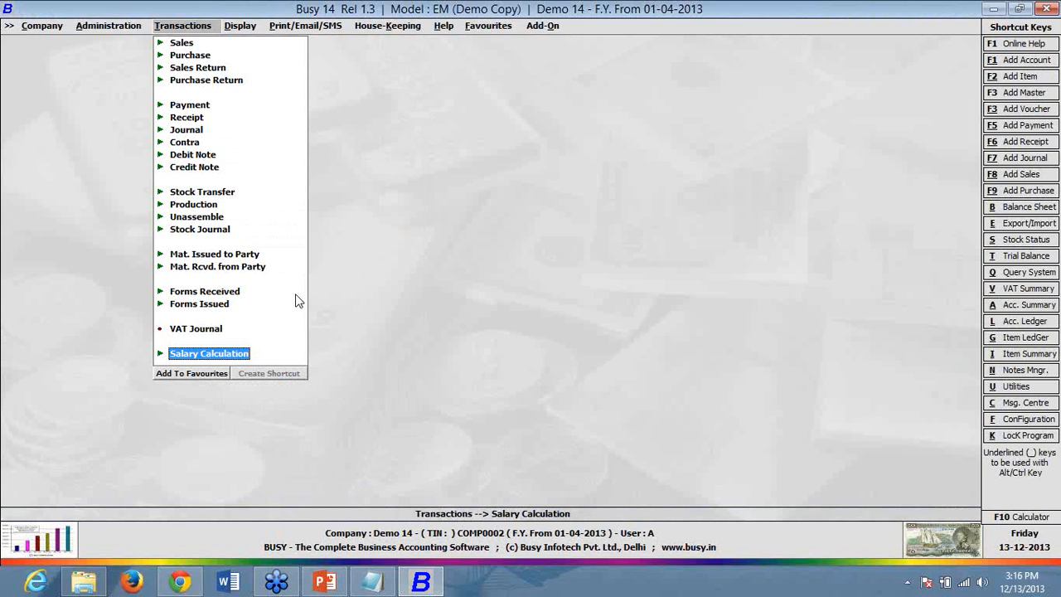
# - Open Employee 1's employee master for modification
pyautogui.press('Left')
pyautogui.press('Up')
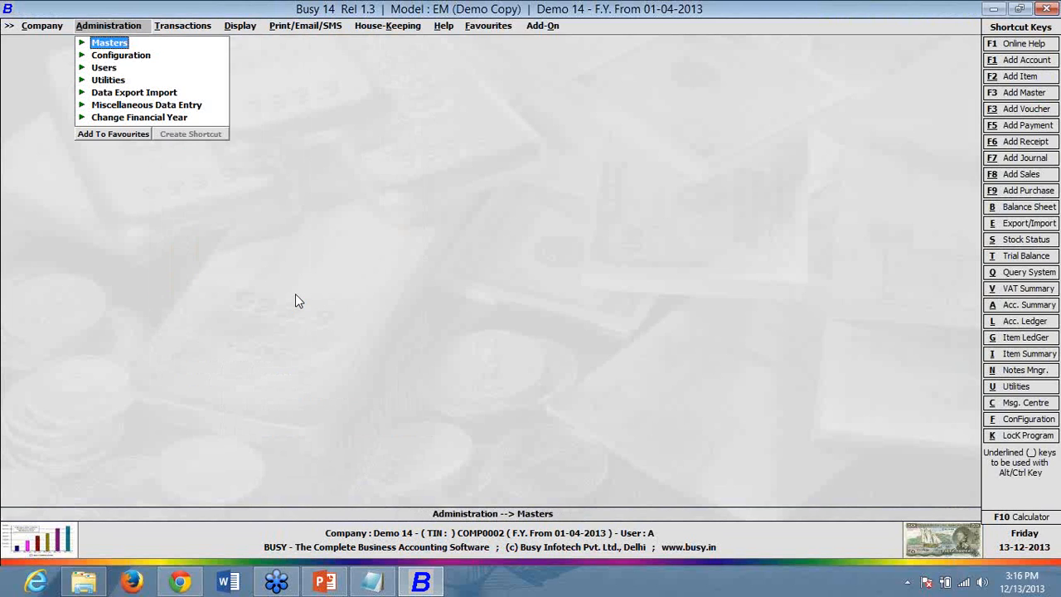
pyautogui.press('Return')
pyautogui.press('Down')
pyautogui.press('Down')
pyautogui.press('Down')
pyautogui.press('Down')
pyautogui.press('Down')
pyautogui.press('Down')
pyautogui.press('Down')
pyautogui.press('Down')
pyautogui.press('Down')
pyautogui.press('Down')
pyautogui.press('Down')
pyautogui.press('Down')
pyautogui.press('Down')
pyautogui.press('Down')
pyautogui.press('Return')
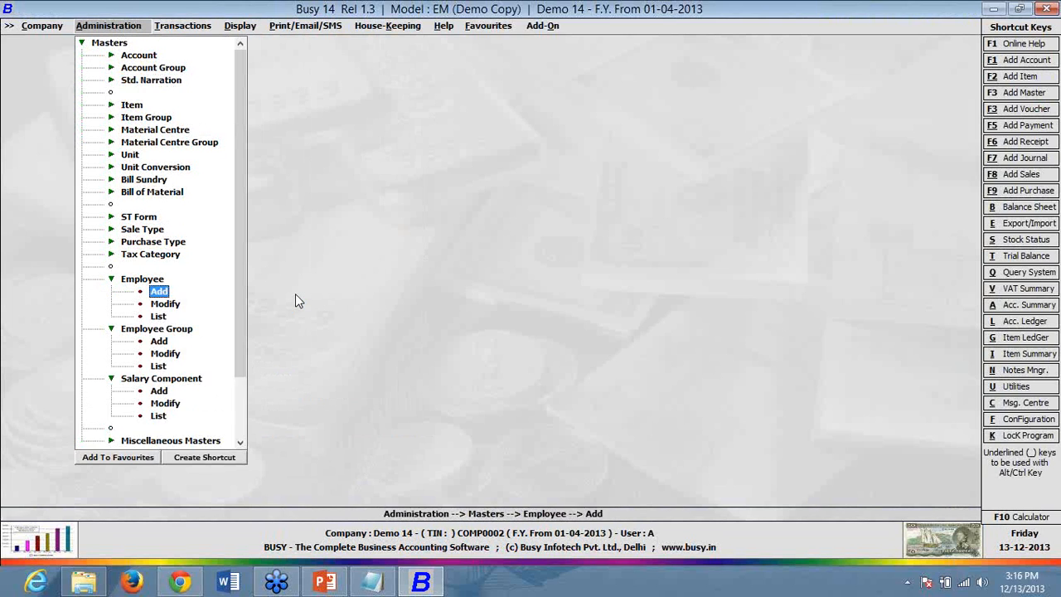
pyautogui.press('Down')
pyautogui.press('Return')
pyautogui.press('Return')
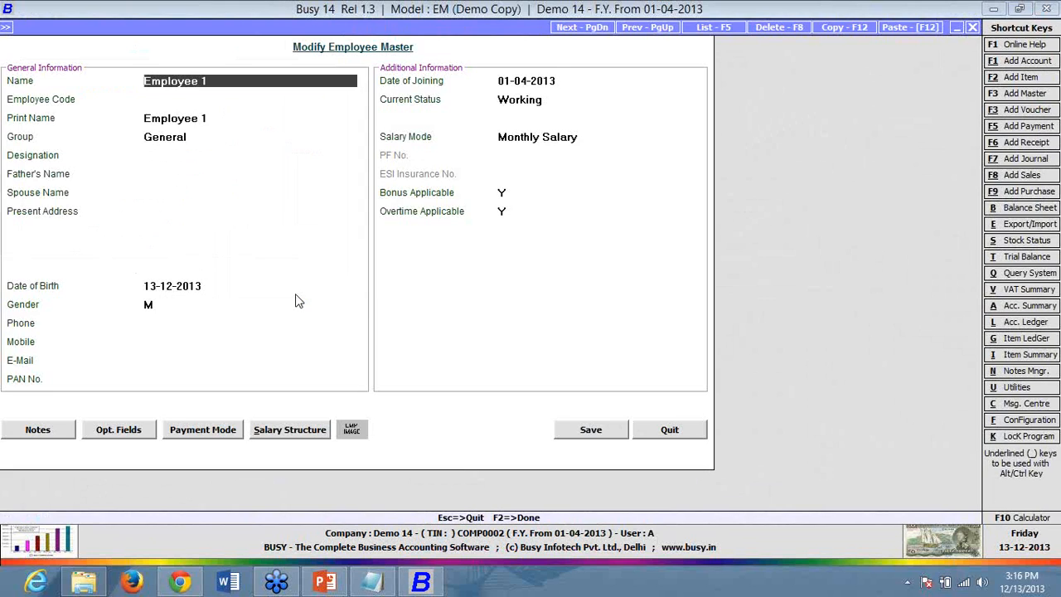
pyautogui.click(547, 100)
# - Leave Employee 1's master unchanged and start a new Salary calculation voucher dated 01-05-2013
pyautogui.press('BackSpace')
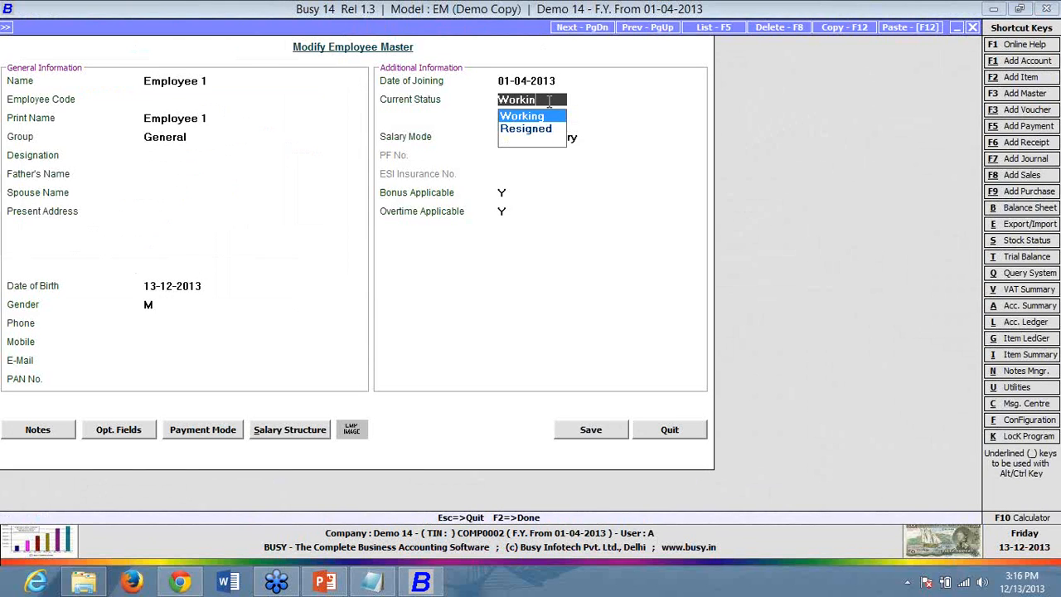
pyautogui.press('Escape')
pyautogui.press('Escape')
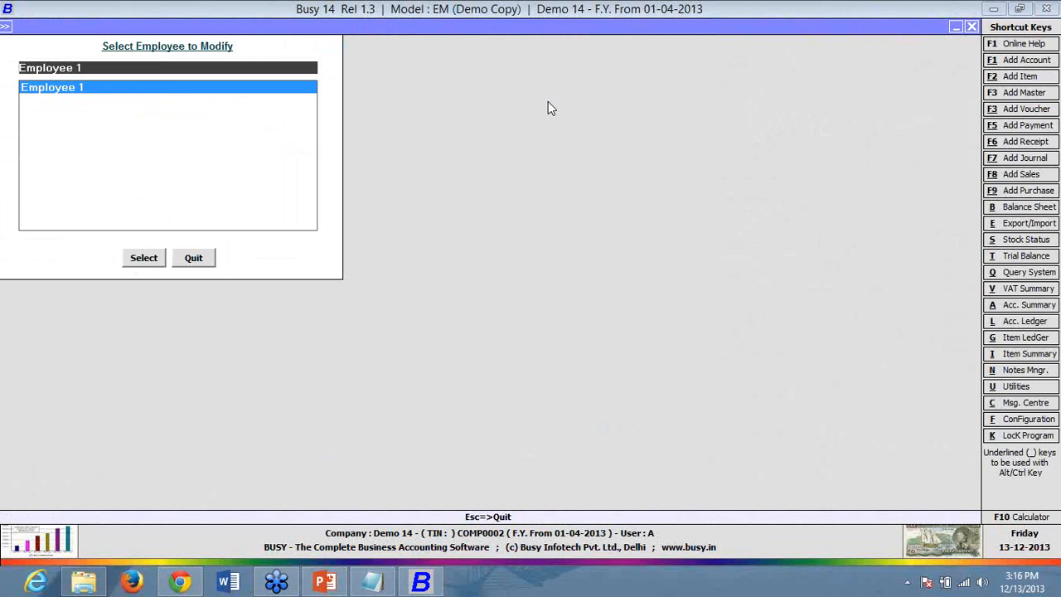
pyautogui.press('Escape')
pyautogui.press('Return')
pyautogui.press('Return')
pyautogui.press('Return')
pyautogui.press('Return')
# - Fill an April monthly-salary voucher for Bank 1, mark it Full & Final, then quit without saving
pyautogui.press('Return')
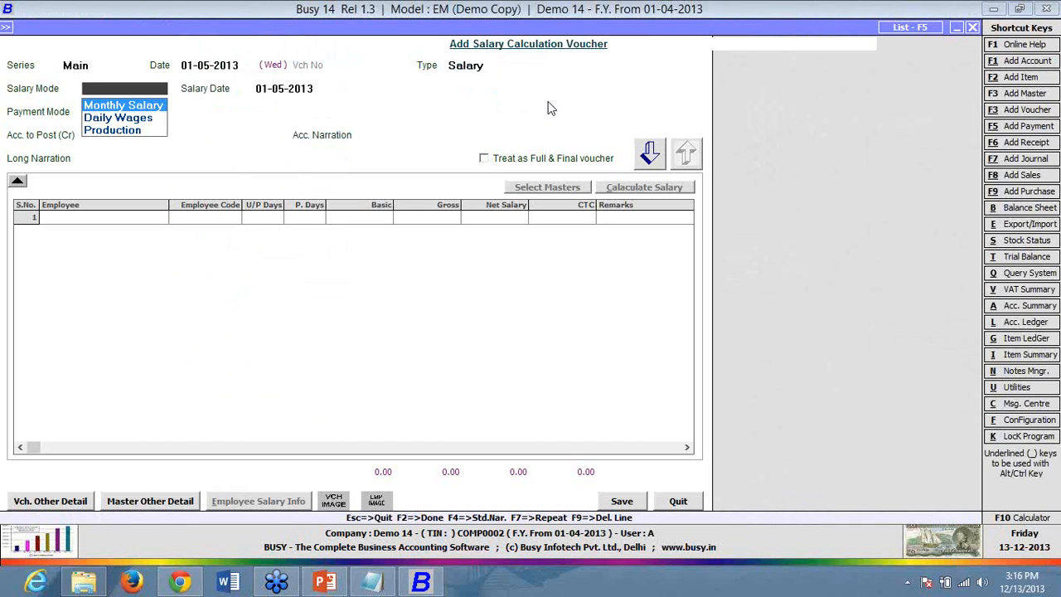
pyautogui.press('Return')
pyautogui.press('Return')
pyautogui.press('Return')
pyautogui.press('Return')
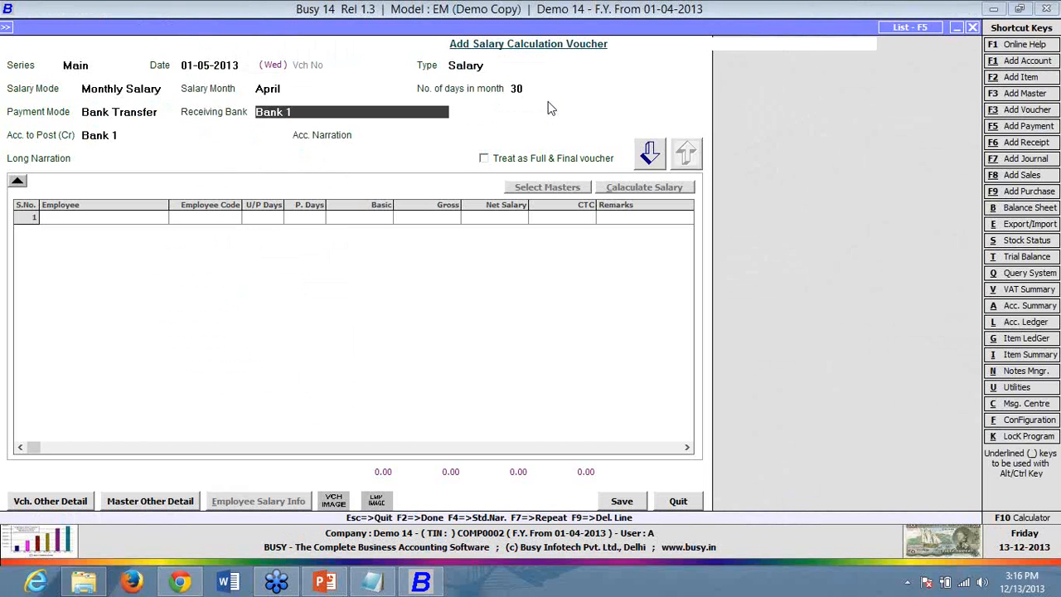
pyautogui.click(532, 158)
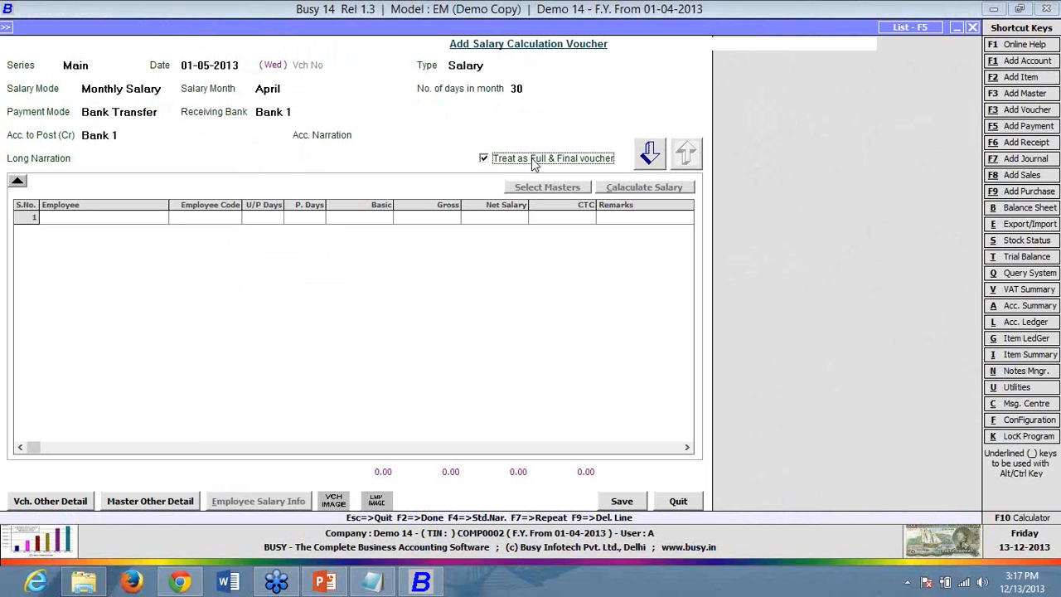
pyautogui.press('Escape')
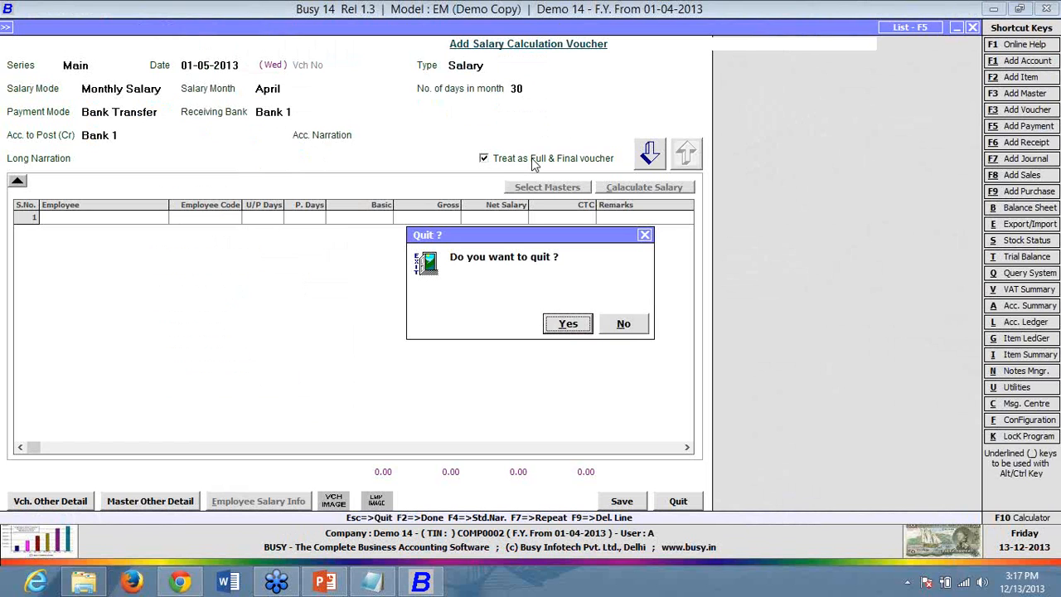
pyautogui.press('Return')
# - Enable TDS Reporting in Features/Options and save the setting
pyautogui.press('Down')
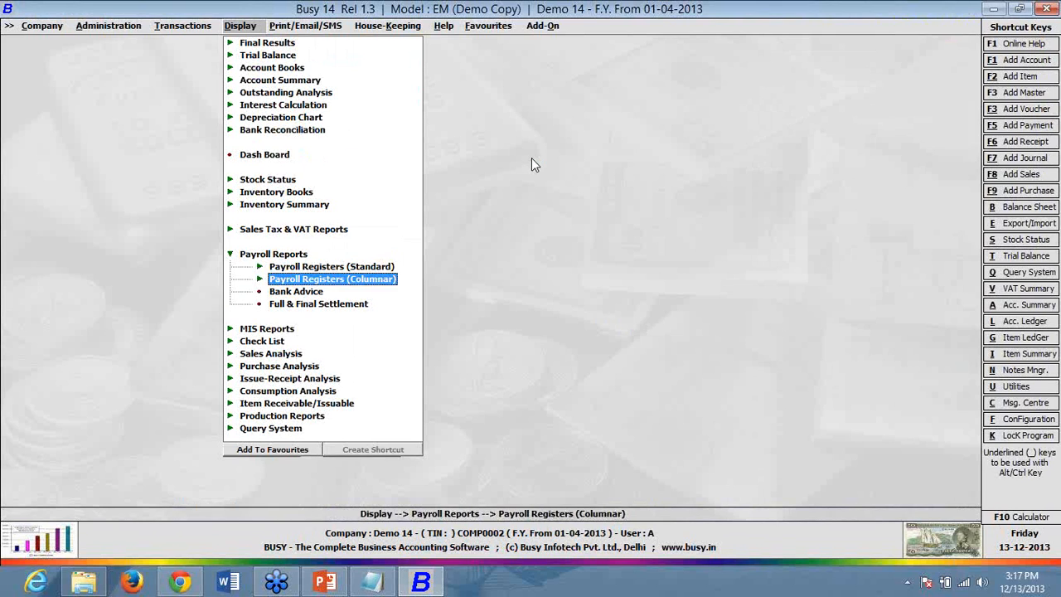
pyautogui.press('Down')
pyautogui.press('Down')
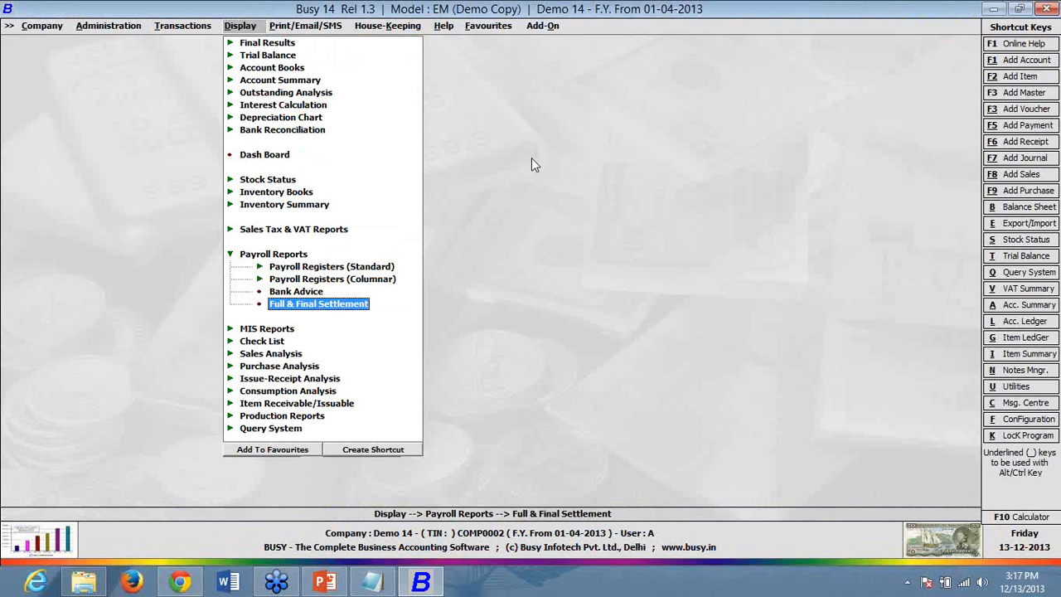
pyautogui.press('Escape')
pyautogui.press('Left')
pyautogui.press('Left')
pyautogui.press('Escape')
pyautogui.press('Escape')
pyautogui.press('Down')
pyautogui.press('Return')
pyautogui.press('Return')
pyautogui.press('Down')
pyautogui.press('Down')
pyautogui.press('Down')
pyautogui.press('Down')
pyautogui.press('Down')
pyautogui.press('Down')
pyautogui.press('Down')
pyautogui.press('Return')
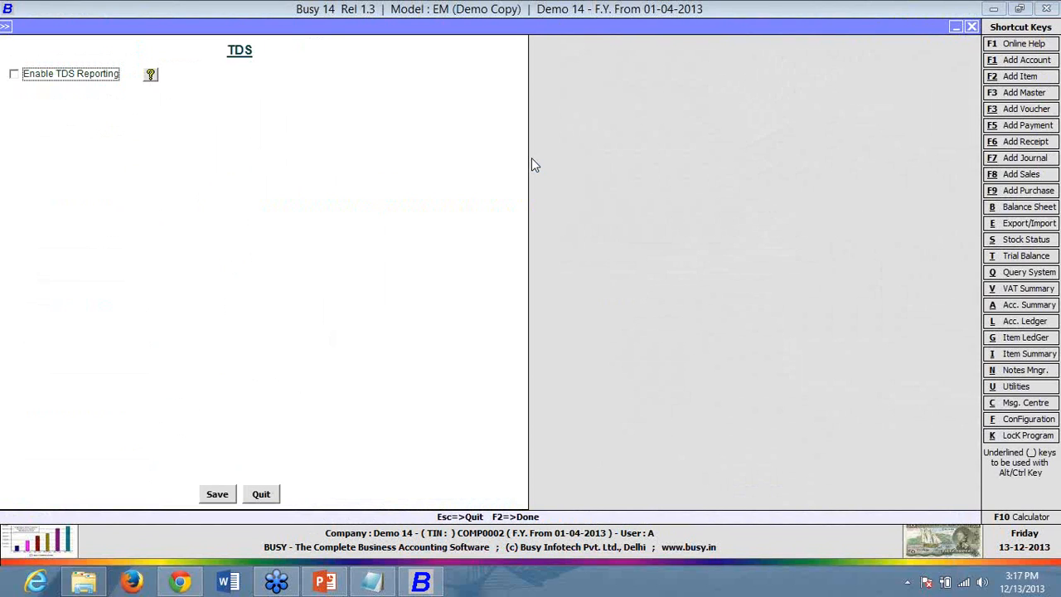
pyautogui.press('space')
pyautogui.press('F2')
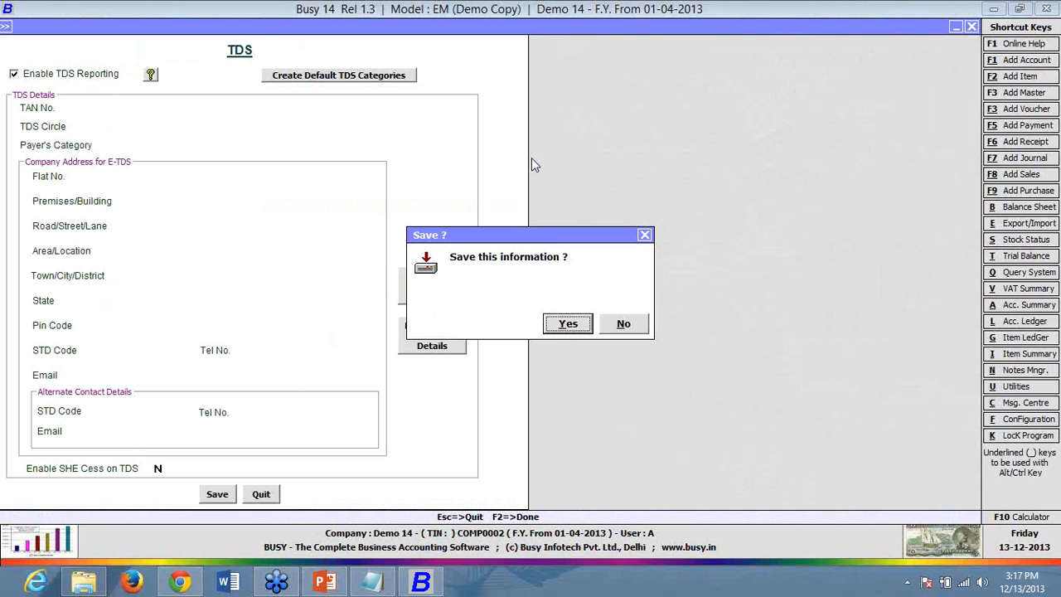
pyautogui.press('Return')
# - In Payroll Configuration, enable TDS on Salary, Professional Tax and PF reporting
pyautogui.press('Down')
pyautogui.press('Return')
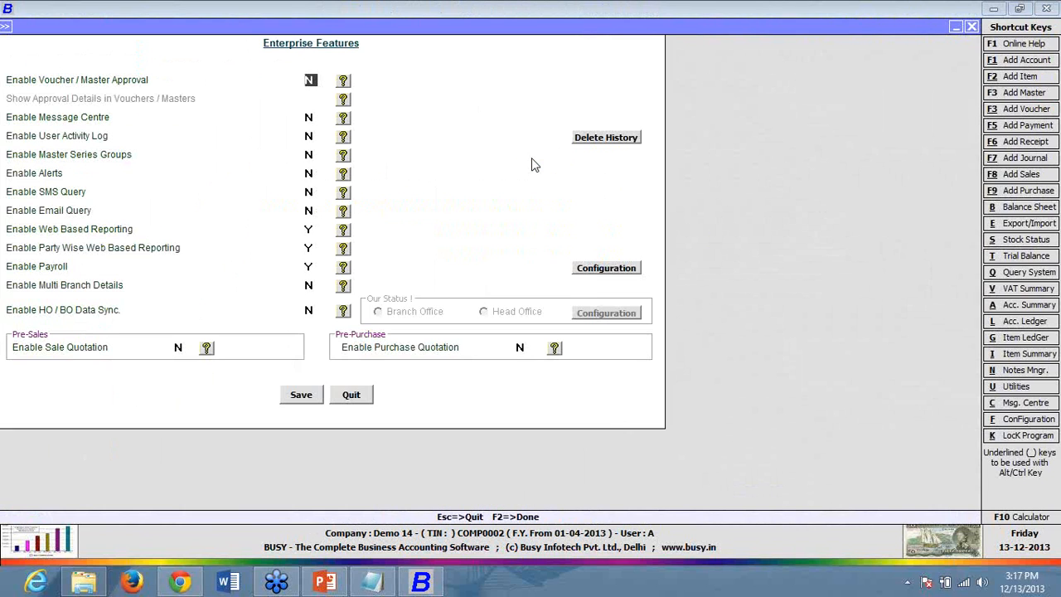
pyautogui.click(624, 269)
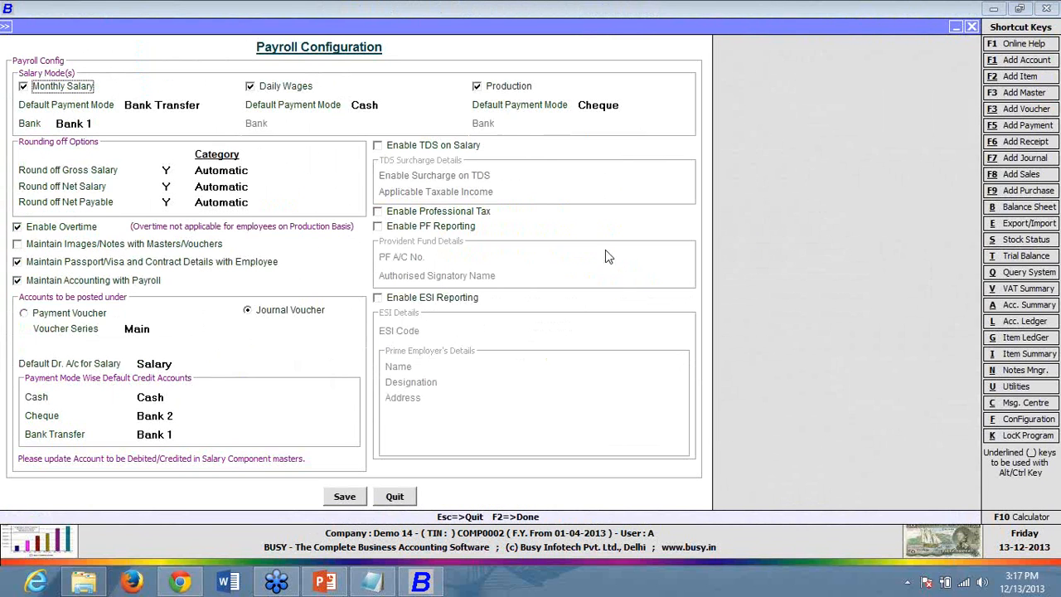
pyautogui.click(469, 149)
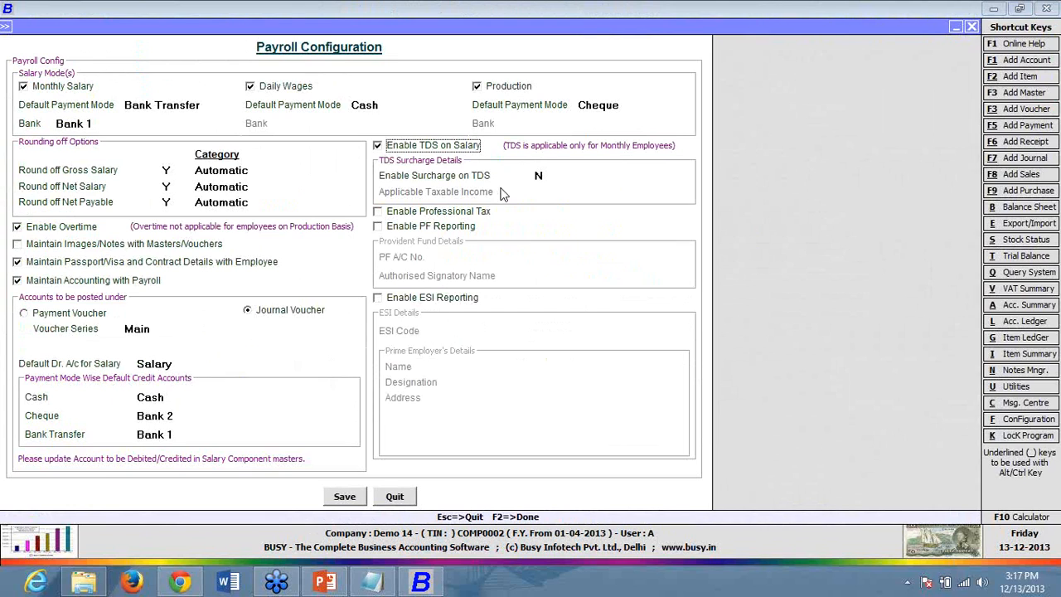
pyautogui.click(485, 214)
pyautogui.click(467, 231)
# - Enter PF account number 11111 and the authorised signatory's name
pyautogui.click(502, 273)
pyautogui.click(546, 256)
pyautogui.write('11111')
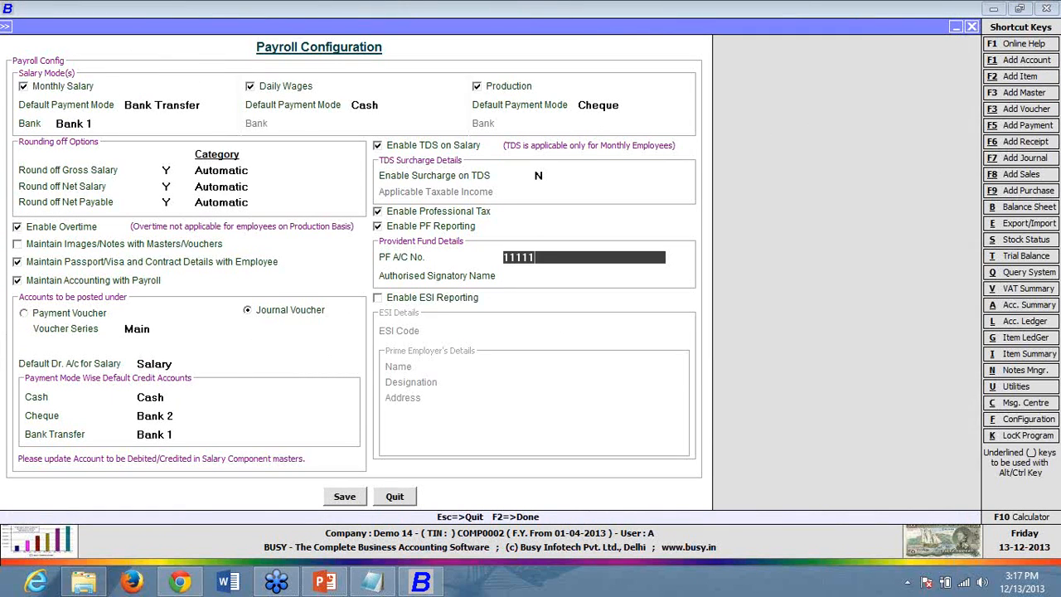
pyautogui.press('Return')
pyautogui.write('Kamal')
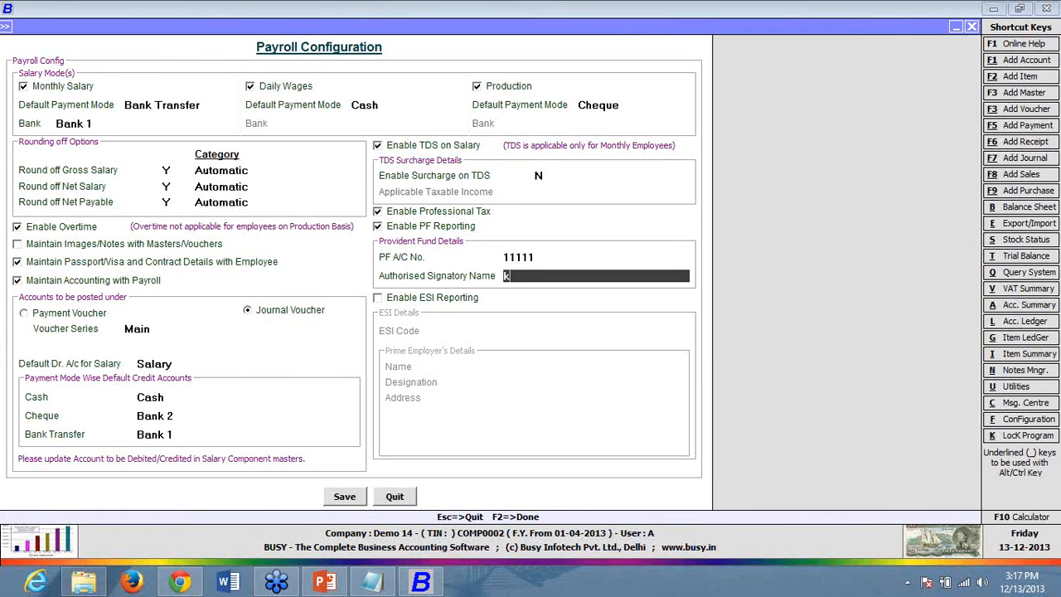
pyautogui.press('Return')
# - Enable ESI reporting and save the payroll configuration
pyautogui.press('space')
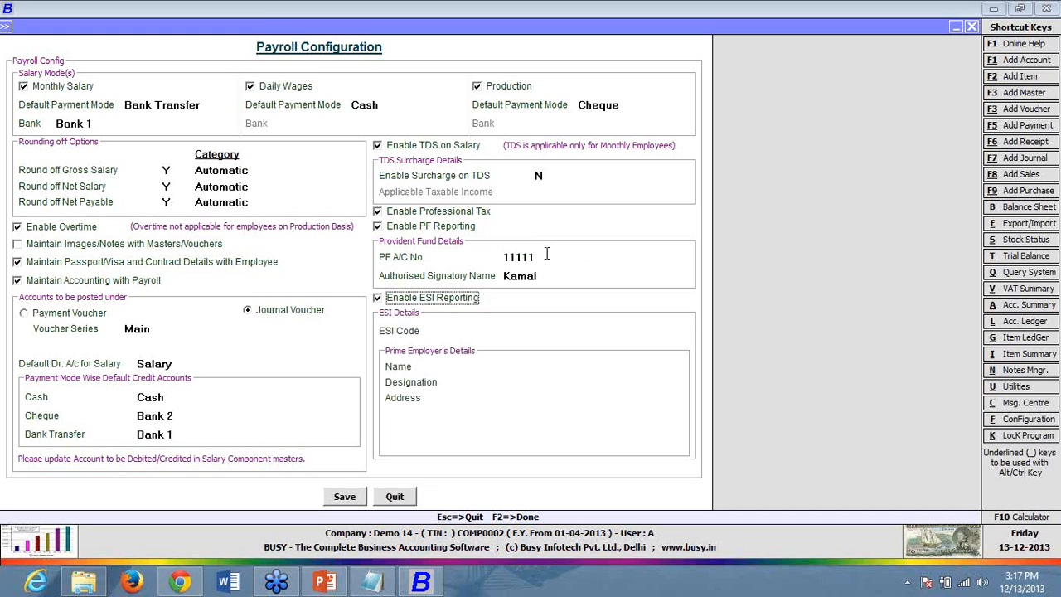
pyautogui.press('Return')
pyautogui.press('Return')
pyautogui.press('Return')
pyautogui.press('Return')
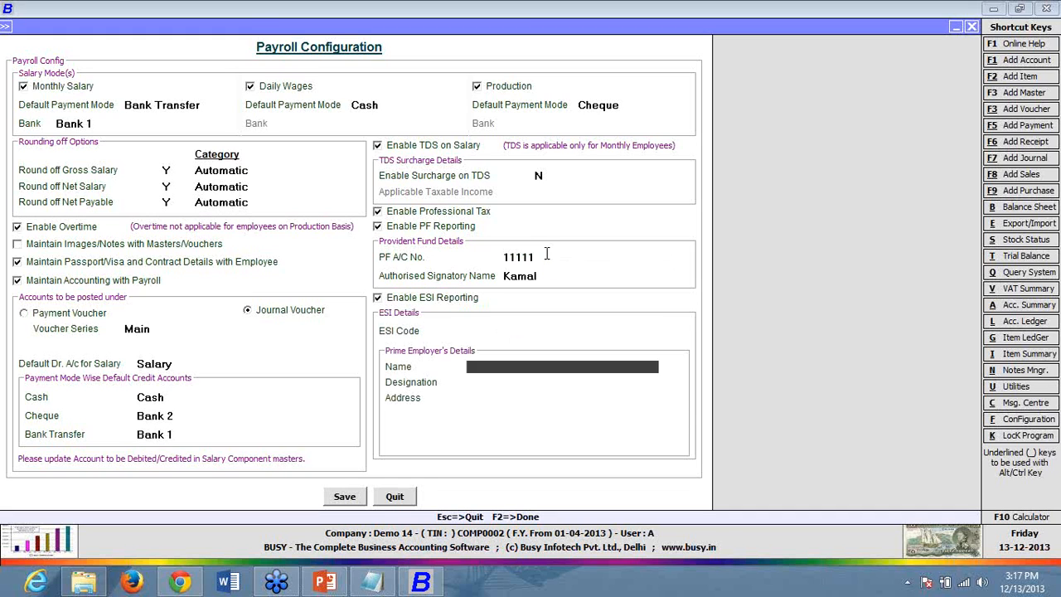
pyautogui.press('Return')
pyautogui.press('F2')
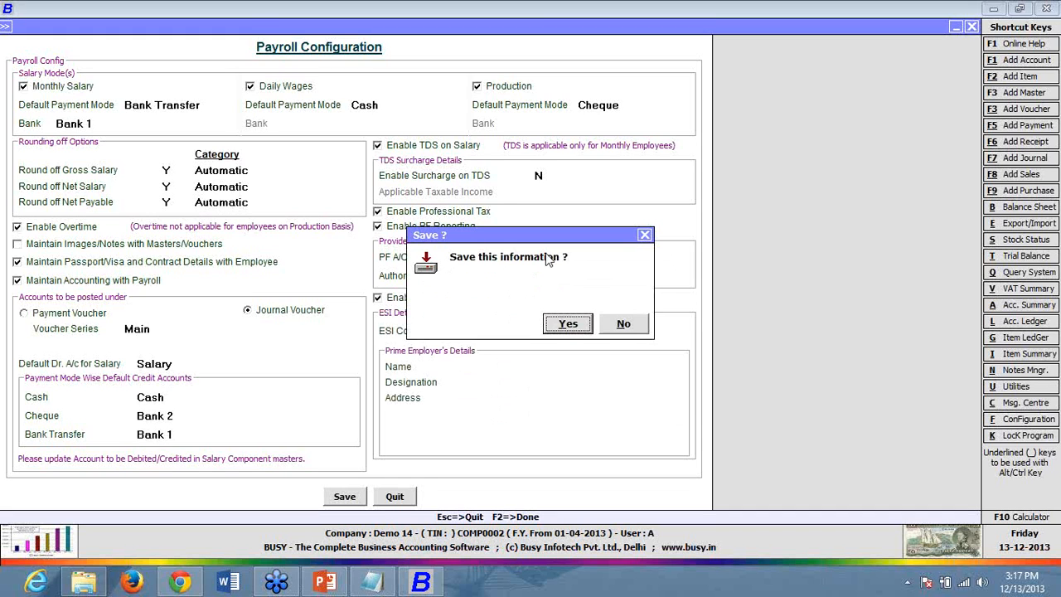
pyautogui.press('Return')
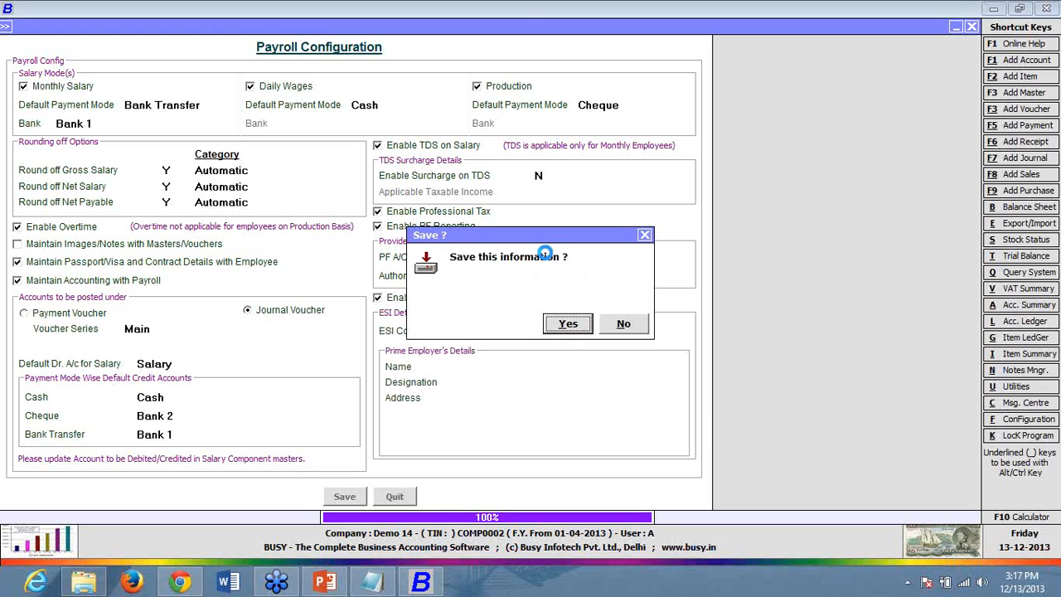
# - Reopen the payroll configuration to review the saved settings, then close it
pyautogui.click(618, 274)
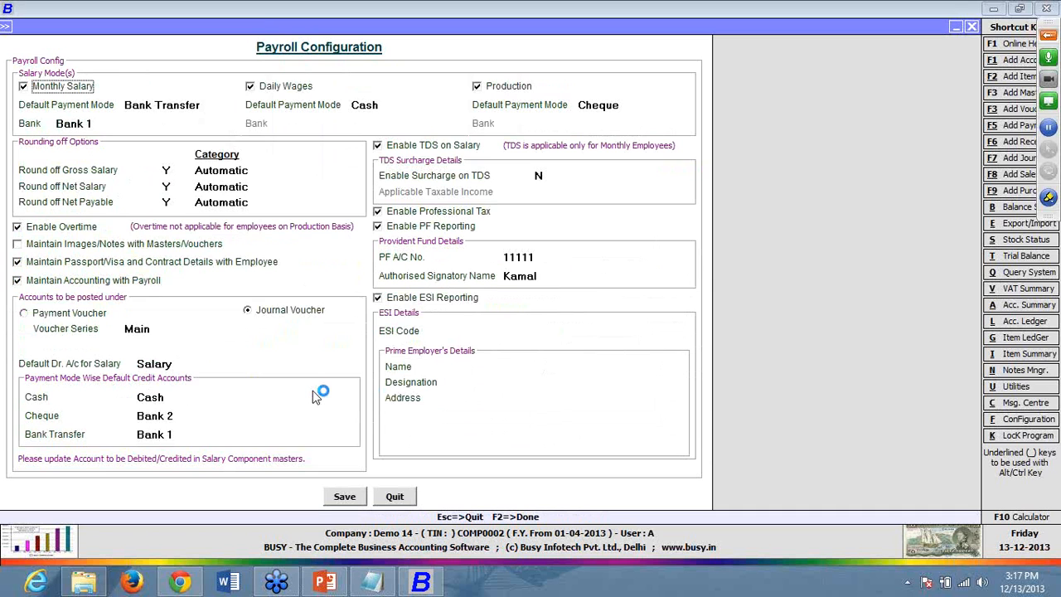
pyautogui.press('Escape')
pyautogui.press('Escape')
pyautogui.press('Down')
pyautogui.press('Down')
pyautogui.press('Down')
pyautogui.press('Down')
pyautogui.press('Down')
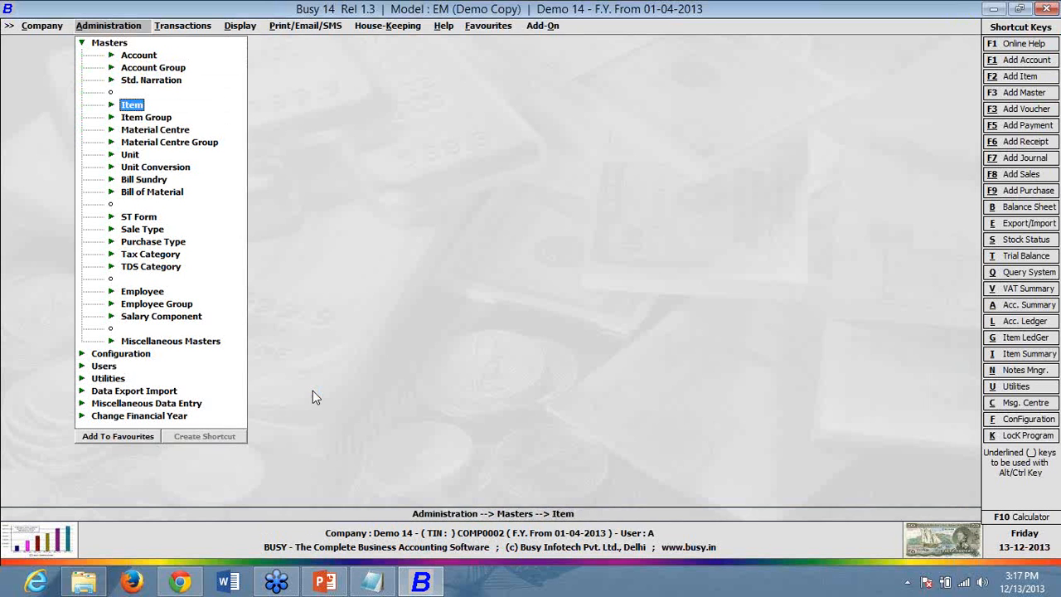
pyautogui.press('Down')
pyautogui.press('Down')
pyautogui.press('Down')
pyautogui.press('Down')
pyautogui.press('Down')
pyautogui.press('Down')
pyautogui.press('Down')
pyautogui.press('Down')
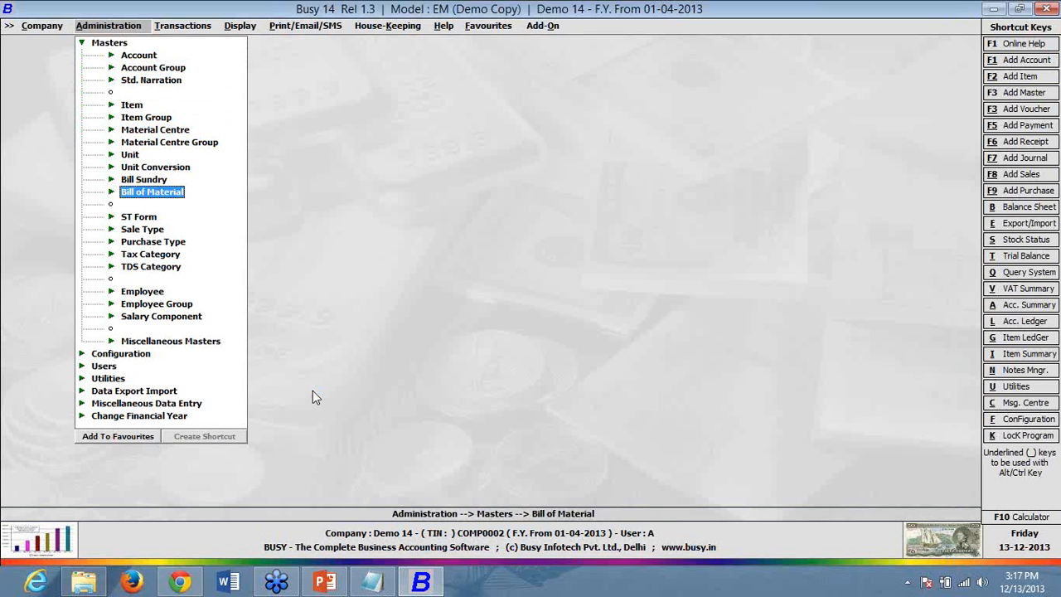
pyautogui.press('Down')
pyautogui.press('Down')
pyautogui.press('Down')
pyautogui.press('Return')
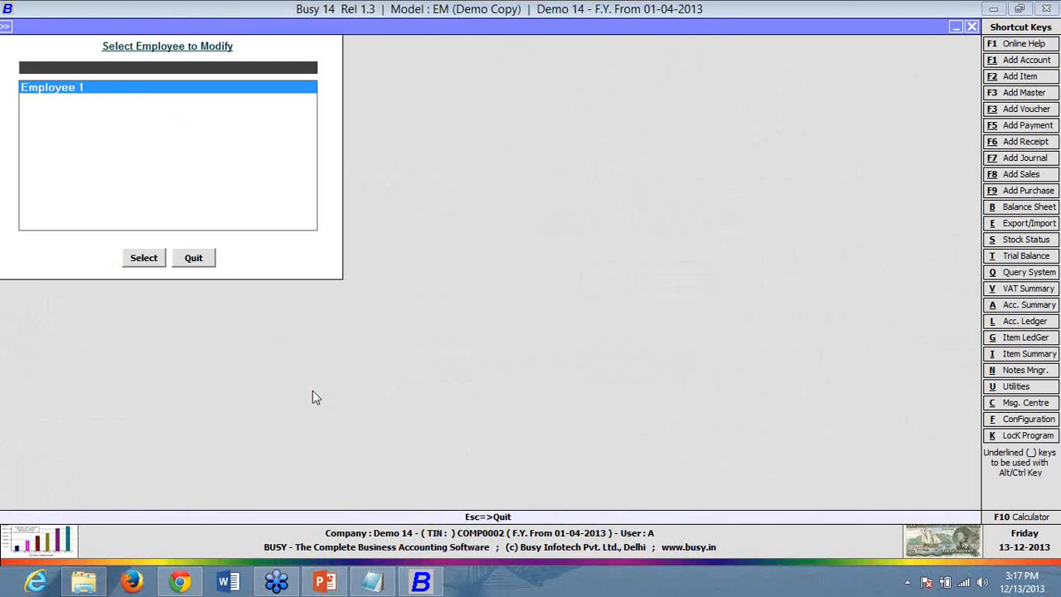
pyautogui.press('Return')
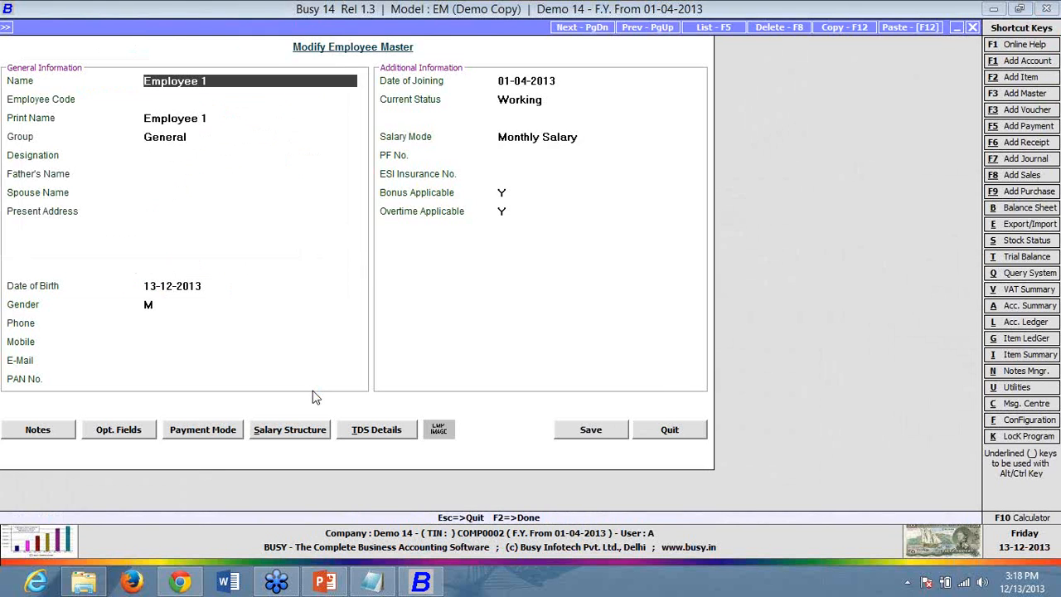
pyautogui.hotkey('alt', 'p')
pyautogui.press('F2')
pyautogui.press('F2')
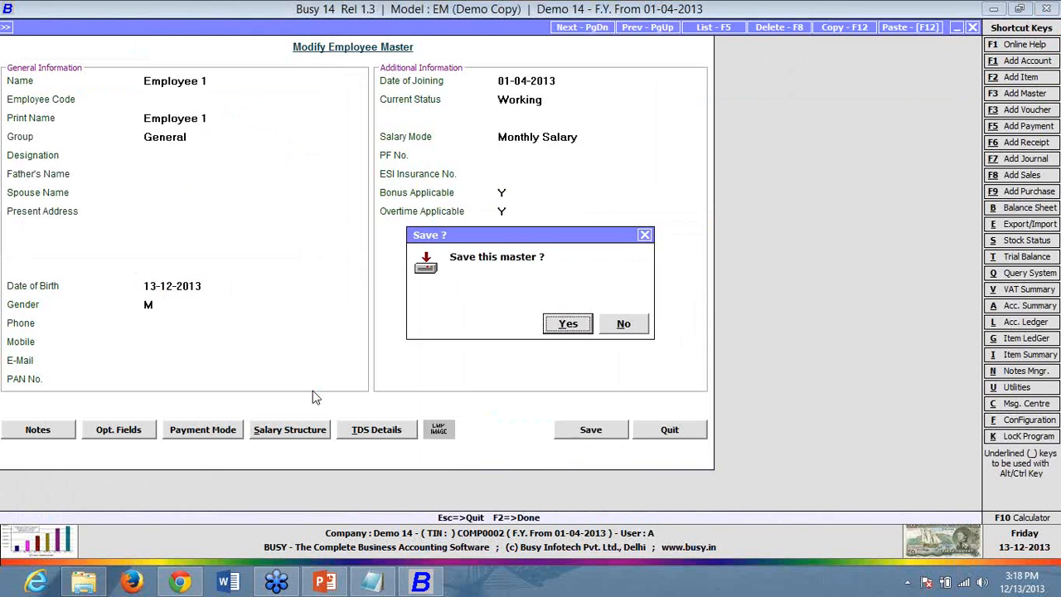
pyautogui.press('n')
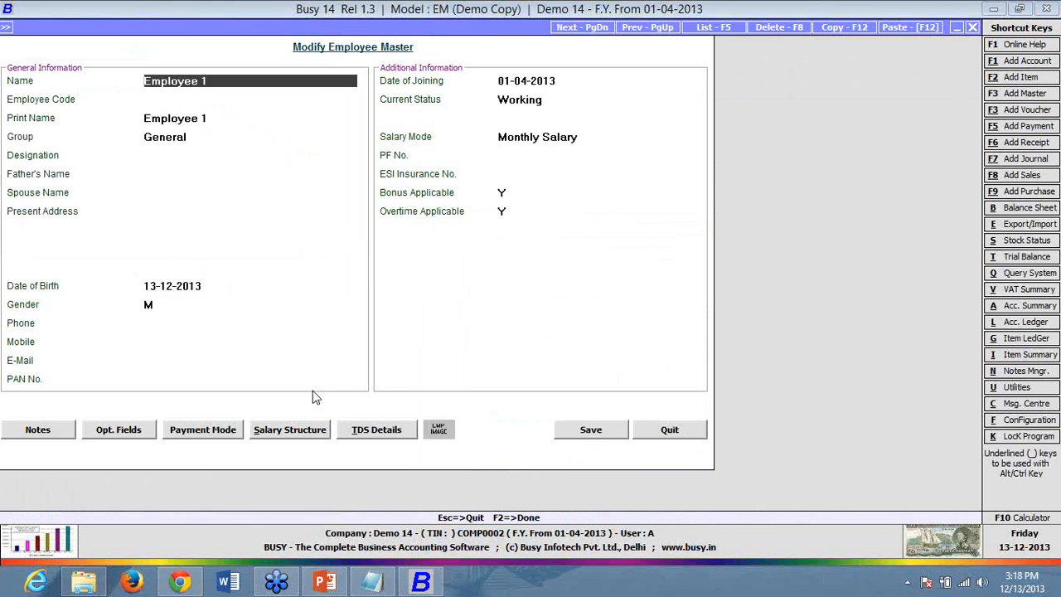
pyautogui.click(377, 431)
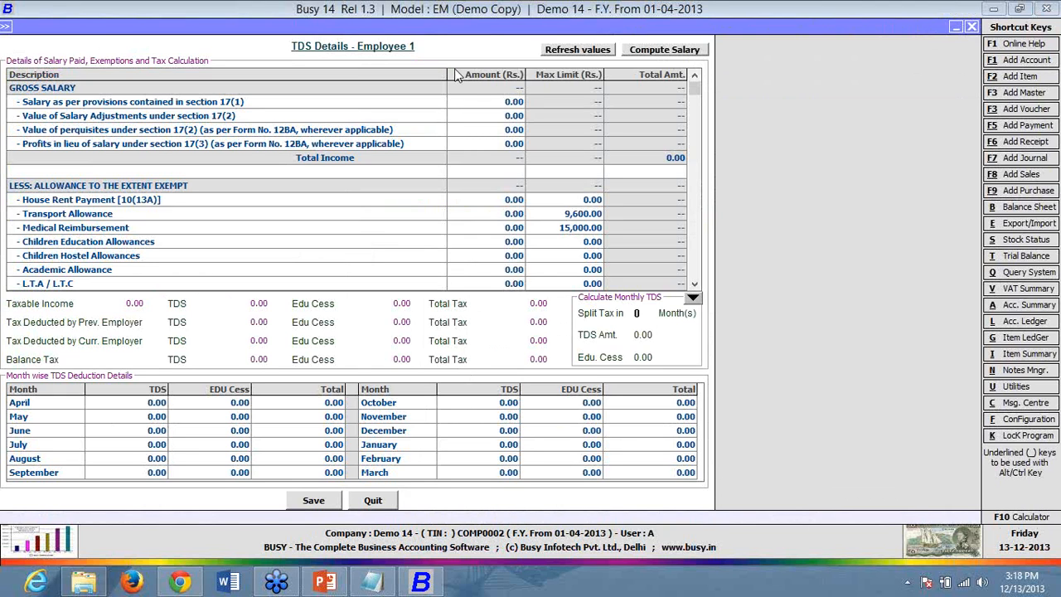
pyautogui.press('Escape')
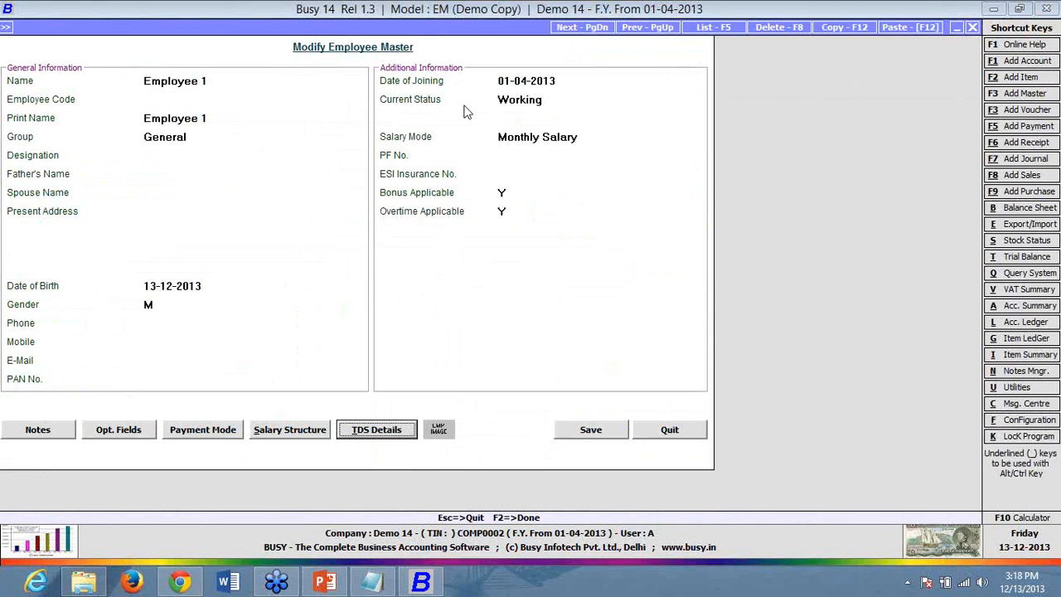
pyautogui.click(377, 430)
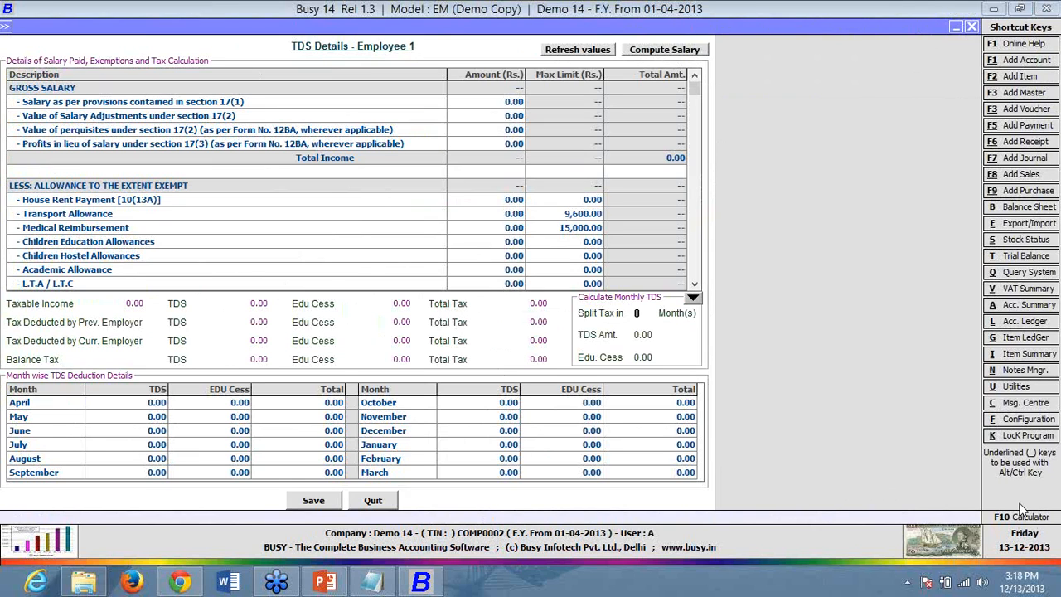
pyautogui.click(501, 103)
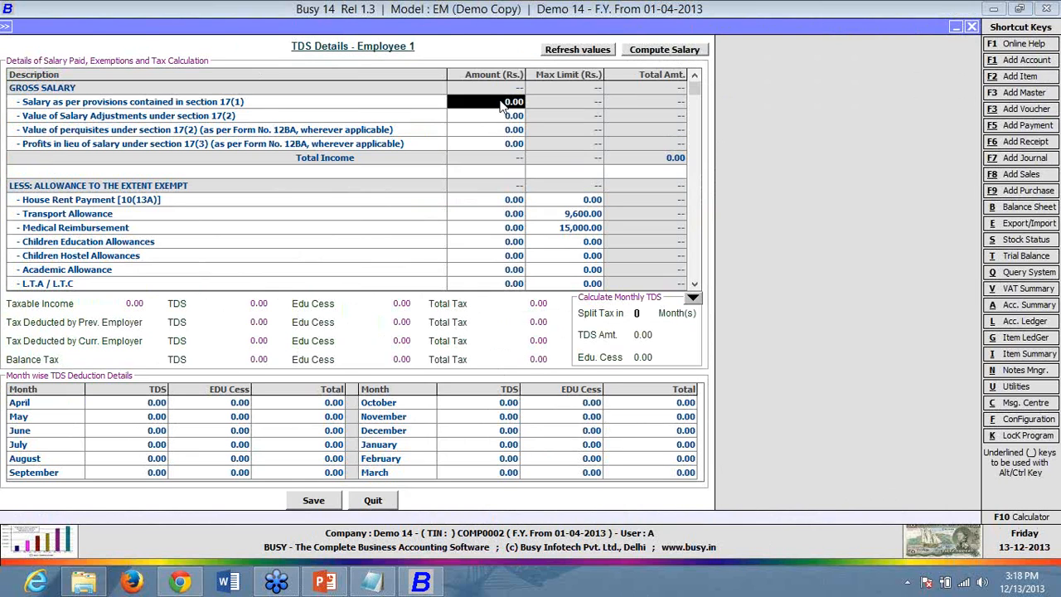
pyautogui.write('5')
pyautogui.press('BackSpace')
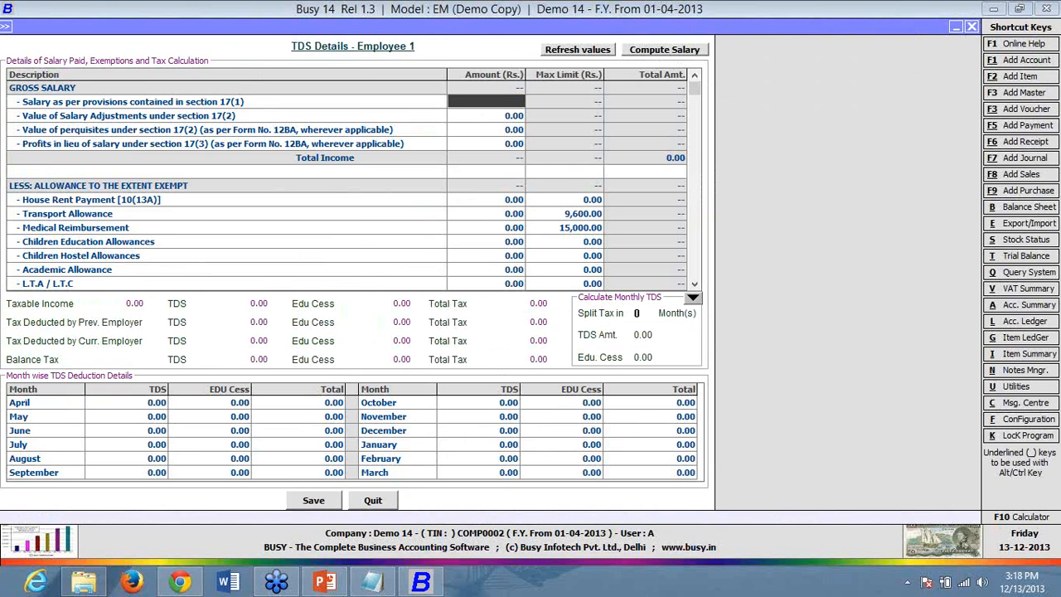
pyautogui.press('Escape')
pyautogui.press('Return')
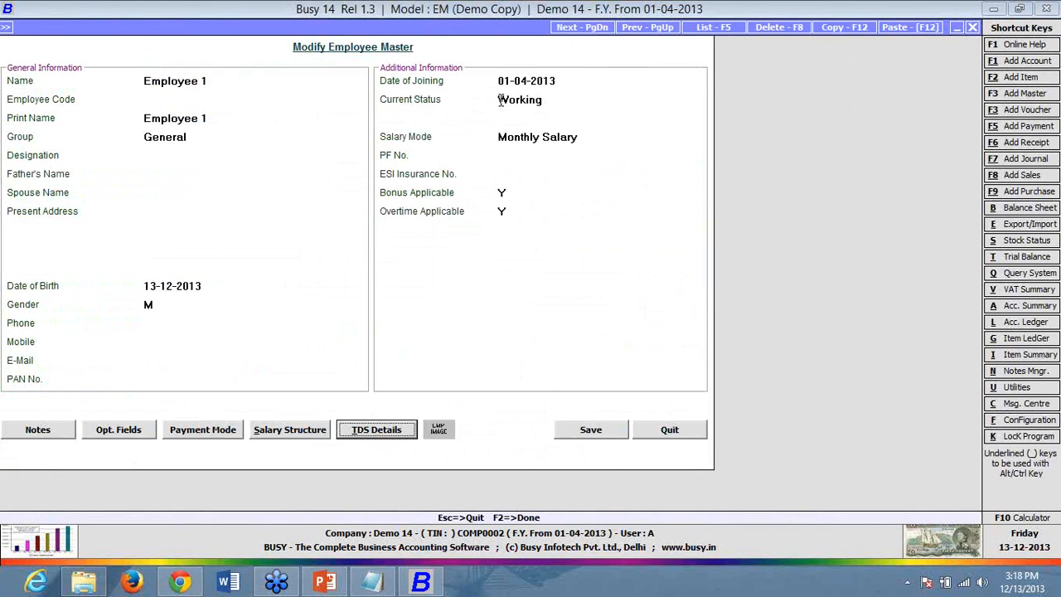
pyautogui.click(621, 437)
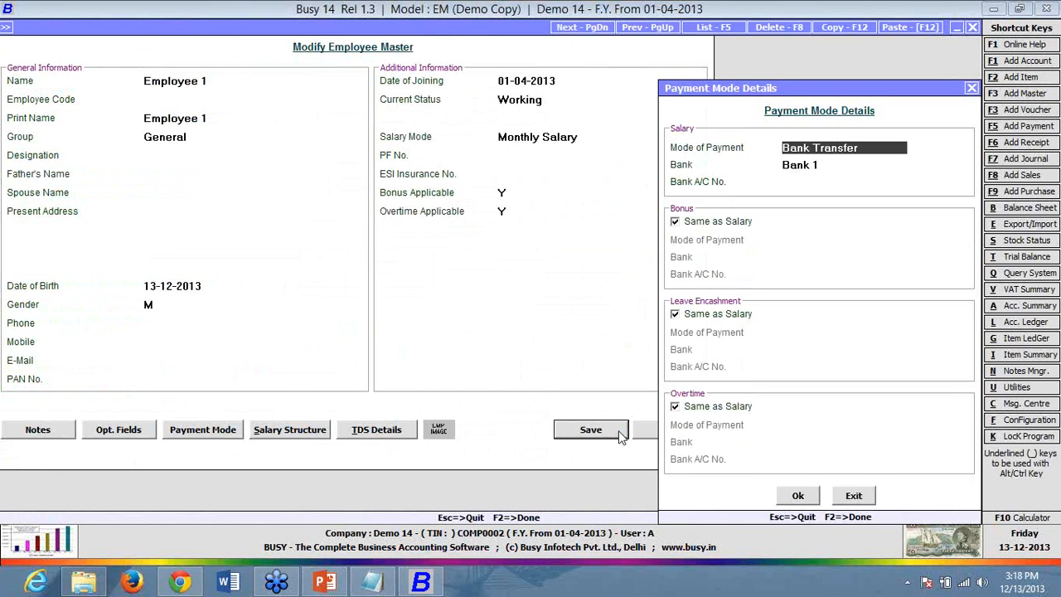
pyautogui.press('F2')
pyautogui.press('F2')
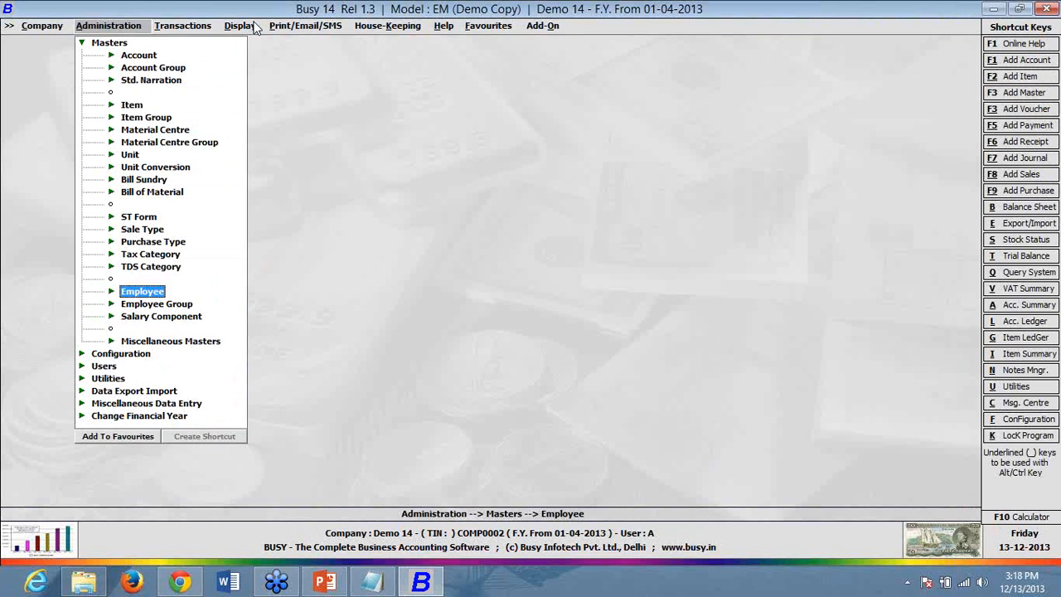
pyautogui.click(241, 25)
pyautogui.click(276, 267)
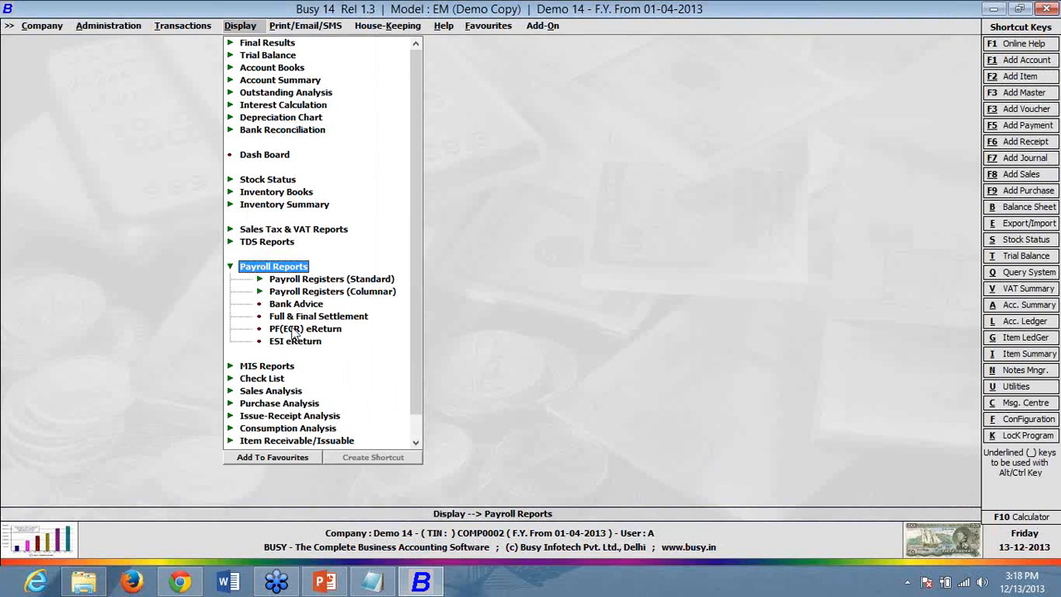
pyautogui.click(296, 333)
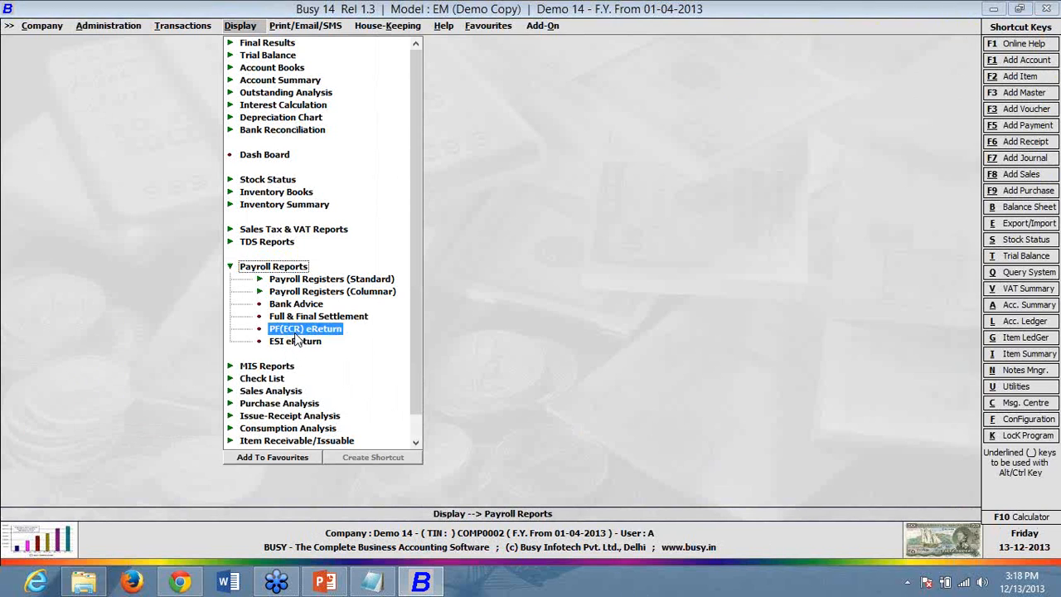
pyautogui.press('BackSpace')
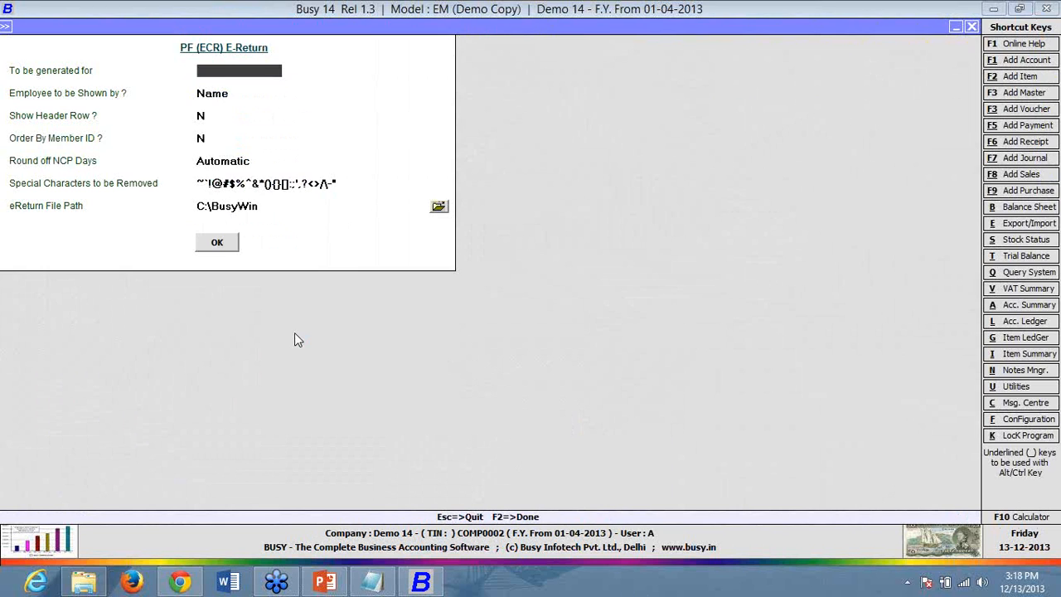
pyautogui.press('Escape')
pyautogui.click(296, 342)
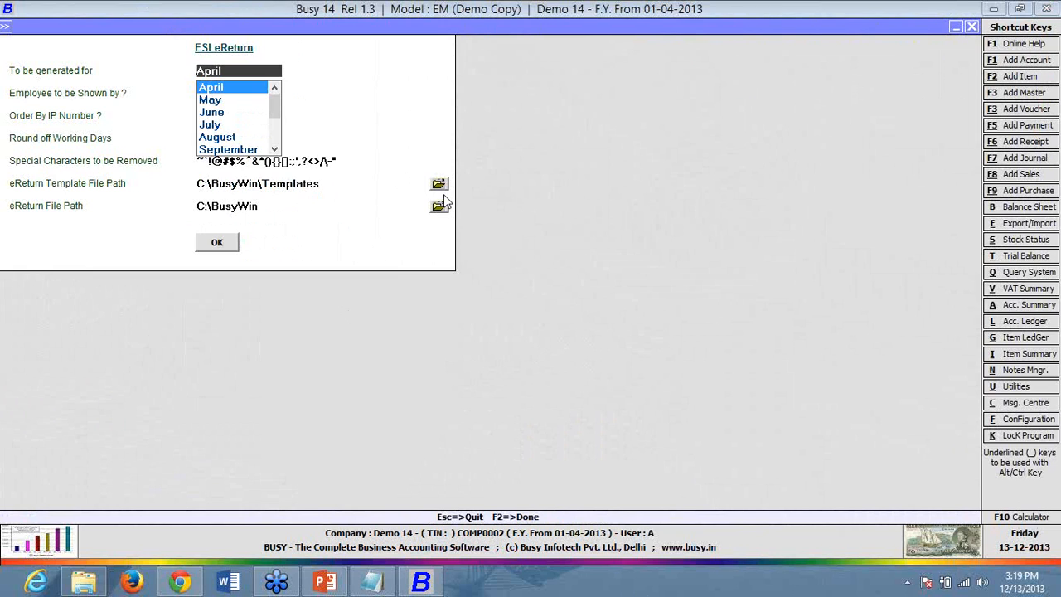
pyautogui.press('BackSpace')
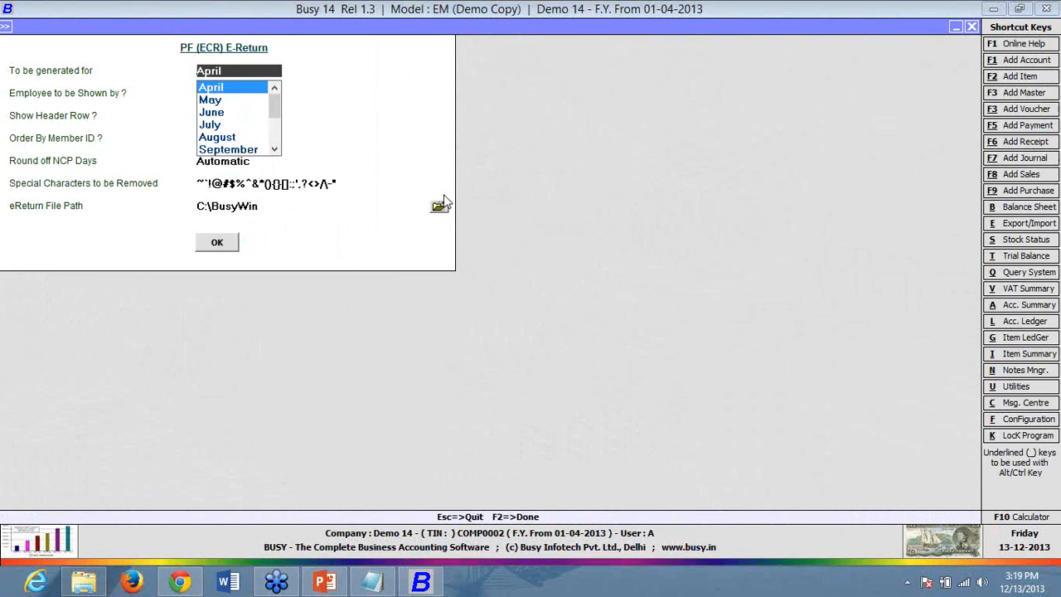
pyautogui.press('Return')
pyautogui.press('Return')
pyautogui.press('Return')
pyautogui.press('Return')
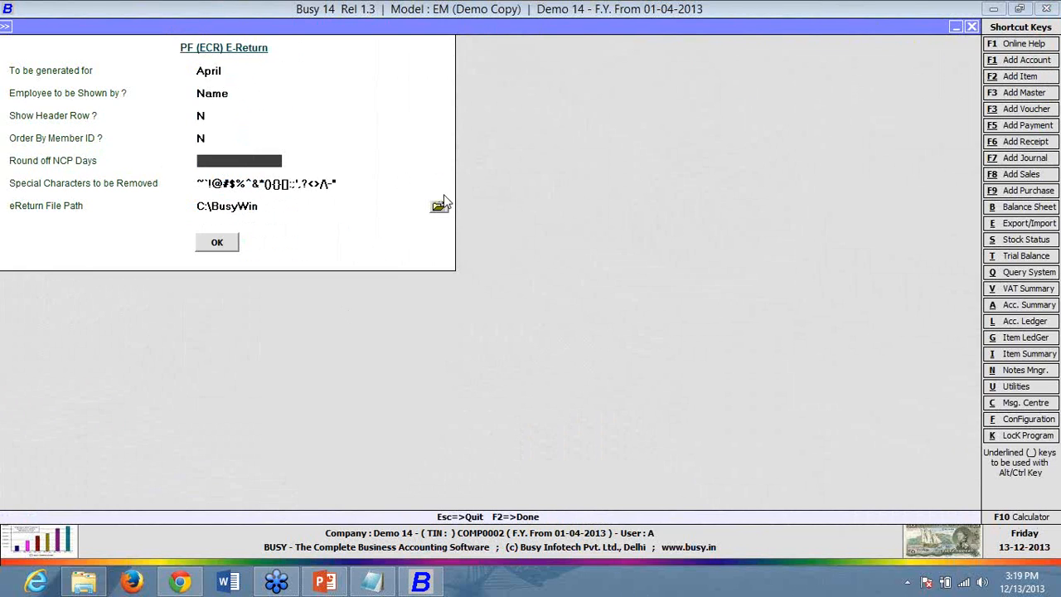
pyautogui.press('Escape')
pyautogui.press('Escape')
pyautogui.press('Right')
pyautogui.press('Down')
pyautogui.press('Down')
pyautogui.press('Down')
pyautogui.press('Down')
pyautogui.press('Down')
pyautogui.press('Down')
pyautogui.press('Down')
pyautogui.press('Down')
pyautogui.press('Down')
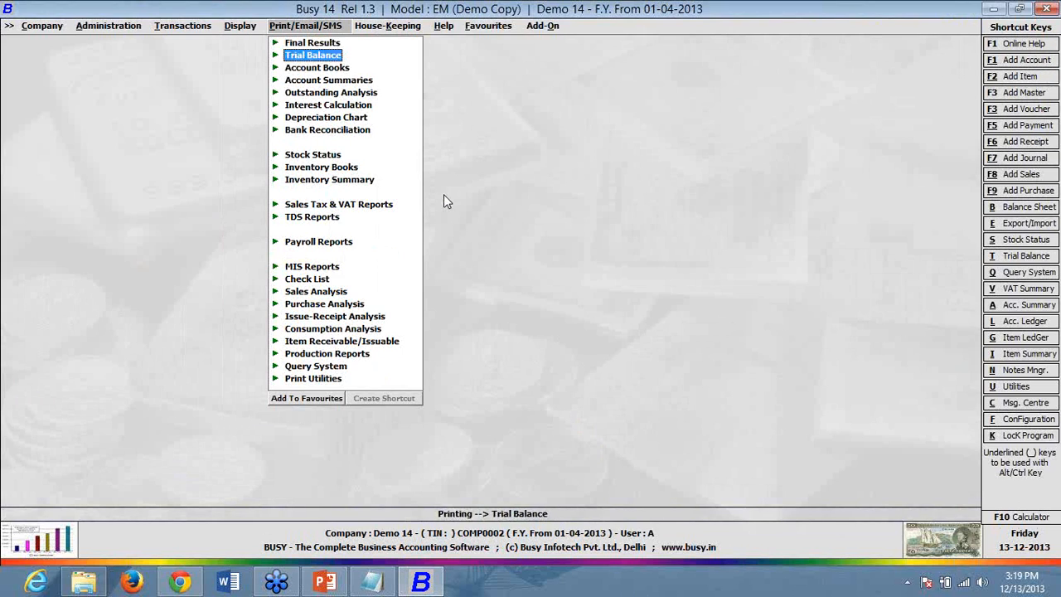
pyautogui.press('Down')
pyautogui.press('Down')
pyautogui.press('Down')
pyautogui.press('Down')
pyautogui.press('Return')
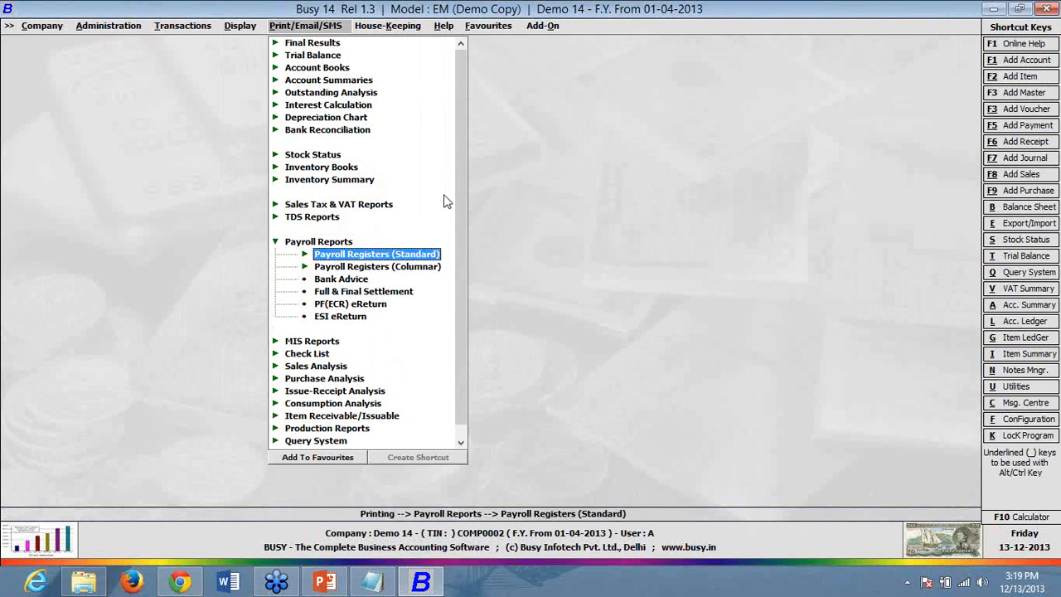
pyautogui.press('Left')
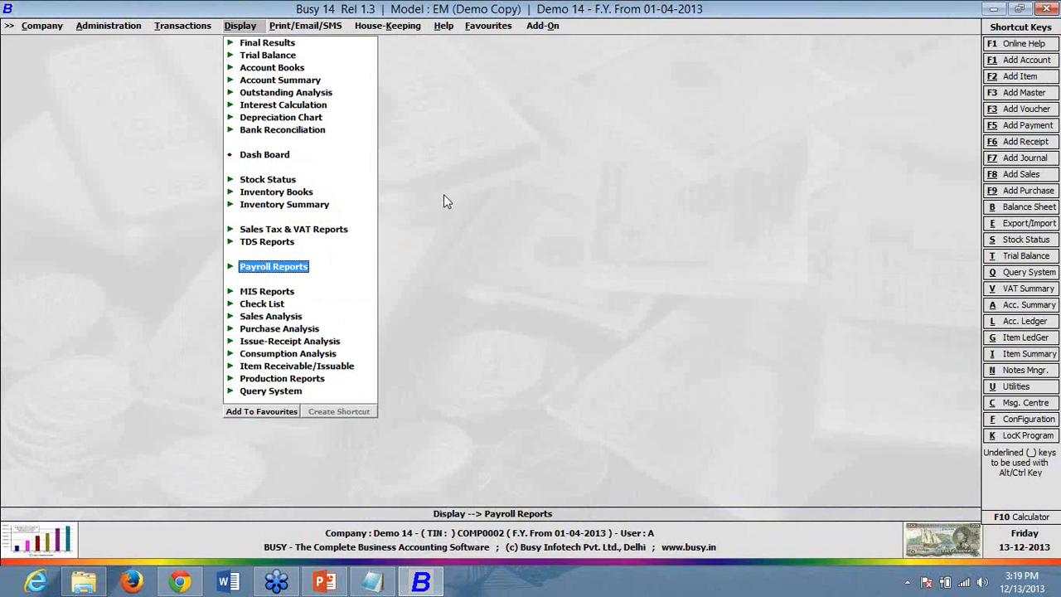
pyautogui.press('Left')
pyautogui.press('Escape')
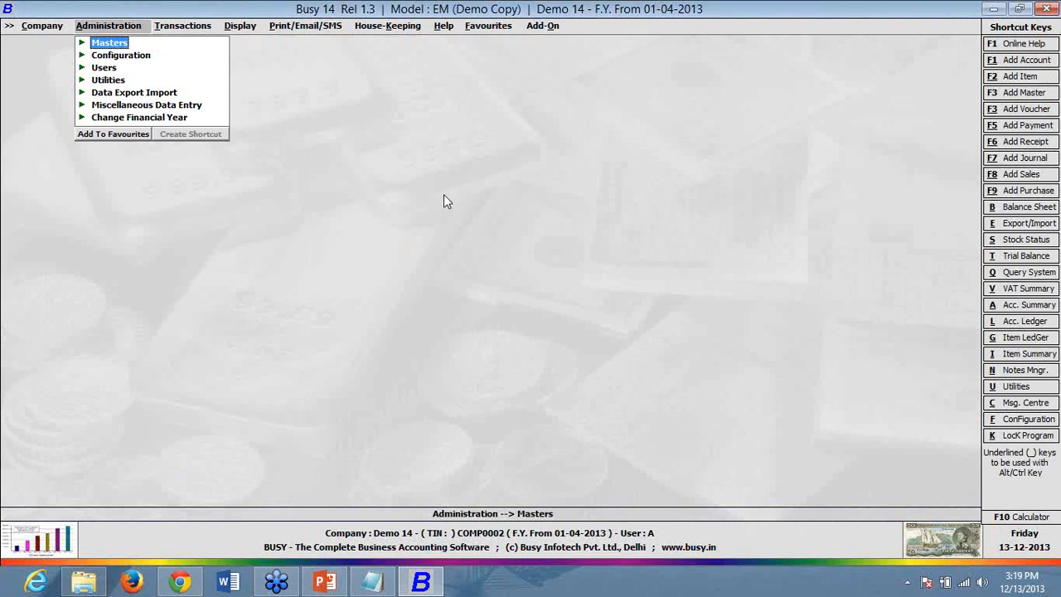
# - Review the Salary Calculation voucher series in Vouchers Configuration
pyautogui.press('Down')
pyautogui.press('Return')
pyautogui.press('Down')
pyautogui.press('Down')
pyautogui.press('Down')
pyautogui.press('Down')
pyautogui.press('Up')
pyautogui.press('Return')
pyautogui.press('Down')
pyautogui.press('Down')
pyautogui.press('Down')
pyautogui.press('Down')
pyautogui.press('Down')
pyautogui.press('Down')
pyautogui.press('Down')
pyautogui.press('Down')
pyautogui.press('Down')
pyautogui.press('Down')
pyautogui.press('Down')
pyautogui.press('Down')
pyautogui.press('Down')
pyautogui.press('Down')
pyautogui.press('Down')
pyautogui.press('Down')
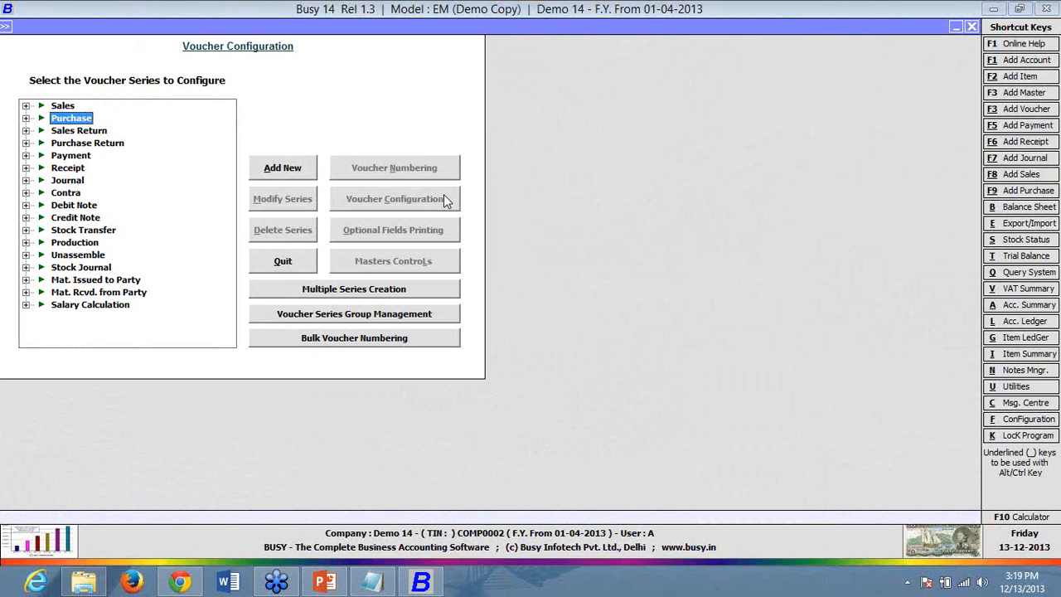
pyautogui.press('Right')
pyautogui.press('Down')
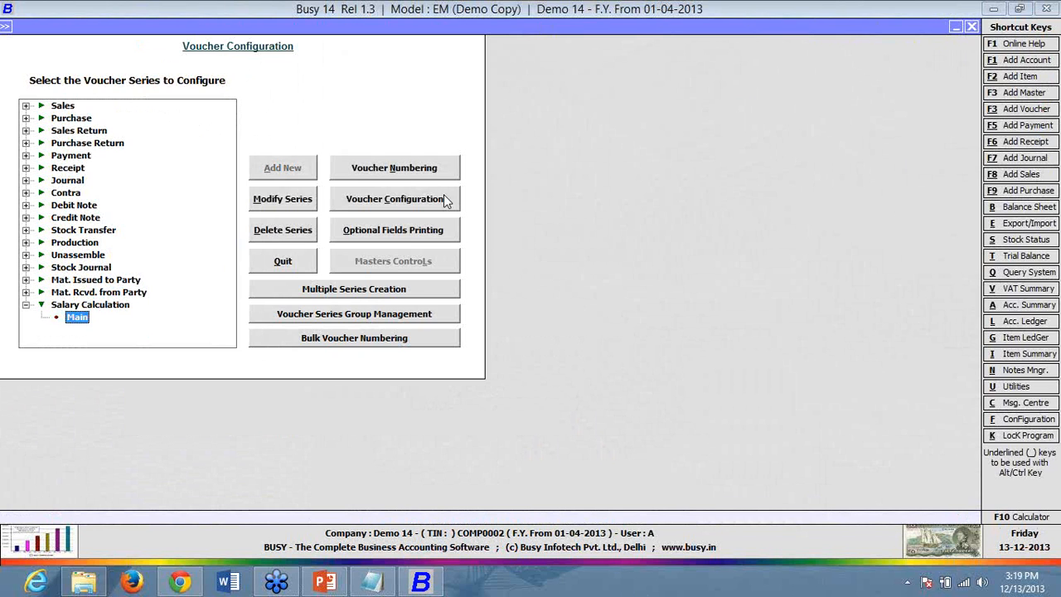
pyautogui.press('Escape')
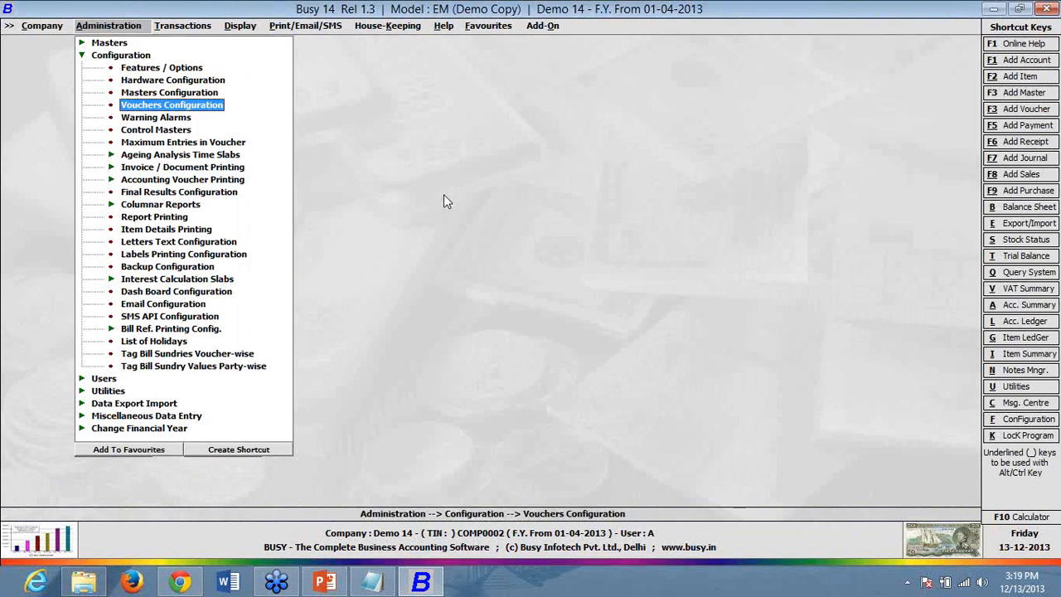
# - Review the 01-05-2013 salary journal voucher balanced at 13,066.66, then close it unchanged
pyautogui.press('Right')
pyautogui.press('Down')
pyautogui.press('Down')
pyautogui.press('Down')
pyautogui.press('Down')
pyautogui.press('Down')
pyautogui.press('Right')
pyautogui.press('Down')
pyautogui.press('Down')
pyautogui.press('Return')
pyautogui.press('Return')
pyautogui.press('Return')
pyautogui.press('Return')
pyautogui.press('Return')
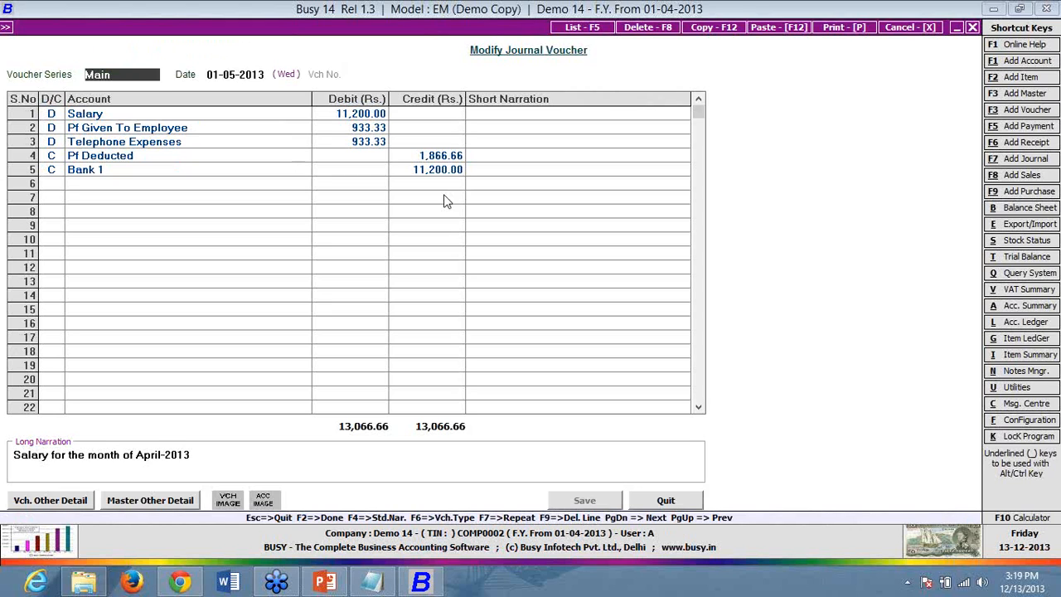
pyautogui.click(469, 183)
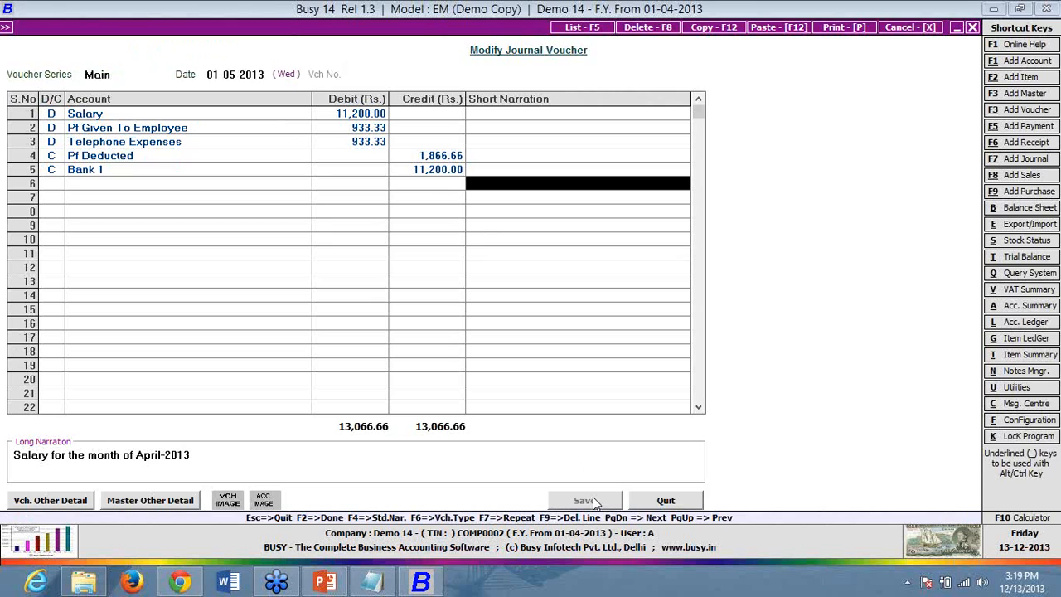
pyautogui.click(352, 146)
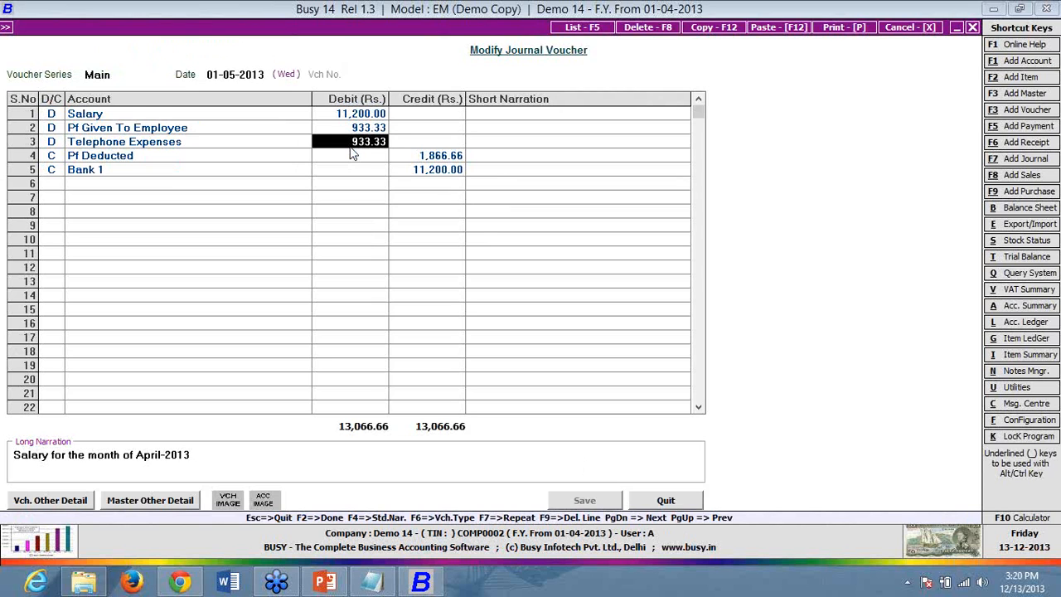
pyautogui.press('Escape')
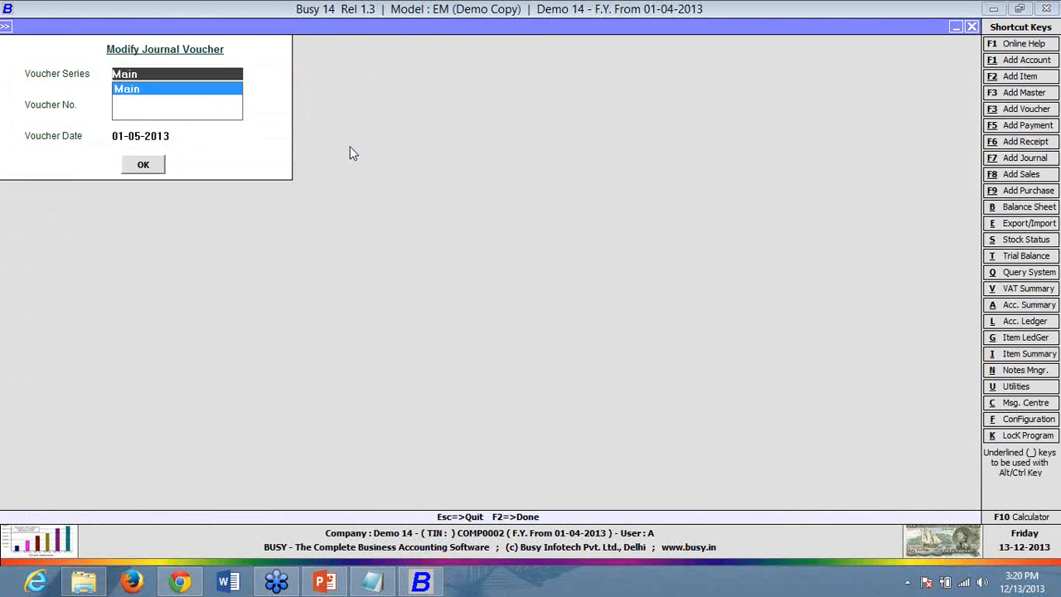
pyautogui.press('Escape')
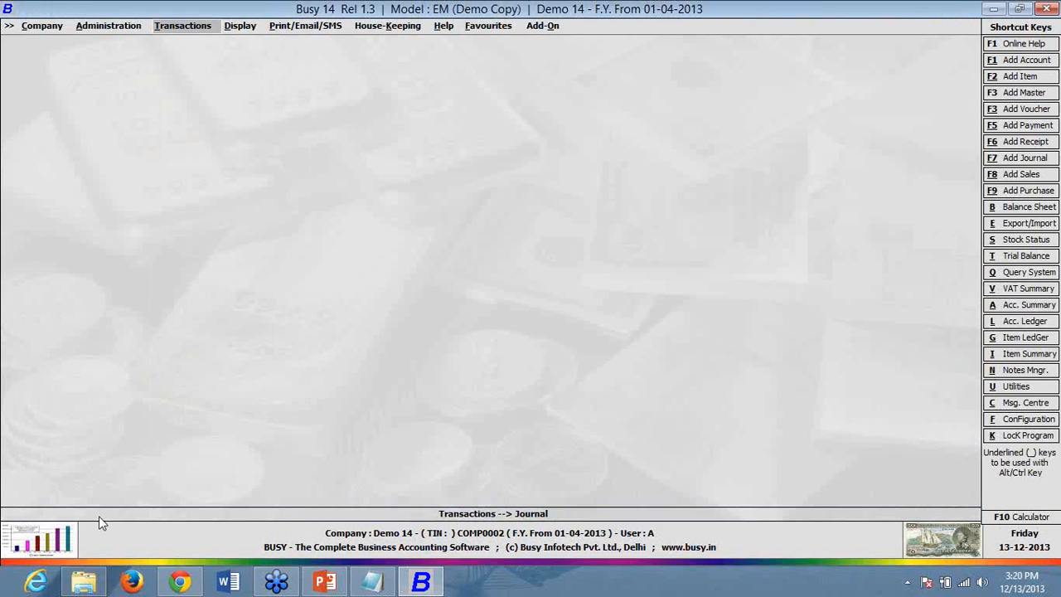
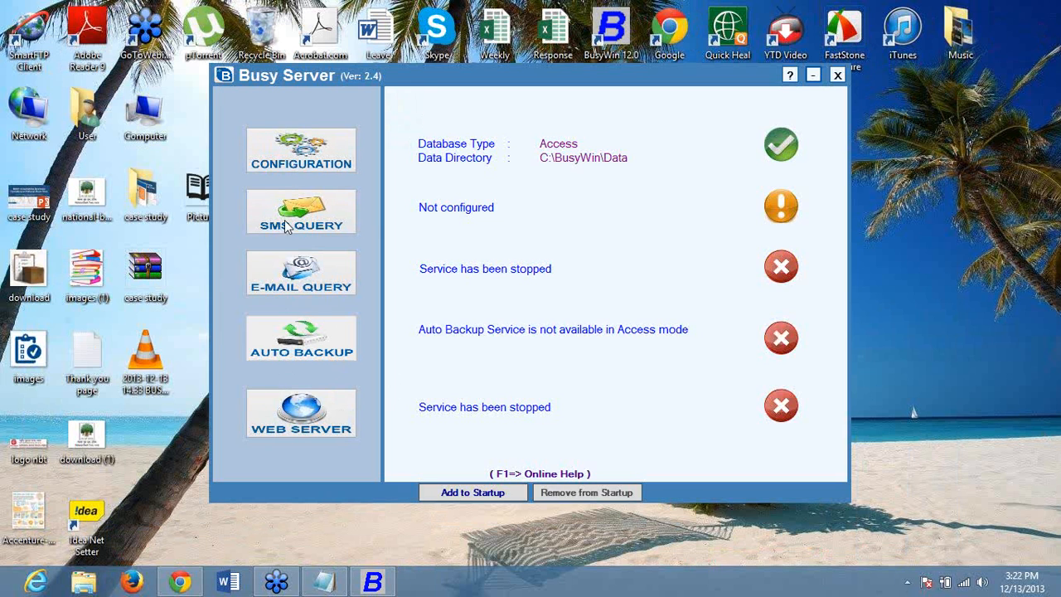
# - Open the web server configuration (TCP port 81) and check the active network's connection details
pyautogui.click(274, 430)
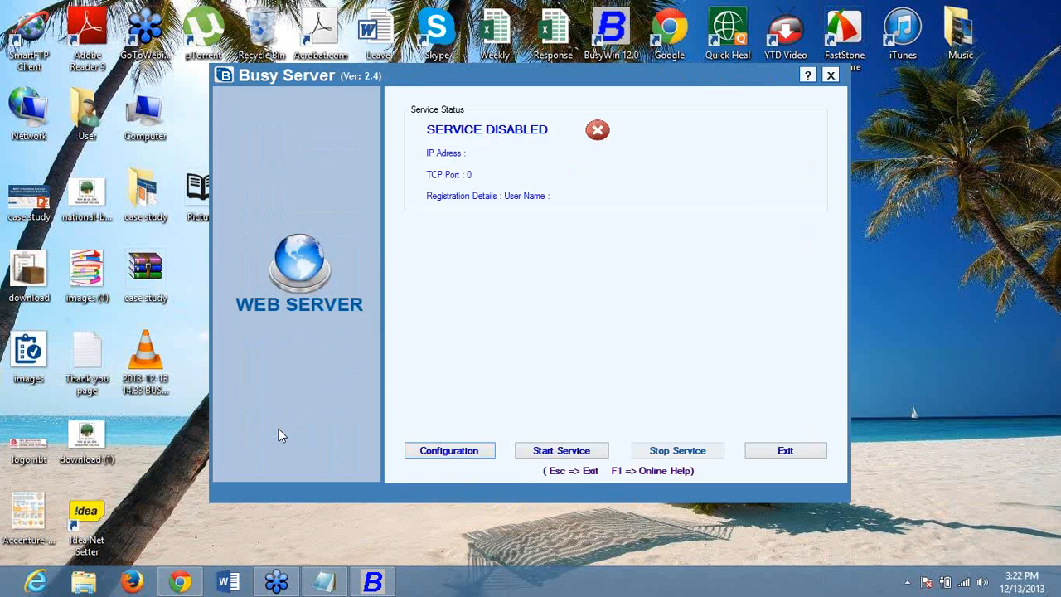
pyautogui.click(461, 454)
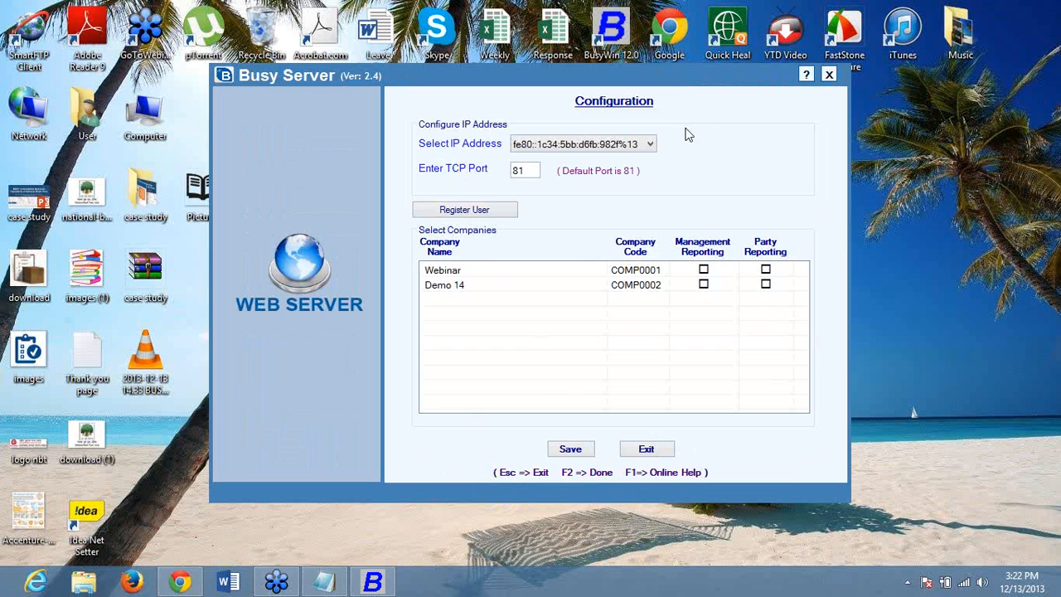
pyautogui.click(651, 146)
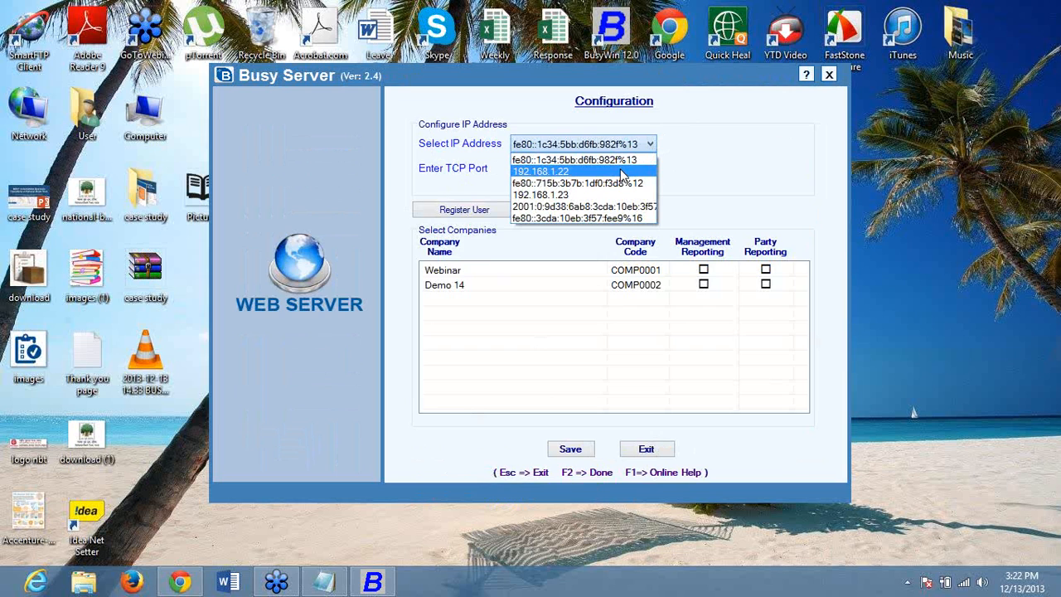
pyautogui.rightClick(961, 587)
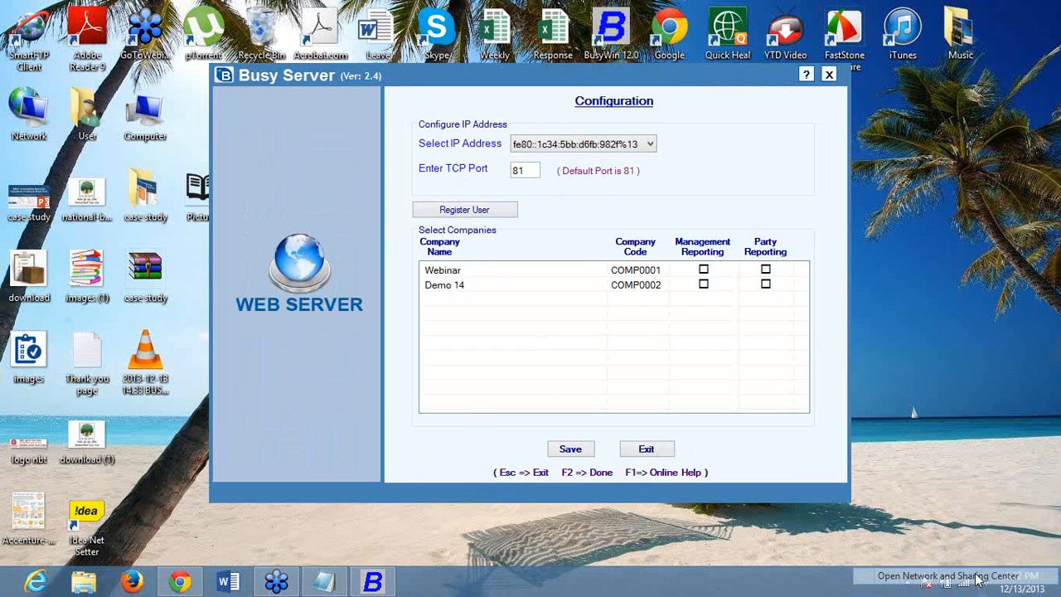
pyautogui.click(976, 576)
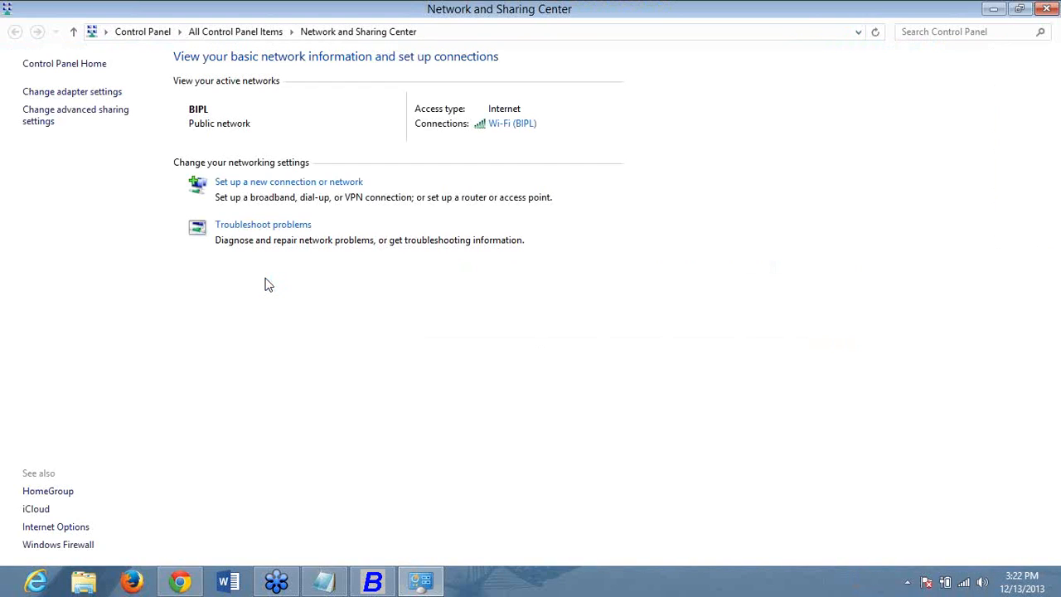
pyautogui.click(100, 93)
pyautogui.click(461, 90)
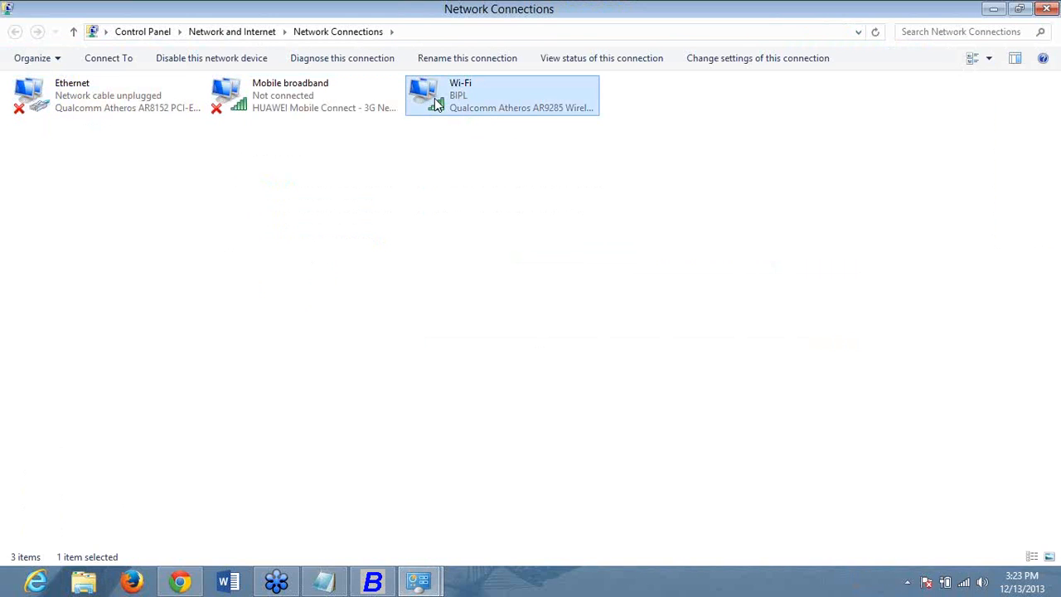
pyautogui.rightClick(436, 102)
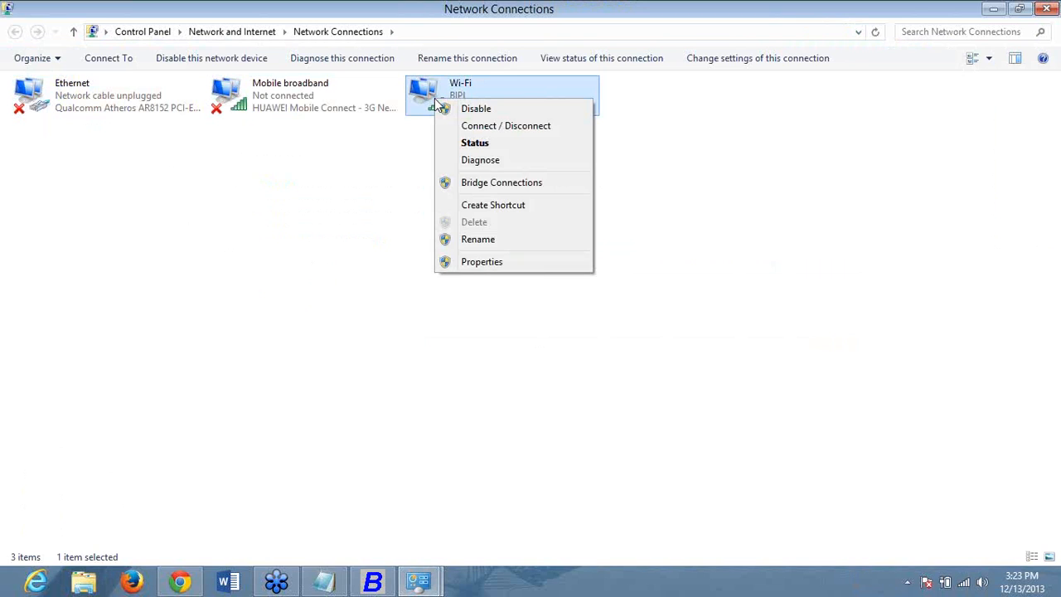
pyautogui.click(488, 274)
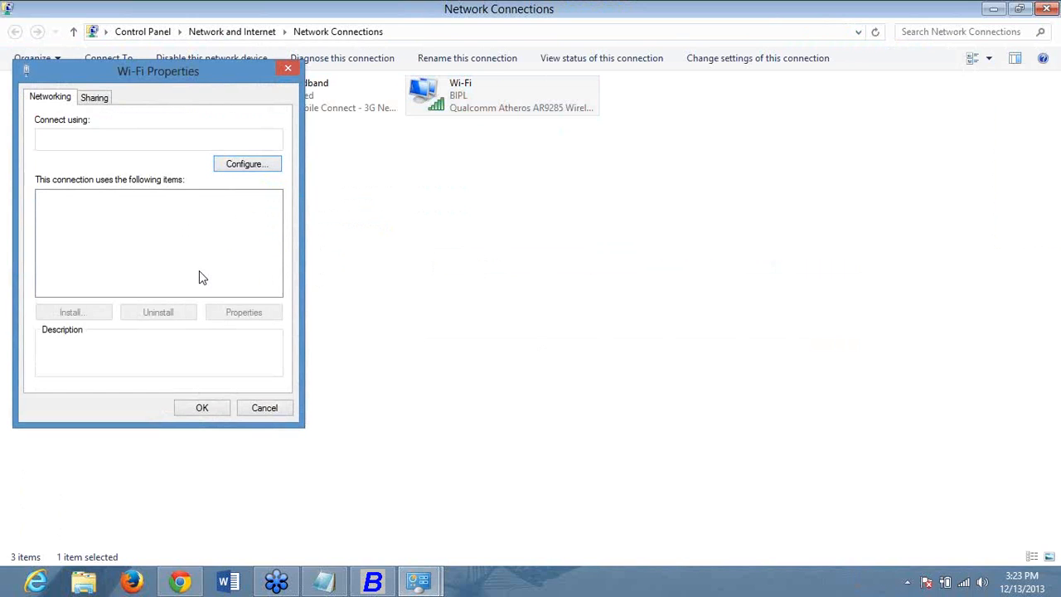
pyautogui.scroll(-1, 198, 272)
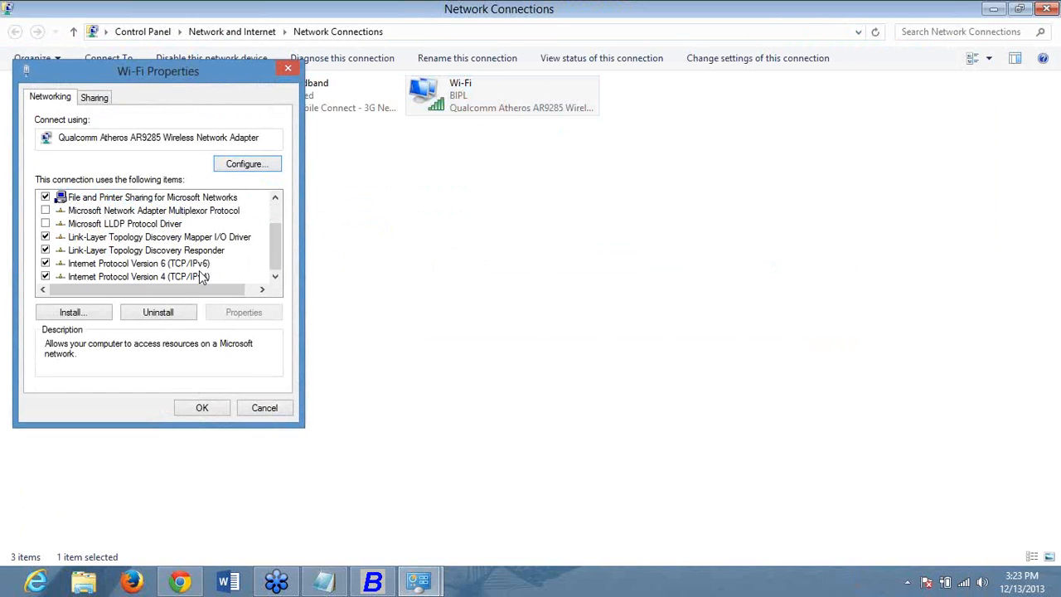
pyautogui.click(199, 276)
pyautogui.click(224, 314)
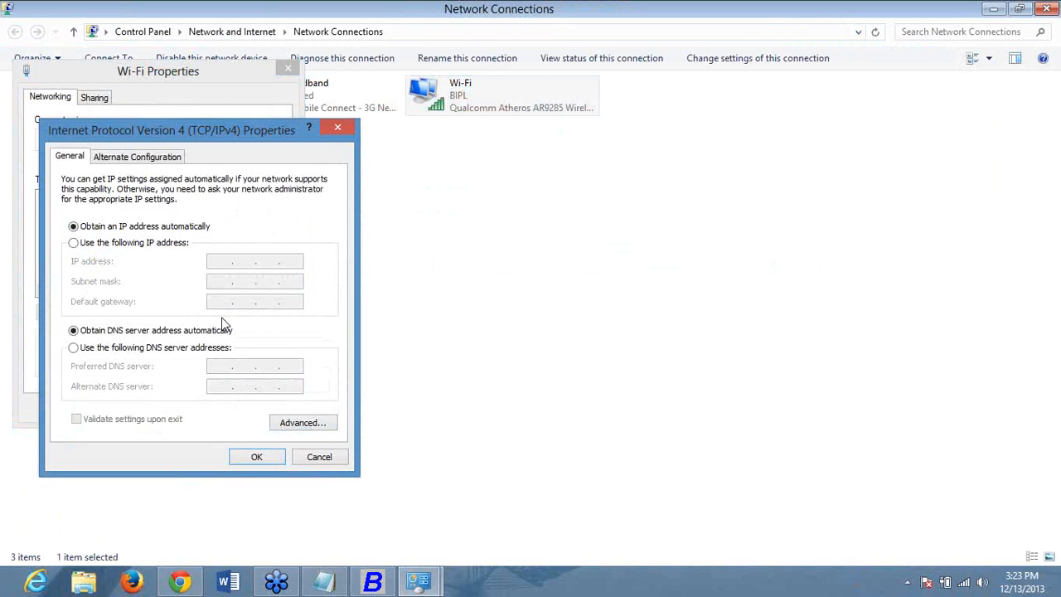
pyautogui.click(142, 245)
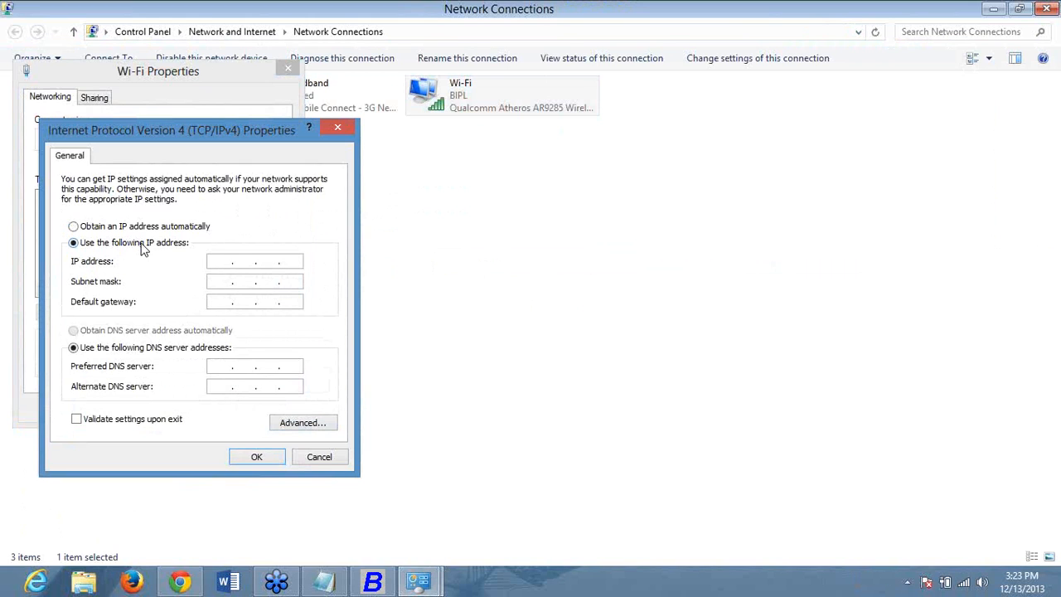
pyautogui.click(336, 129)
pyautogui.click(289, 70)
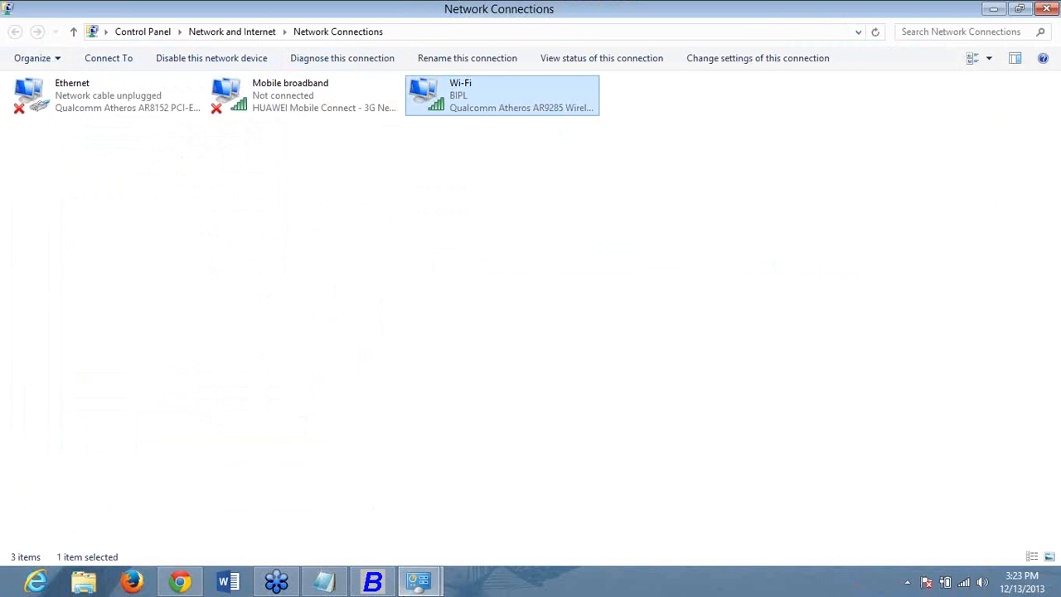
pyautogui.click(999, 12)
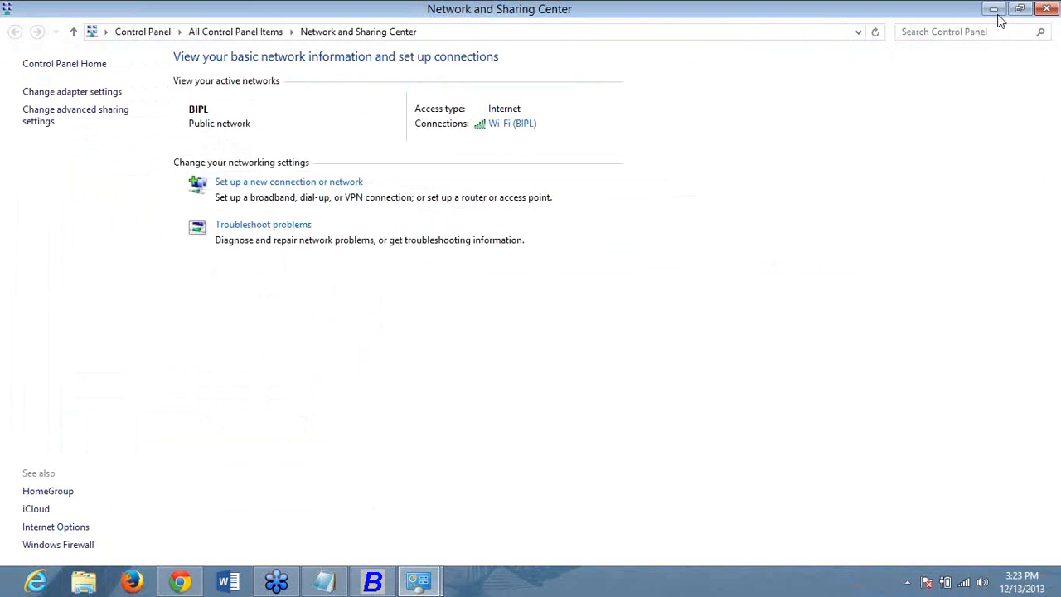
pyautogui.rightClick(422, 583)
pyautogui.click(398, 538)
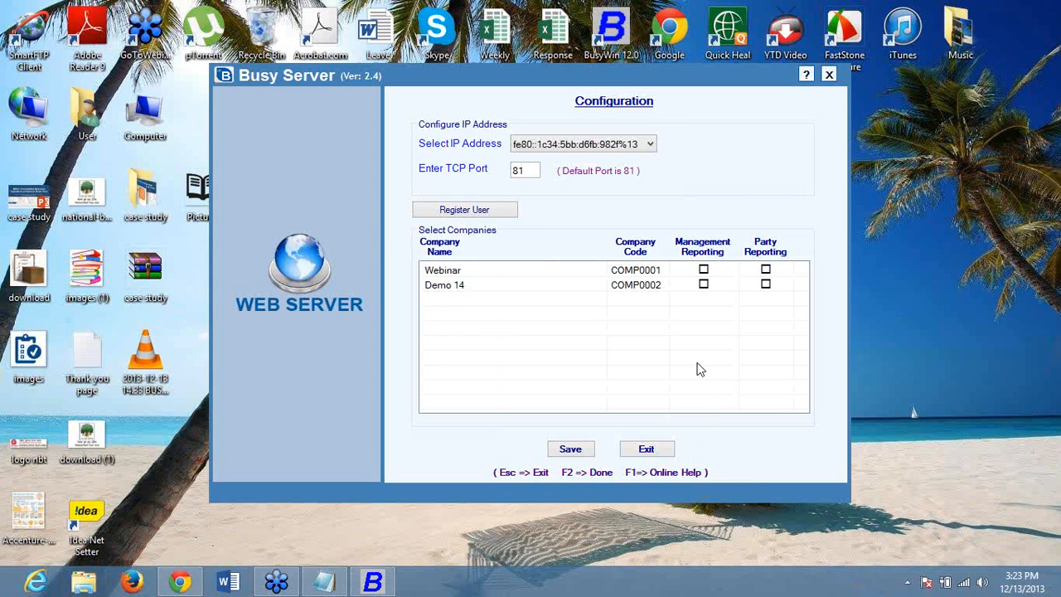
# - Choose 192.168.1.22 from the IP address list and keep 81 as the TCP port
pyautogui.click(651, 145)
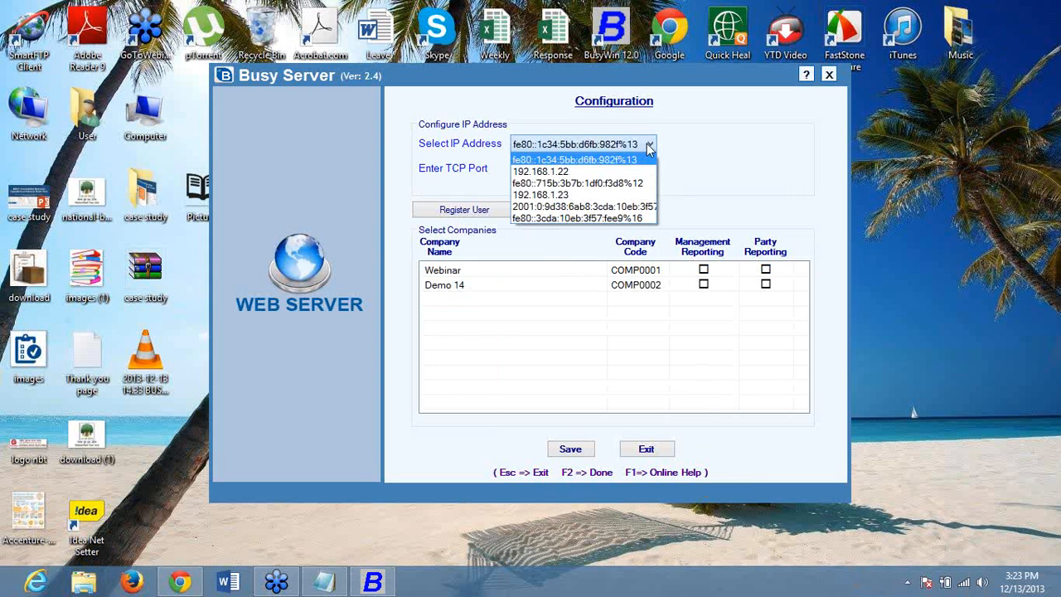
pyautogui.click(634, 172)
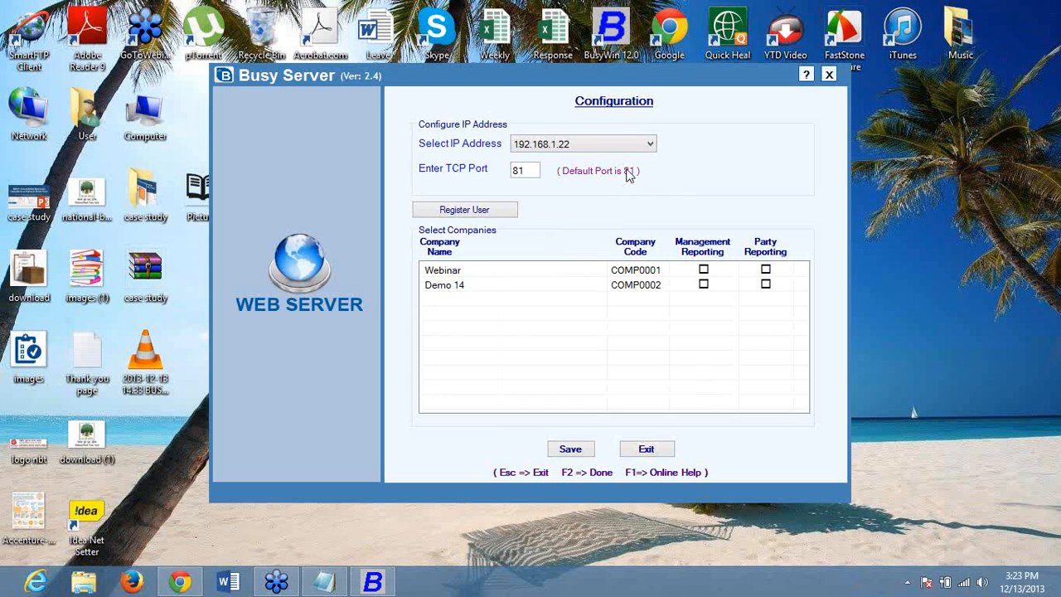
pyautogui.click(524, 171)
pyautogui.click(568, 147)
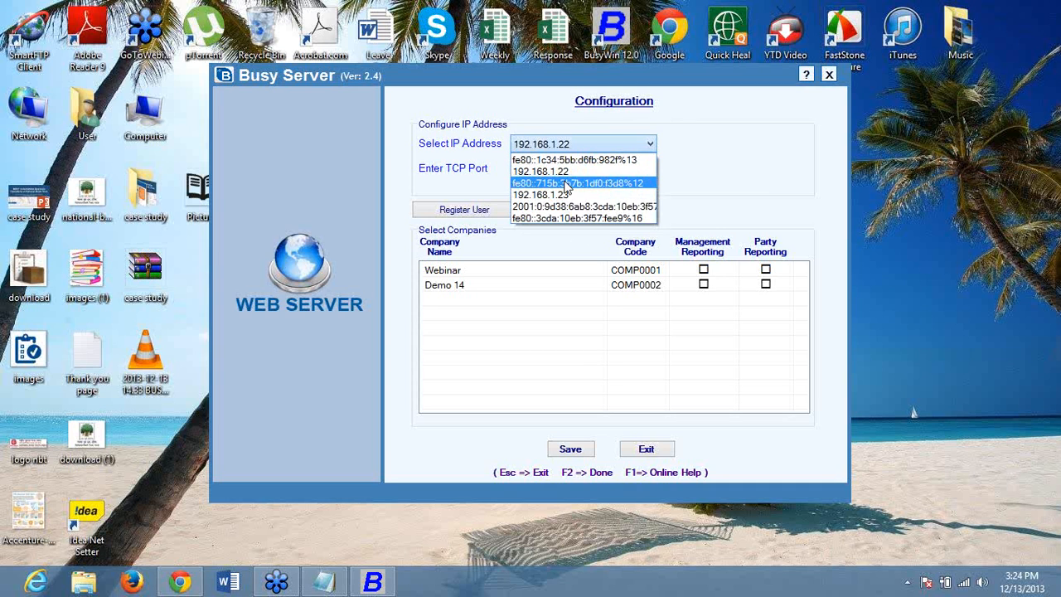
pyautogui.click(568, 181)
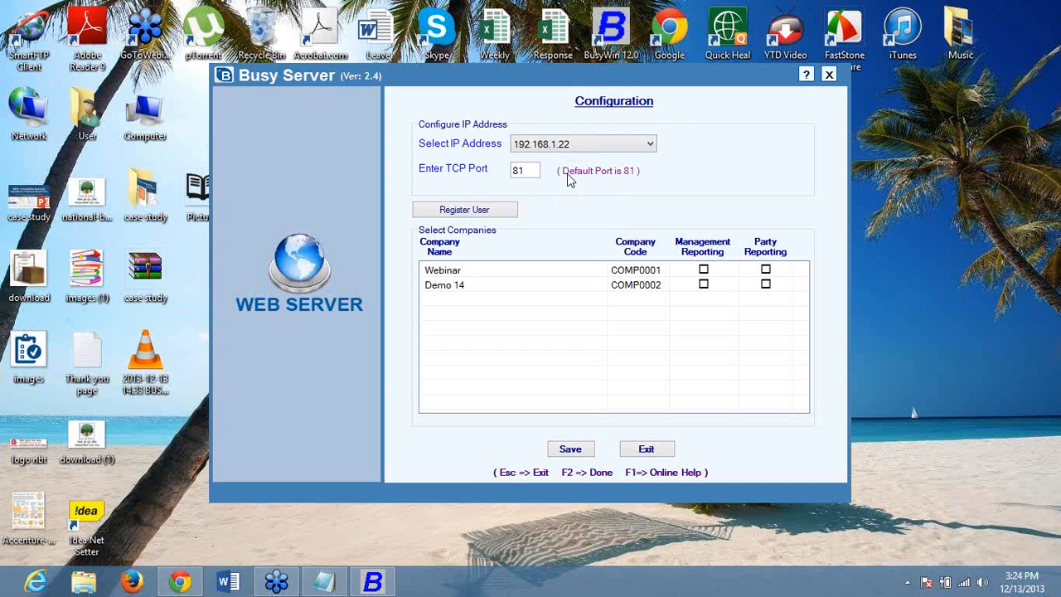
pyautogui.click(534, 171)
pyautogui.moveTo(533, 171); pyautogui.dragTo(499, 164)
# - Enter the new web user's name and set and confirm the management reporting password
pyautogui.click(479, 212)
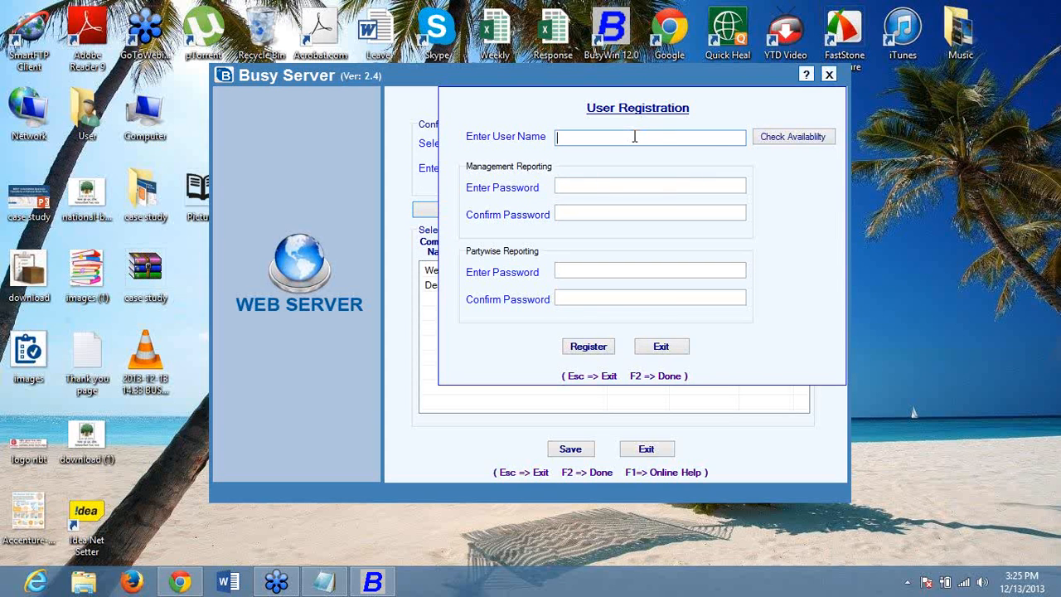
pyautogui.write('kamalbusy')
pyautogui.click(633, 183)
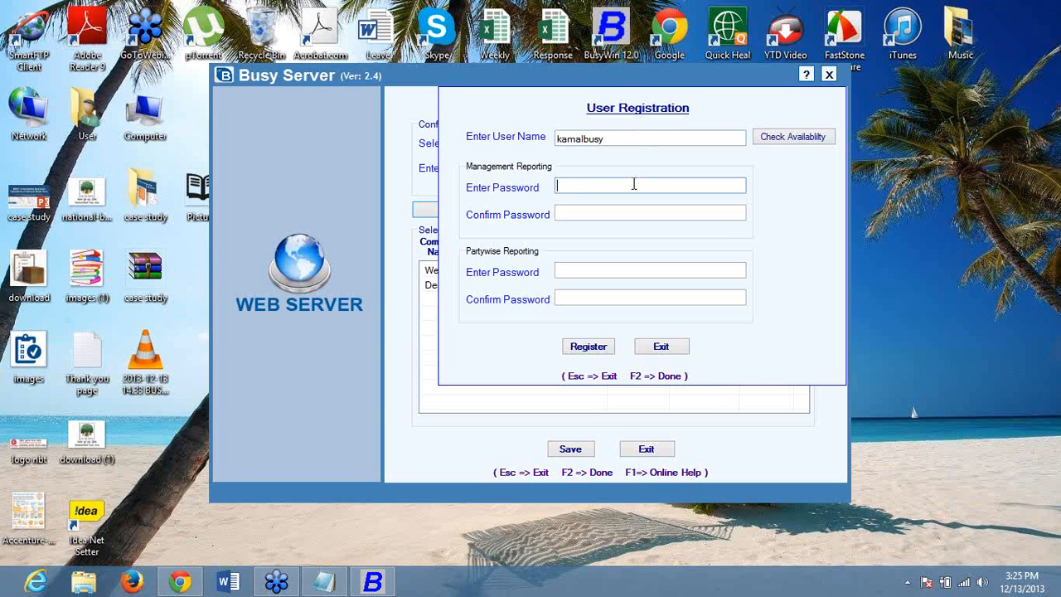
pyautogui.click(640, 271)
pyautogui.write('***********')
pyautogui.click(617, 212)
pyautogui.write('******')
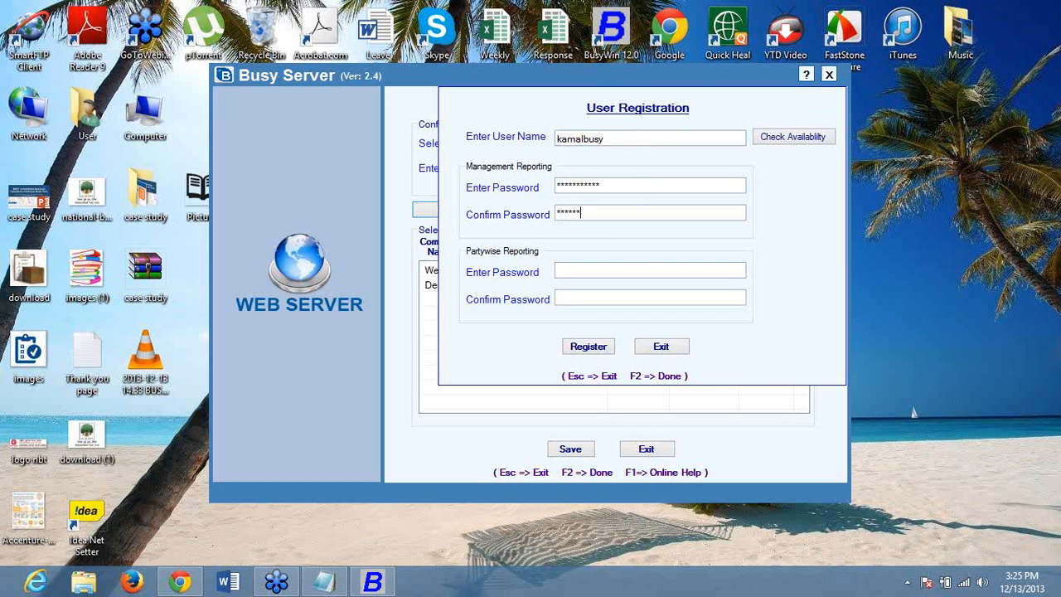
pyautogui.write('*****')
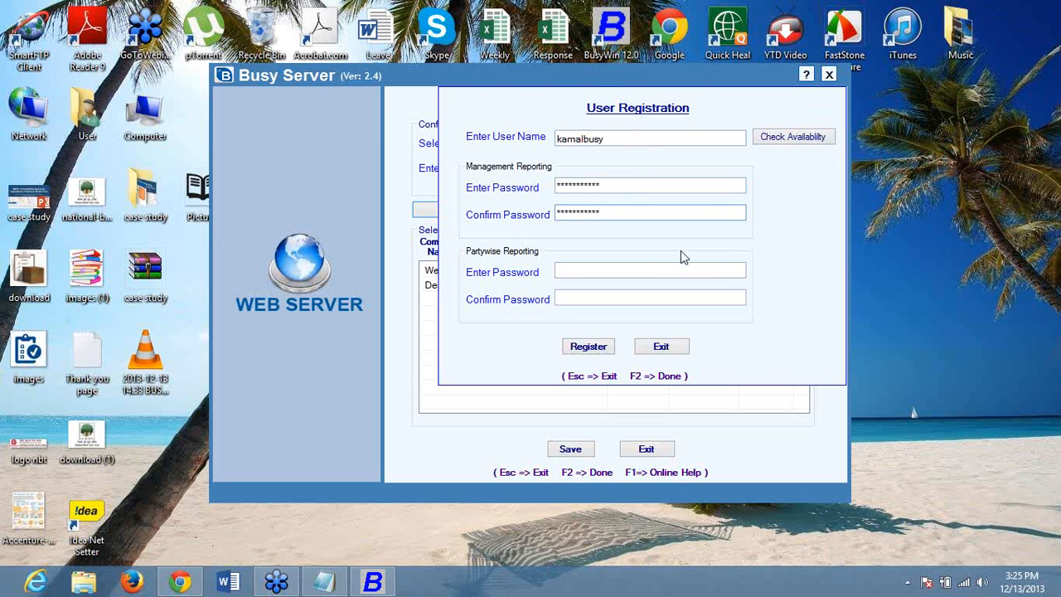
# - Set the partywise reporting password, correct the management password entries, and register the user
pyautogui.click(669, 272)
pyautogui.write('*****')
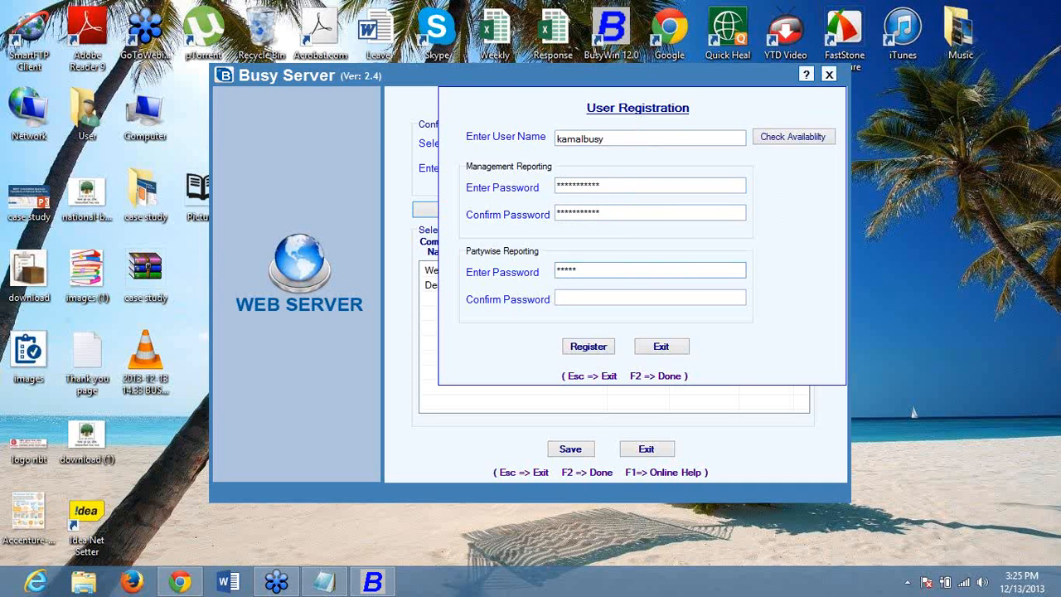
pyautogui.write('*****')
pyautogui.click(572, 299)
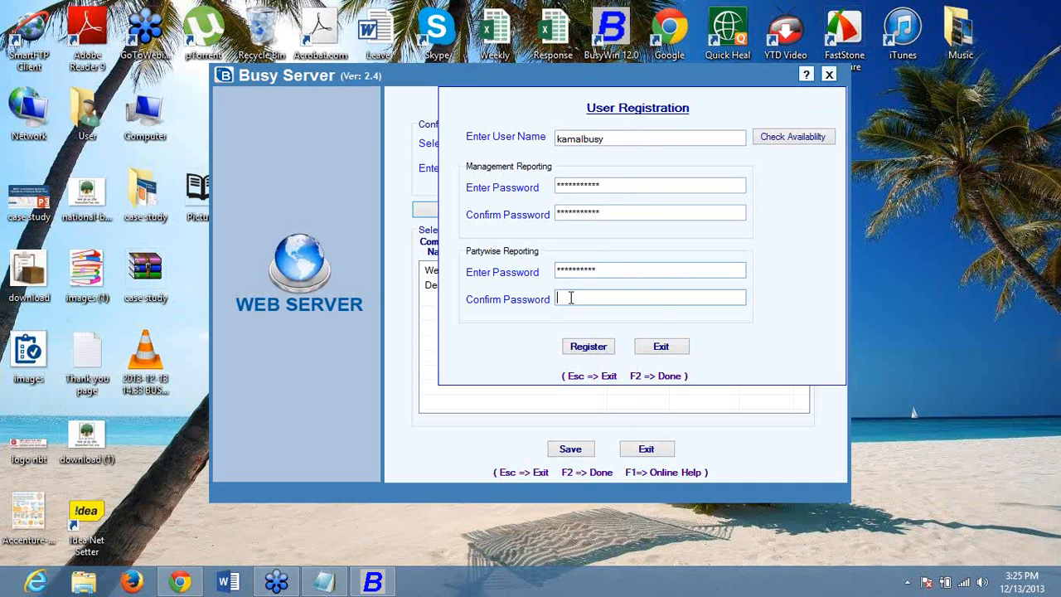
pyautogui.write('**********')
pyautogui.moveTo(603, 187); pyautogui.dragTo(473, 172)
pyautogui.write('**********')
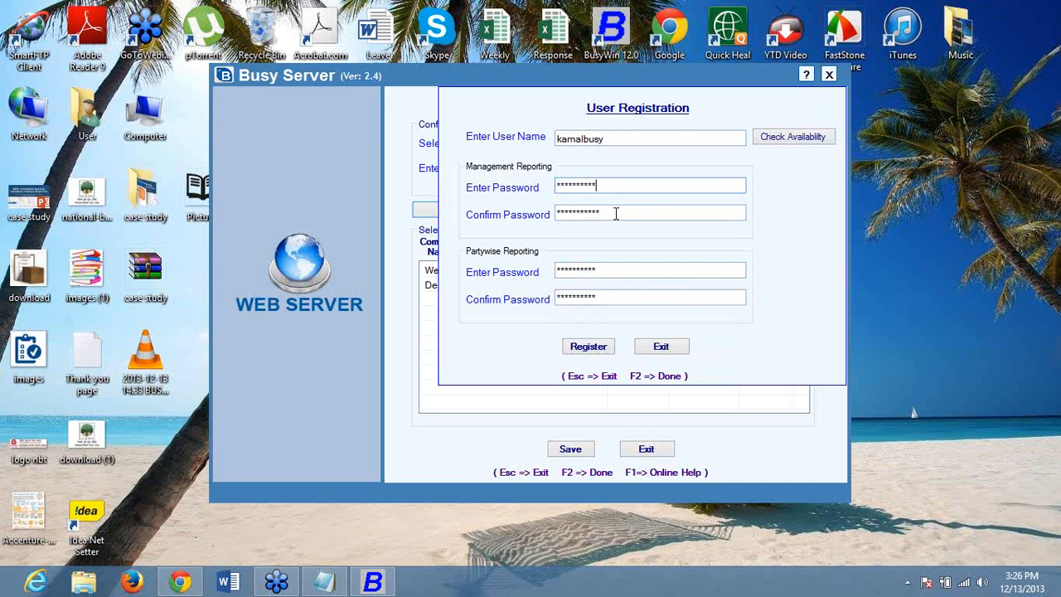
pyautogui.moveTo(614, 213); pyautogui.dragTo(557, 214)
pyautogui.write('**********')
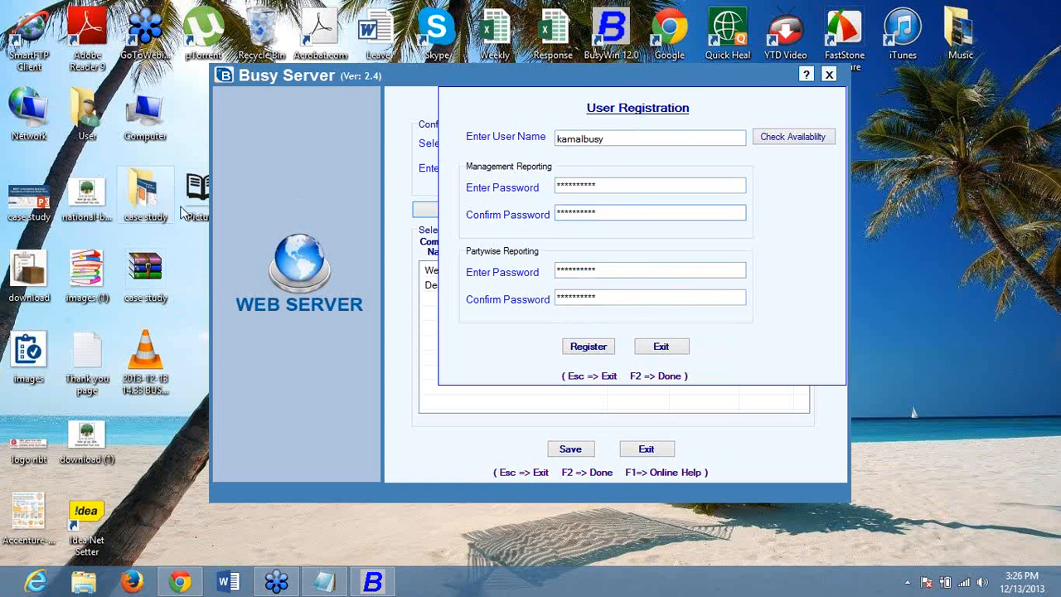
pyautogui.click(614, 346)
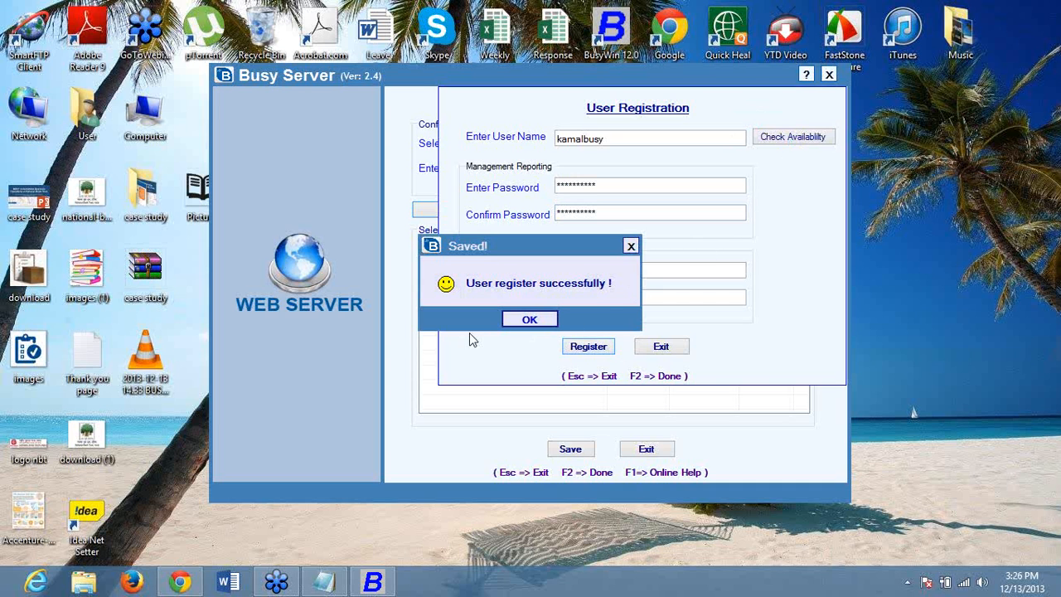
pyautogui.click(545, 323)
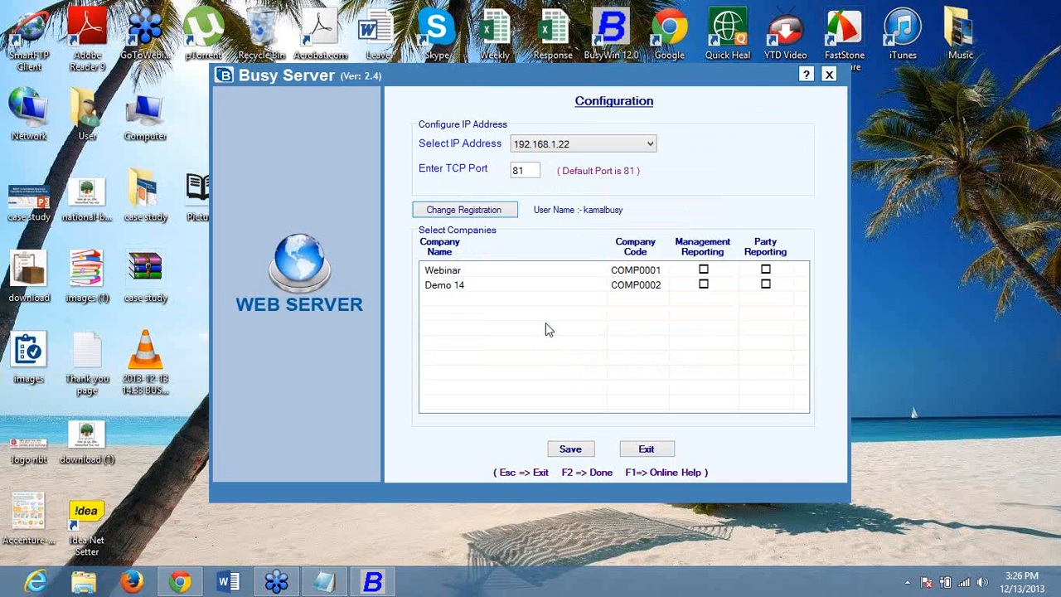
# - Tick Management and Party Reporting for Webinar, Management only for Demo 14, and save
pyautogui.click(486, 214)
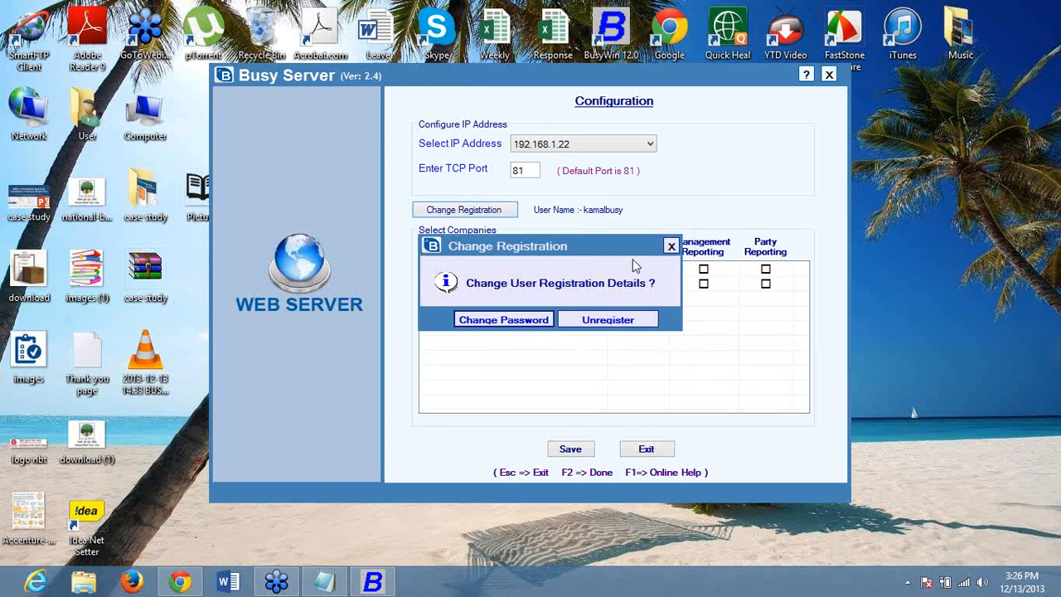
pyautogui.click(672, 246)
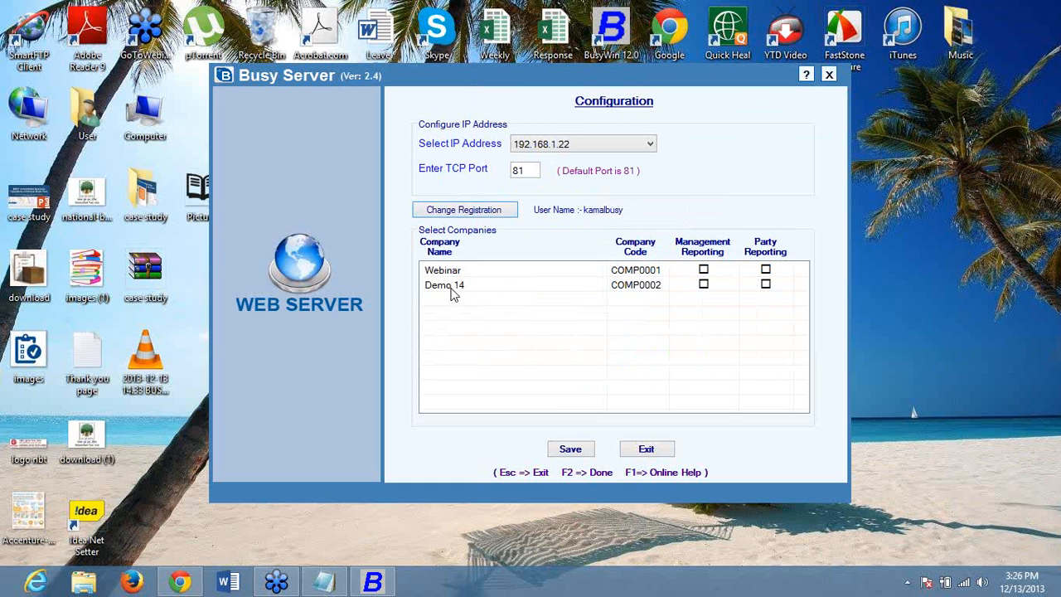
pyautogui.click(704, 286)
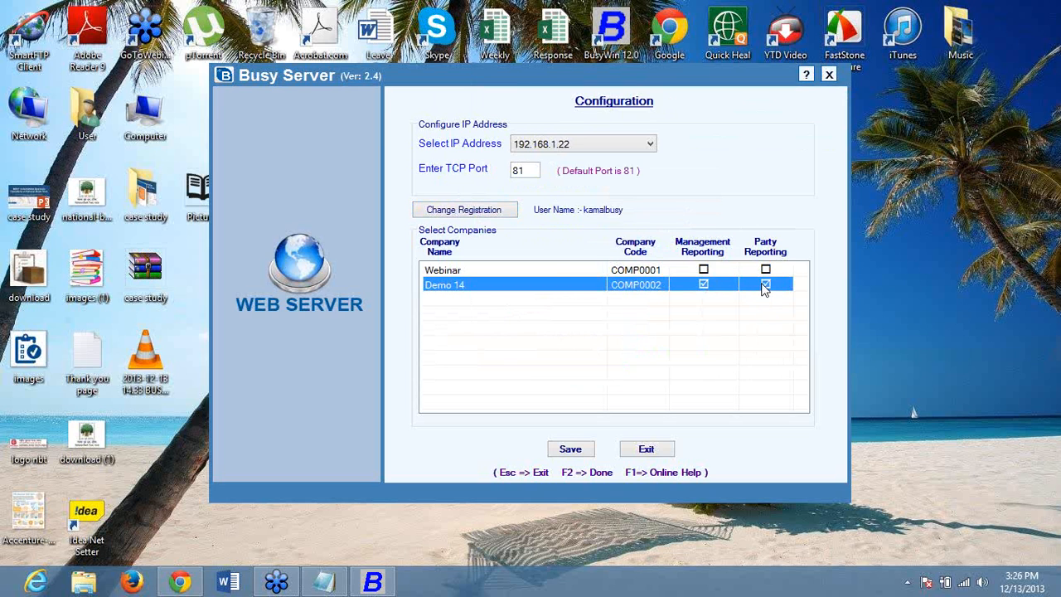
pyautogui.click(703, 270)
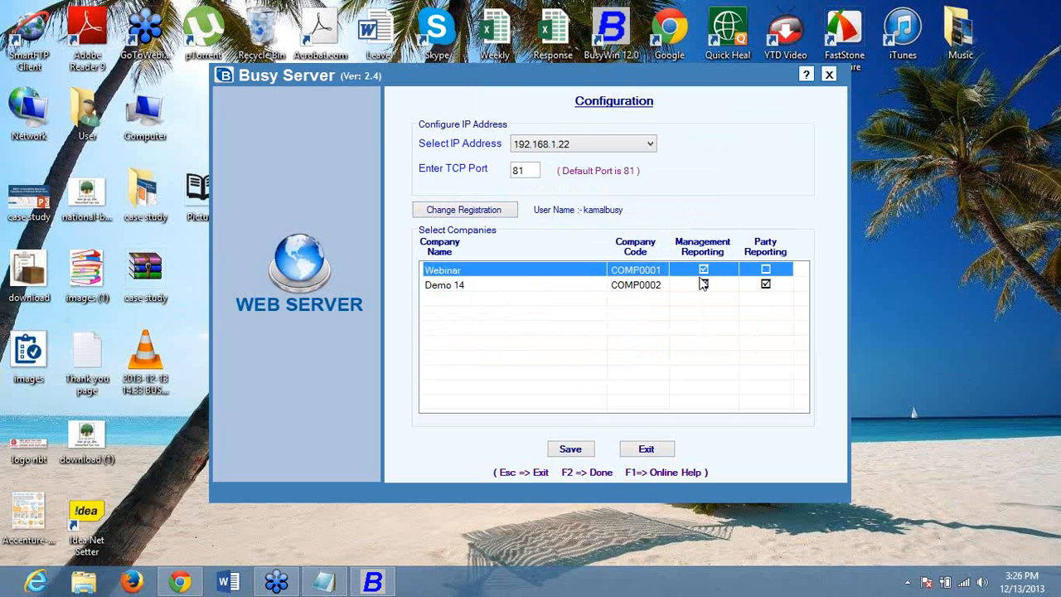
pyautogui.click(764, 270)
pyautogui.click(765, 285)
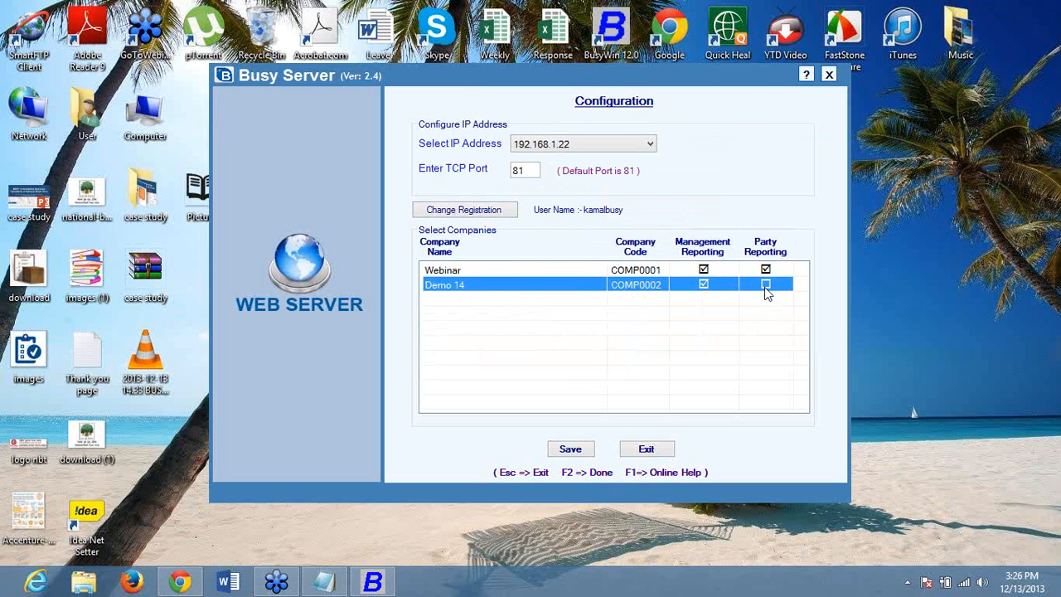
pyautogui.click(588, 448)
pyautogui.click(562, 322)
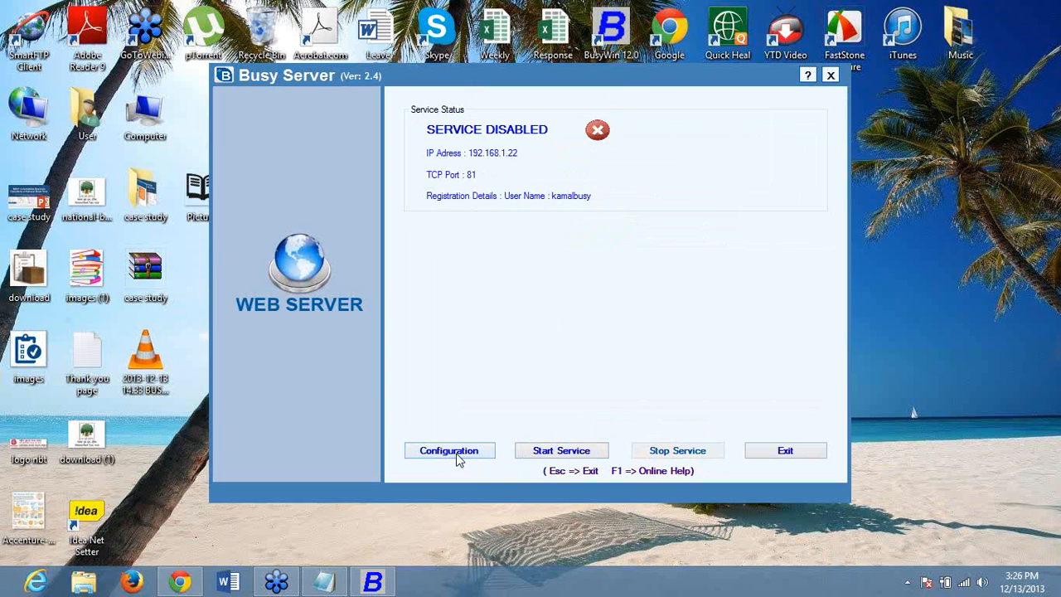
# - Start the web service, dismiss the configuration-locked notice, and exit the Configuration page
pyautogui.click(551, 454)
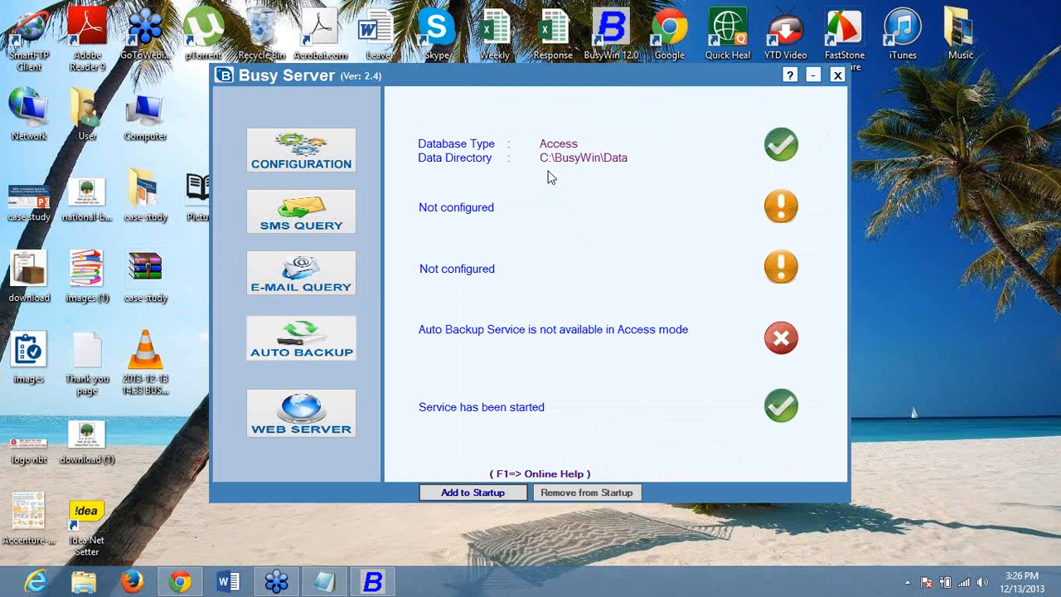
pyautogui.click(351, 154)
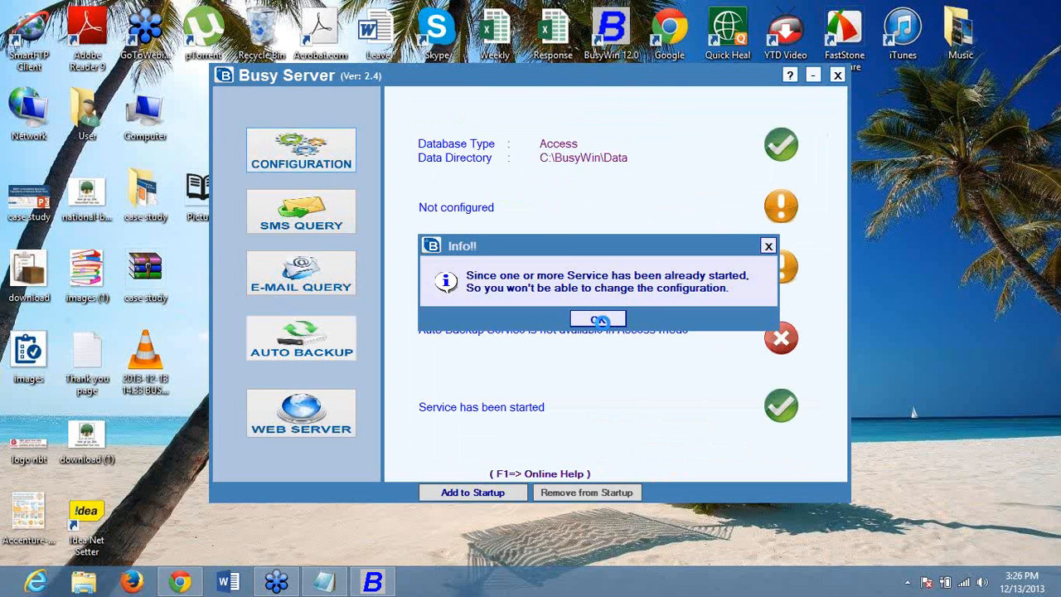
pyautogui.click(603, 325)
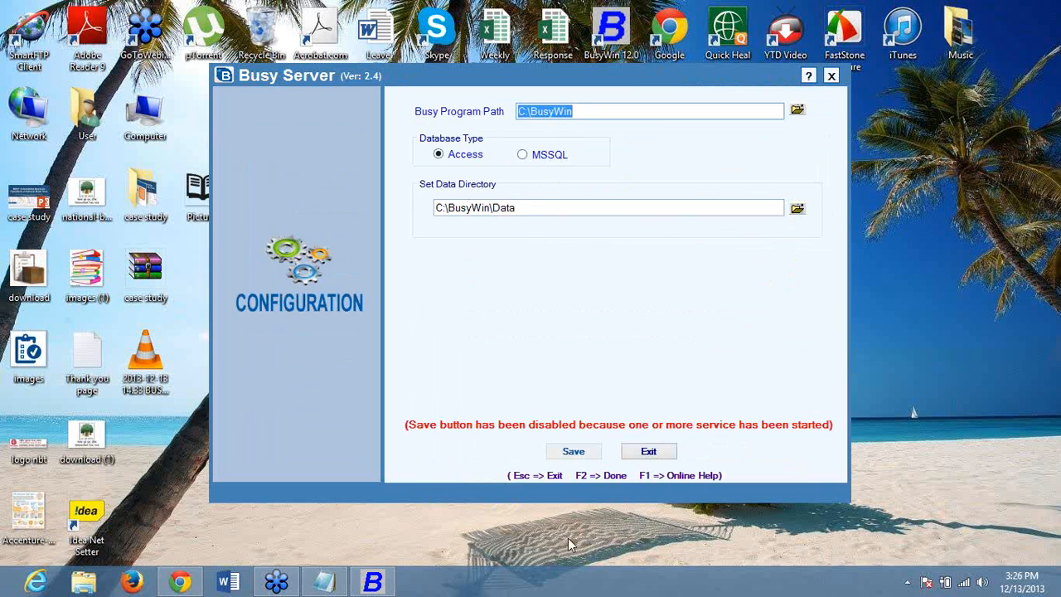
pyautogui.click(663, 448)
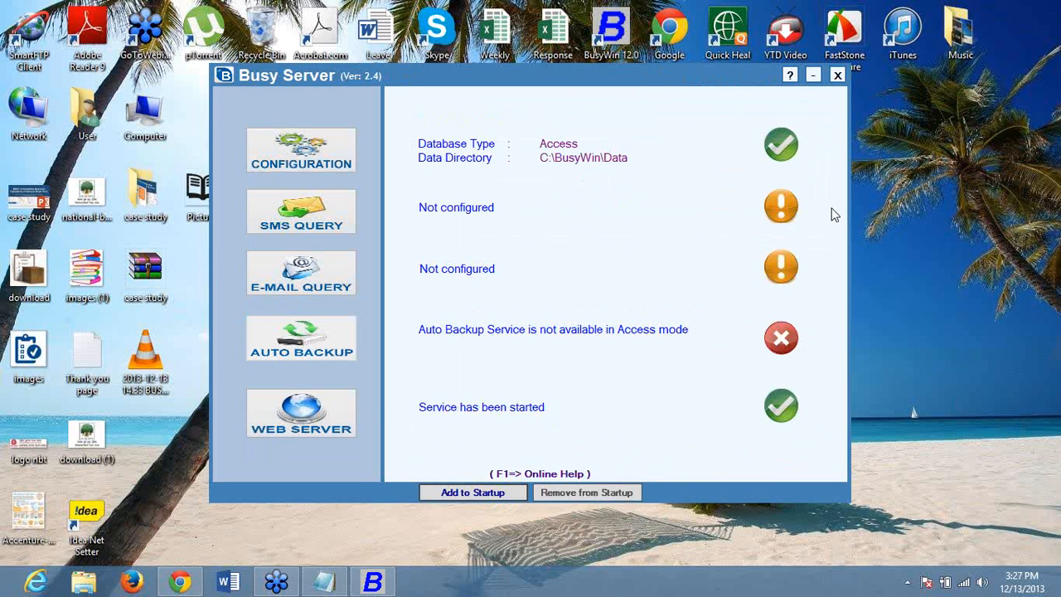
# - Stop the web service and reopen its configuration with 192.168.1.22 and port 81
pyautogui.click(278, 407)
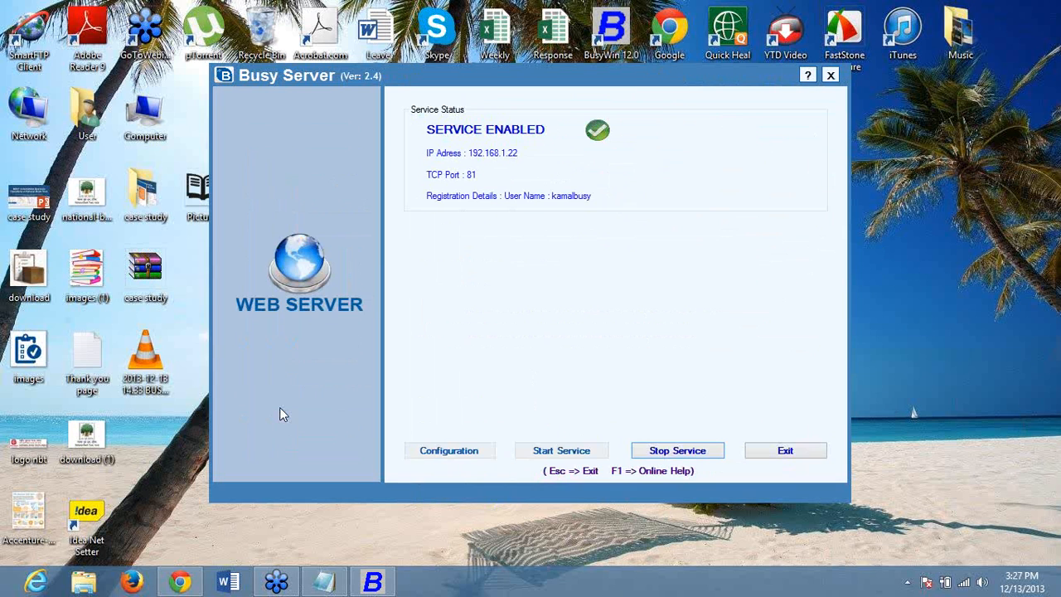
pyautogui.click(665, 455)
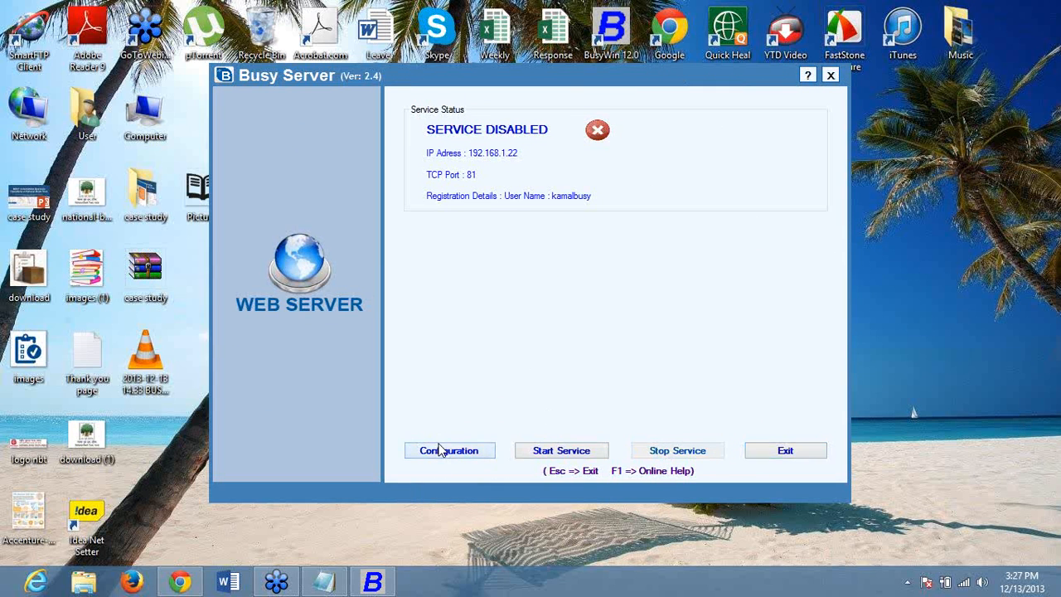
pyautogui.click(440, 450)
pyautogui.click(654, 145)
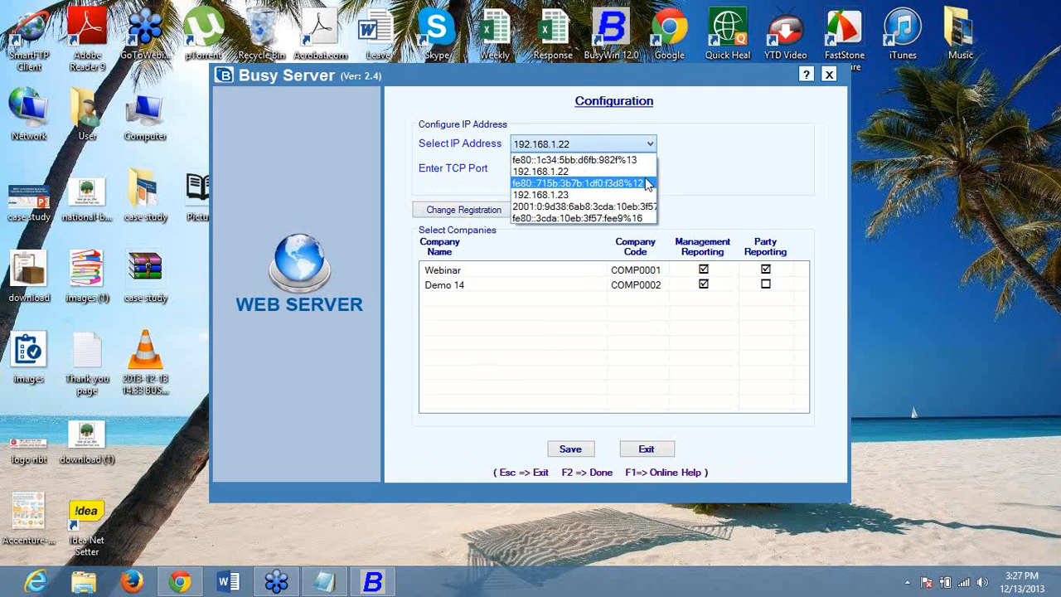
pyautogui.click(645, 172)
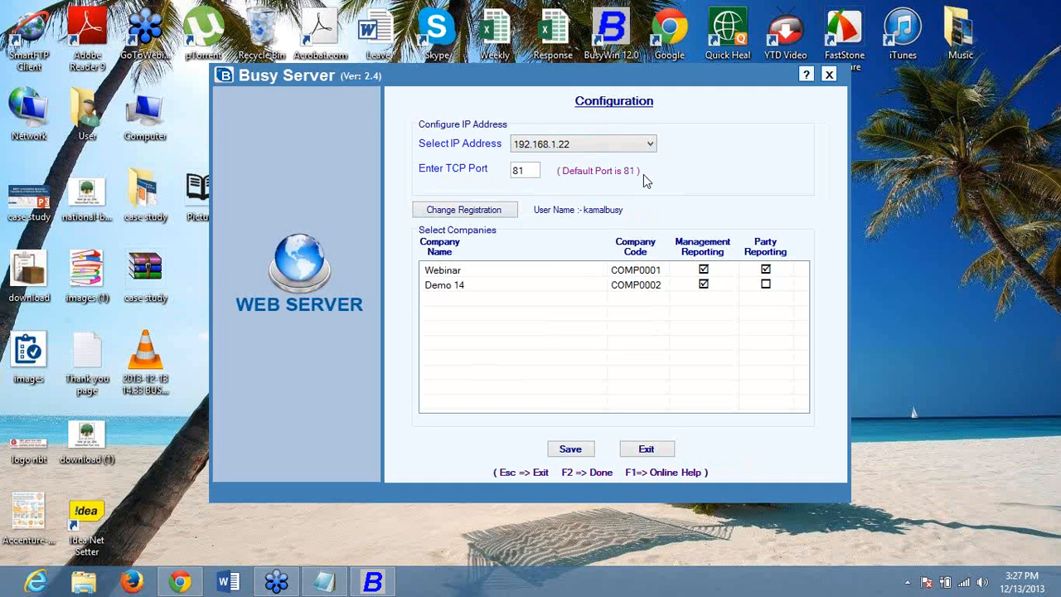
pyautogui.click(527, 175)
# - Reconfirm 192.168.1.22 as the IP address and save the web configuration
pyautogui.click(570, 147)
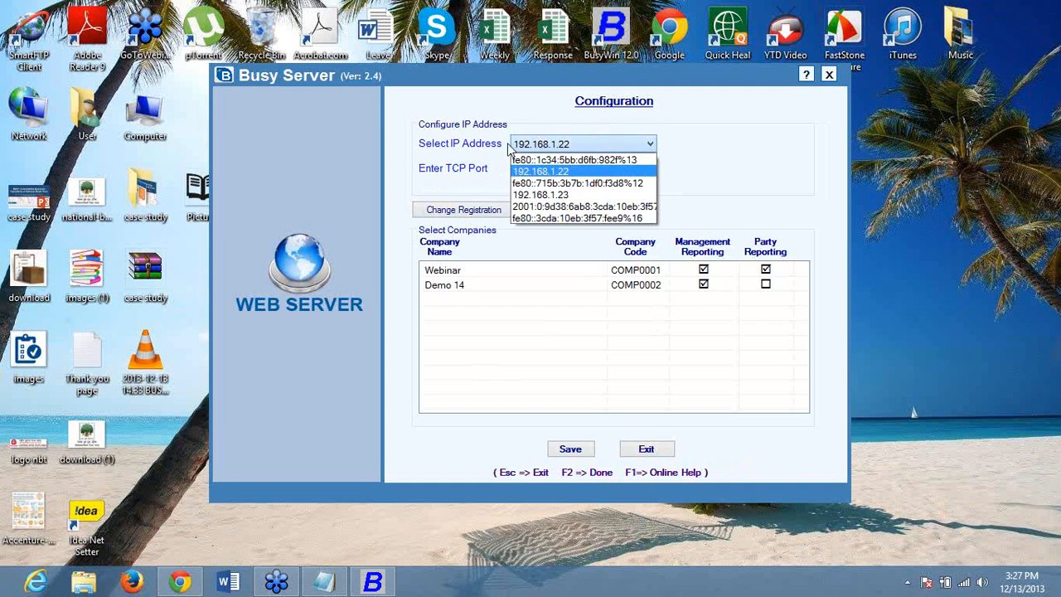
pyautogui.click(580, 171)
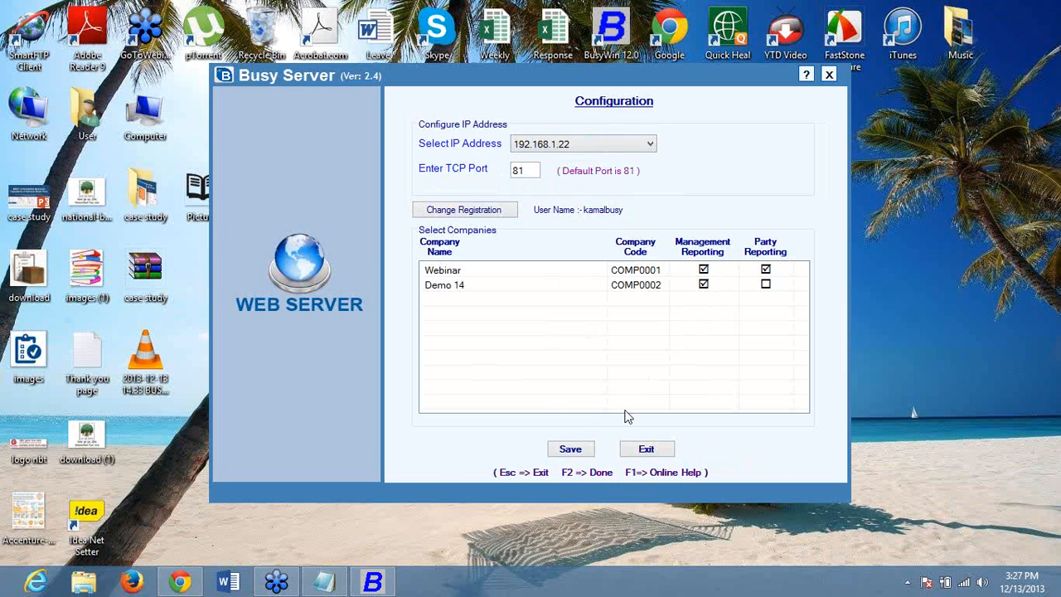
pyautogui.click(571, 448)
pyautogui.click(567, 322)
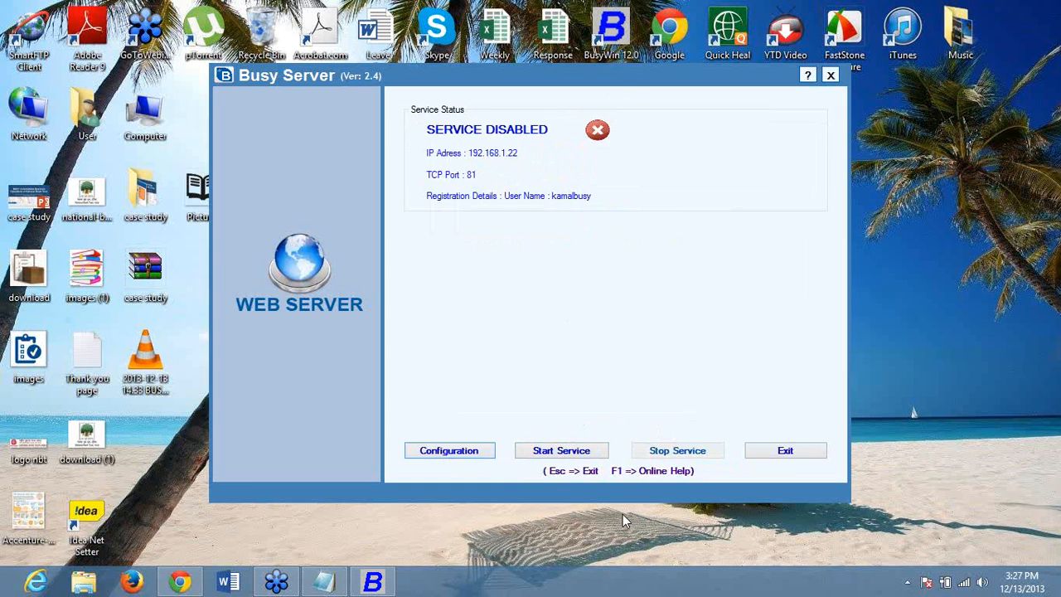
# - Restart the web service after dismissing the connection error, then minimise Busy Server
pyautogui.click(562, 458)
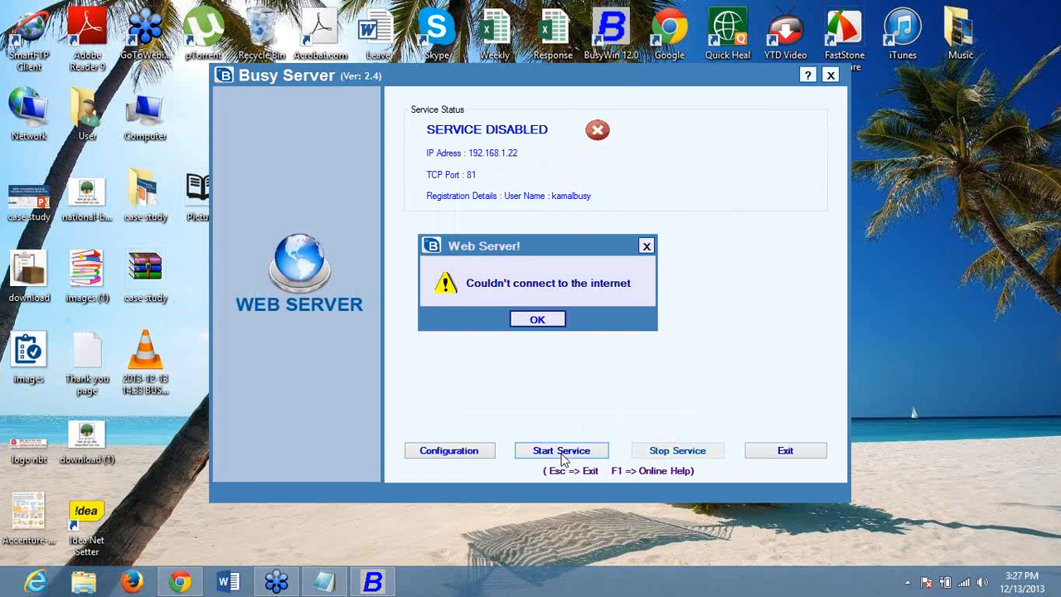
pyautogui.click(533, 320)
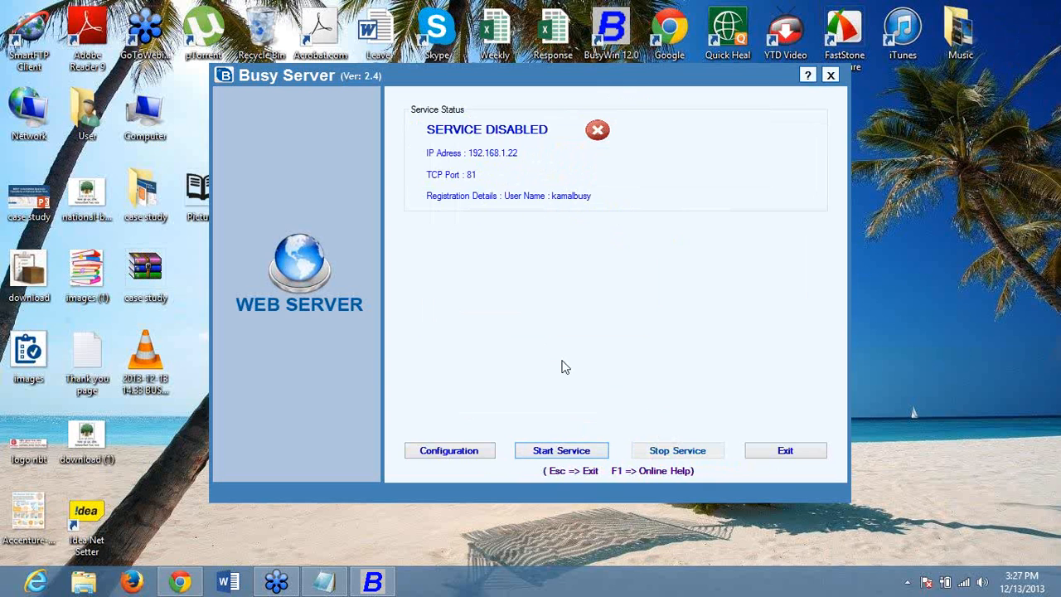
pyautogui.click(547, 451)
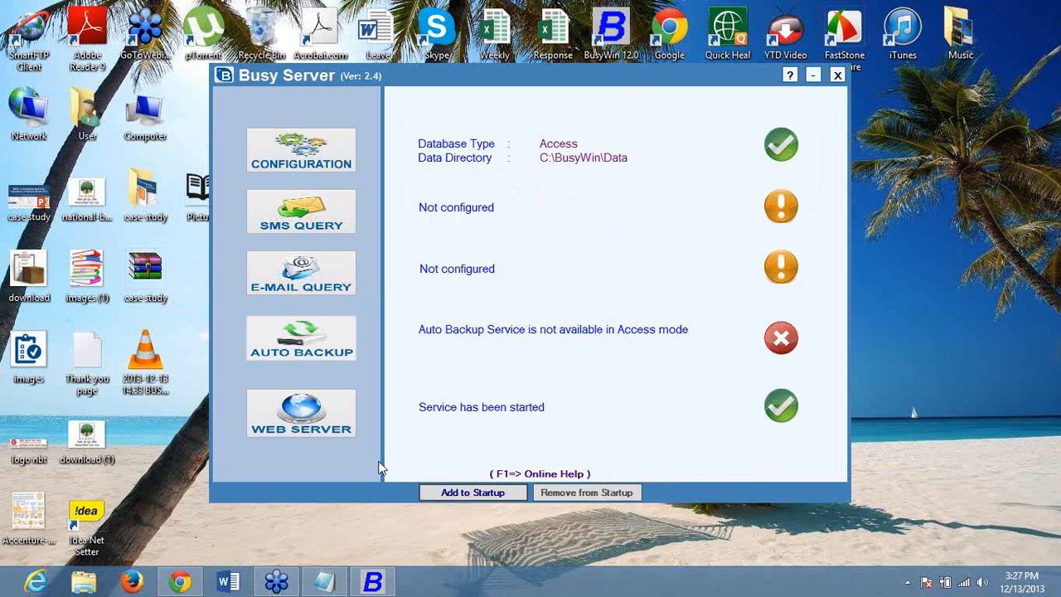
pyautogui.click(811, 74)
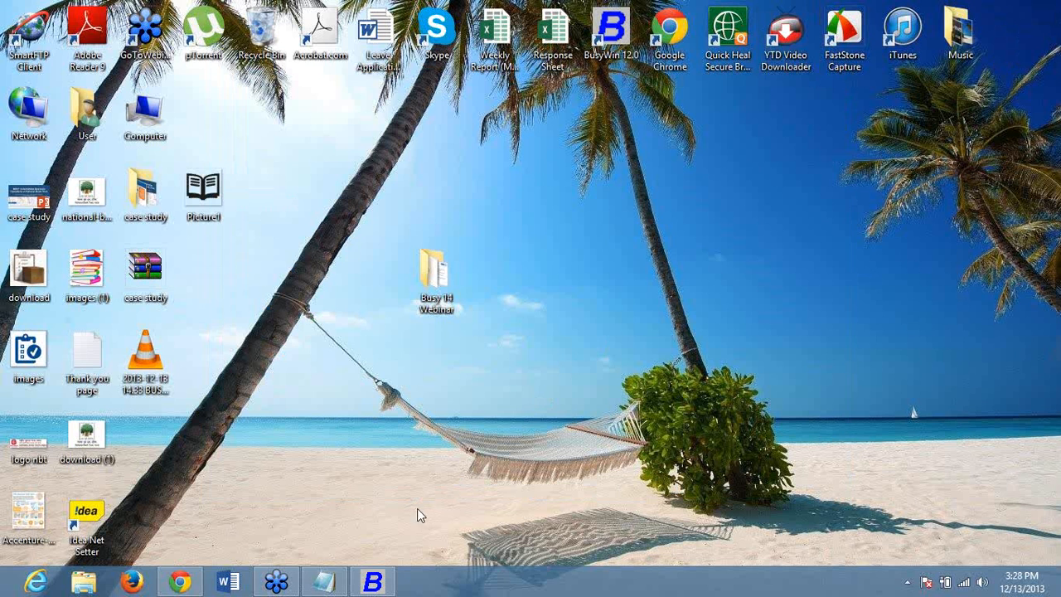
# - Go to busyonline.in in a new Chrome tab
pyautogui.click(180, 582)
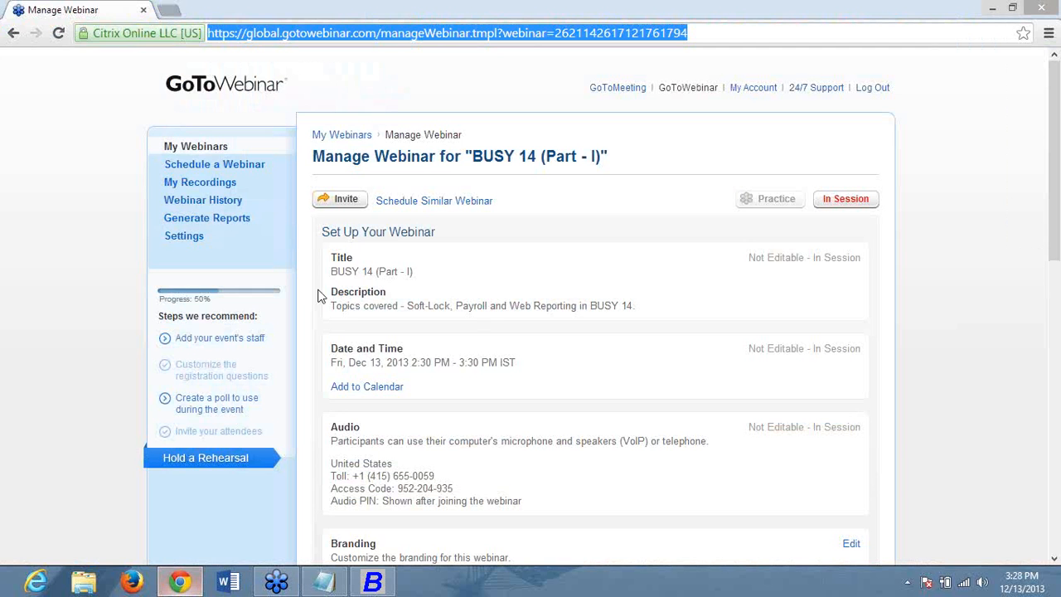
pyautogui.click(173, 16)
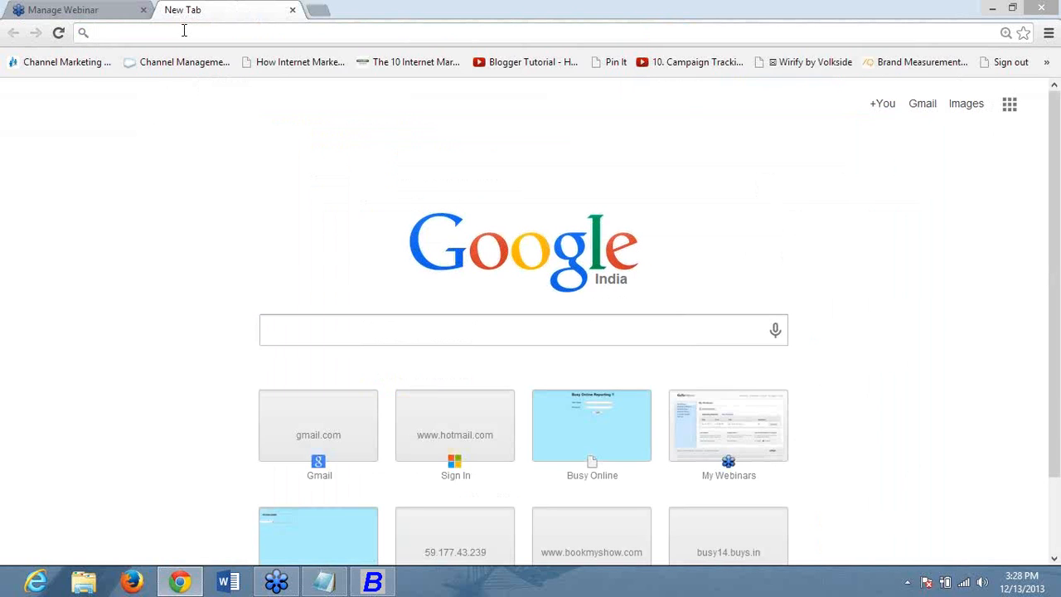
pyautogui.write('buy')
pyautogui.press('BackSpace')
pyautogui.write('syonline.in')
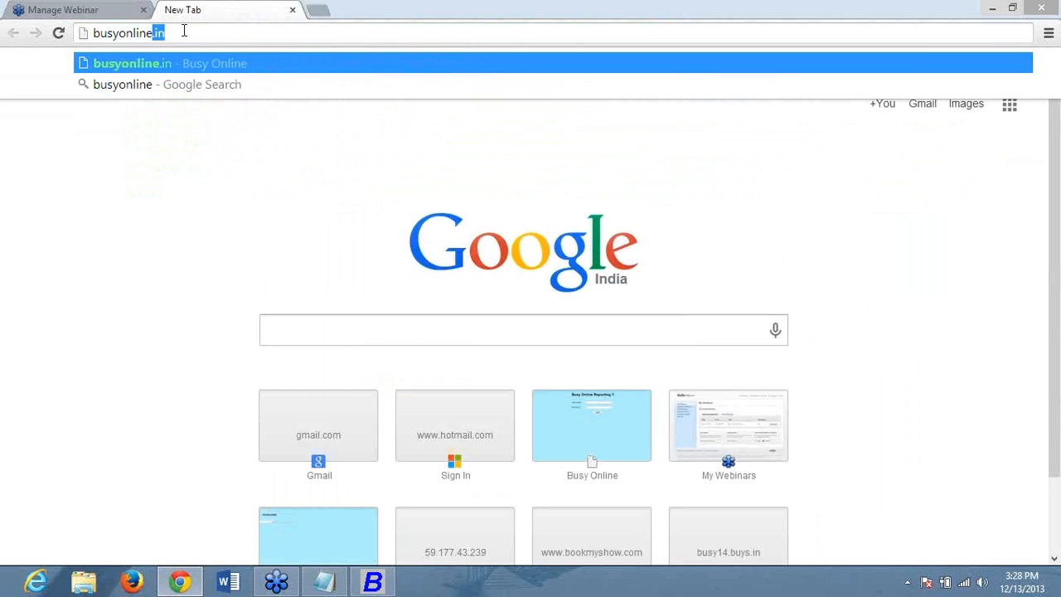
pyautogui.press('Return')
# - Log in to Busy Online with the party's user name and password
pyautogui.click(655, 133)
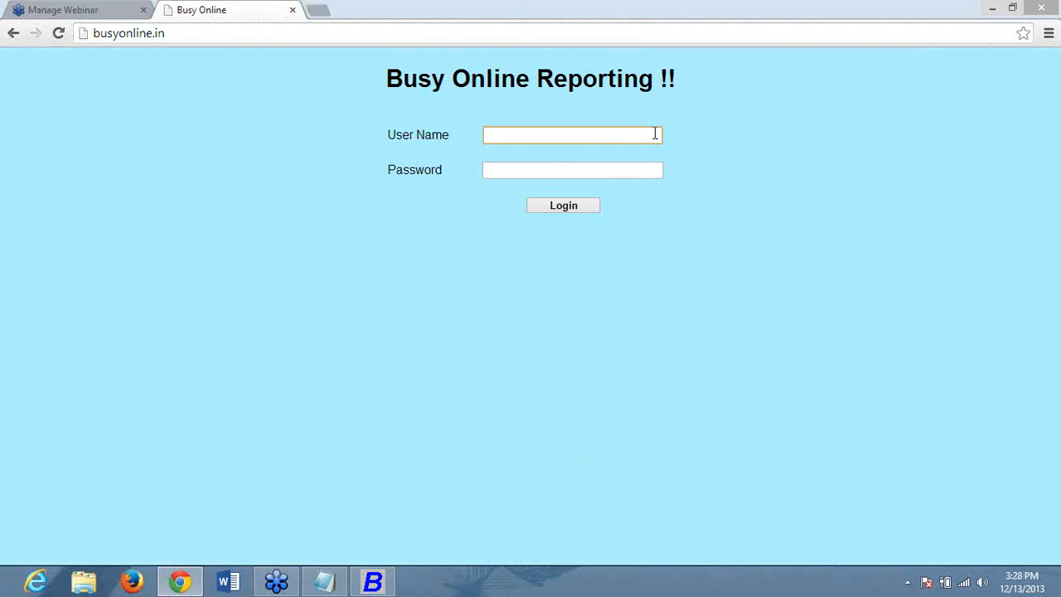
pyautogui.write('test')
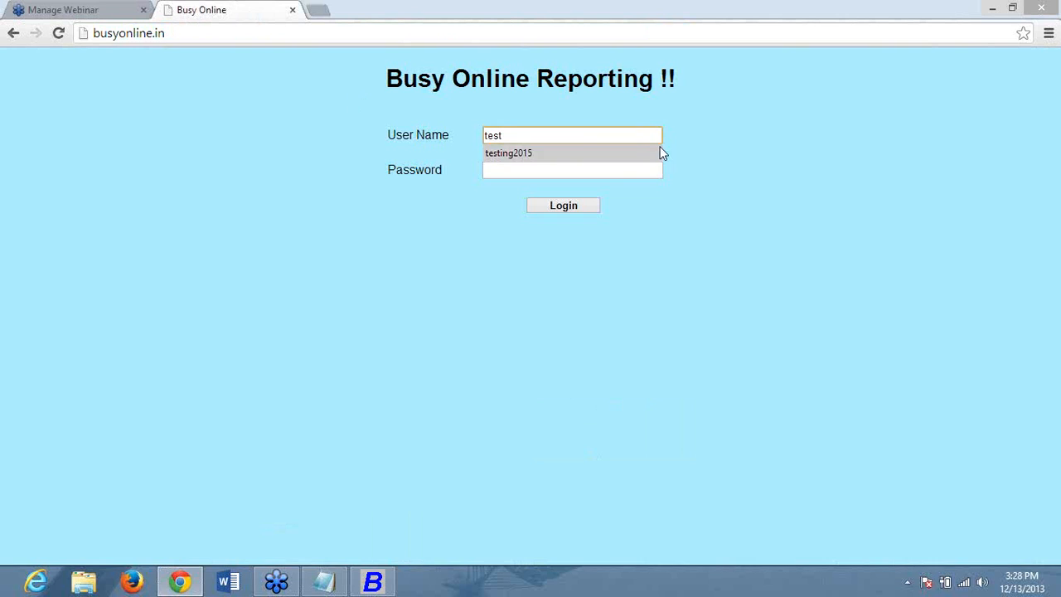
pyautogui.click(633, 154)
pyautogui.click(614, 172)
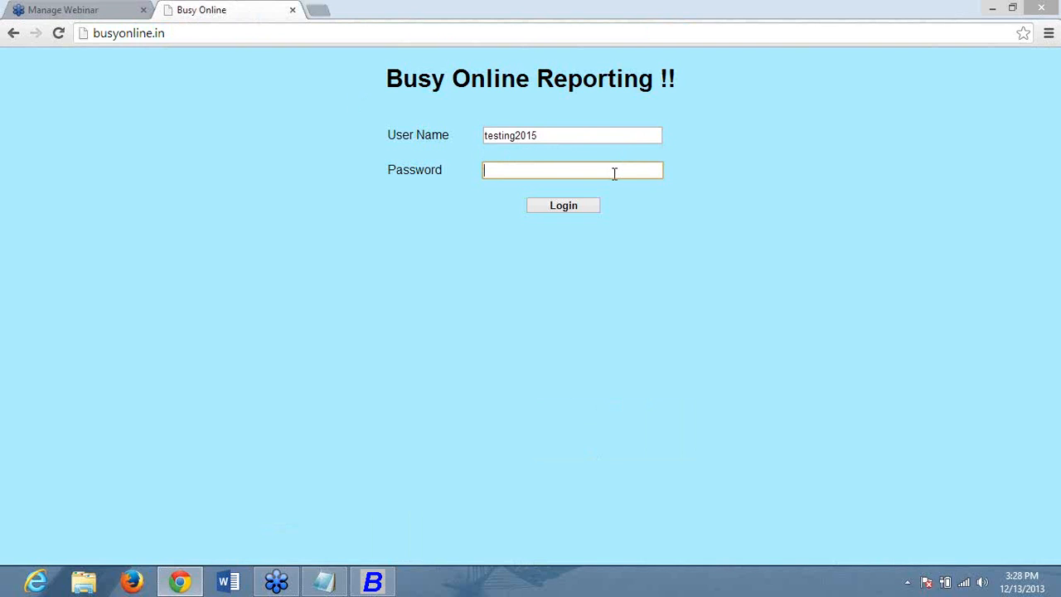
pyautogui.write('********')
pyautogui.click(560, 206)
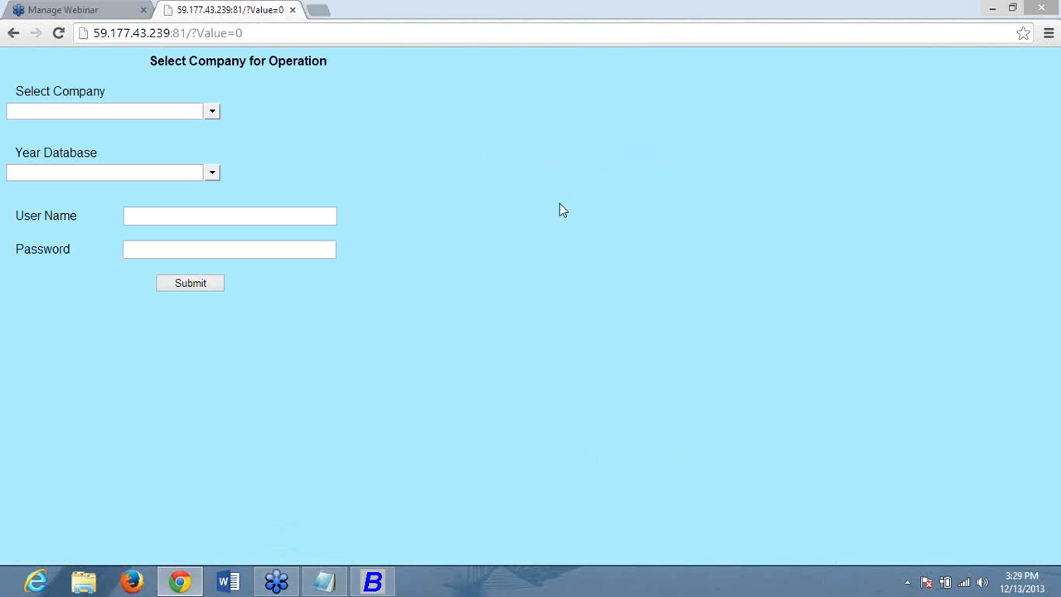
# - Log into company Demo : COMP0001, year database 2013, with the user name and password
pyautogui.click(212, 111)
pyautogui.click(100, 130)
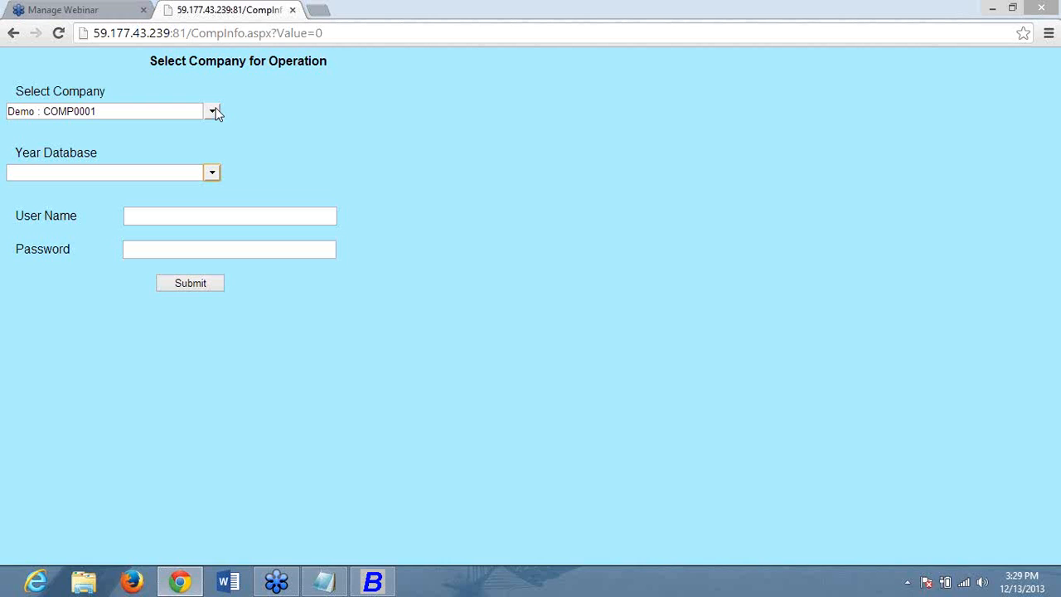
pyautogui.click(213, 111)
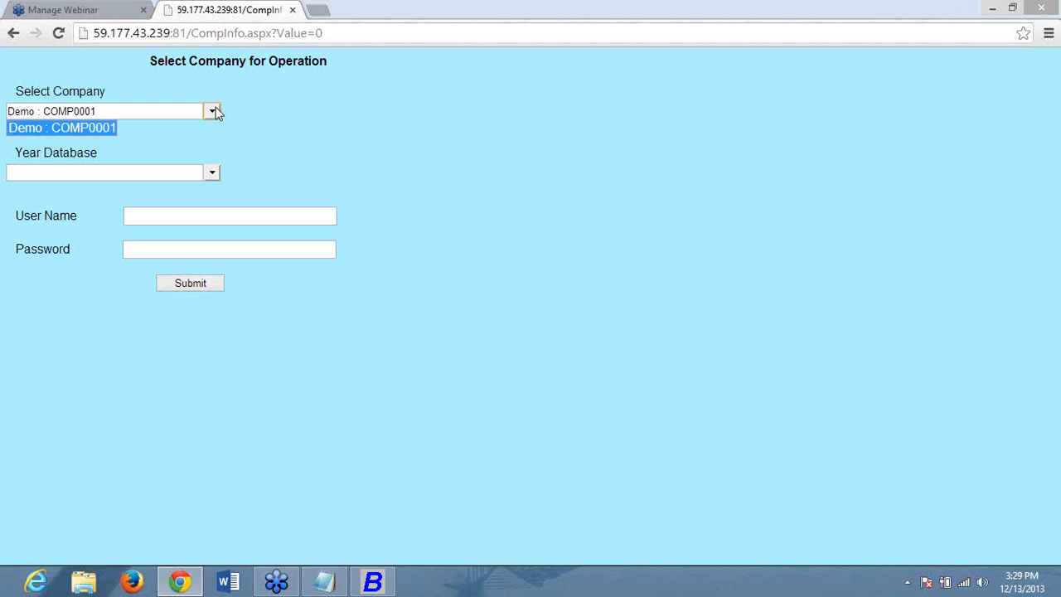
pyautogui.click(71, 130)
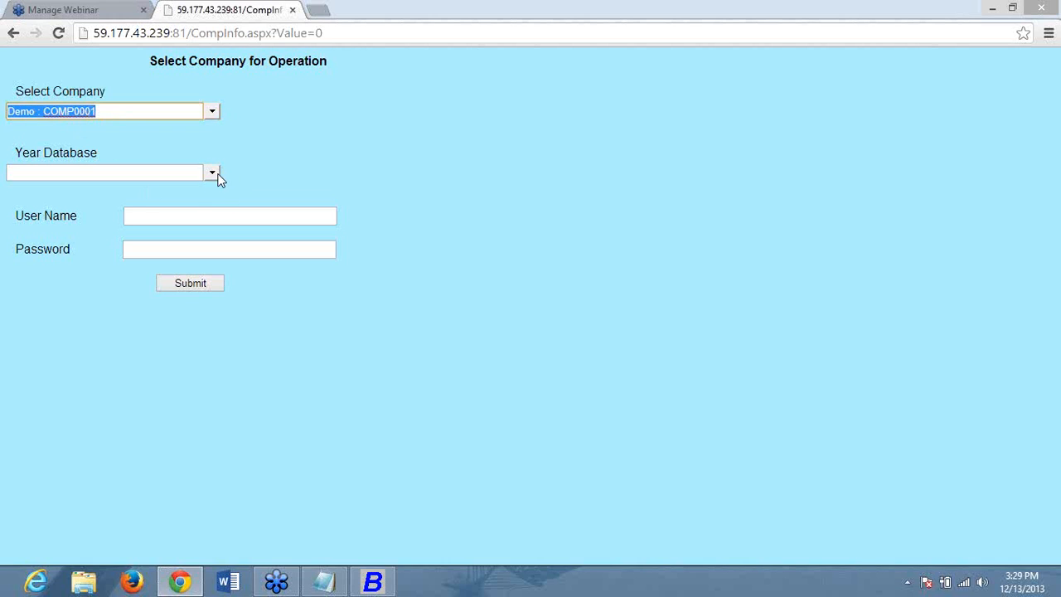
pyautogui.click(214, 173)
pyautogui.click(23, 190)
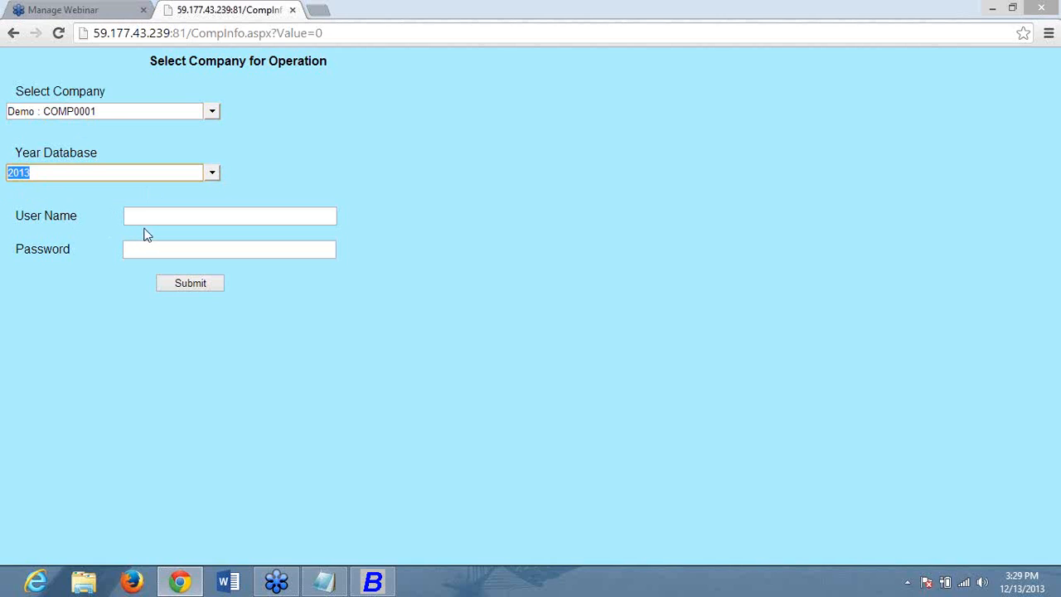
pyautogui.click(163, 219)
pyautogui.write('q')
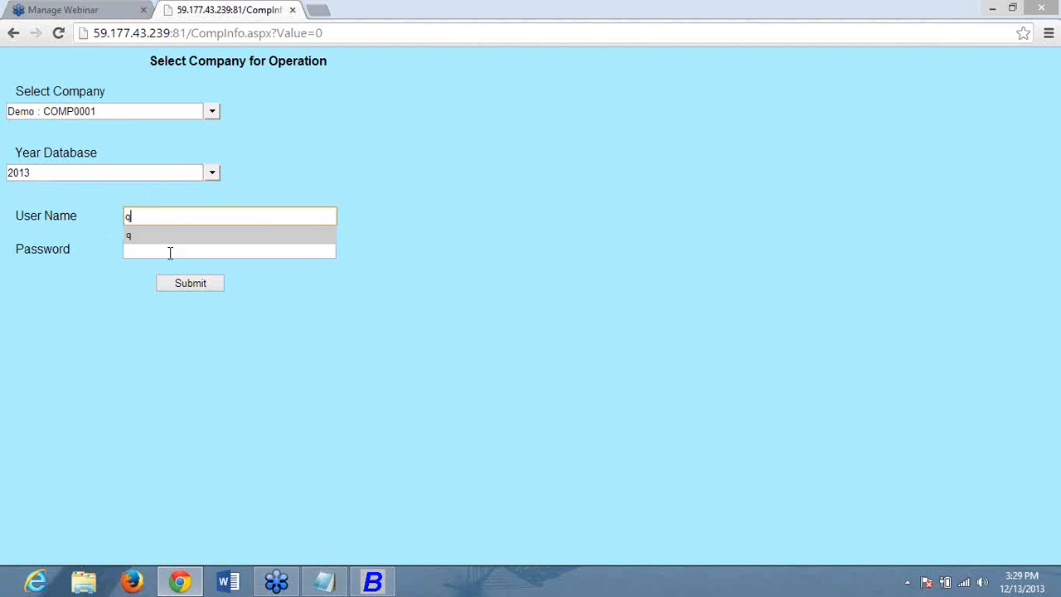
pyautogui.click(173, 247)
pyautogui.write('q')
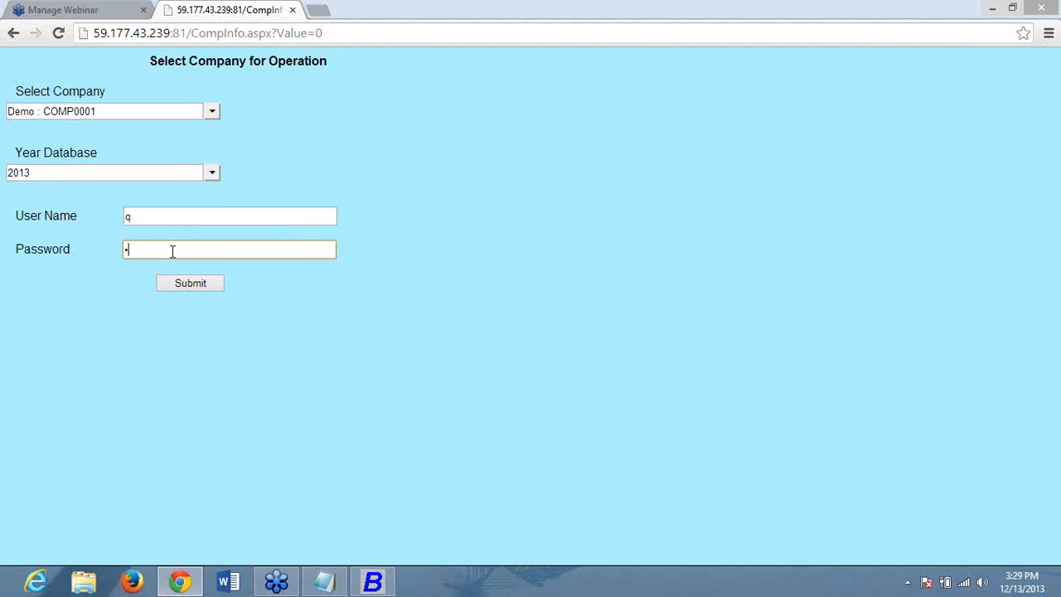
pyautogui.click(170, 281)
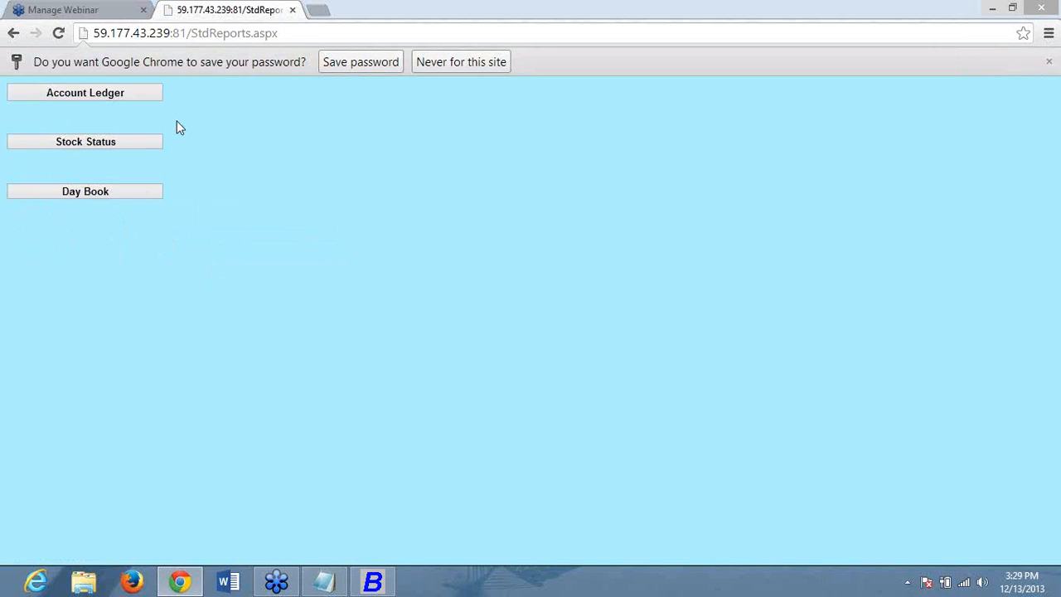
# - Run the Account Ledger for the first listed account from 01-04-2013 to 31-03-2014
pyautogui.click(150, 93)
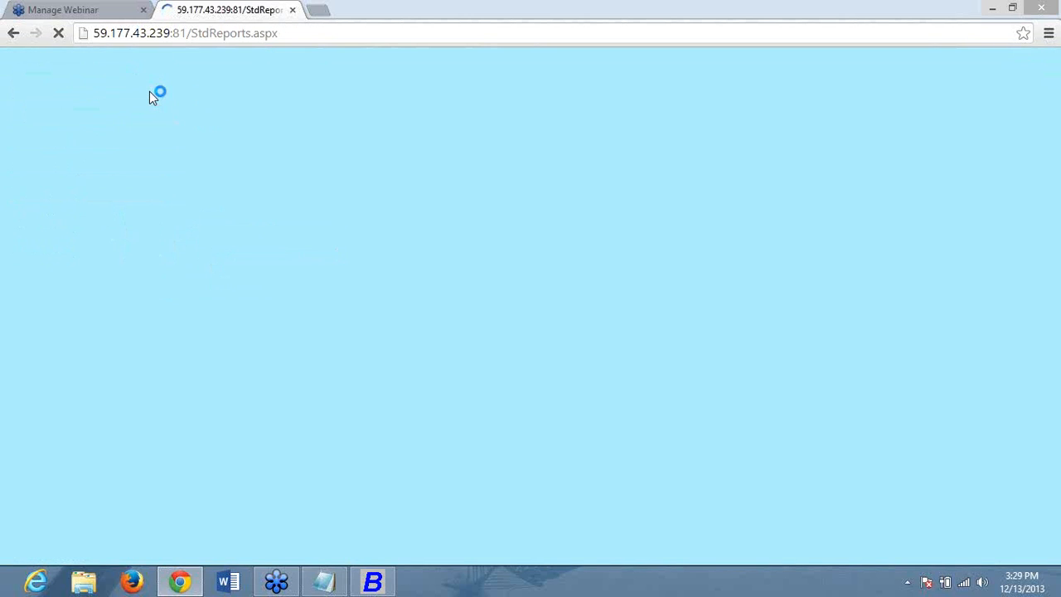
pyautogui.moveTo(1060, 2)
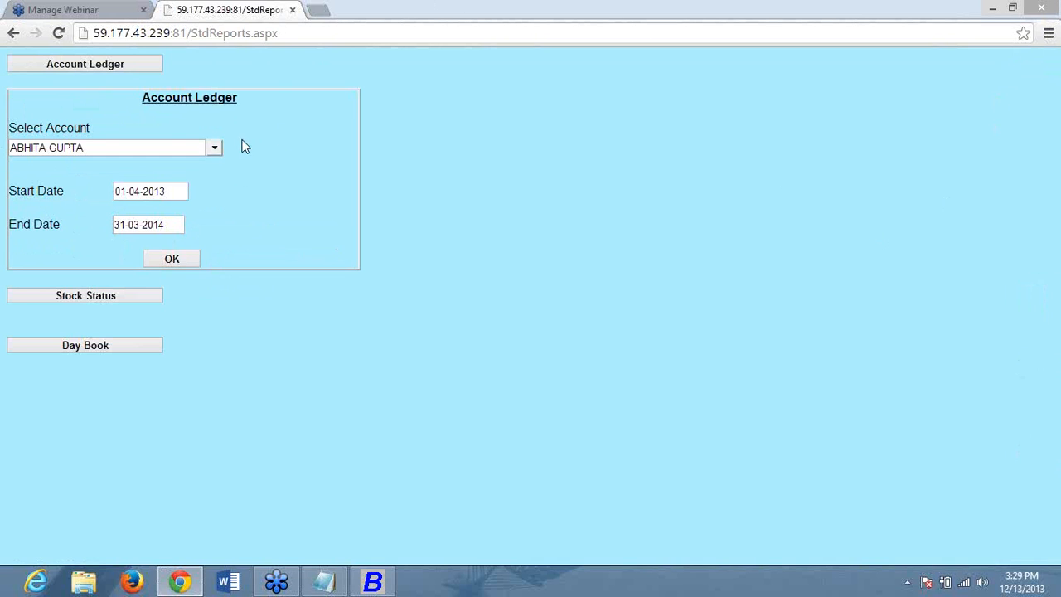
pyautogui.click(215, 148)
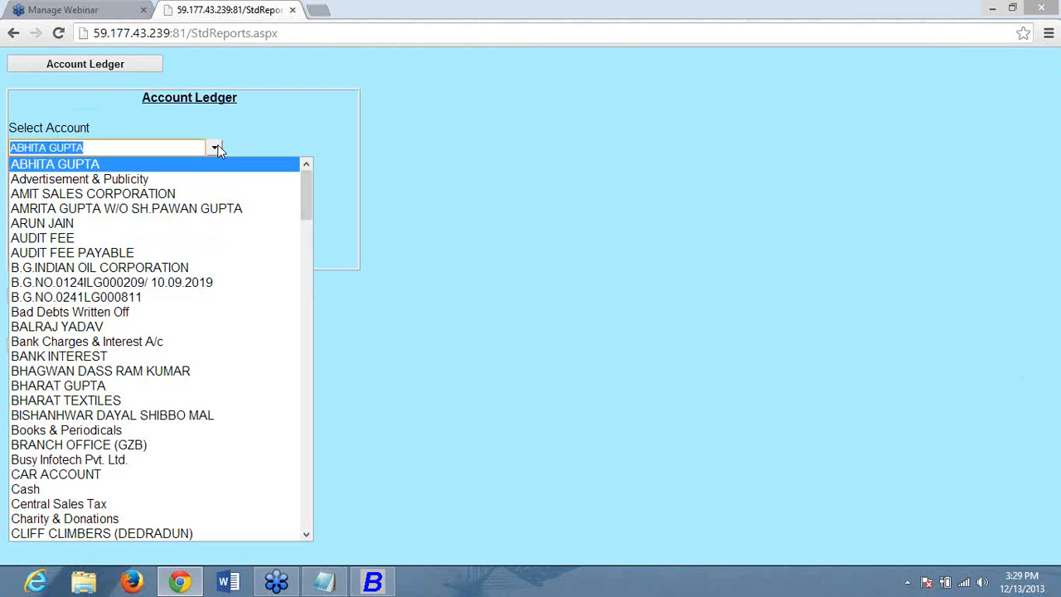
pyautogui.write('P')
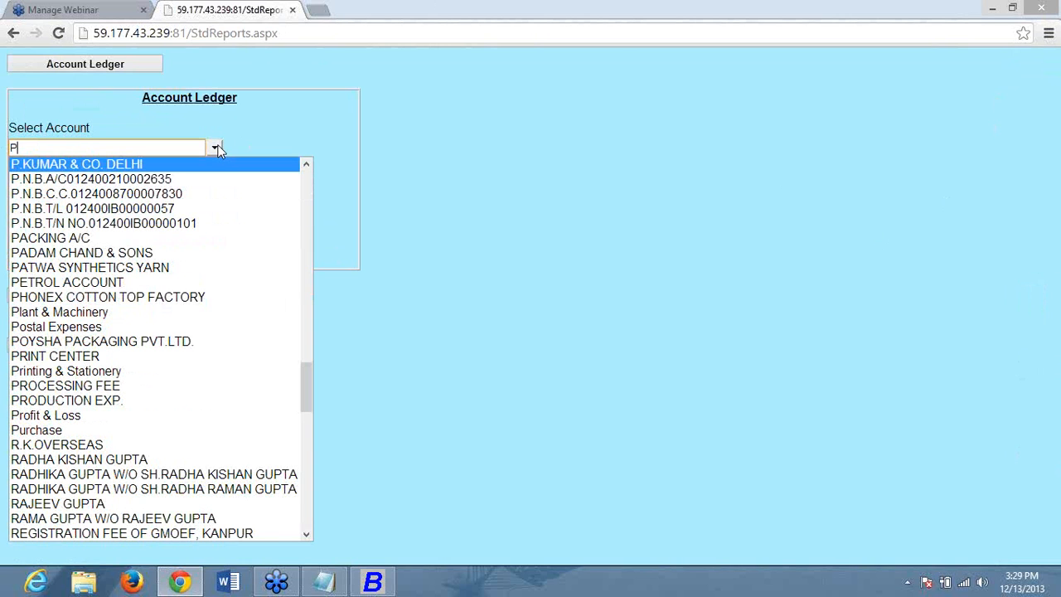
pyautogui.press('BackSpace')
pyautogui.press('Return')
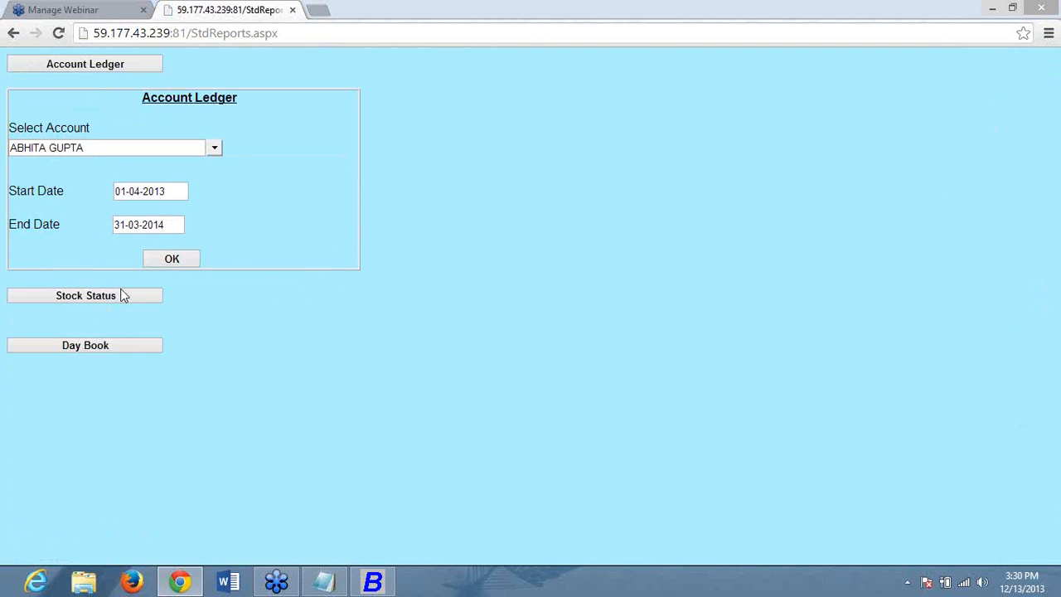
pyautogui.click(193, 259)
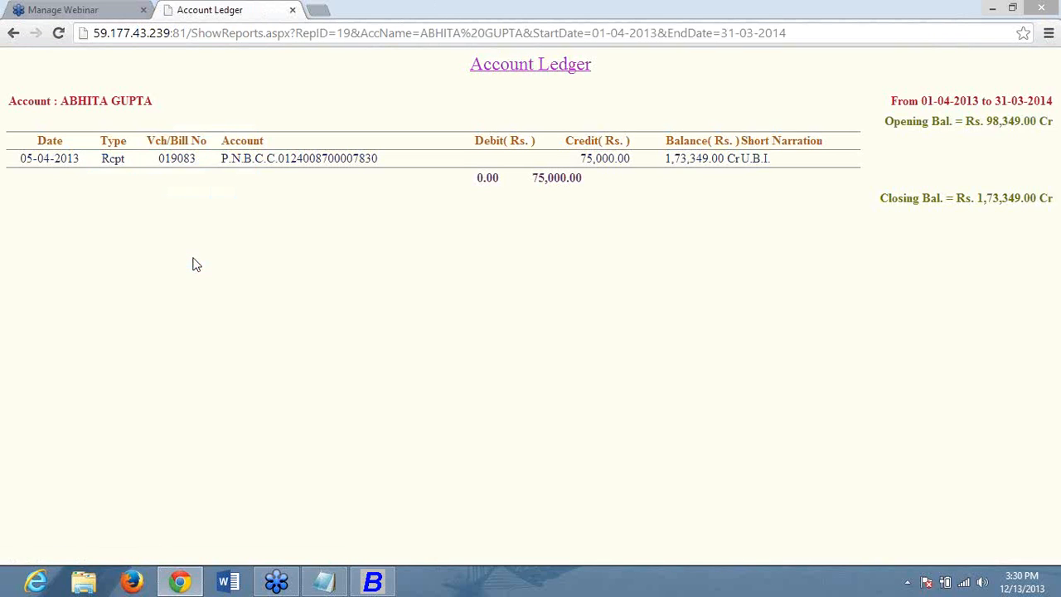
pyautogui.click(373, 581)
# - Set Party Wise Web Based Reporting to Y in Enterprise Features and save
pyautogui.click(139, 24)
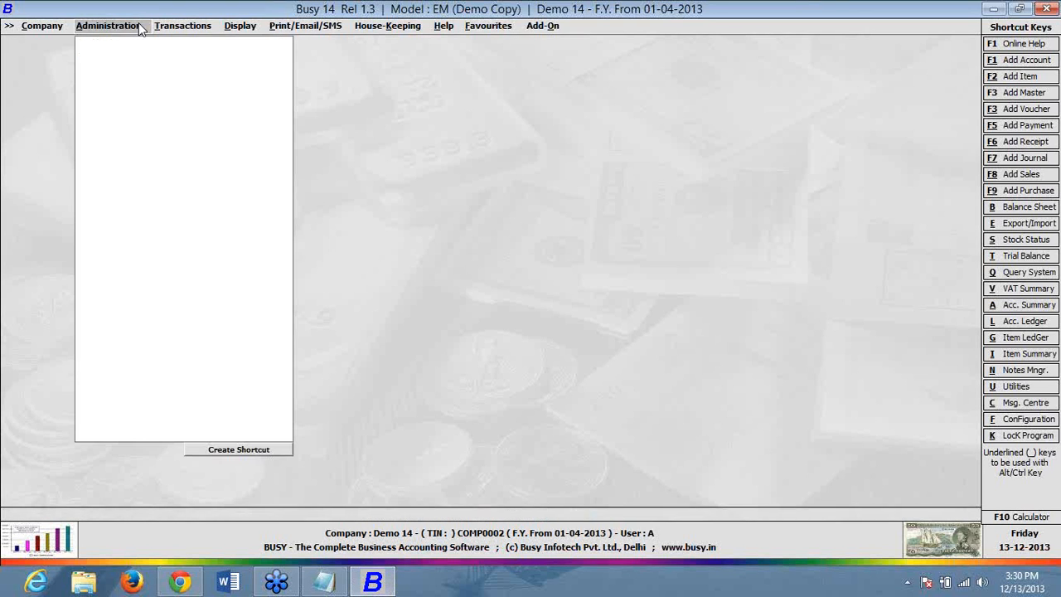
pyautogui.click(156, 68)
pyautogui.click(54, 400)
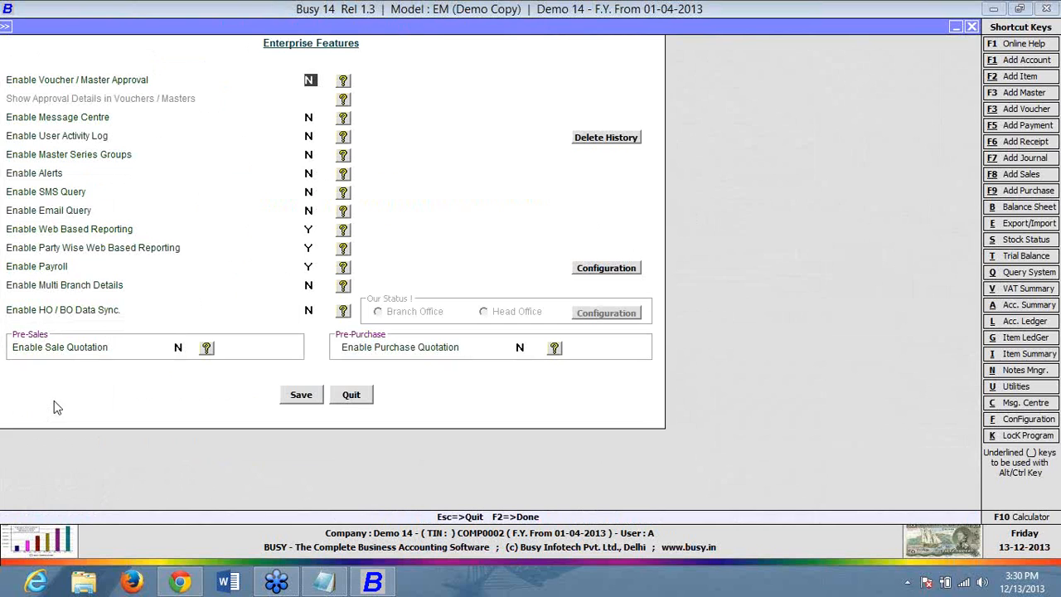
pyautogui.click(311, 232)
pyautogui.click(314, 250)
pyautogui.press('n')
pyautogui.press('y')
pyautogui.click(301, 395)
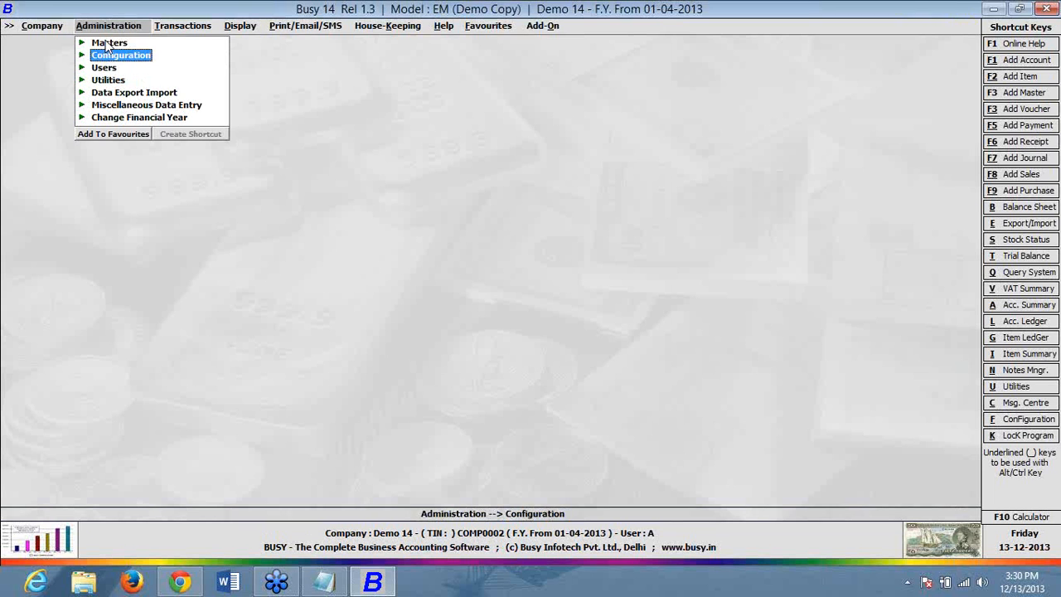
# - Open Busy Infotech Pvt. Ltd., set web reporting to Y, view login details, then quit unsaved
pyautogui.click(109, 44)
pyautogui.click(149, 56)
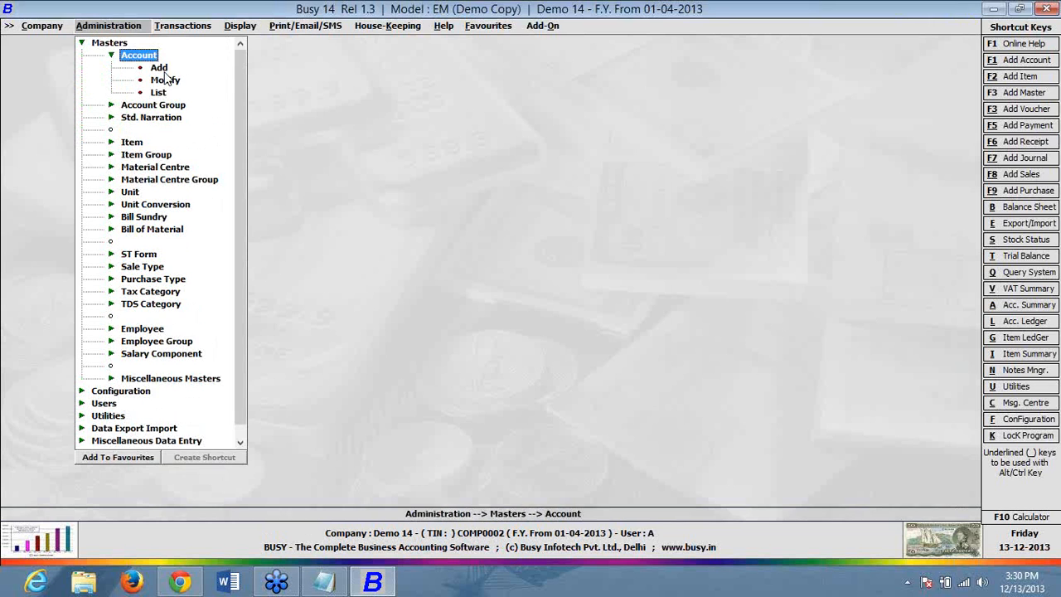
pyautogui.click(166, 78)
pyautogui.write('busy')
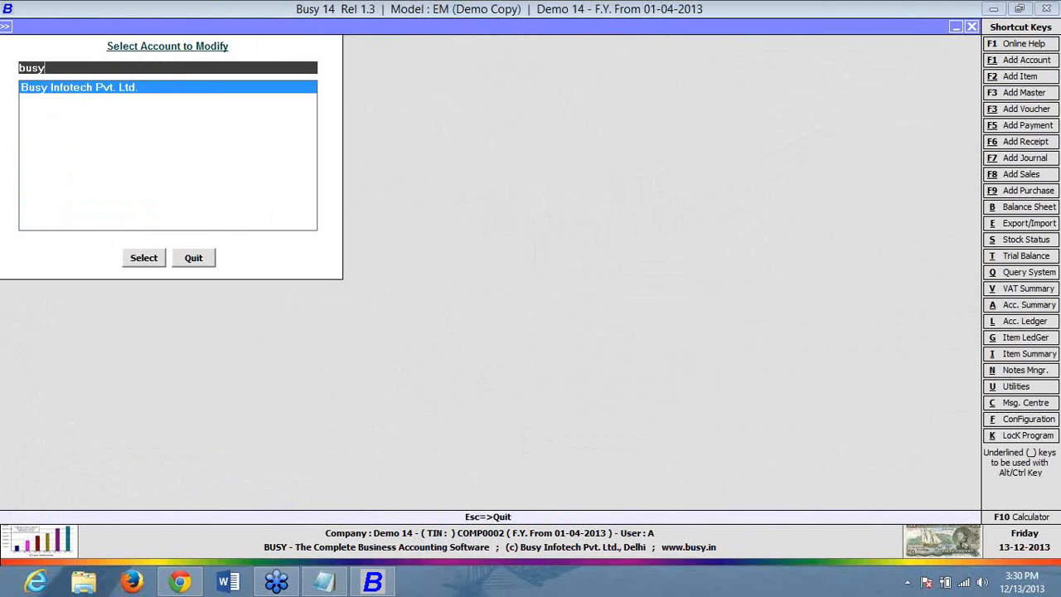
pyautogui.doubleClick(172, 89)
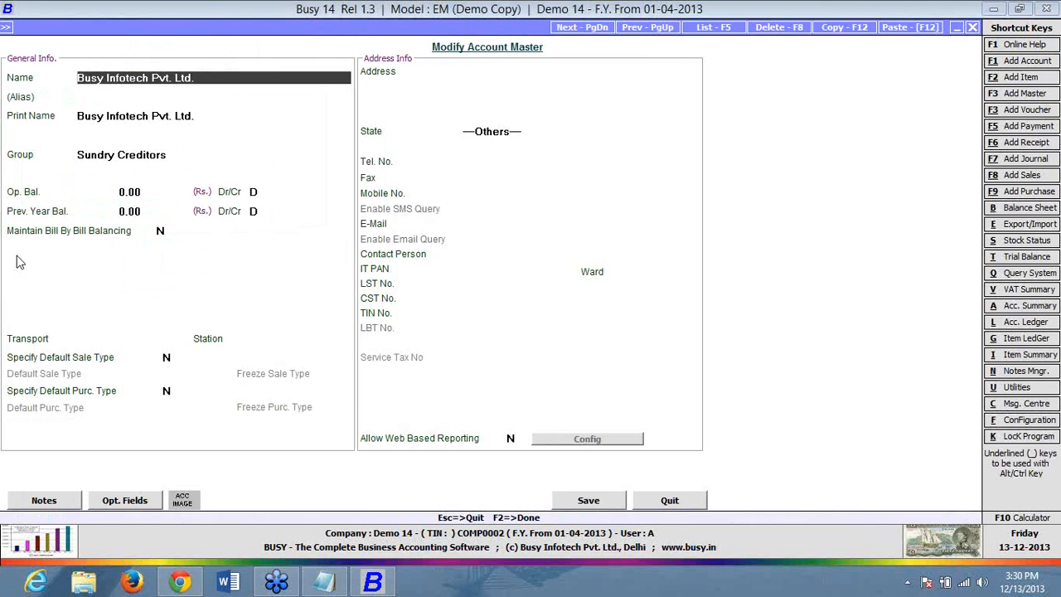
pyautogui.click(529, 440)
pyautogui.write('y')
pyautogui.click(550, 443)
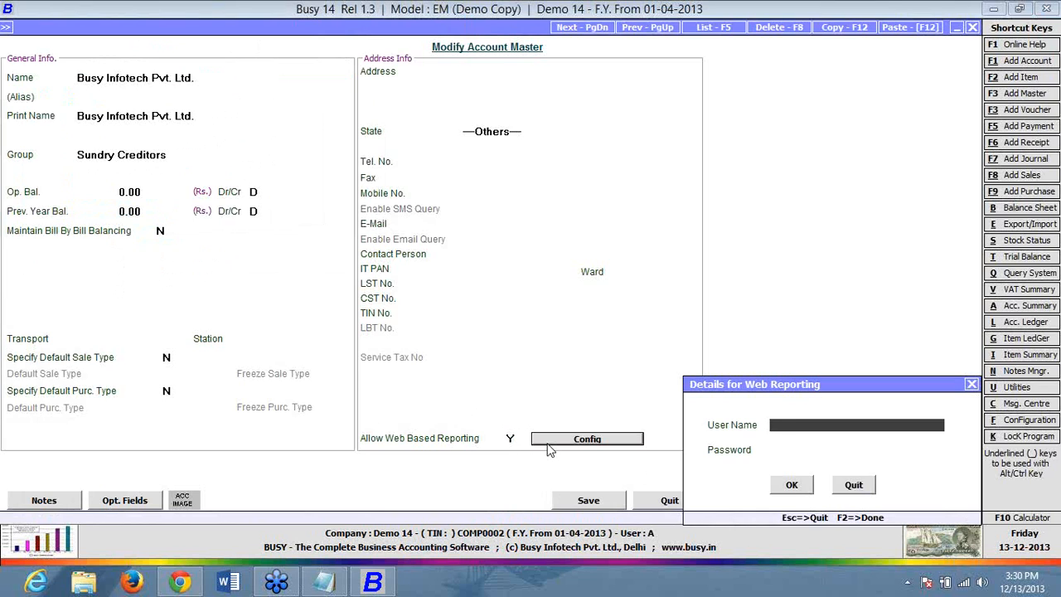
pyautogui.press('Escape')
pyautogui.press('Escape')
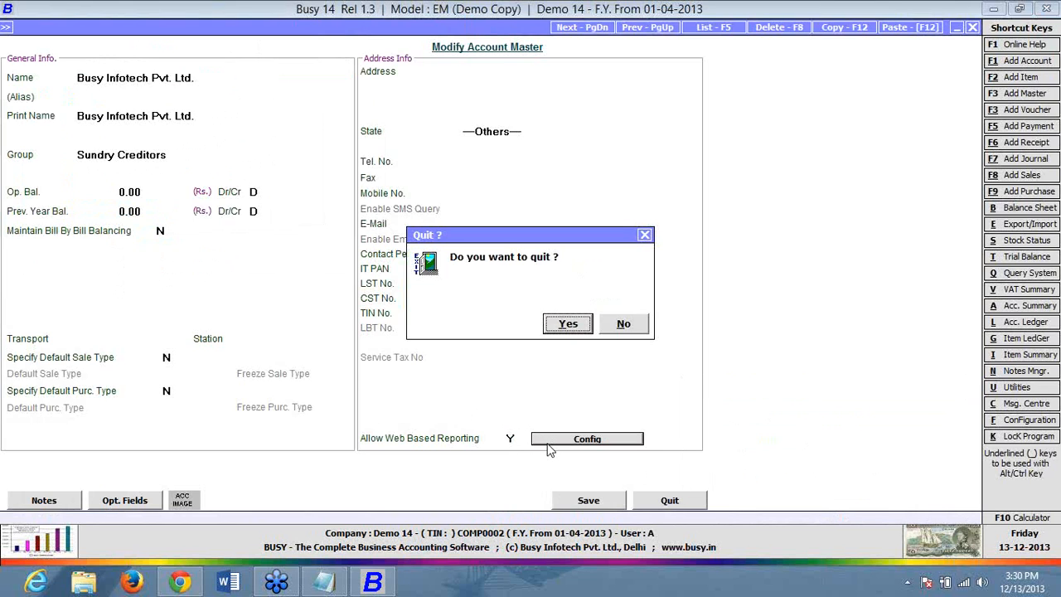
pyautogui.press('Return')
pyautogui.press('Escape')
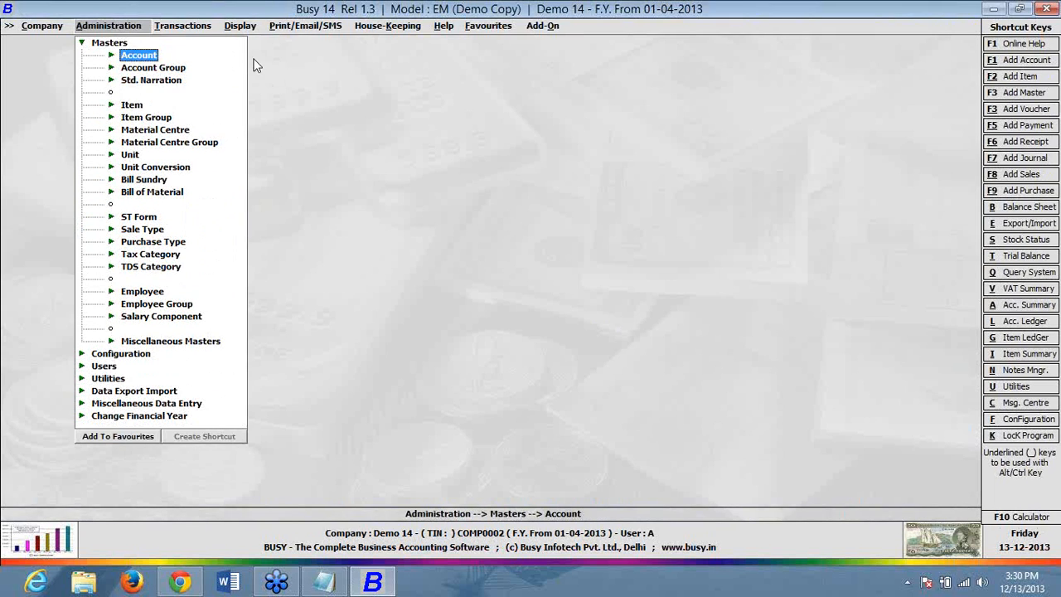
pyautogui.press('Escape')
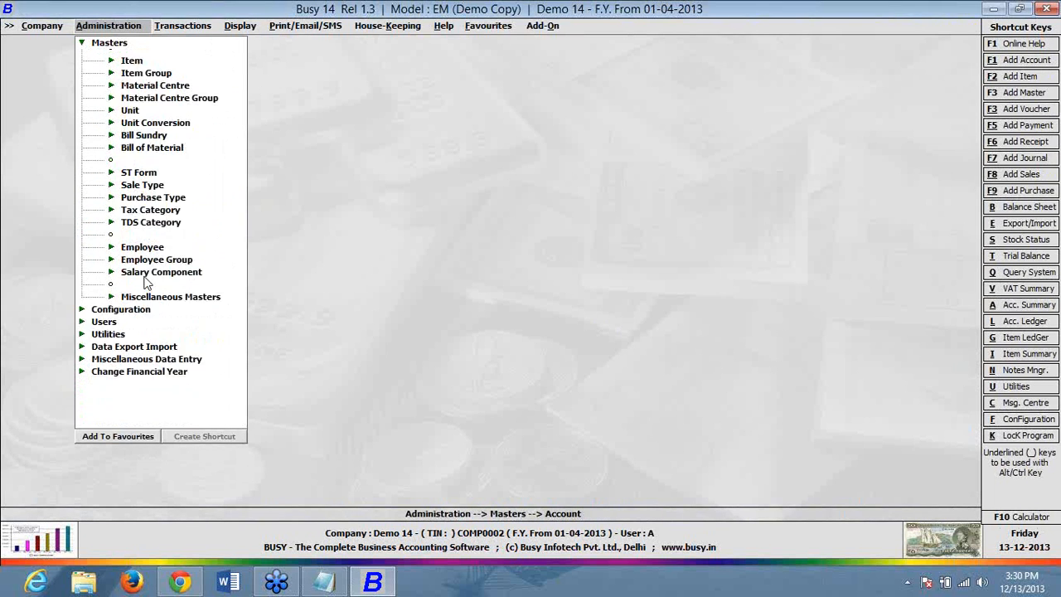
# - Start adding a new user B, entering its password
pyautogui.click(115, 69)
pyautogui.click(121, 90)
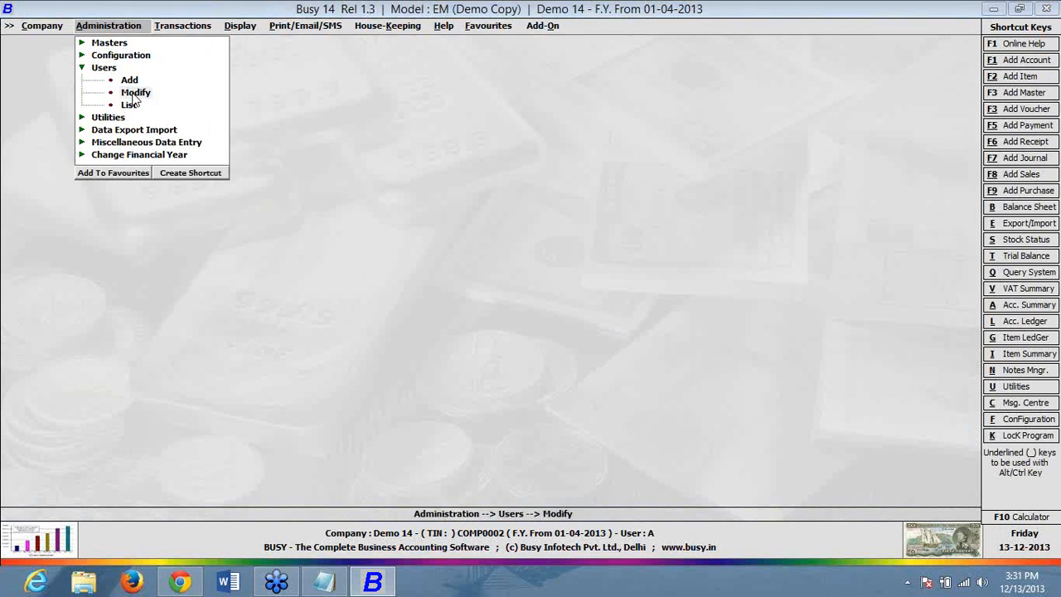
pyautogui.click(105, 212)
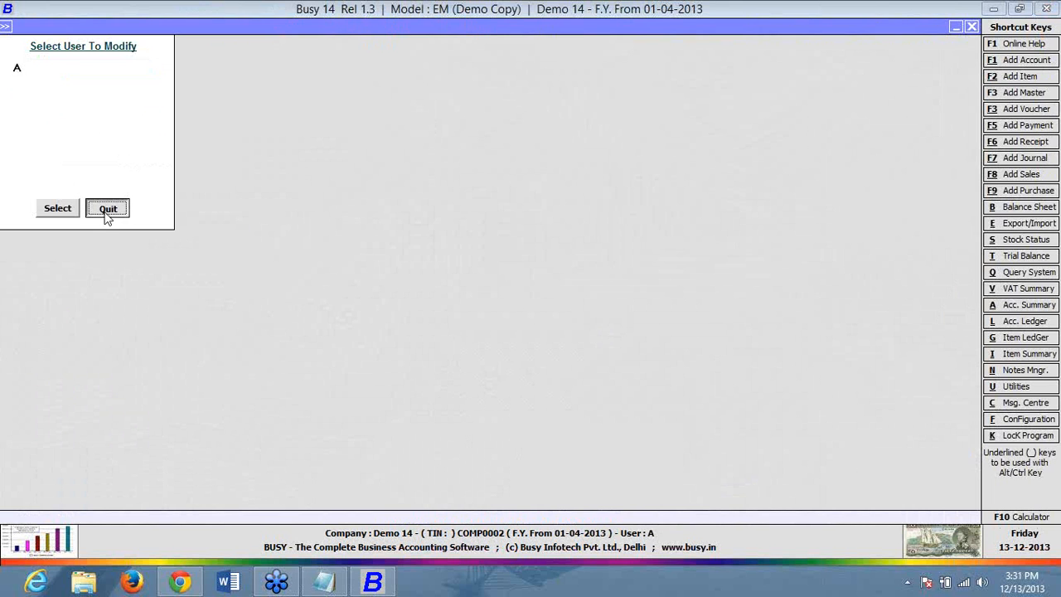
pyautogui.press('Up')
pyautogui.press('Return')
pyautogui.write('B')
pyautogui.press('Return')
pyautogui.write('b')
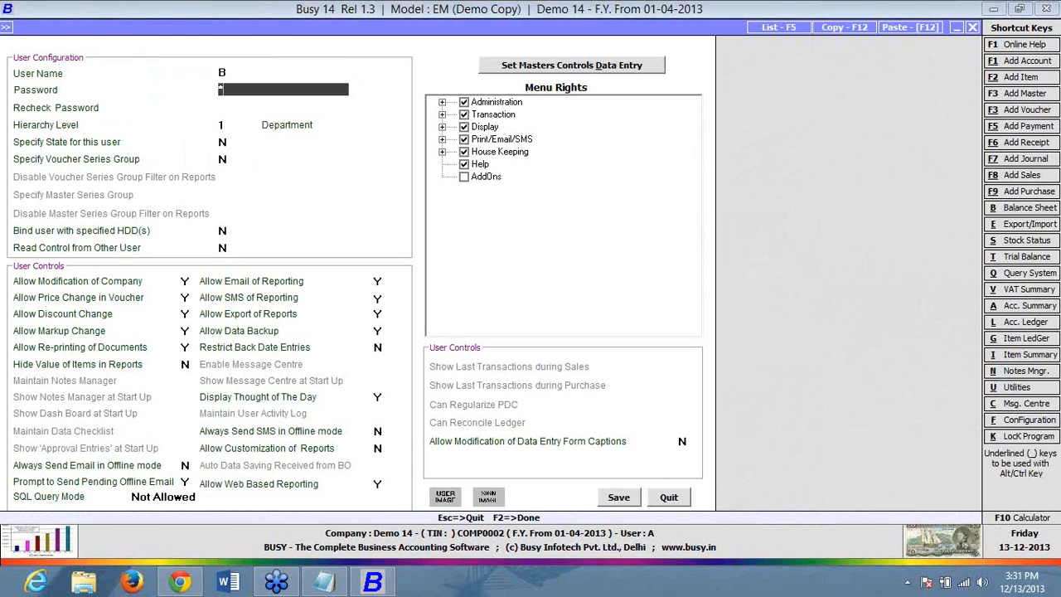
pyautogui.press('Return')
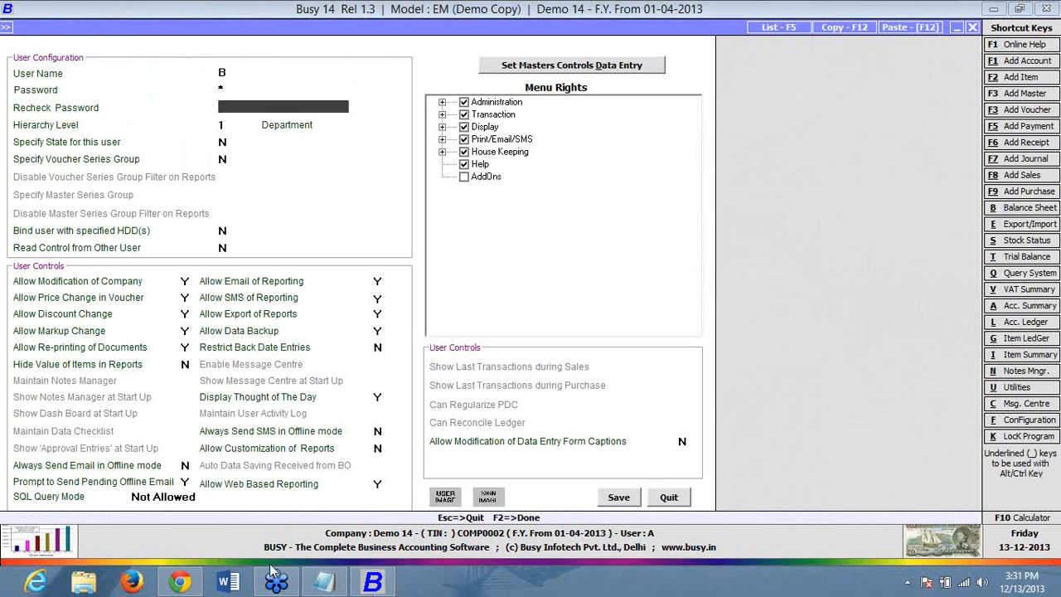
# - Clear the password mismatch warnings, set Hierarchy Level to 1 and keep web reporting allowed
pyautogui.press('Return')
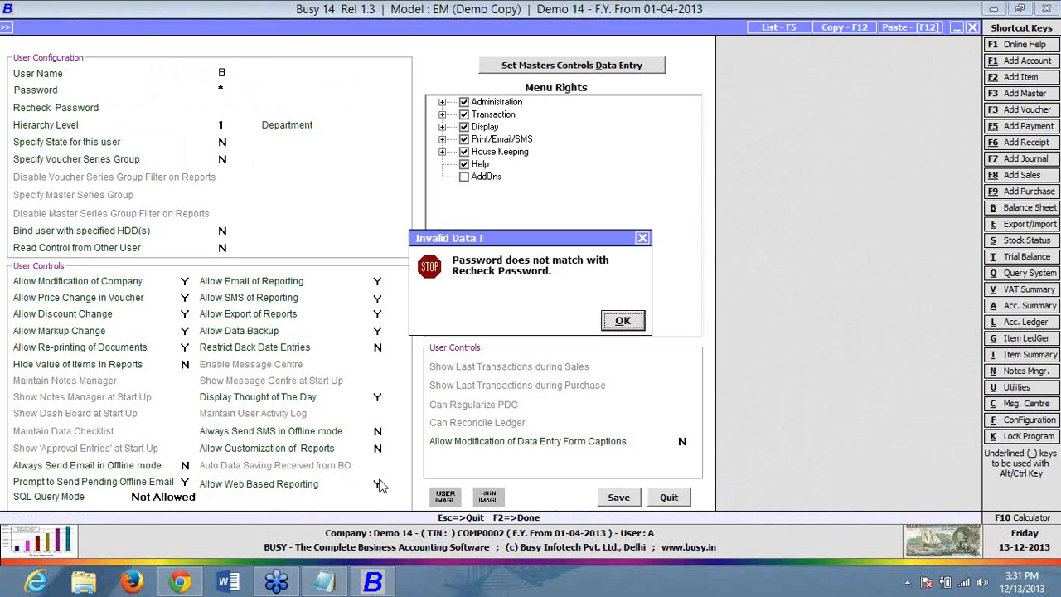
pyautogui.press('Return')
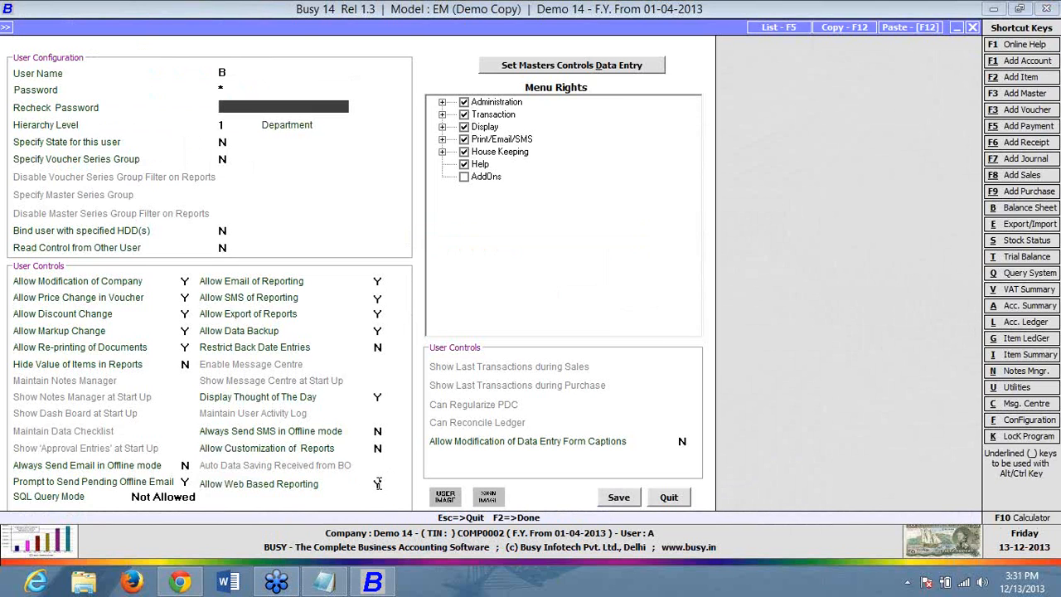
pyautogui.press('Return')
pyautogui.press('Return')
pyautogui.write('1')
pyautogui.press('Return')
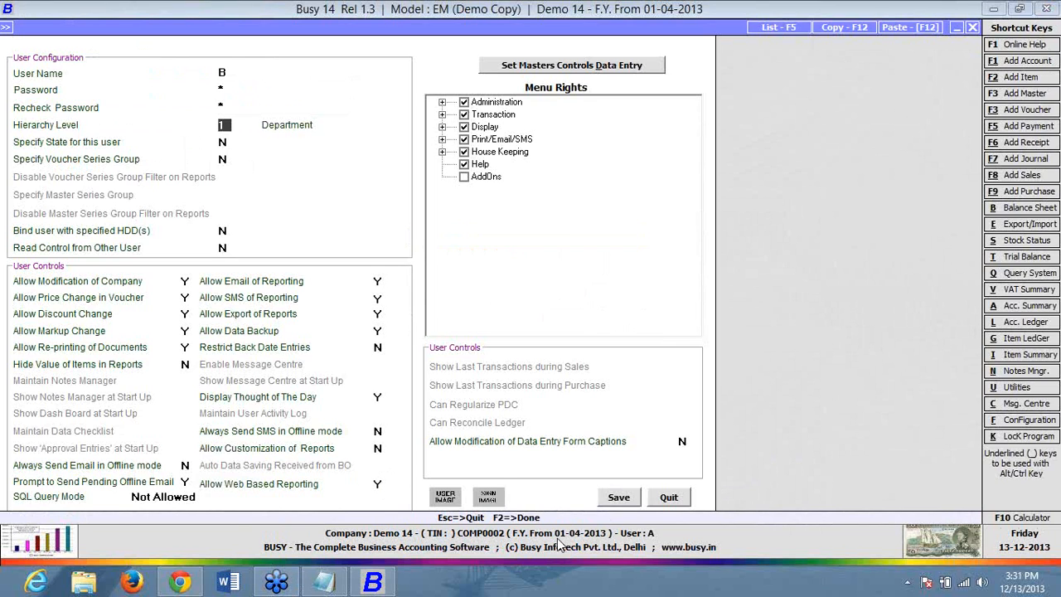
pyautogui.click(380, 482)
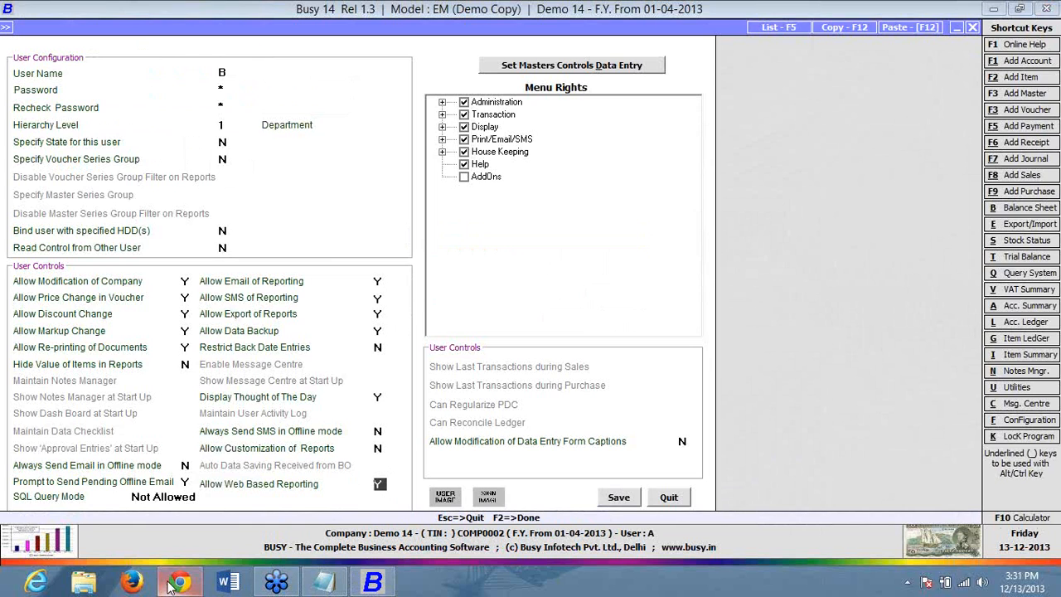
# - Go back in the browser from the Account Ledger to the Busy Online Reporting login page
pyautogui.click(669, 498)
pyautogui.click(173, 581)
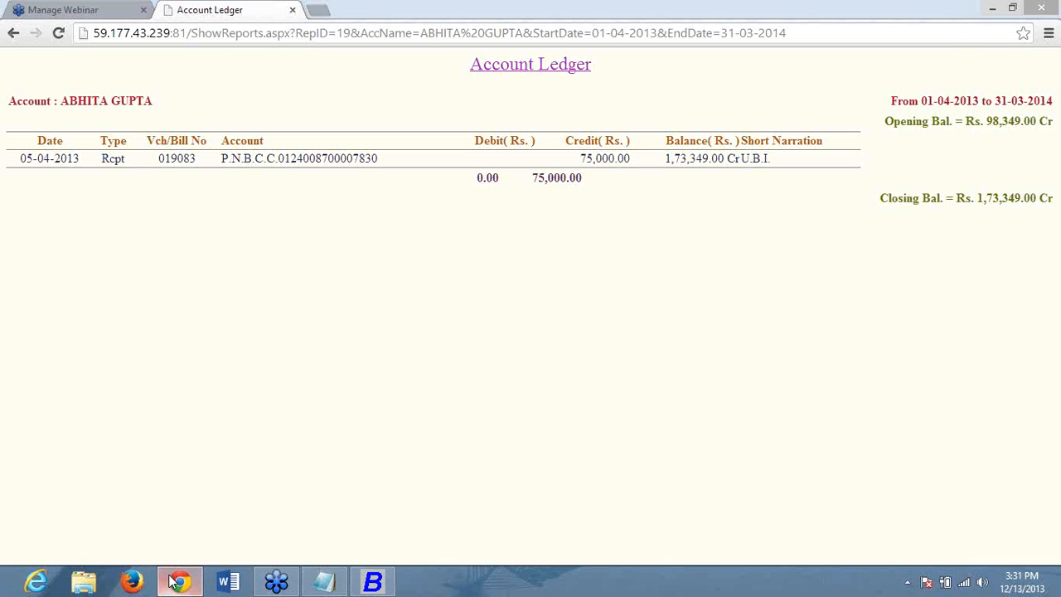
pyautogui.click(14, 35)
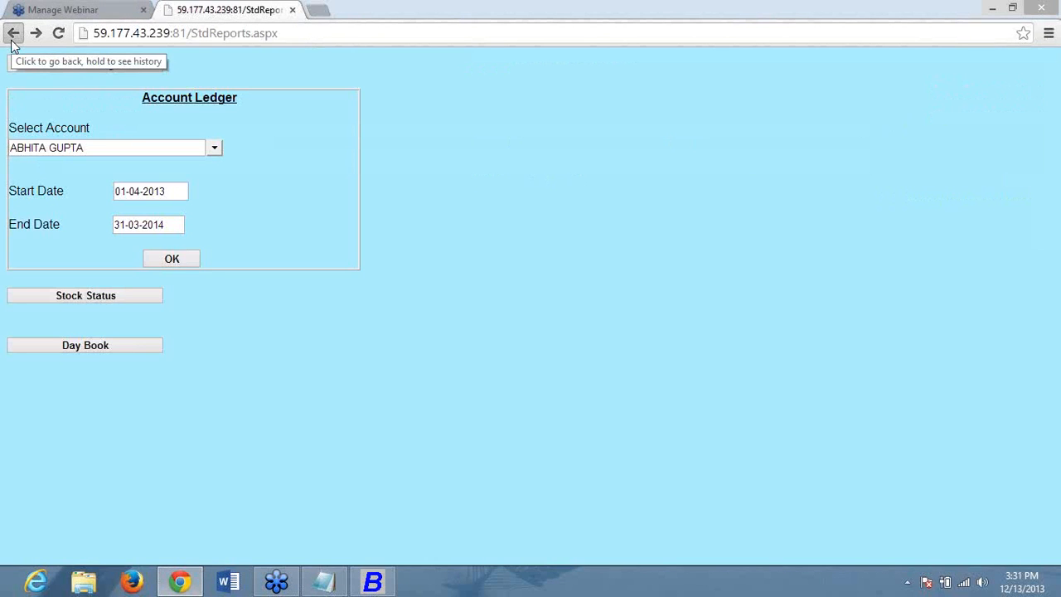
pyautogui.click(14, 33)
pyautogui.click(13, 33)
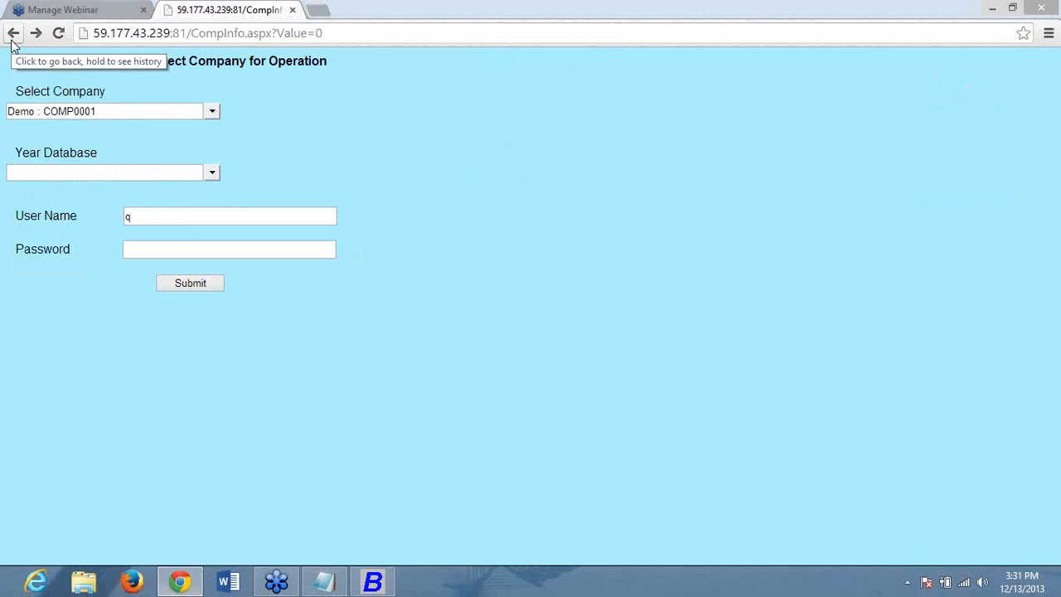
pyautogui.click(12, 42)
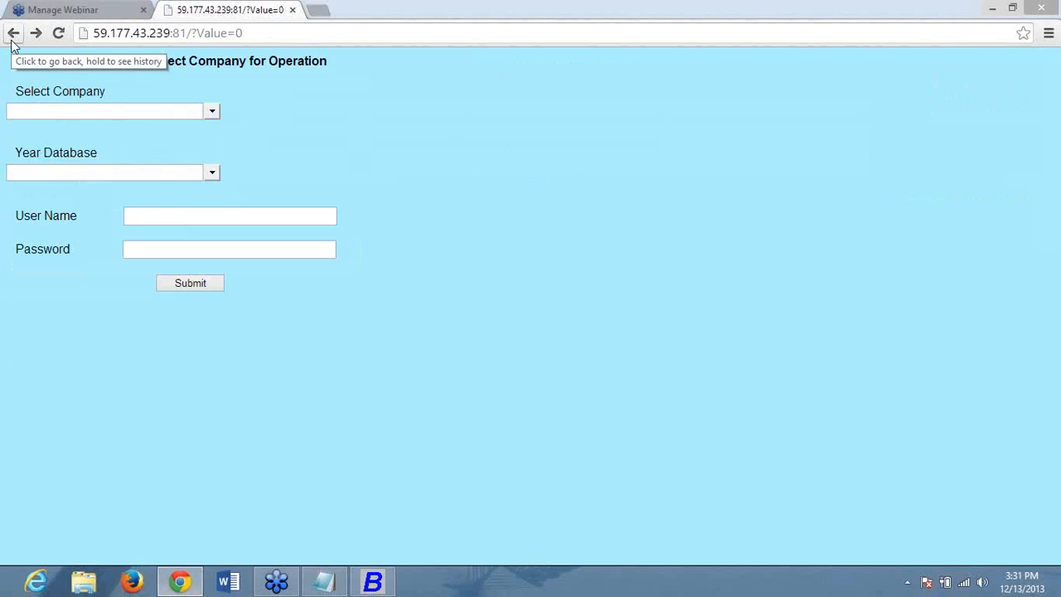
pyautogui.click(12, 41)
# - Log in with the password and select company Demo : COMP0001 with year 2013
pyautogui.click(595, 175)
pyautogui.write('**')
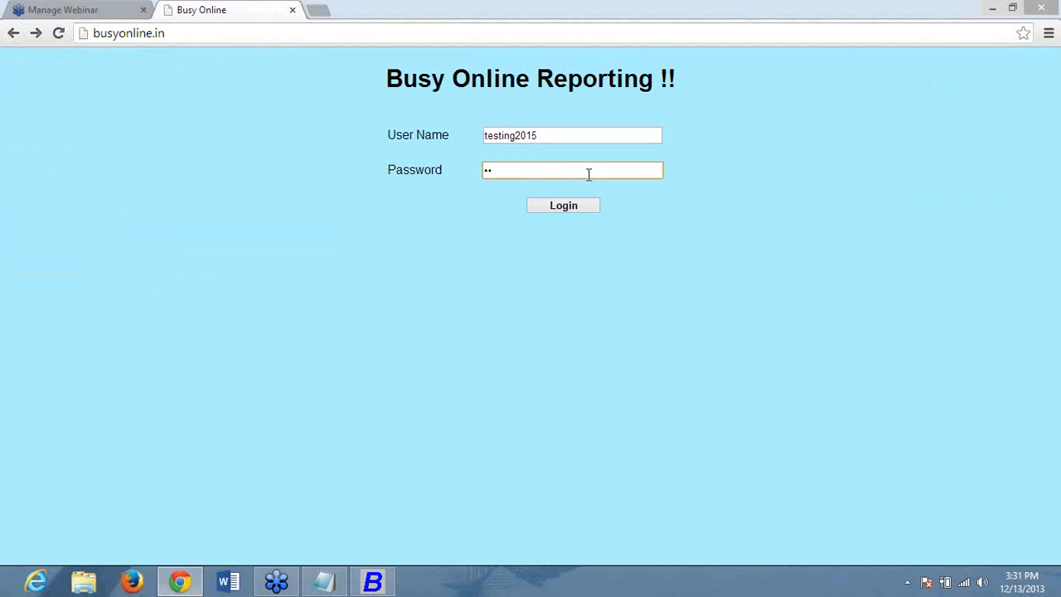
pyautogui.write('******')
pyautogui.click(563, 207)
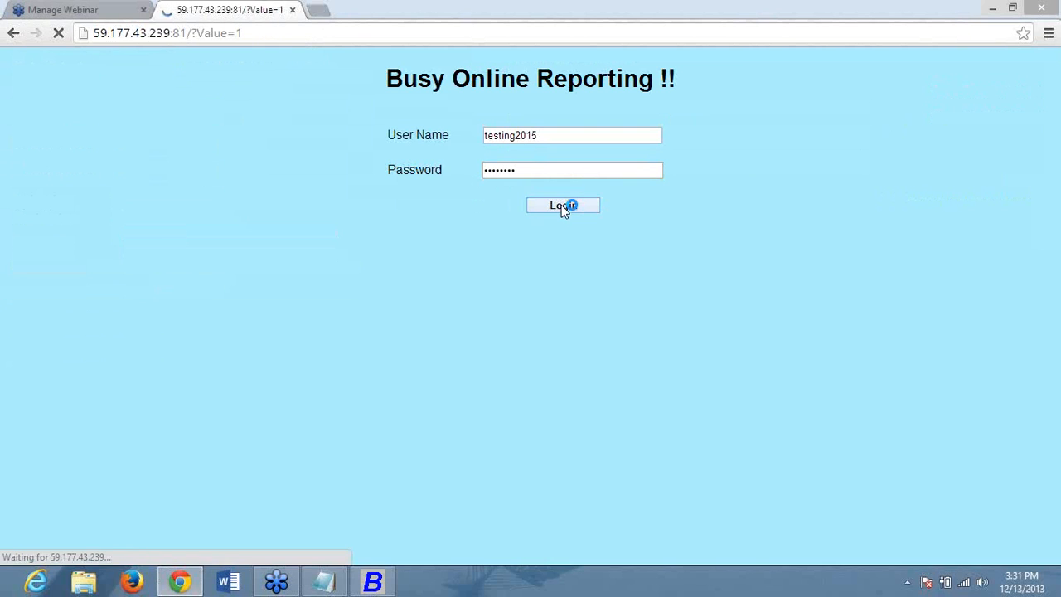
pyautogui.click(213, 117)
pyautogui.click(34, 123)
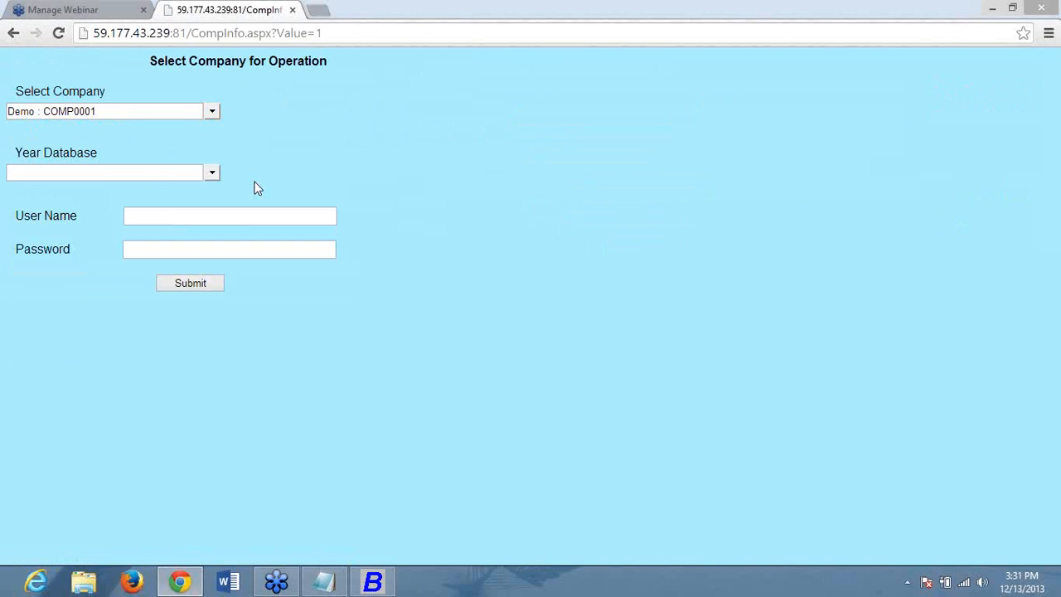
pyautogui.click(211, 172)
pyautogui.click(30, 190)
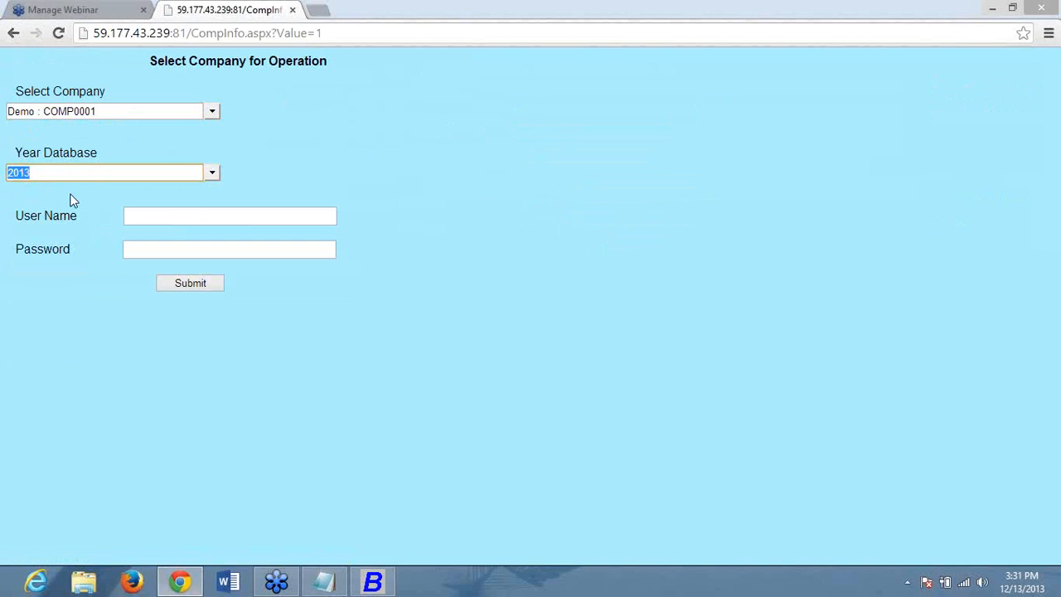
# - Fill in the user name and password on the company login form
pyautogui.click(199, 218)
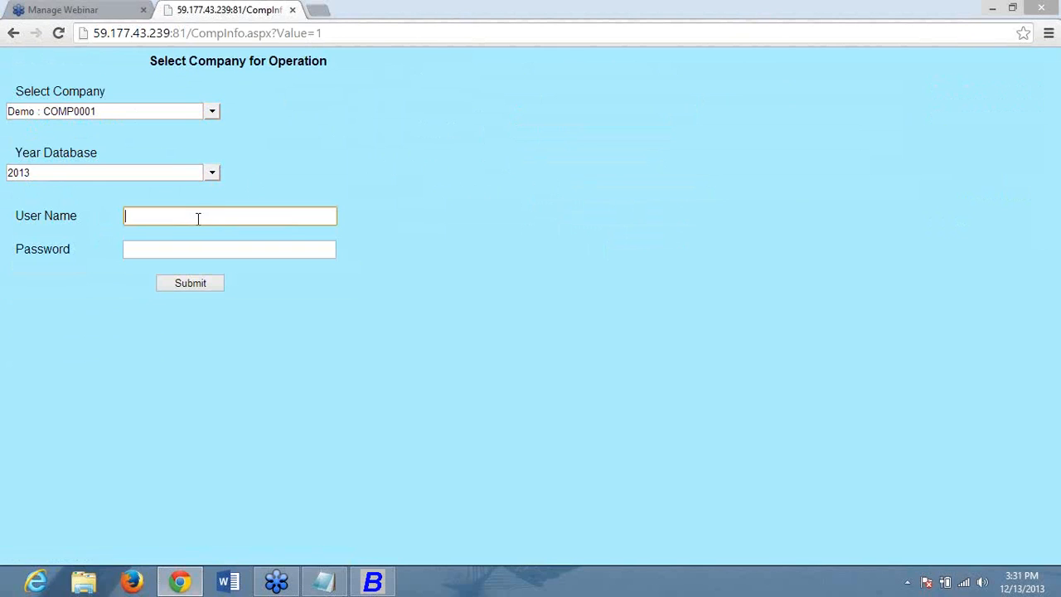
pyautogui.write('bipl')
pyautogui.click(231, 242)
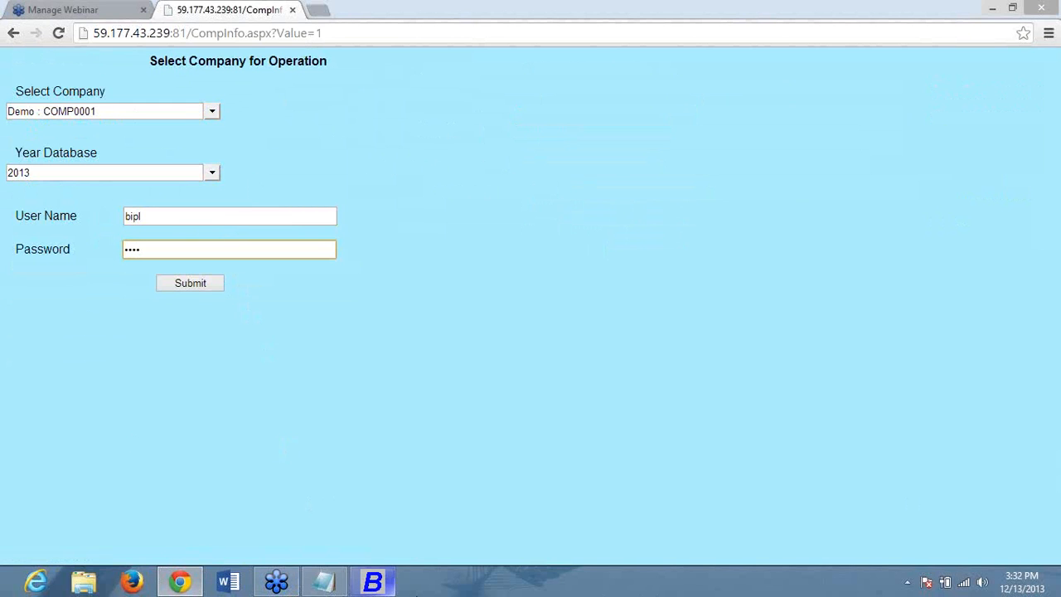
pyautogui.click(393, 586)
# - Open Busy Infotech Pvt. Ltd. from Masters > Account > Modify by searching 'busy'
pyautogui.press('Down')
pyautogui.press('Return')
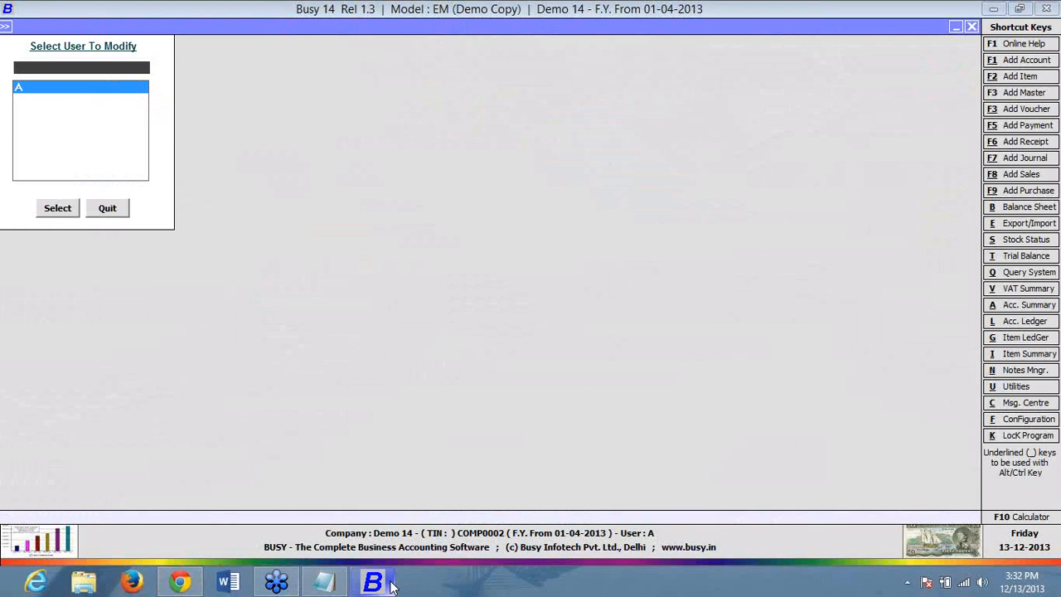
pyautogui.press('Escape')
pyautogui.press('Left')
pyautogui.press('Up')
pyautogui.press('Up')
pyautogui.press('Return')
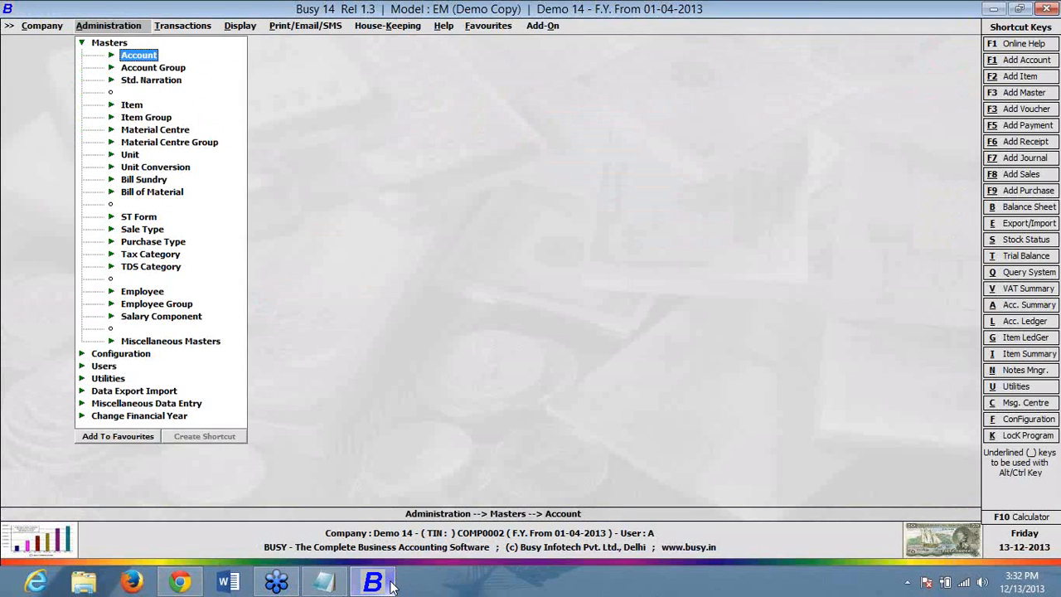
pyautogui.press('Return')
pyautogui.press('Down')
pyautogui.press('Return')
pyautogui.write('busy')
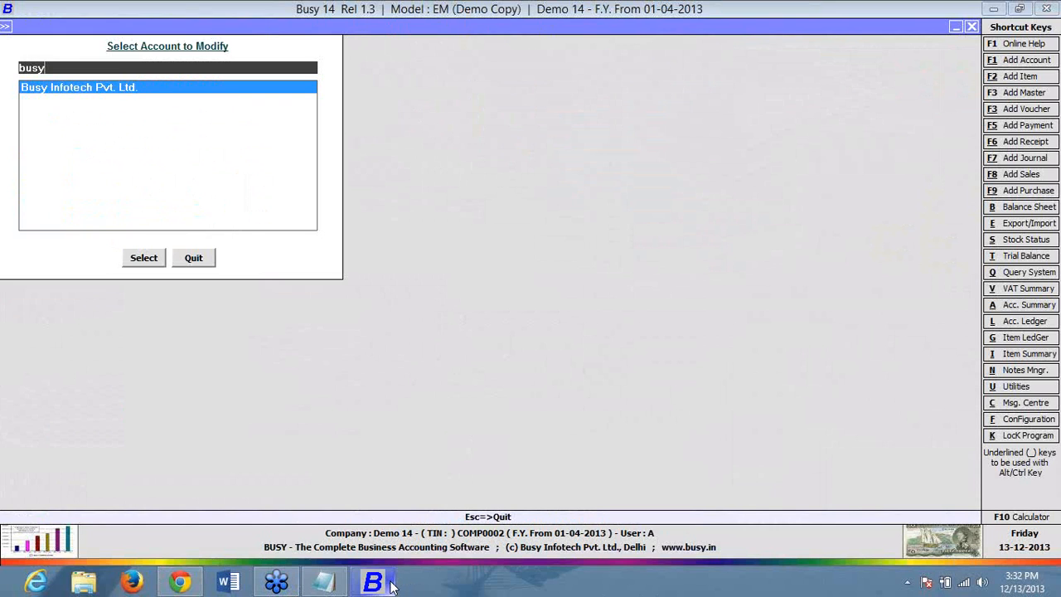
pyautogui.press('Return')
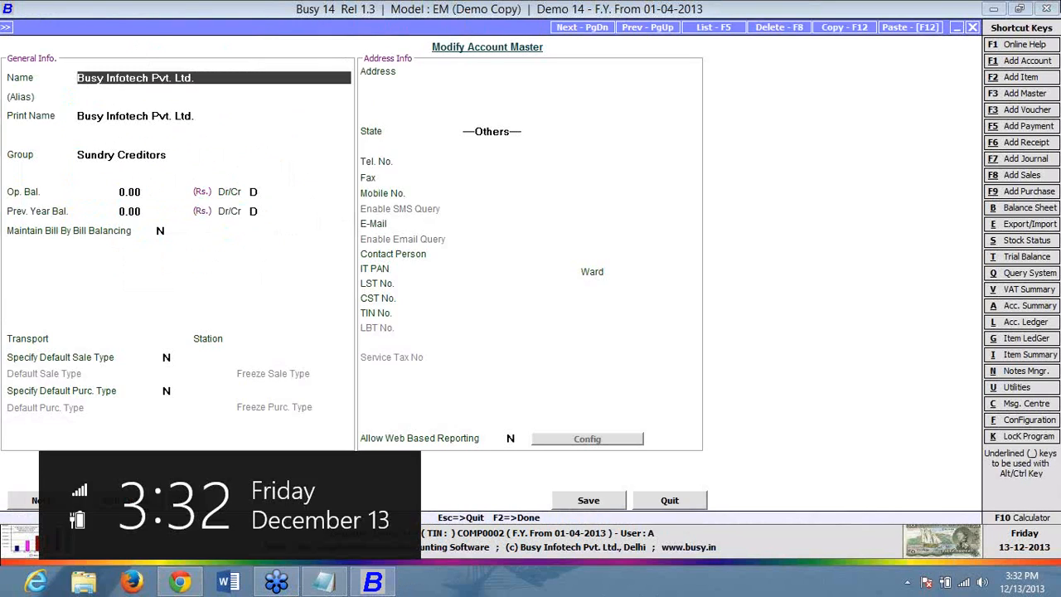
# - Set Allow Web Based Reporting to Y, open its login details, and submit the browser company login
pyautogui.click(511, 438)
pyautogui.write('y')
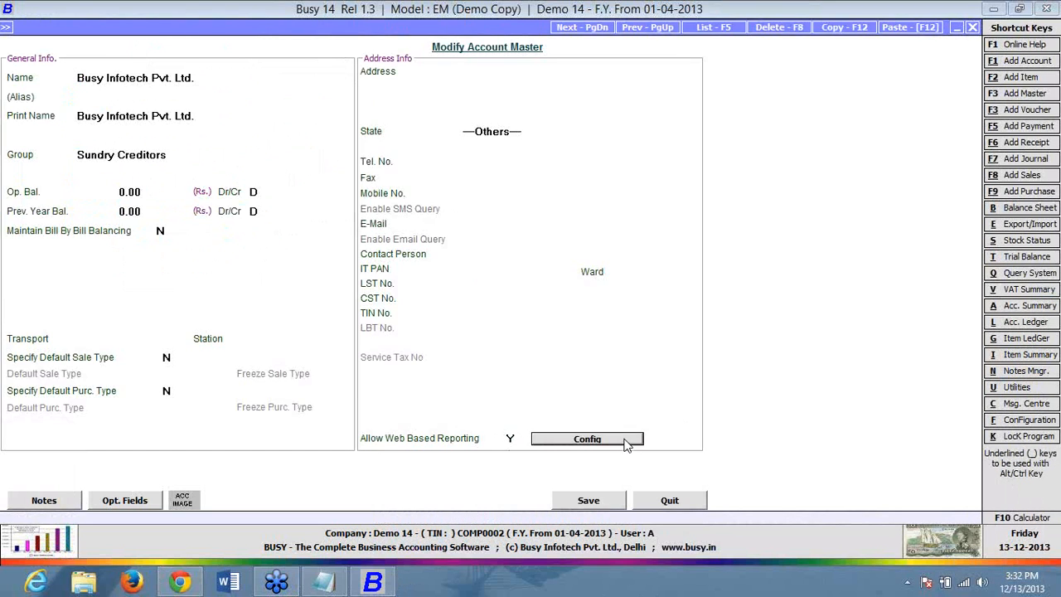
pyautogui.click(628, 443)
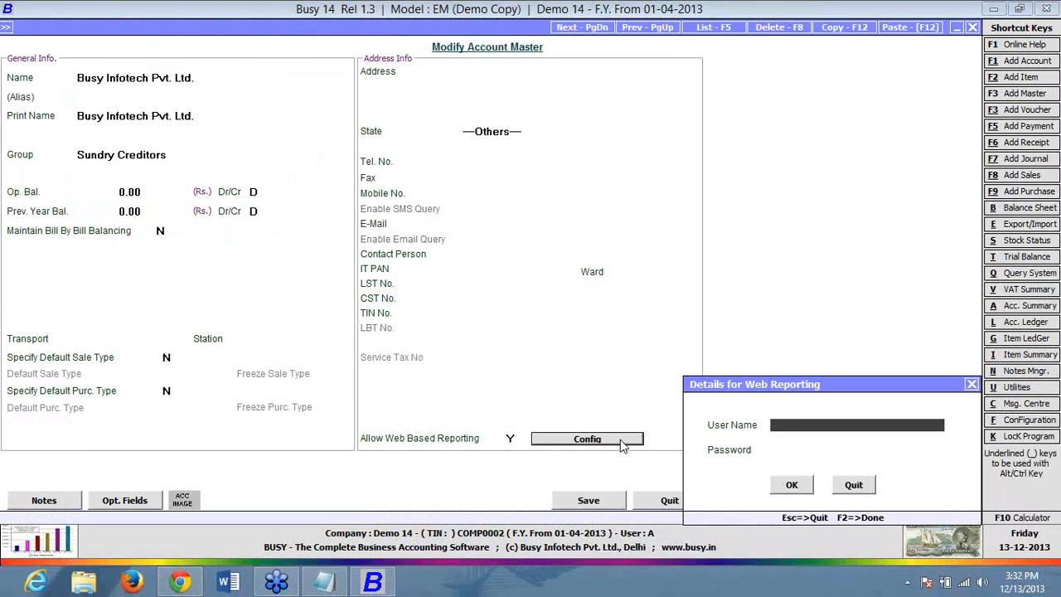
pyautogui.click(179, 585)
pyautogui.click(211, 287)
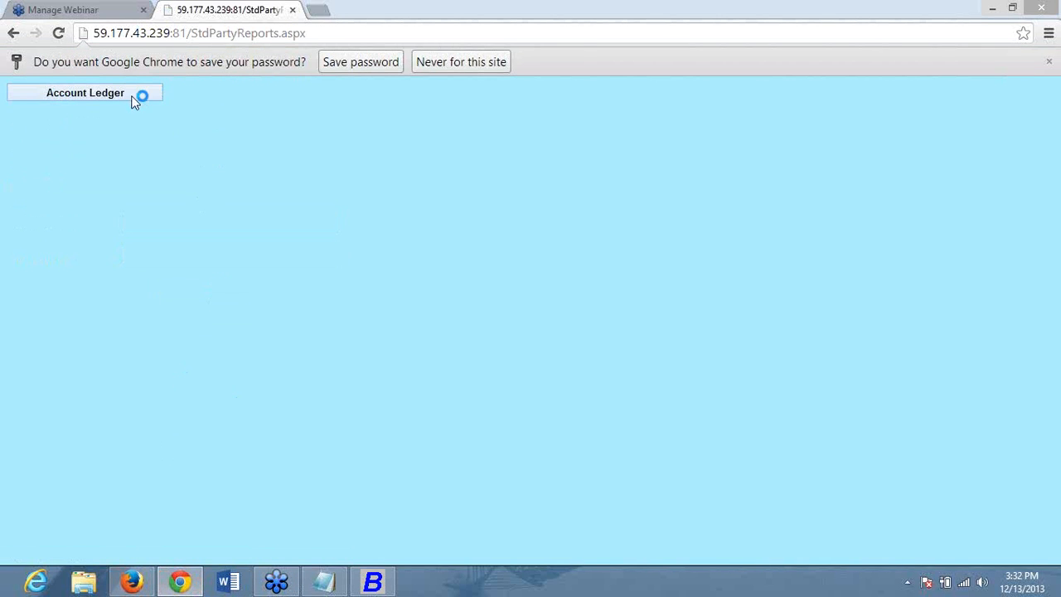
# - View the J.P.FIBRES Account Ledger for 01-04-2013 to 31-03-2014, closing a stray Firefox window
pyautogui.click(134, 98)
pyautogui.click(149, 194)
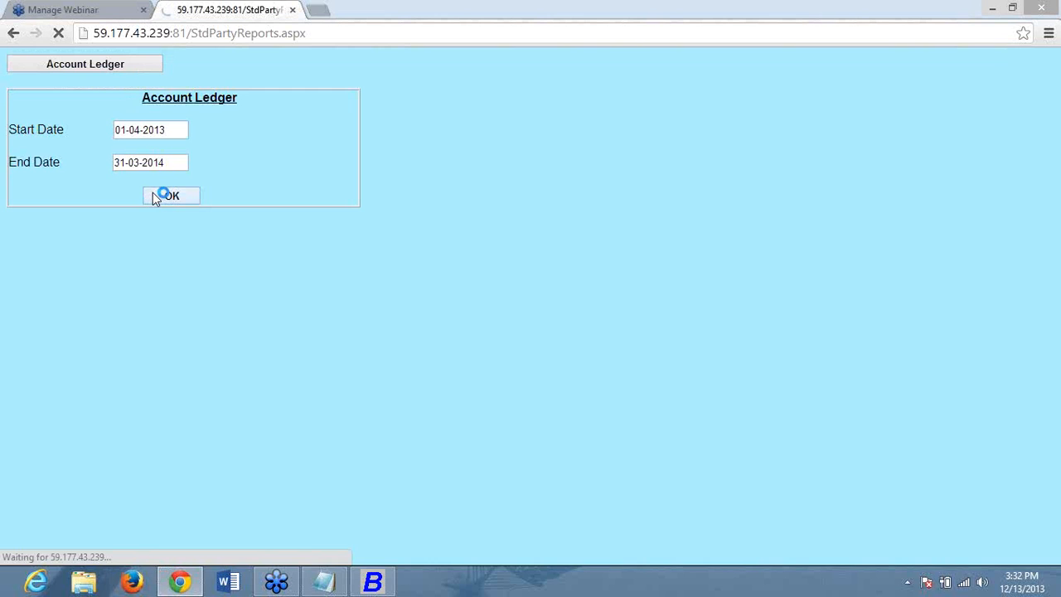
pyautogui.click(131, 581)
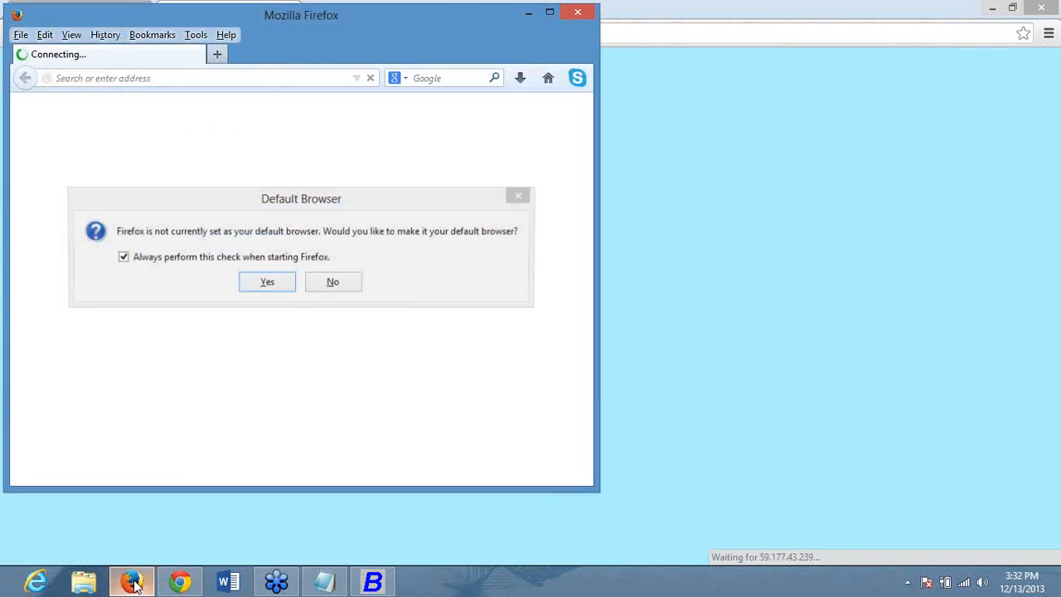
pyautogui.click(333, 282)
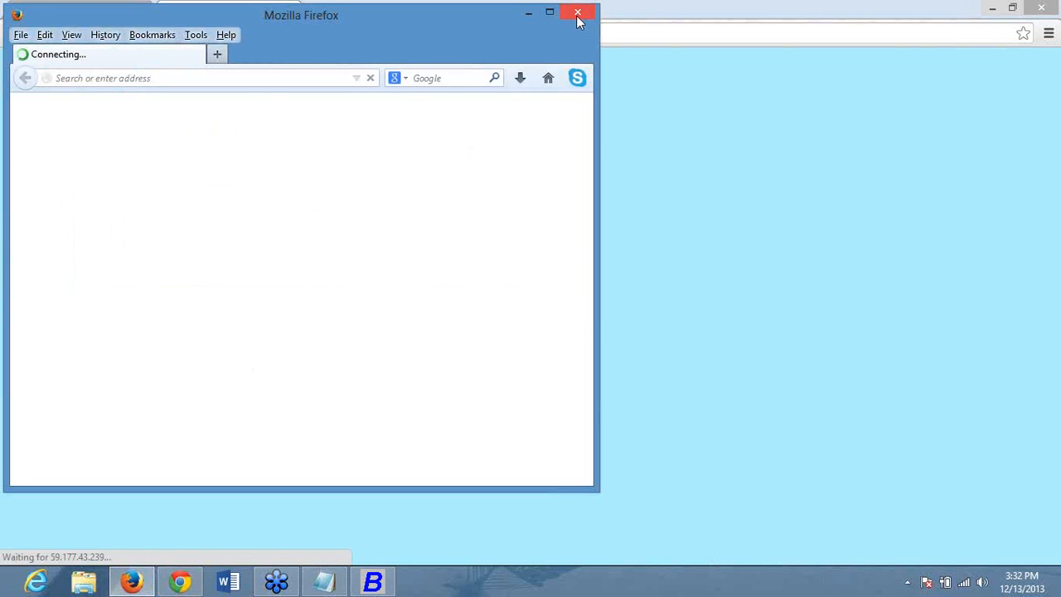
pyautogui.click(577, 12)
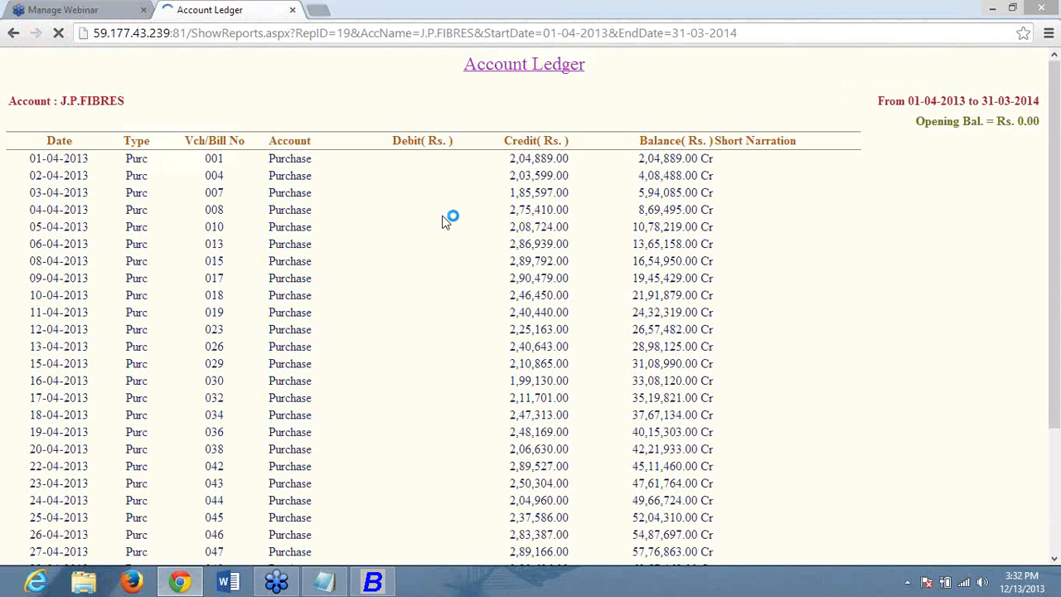
pyautogui.moveTo(1059, 277); pyautogui.dragTo(1059, 304)
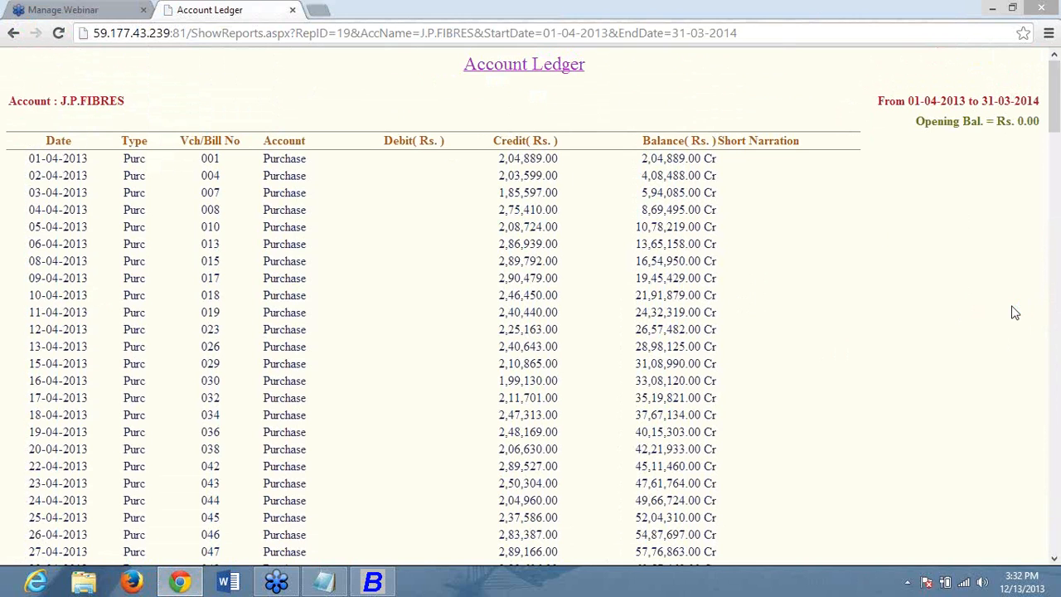
# - Close the browser, the Web Reporting details and the account master form
pyautogui.click(1047, 6)
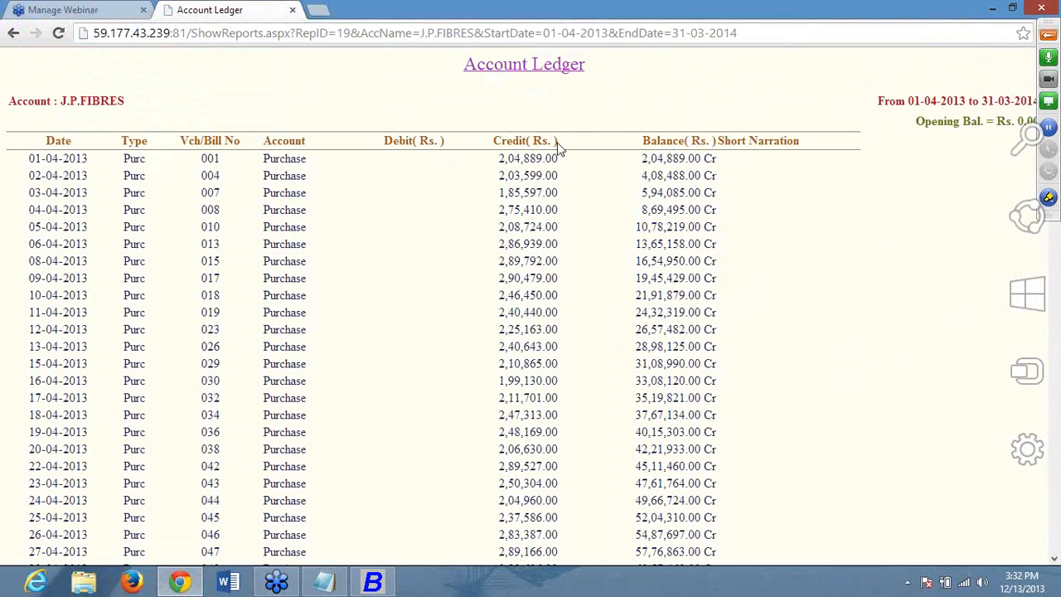
pyautogui.click(854, 485)
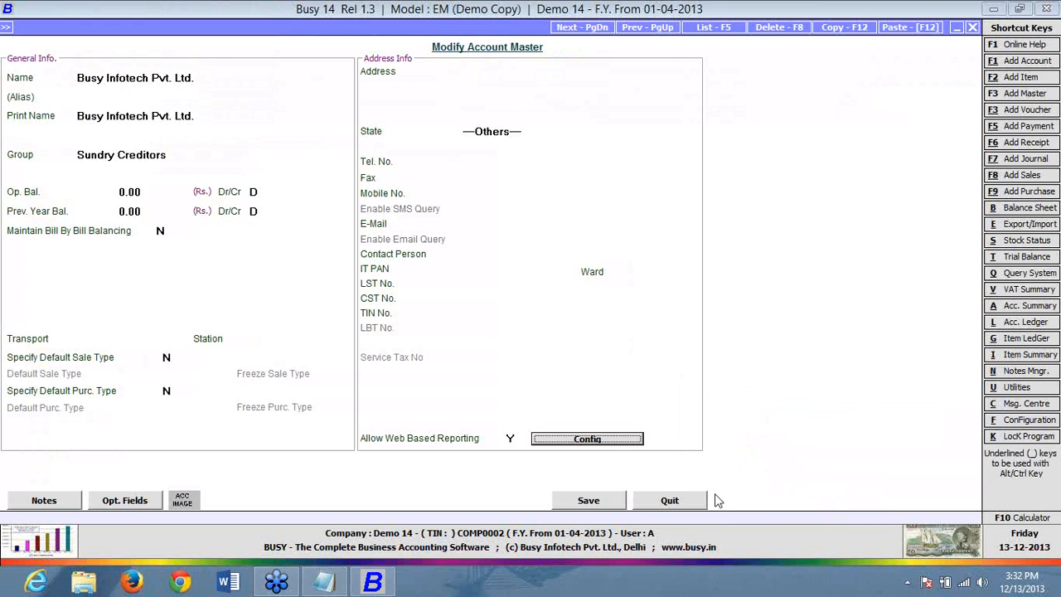
pyautogui.click(703, 500)
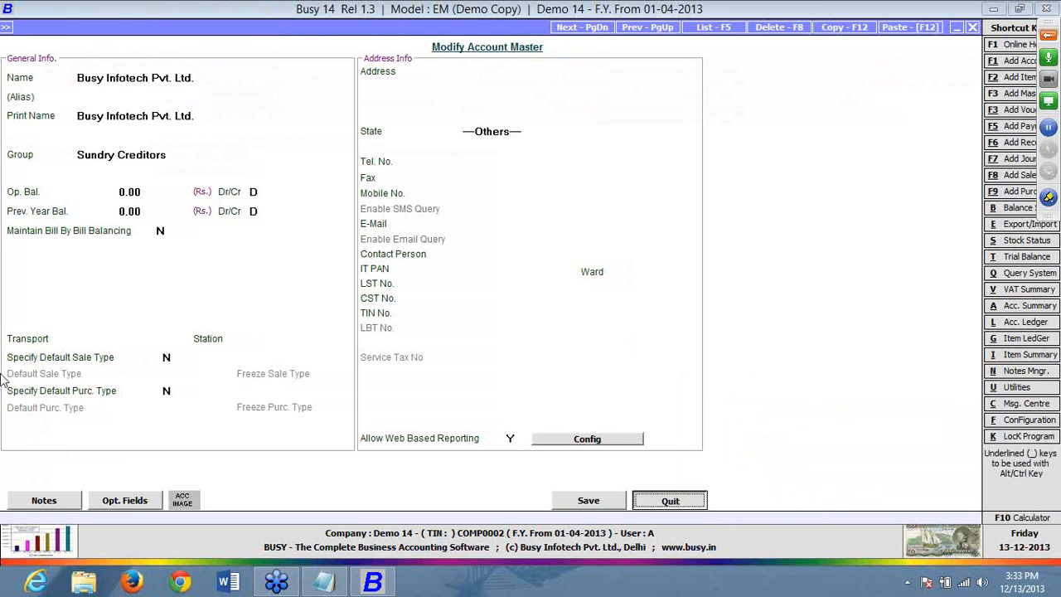